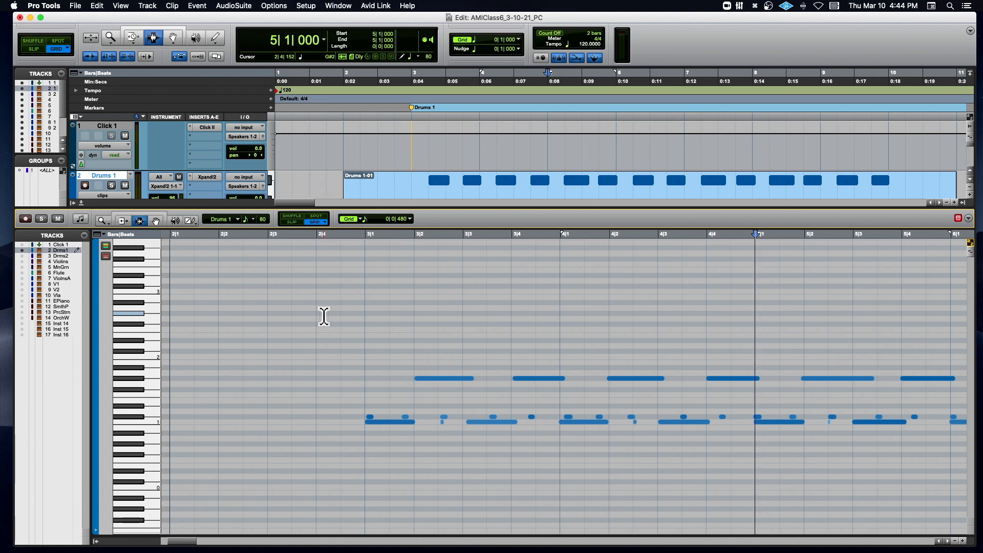
- Place the edit cursor at 3|1|000 in the MIDI editor and briefly audition the Drums 1 clip from there
scroll(323, 316, down, 2)
scroll(324, 316, left, 2)
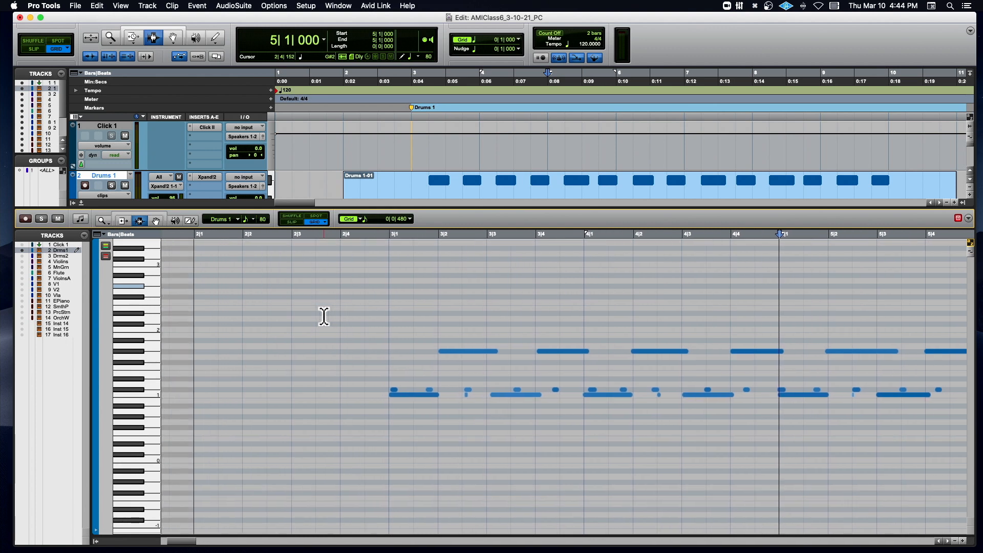
scroll(324, 317, right, 1)
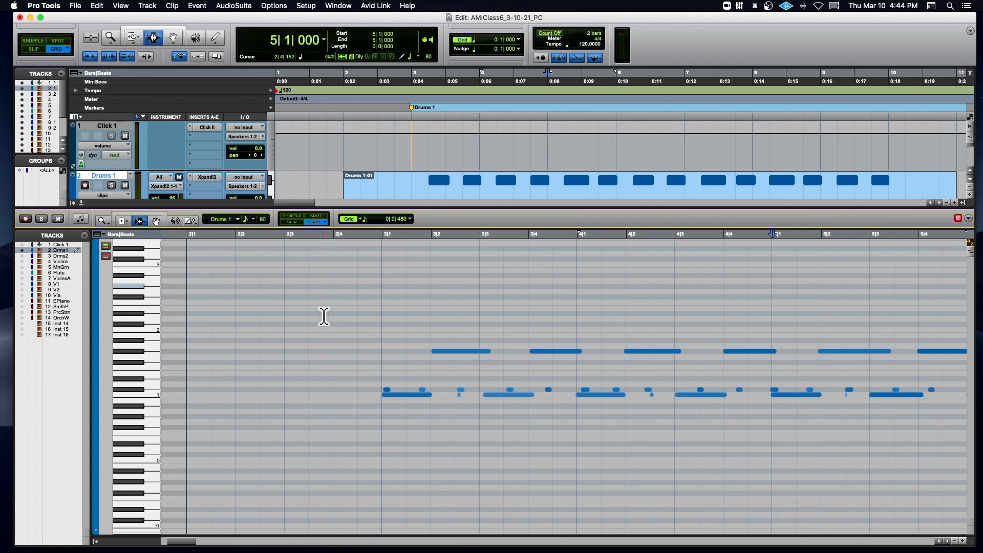
click(379, 252)
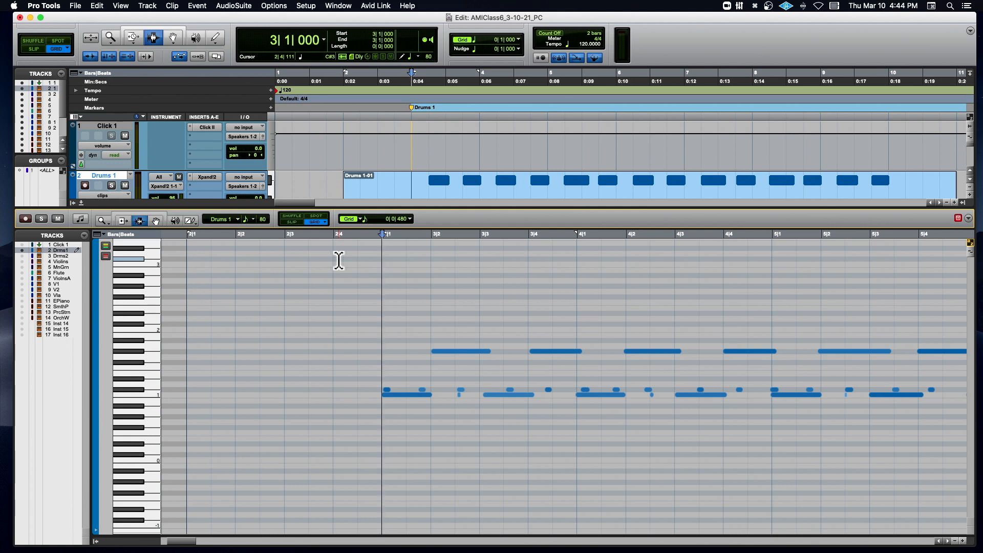
key(space)
key(space)
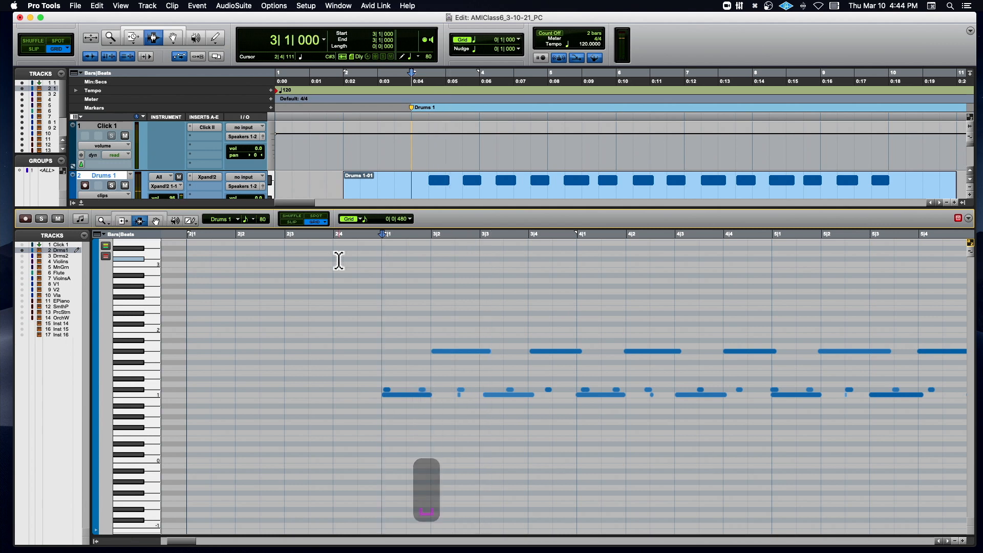
key(space)
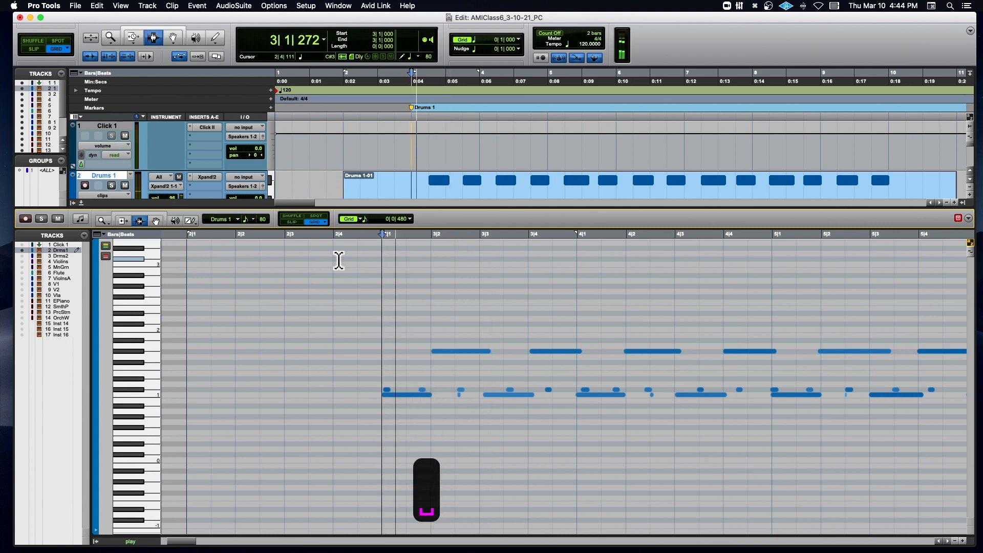
key(space)
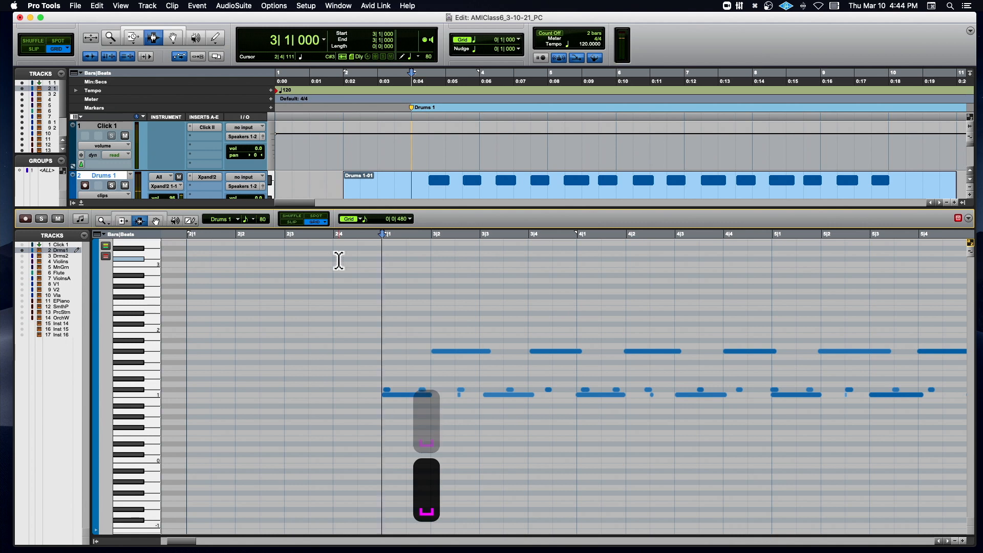
- Place the edit cursor at 2|4|480, play the Drums 1 part from there, and zoom the note timeline out horizontally during playback
scroll(361, 263, right, 1)
scroll(359, 263, right, 1)
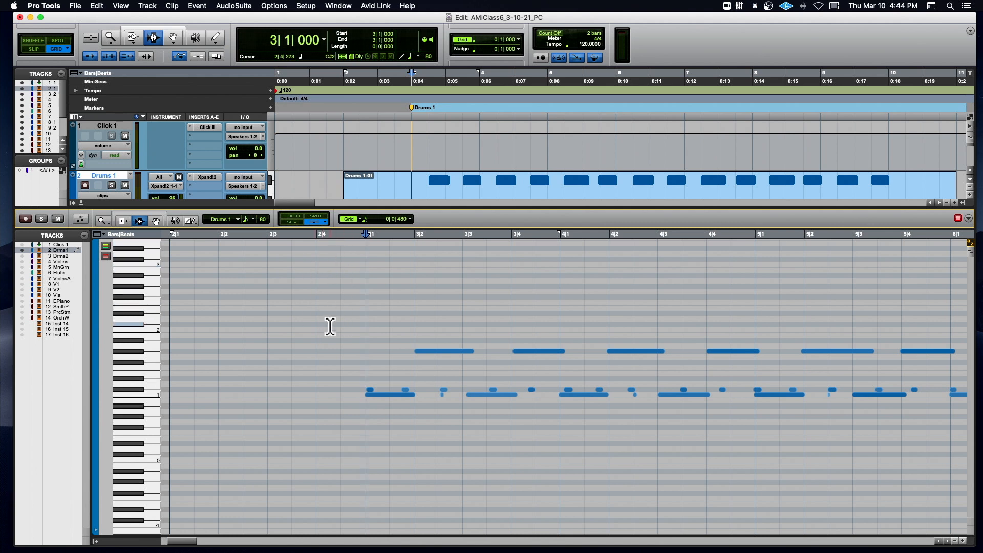
click(329, 326)
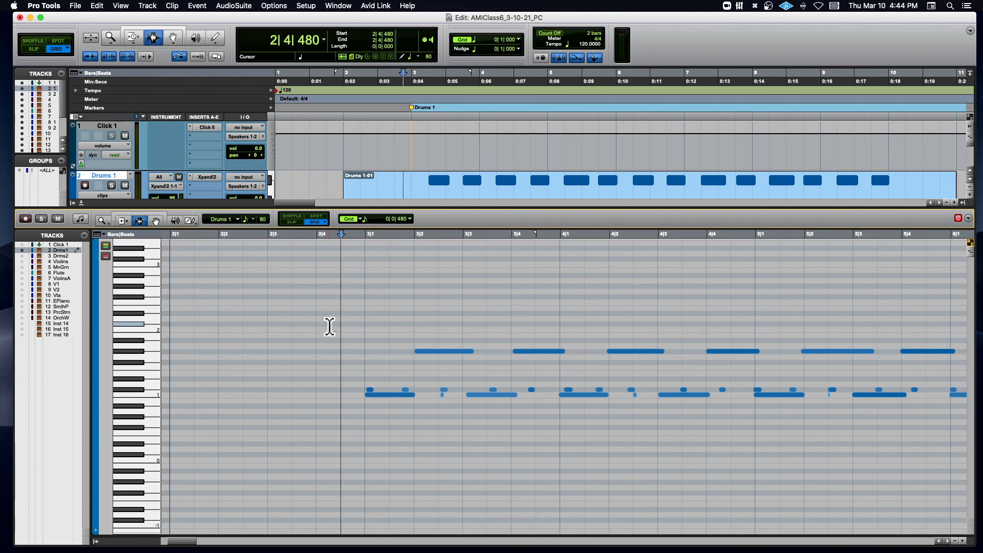
click(329, 326)
right_click(329, 327)
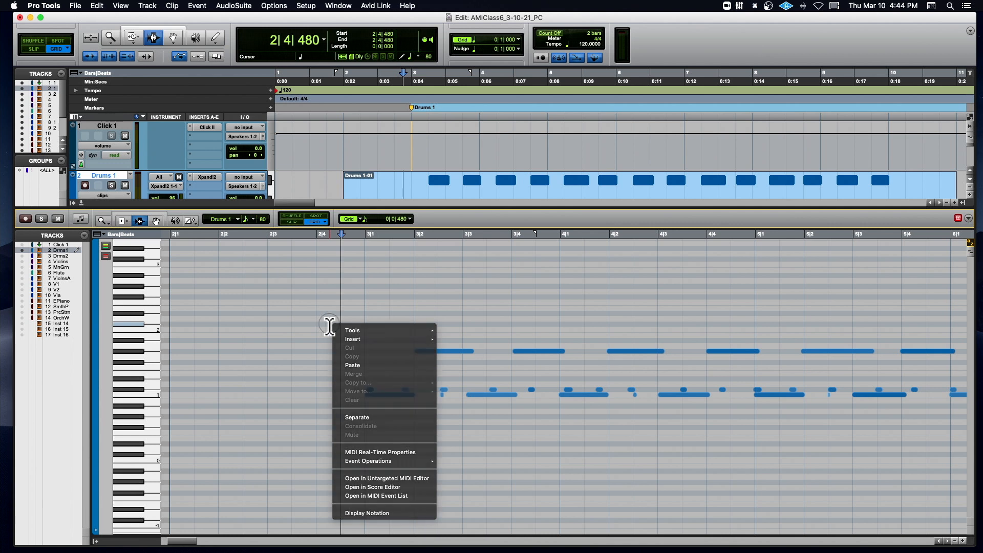
click(329, 327)
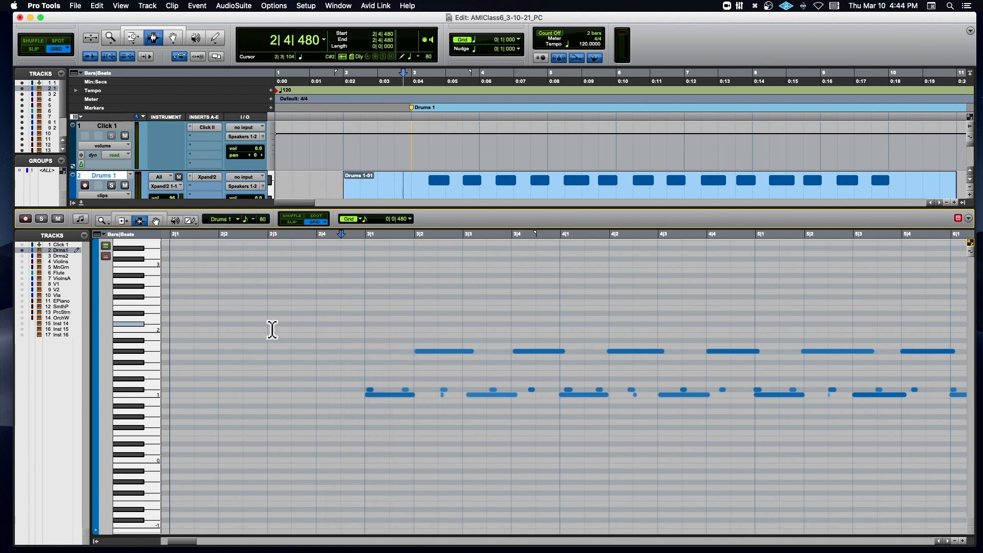
key(space)
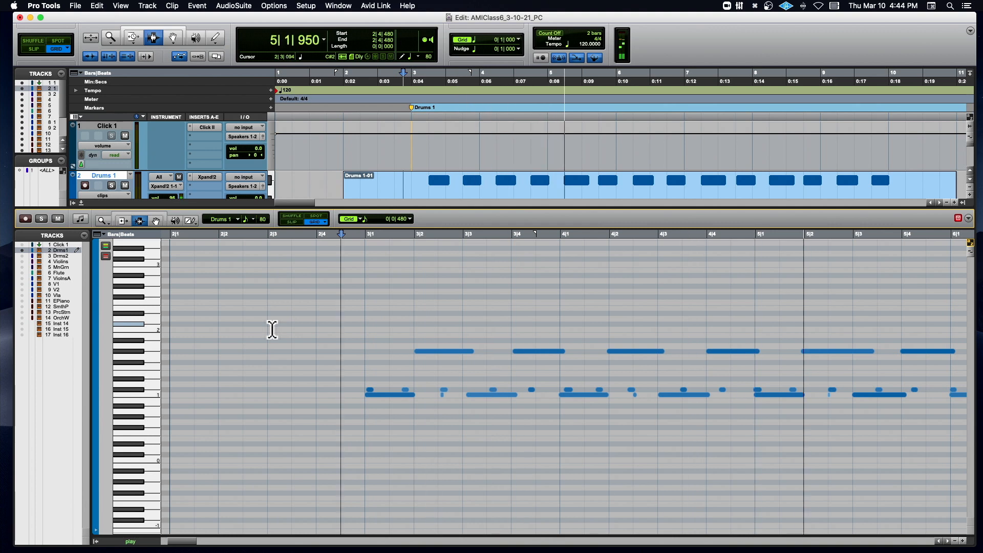
key(r)
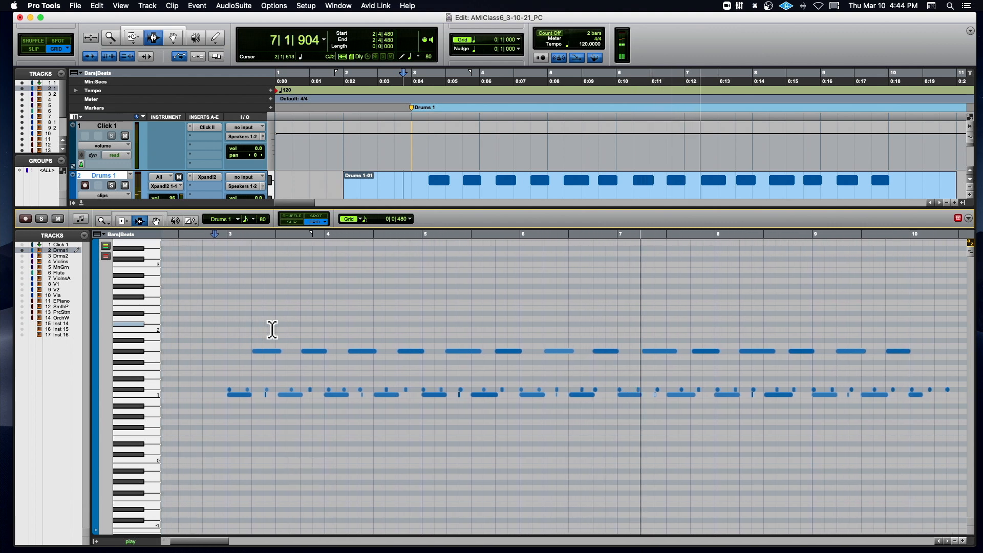
key(space)
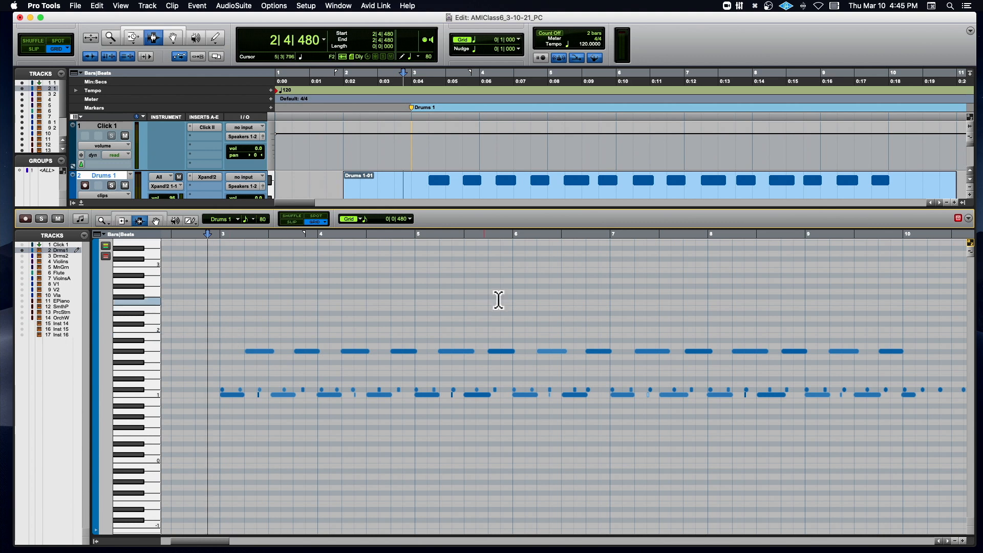
- Move the Edit window left to expose its edge, then try zooming the MIDI editor's note rows out and in vertically
drag(616, 17, 429, 25)
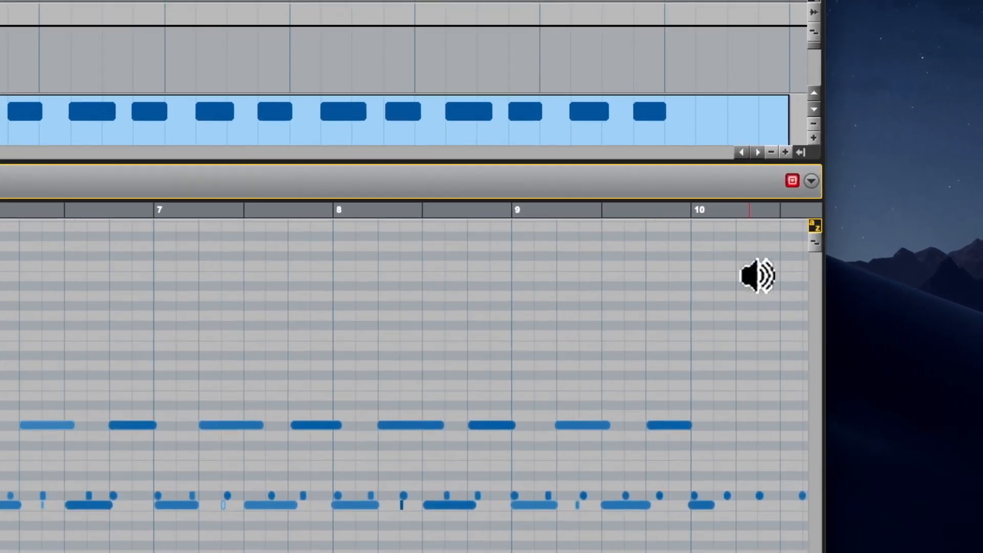
scroll(749, 281, down, 3)
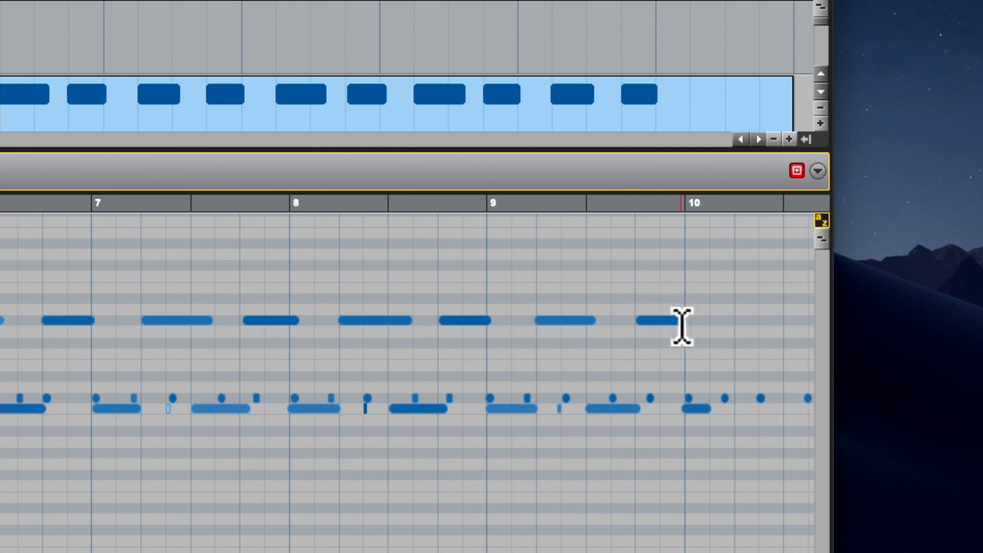
click(822, 246)
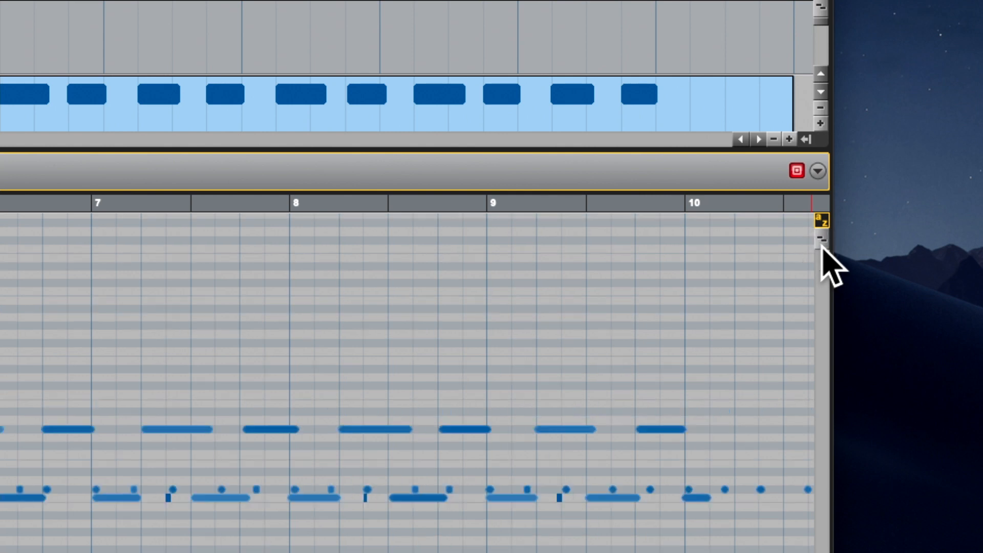
click(821, 241)
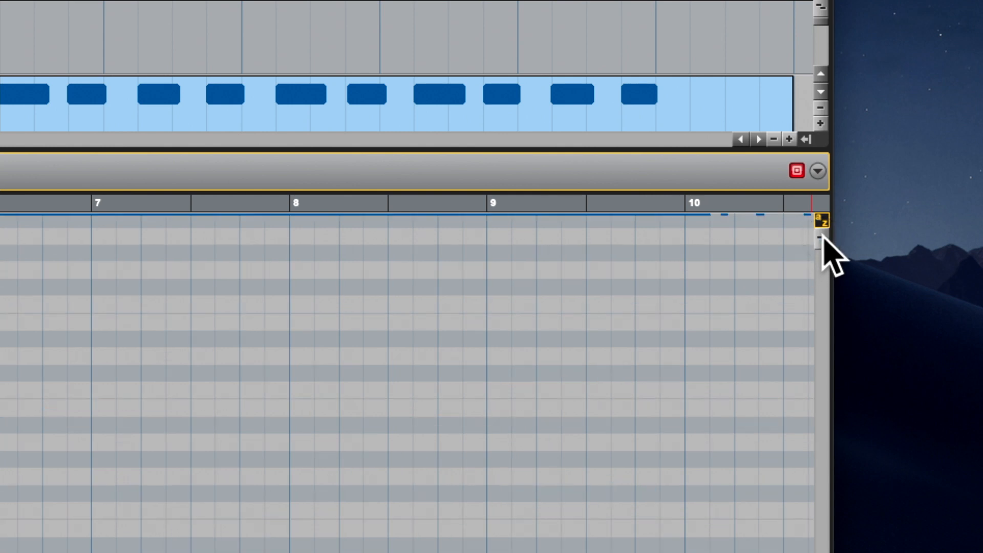
scroll(787, 259, up, 10)
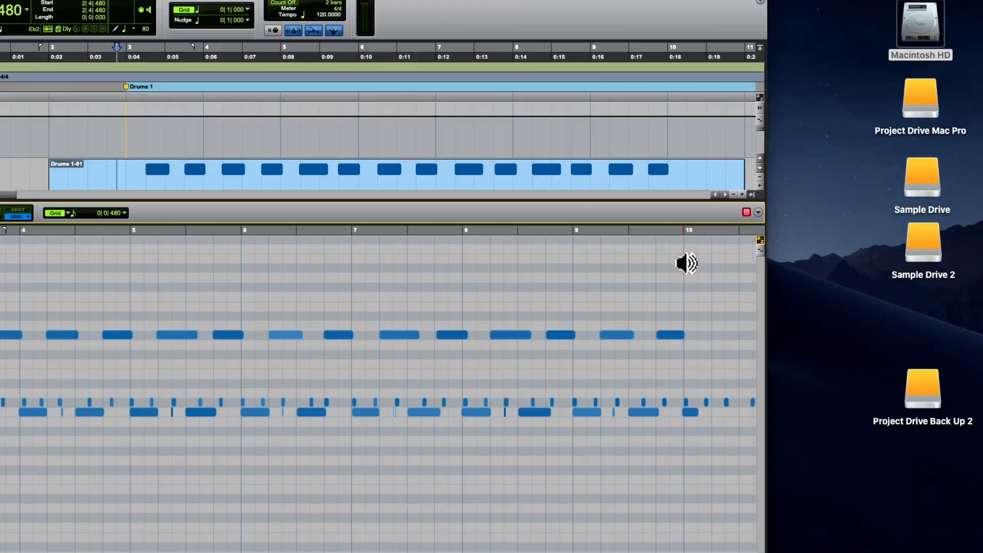
scroll(588, 283, up, 10)
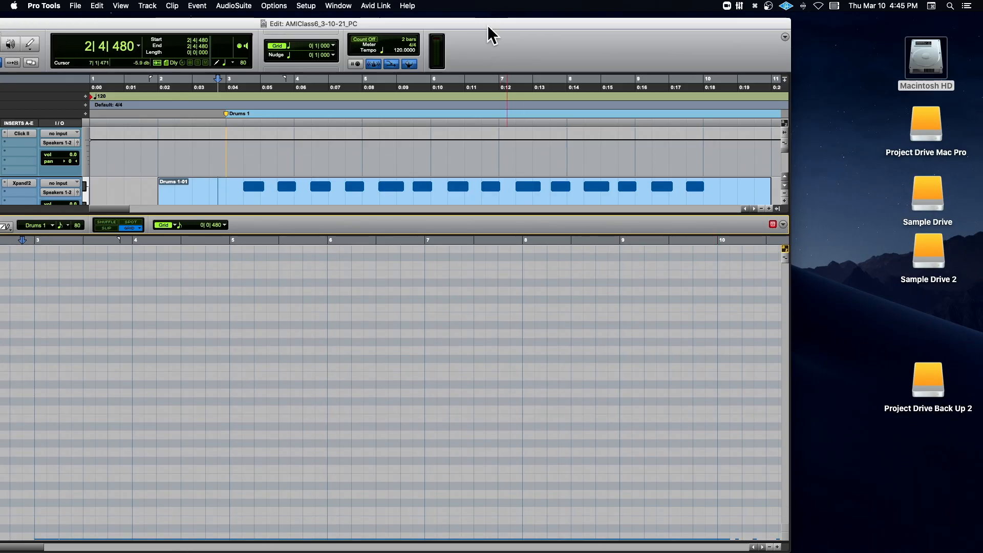
- Reposition the Edit window so its right edge stays on screen, and bring the drum notes back into view
drag(487, 26, 716, 46)
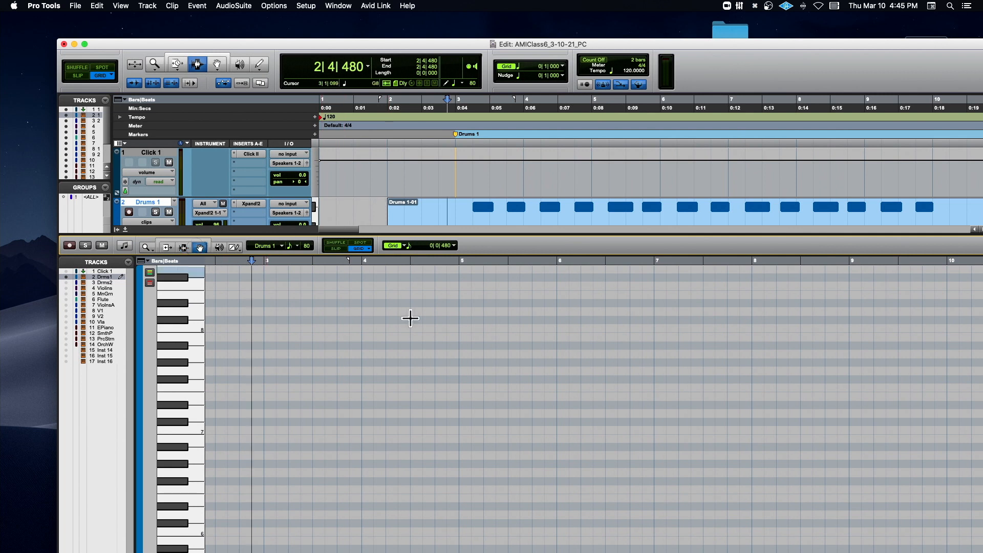
scroll(491, 342, down, 15)
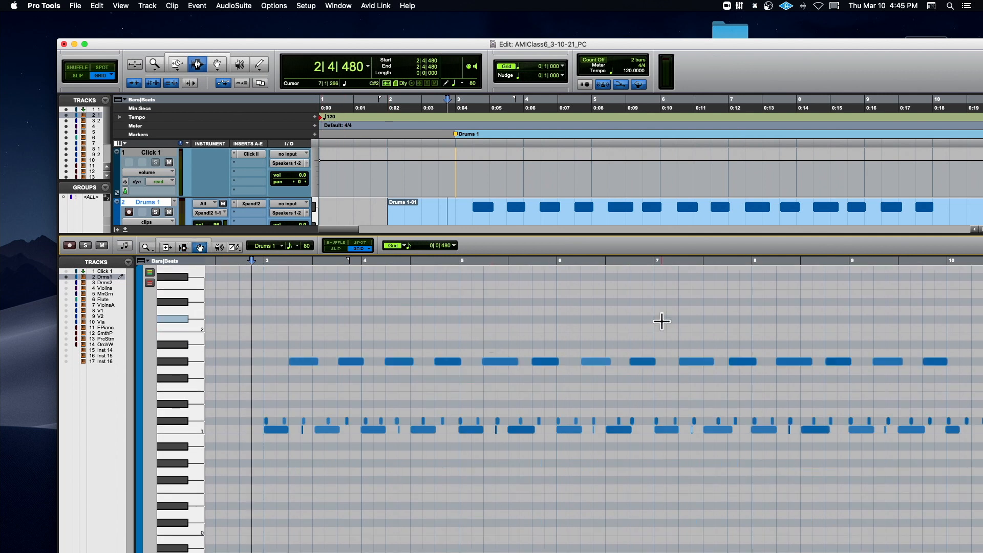
drag(572, 46, 533, 31)
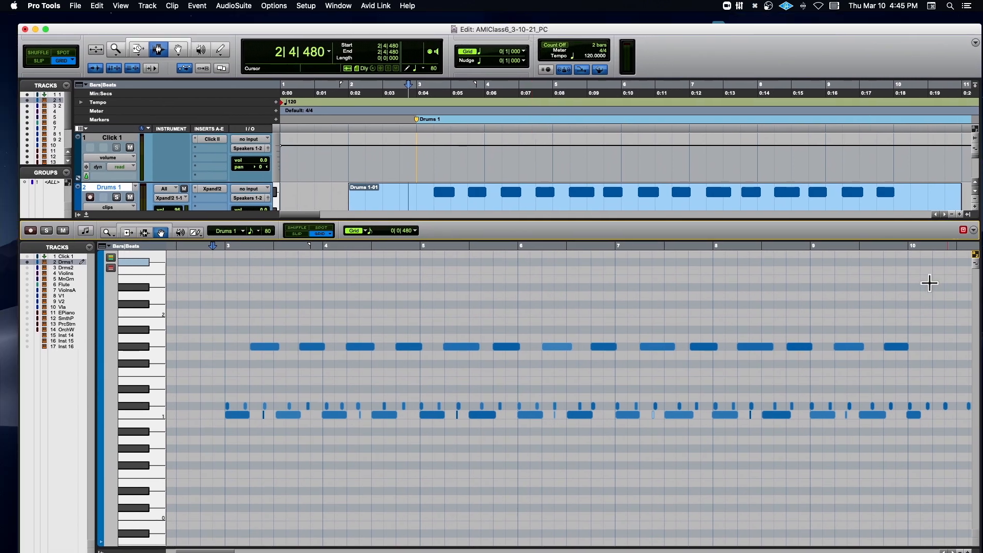
drag(893, 32, 875, 24)
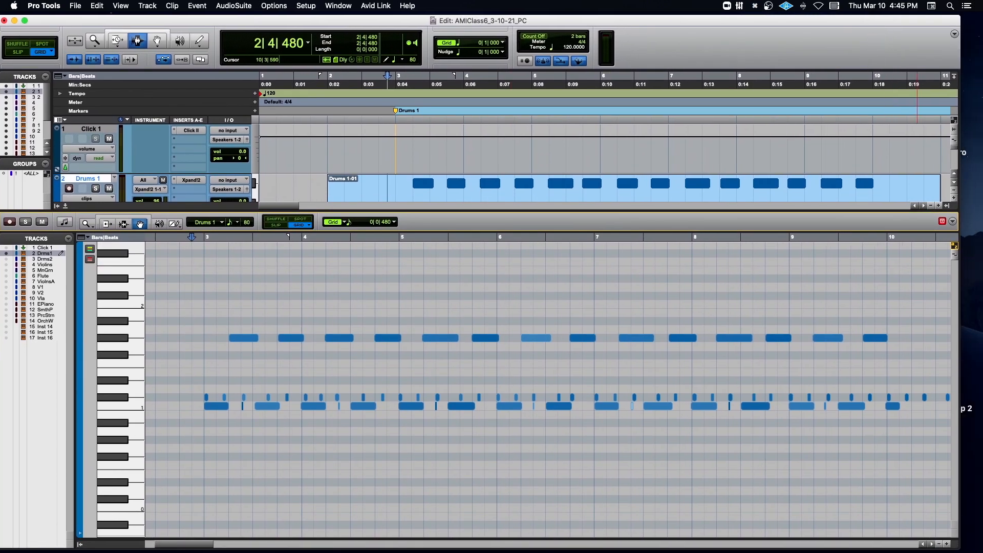
- Zoom the drum note rows out and back in vertically to a taller height, and shift the Edit window further left
click(955, 256)
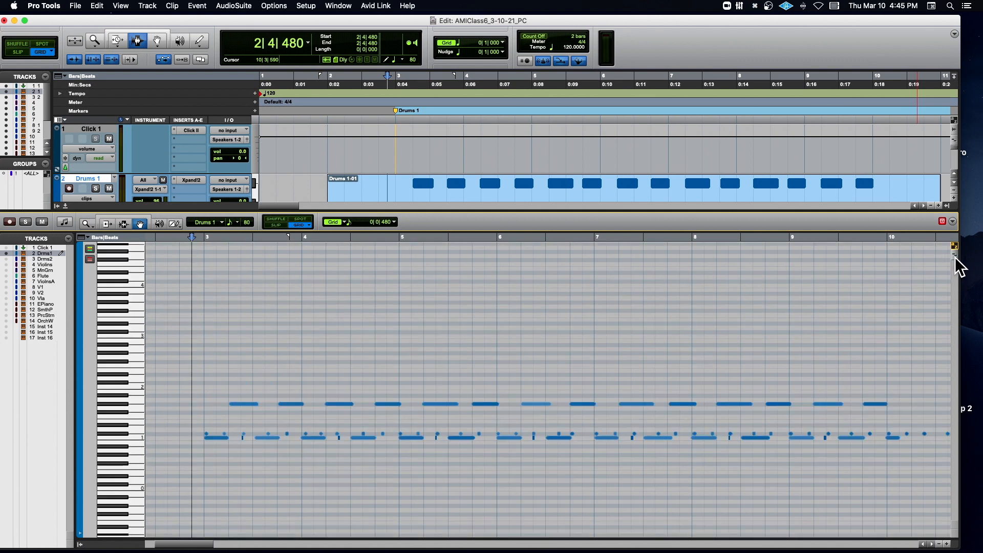
click(955, 256)
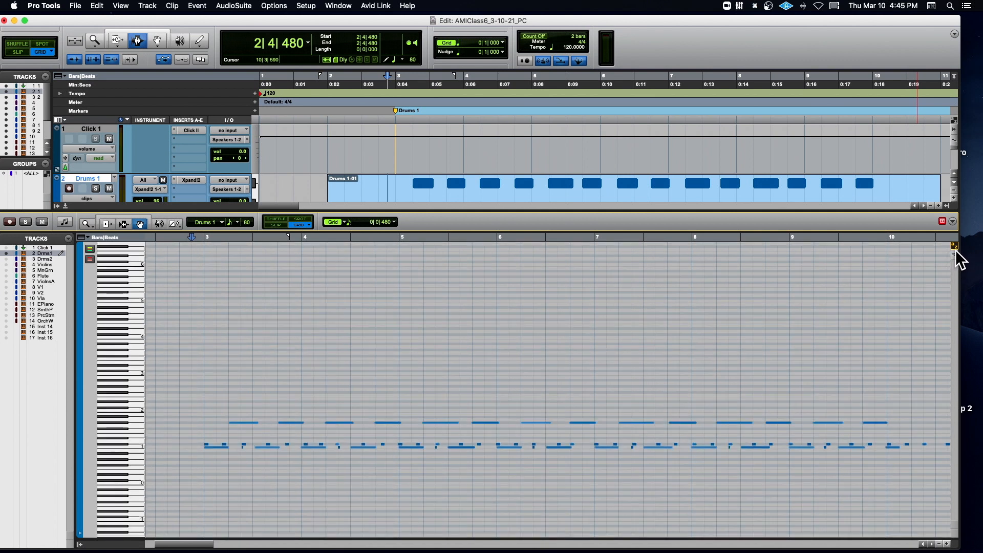
click(955, 253)
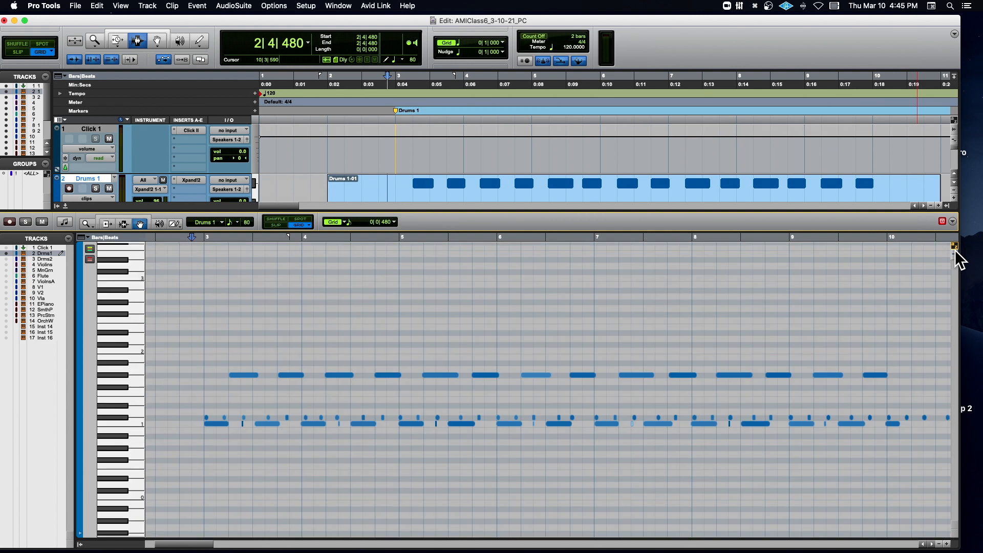
click(955, 254)
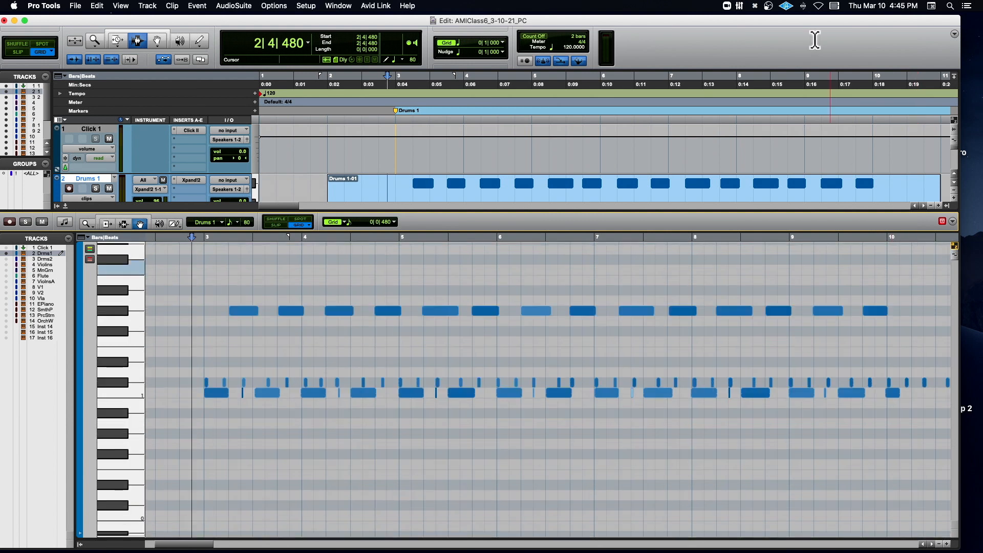
drag(822, 21, 737, 28)
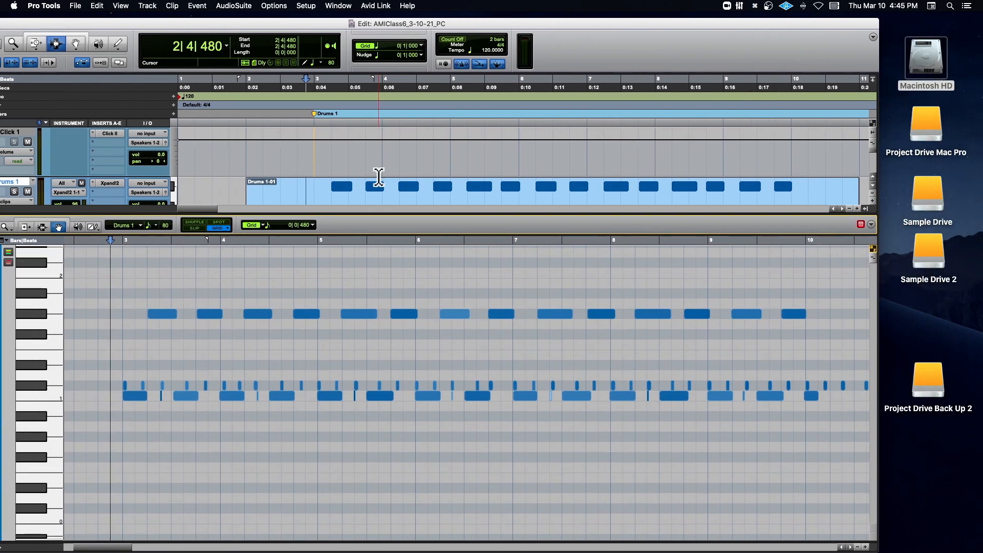
- Review the Display preferences, including the color coding options, and close them without changing anything
click(338, 5)
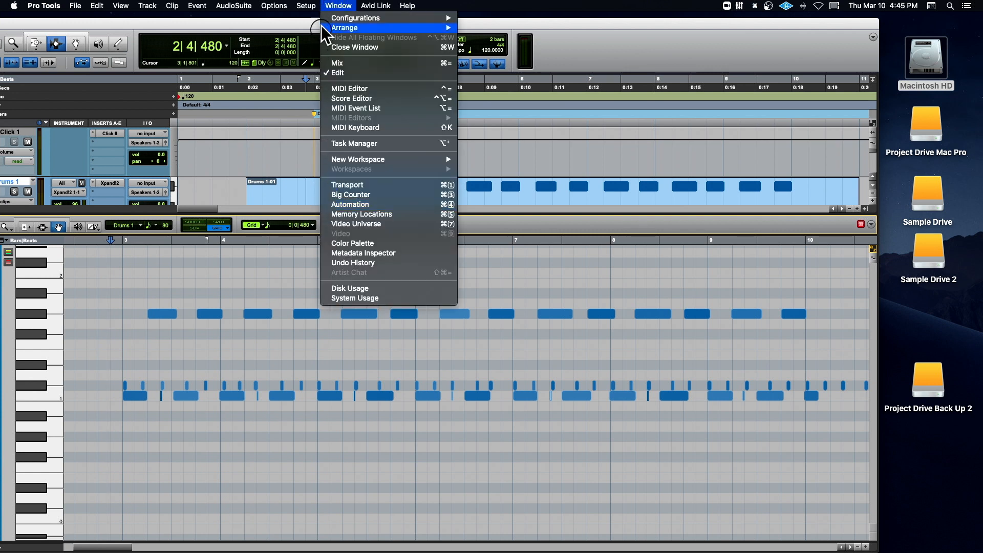
mouse_move(306, 6)
click(313, 164)
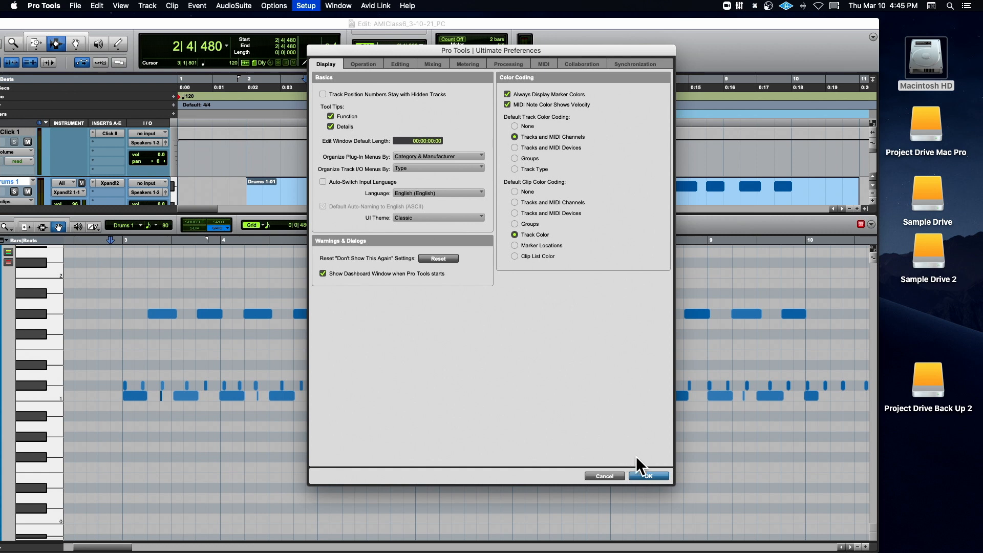
click(649, 476)
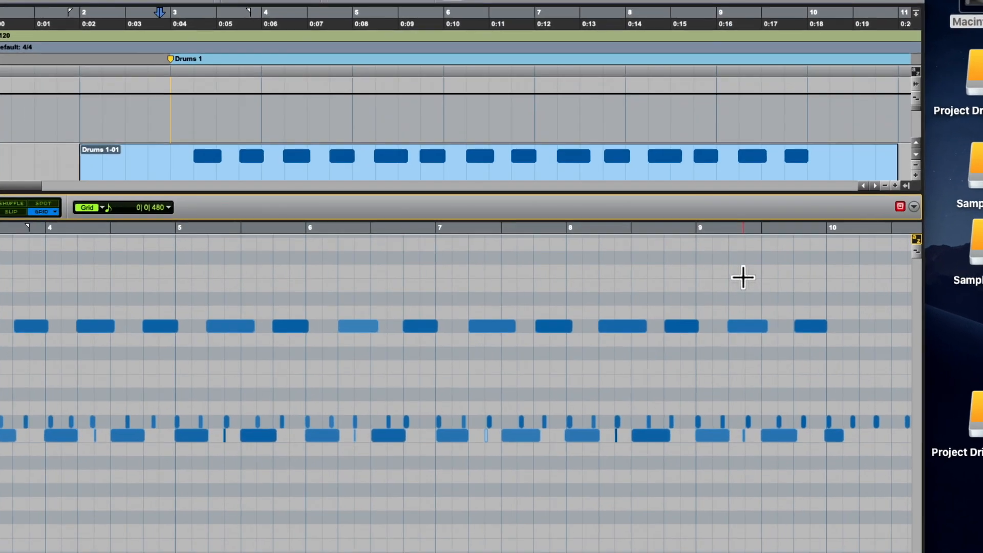
- Demonstrate vertical zoom on the drum notes by shrinking and enlarging the note rows, ending with the rows zoomed out
click(917, 257)
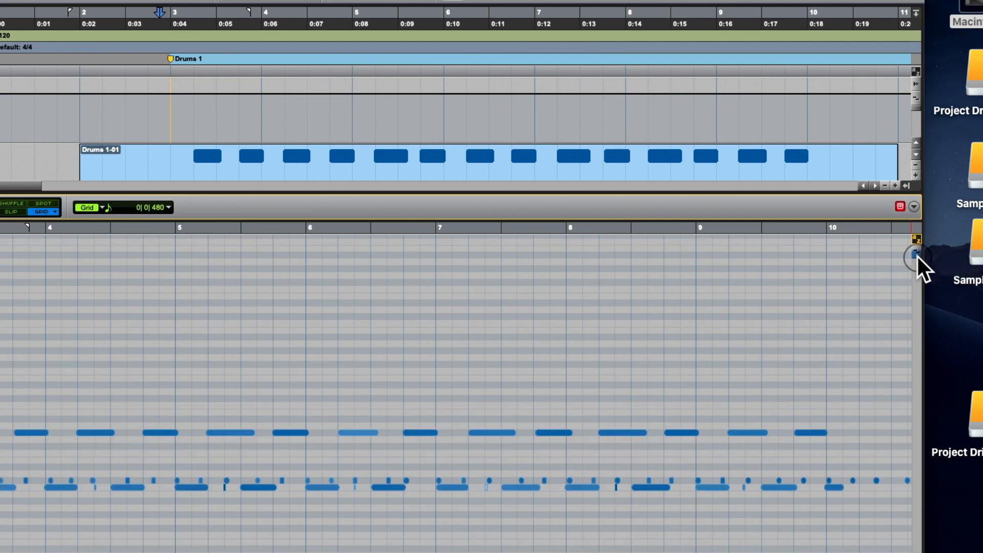
click(918, 257)
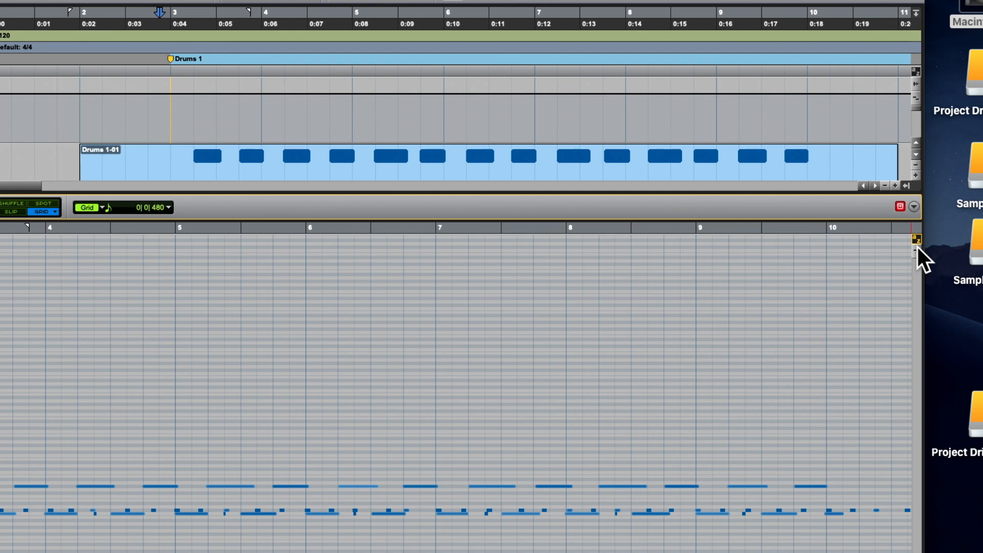
click(917, 246)
click(917, 247)
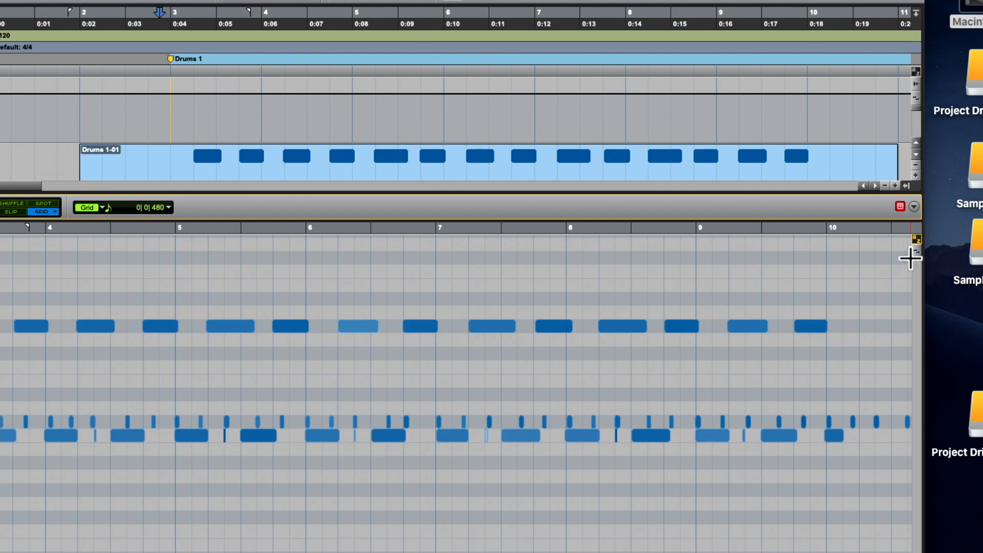
click(916, 253)
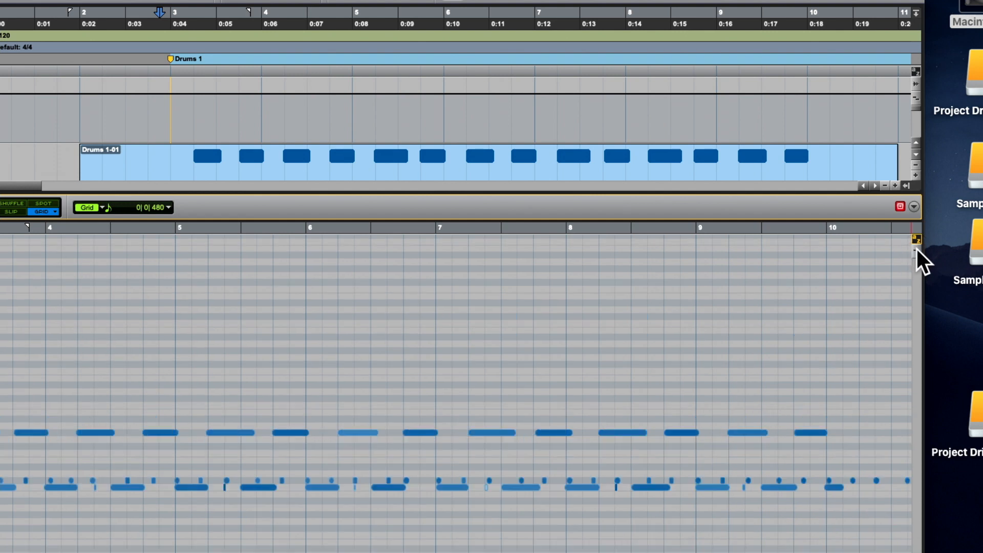
- Zoom the MIDI editor out horizontally to show bars 1 to 17, and enlarge the drum note rows vertically
click(917, 248)
click(916, 253)
key(super+[)
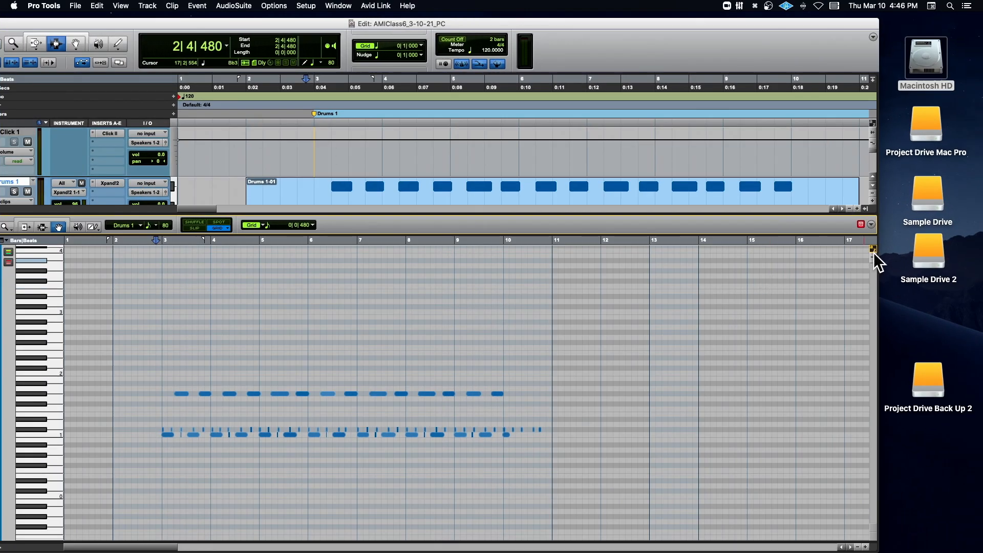
click(873, 254)
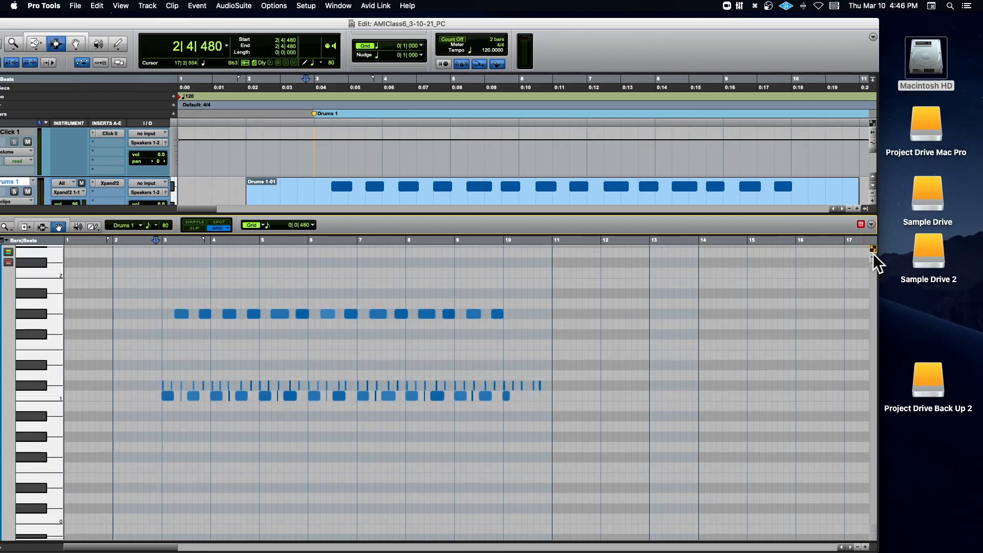
- Zoom in horizontally on the first four bars, and shift the Edit window right until the MIDI editor's tools are on screen
key(t)
key(t)
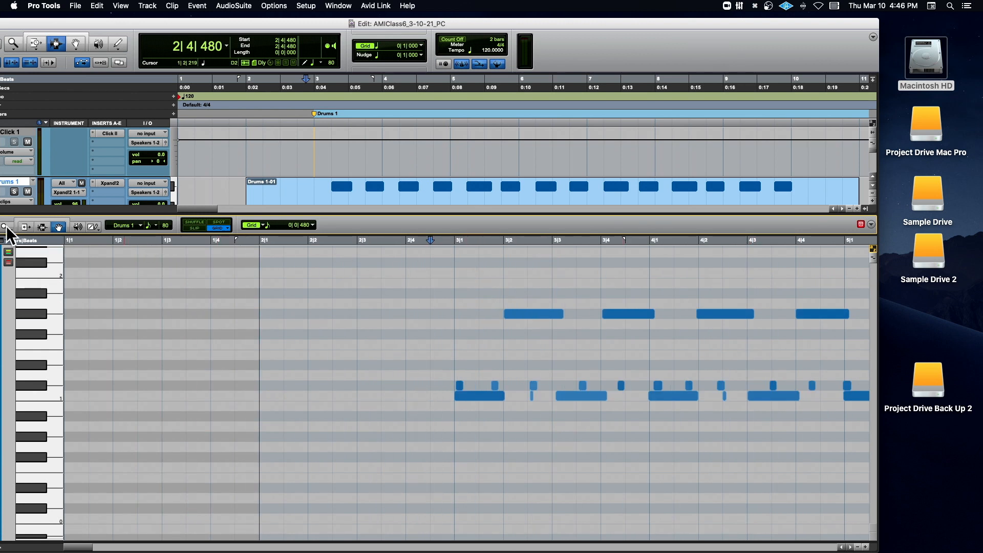
drag(170, 22, 246, 17)
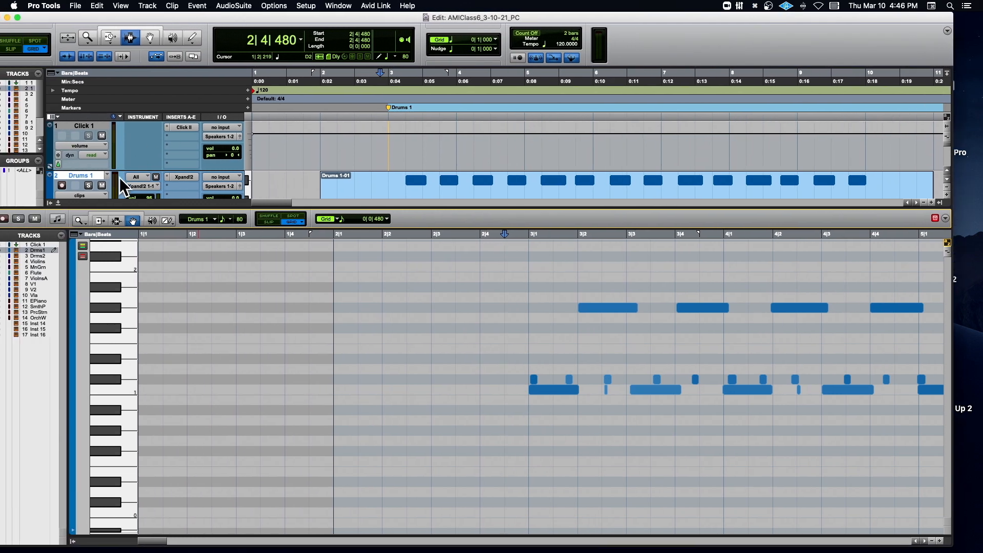
- Magnify the drum notes around bar 3 with the MIDI editor's Zoomer tool, and zoom back out horizontally to bars 1 to 12
click(76, 217)
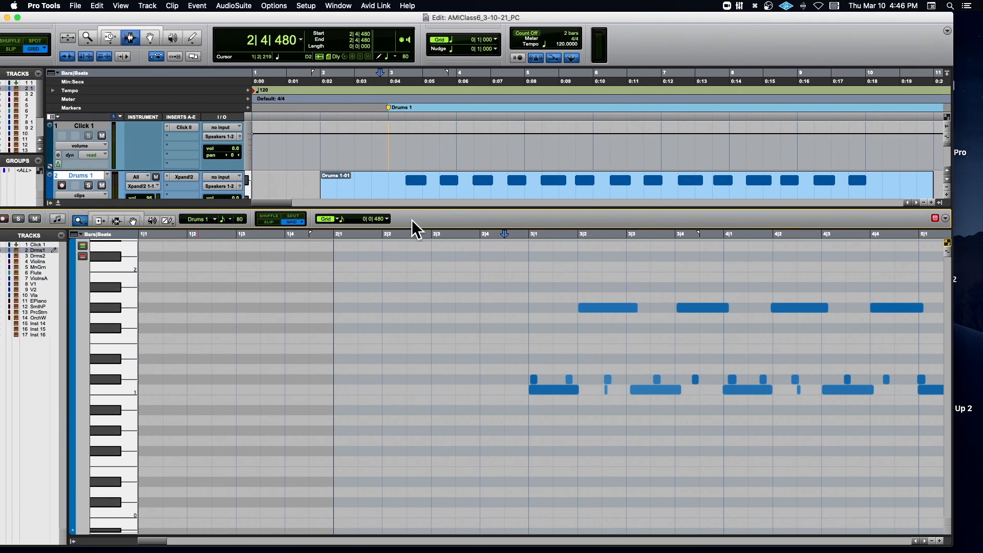
drag(504, 248, 778, 332)
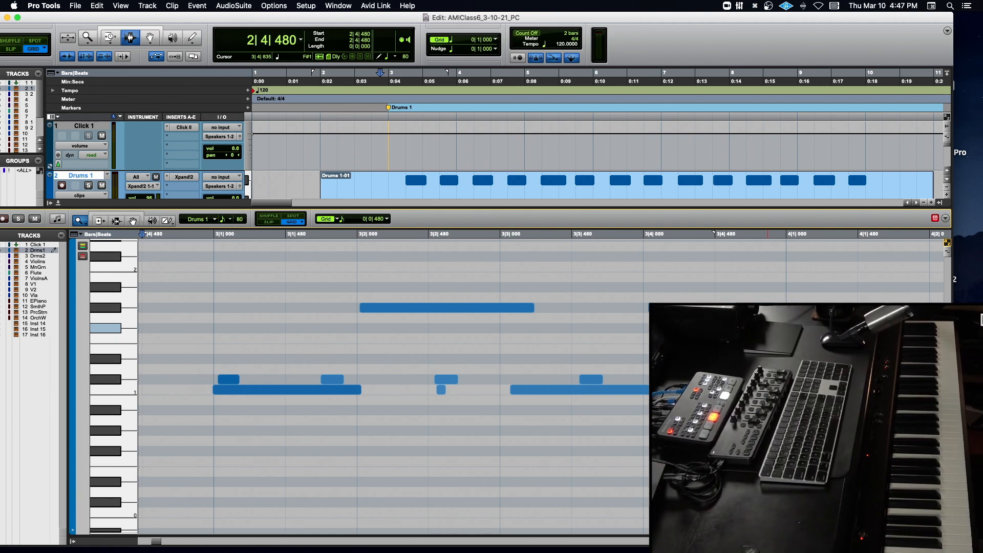
scroll(768, 328, down, 6)
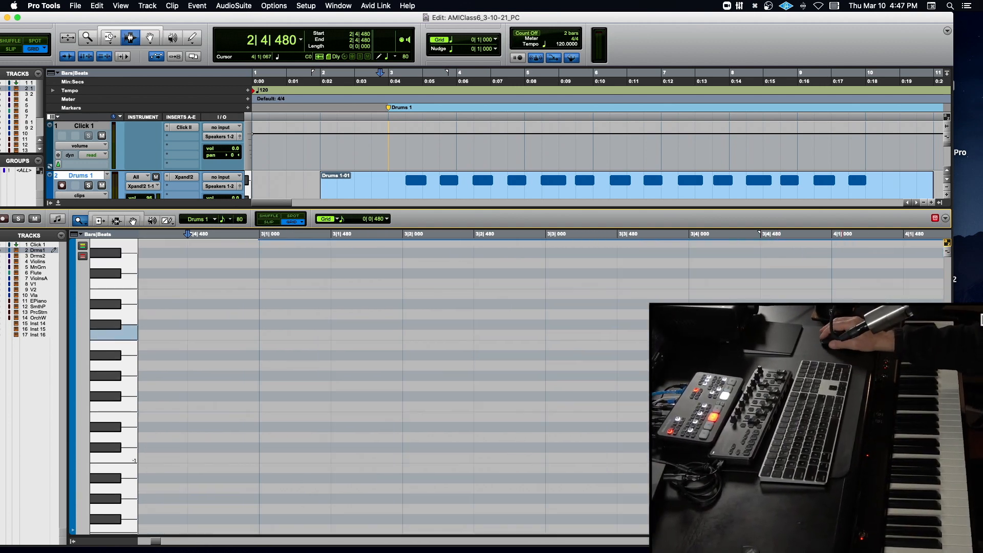
scroll(327, 304, up, 7)
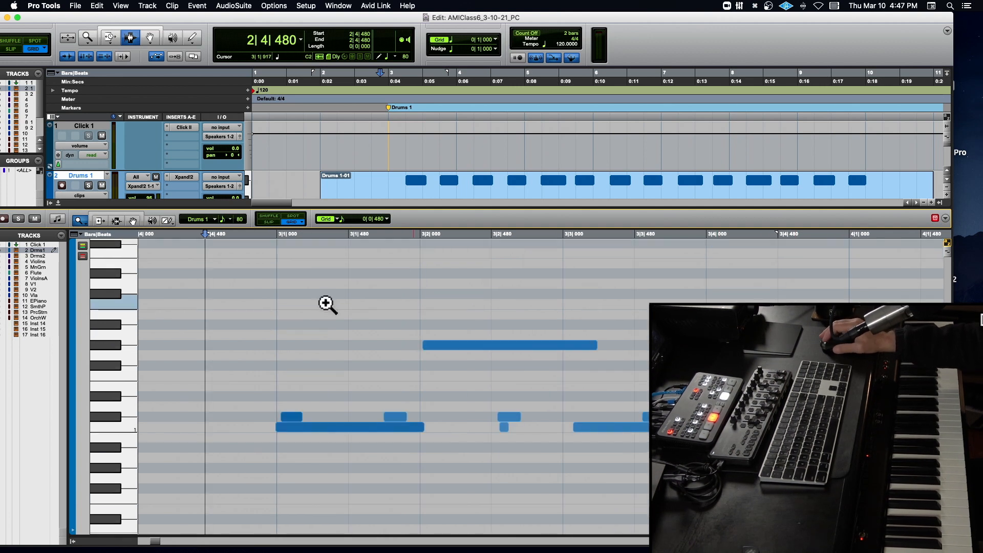
key(r)
key(r)
key(r)
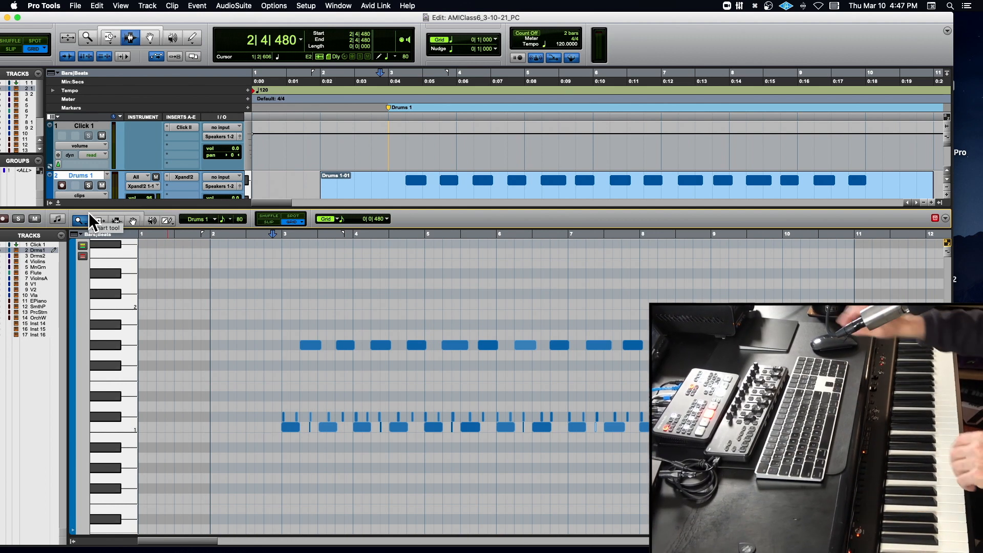
- Bring the drum notes back into view and magnify the opening notes from just before bar 3 with the Zoomer tool
scroll(88, 213, right, 3)
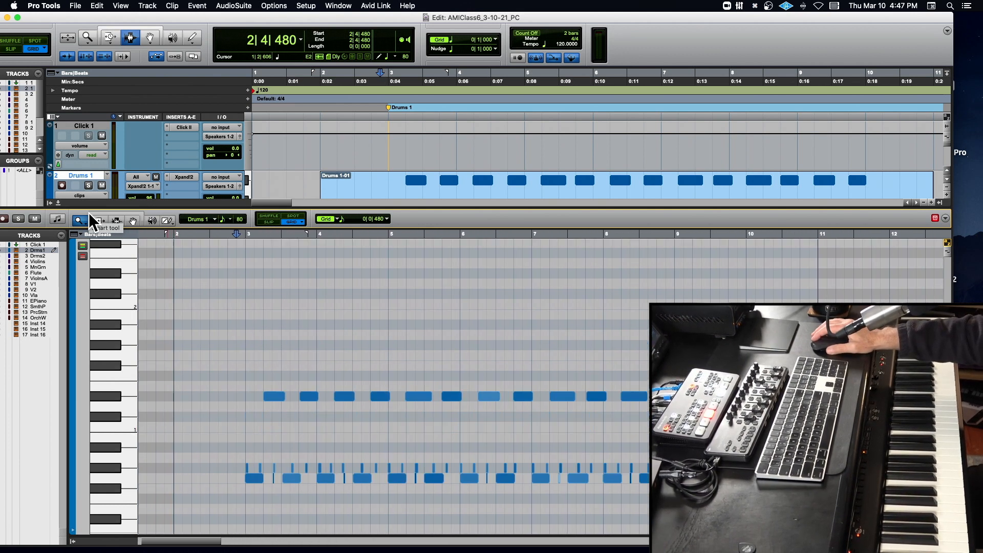
scroll(210, 251, up, 10)
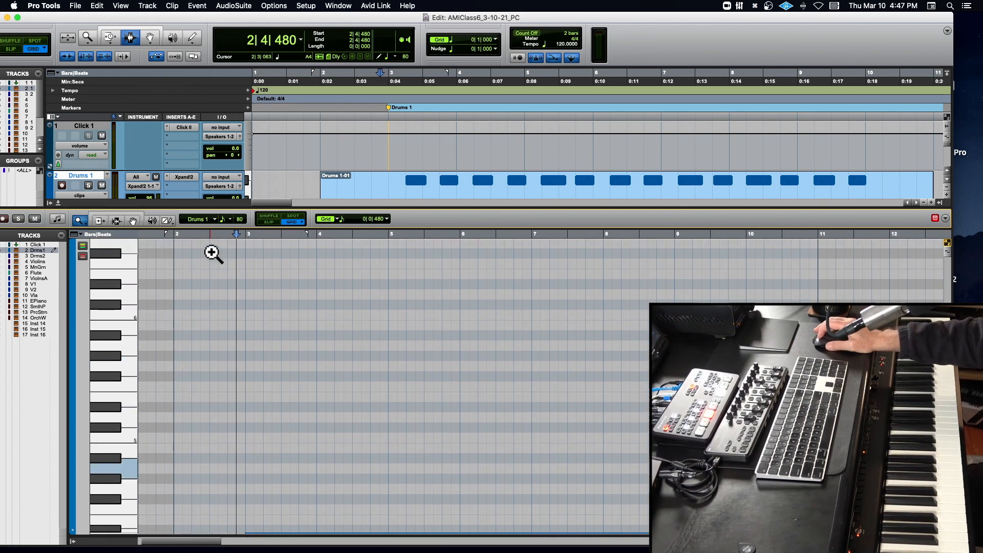
scroll(212, 253, down, 10)
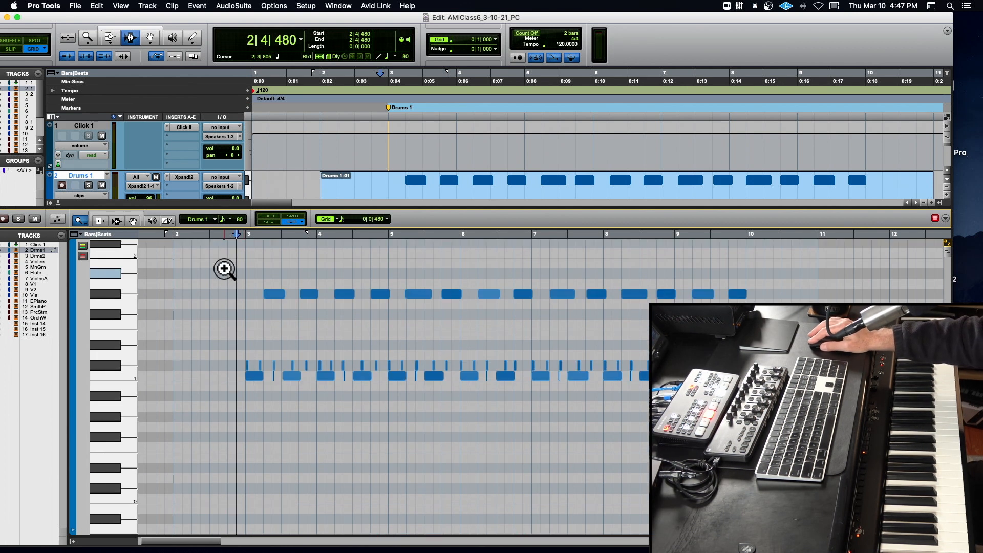
drag(225, 268, 358, 314)
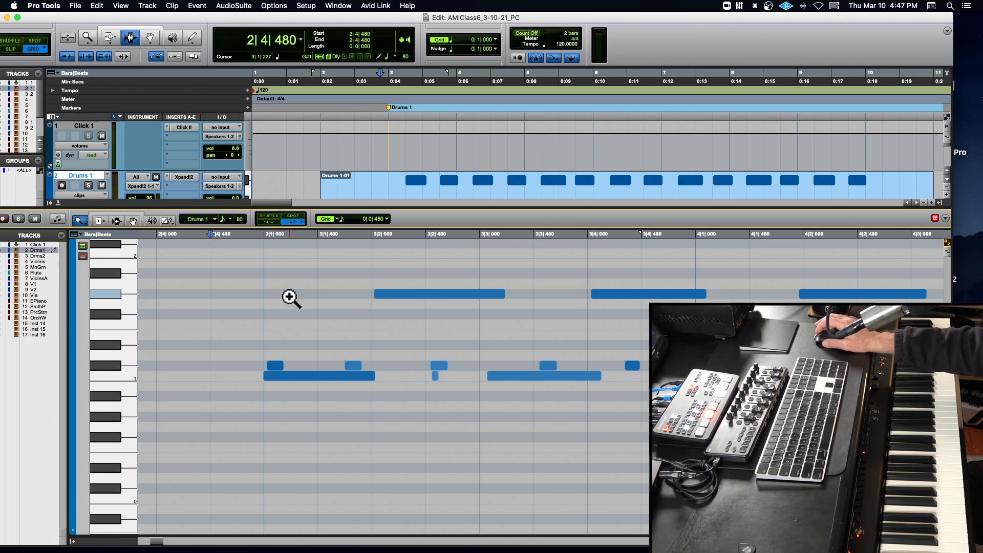
- Switch the MIDI editor to the Selector tool and zoom out horizontally to show bars 1 to 8
click(115, 219)
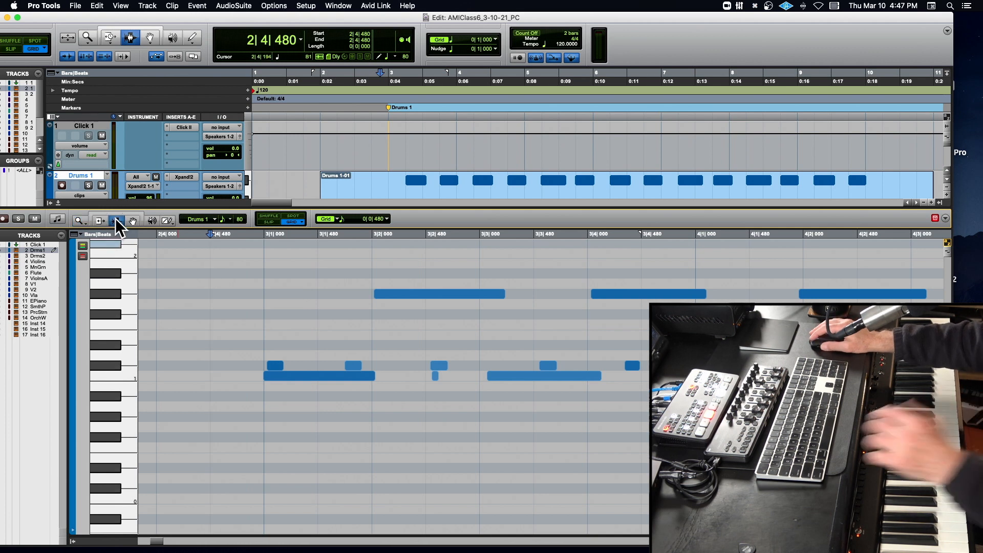
key(r)
key(r)
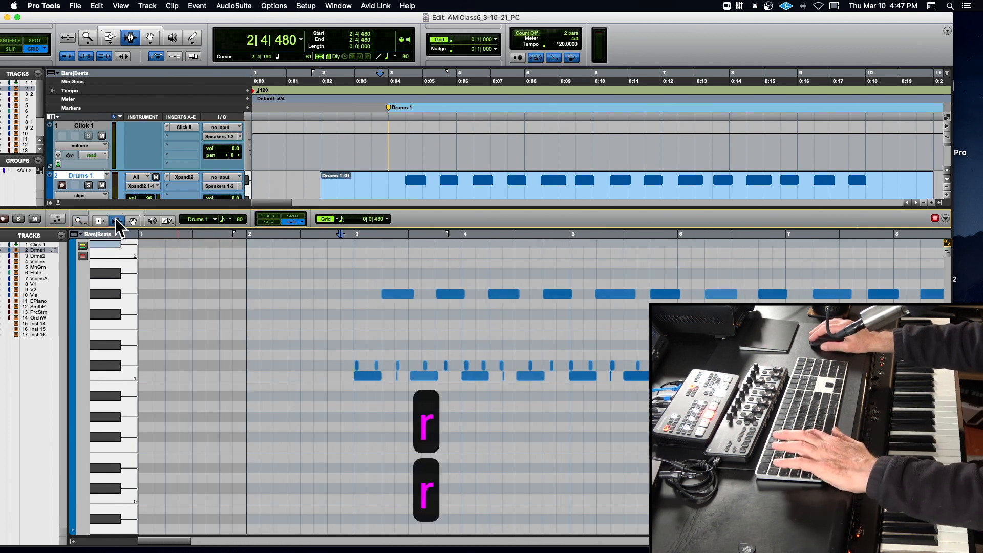
- Select the drum notes from 2|4|000 to 5|1|000 and zoom the MIDI editor to fit that selection
click(351, 238)
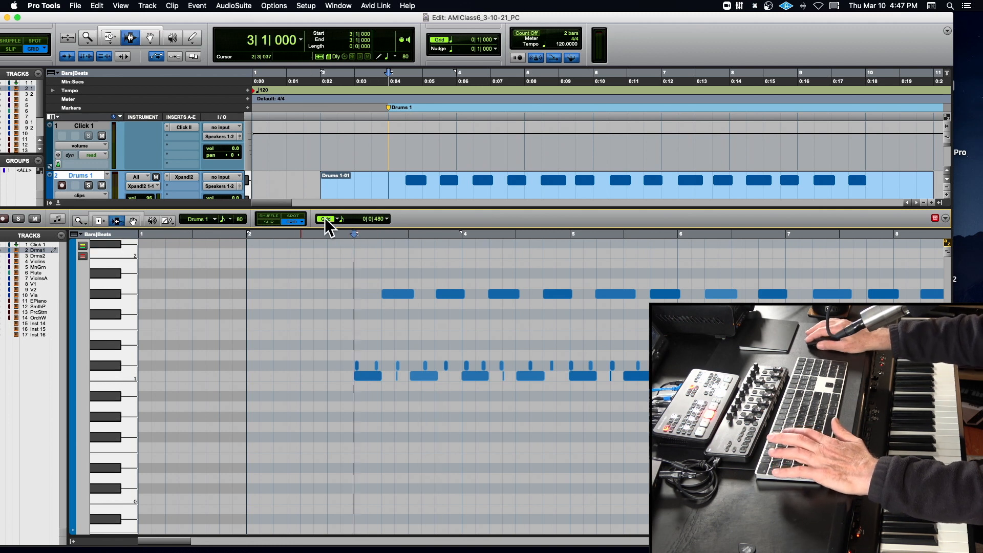
drag(331, 255, 565, 276)
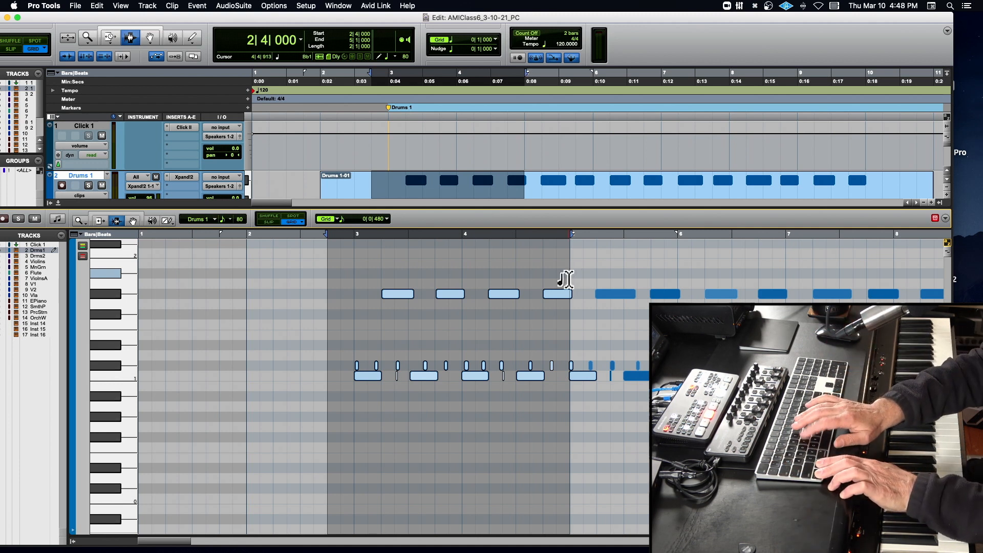
key(ctrl+alt+f)
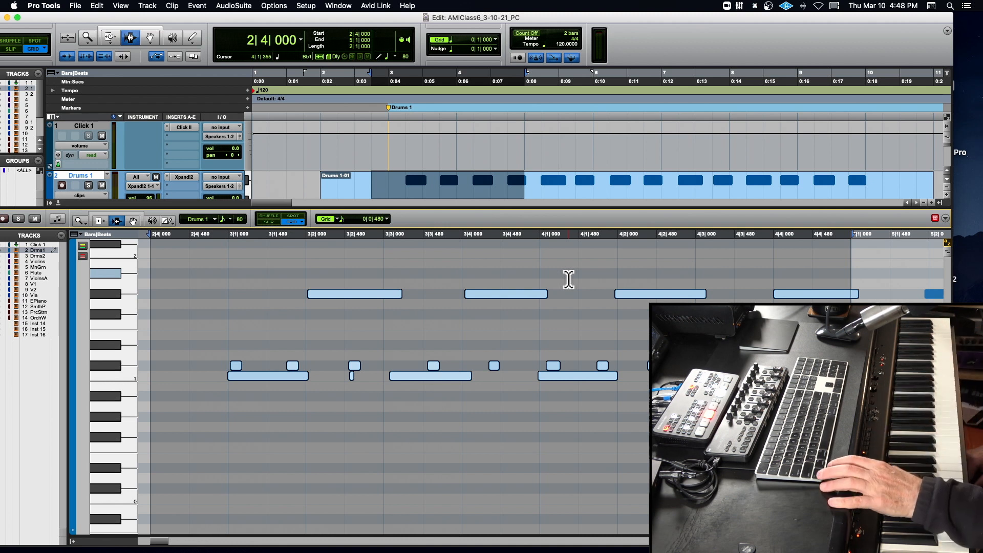
- Zoom the MIDI editor out to fit all the Drums 1 notes in view
key(ctrl+alt+a)
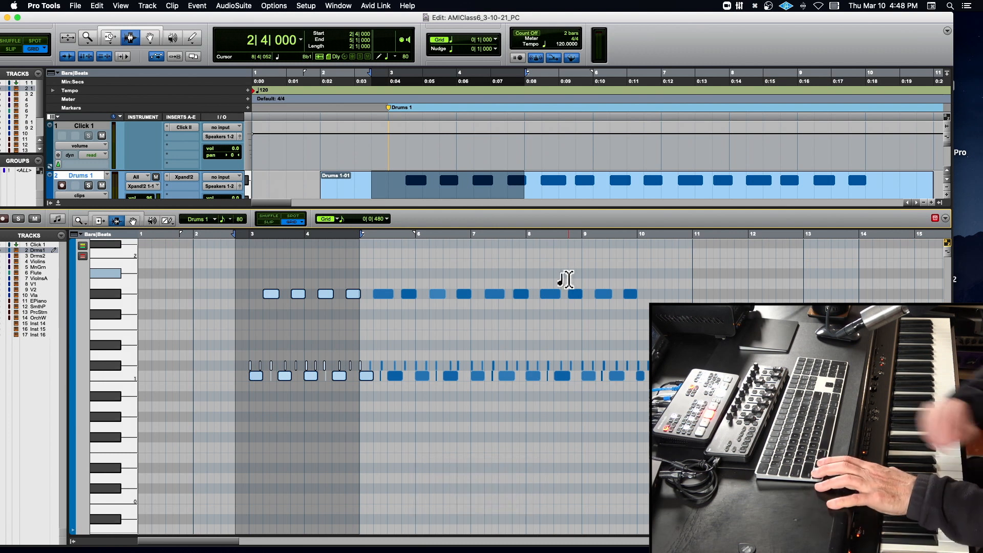
key(ctrl+alt+a)
key(ctrl+alt+a)
key(ctrl+alt+a)
key(ctrl+alt+a)
key(ctrl+alt+a)
key(ctrl+alt+a)
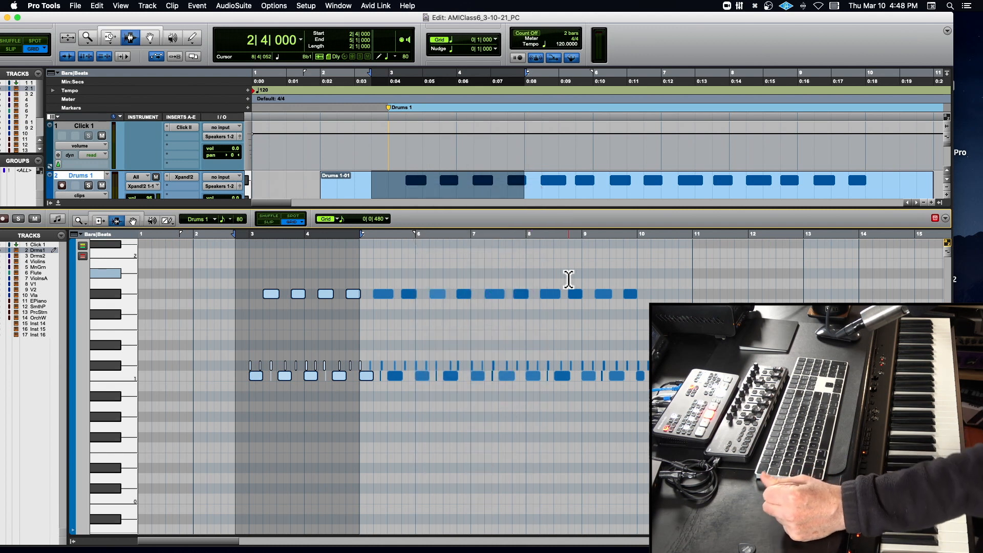
- Zoom in horizontally on the empty bars before the first drum notes and the start of bar 3
key(t)
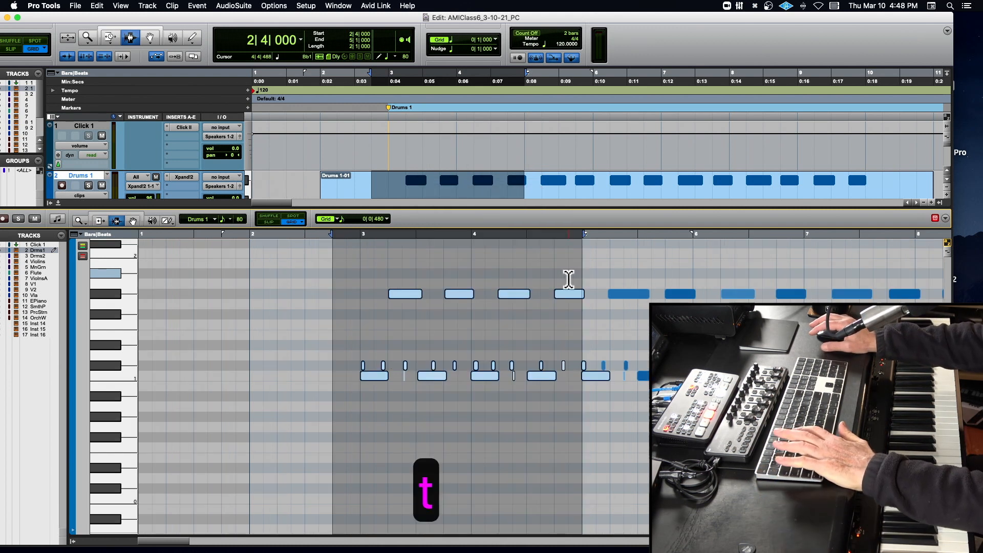
scroll(389, 292, up, 1)
key(t)
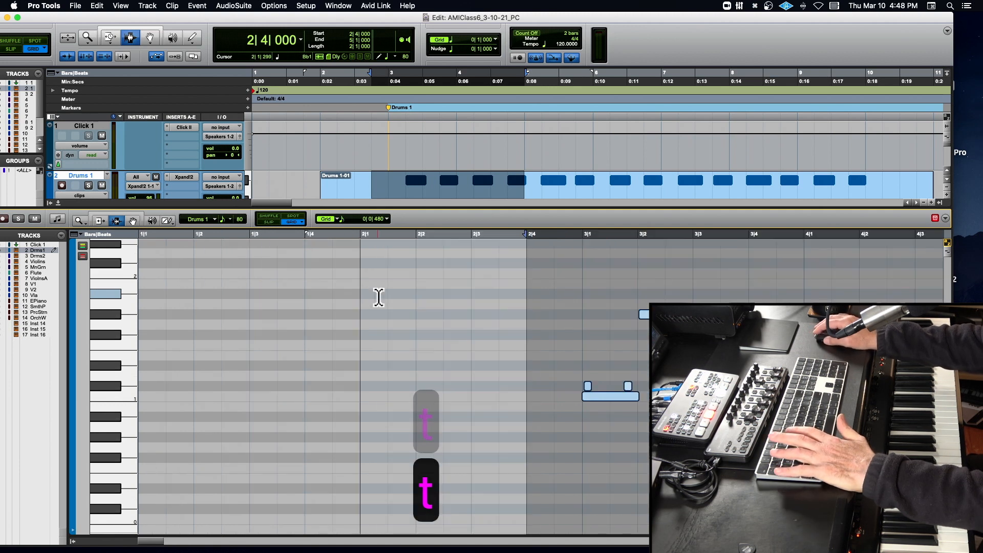
scroll(377, 294, right, 5)
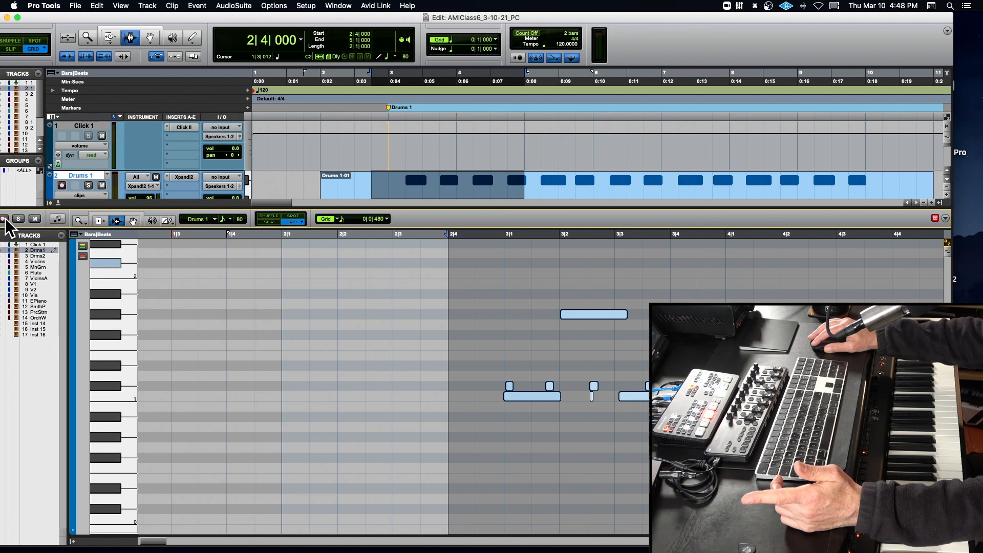
- Shift the Edit window right until its left edge is on screen, and record-enable the Mini Grand track
drag(159, 19, 189, 20)
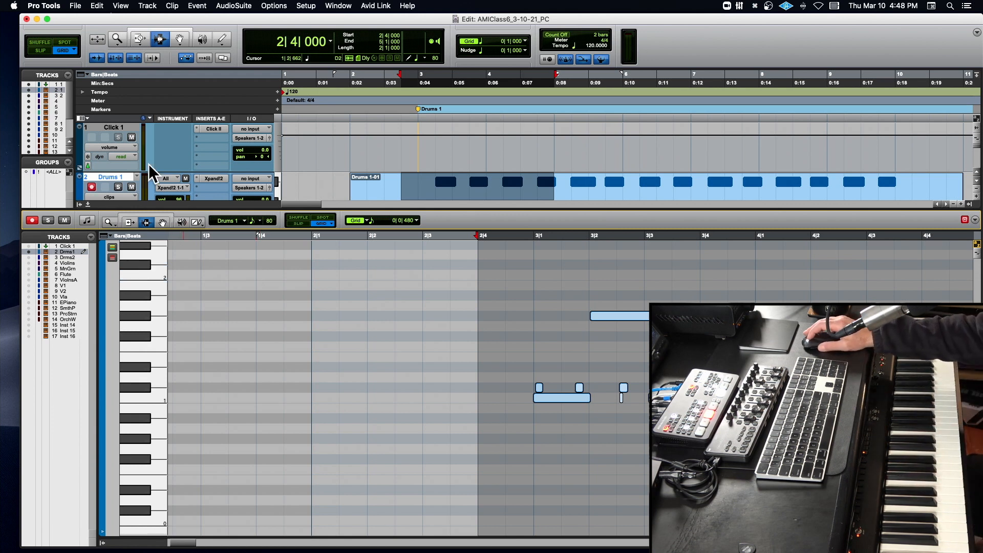
scroll(148, 165, down, 4)
scroll(149, 164, up, 3)
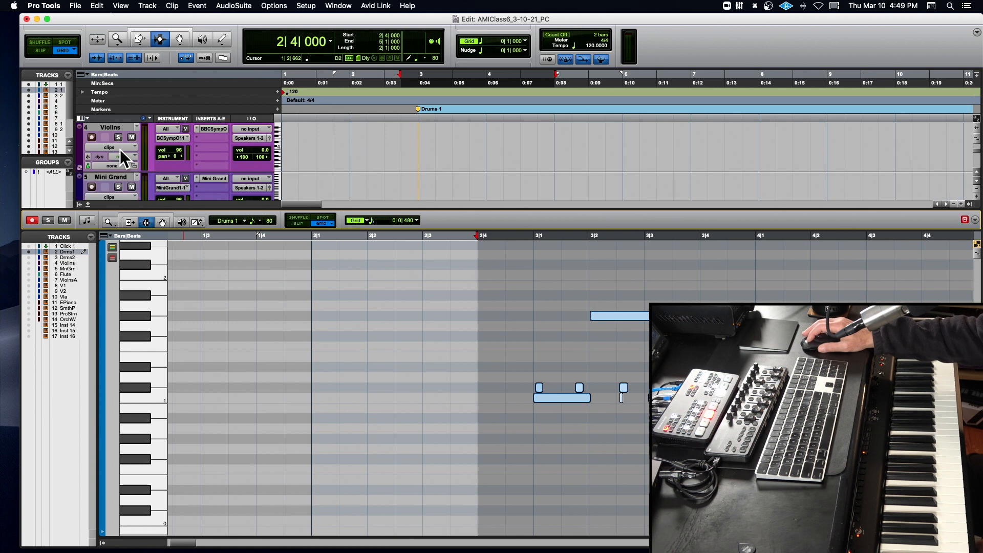
scroll(120, 149, down, 3)
scroll(121, 150, down, 4)
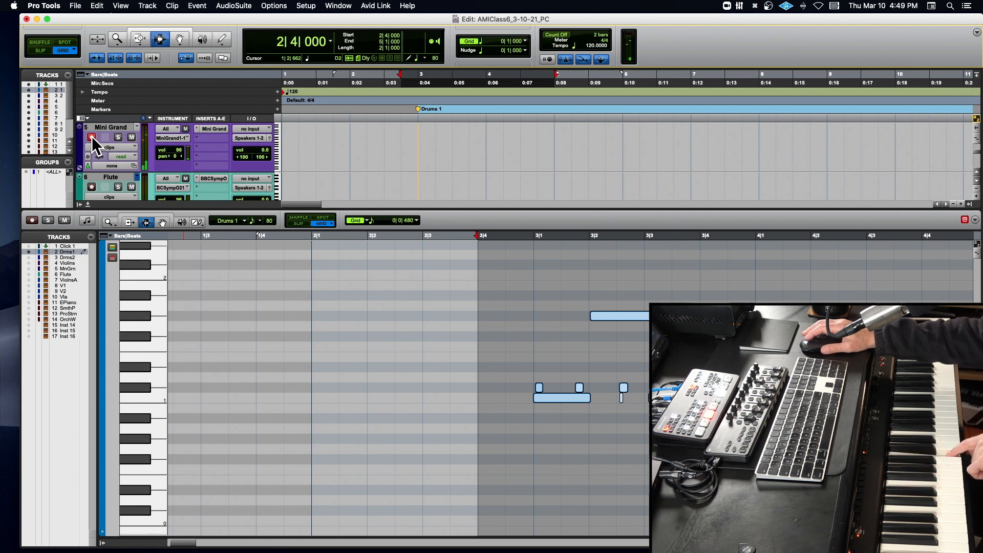
- Center the selected drum notes in the MIDI editor, and zoom the Edit window's timeline out to show the whole session
scroll(93, 139, right, 3)
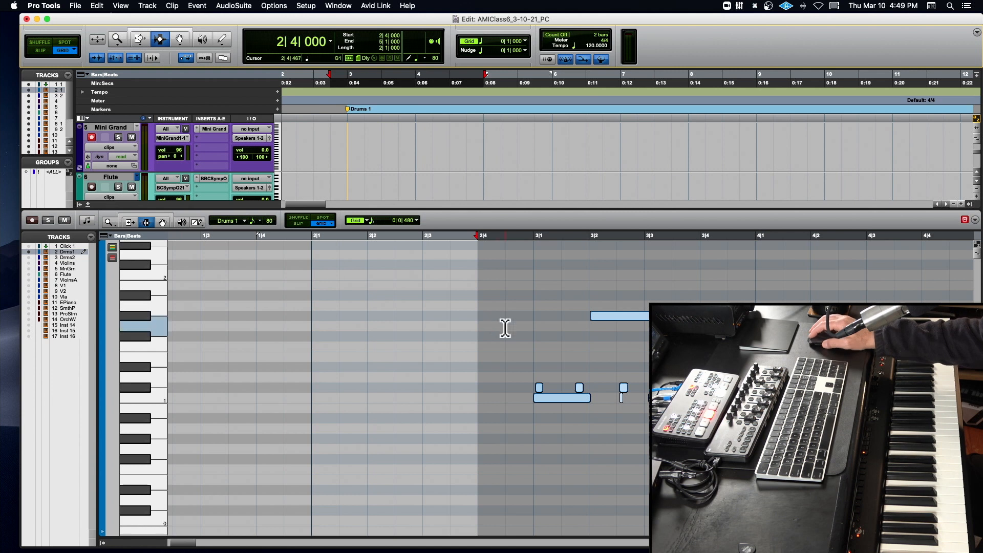
scroll(505, 329, right, 10)
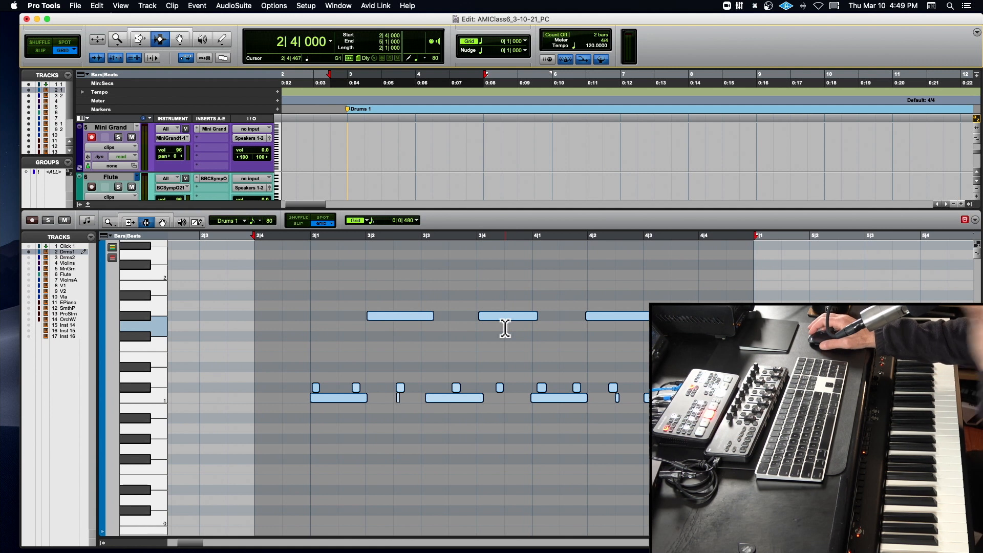
key(r)
key(r)
key(r)
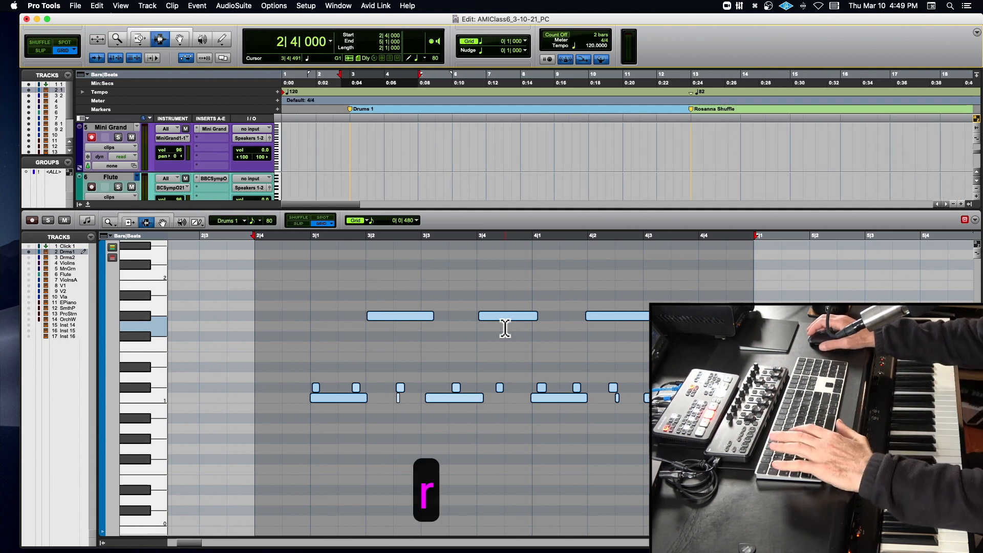
key(r)
key(r)
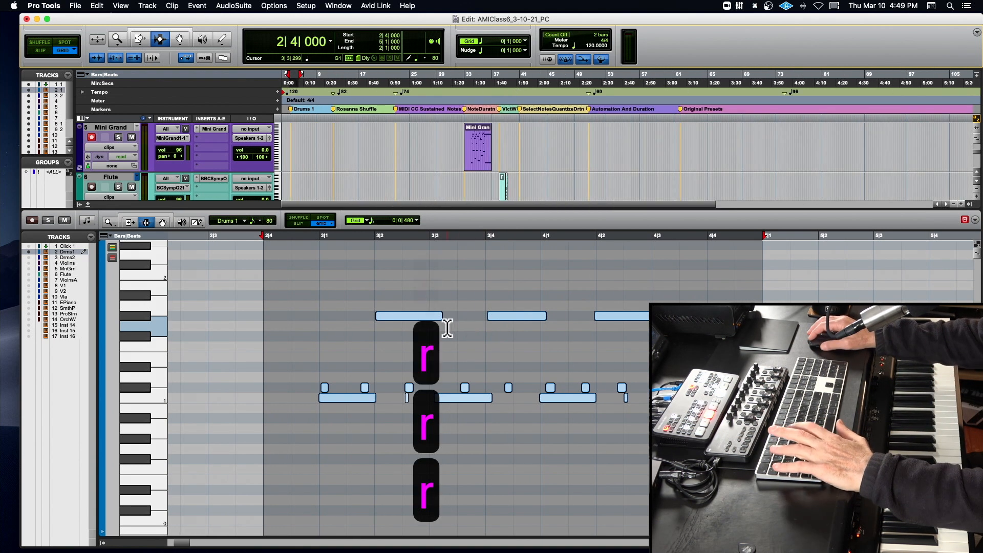
- Place the insertion point at 3|2|480 in the MIDI editor and fit all the drum notes in view
click(408, 326)
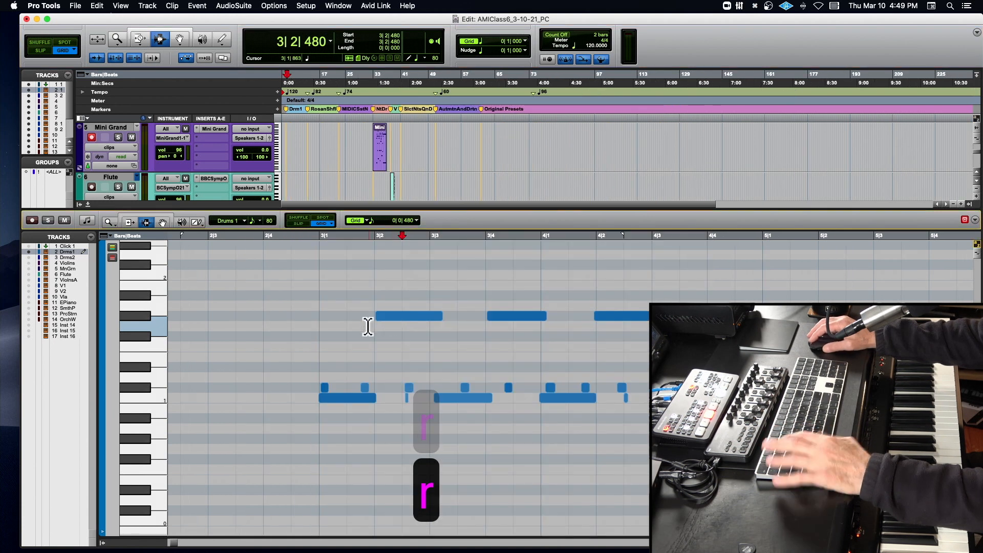
key(ctrl+alt+a)
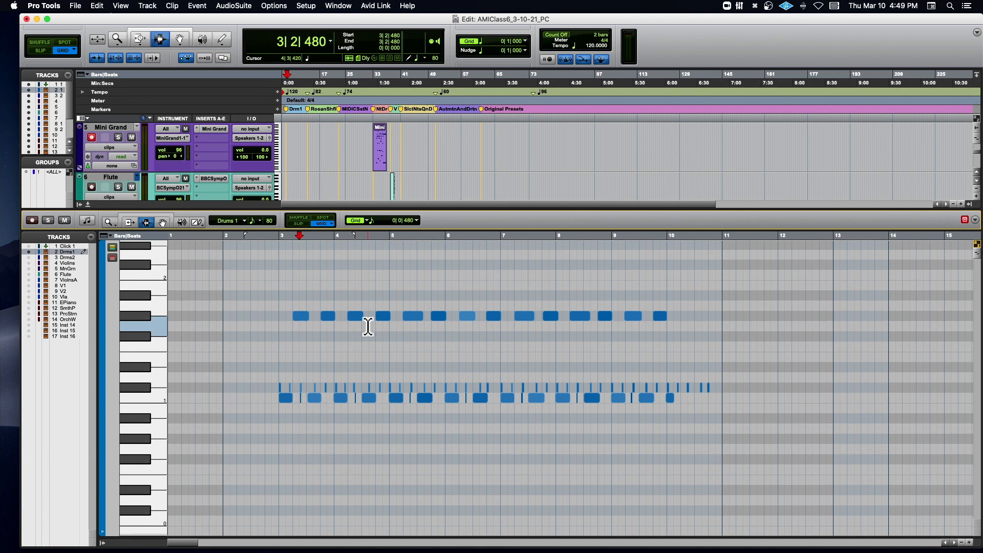
key(shift+super+a)
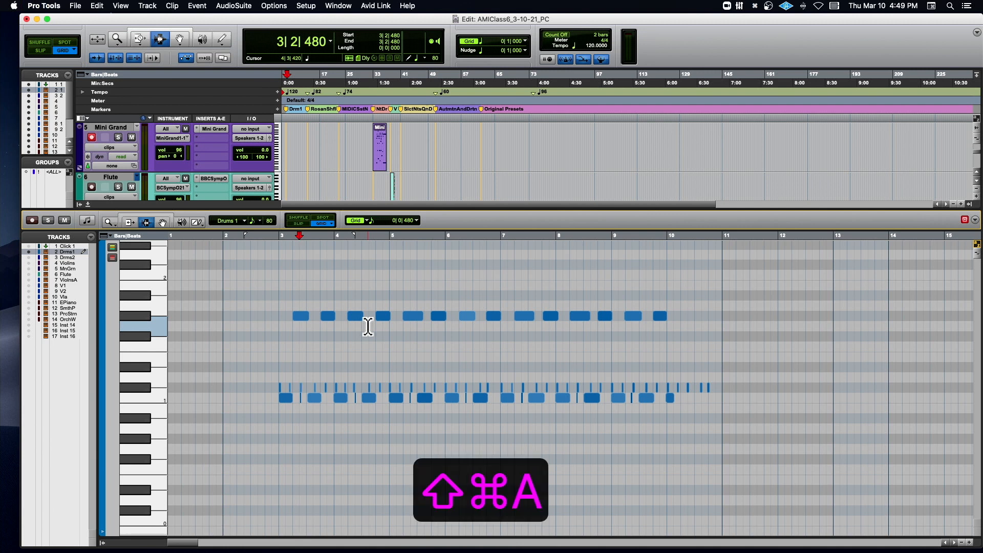
- Select all the Drums 1 notes in the MIDI editor
right_click(368, 326)
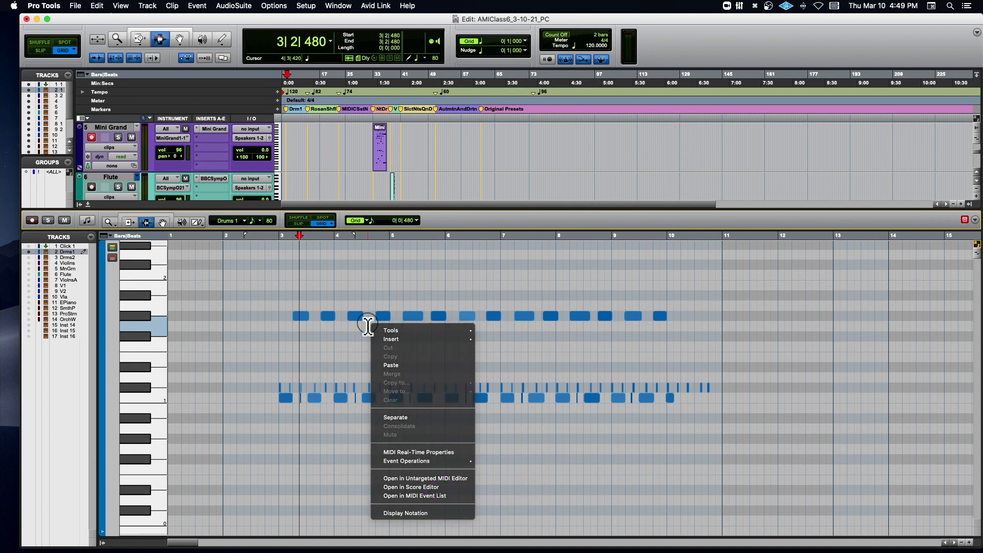
key(Escape)
key(super+a)
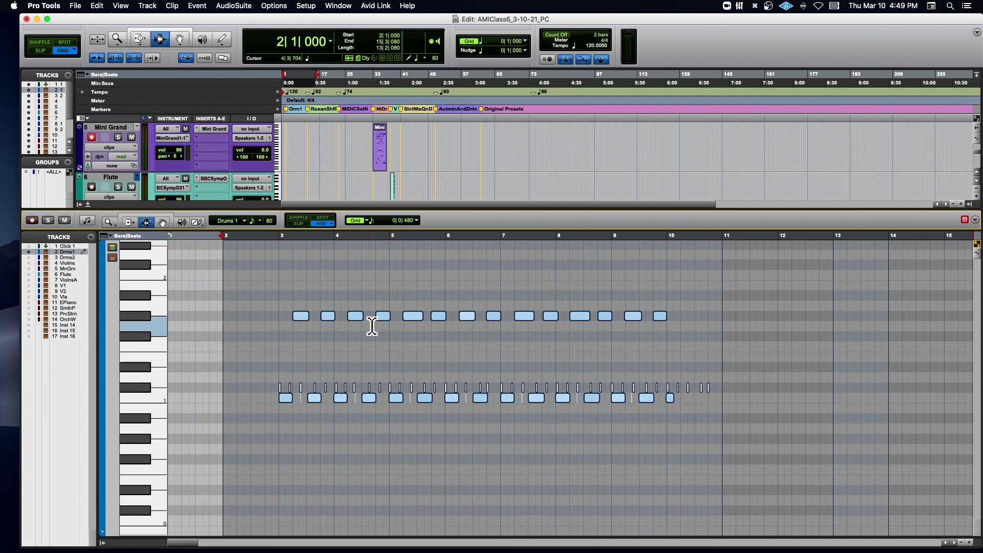
click(198, 6)
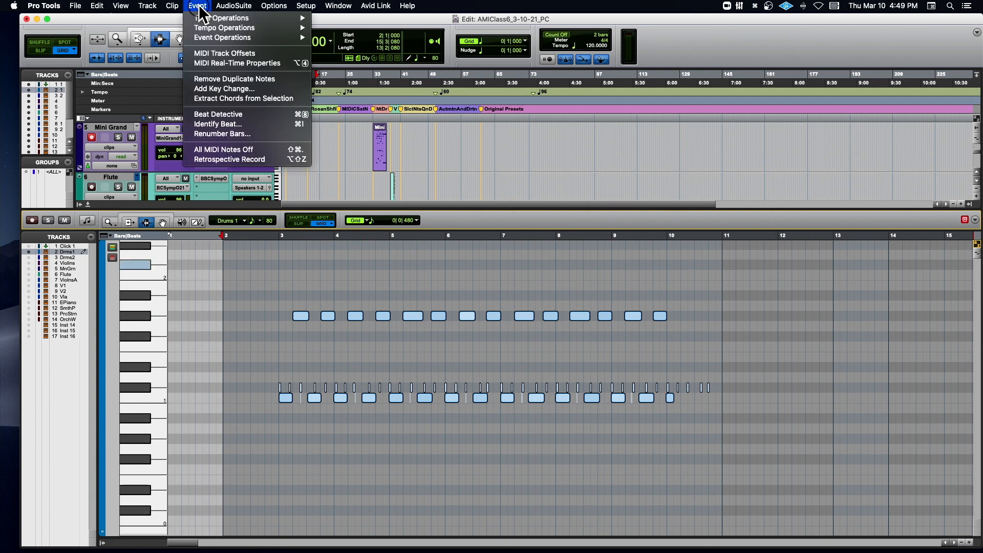
mouse_move(204, 37)
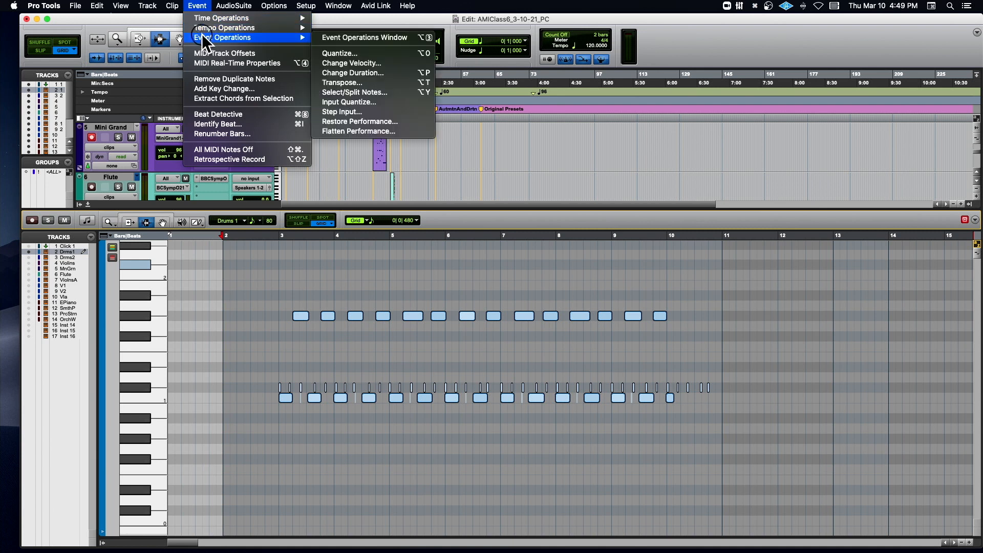
click(359, 37)
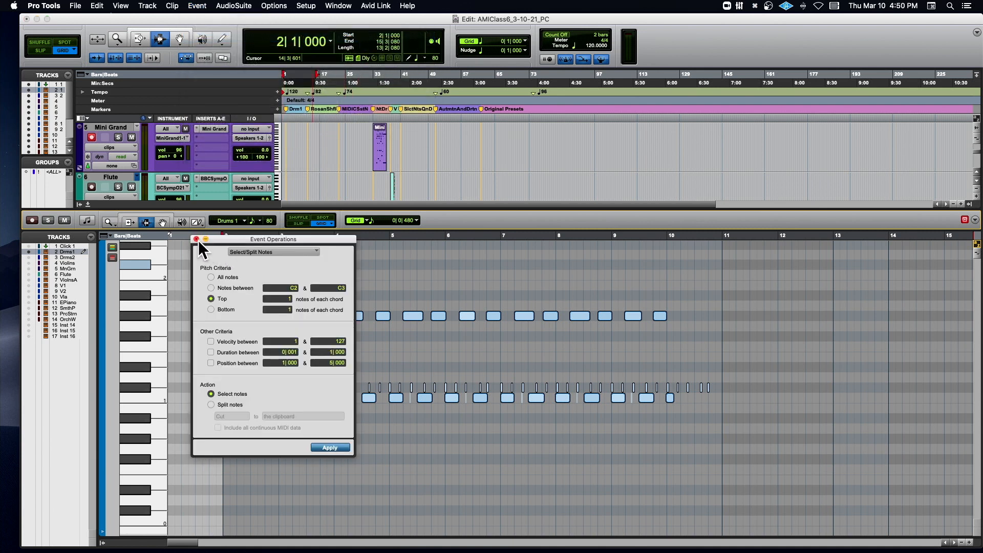
click(196, 241)
scroll(329, 258, up, 5)
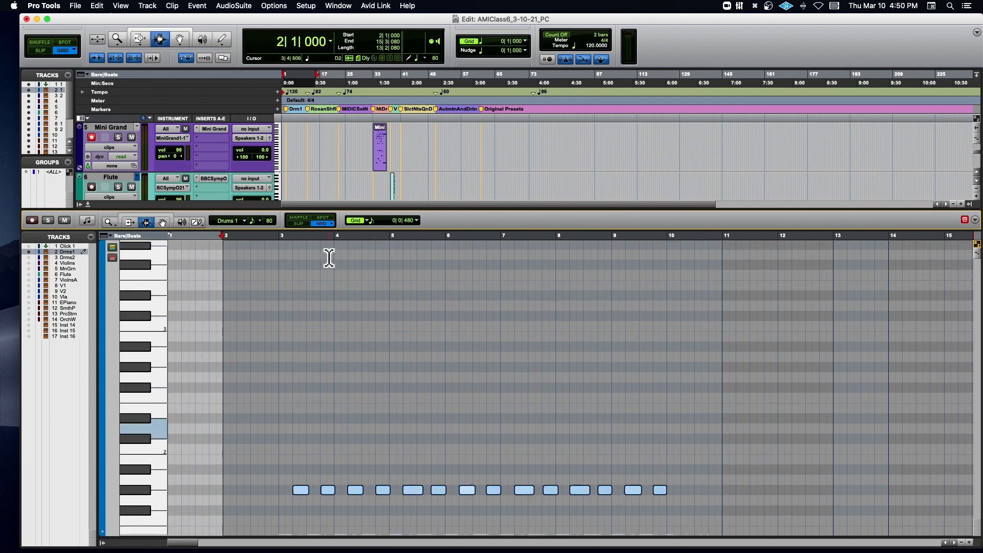
scroll(329, 258, down, 8)
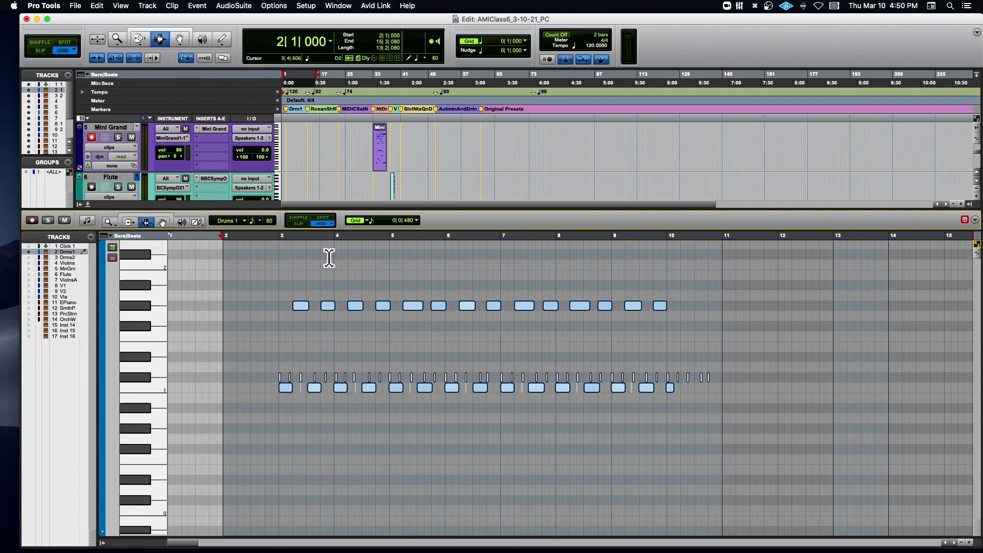
- Open the Event Operations window for the selected drum notes and switch it to Change Duration
key(alt+0)
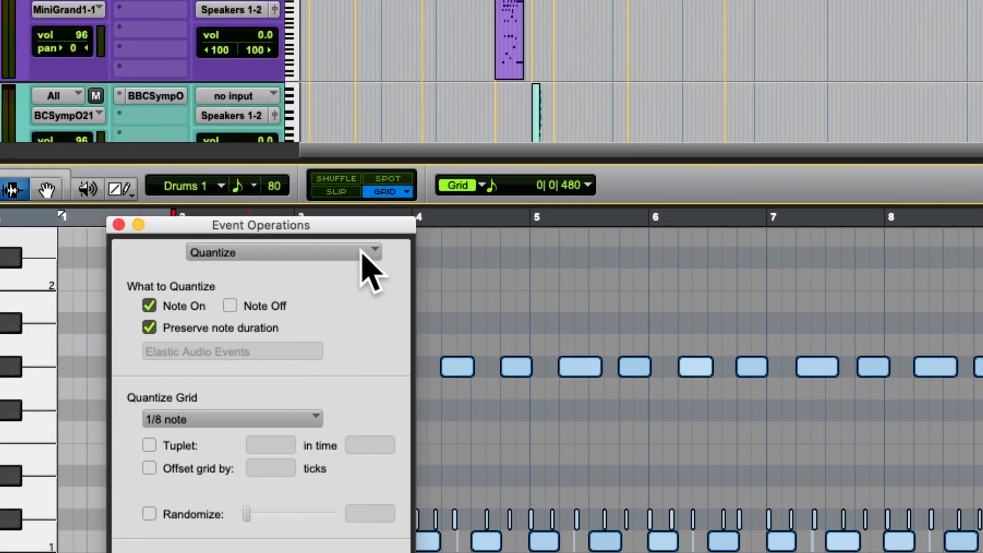
click(357, 252)
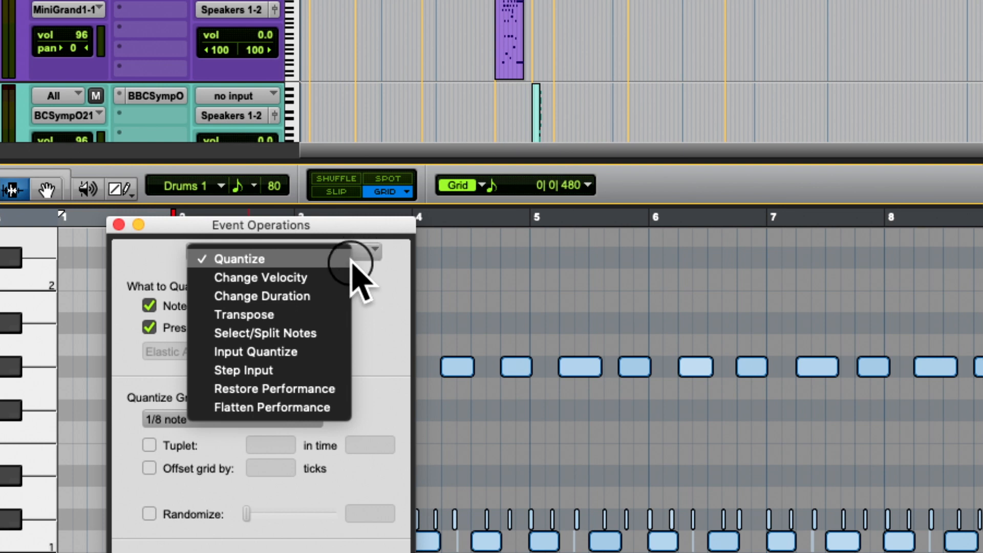
click(335, 297)
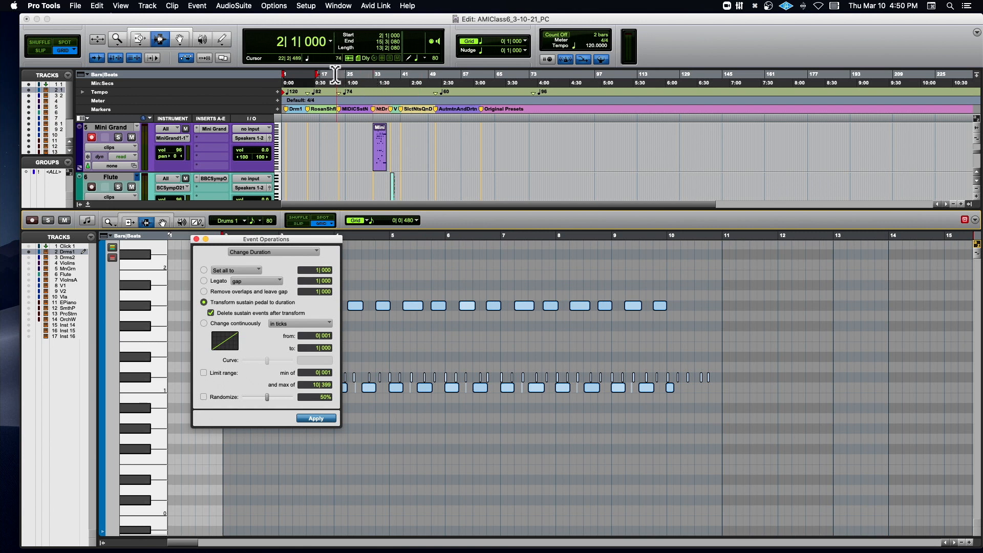
- Open the MIDI Event List, place it over the MIDI editor and enlarge it to show more Drums 1 events
click(330, 6)
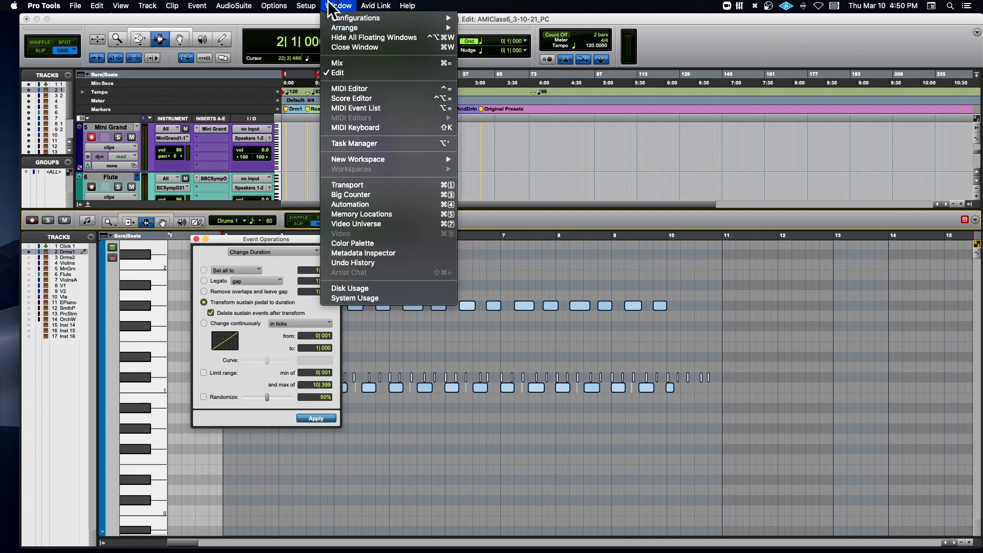
click(373, 108)
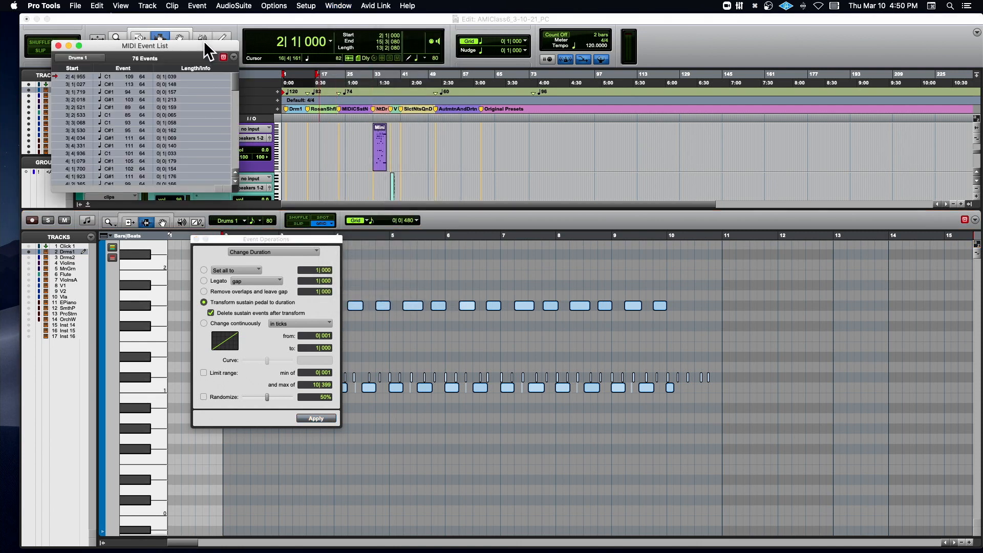
drag(204, 41, 575, 226)
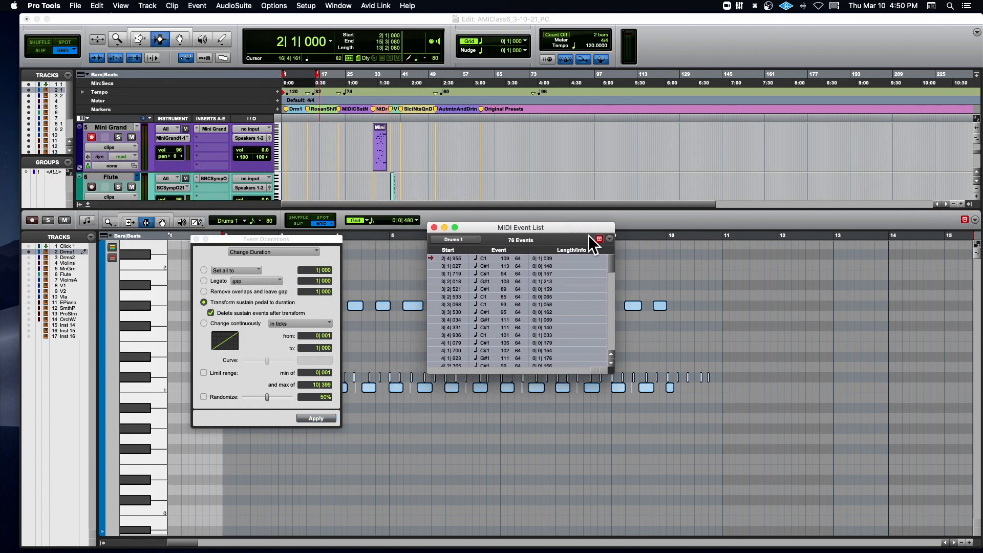
drag(731, 436, 736, 470)
drag(540, 227, 547, 149)
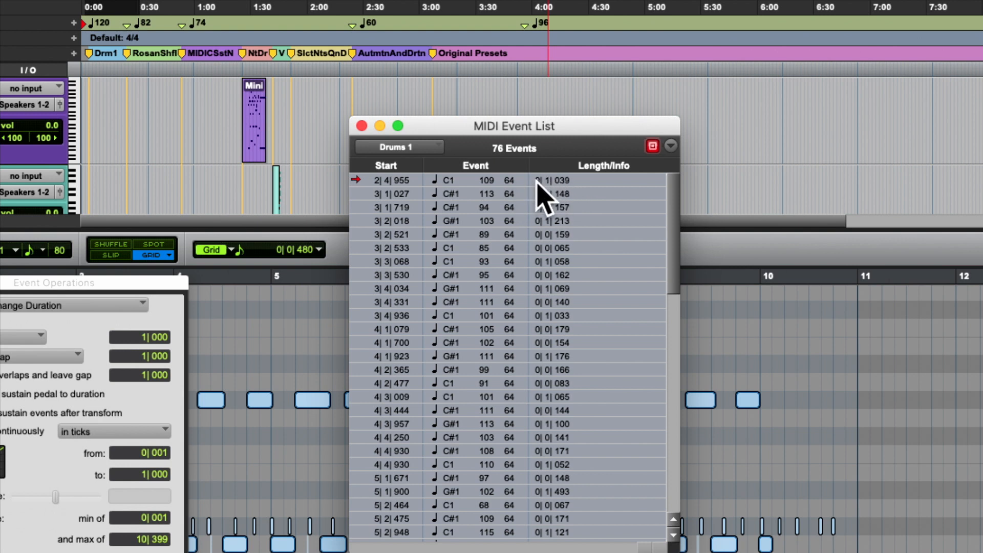
- View the tracks available in the MIDI Event List, keep Drums 1, and close the list
click(406, 147)
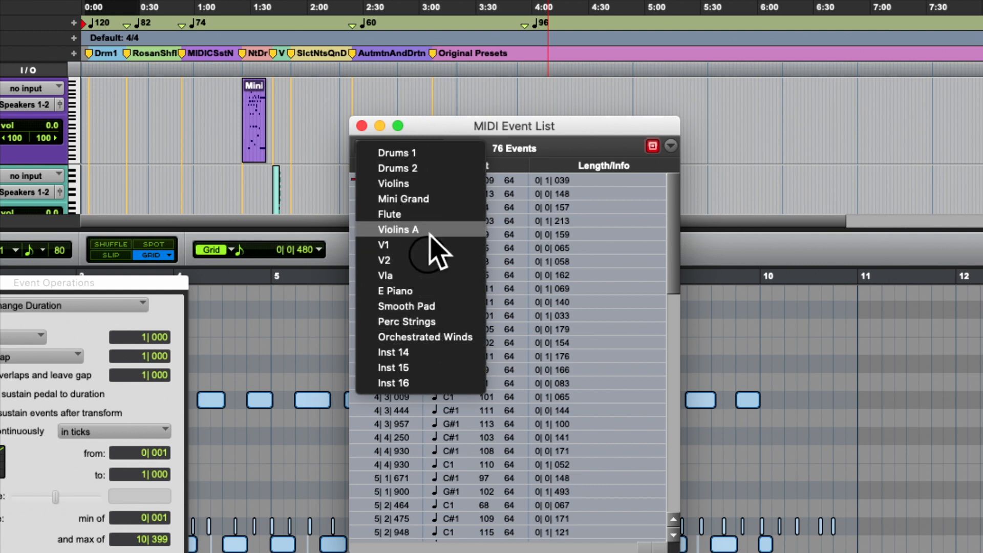
click(554, 124)
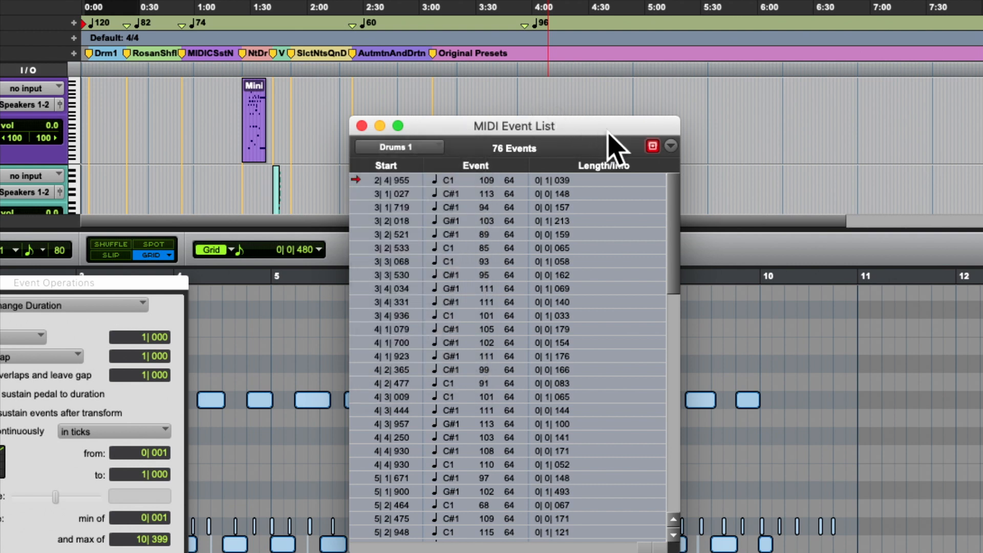
click(362, 126)
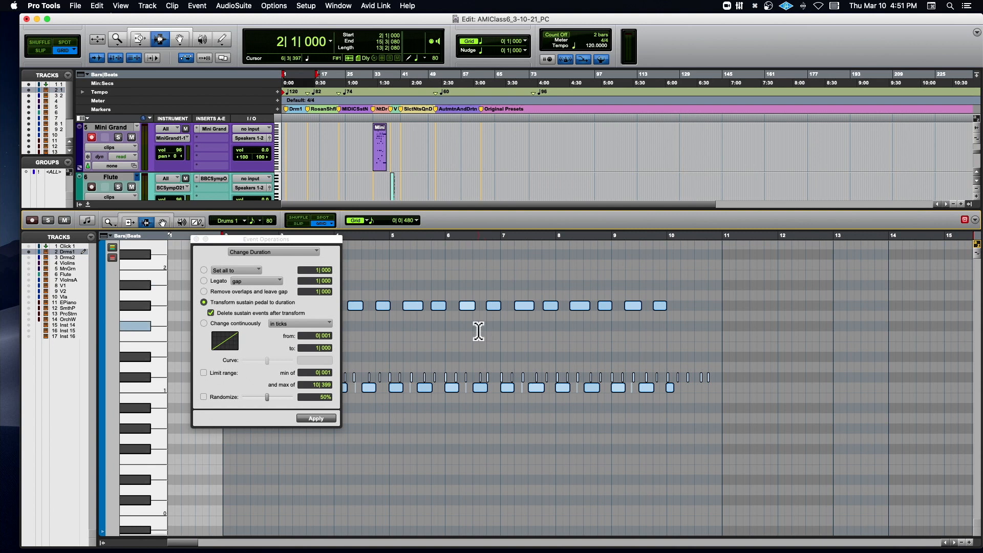
- Turn off deleting sustain events after transform, and move the Event Operations window off the drum notes
scroll(476, 334, up, 3)
scroll(476, 334, down, 4)
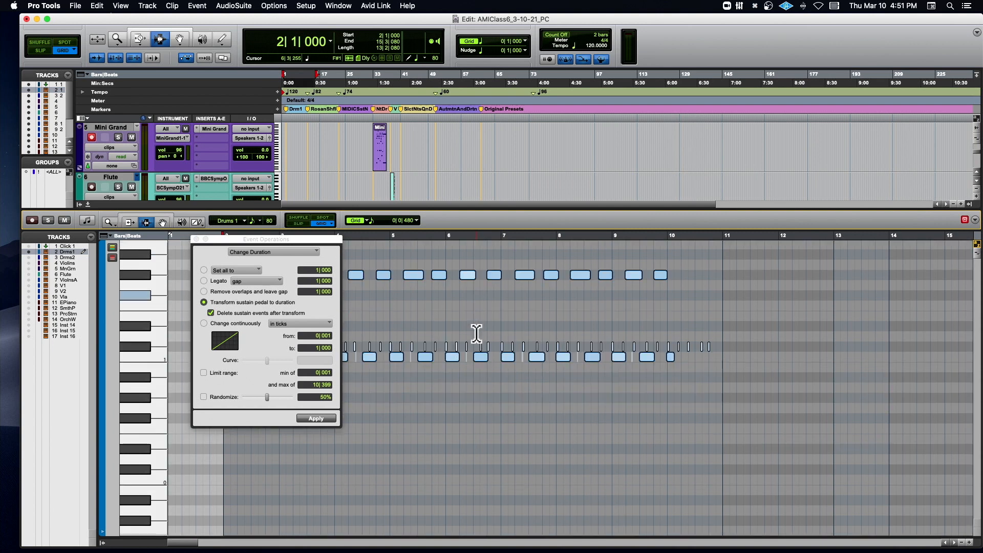
click(210, 313)
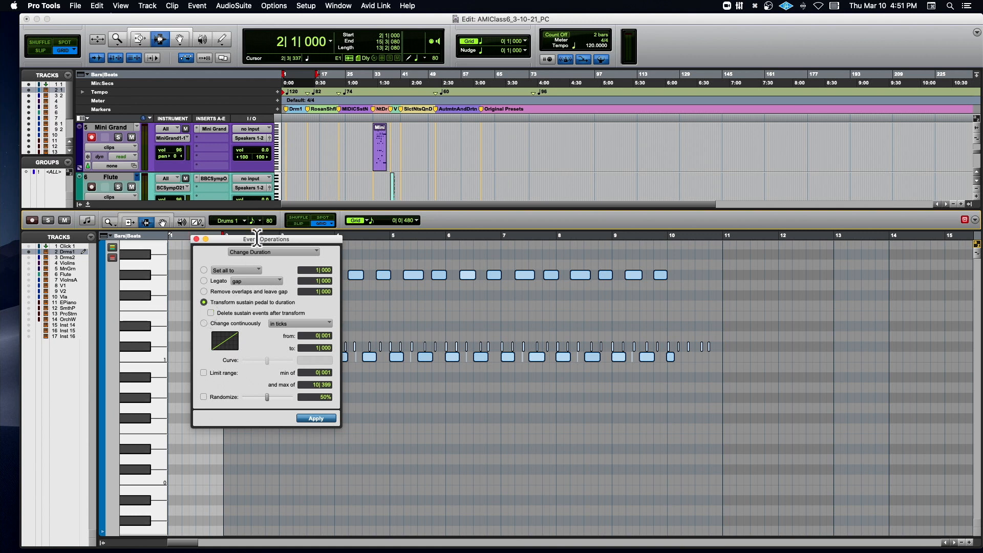
drag(264, 239, 200, 266)
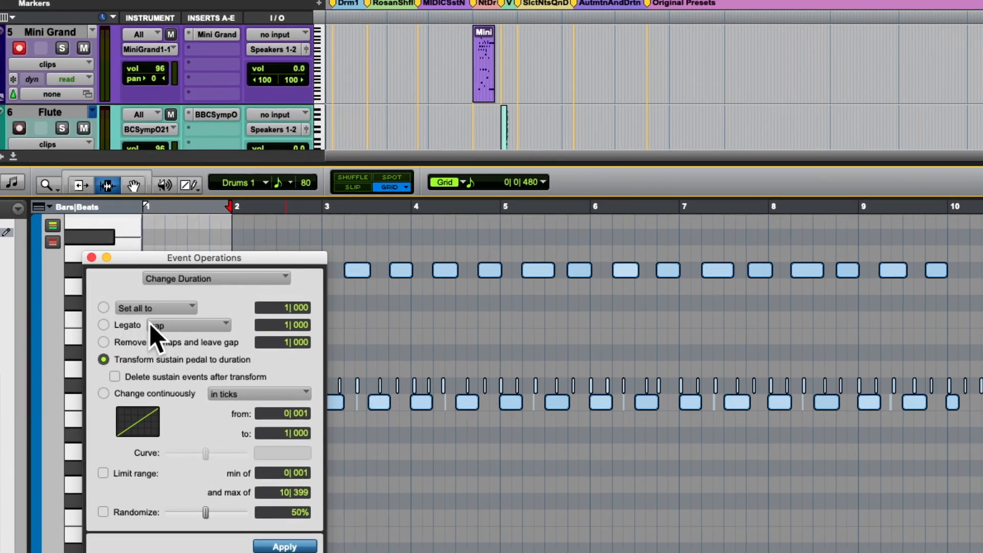
- Set the duration of all the selected drum notes to 0|240 and apply the change
click(103, 307)
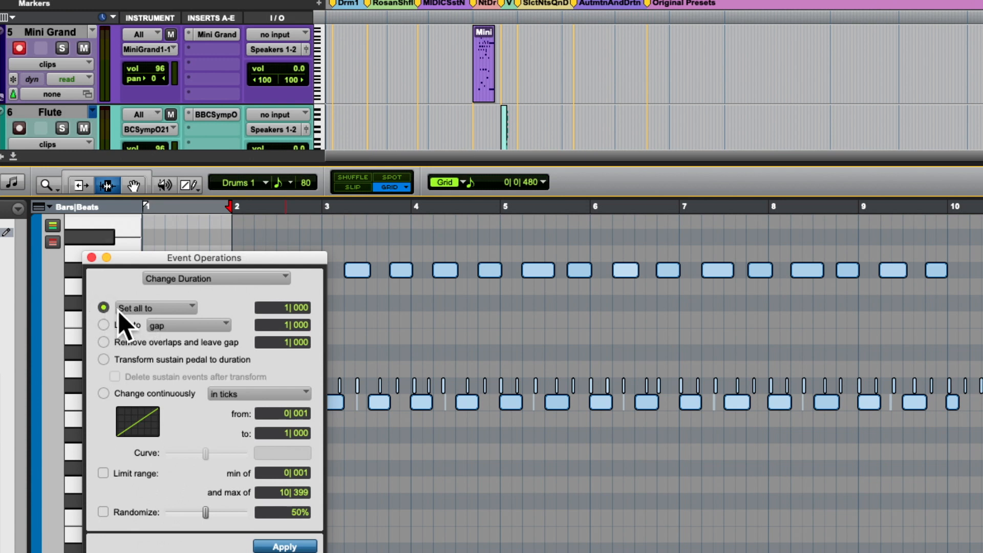
click(286, 308)
click(300, 311)
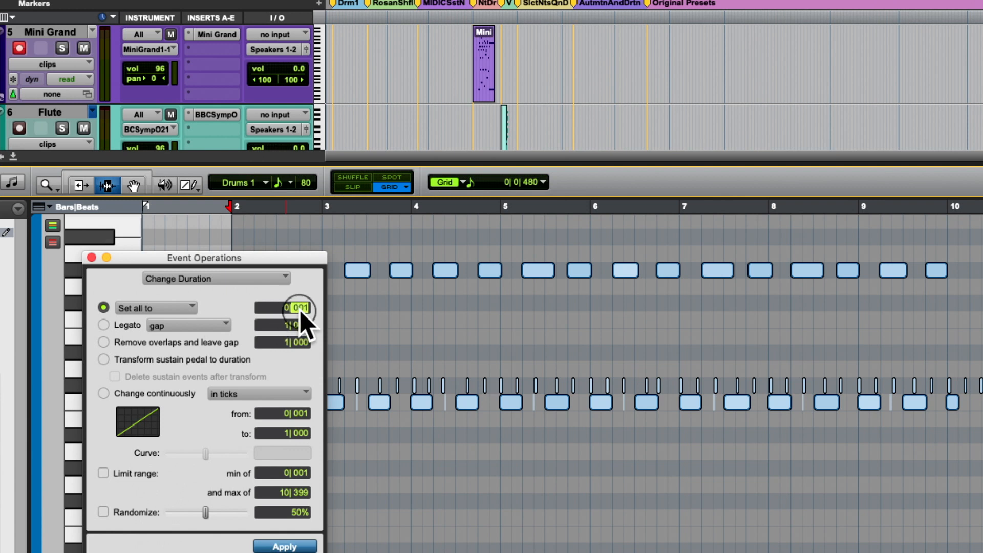
text(240)
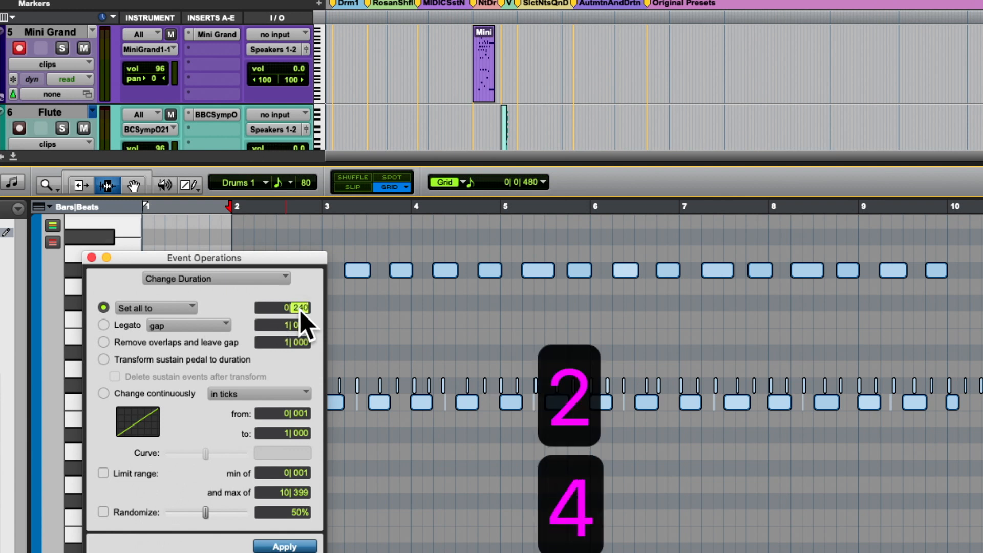
key(Return)
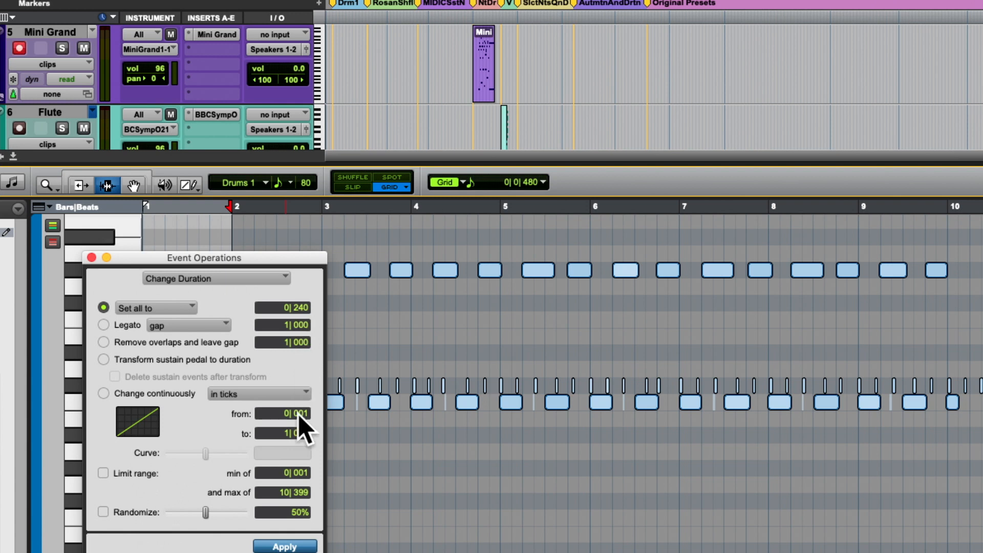
drag(304, 260, 285, 193)
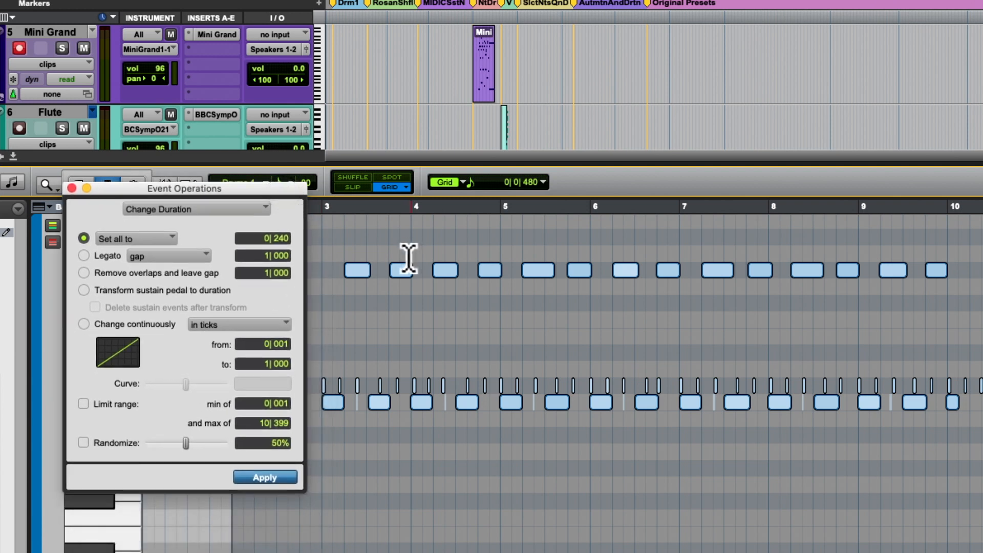
click(277, 478)
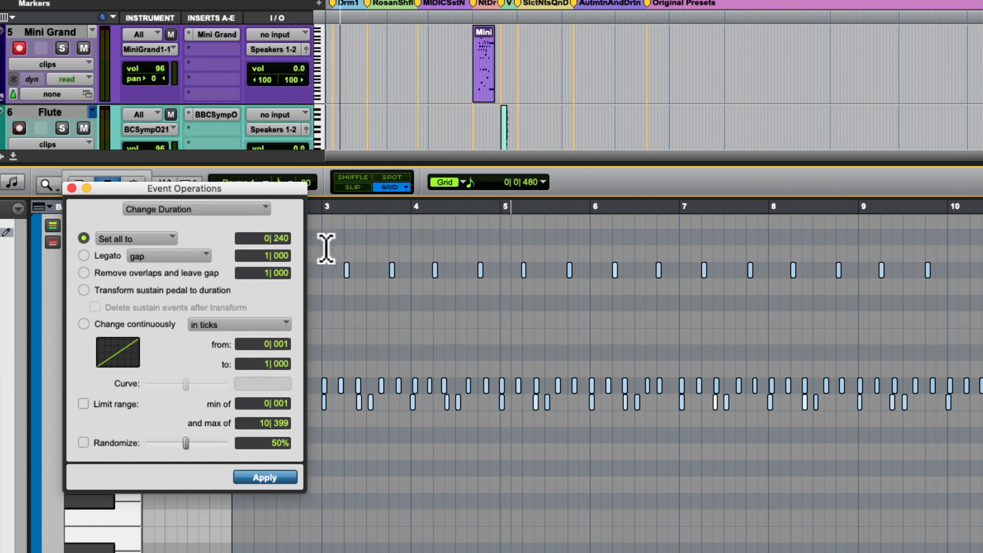
- Zoom in on the drum notes, shift the Edit window slightly left, and place the insertion point at 2|3|480 in the MIDI editor
key(t)
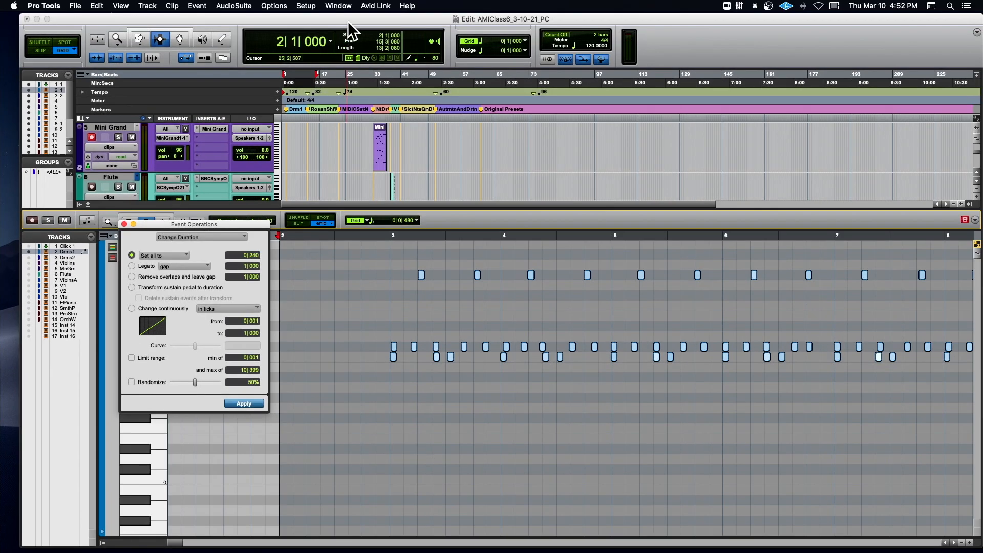
drag(348, 21, 334, 20)
click(339, 332)
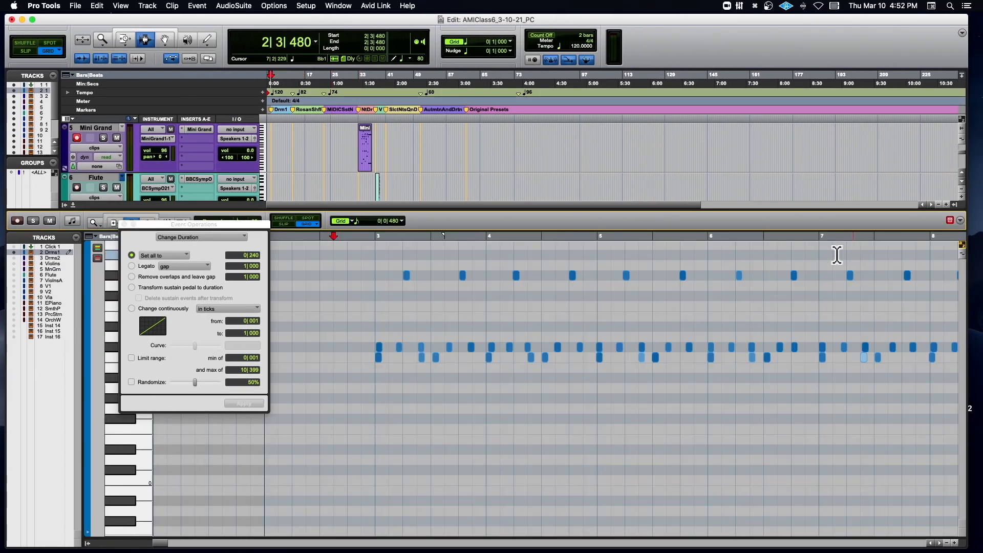
- Check the MIDI editor's playback scrolling options and leave them set to Page
click(960, 221)
click(939, 213)
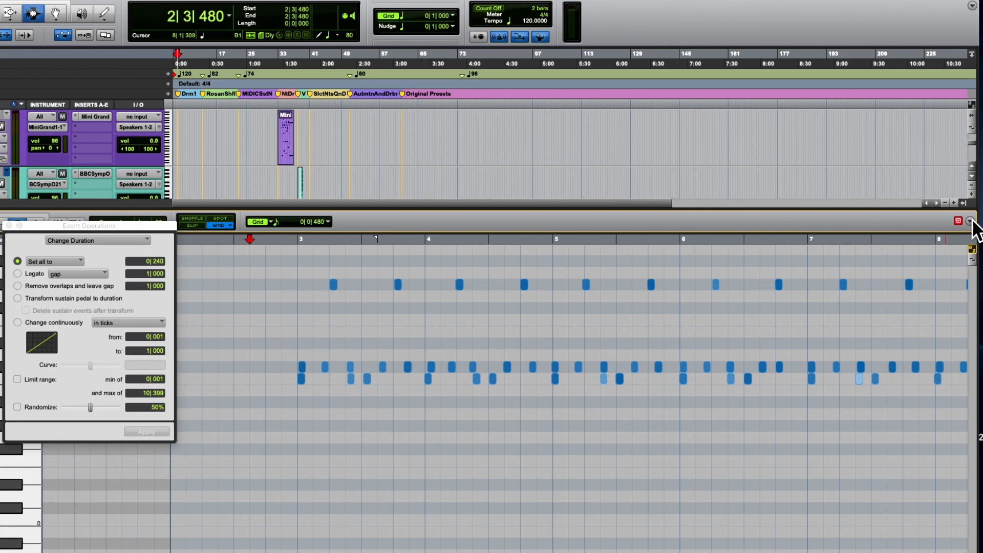
click(971, 221)
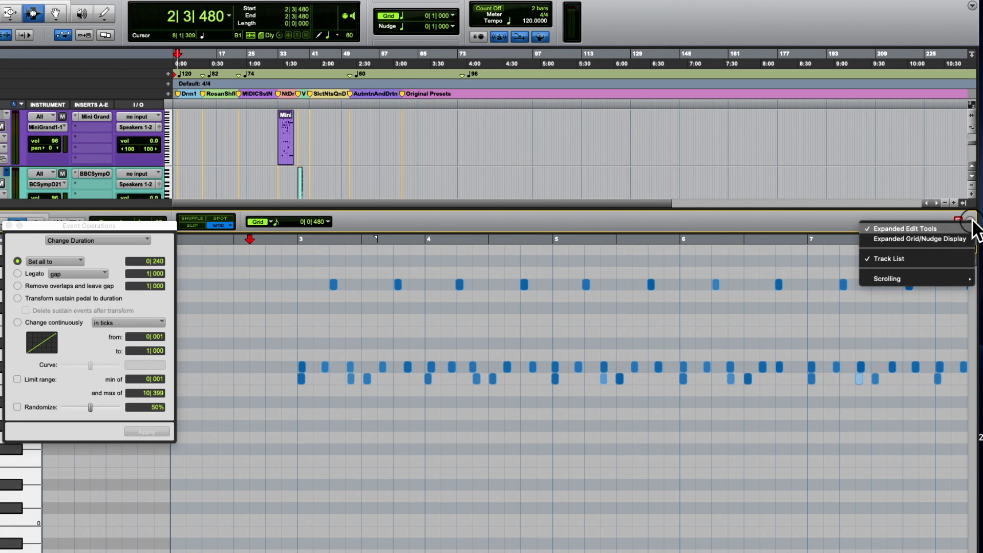
click(897, 277)
mouse_move(892, 280)
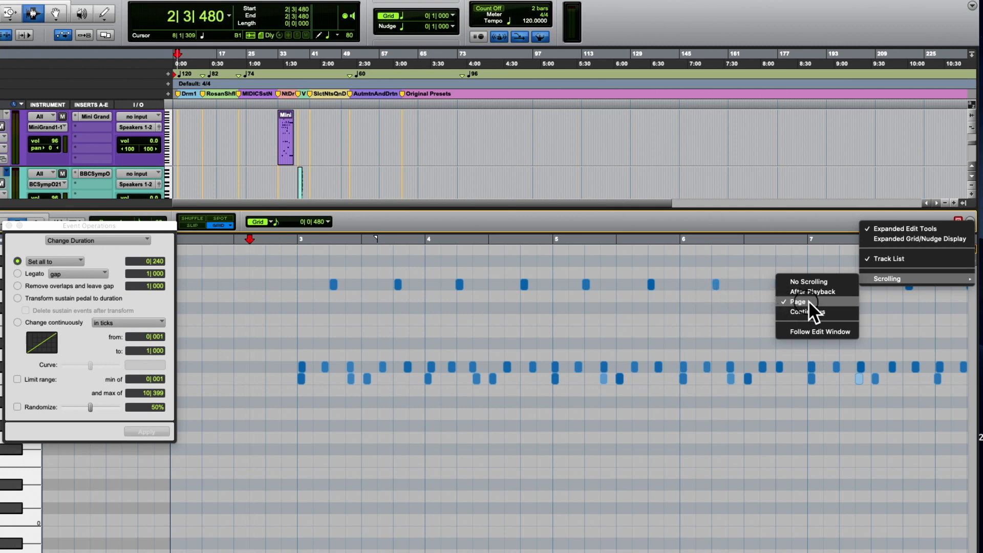
click(712, 288)
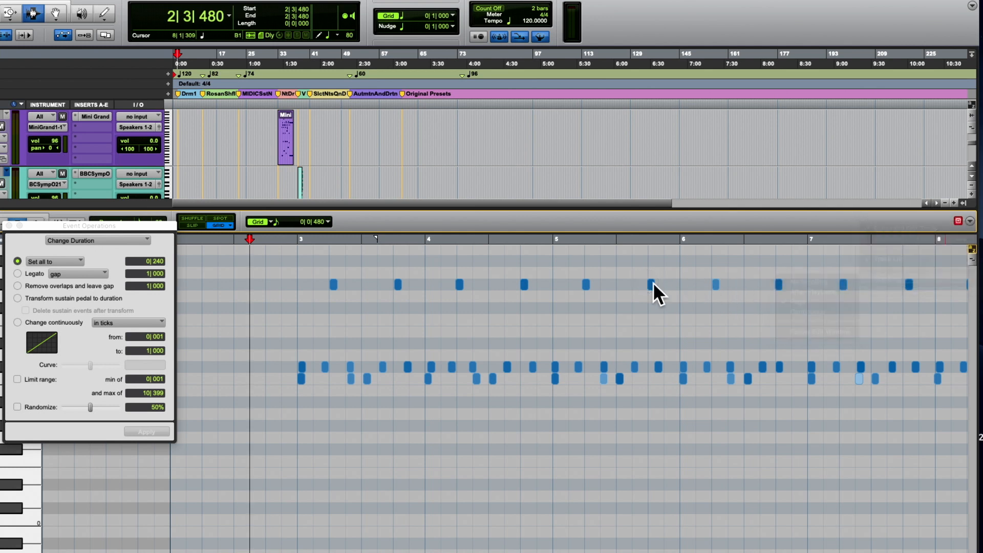
- Zoom the MIDI editor in three levels around 3|1|000, and place the insertion point at 2|4|000
click(298, 251)
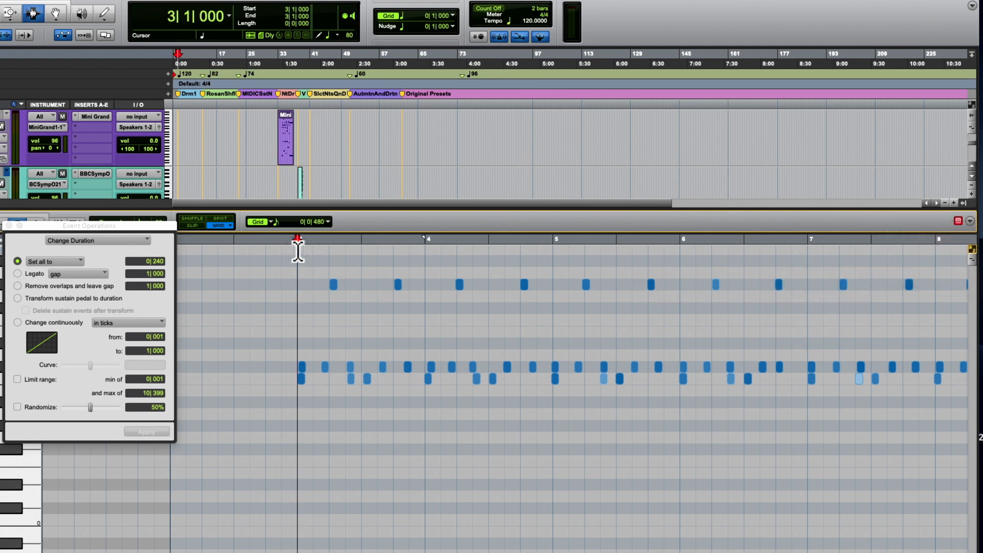
key(t)
key(t)
key(t)
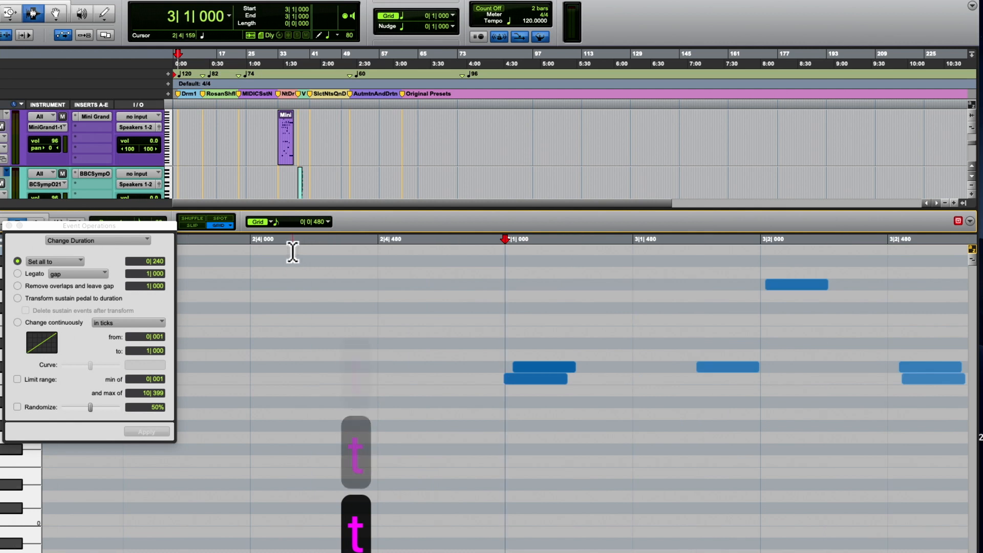
click(293, 252)
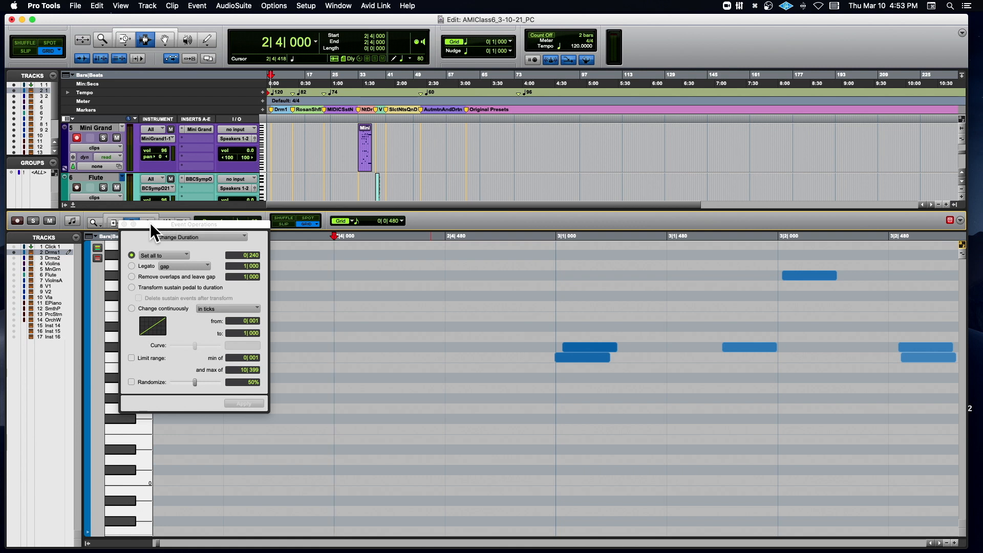
- Move the Event Operations window clear of the notes, and play the drums from 2|4|000 while zooming out two levels before stopping
drag(149, 223, 533, 58)
key(space)
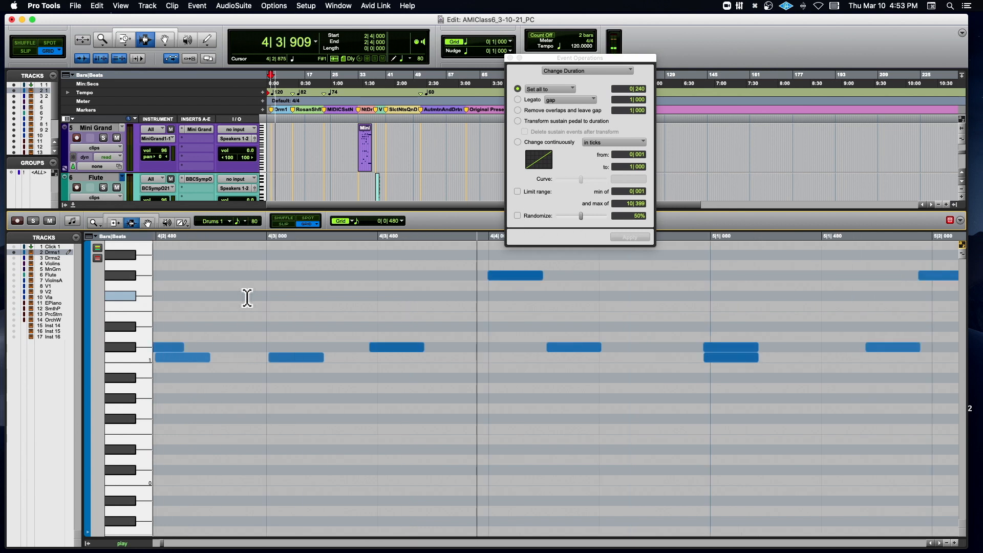
key(r)
key(r)
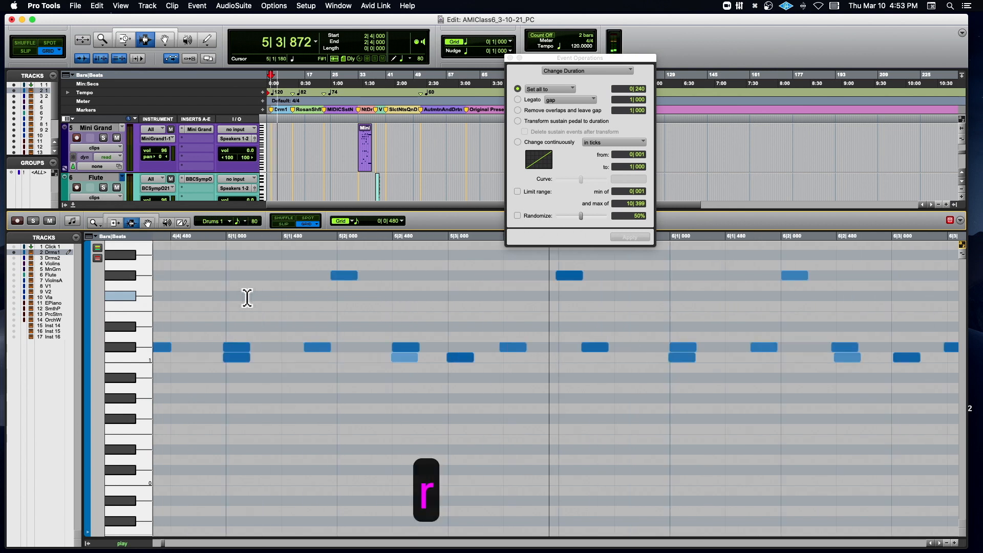
key(space)
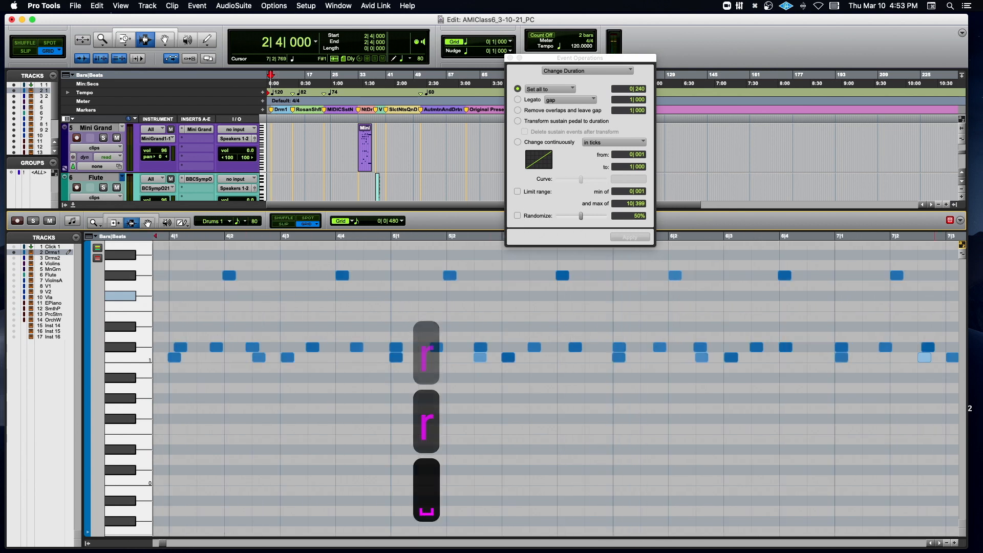
- Set the MIDI editor's playback scrolling to Continuous, and audition the drums from 2|4|000
click(959, 221)
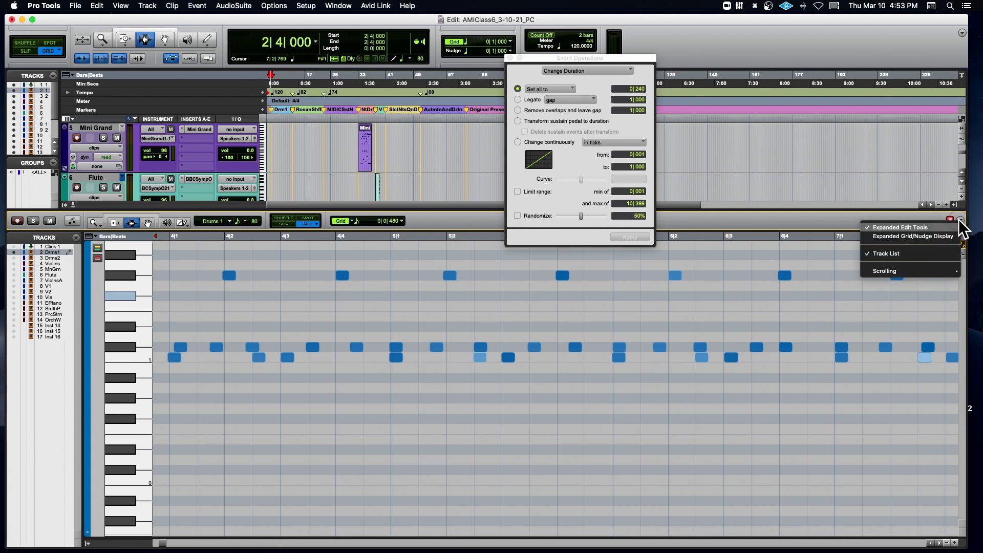
mouse_move(880, 271)
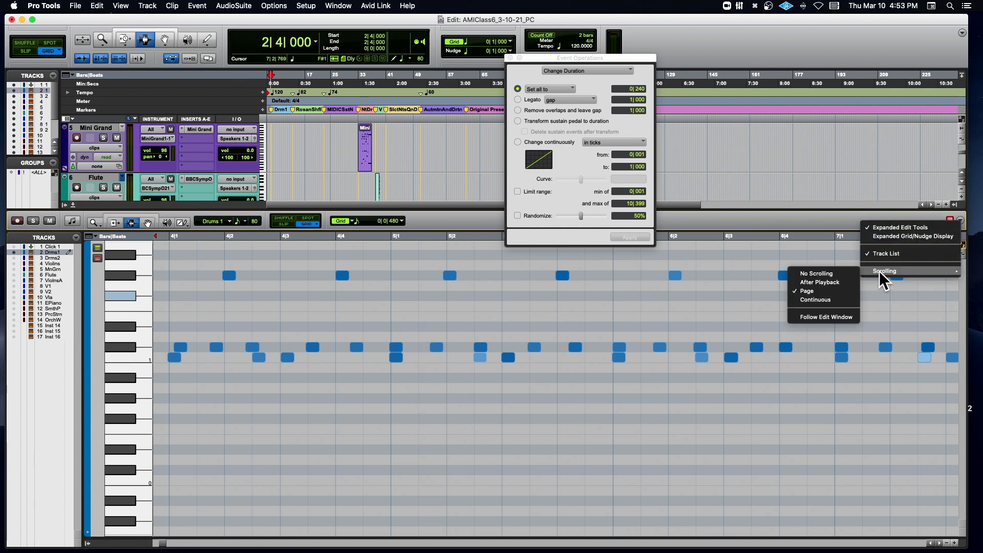
click(831, 299)
key(space)
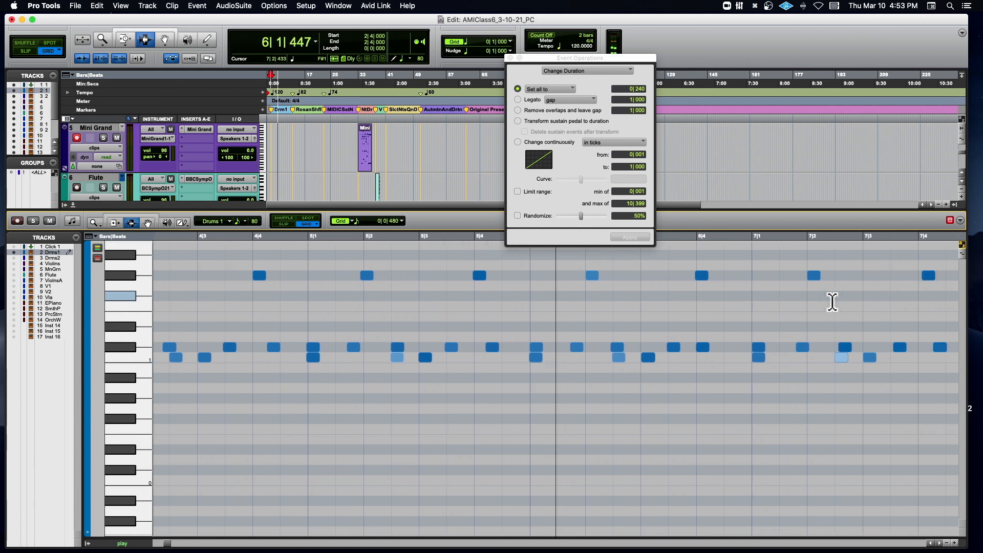
key(space)
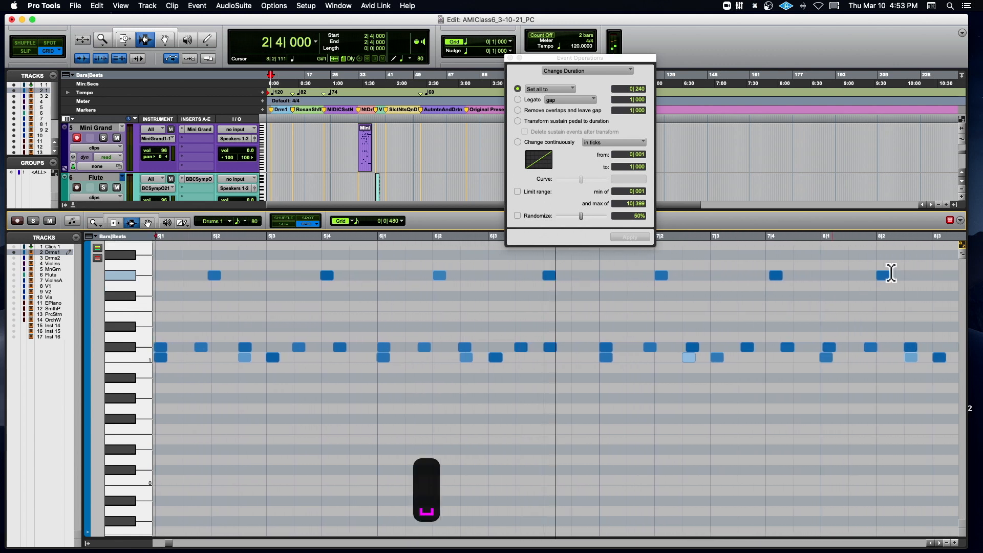
- Set the MIDI editor's playback scrolling back to Page
click(960, 221)
mouse_move(896, 268)
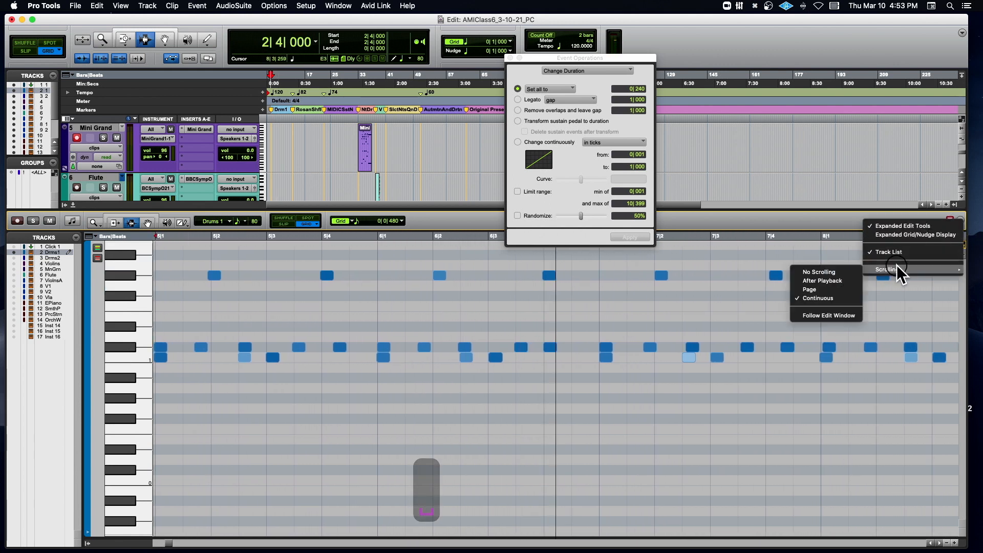
click(817, 289)
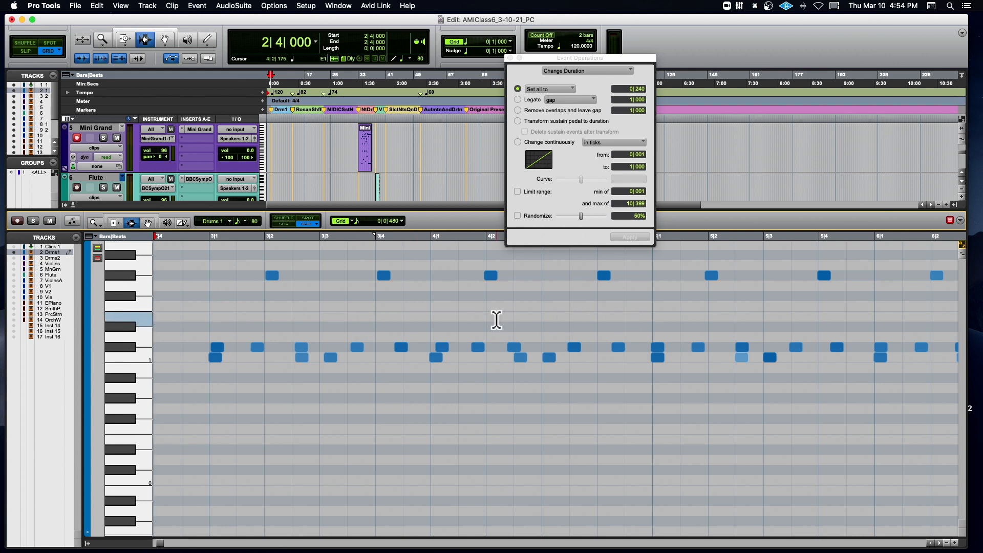
- Switch Event Operations to Quantize and turn off its Strength option
scroll(257, 312, down, 5)
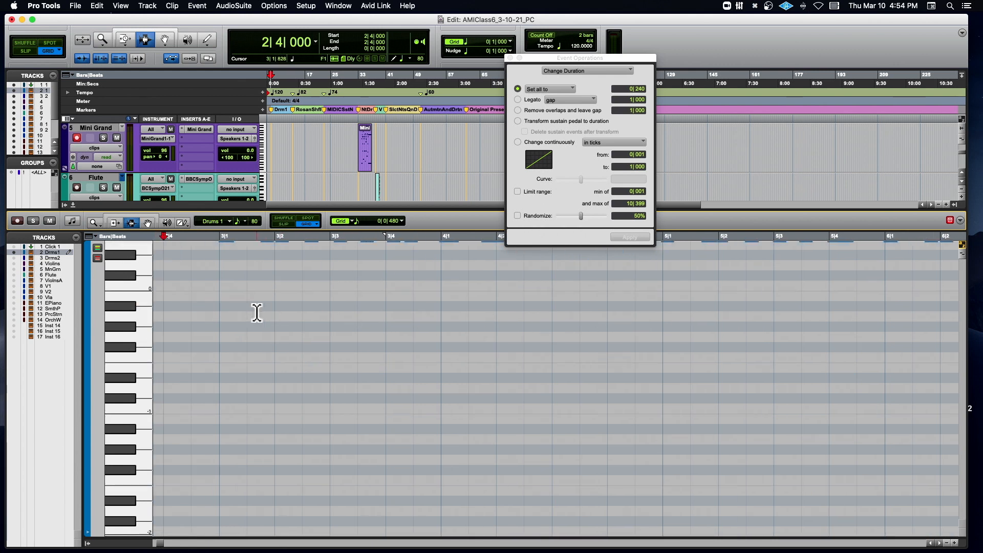
scroll(258, 313, up, 8)
scroll(257, 312, down, 3)
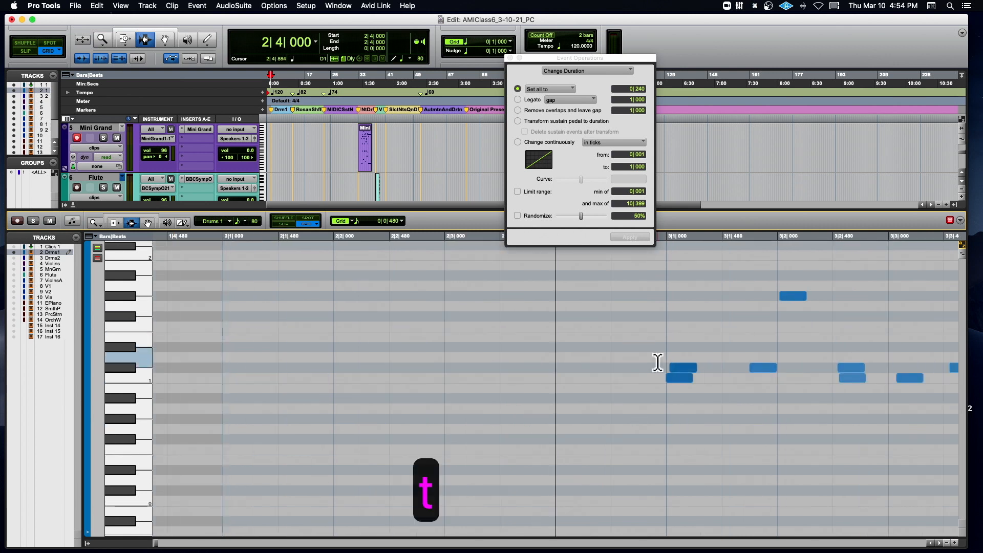
scroll(655, 362, right, 5)
scroll(657, 362, right, 6)
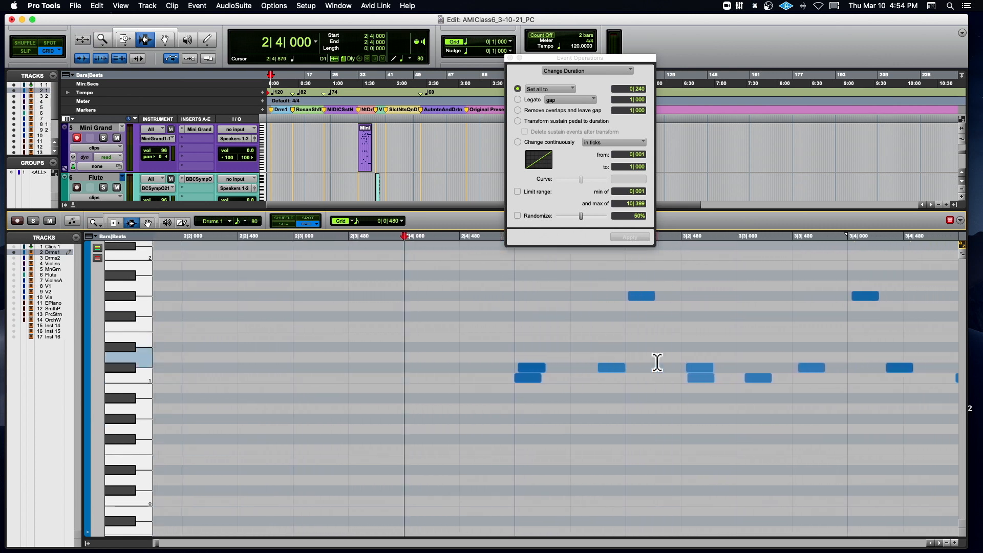
scroll(657, 362, right, 4)
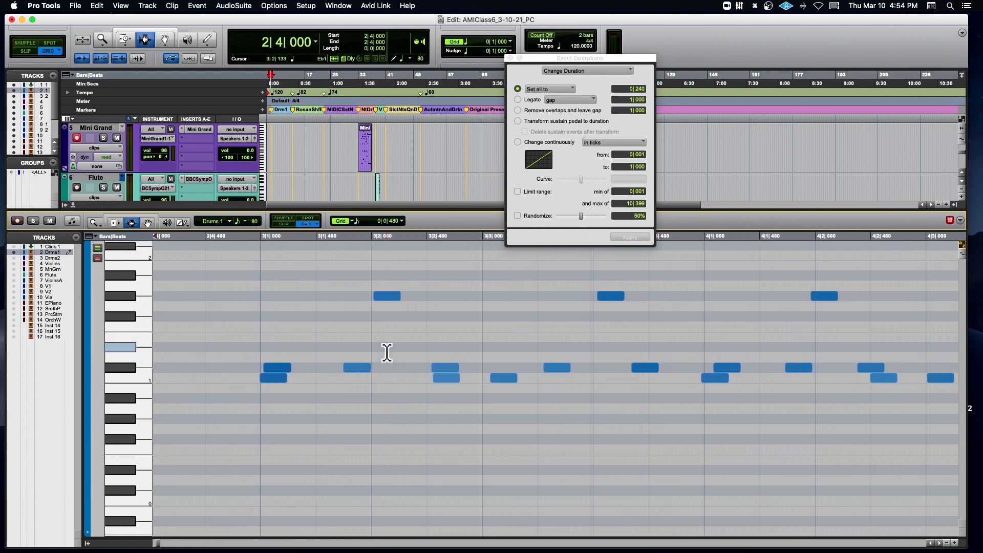
click(567, 70)
click(578, 53)
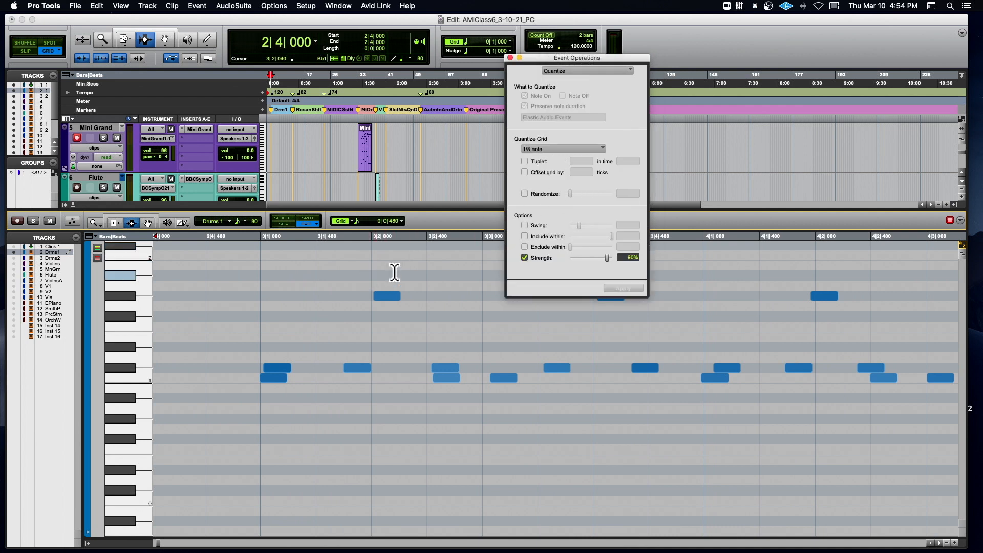
click(525, 258)
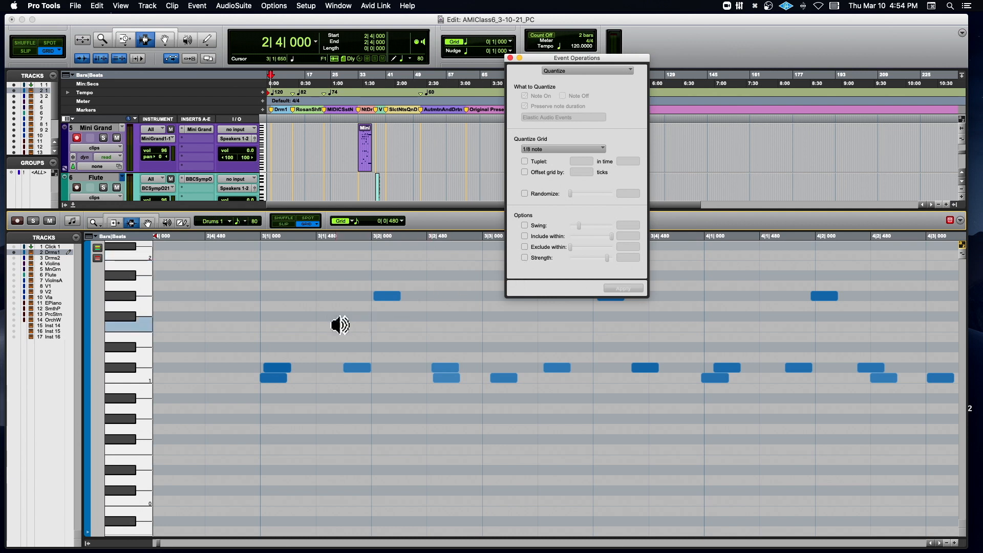
- Set the MIDI editor's grid value to 0|0|240 while keeping the drum notes around bar 3 in view
scroll(335, 329, up, 5)
scroll(335, 329, down, 5)
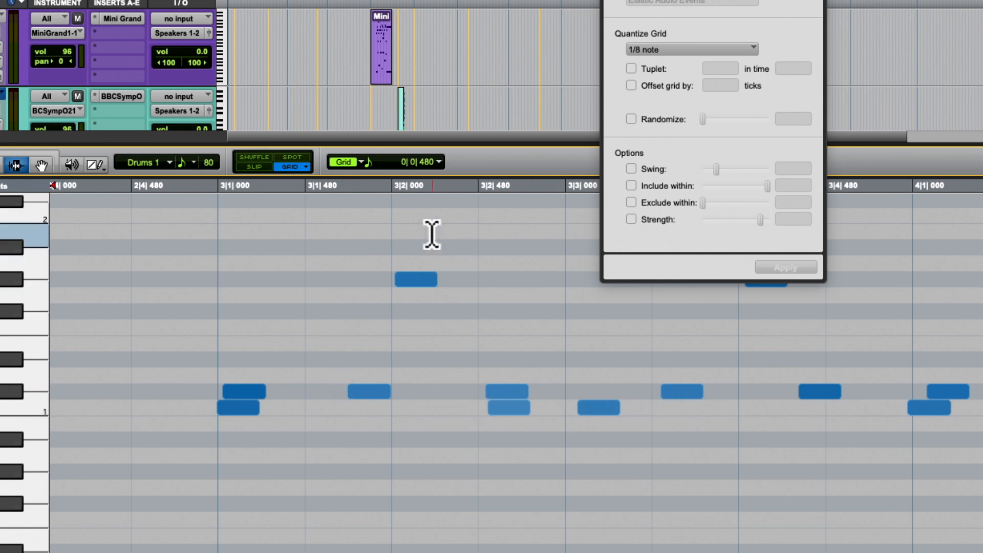
click(439, 162)
click(445, 176)
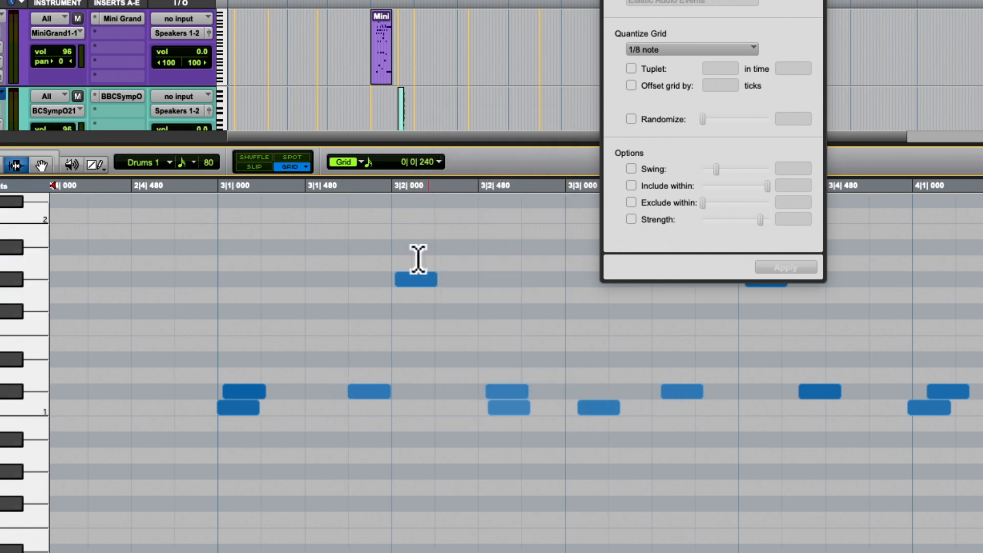
scroll(393, 312, up, 4)
scroll(359, 359, down, 6)
scroll(359, 358, left, 1)
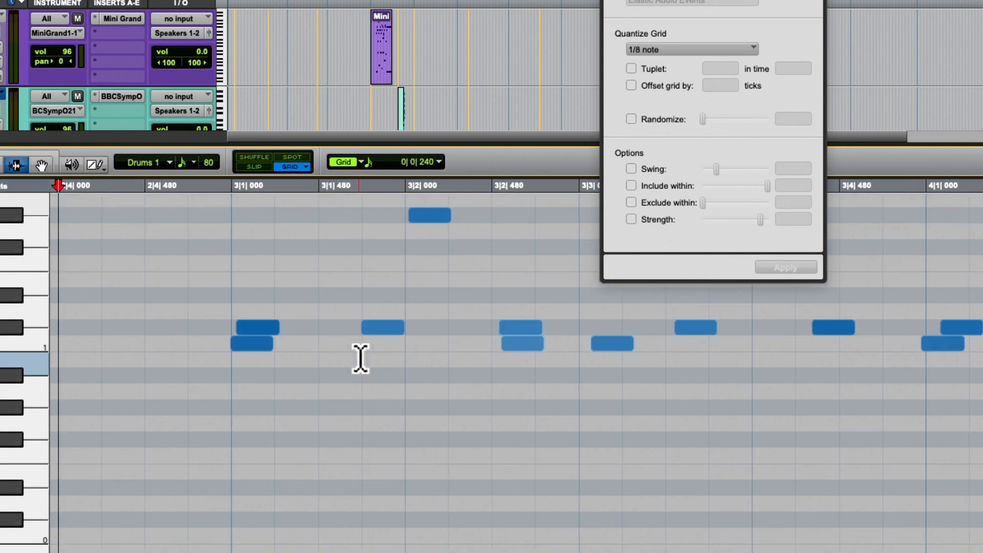
scroll(360, 359, up, 2)
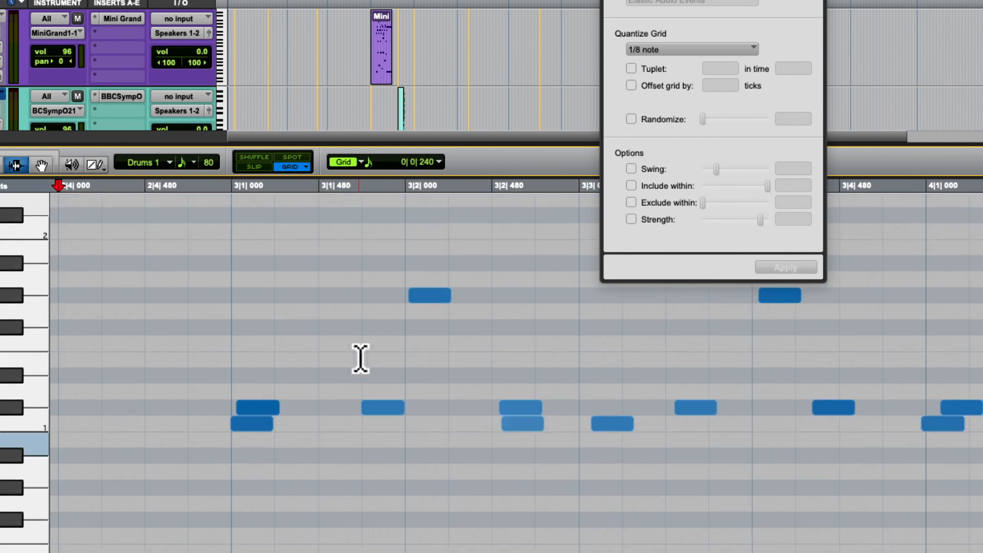
- Select all the drum notes and quantize their note-ons to a 1/16 note grid, preserving note duration
key(r)
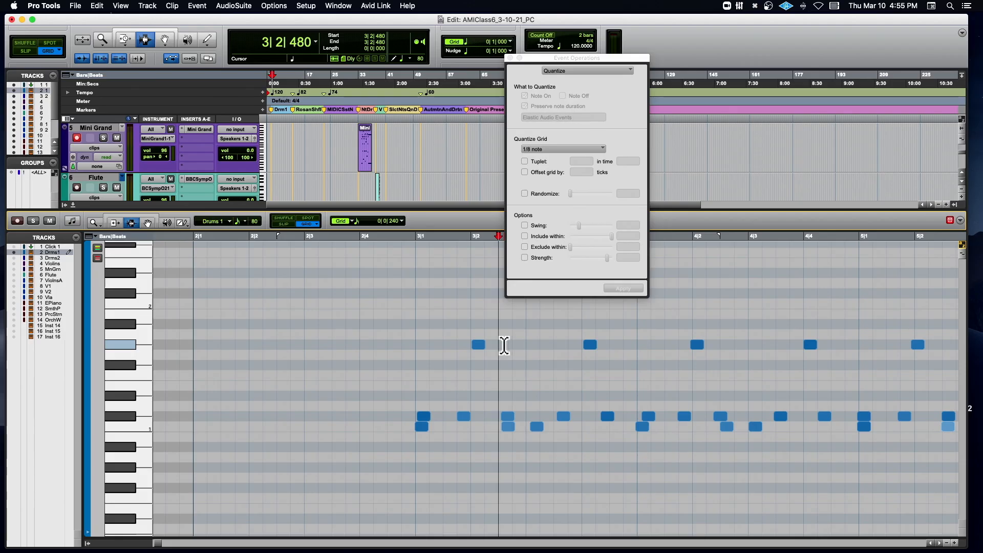
key(super+a)
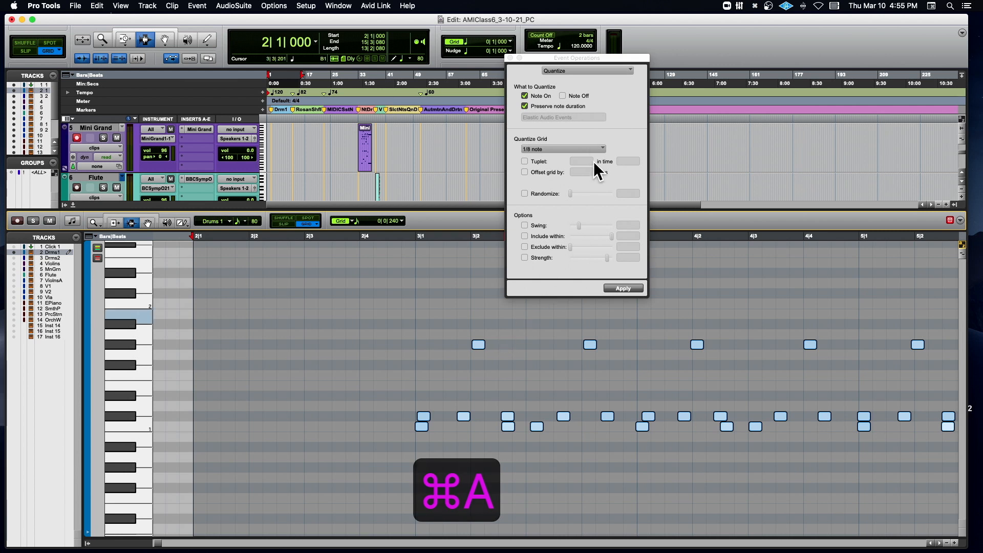
click(558, 148)
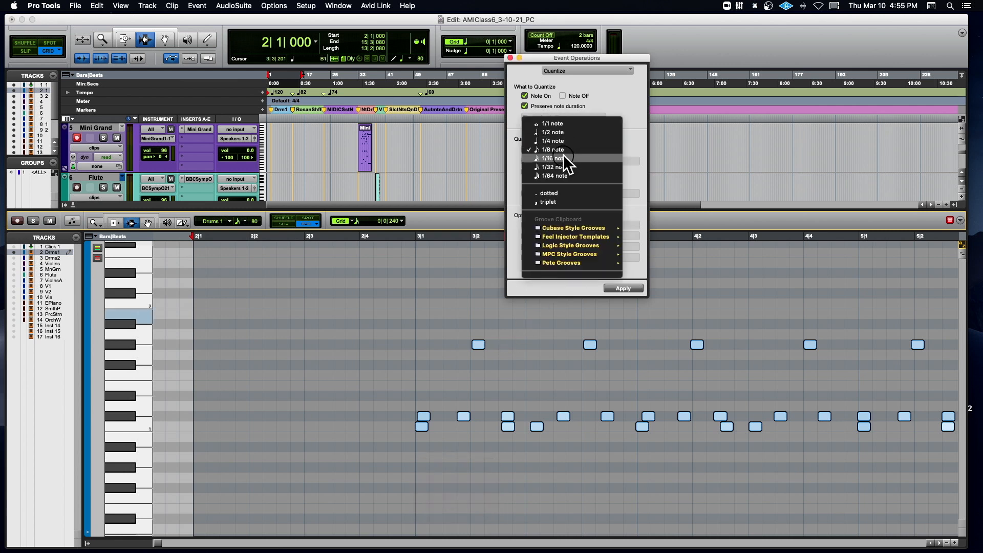
click(563, 153)
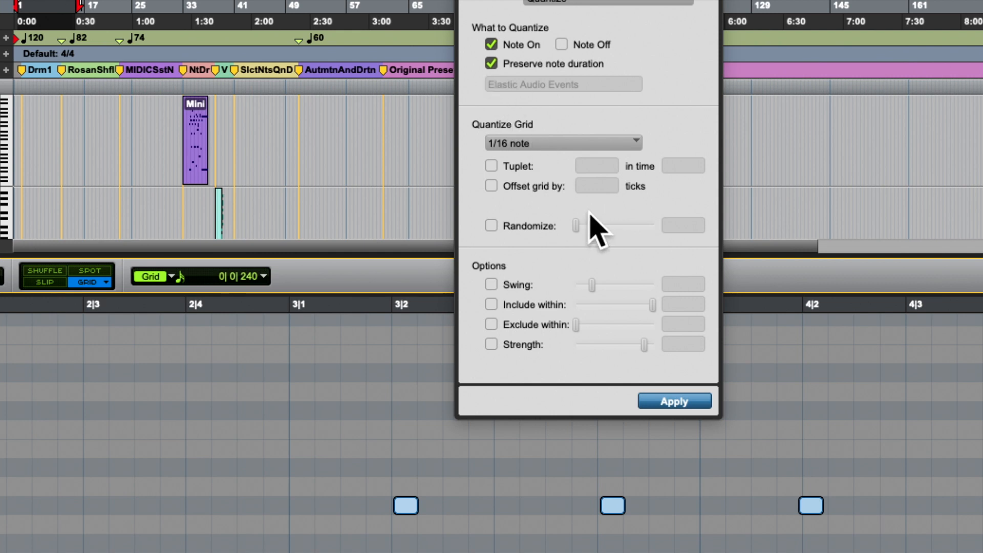
click(675, 402)
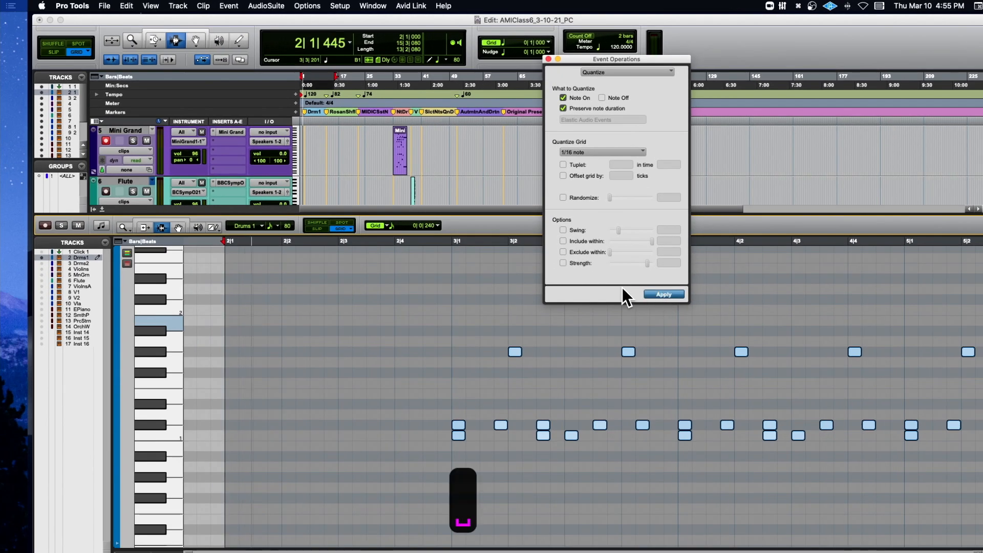
- Place the insertion point at 3|1|000 and audition the quantized drums
click(453, 242)
key(space)
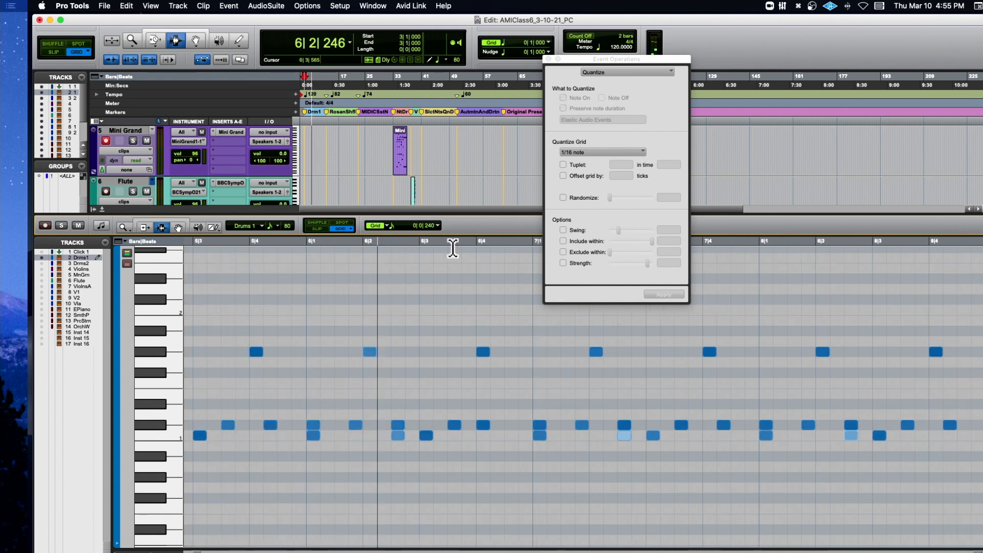
key(space)
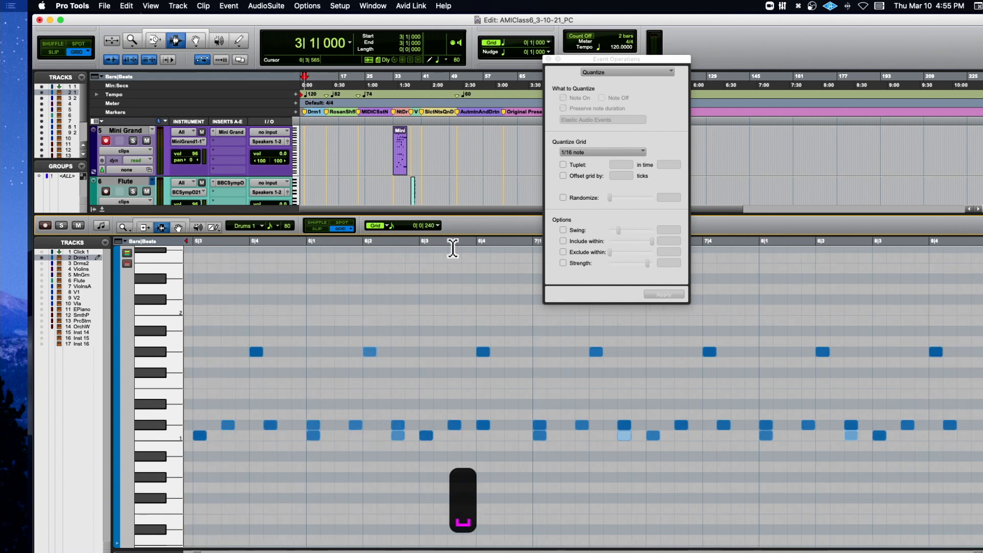
- Undo the full-strength quantize and return to the original drum notes around bar 3
key(super+z)
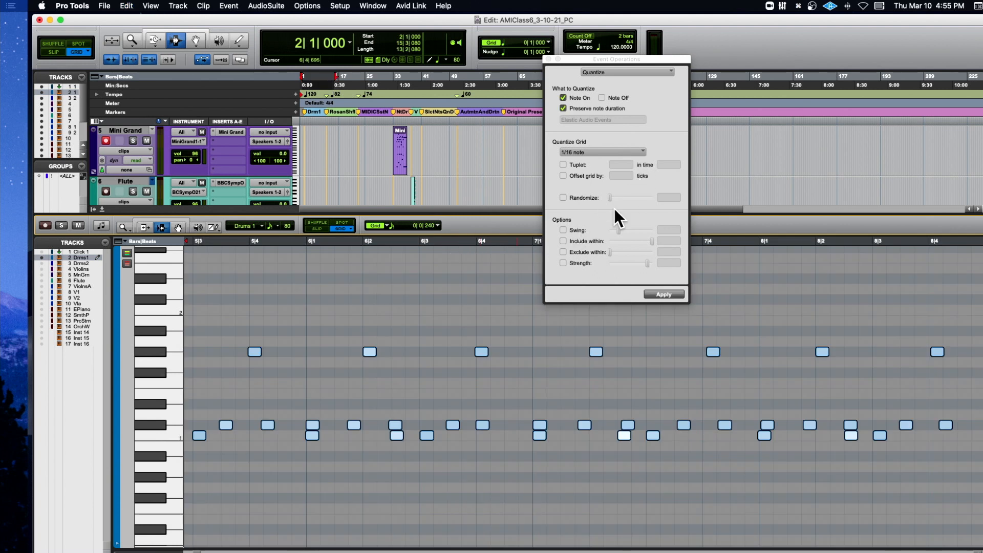
scroll(382, 395, left, 5)
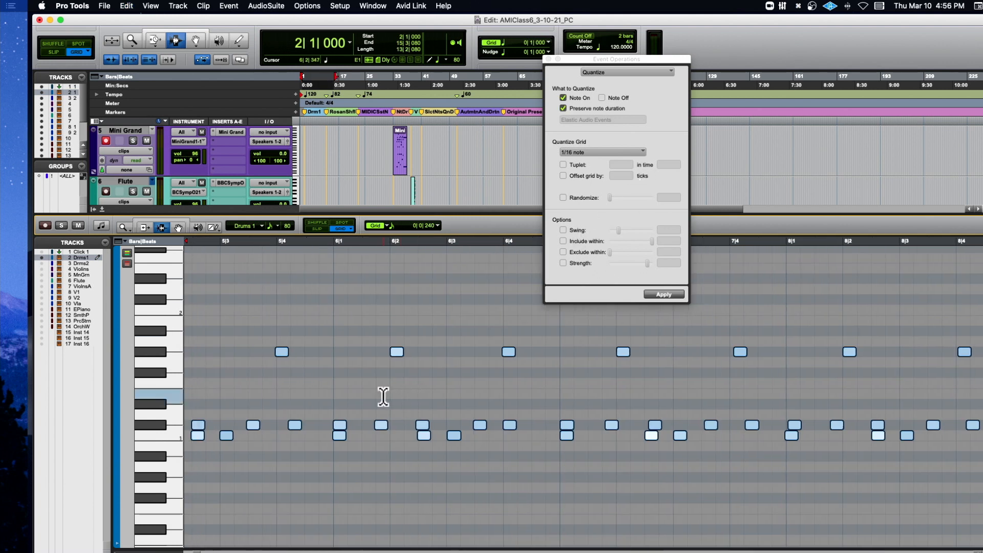
scroll(383, 396, left, 10)
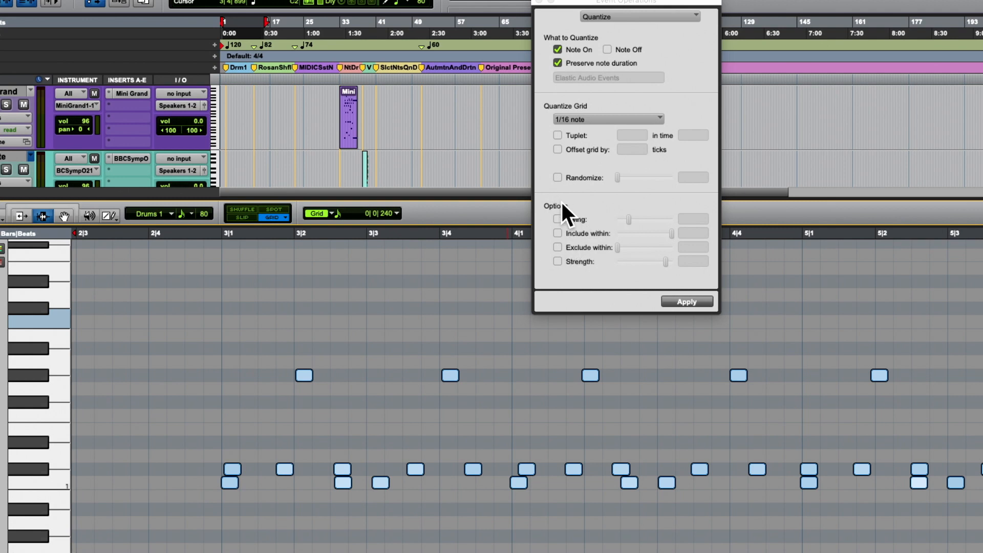
- Enable Strength at 90% and apply the 1/16 note quantize to the selected drum notes
click(557, 261)
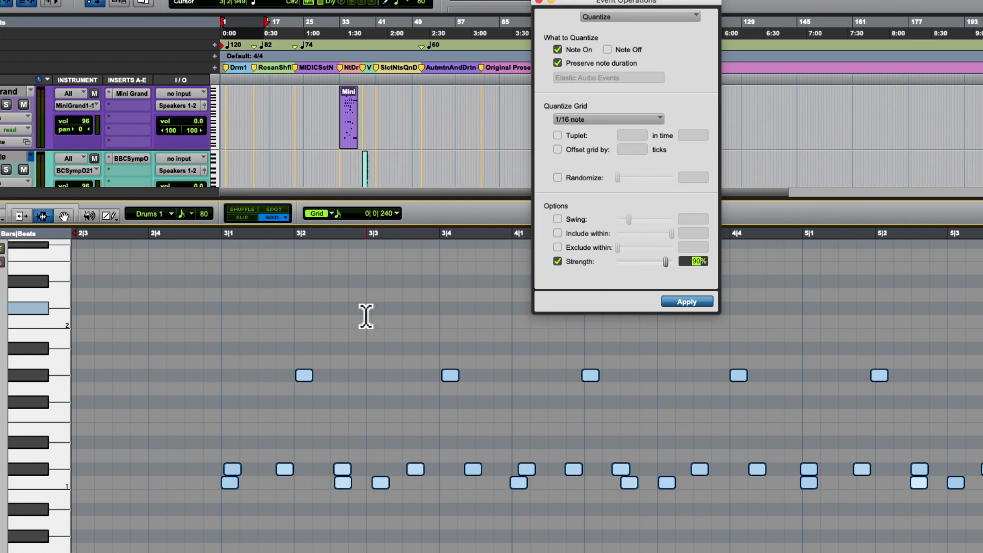
click(697, 301)
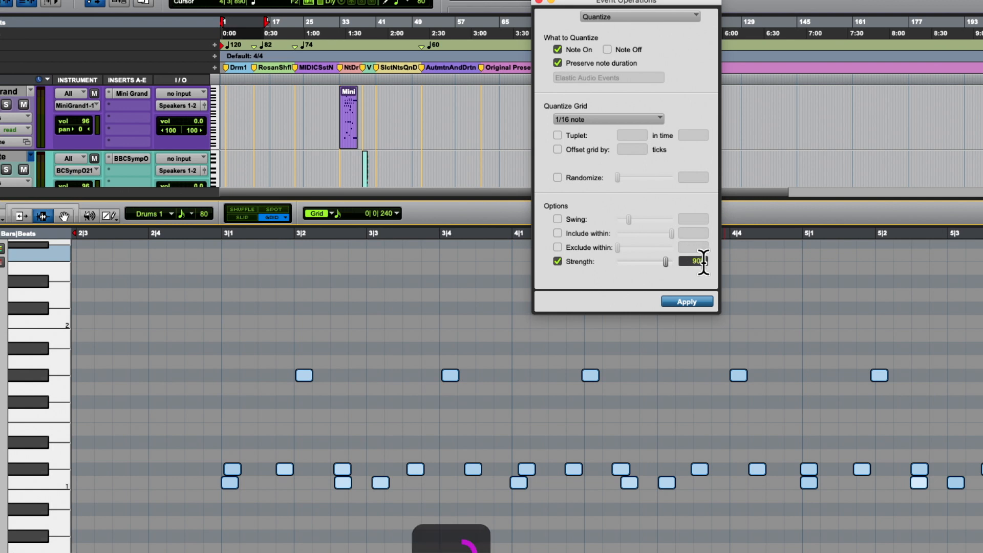
click(694, 302)
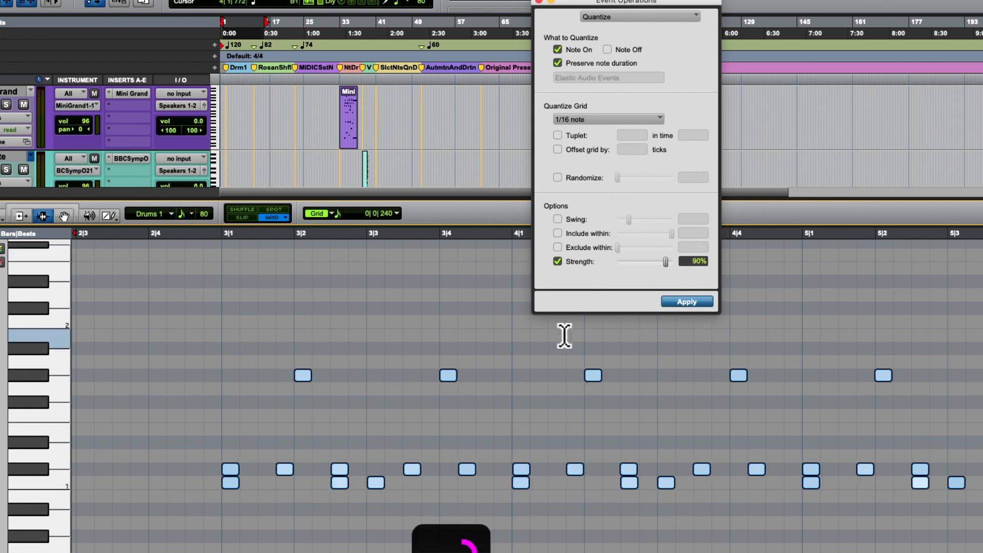
- Examine the quantized notes' timing up close near 4|1|000, and play the drums from just before bar 3
key(t)
key(t)
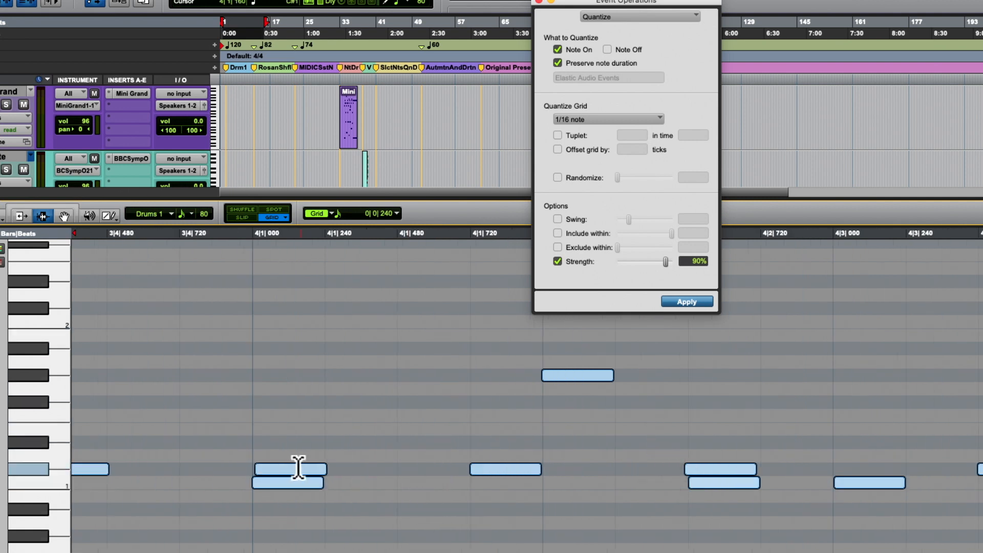
key(r)
key(r)
key(r)
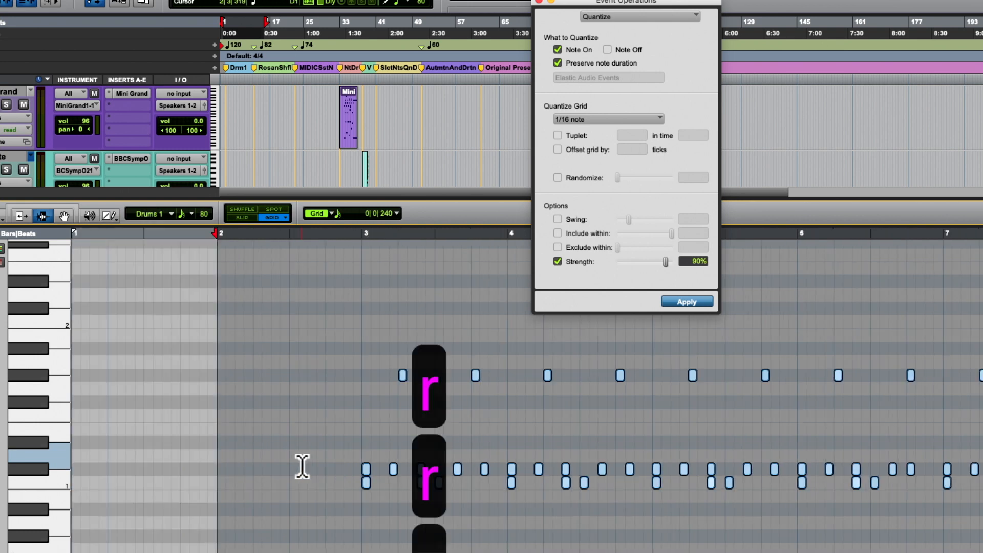
click(347, 436)
key(space)
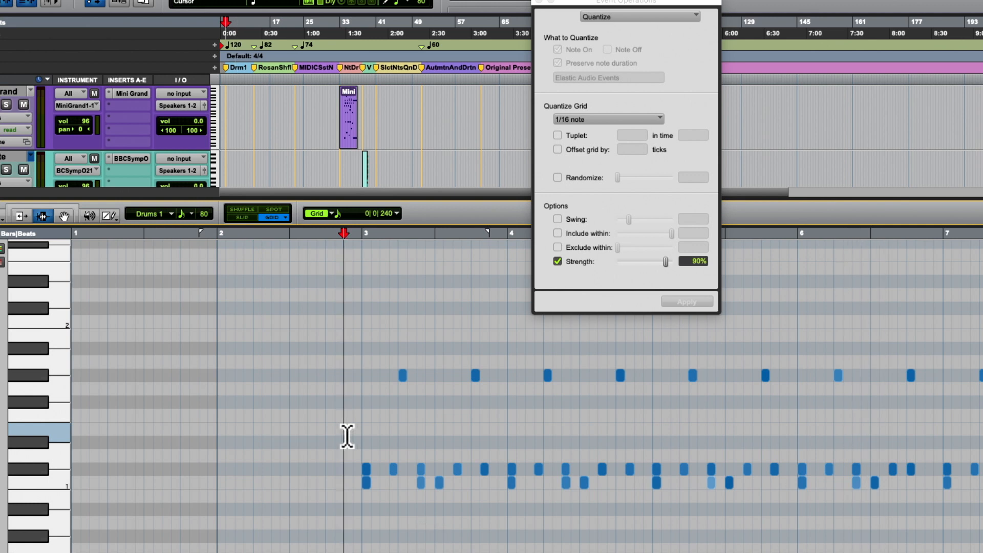
- Undo the 90% strength quantize and place the insertion point at the start of bar 3
key(super+z)
click(358, 361)
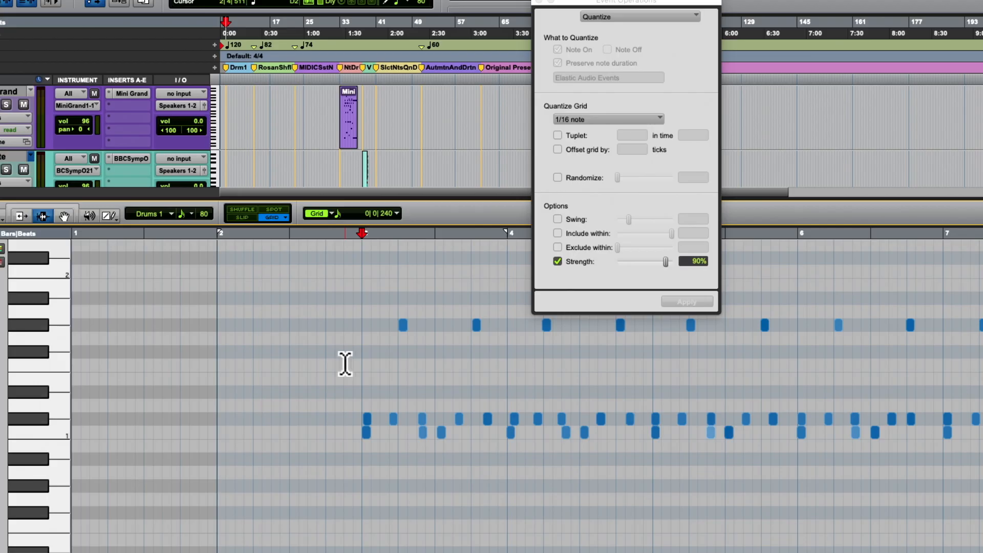
scroll(345, 364, down, 3)
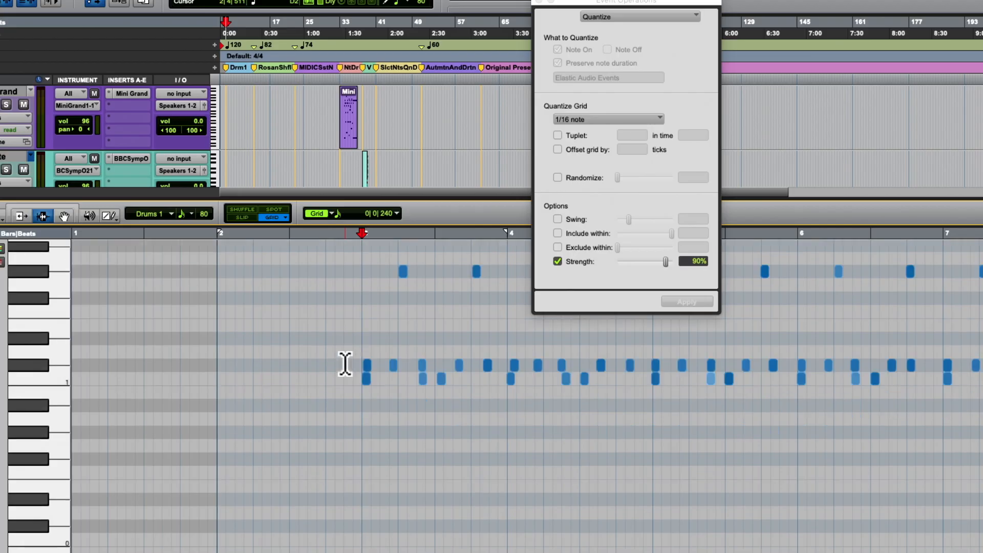
scroll(347, 358, up, 3)
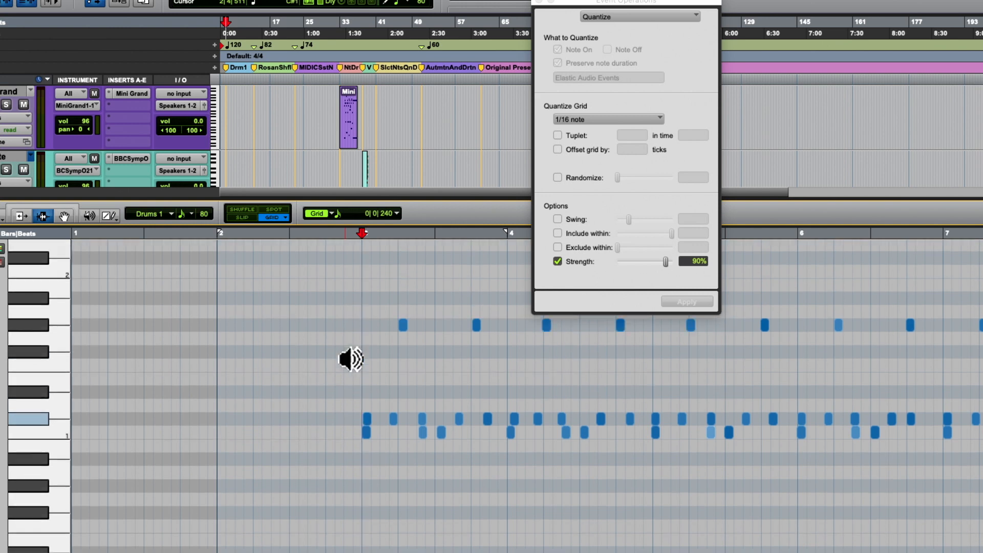
- Move the Event Operations window clear of the drum notes, and try selecting the upper row's notes across bars 3 to 7
scroll(347, 358, down, 2)
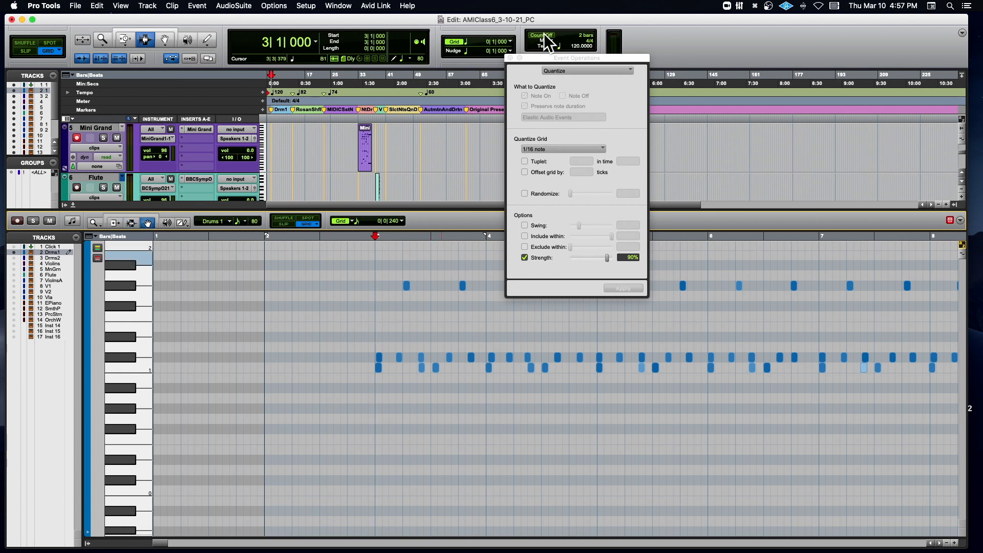
drag(534, 57, 229, 40)
drag(404, 280, 910, 285)
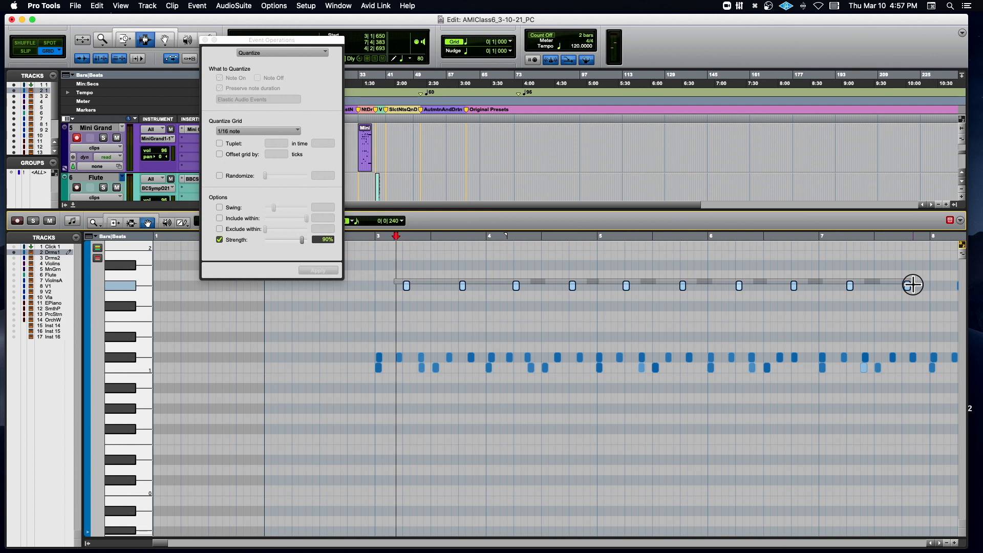
click(507, 262)
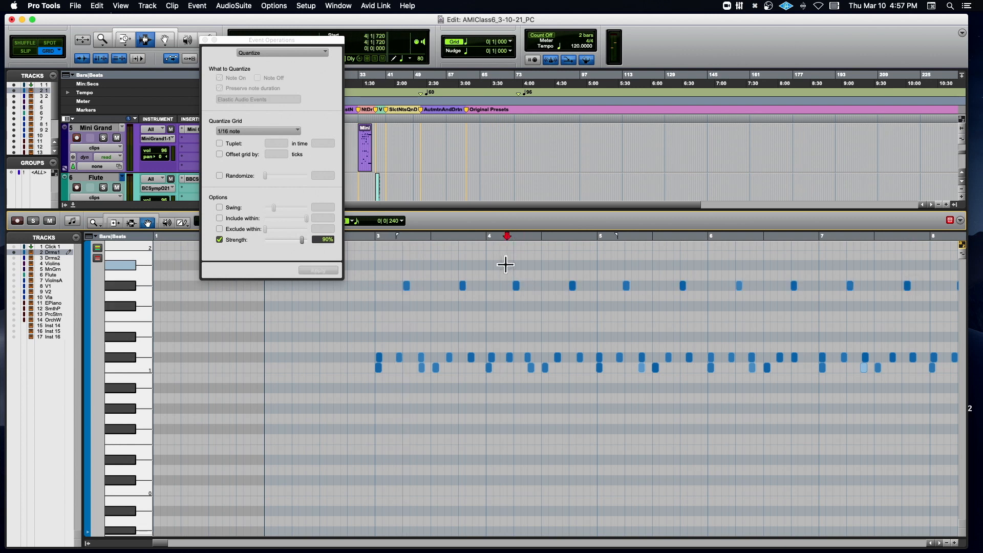
- Select every note of the upper drum row's pitch and quantize them to 1/16 notes at 85% strength
click(406, 285)
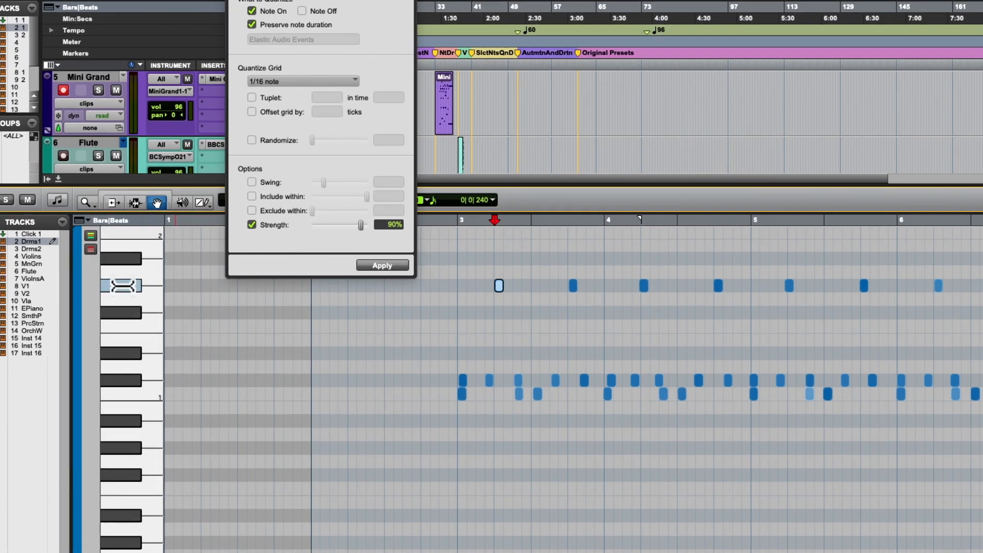
click(122, 286)
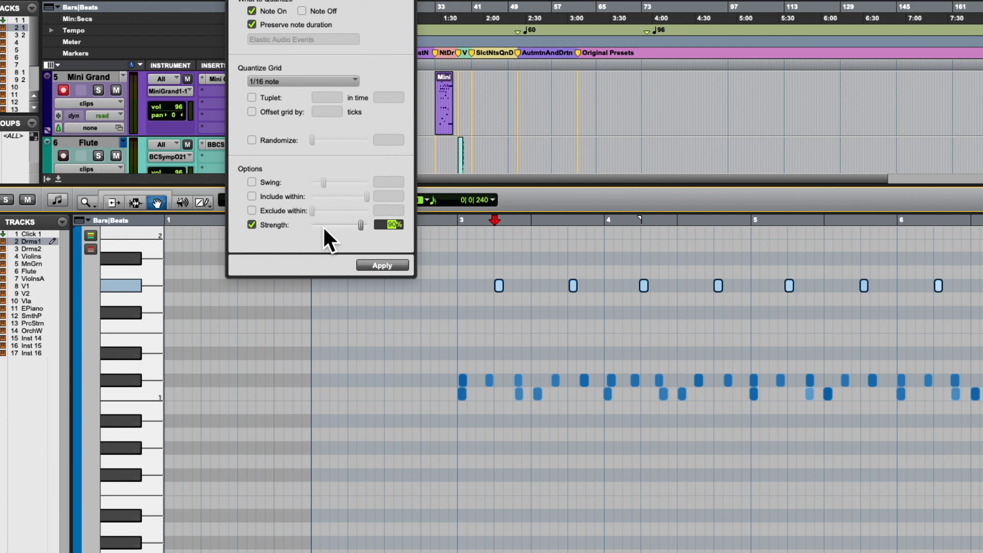
text(85)
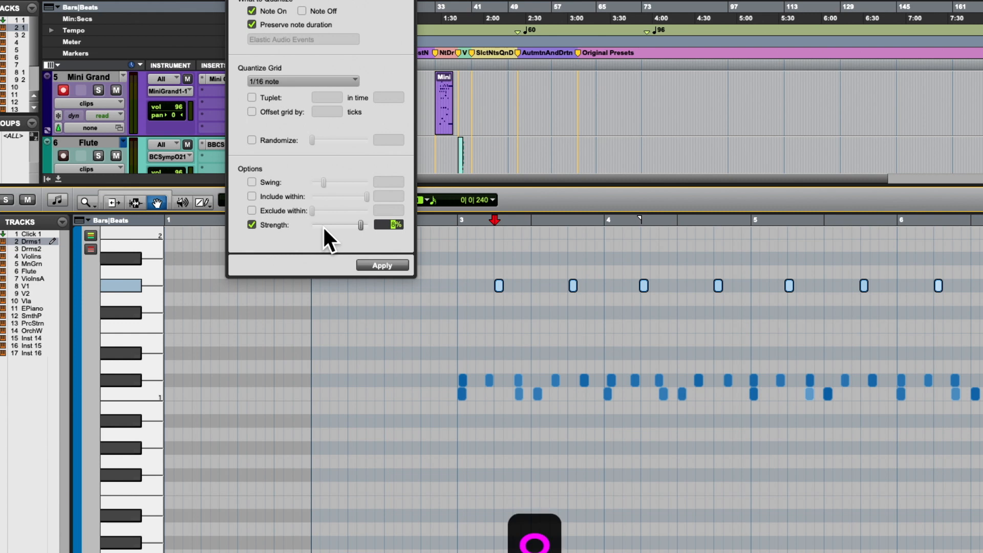
click(389, 264)
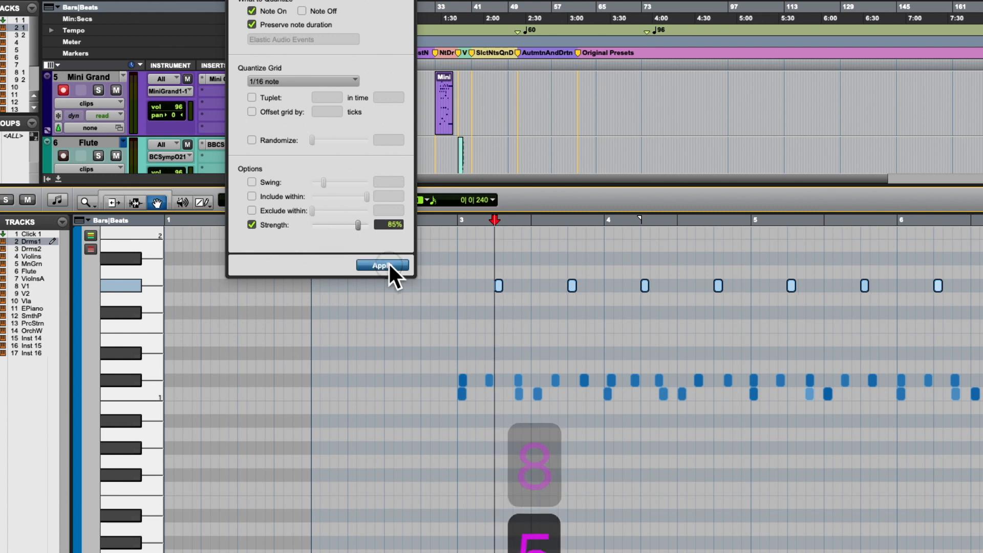
- Select all notes of the lowest drum row and set the quantize Strength to 95%
click(132, 397)
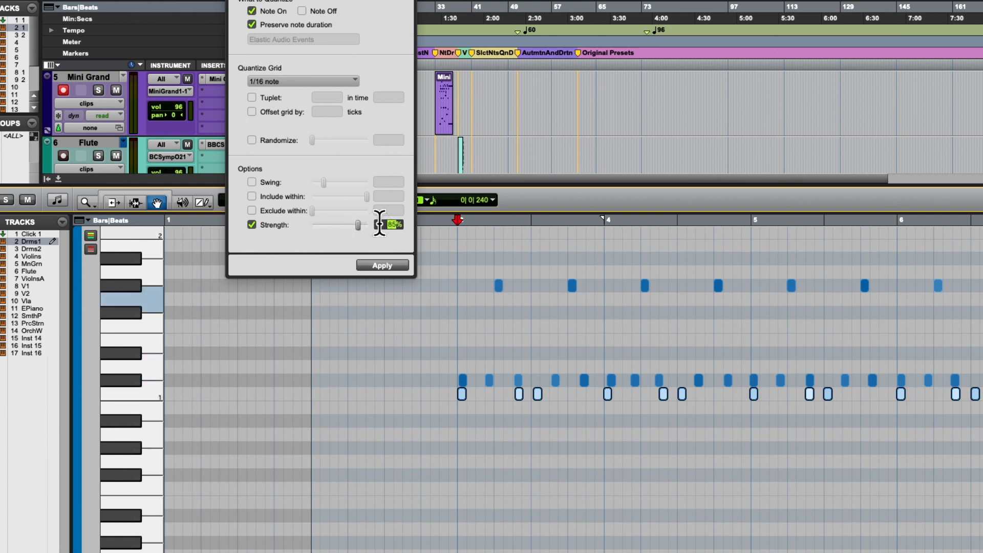
text(95)
key(Return)
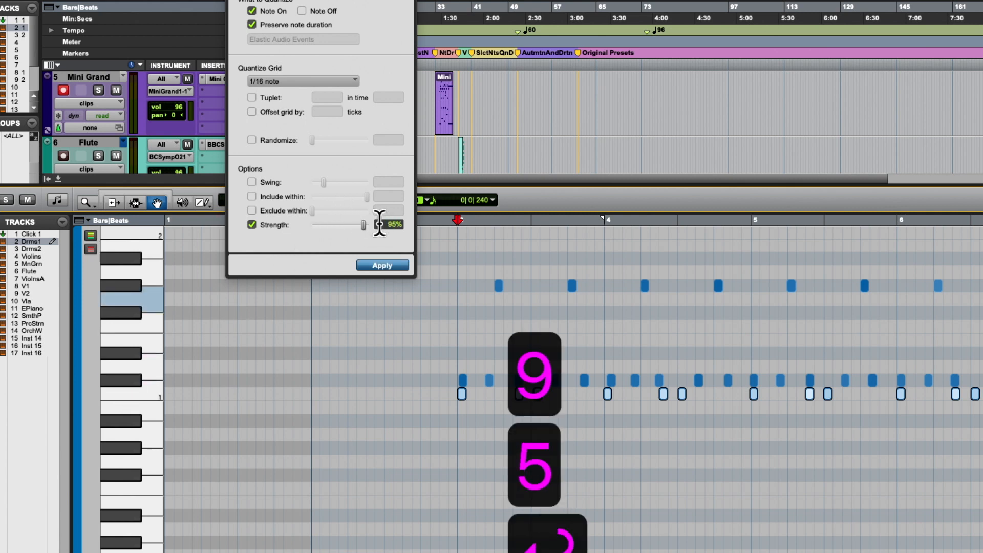
- Quantize all notes of the middle drum row to 1/16 notes at 90% strength, and play the drums from bar 3
click(114, 379)
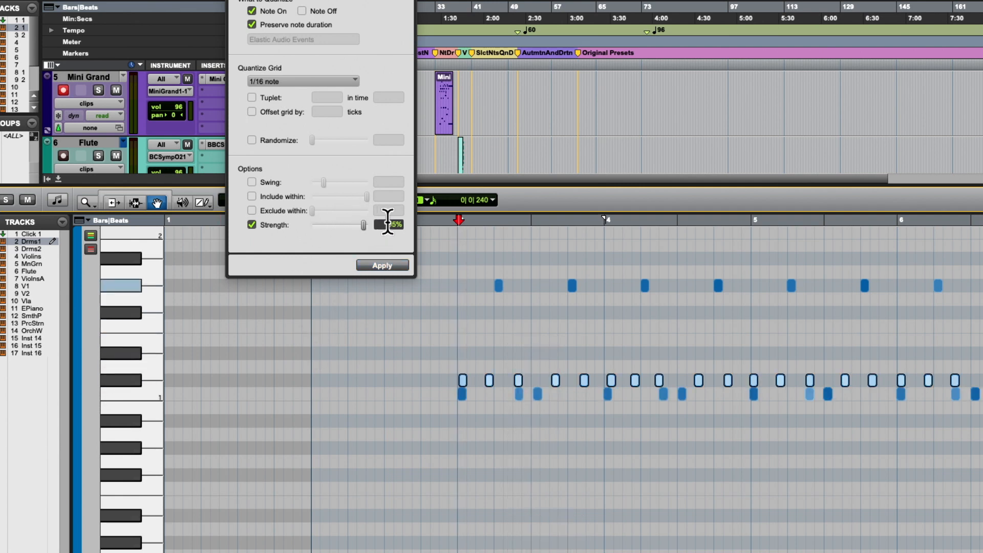
text(90)
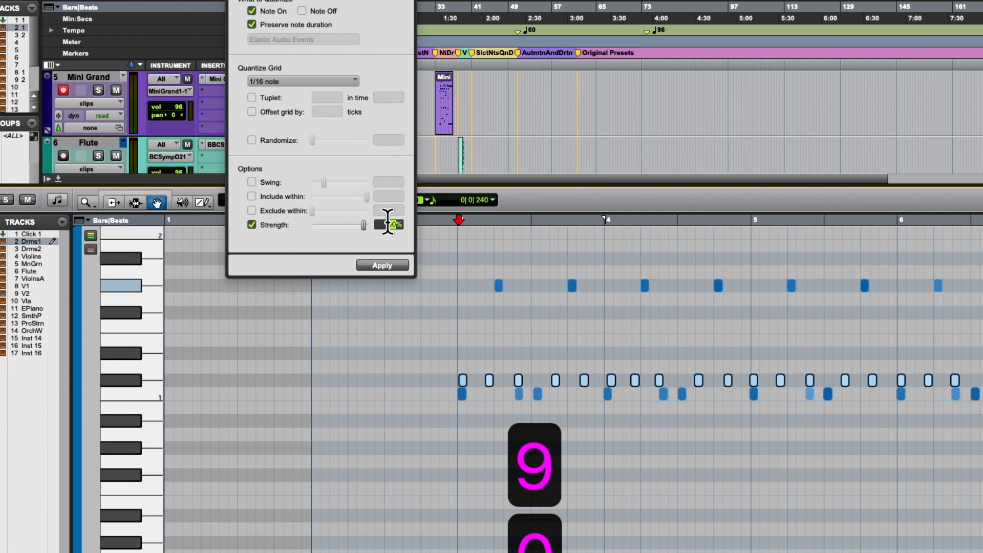
key(Return)
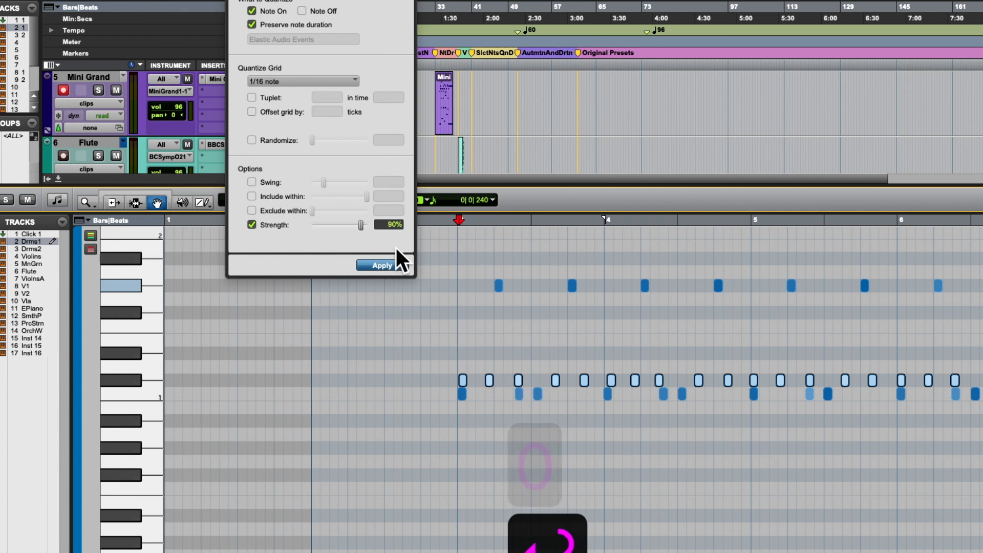
click(386, 265)
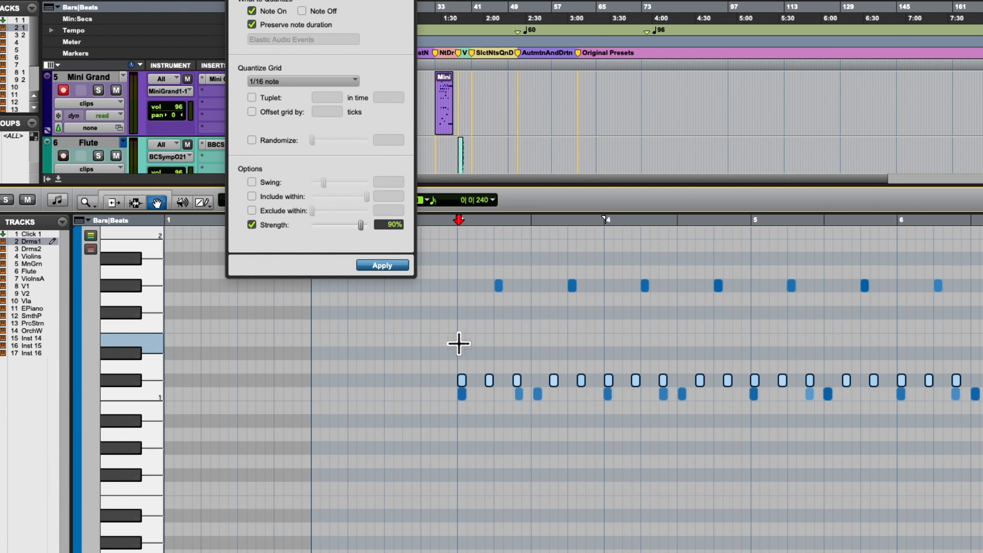
key(space)
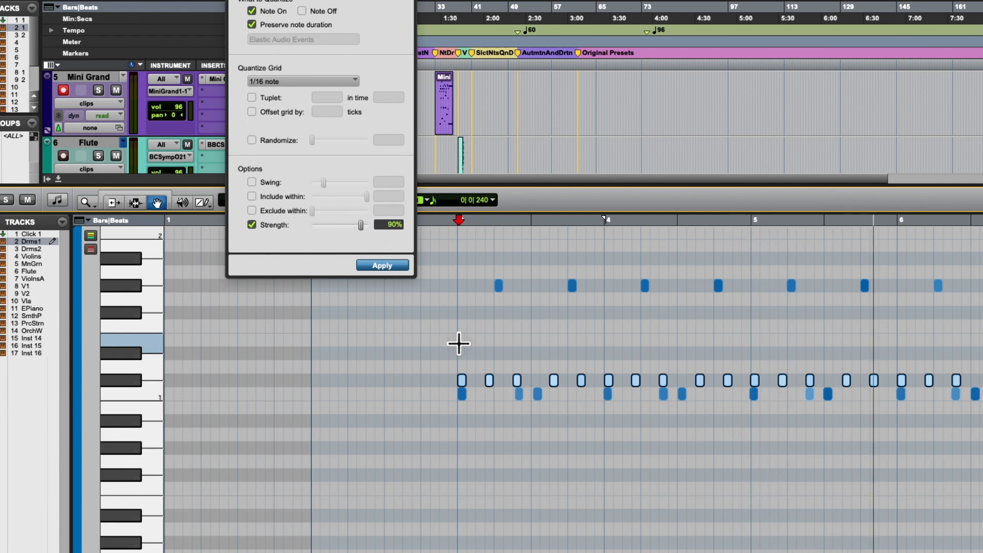
key(space)
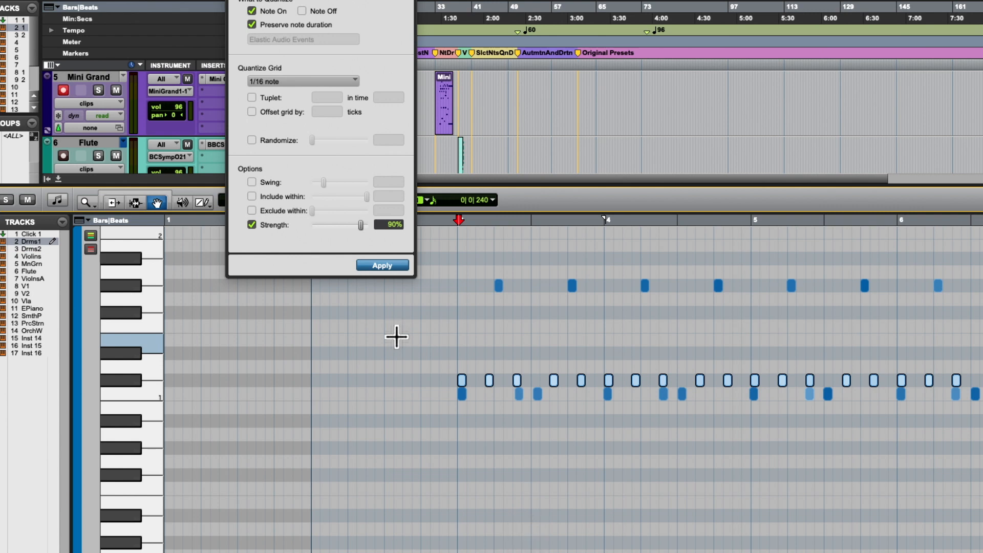
- Undo the 90% strength quantize of the middle drum row
key(super+z)
scroll(364, 320, down, 5)
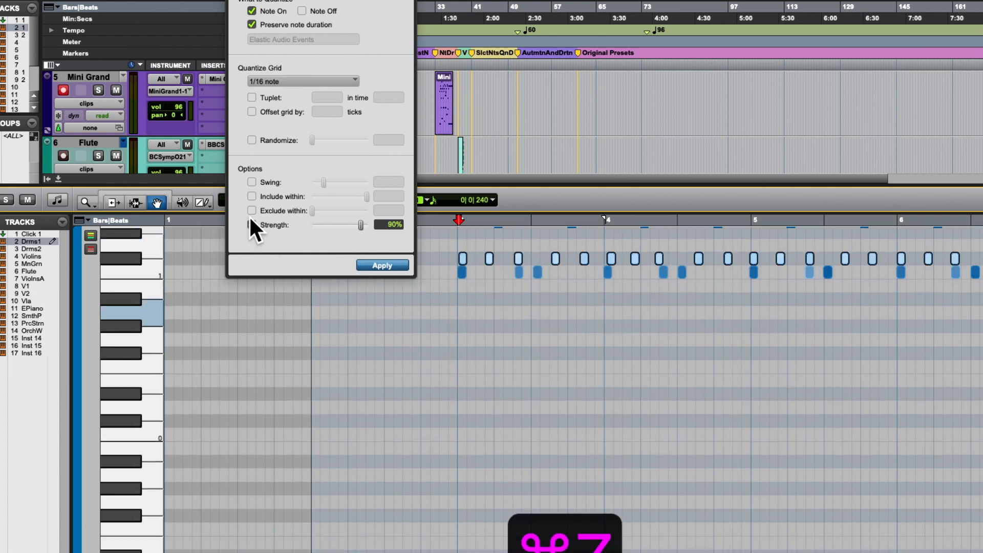
scroll(382, 292, up, 5)
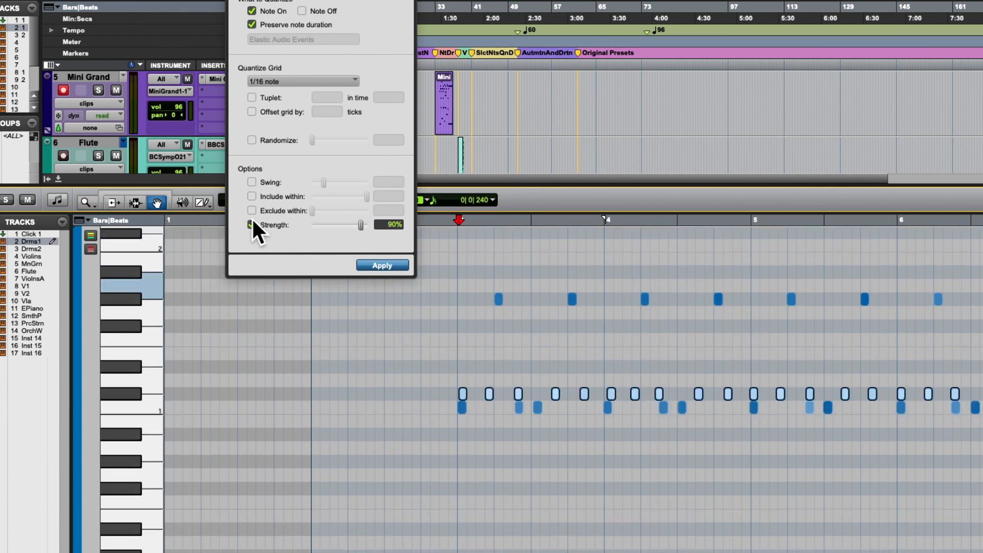
- Enable Swing at 100% in the quantize options and disable Strength
click(251, 182)
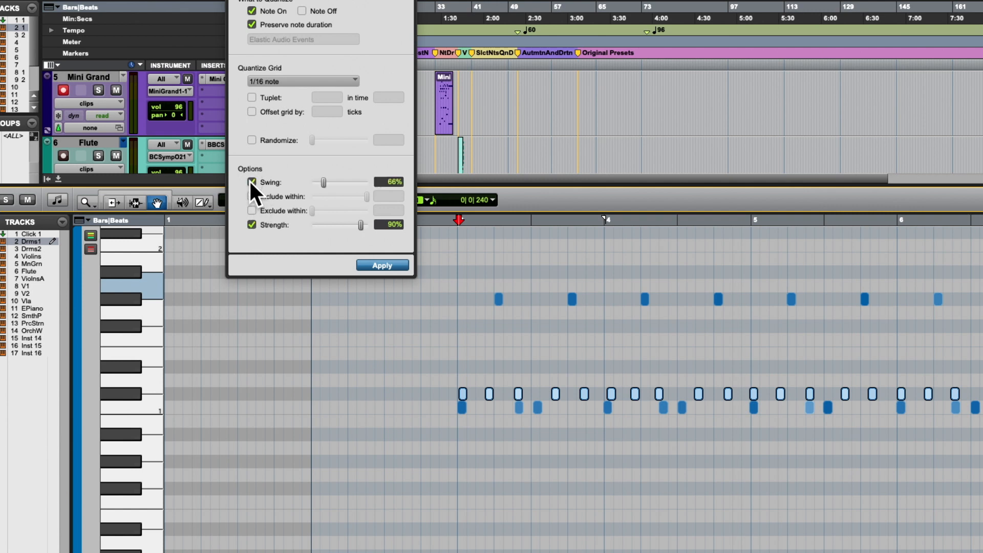
drag(322, 180, 316, 179)
text(100)
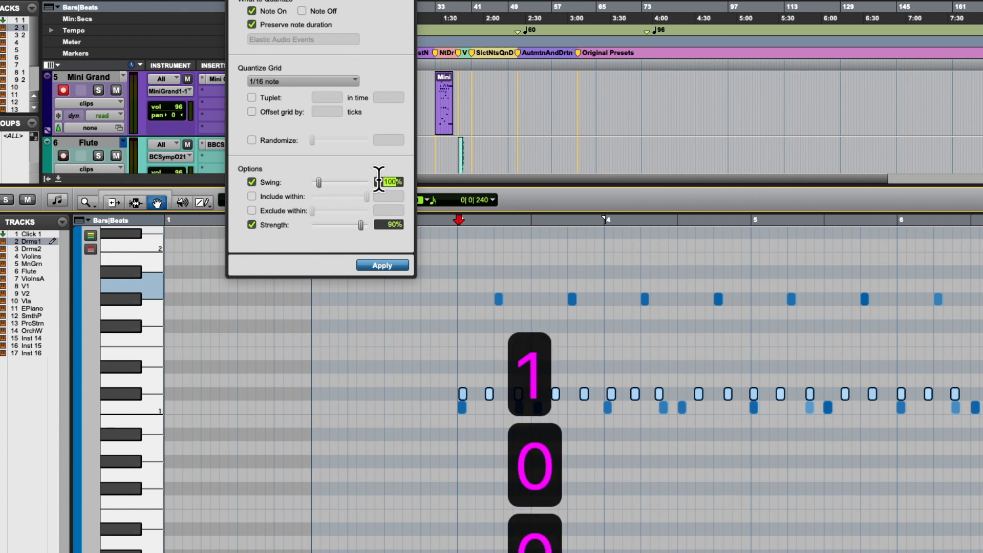
key(Return)
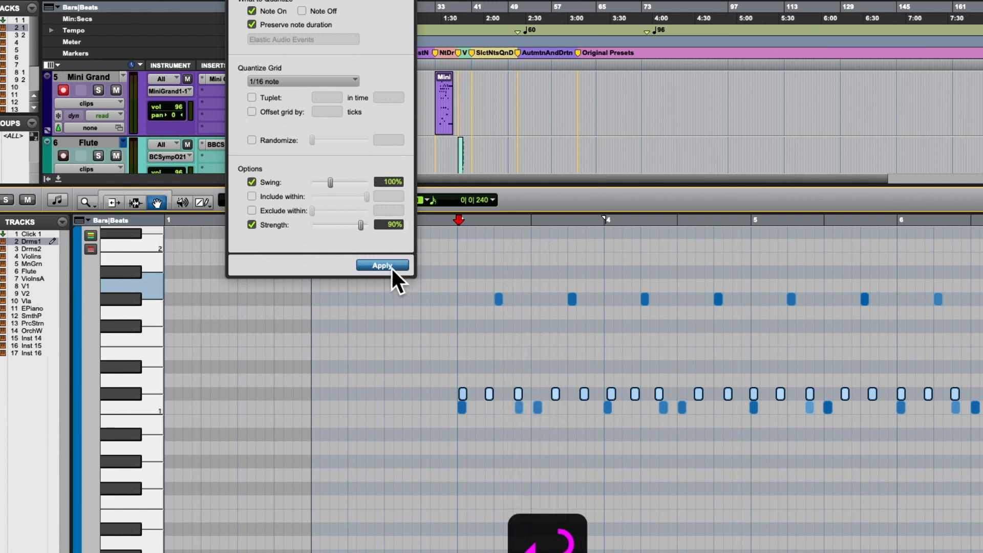
click(251, 225)
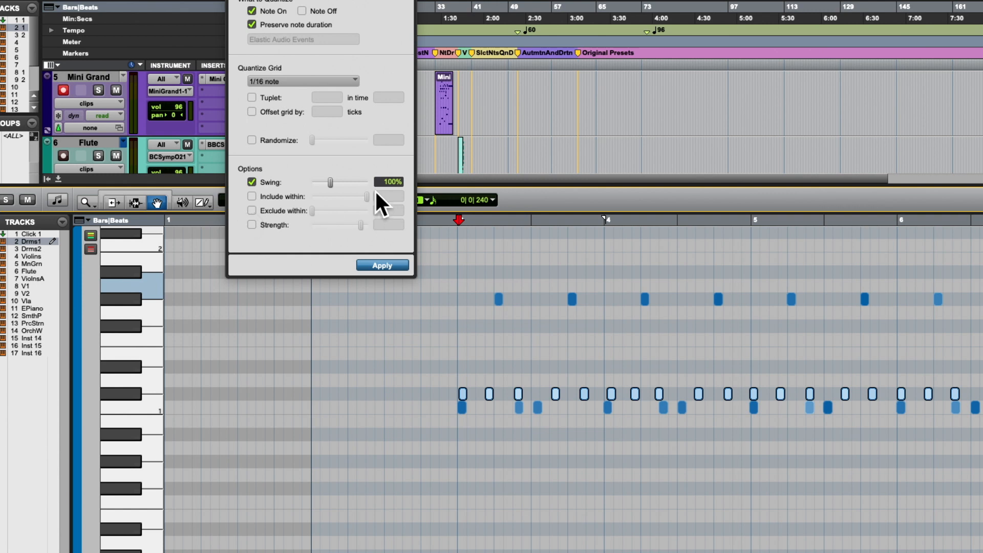
- Apply the 1/16 note quantize with 100% swing to the middle drum row, and play the result from bar 3
click(374, 262)
key(space)
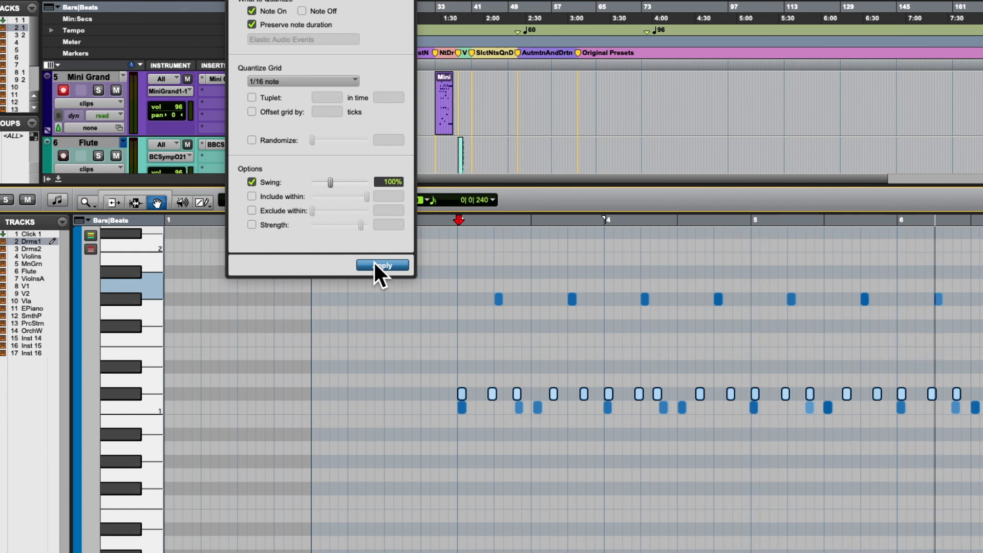
key(space)
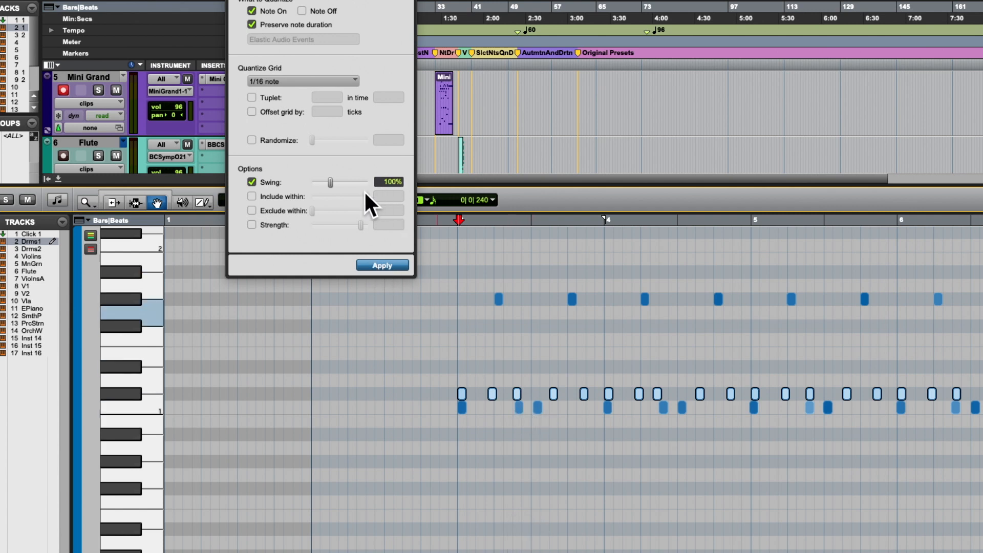
- Undo the swing quantize and set Swing to 50%
key(super+z)
text(50)
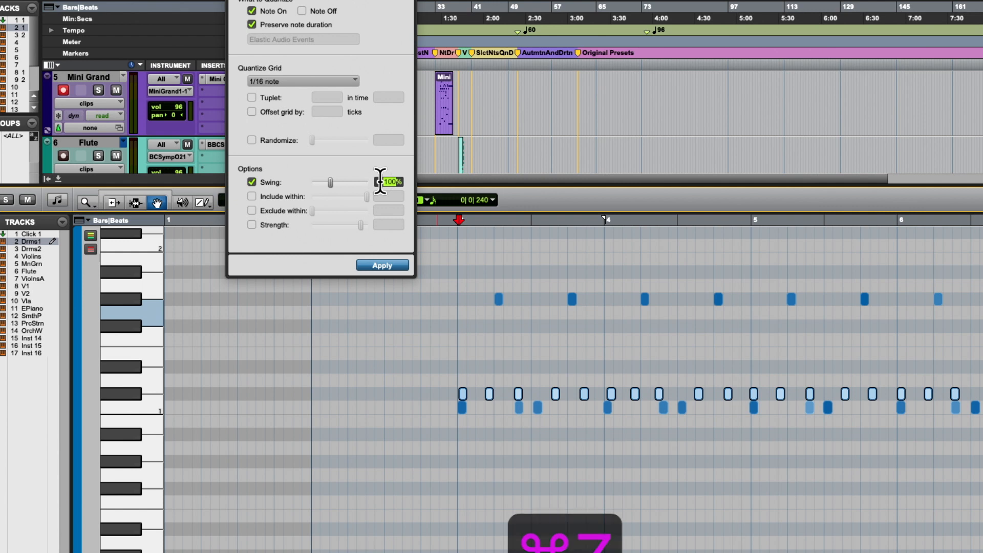
key(Return)
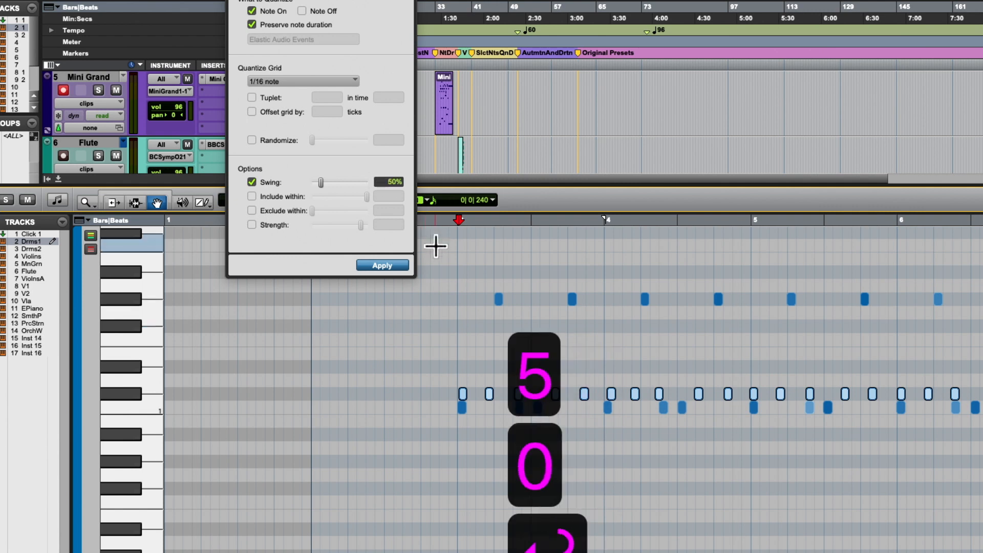
- Select all notes of the lowest drum row by pitch and mute them
click(123, 301)
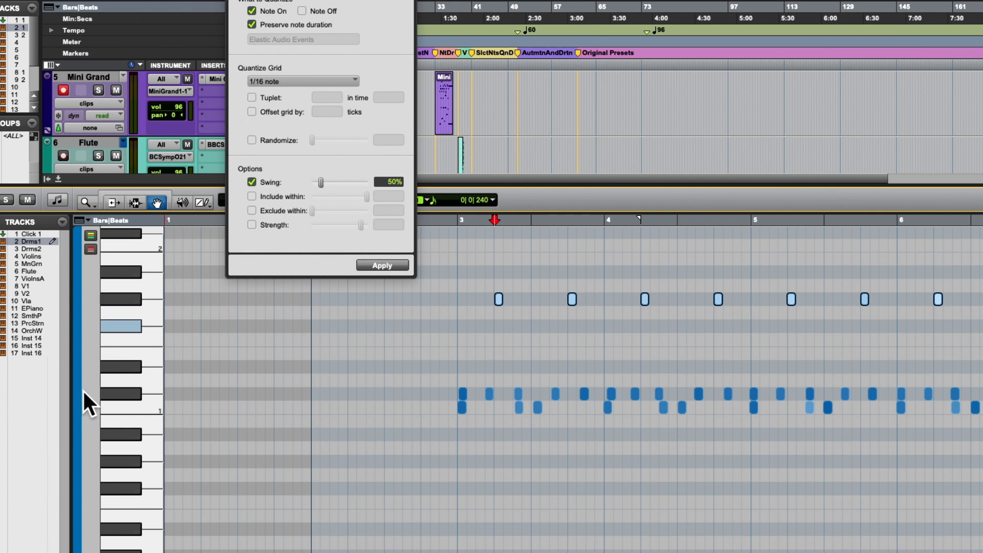
click(286, 382)
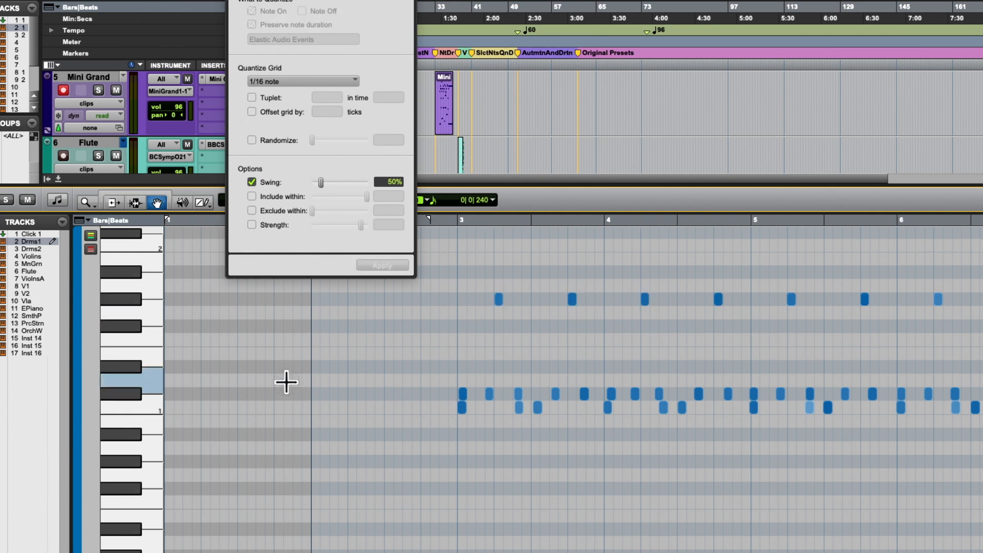
click(141, 407)
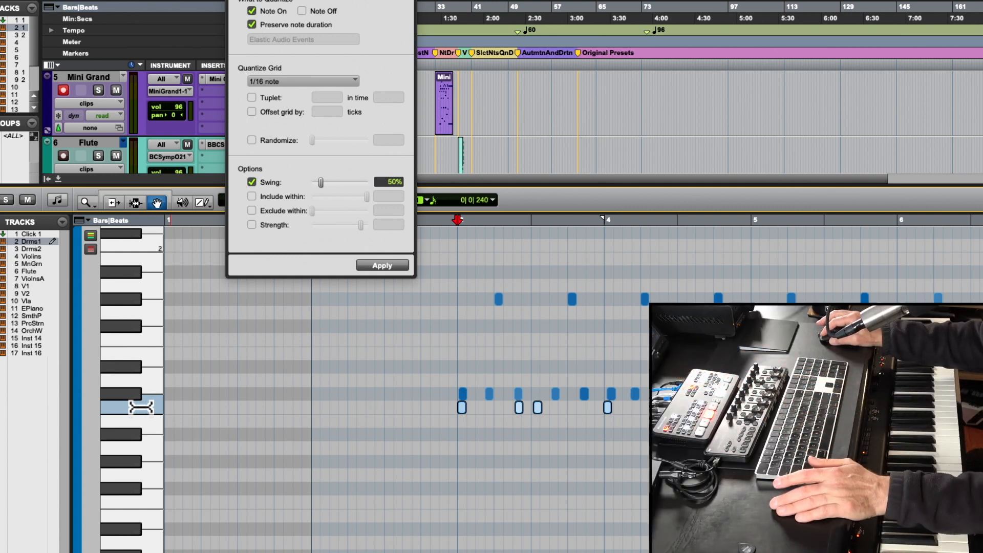
scroll(295, 479, right, 5)
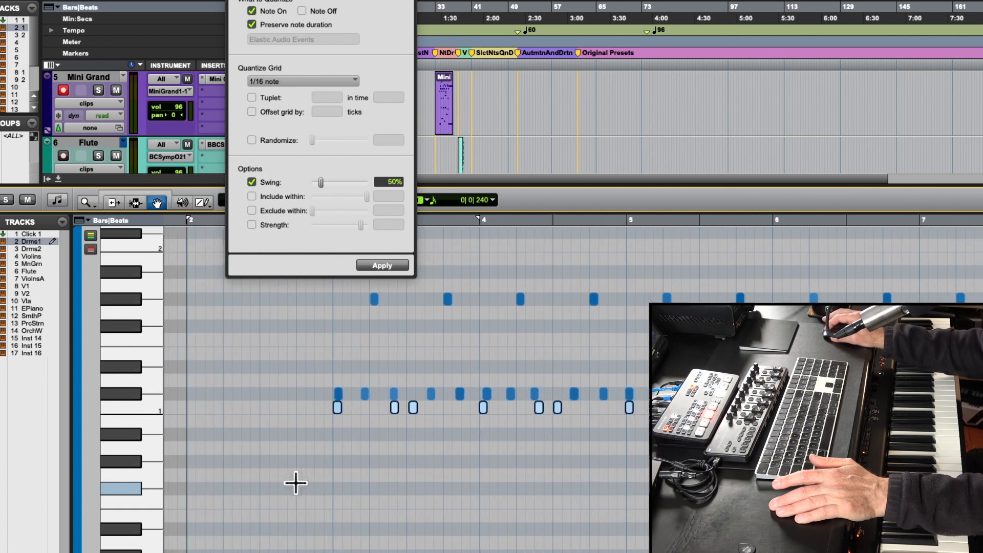
scroll(295, 483, right, 3)
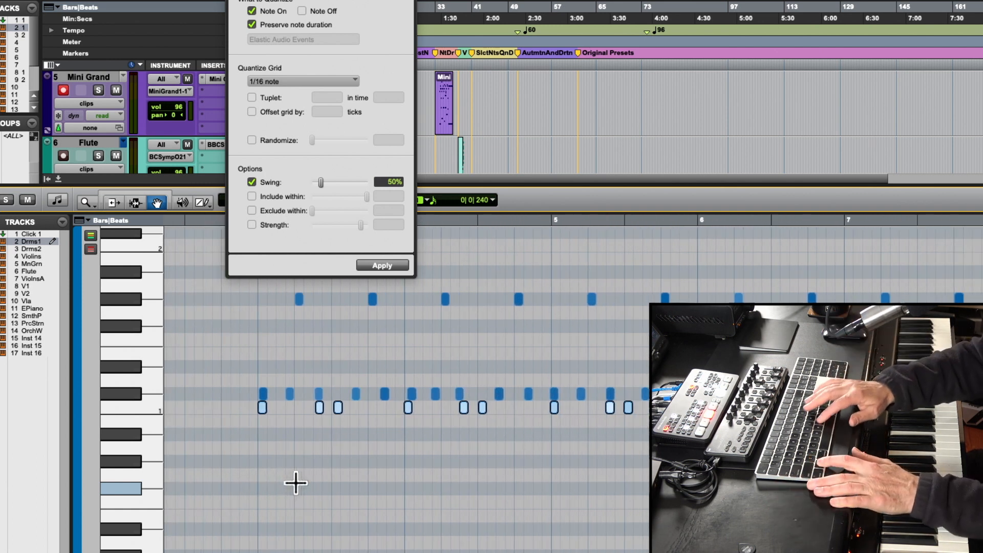
key(alt+m)
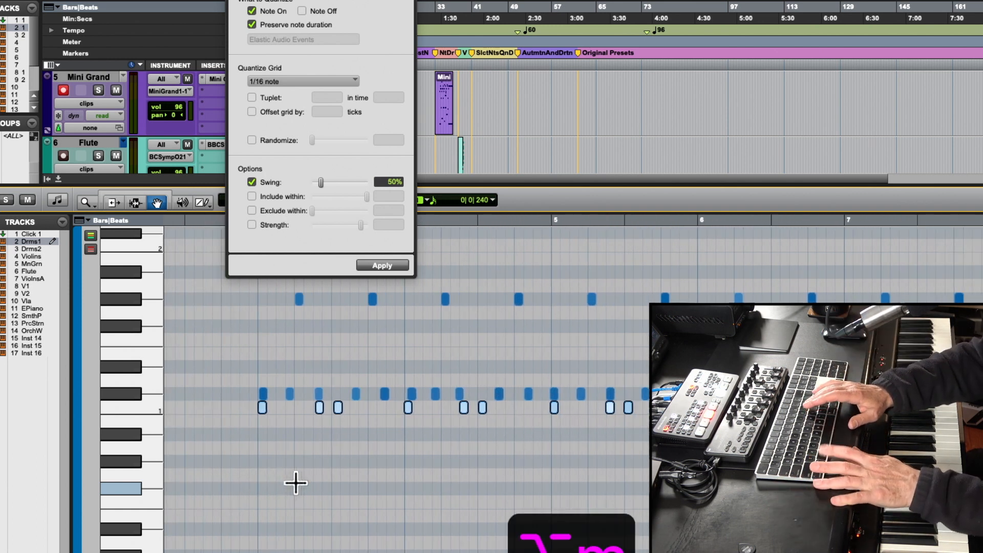
key(super+m)
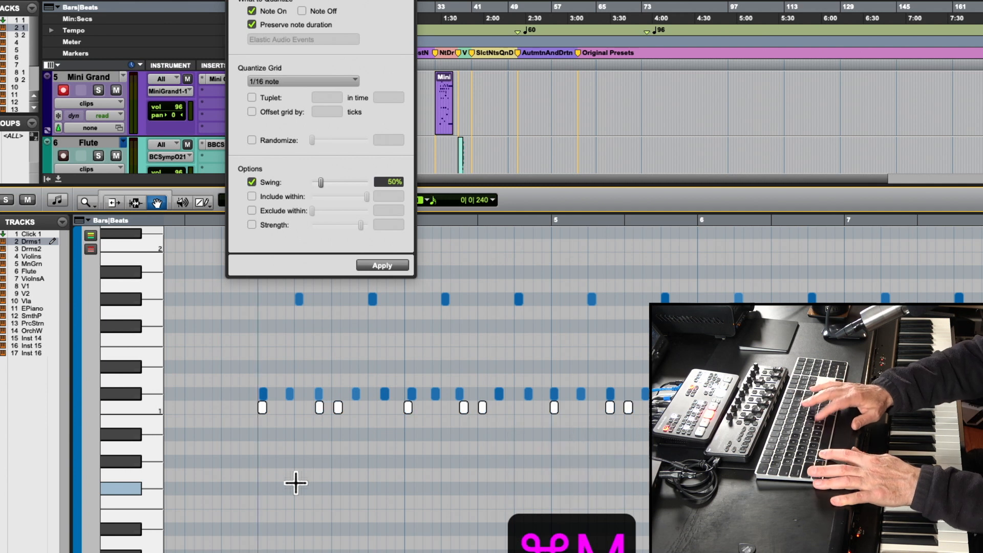
- Place the insertion point just before bar 3 and play the drums with the lowest row muted
click(269, 412)
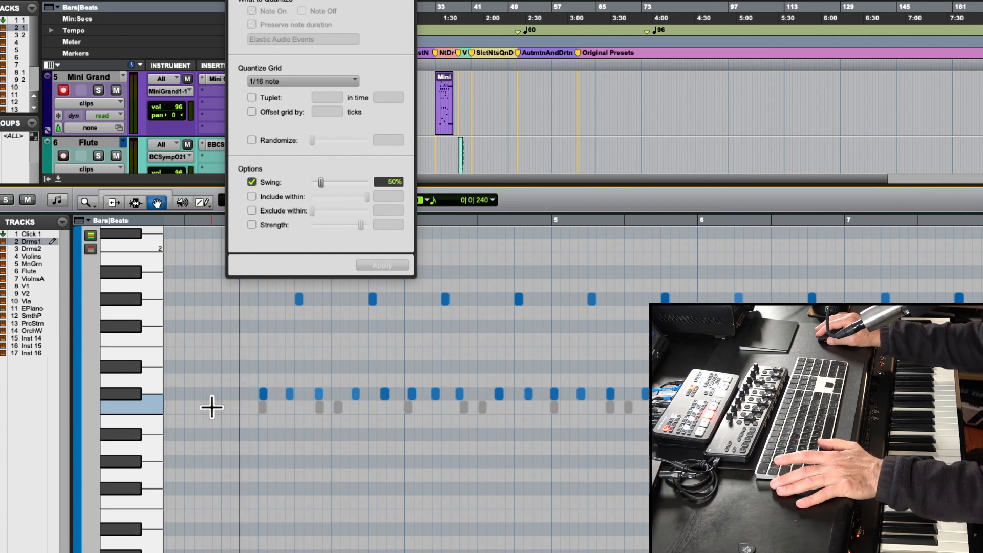
key(space)
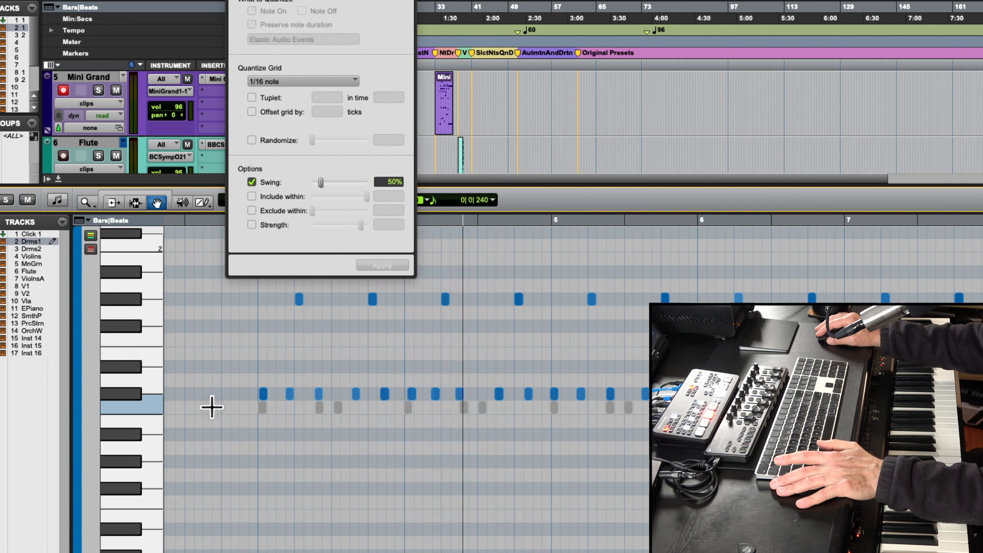
key(space)
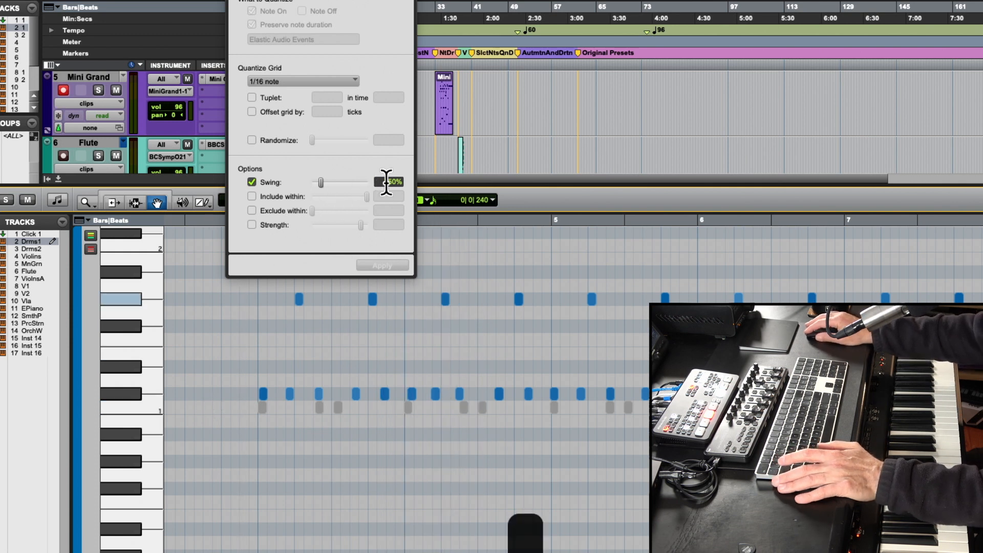
- Select the middle drum row by pitch, apply the 1/16 note quantize with 50% swing, and play the result
click(150, 380)
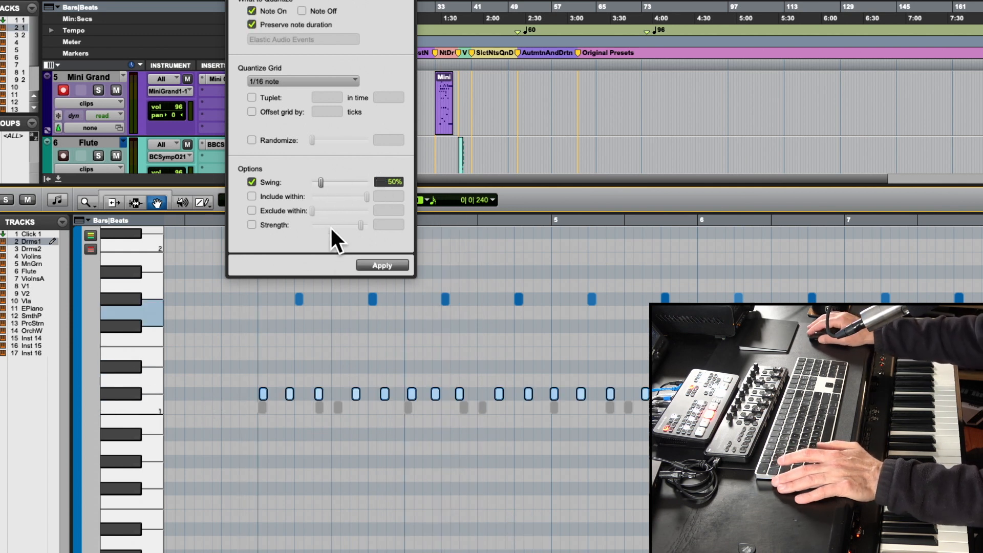
click(374, 263)
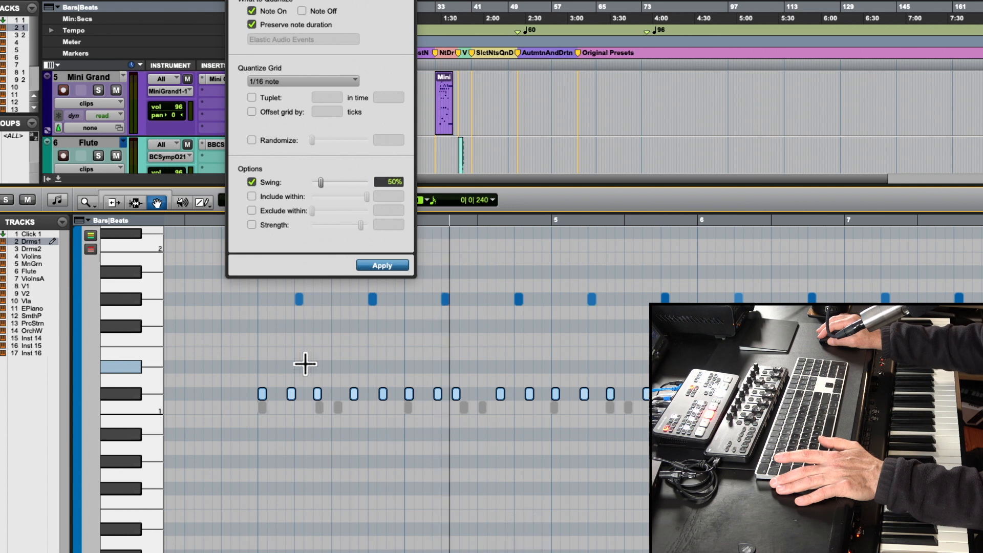
key(space)
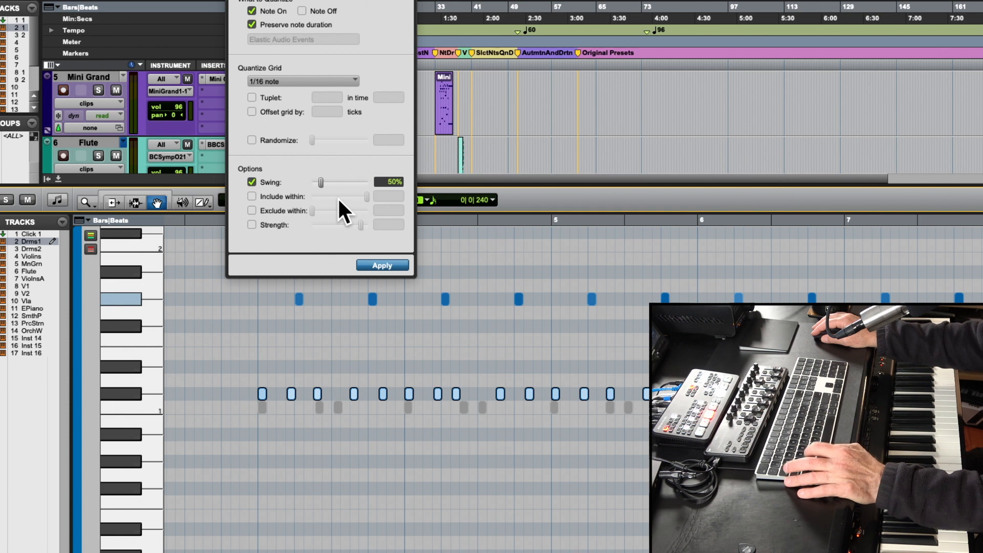
- Undo the 50% swing quantize and set Swing to 60%
key(super+z)
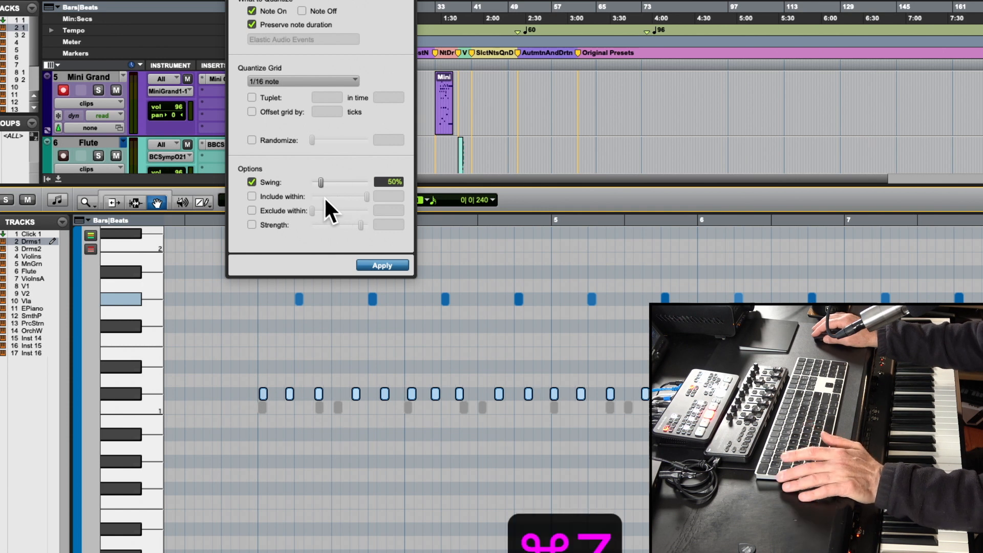
click(393, 183)
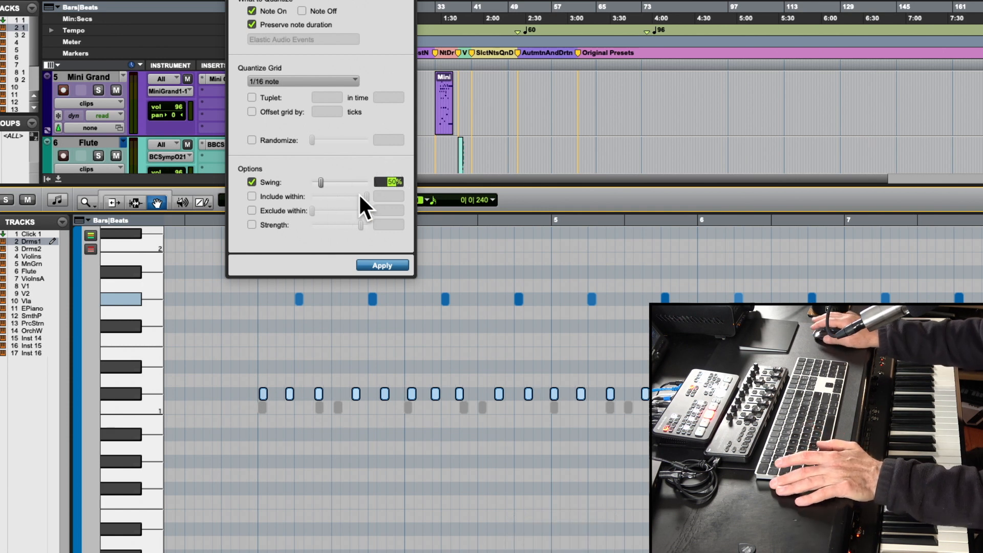
text(60)
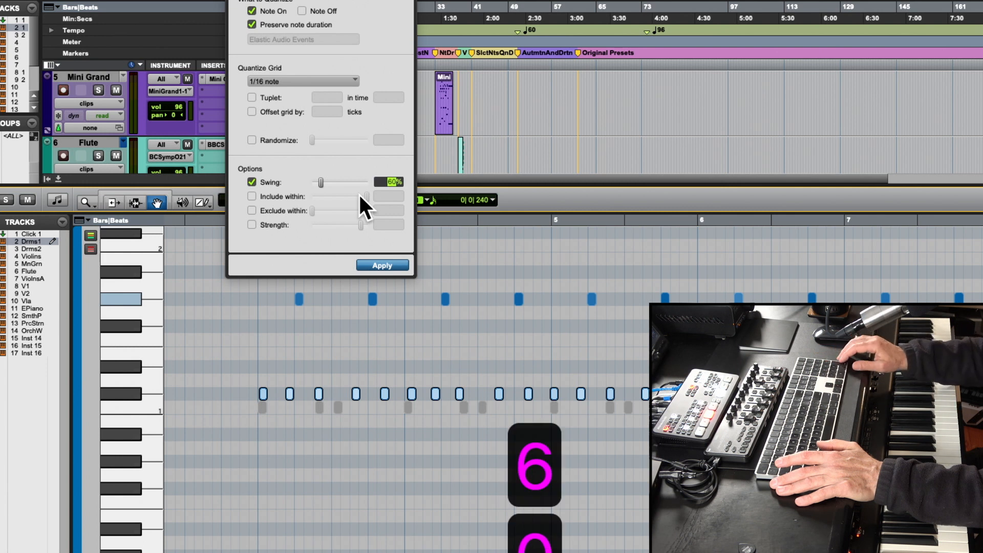
key(Return)
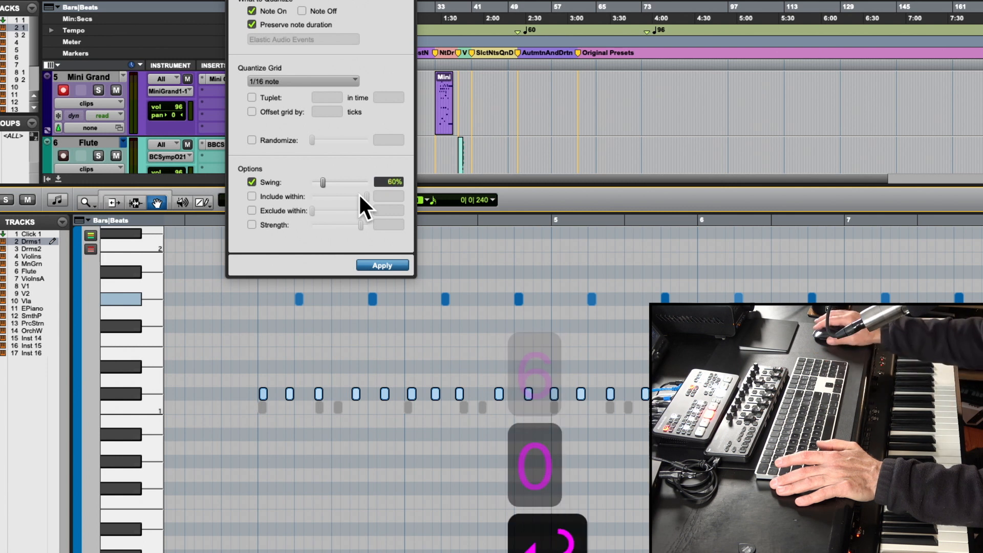
- Apply the 1/16 note quantize with 60% swing to the middle drum row, play it, and inspect the notes in bar 3
click(372, 261)
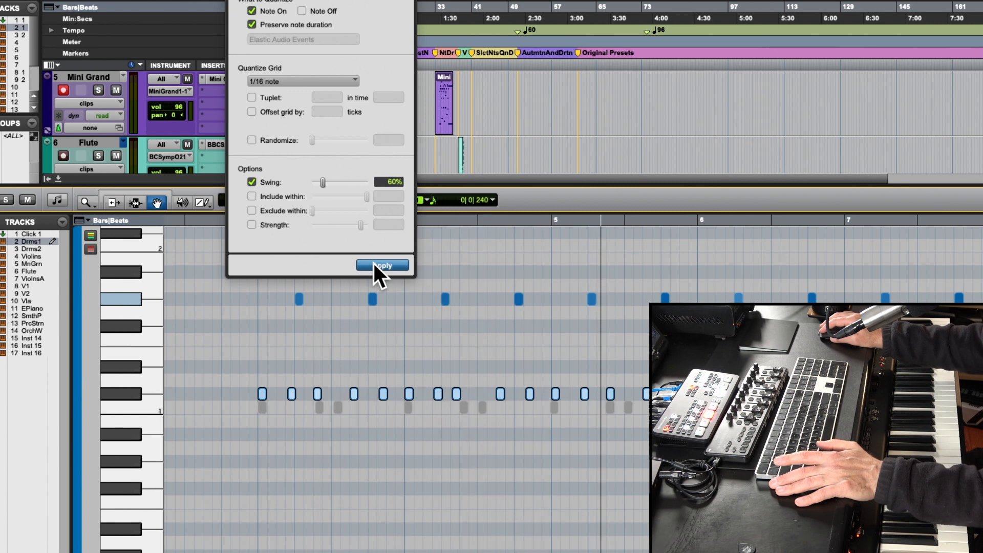
key(space)
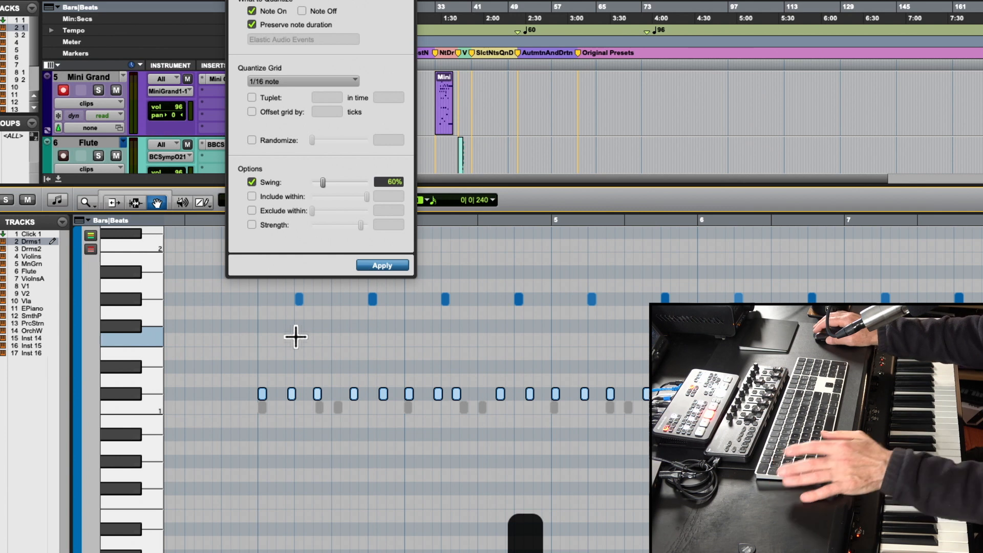
key(t)
key(t)
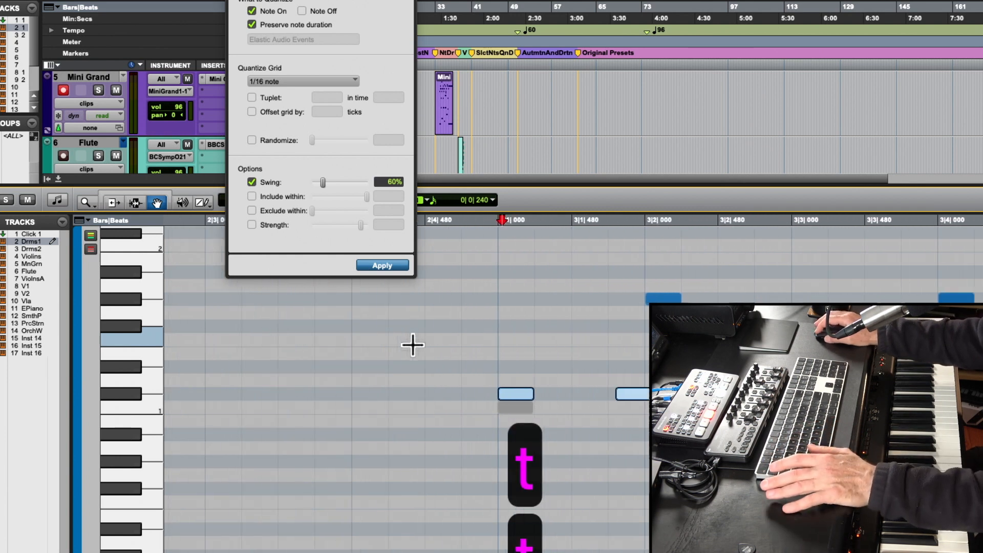
scroll(413, 345, right, 5)
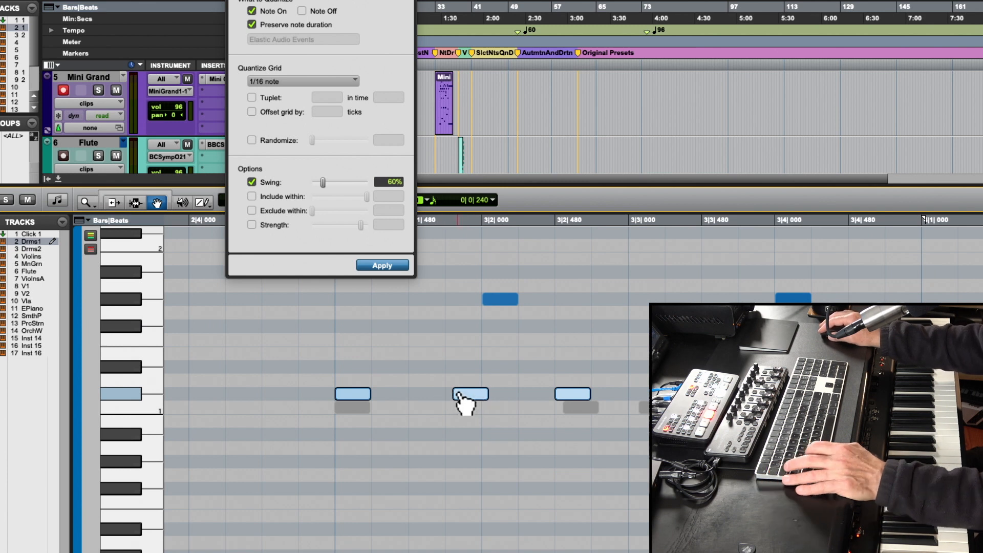
- Undo the 60% swing quantize and apply a straight 1/16 note quantize without swing to the middle drum row
key(super+z)
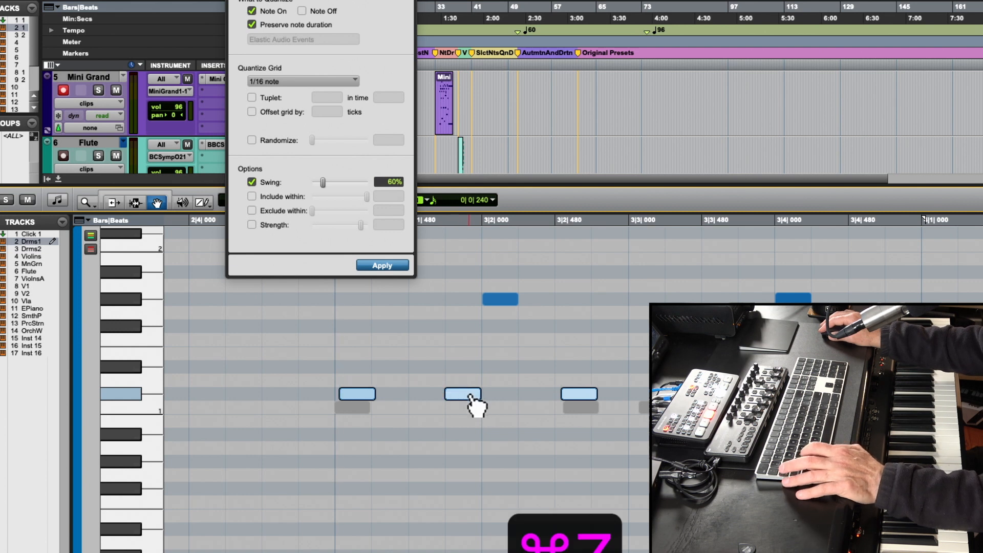
click(252, 182)
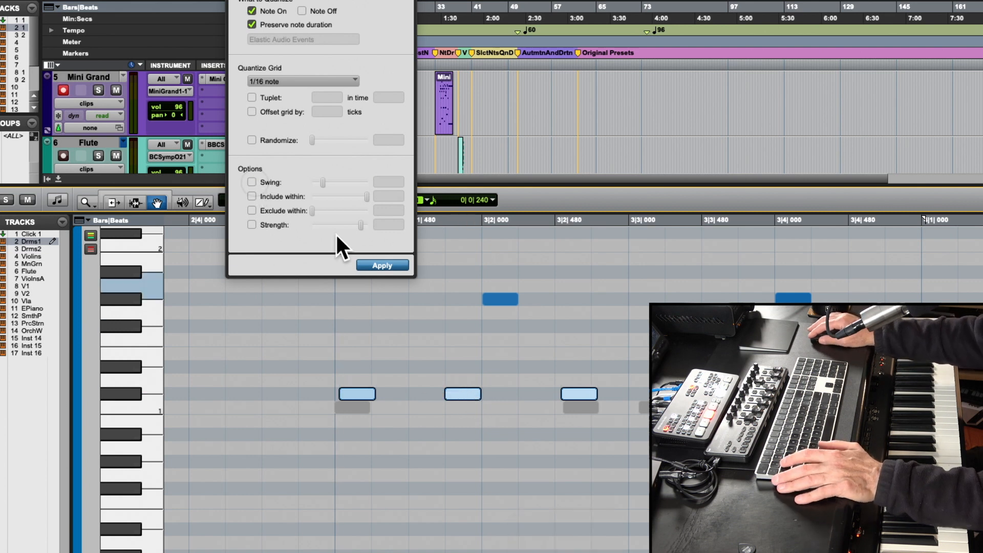
click(370, 260)
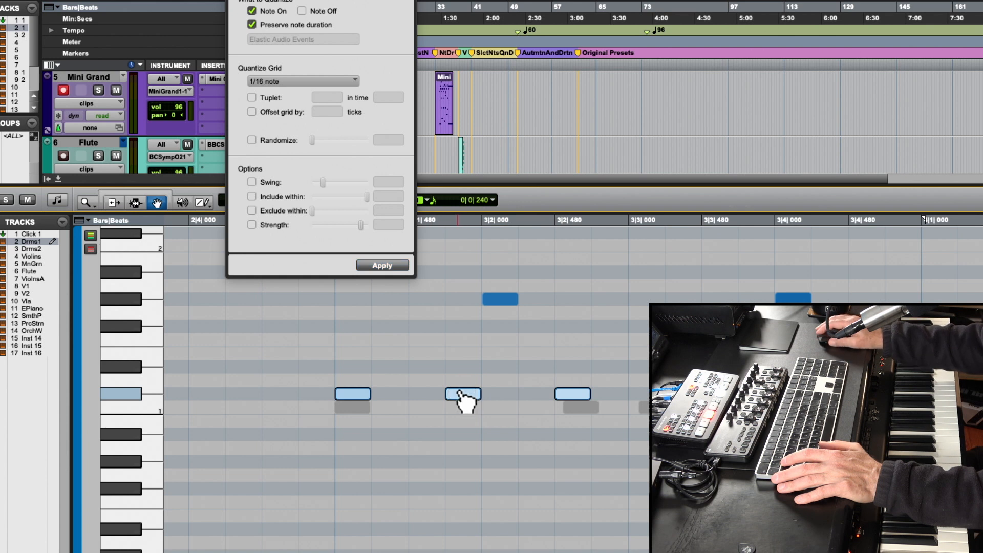
- Turn Swing back on at 60% and reapply the 1/16 note quantize to the middle drum row
click(252, 181)
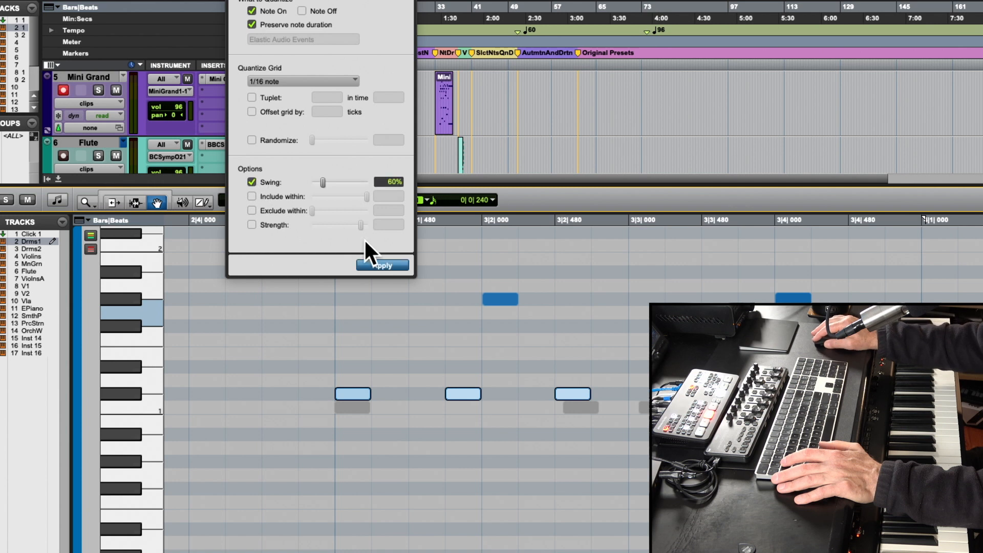
click(387, 263)
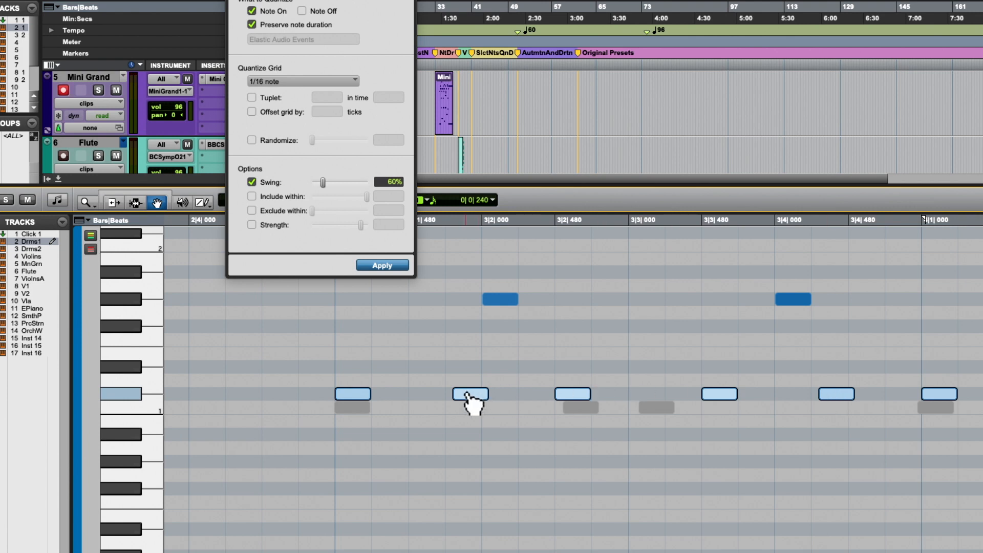
- Undo the last swing quantize and apply the 1/16 note quantize with 80% swing to the middle drum row
key(super+z)
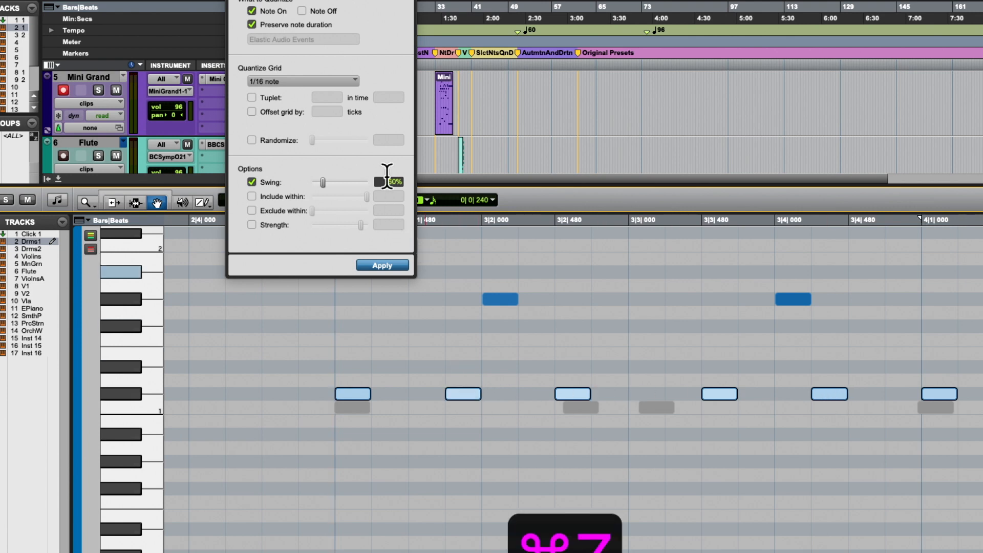
text(80)
key(Return)
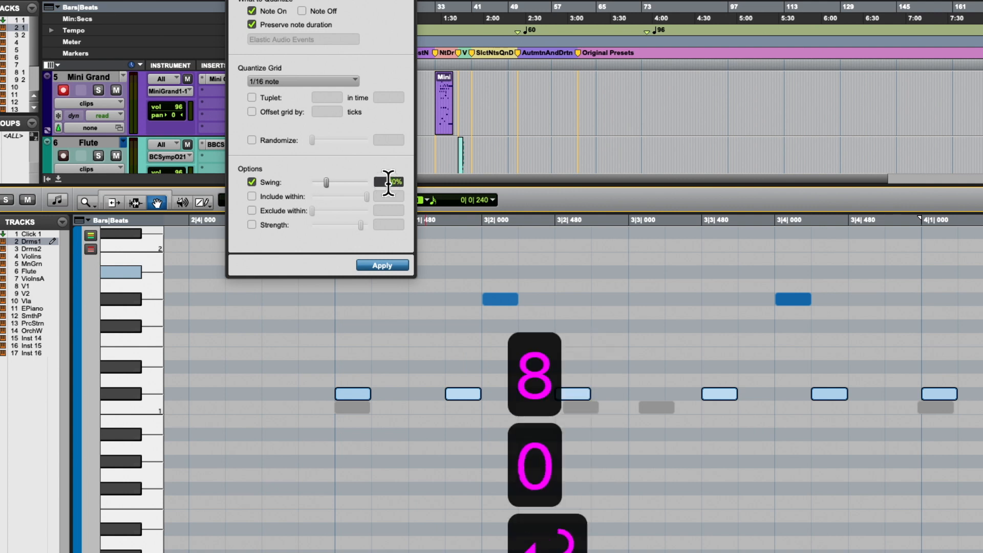
key(Return)
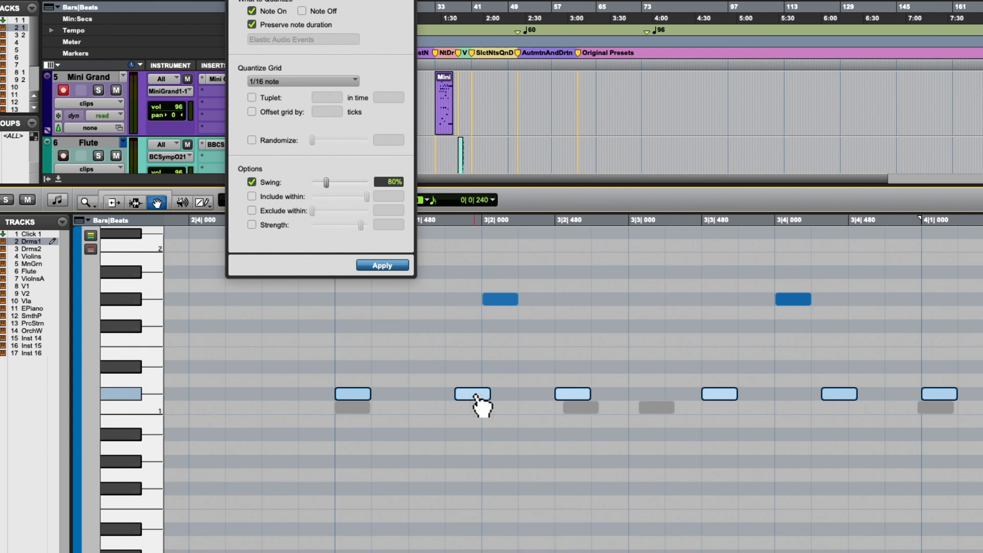
- Play the drums with 80% swing on the middle row, then stop playback
key(space)
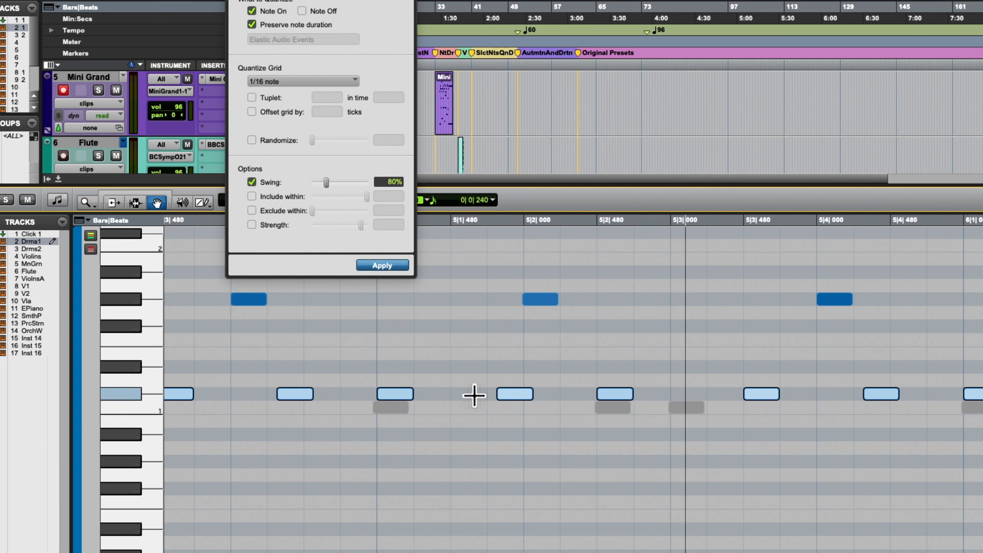
key(r)
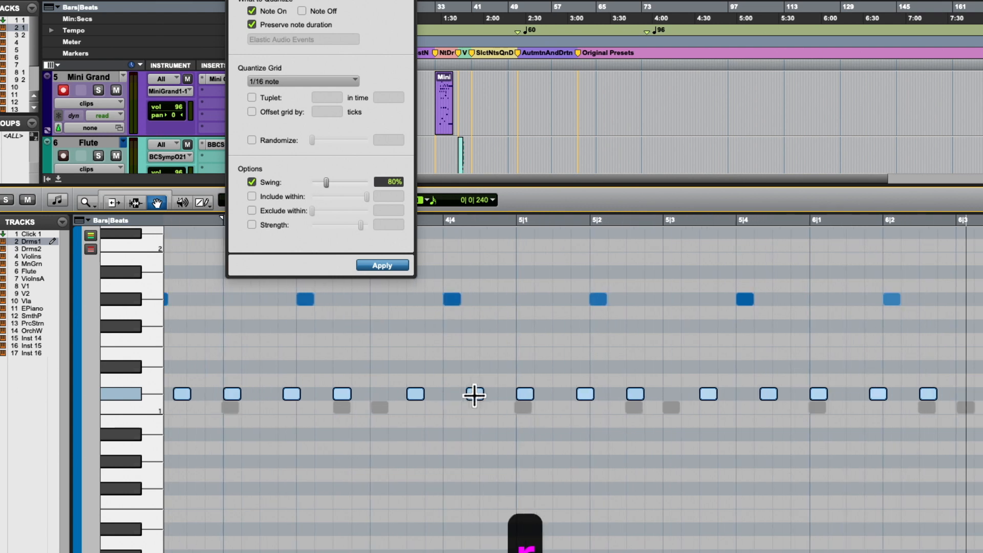
key(space)
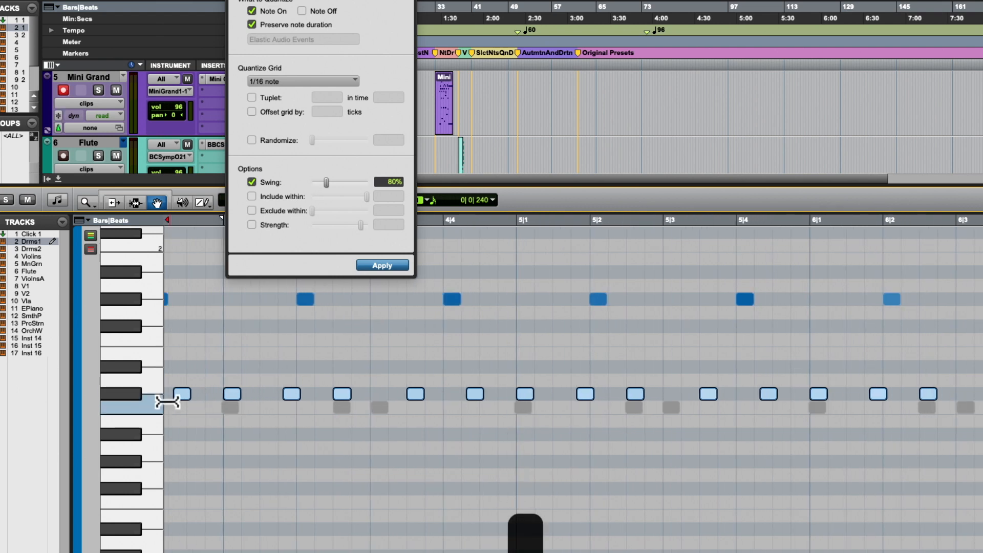
- Select all notes of the lowest drum row by pitch, unmute them, and play the full drum pattern
click(146, 407)
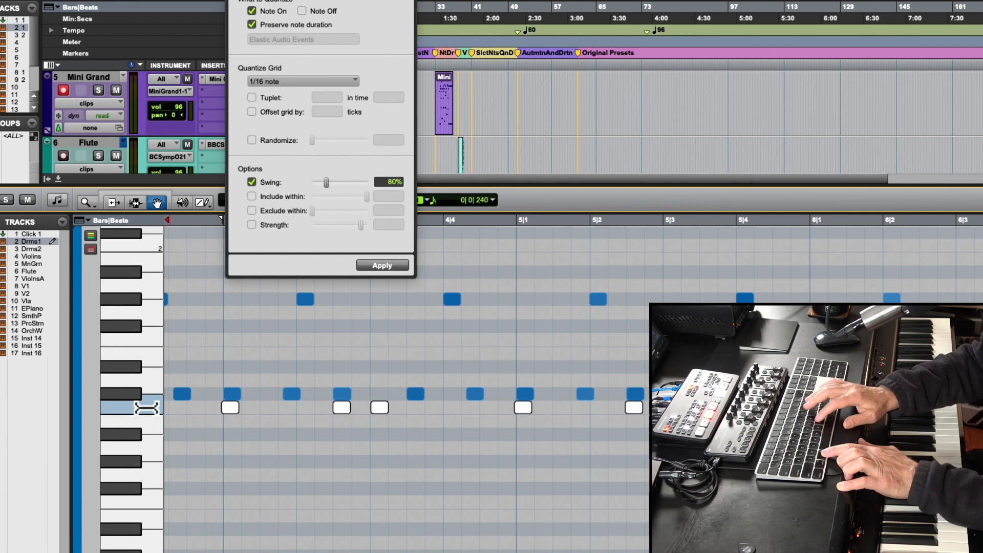
key(super+m)
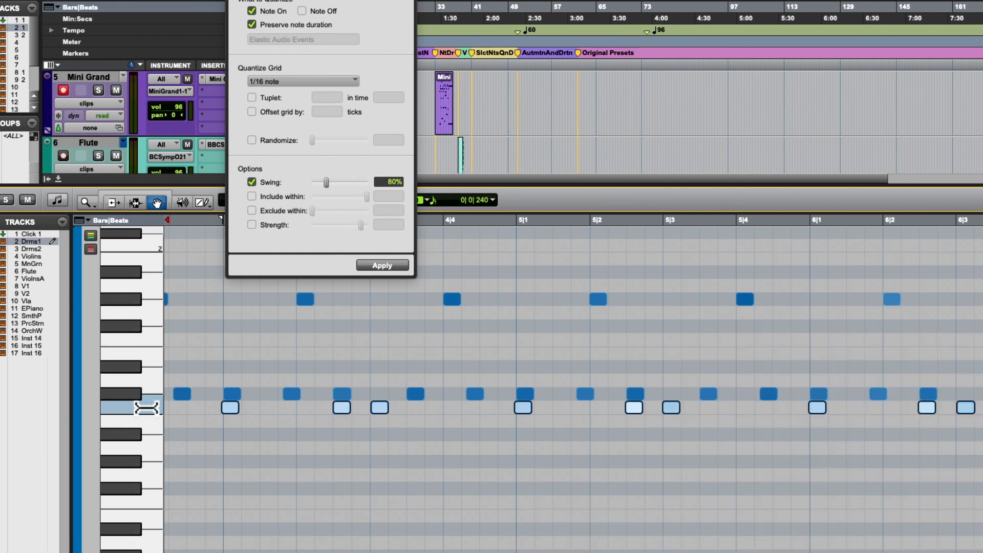
key(space)
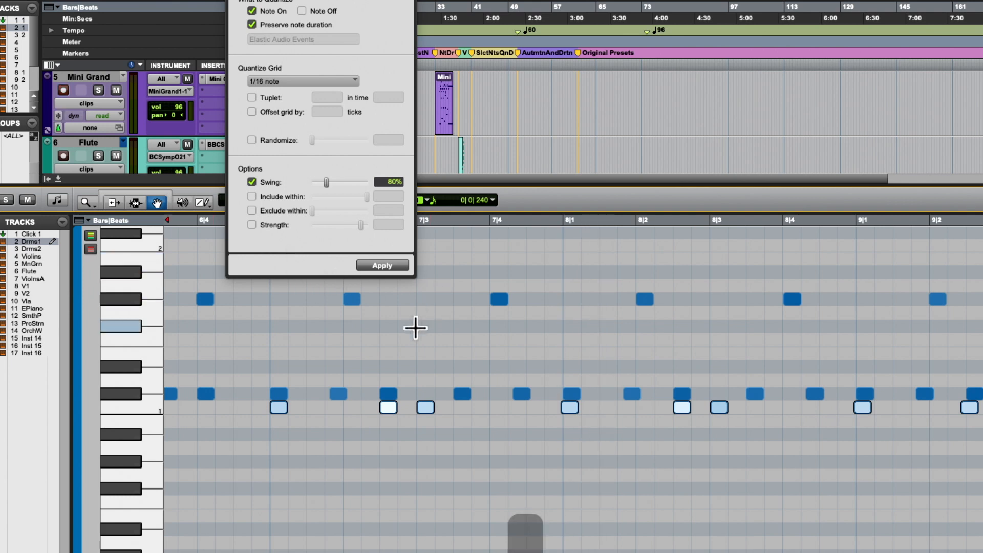
- Examine the timing of the lowest drum row's notes against the middle row and the grid in bars 3 to 5
key(r)
key(r)
key(r)
key(t)
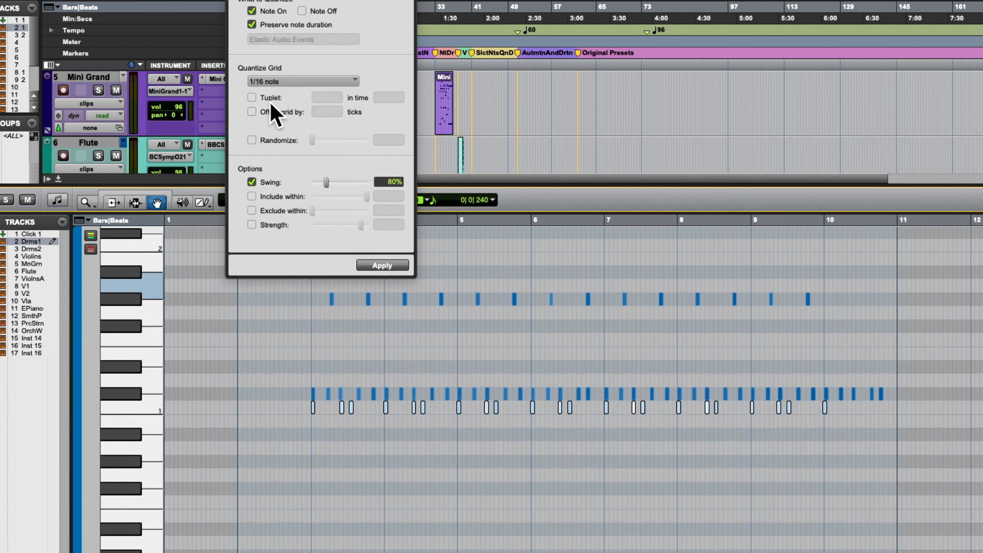
click(383, 268)
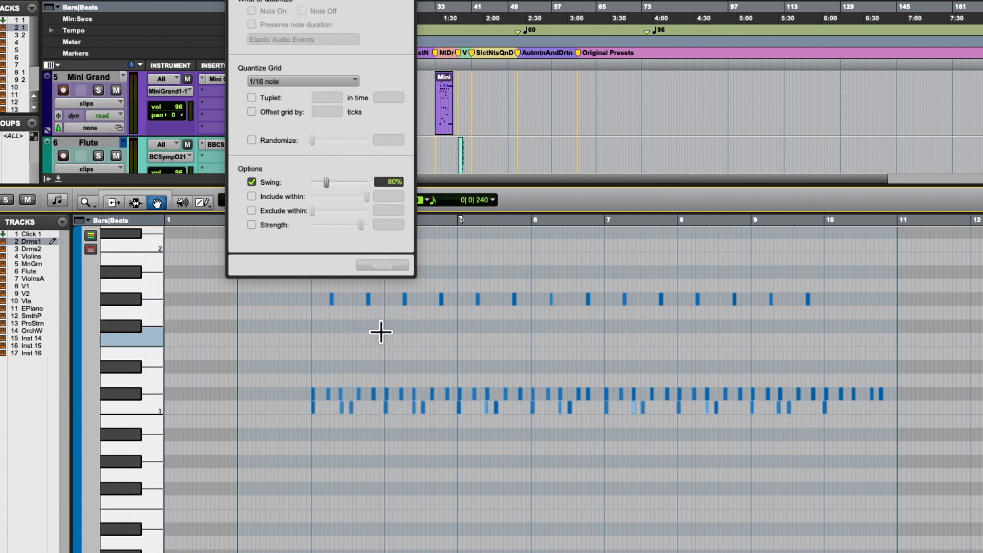
key(t)
key(t)
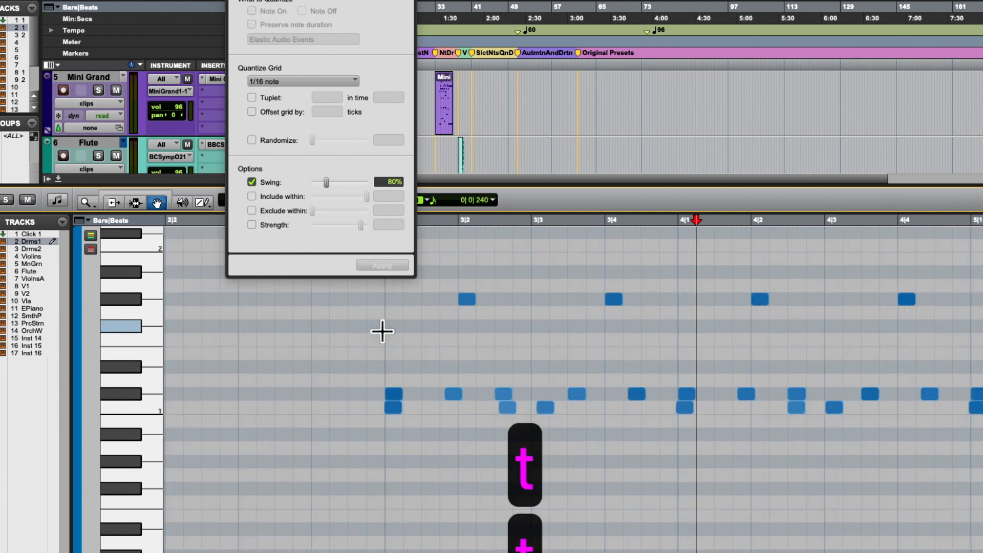
scroll(383, 331, right, 2)
scroll(383, 331, right, 2)
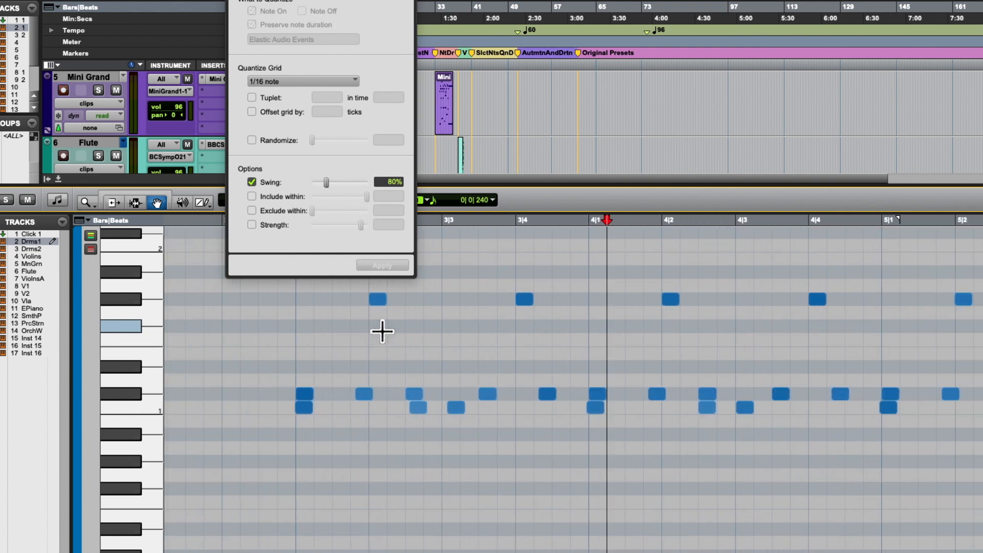
scroll(383, 332, right, 6)
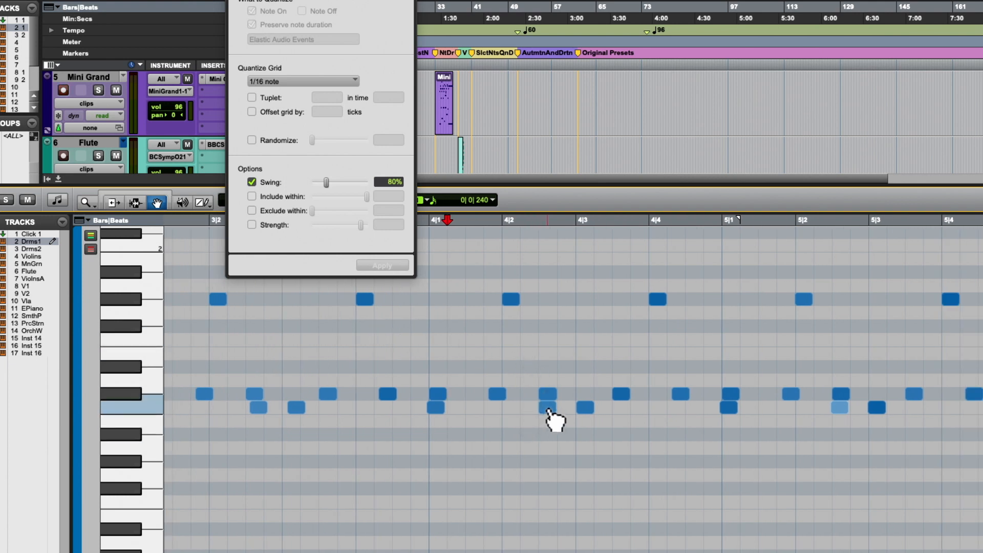
- Quantize all notes of the lowest drum row to a 1/8 note grid with 80% swing, and play the result
click(148, 410)
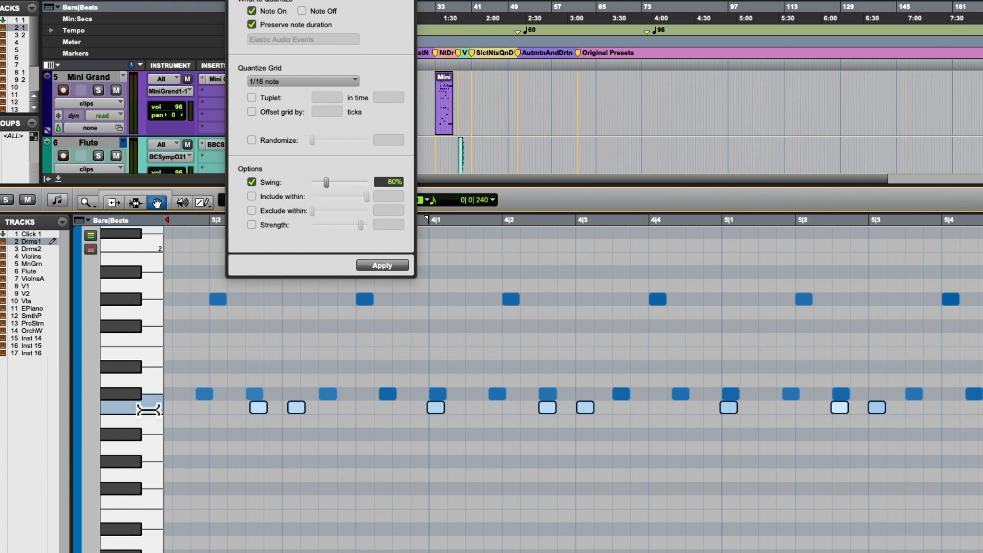
click(289, 78)
click(286, 75)
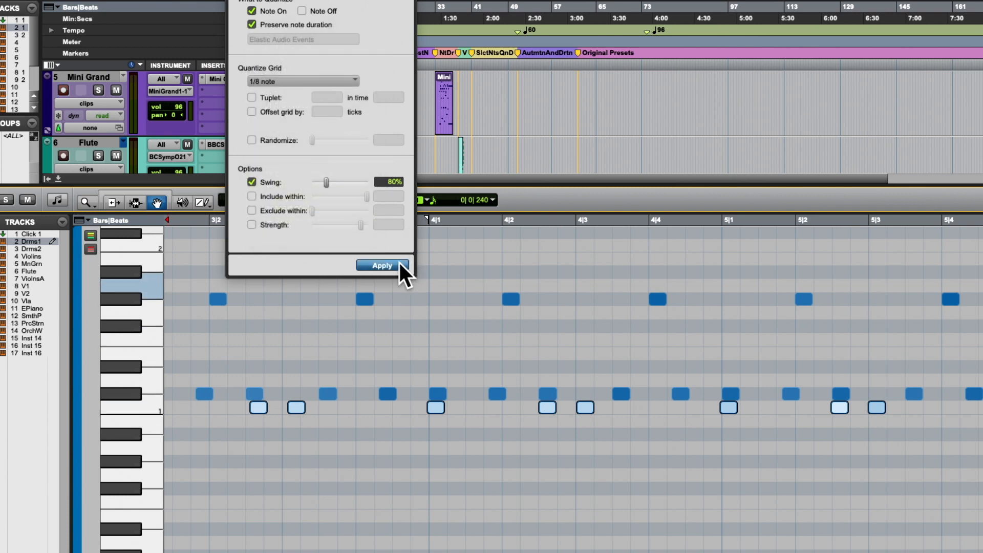
click(379, 265)
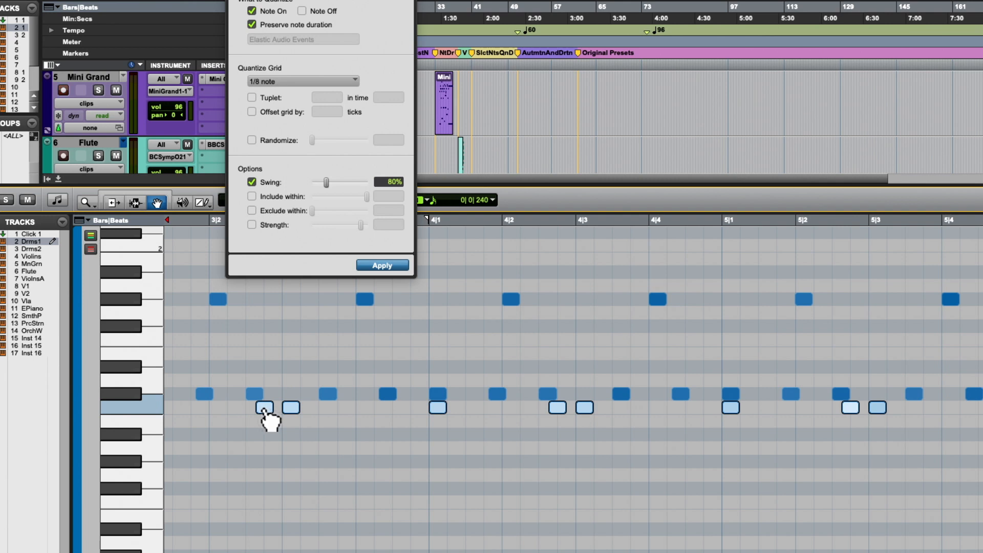
key(space)
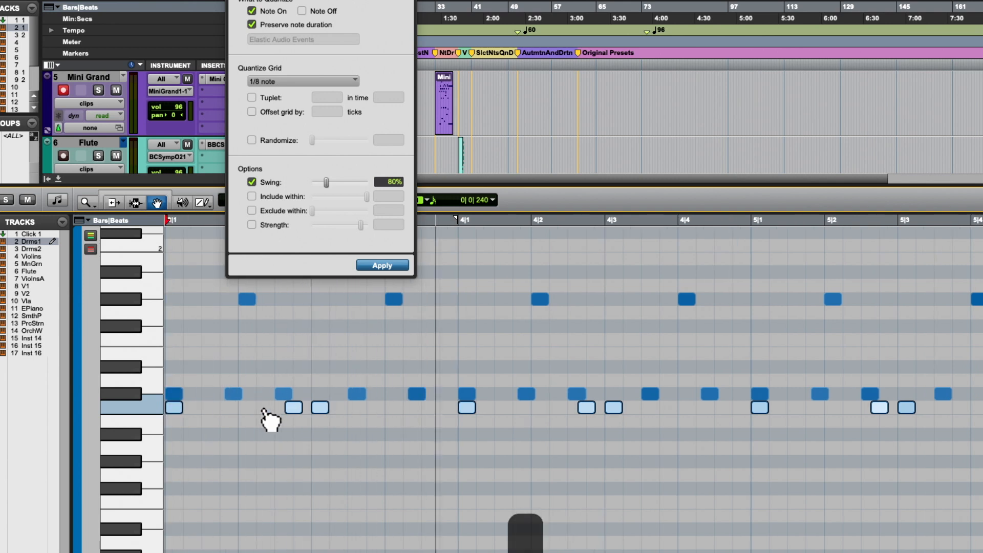
key(space)
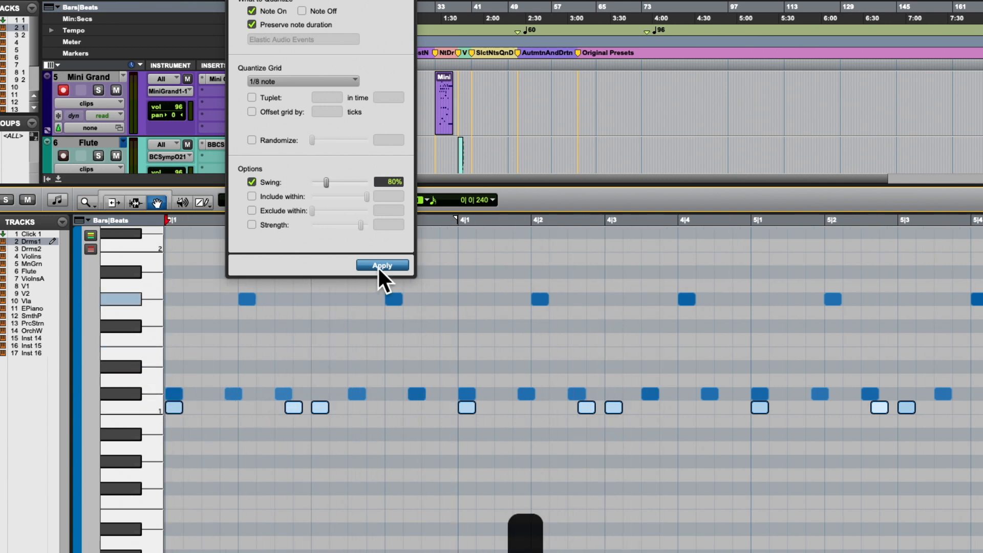
- Undo the last quantize, requantize the lowest drum row to a 1/8 note grid with 55% swing, and play the result
key(super+z)
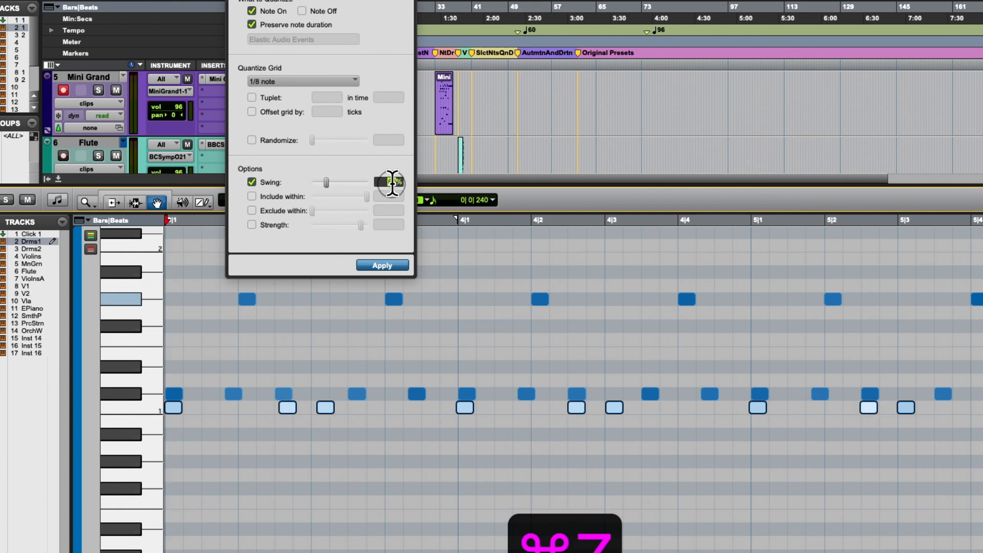
text(55)
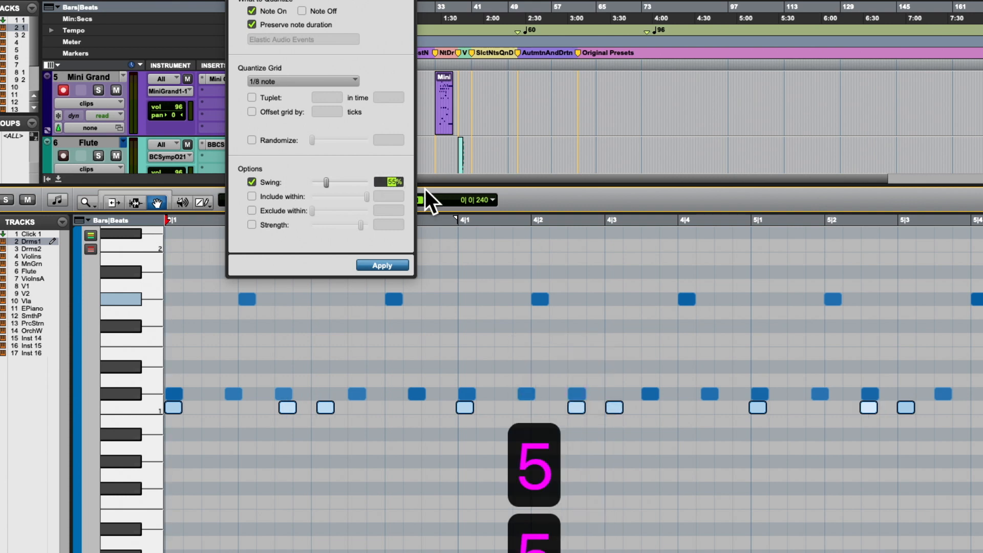
key(Return)
key(Return)
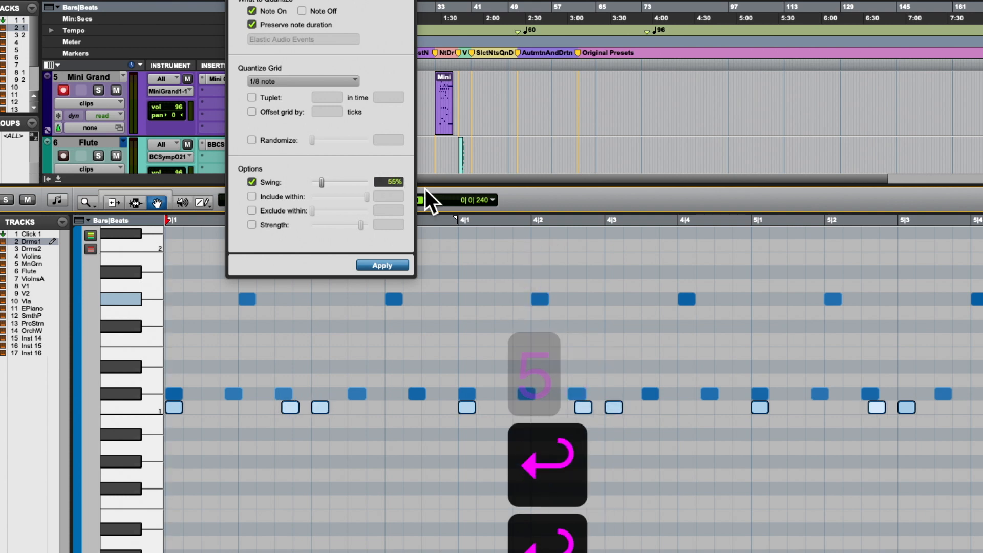
key(space)
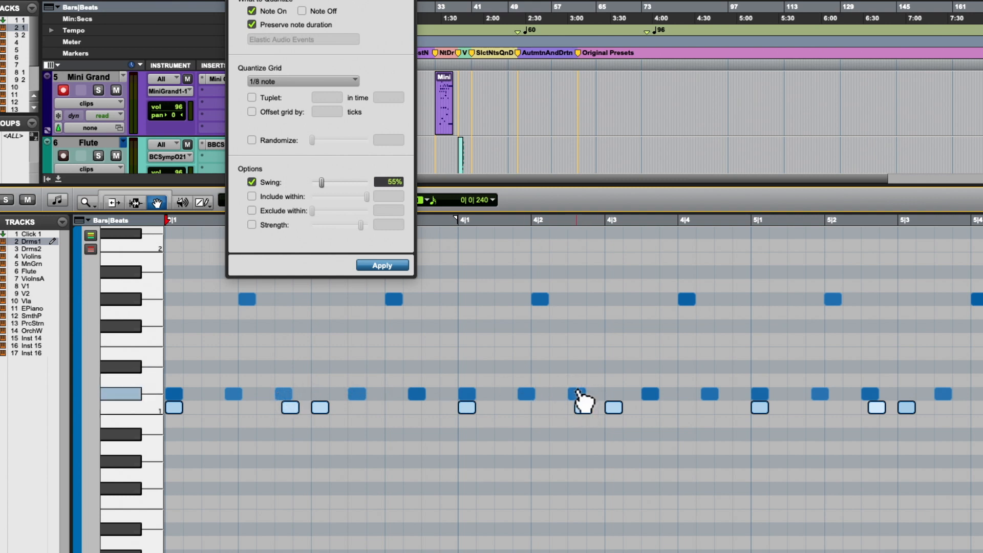
- Select the middle-row note that overlaps the second note of the lowest drum row in each of bars 3 to 9
scroll(584, 400, right, 1)
scroll(302, 390, up, 10)
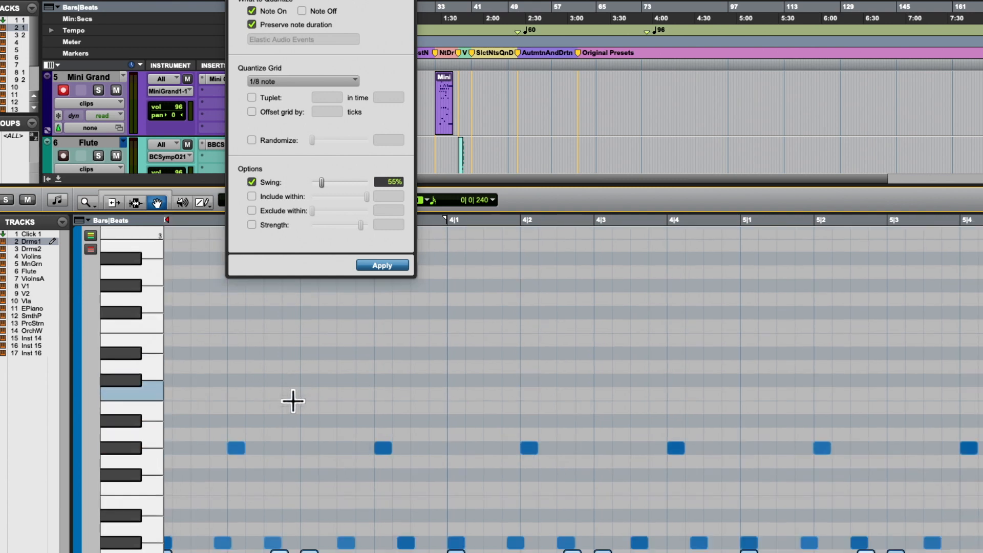
scroll(292, 398, down, 9)
click(297, 405)
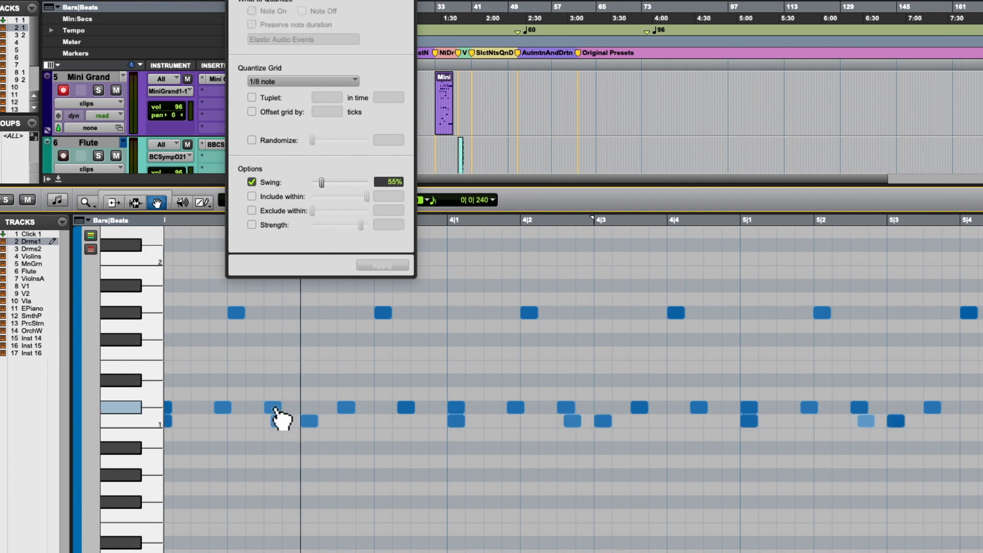
click(273, 407)
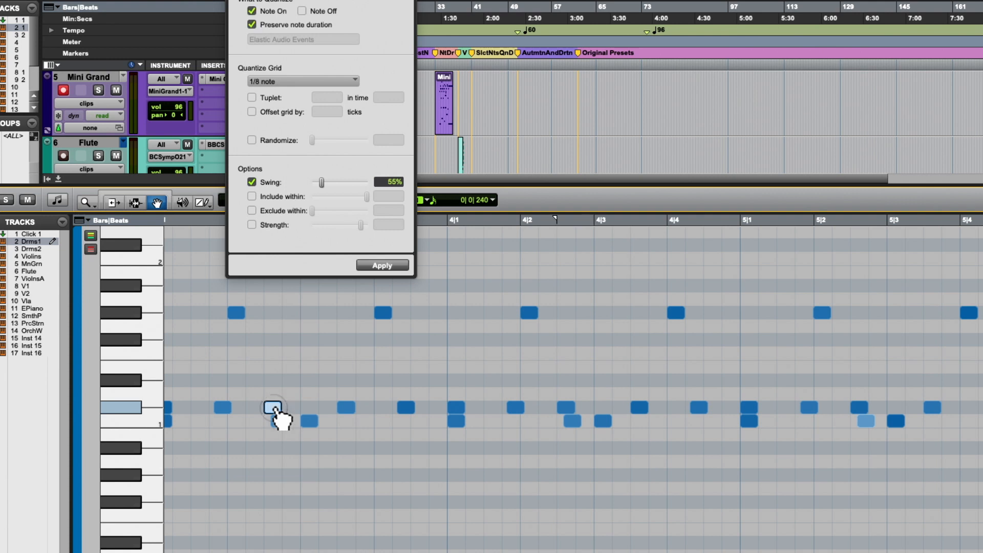
shift+click(566, 408)
scroll(568, 415, right, 10)
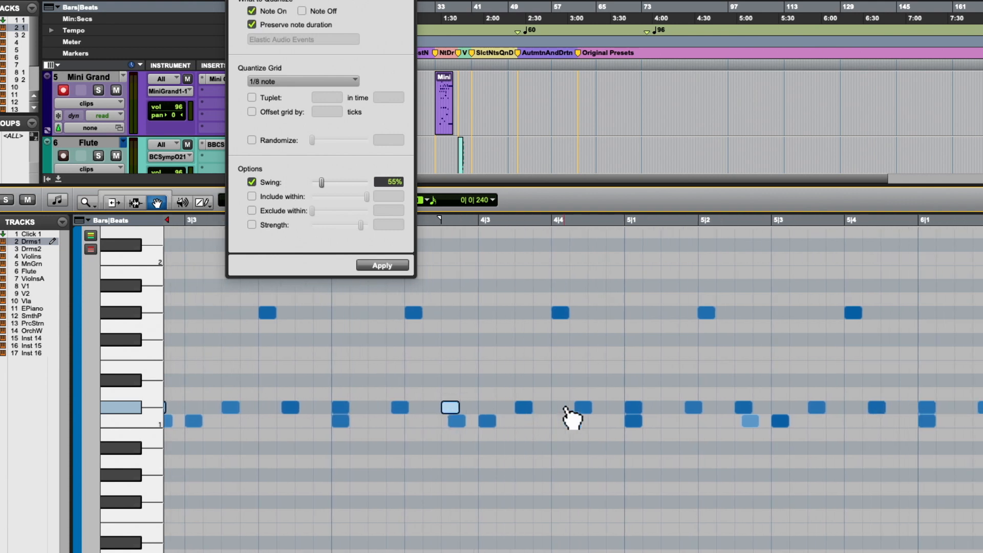
scroll(604, 416, right, 12)
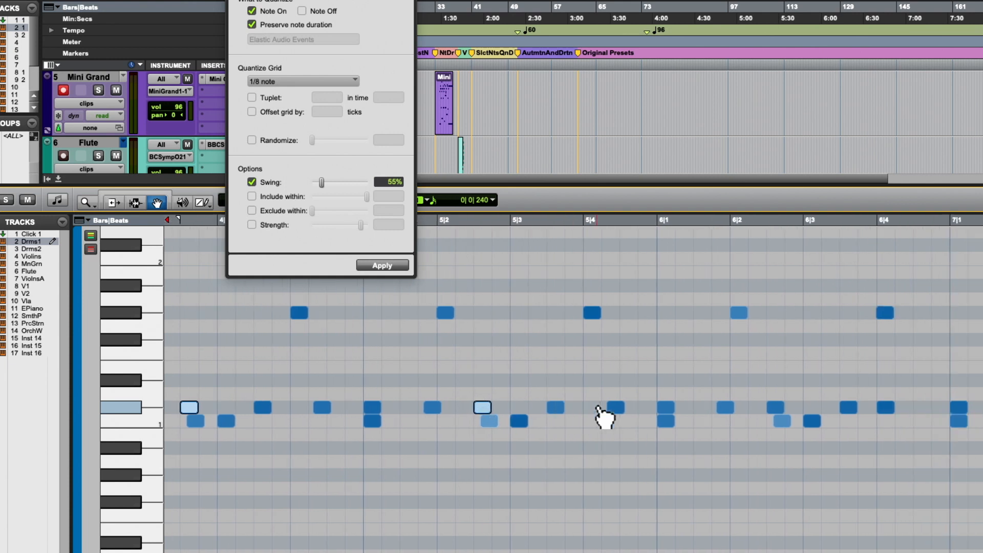
scroll(584, 416, right, 10)
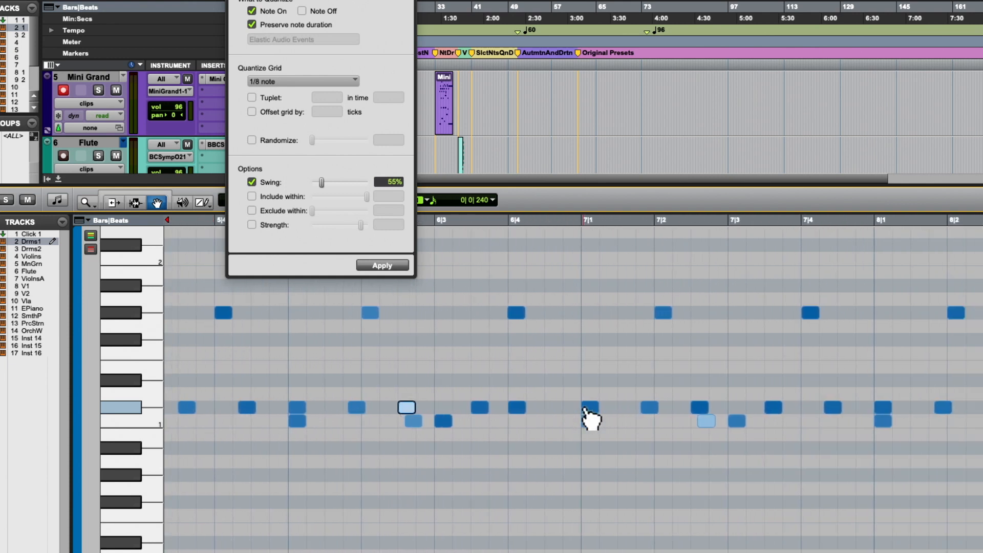
scroll(625, 414, right, 16)
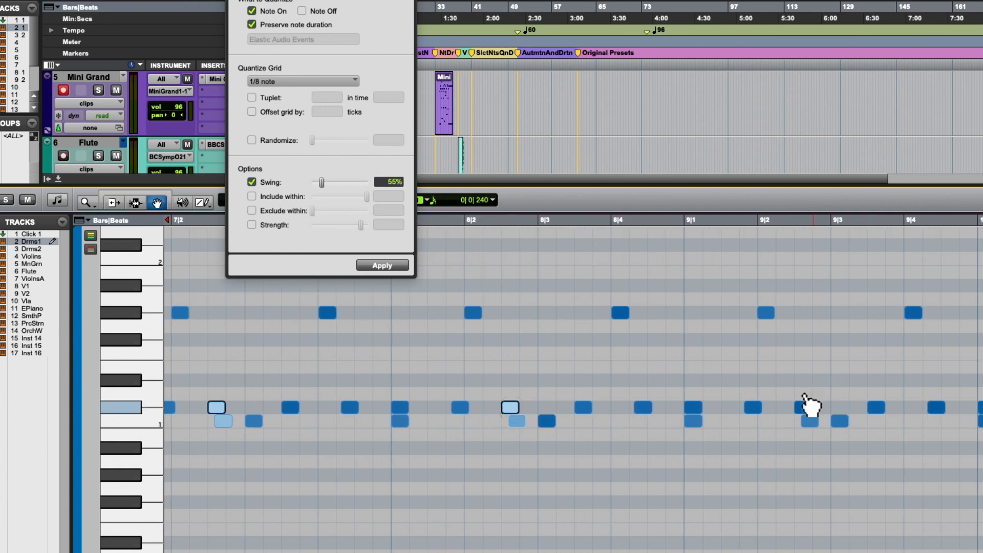
scroll(808, 410, right, 18)
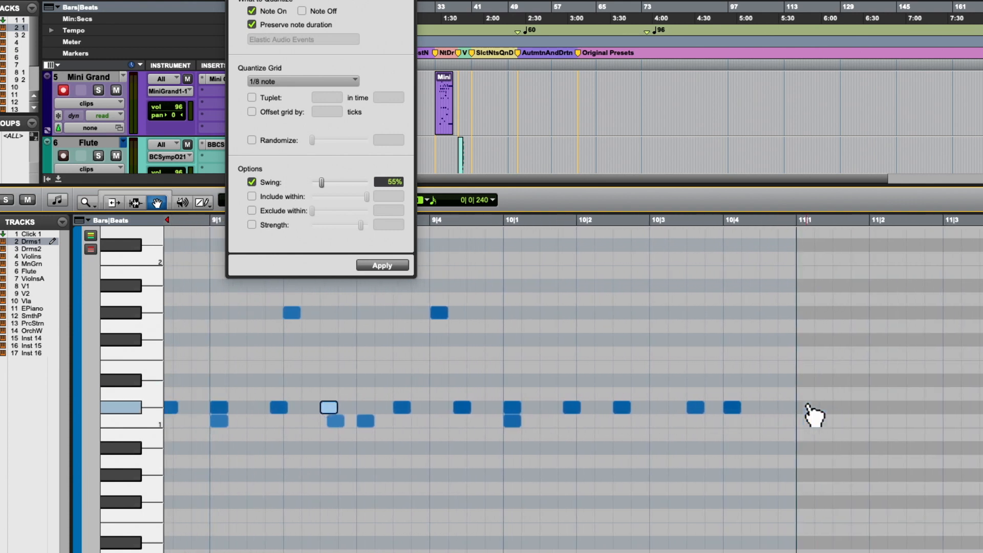
- Quantize the selected middle-row notes to the 1/8 note grid with 58% swing
scroll(813, 413, left, 20)
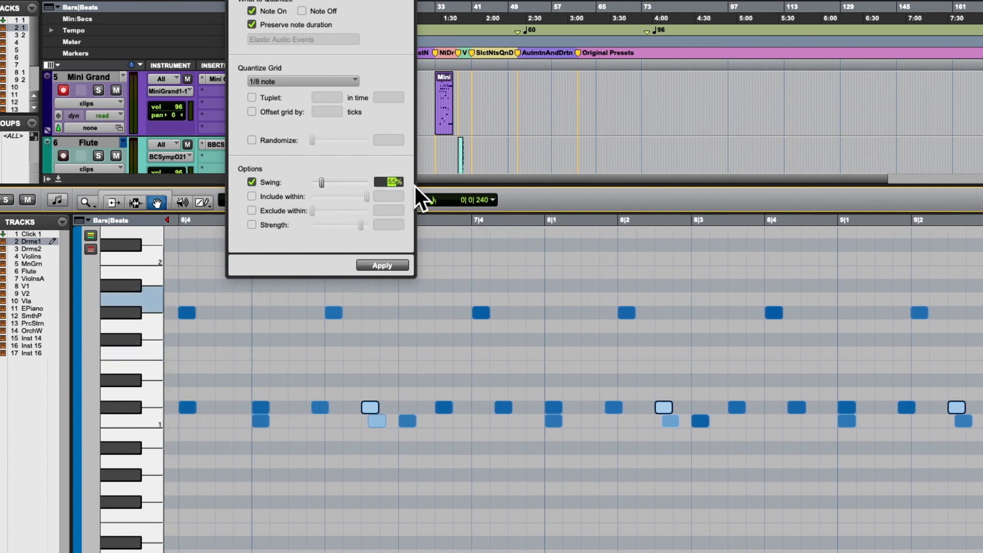
text(58)
key(Return)
key(Return)
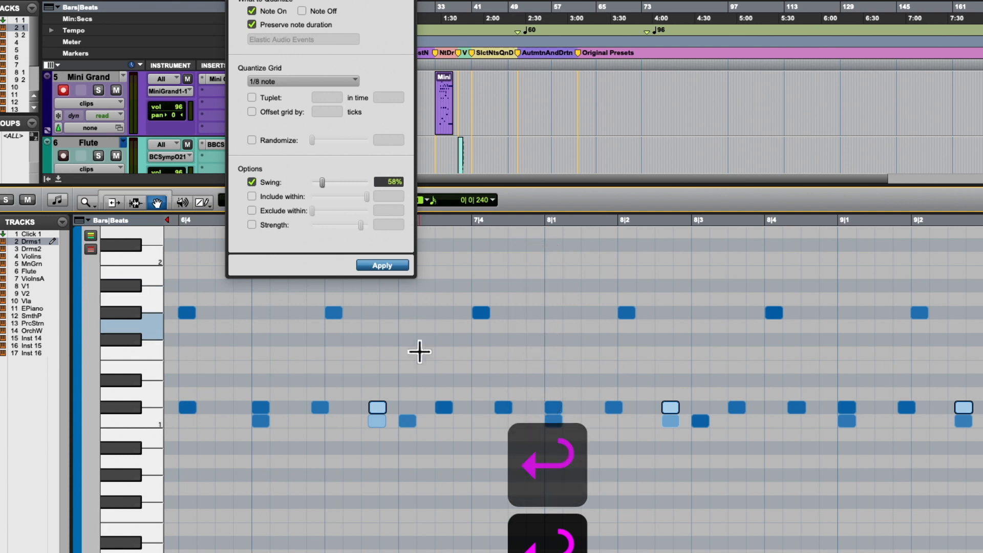
- Examine how the selected middle-row notes line up with the overlapping lowest-row notes in bars 6 to 8
scroll(420, 353, left, 3)
scroll(419, 353, left, 3)
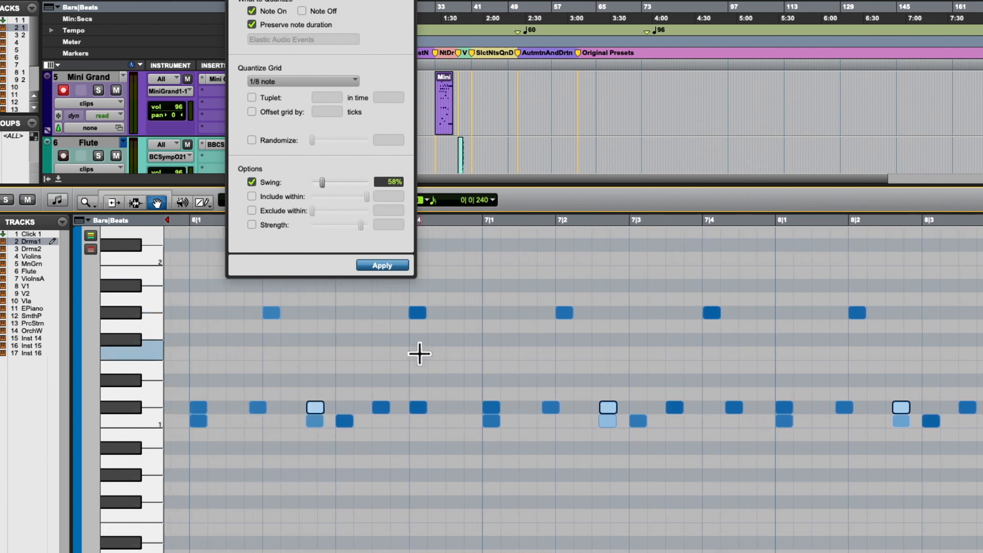
key(t)
key(t)
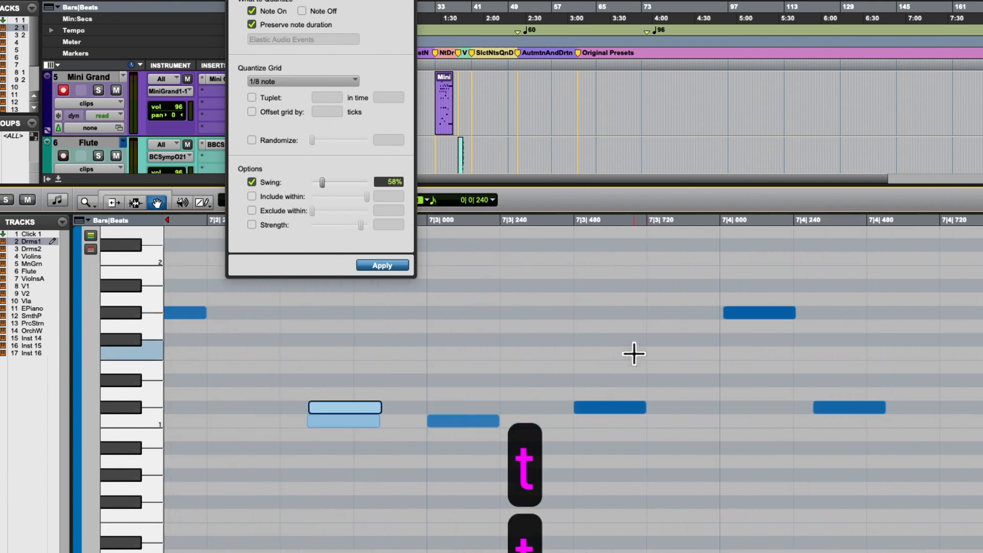
key(t)
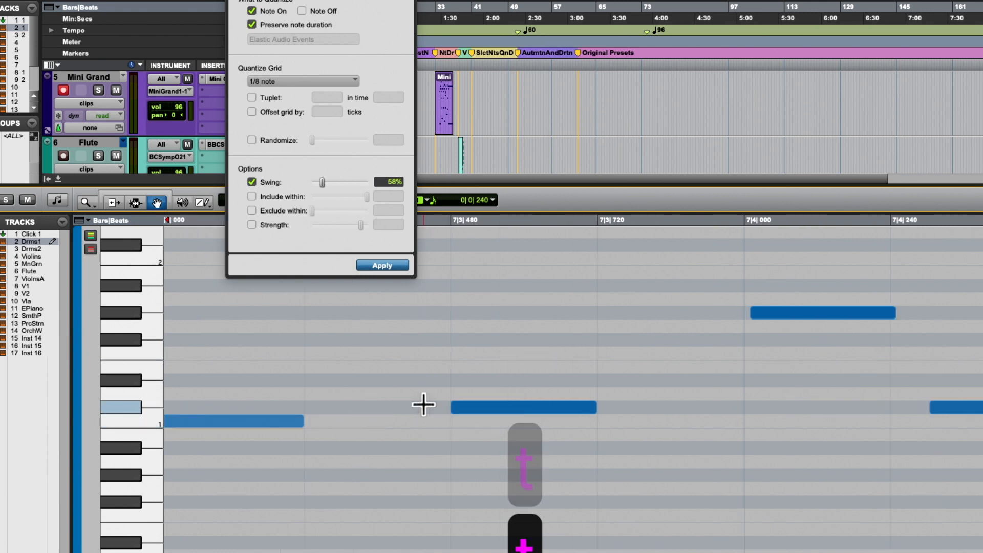
scroll(423, 403, right, 5)
scroll(424, 404, right, 10)
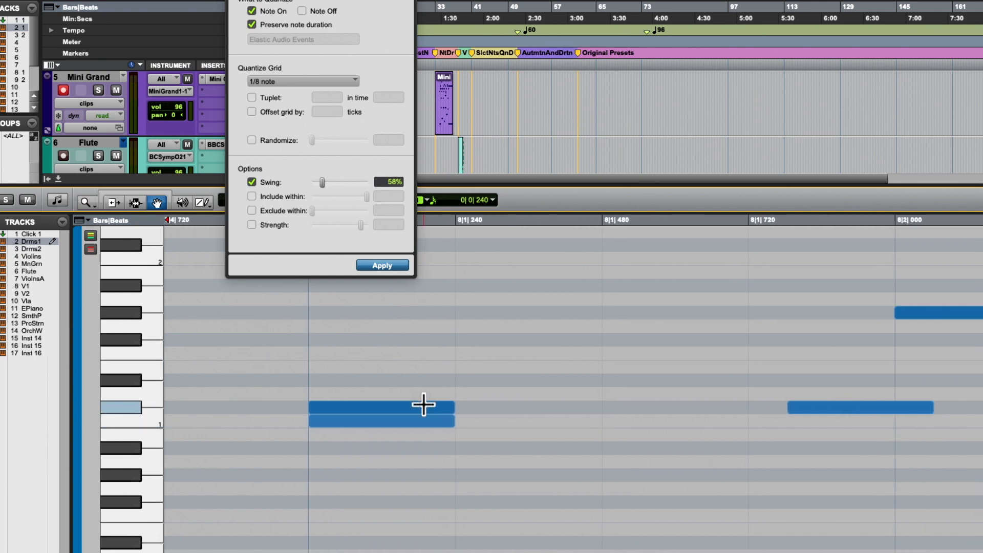
scroll(423, 405, right, 4)
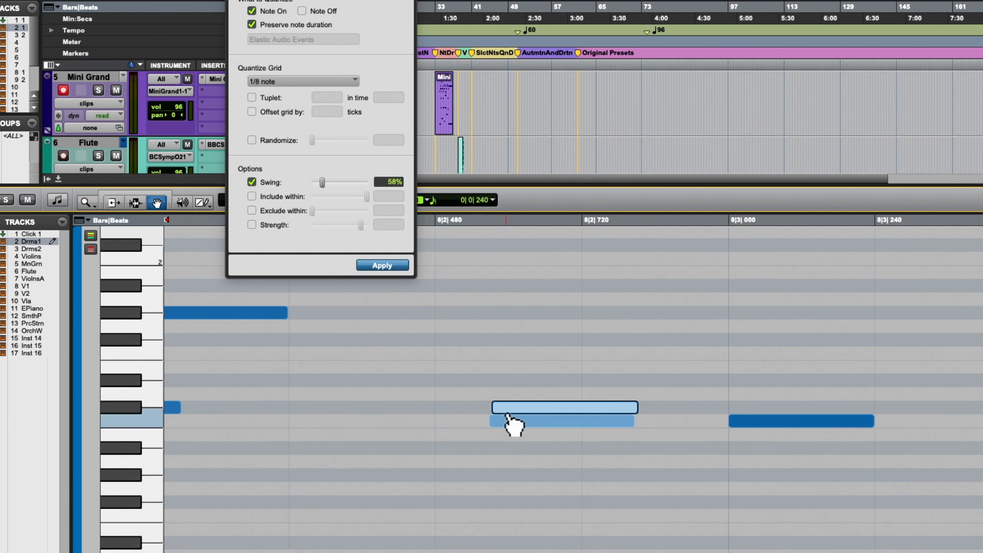
- Play the drums with 58% swing on the selected middle-row notes, and stop playback
key(space)
key(r)
key(r)
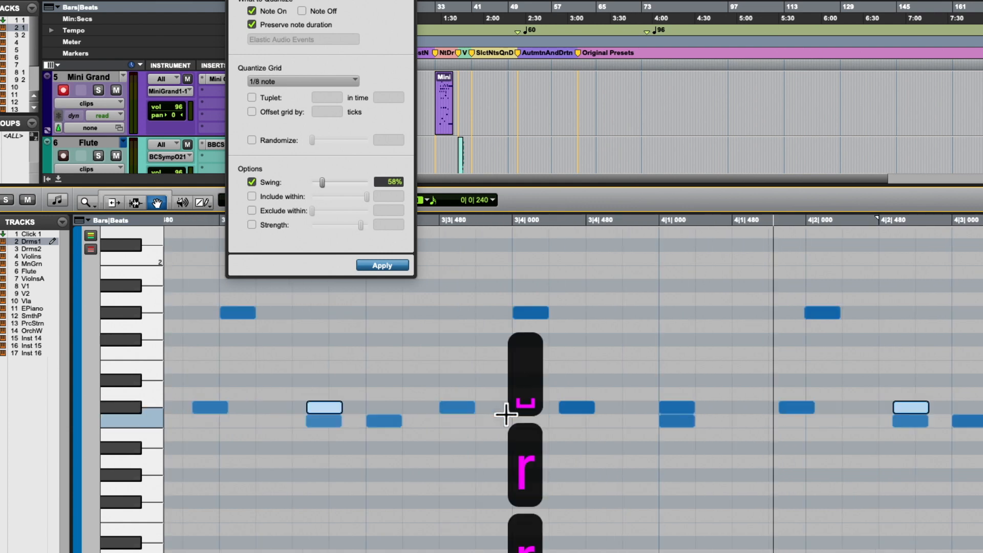
key(r)
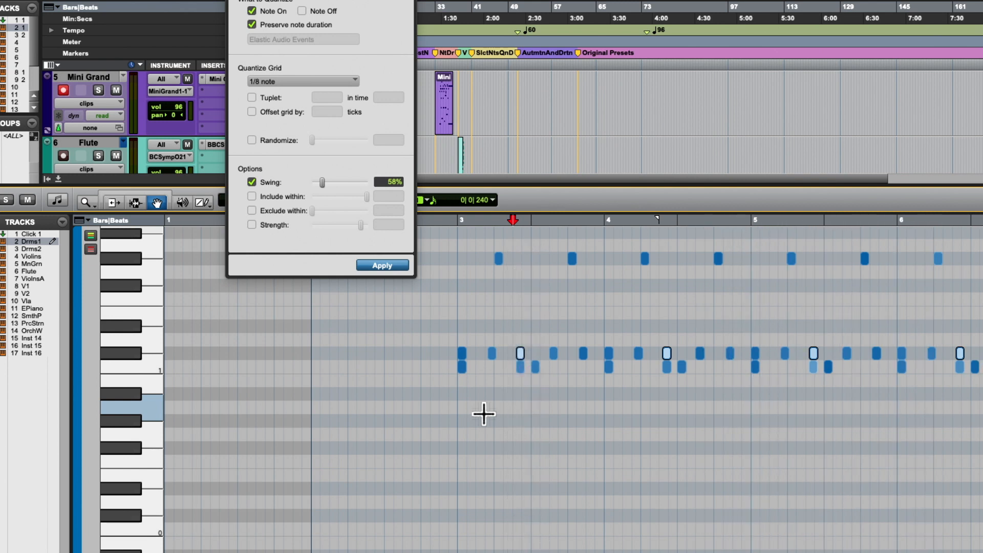
key(space)
- Undo the last two quantizes on the middle and lowest drum rows, and play the restored pattern
key(super+z)
key(super+z)
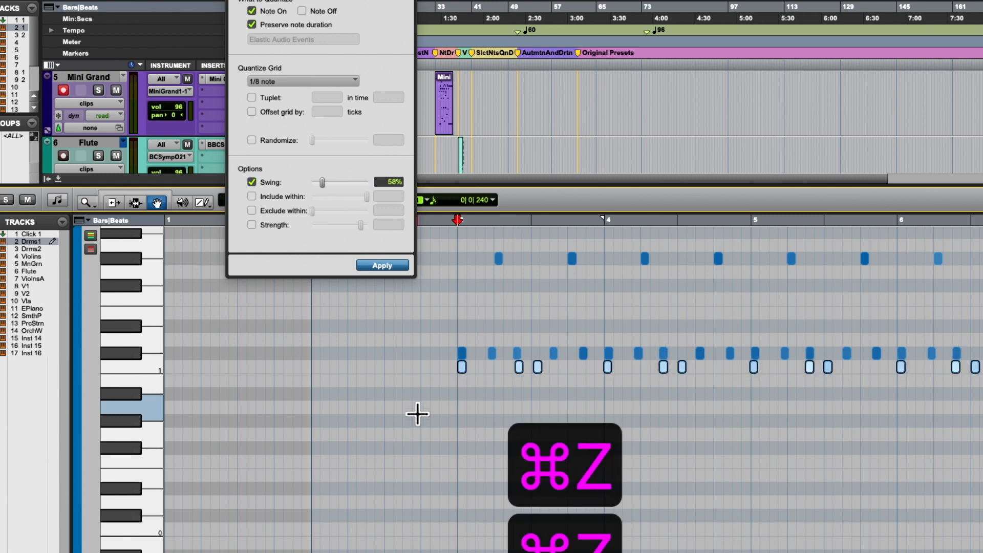
key(space)
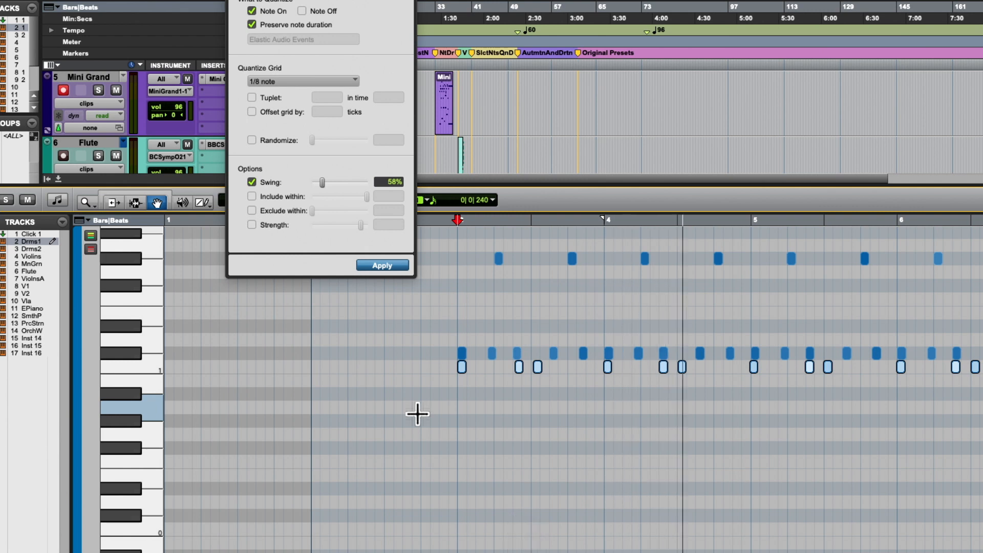
key(space)
- Select all notes of the highest drum row by pitch
scroll(420, 413, right, 2)
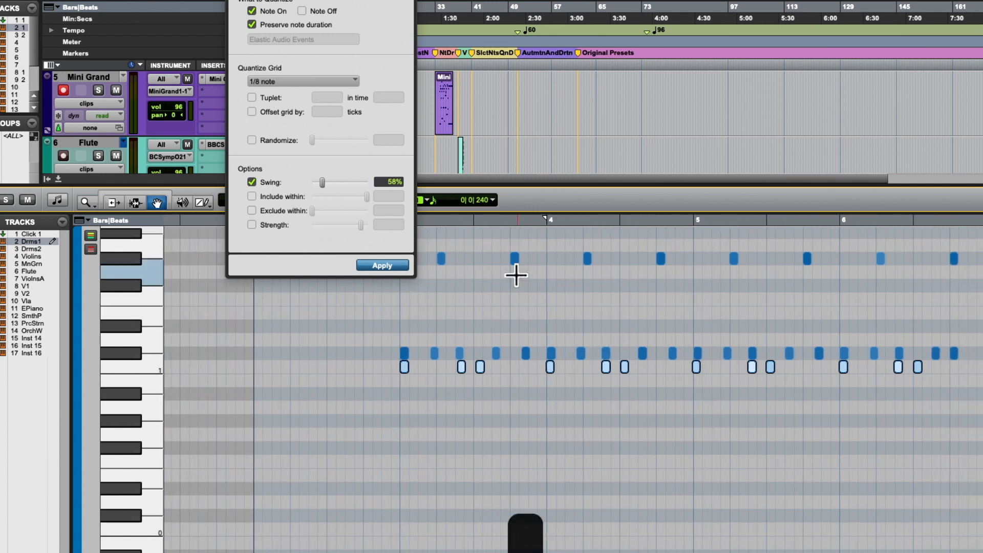
key(t)
scroll(476, 285, right, 5)
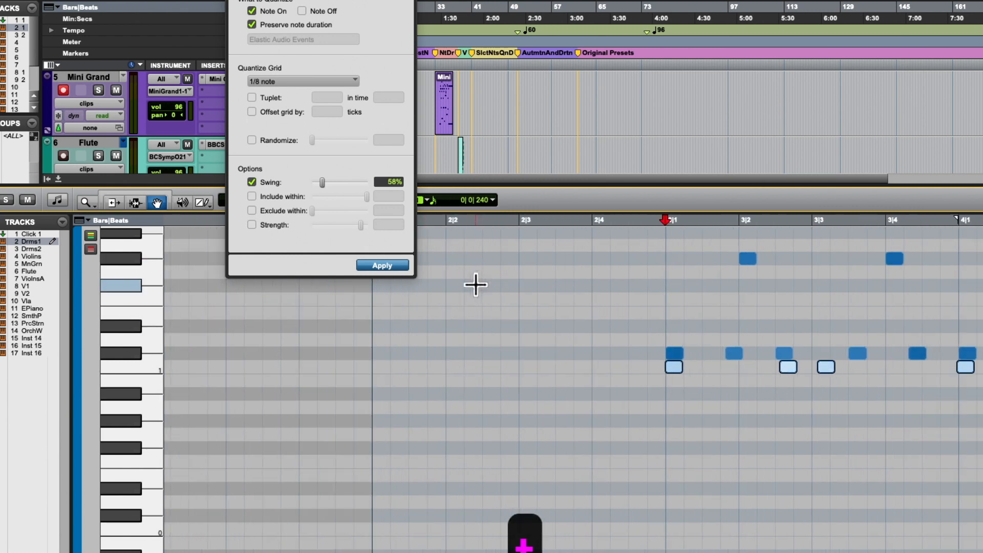
scroll(476, 285, right, 1)
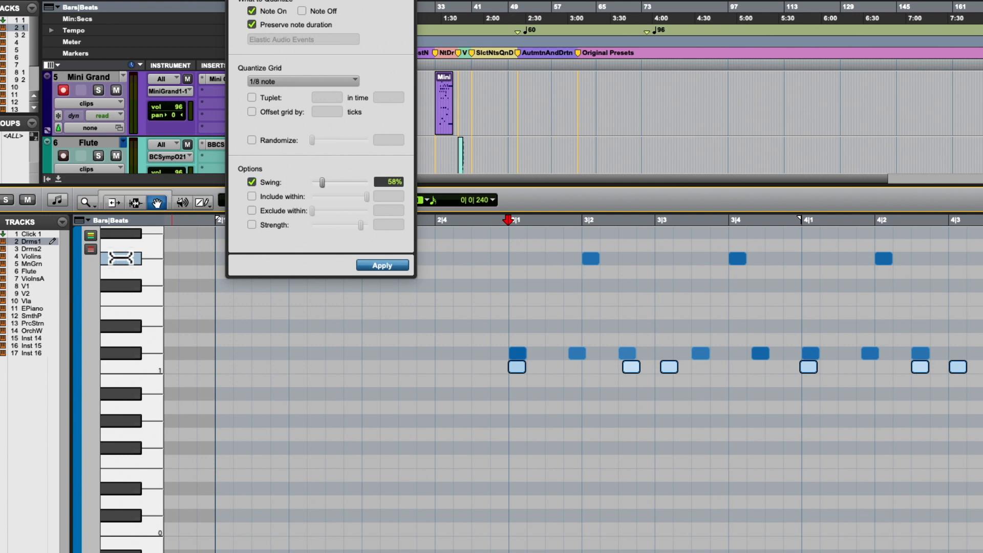
click(120, 258)
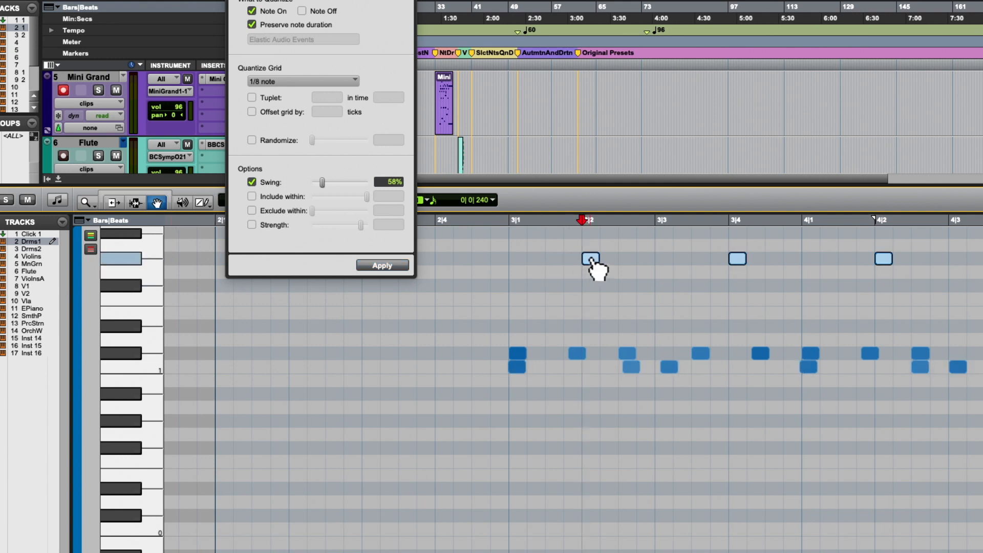
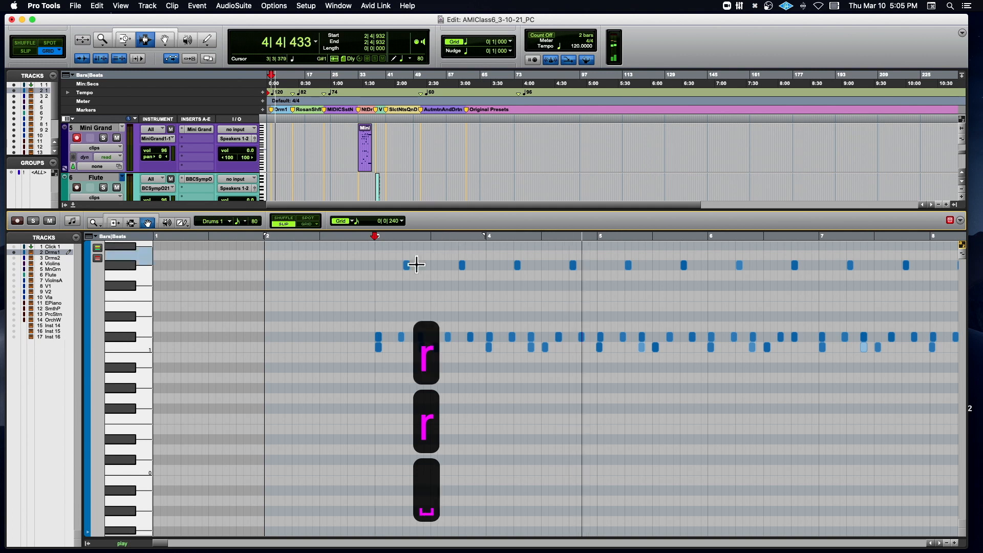
- Reselect every highest-row drum note by its piano key and look over the nudge value choices of the main edit window
click(131, 265)
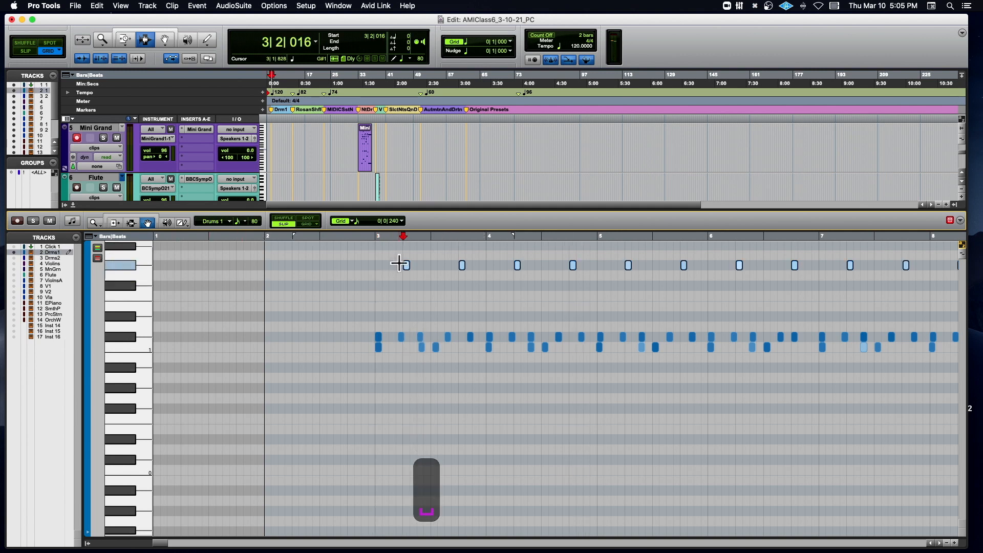
key(t)
key(t)
scroll(405, 264, right, 3)
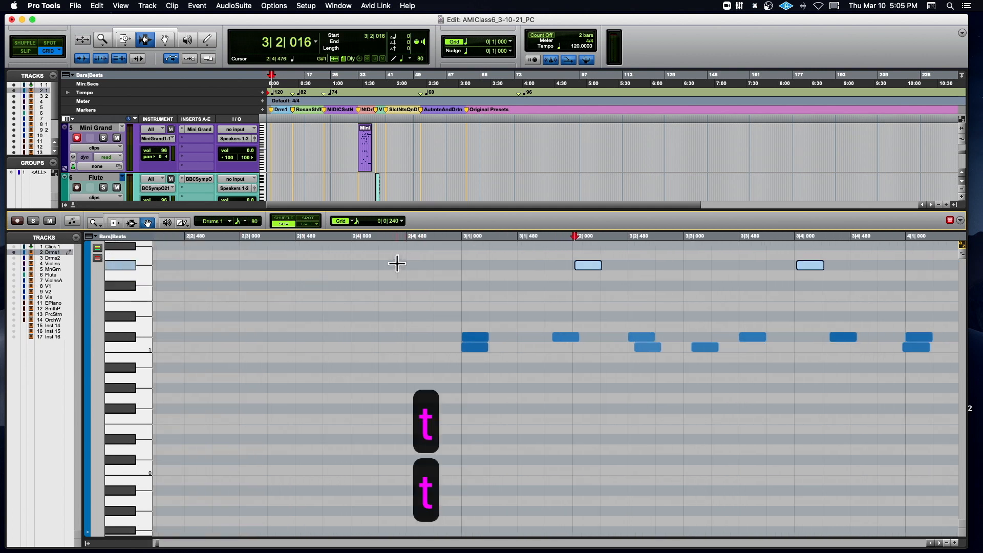
click(511, 51)
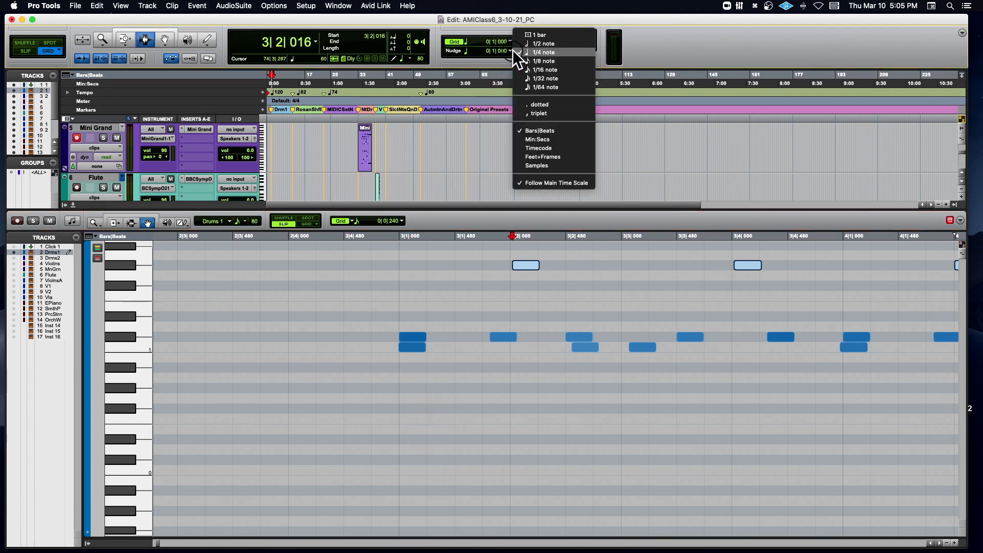
click(401, 227)
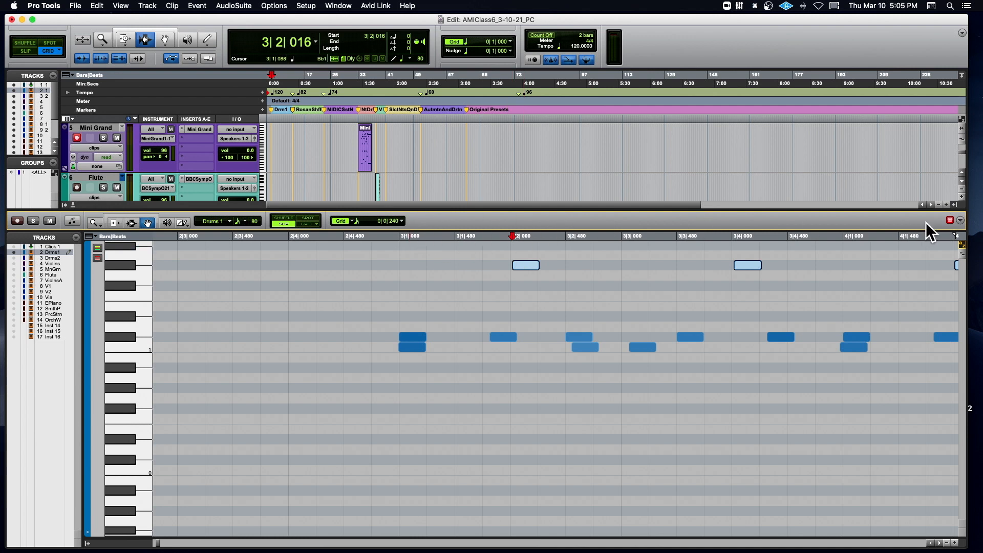
- Show the expanded grid and nudge display in the MIDI editor and hide its expanded edit tools
click(960, 221)
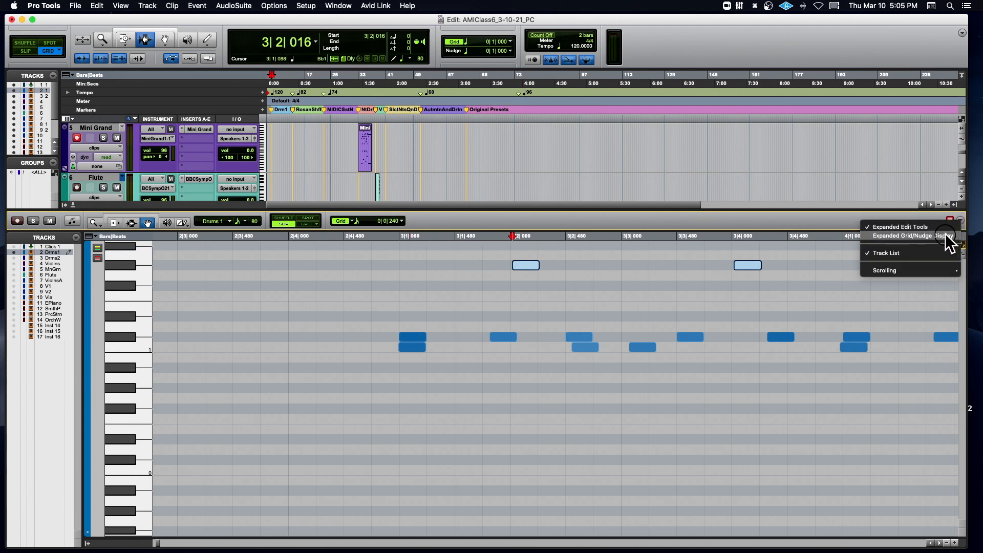
click(945, 235)
click(960, 221)
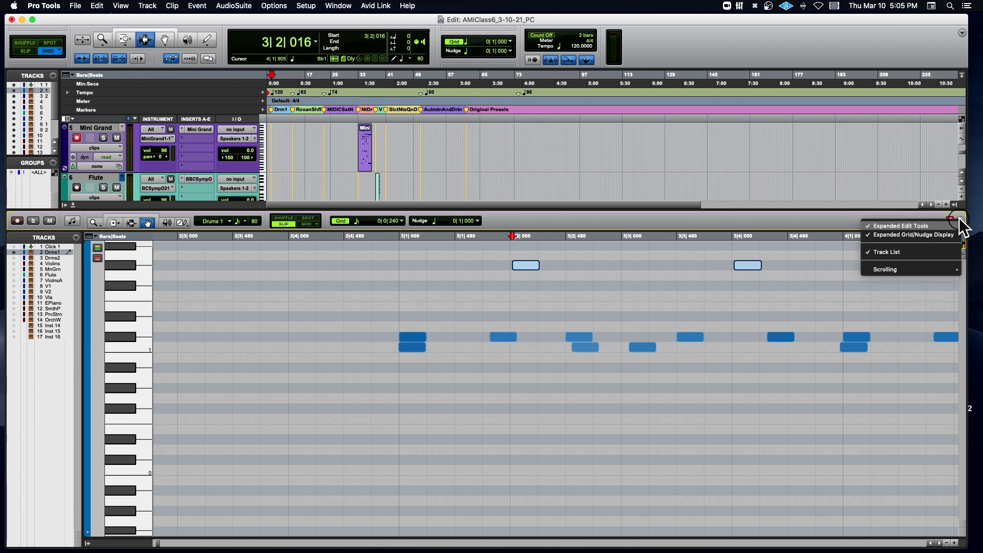
click(876, 235)
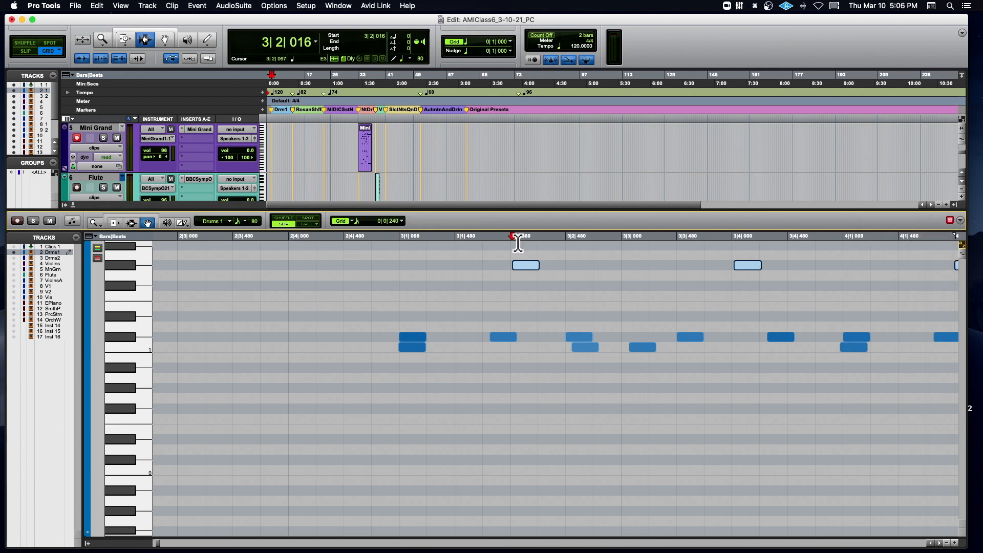
click(947, 224)
click(947, 226)
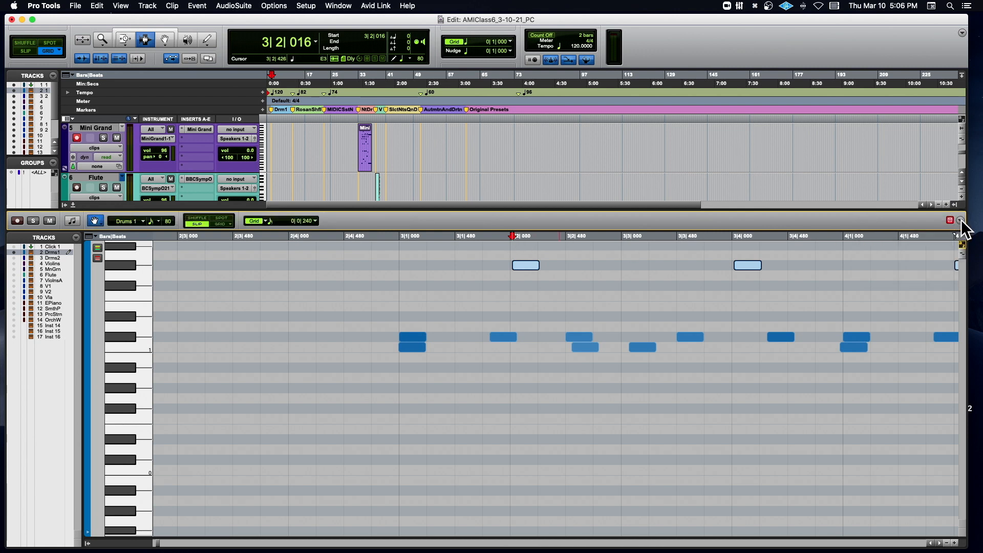
click(961, 221)
click(932, 235)
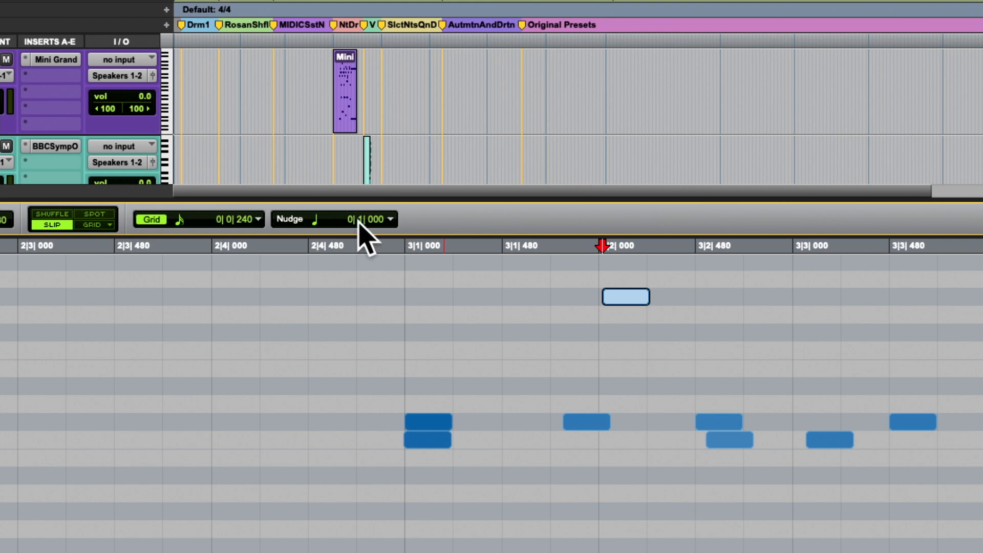
- Try nudging the selected notes a quarter note later and back, and set the MIDI editor's nudge value to 10 msec
key(plus)
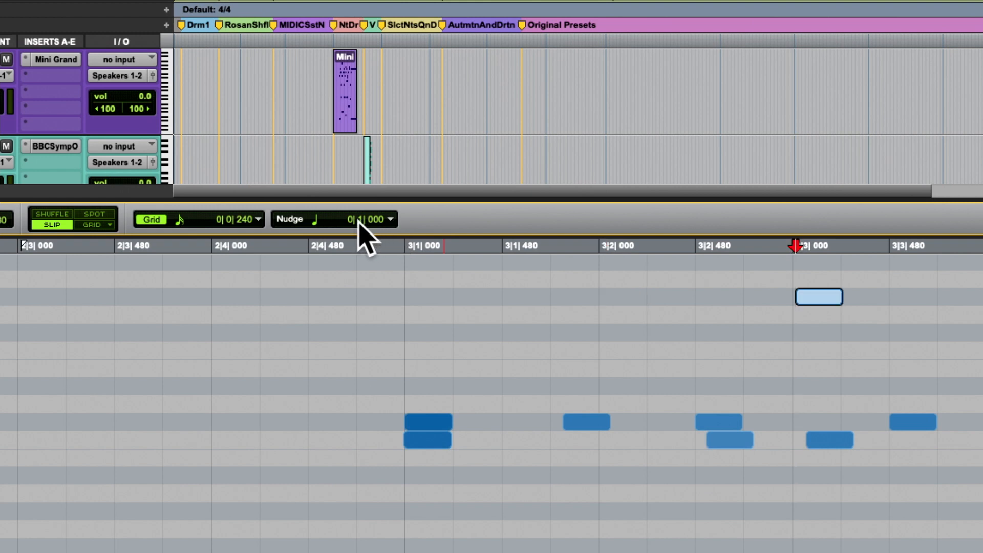
key(minus)
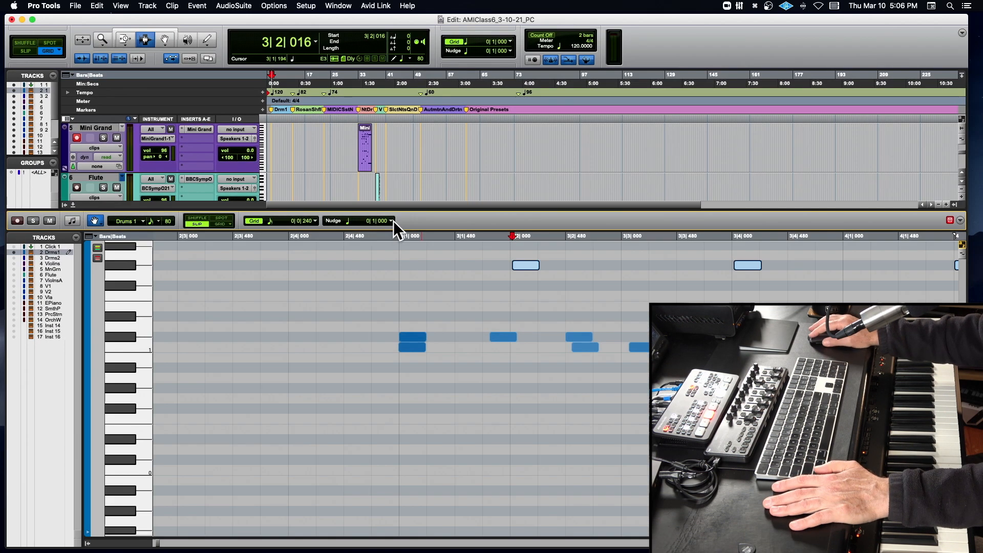
click(383, 219)
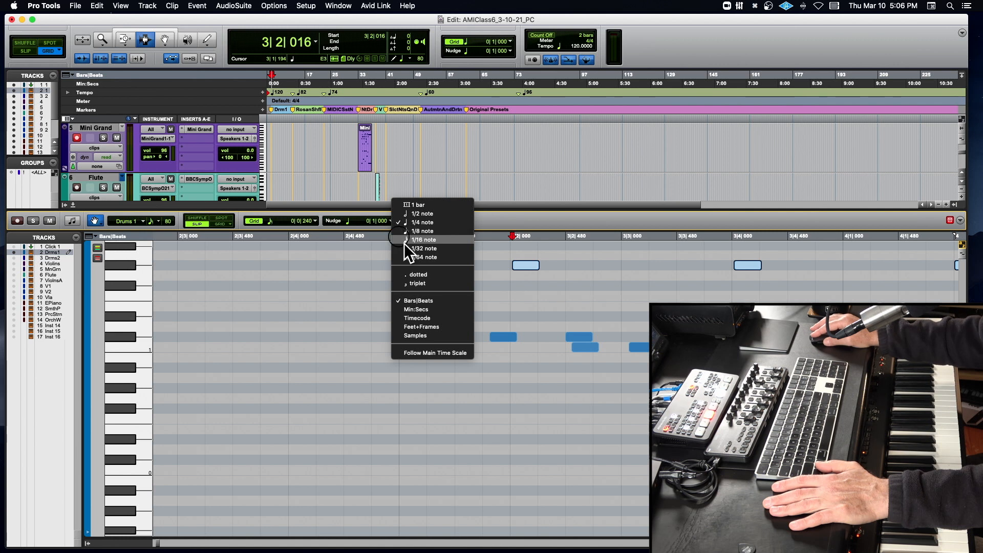
click(439, 307)
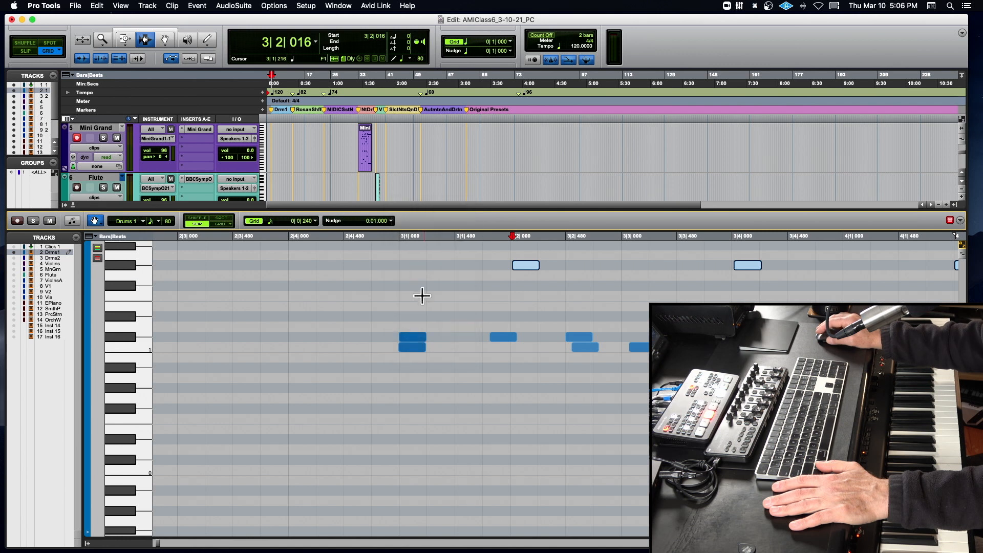
click(391, 220)
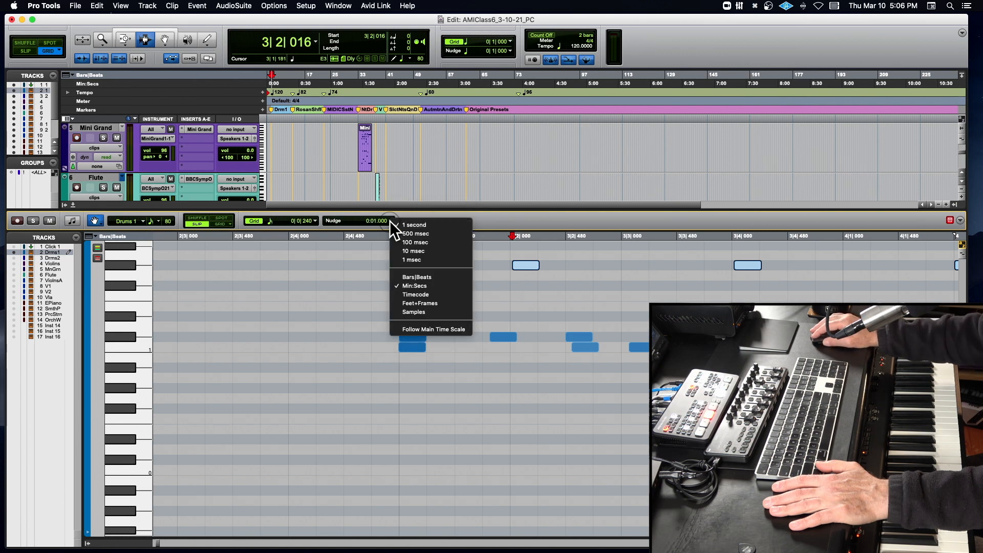
click(435, 249)
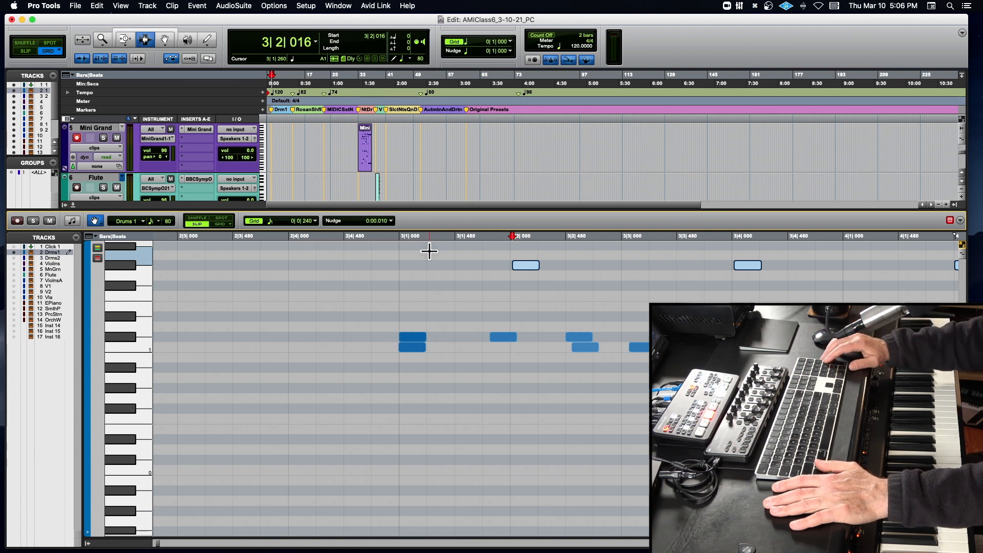
- Nudge the selected highest-row notes forward and back in 10 msec steps, ending one step later than where they started
key(KP_Add)
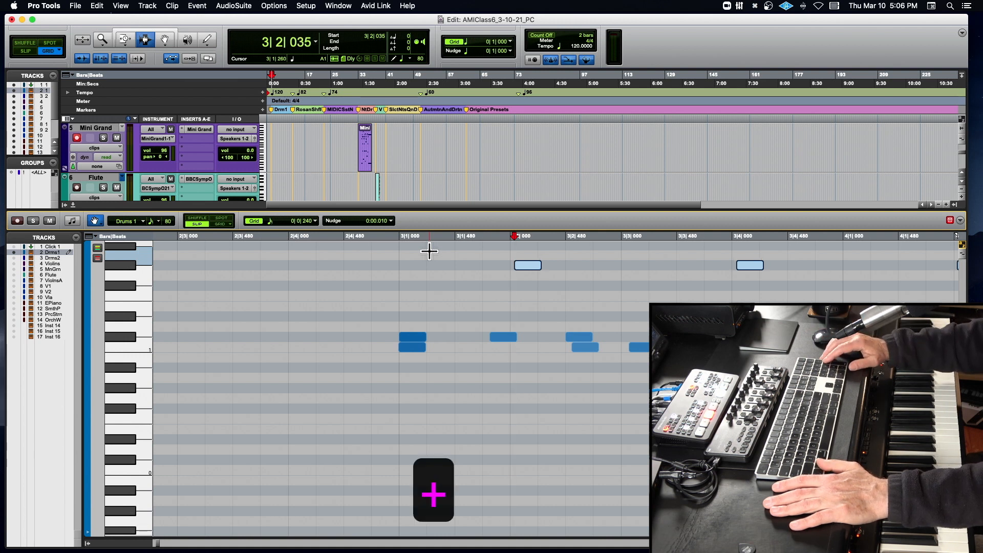
key(t)
key(t)
key(KP_Subtract)
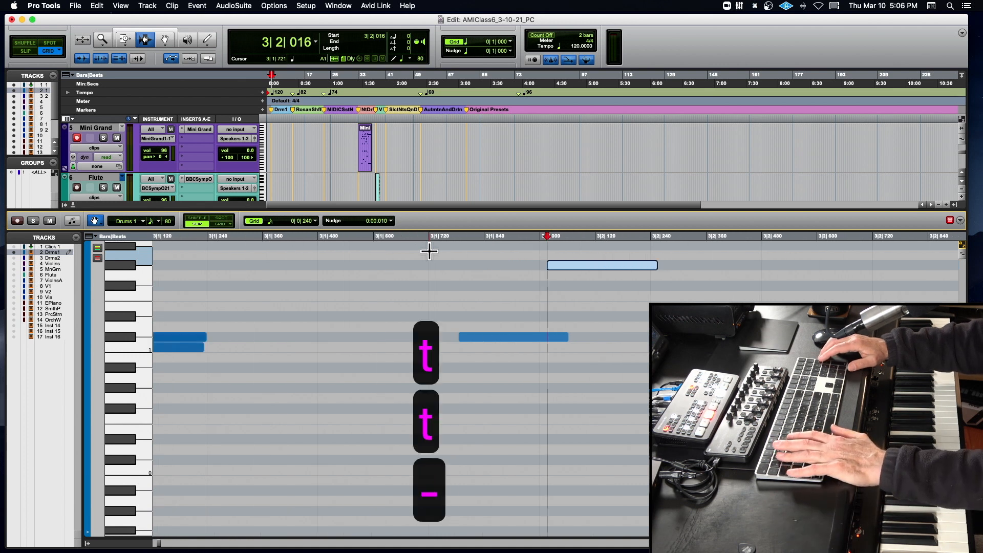
key(KP_Add)
key(KP_Add)
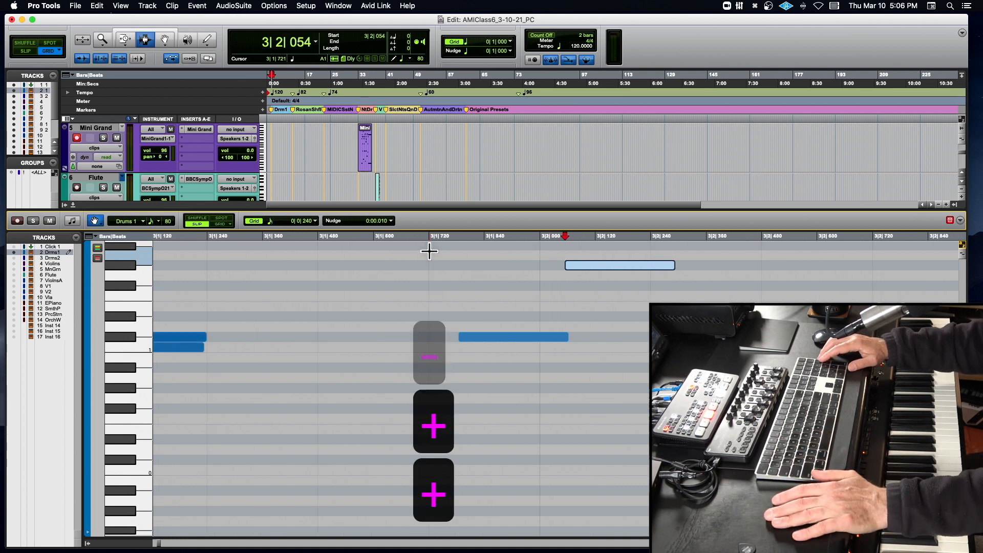
key(KP_Subtract)
key(KP_Subtract)
key(KP_Add)
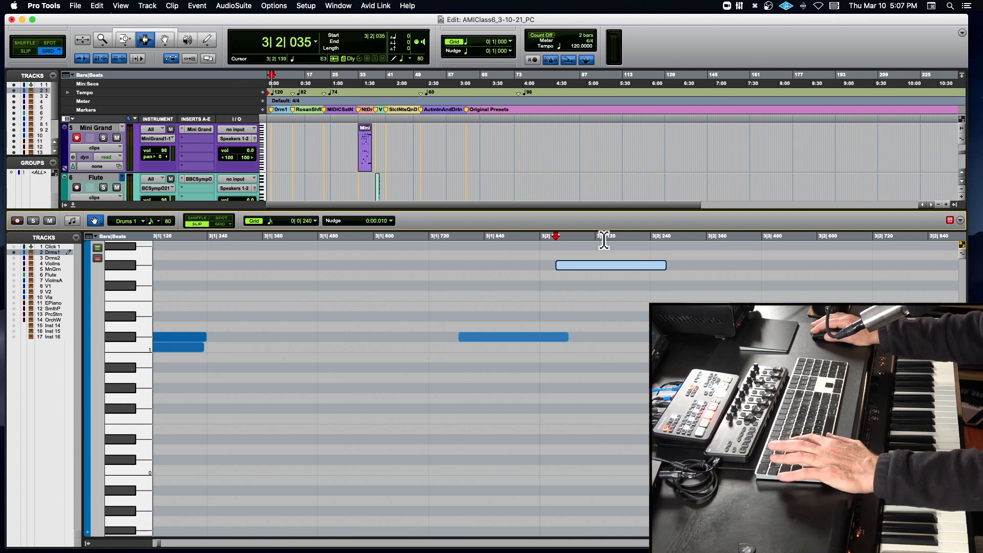
- Play the drums from just before bar 3 with the delayed highest-row notes, and stop playback
key(r)
key(r)
key(r)
click(477, 245)
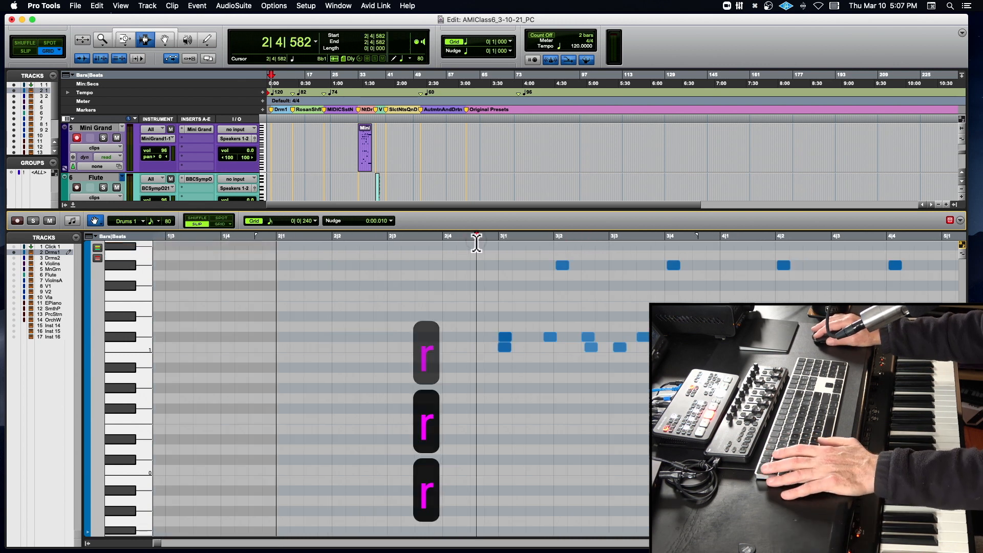
key(space)
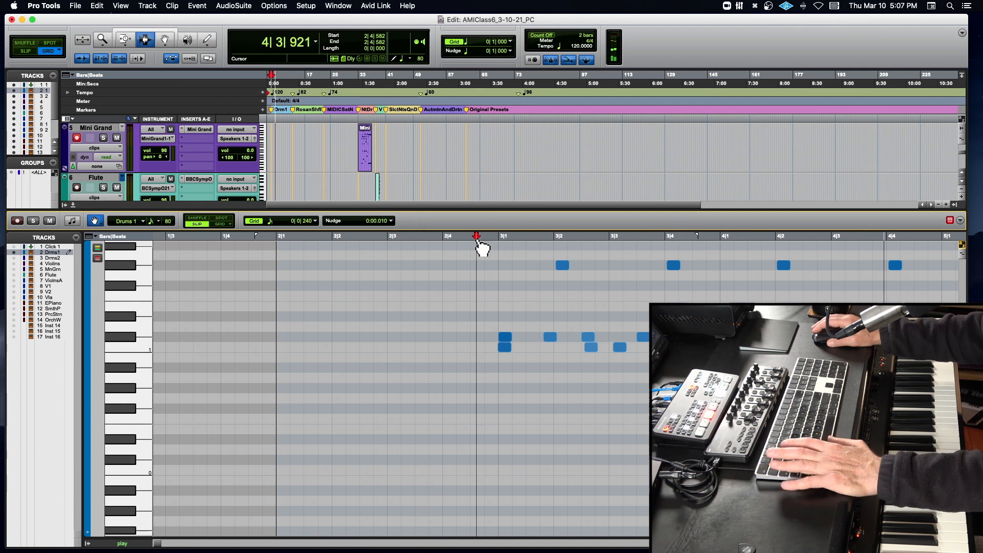
key(r)
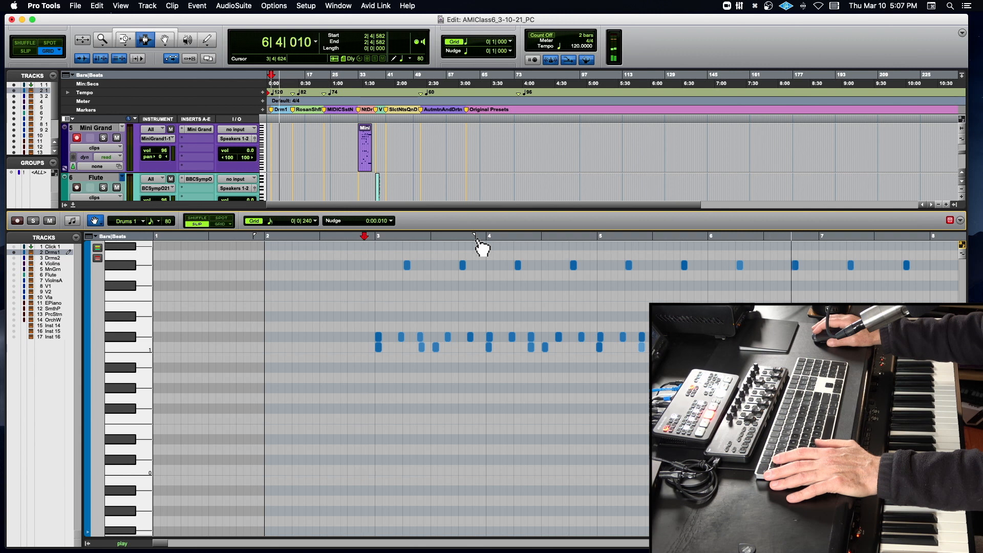
key(space)
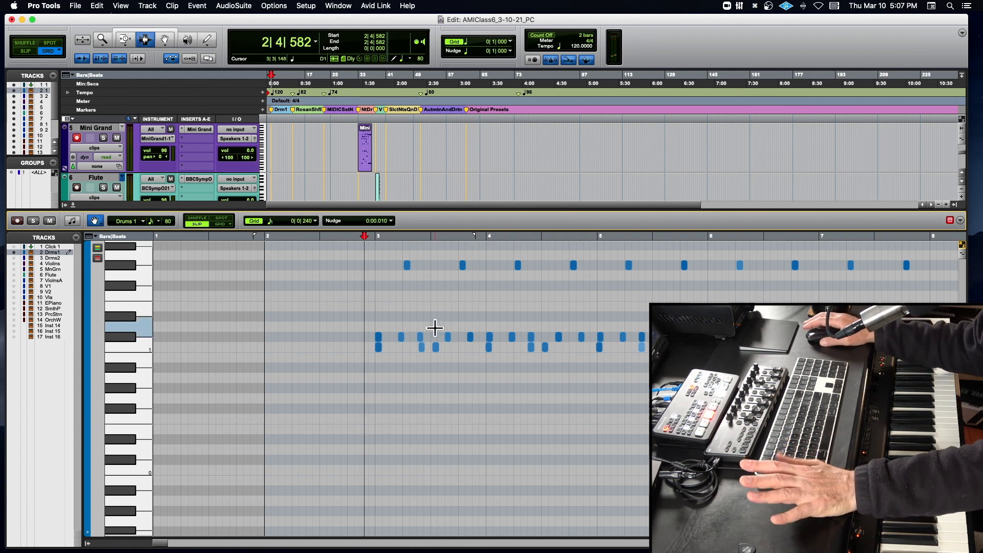
- Select all notes of the middle and highest drum rows and mute them
scroll(379, 328, right, 1)
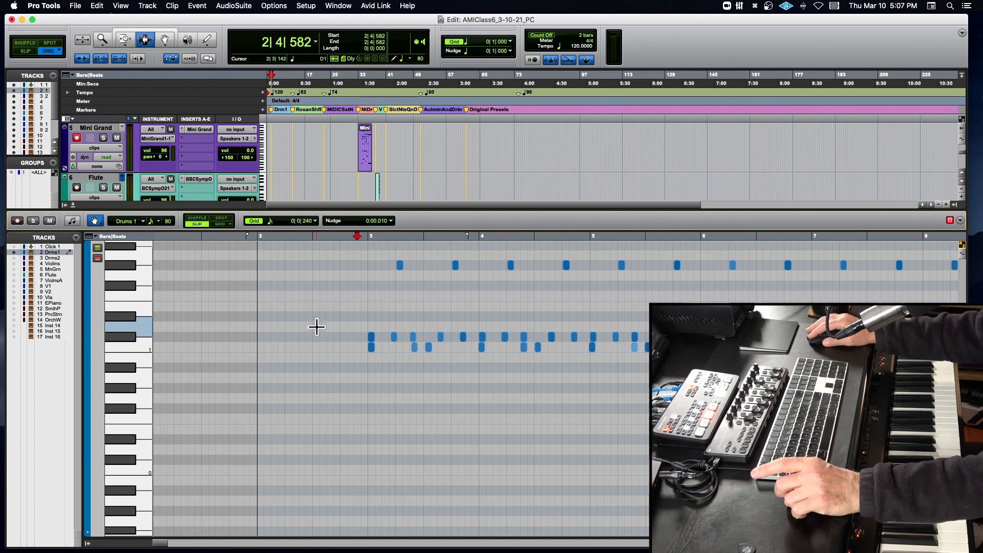
scroll(317, 327, right, 2)
click(124, 336)
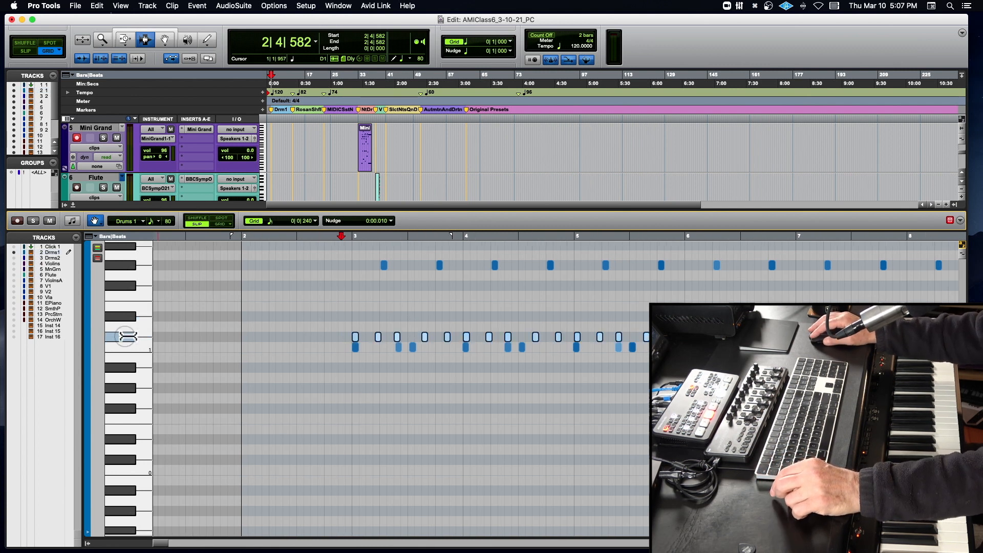
drag(125, 337, 131, 259)
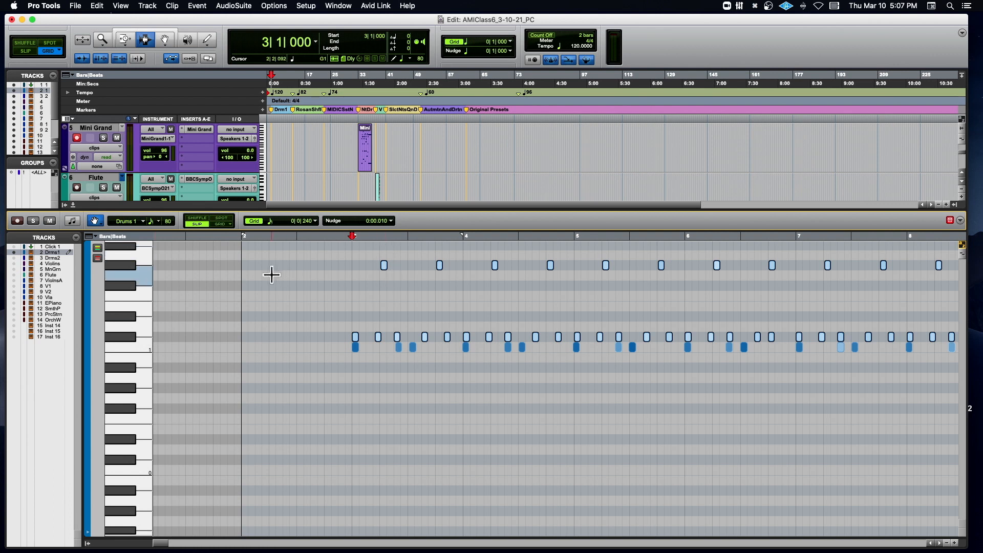
key(super+m)
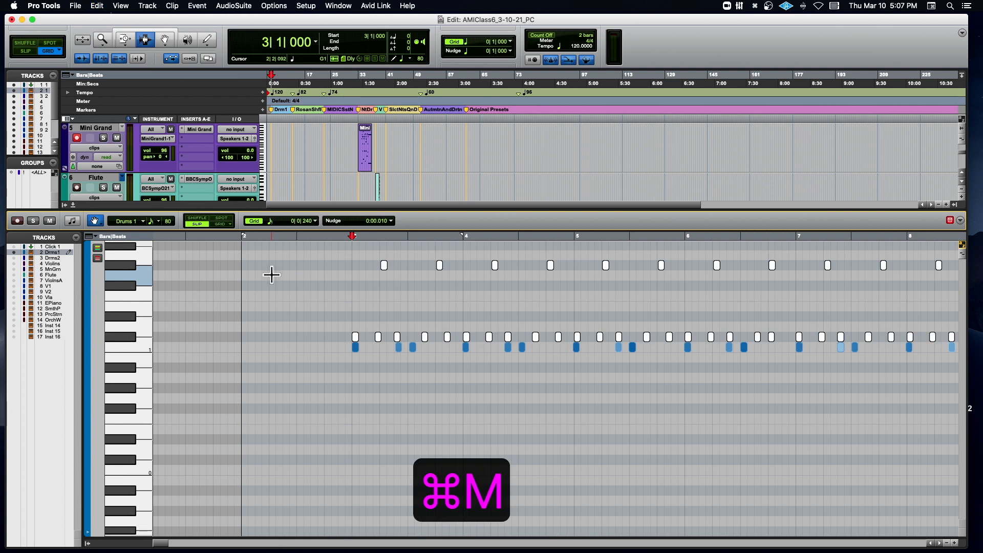
- Audition the unmuted lowest drum row on its own from just before bar 3, and stop playback
key(space)
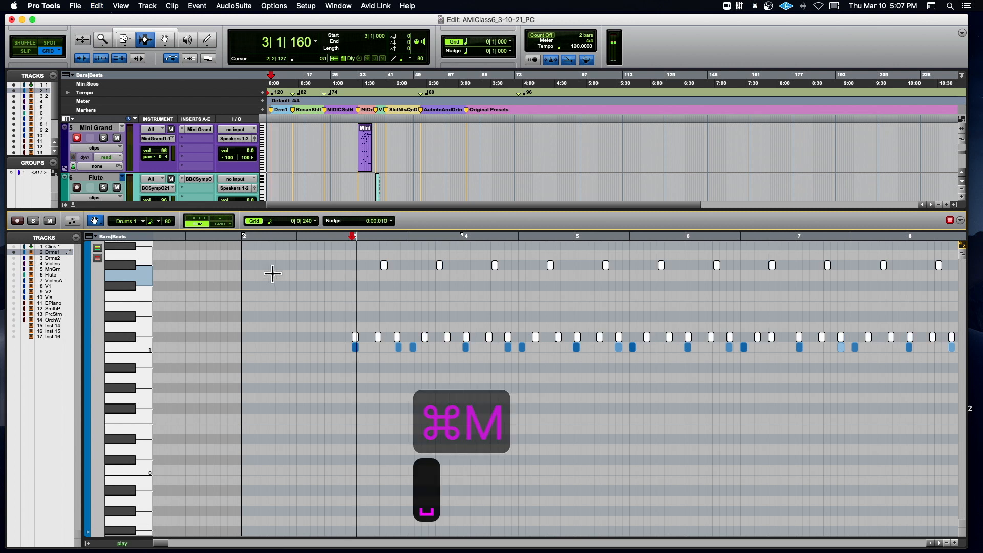
click(336, 237)
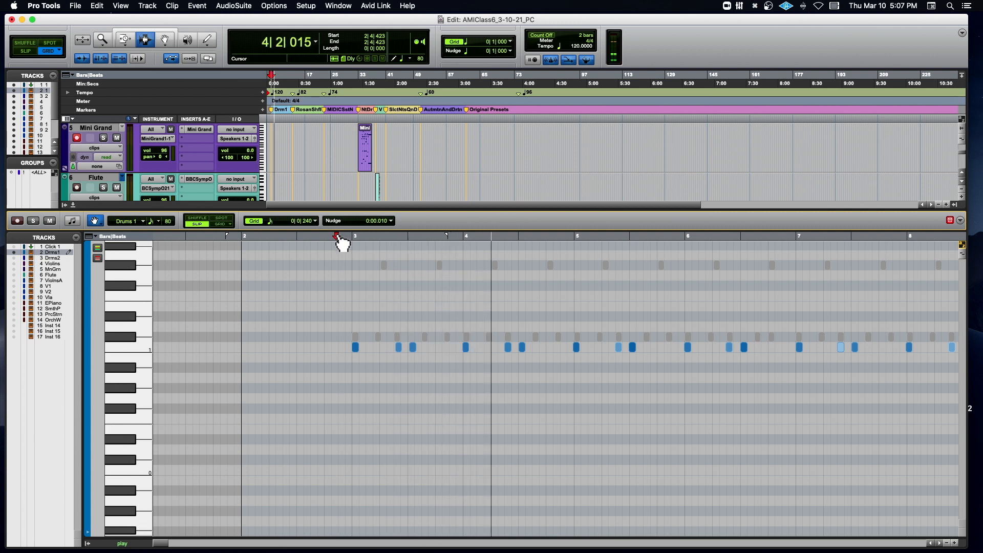
key(space)
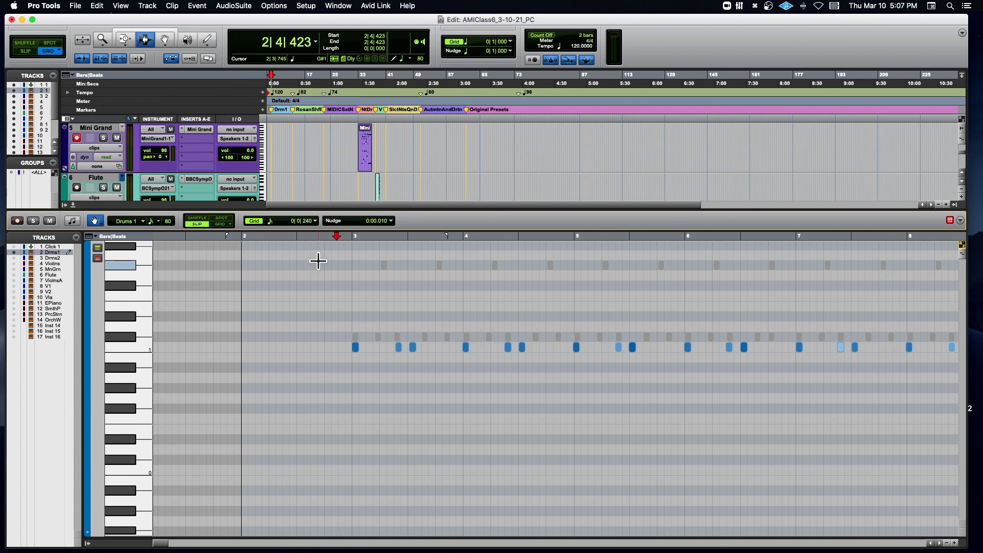
- Add a tempo change of 144 BPM at location 1|1|000
scroll(356, 233, right, 1)
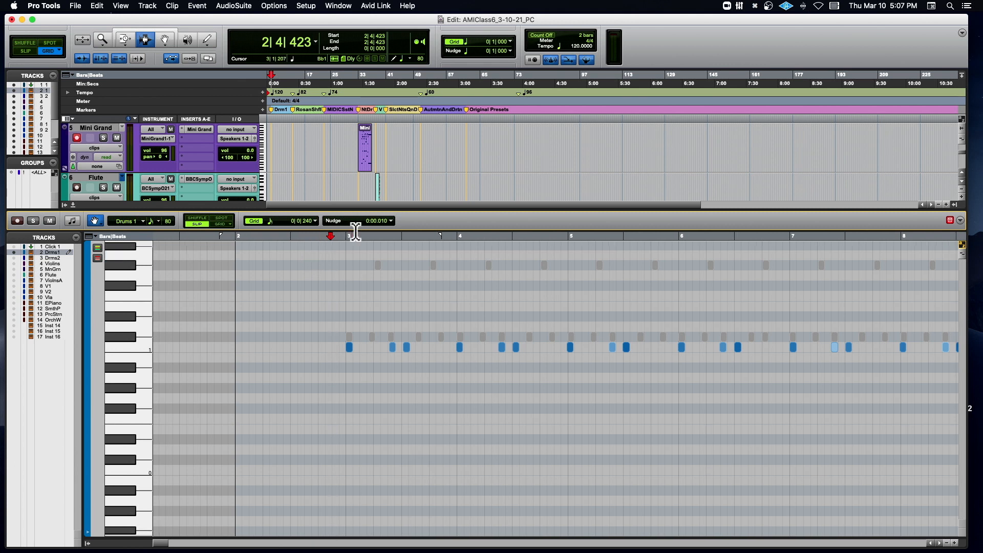
click(262, 92)
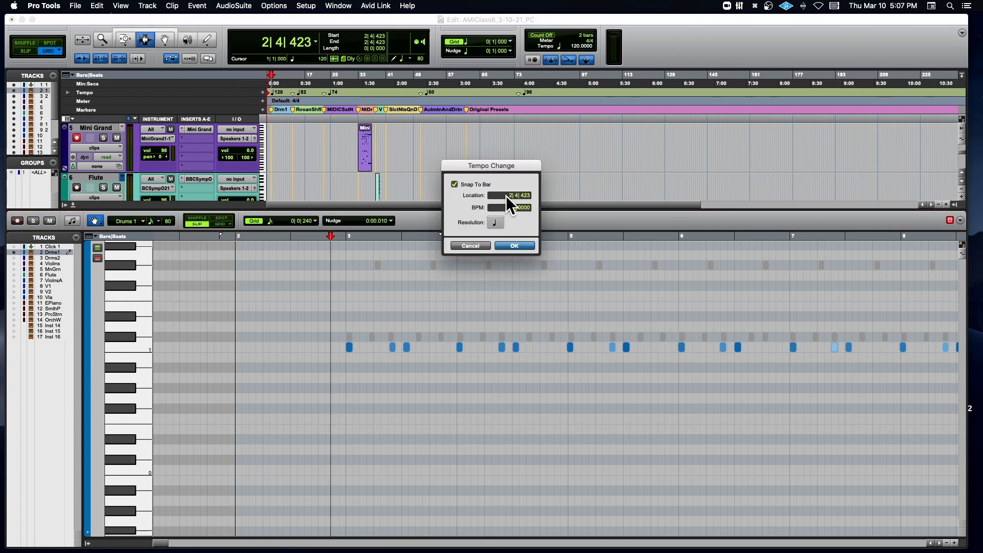
text(1| 1| 000)
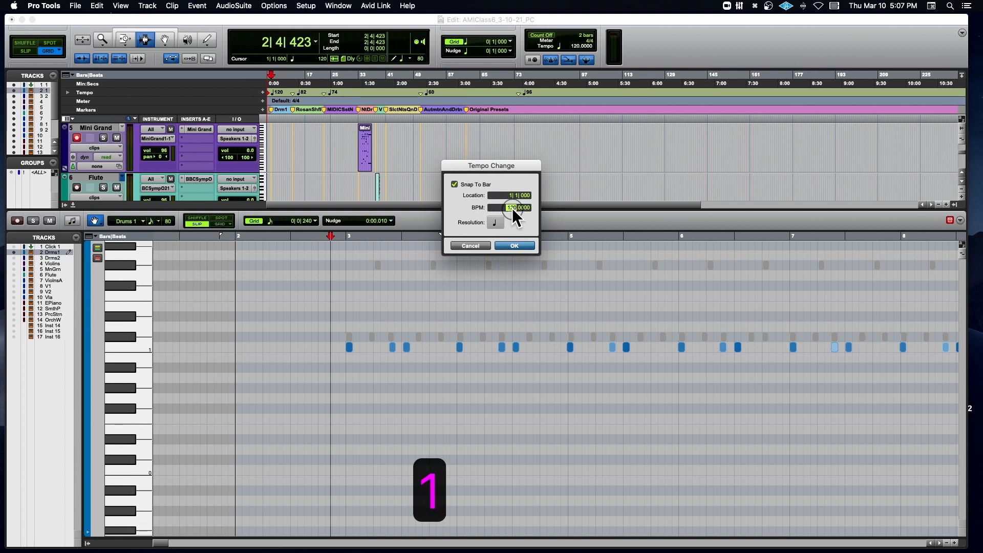
text(144)
key(Return)
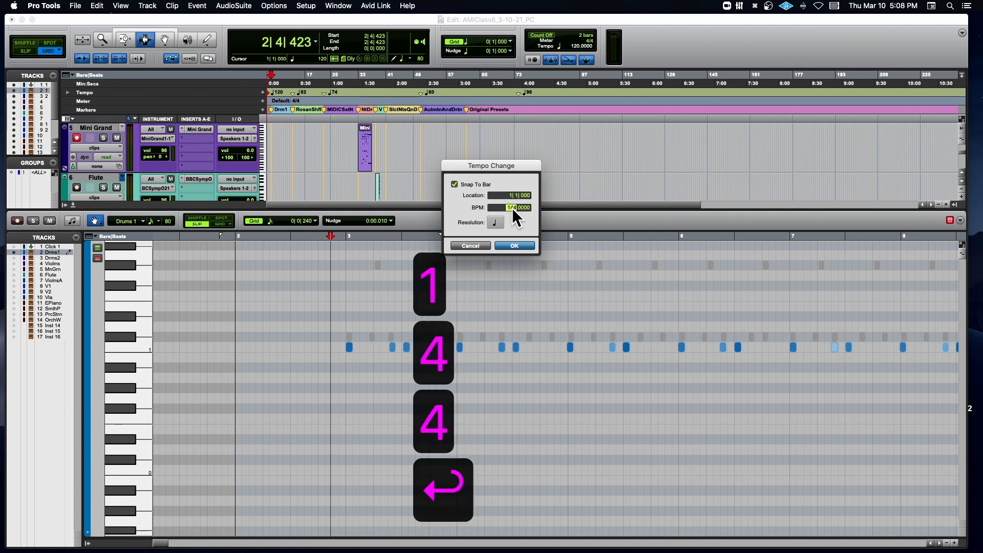
- Audition the lowest drum row at 144 BPM from just before bar 3, and stop playback
click(374, 237)
key(space)
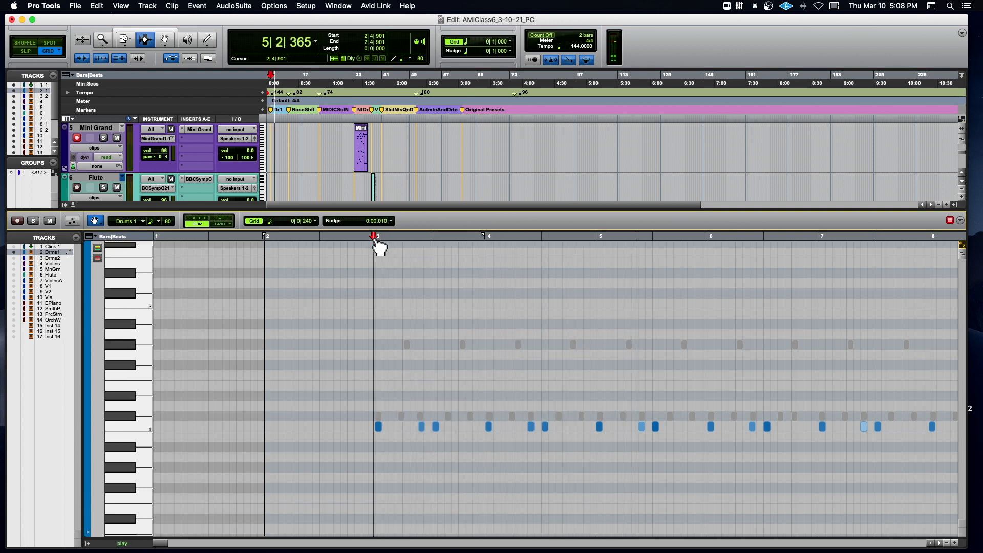
key(space)
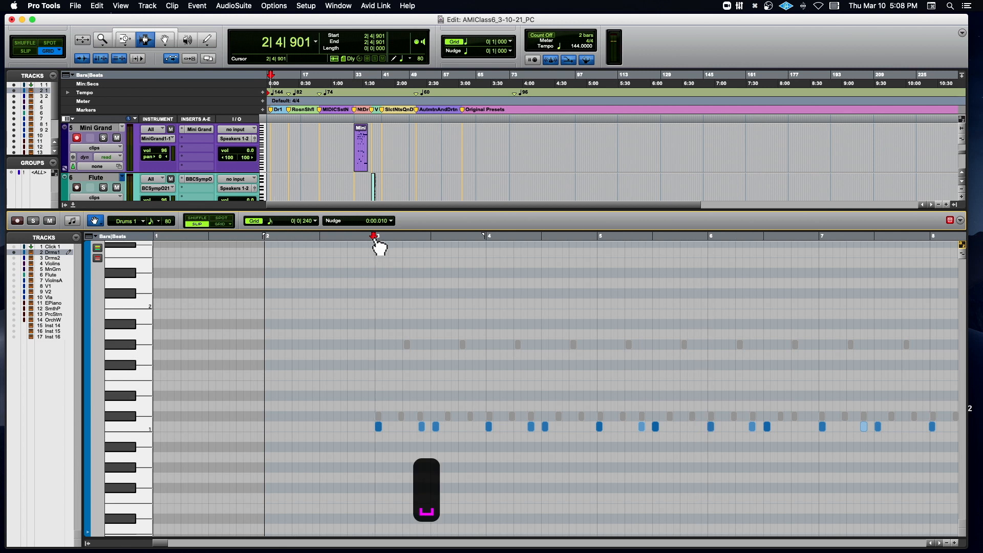
- Raise the velocities of the lowest-row notes at 3|2|533 and 3|3|068 to about 85 and 107
key(t)
key(t)
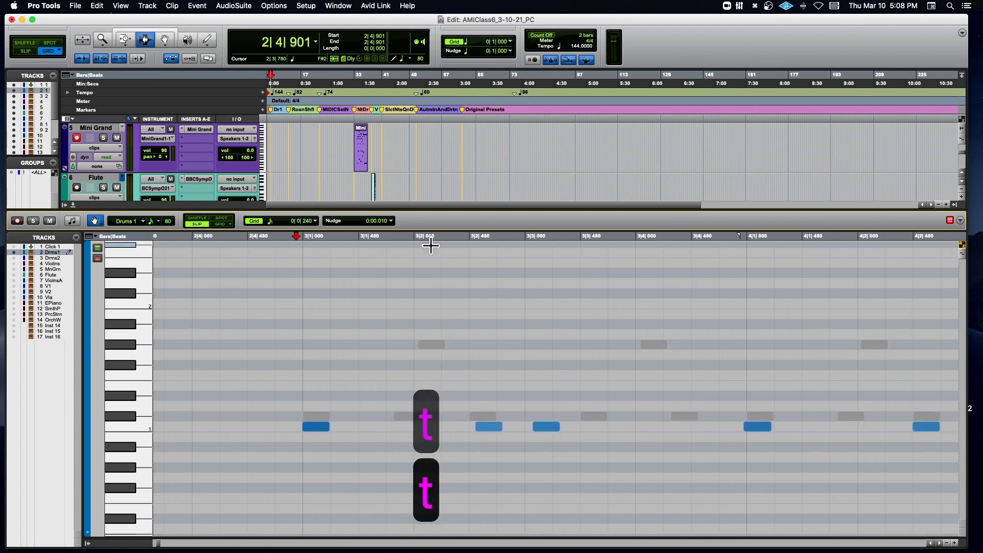
scroll(431, 246, right, 1)
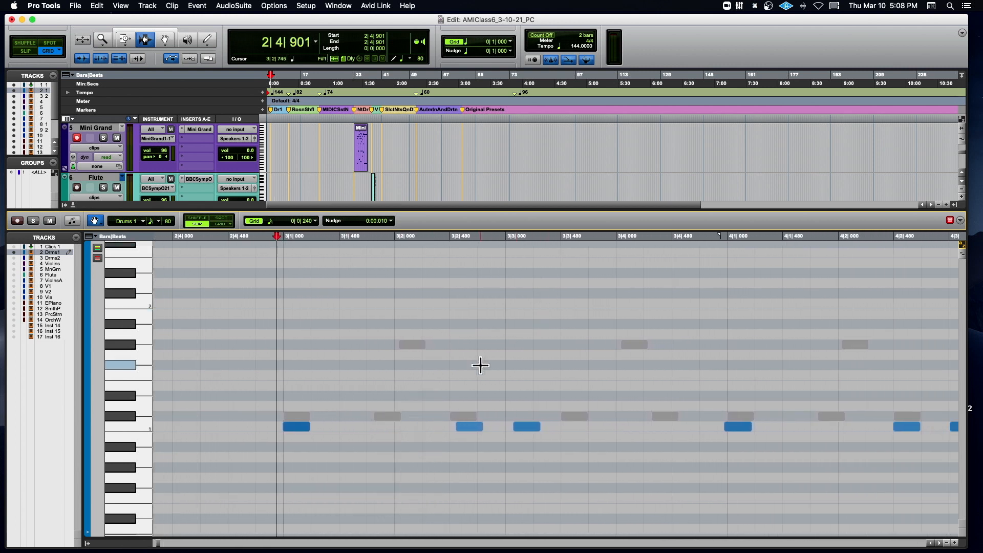
click(475, 431)
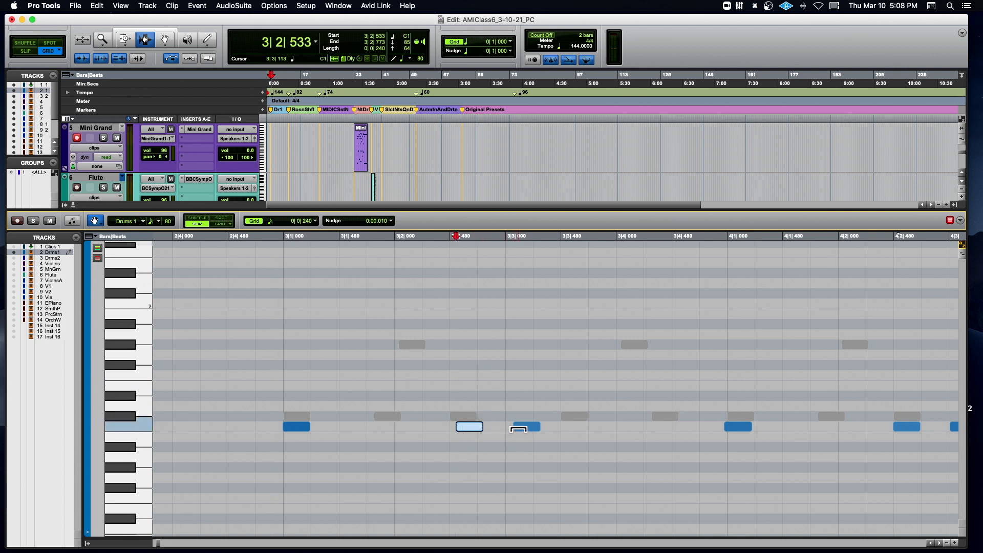
click(520, 425)
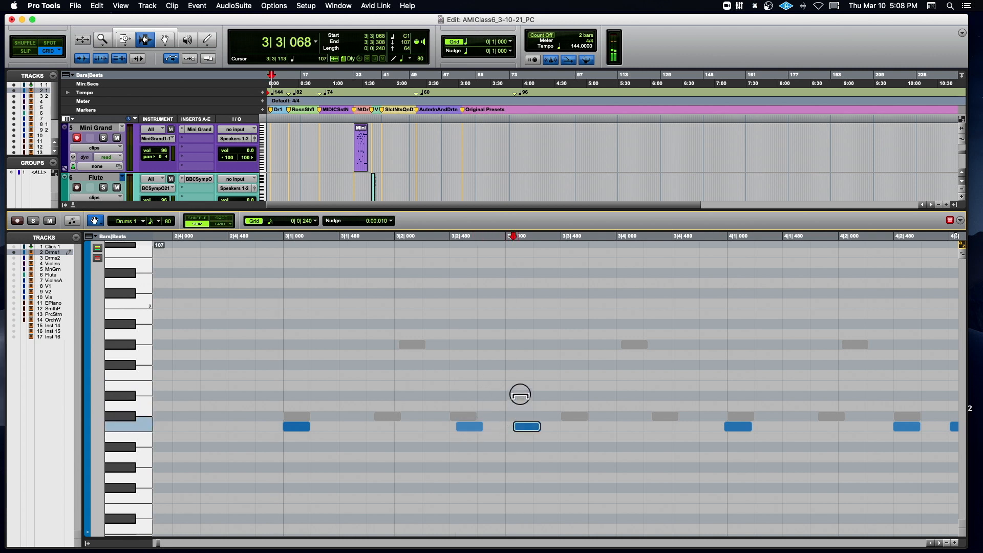
- Audition from just before bars 3 and 5, raising the velocities of the lowest-row notes at 5|2|464 and 6|2|458
key(space)
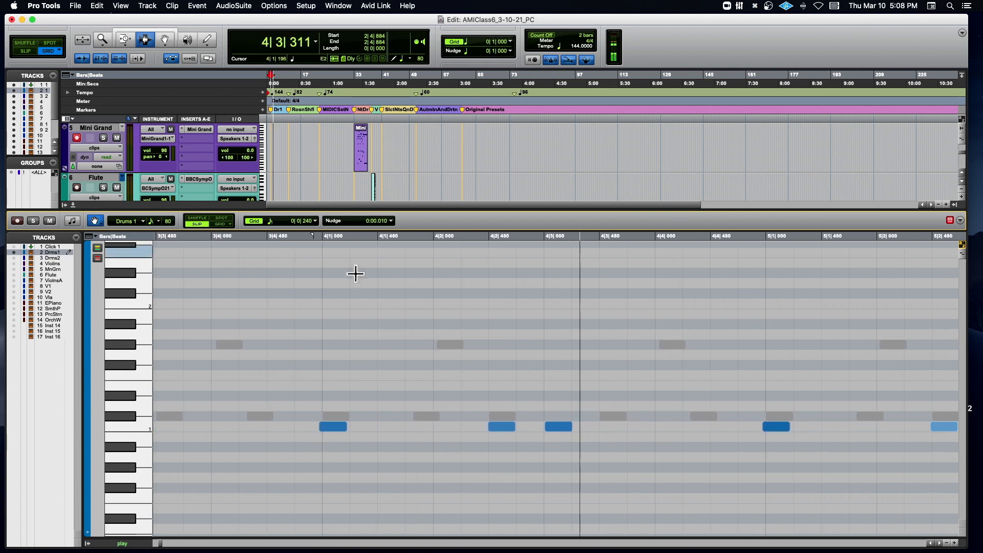
key(space)
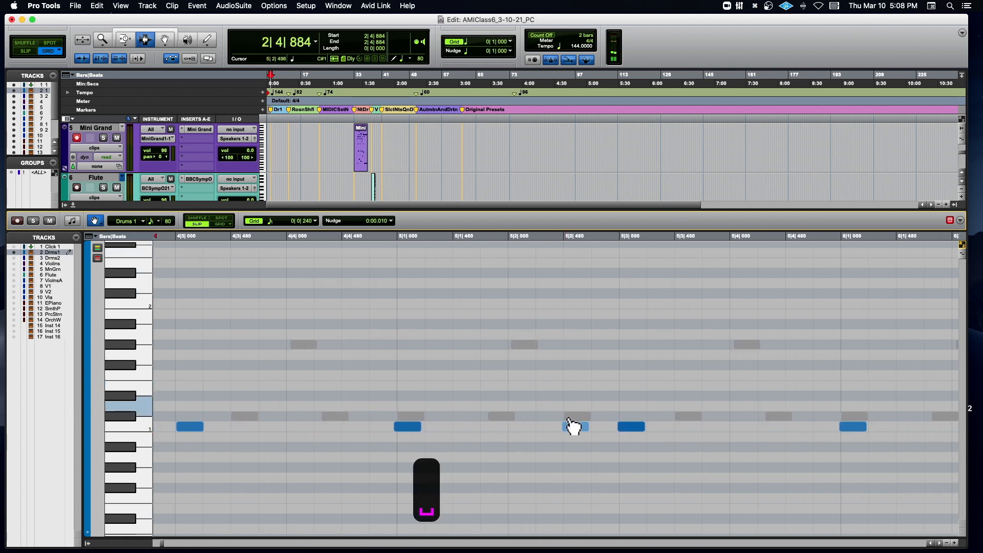
click(576, 427)
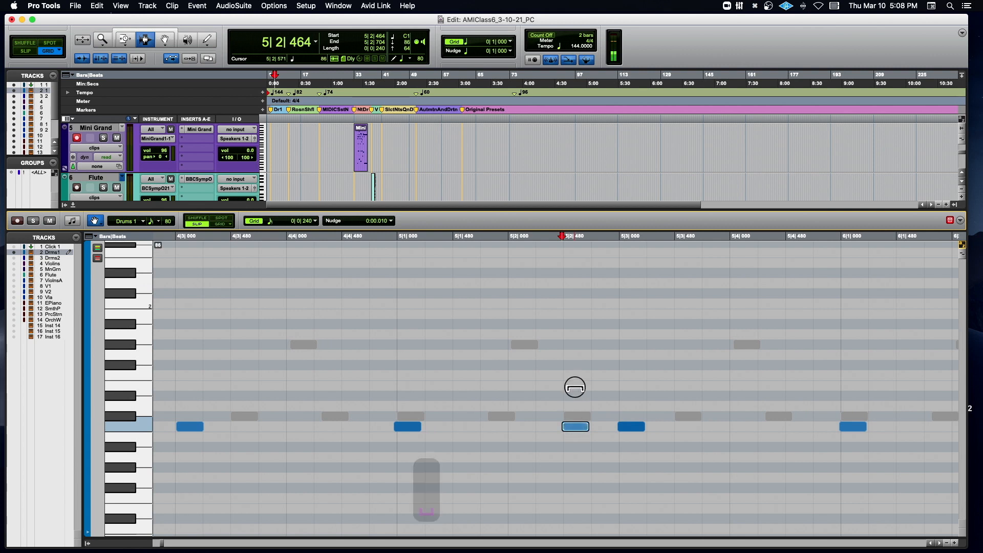
click(372, 236)
key(space)
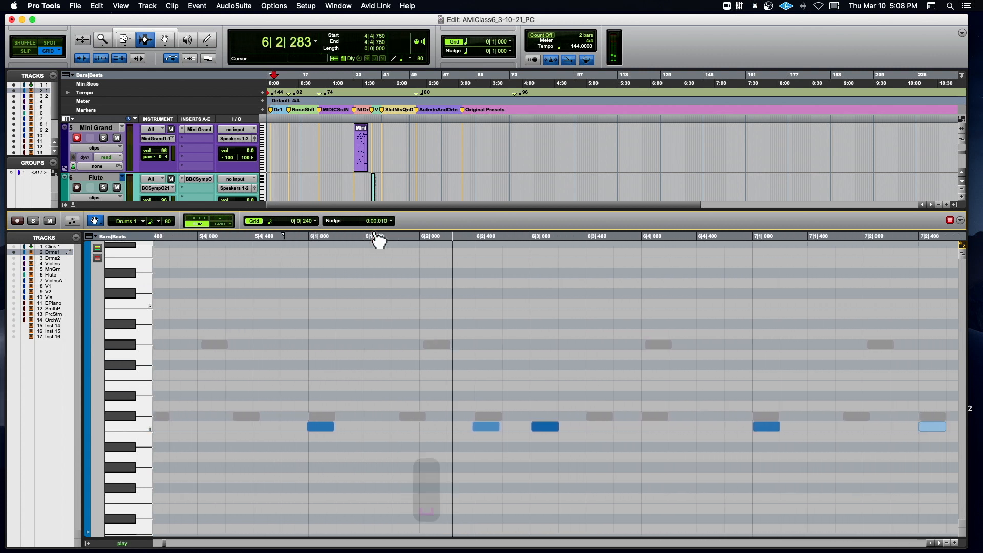
key(space)
click(464, 426)
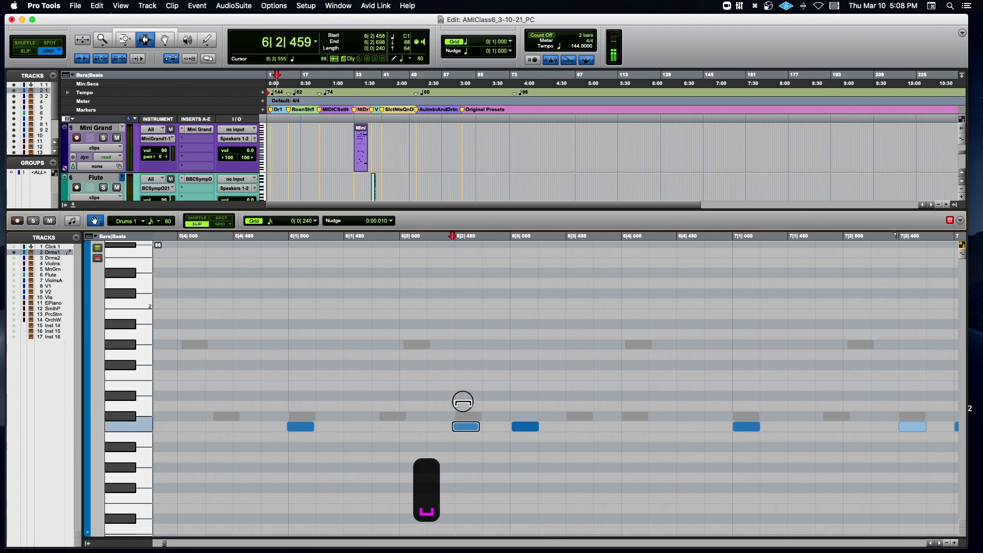
- Audition from just before bar 6 and from bar 7, raising the velocities of the lowest-row notes at 7|2|480 and beat 7|3
click(283, 239)
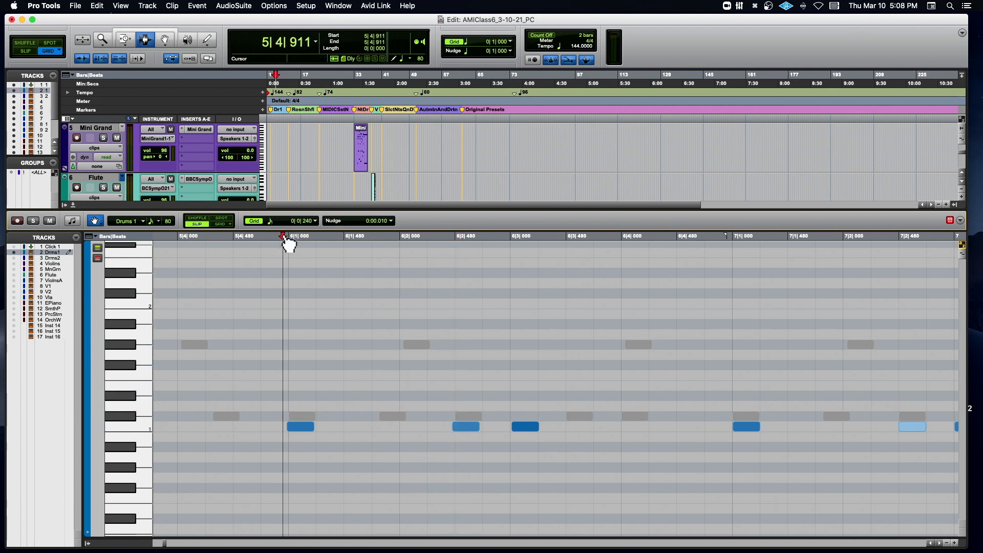
key(space)
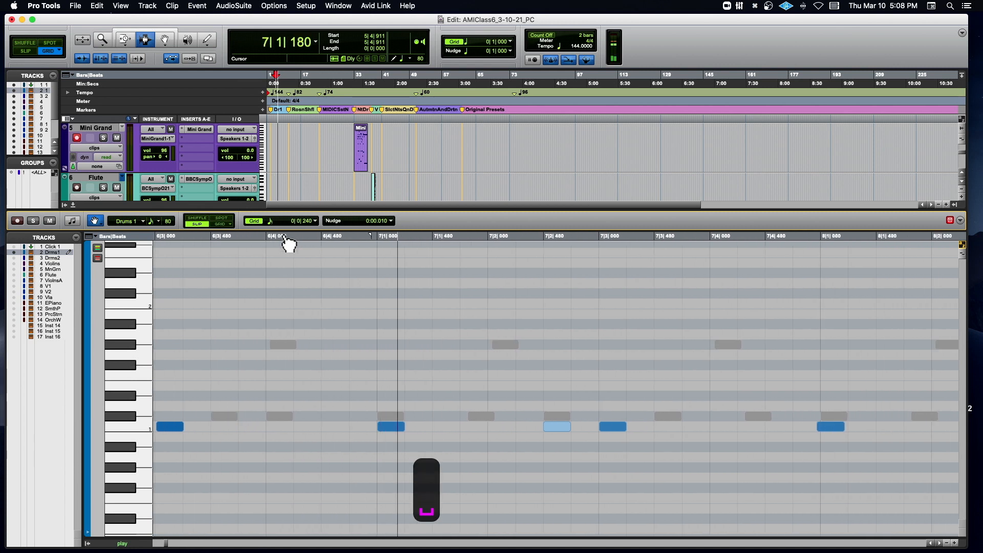
key(space)
click(475, 426)
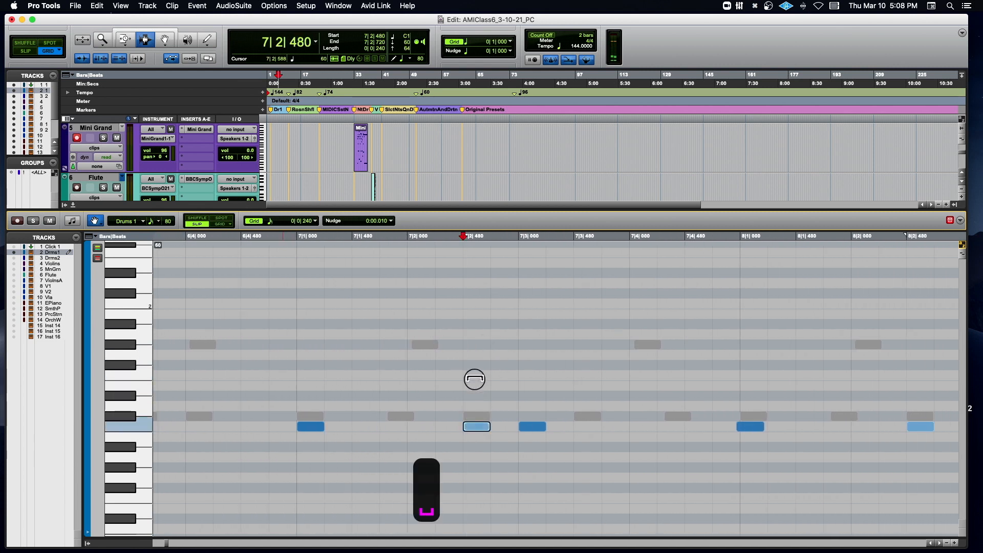
click(297, 243)
key(space)
key(space)
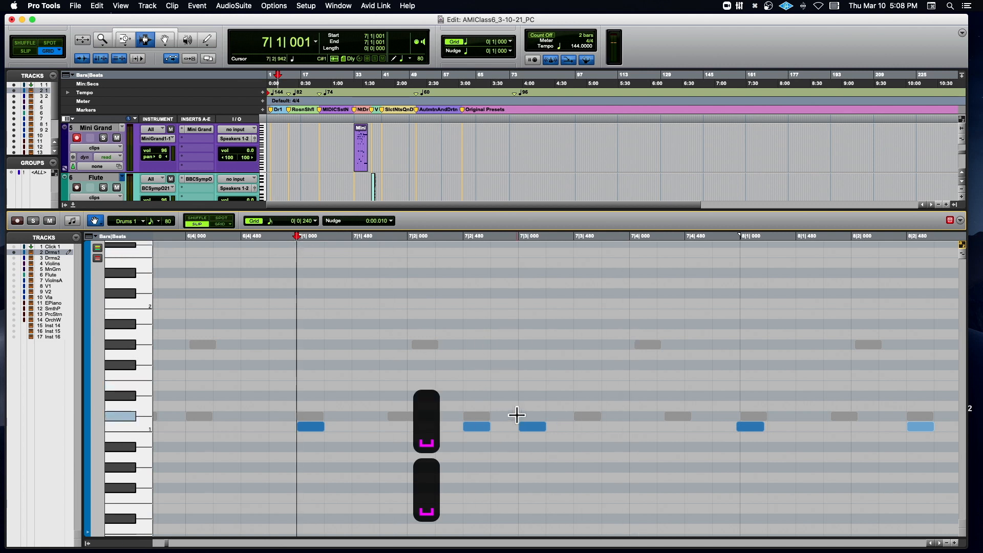
drag(531, 427, 527, 399)
- Audition from 7|1|010, raise the lowest-row note at 8|2|484 to velocity 71, and adjust the velocity of the note at 8|3|008
click(298, 241)
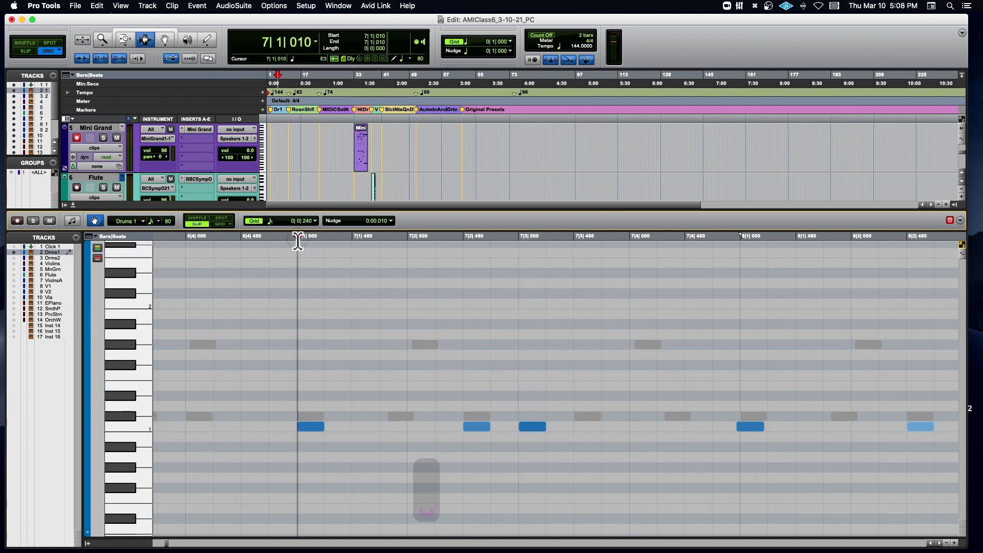
key(space)
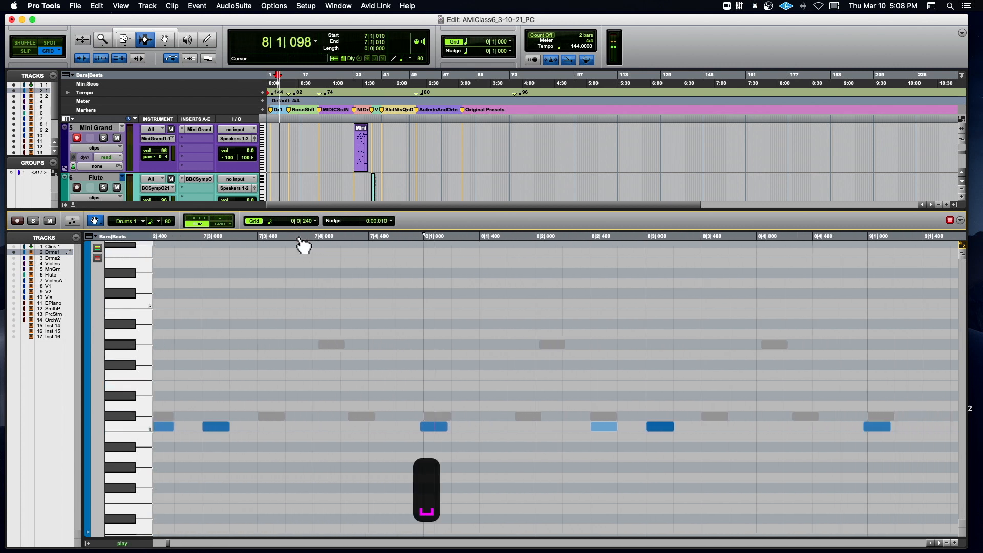
key(space)
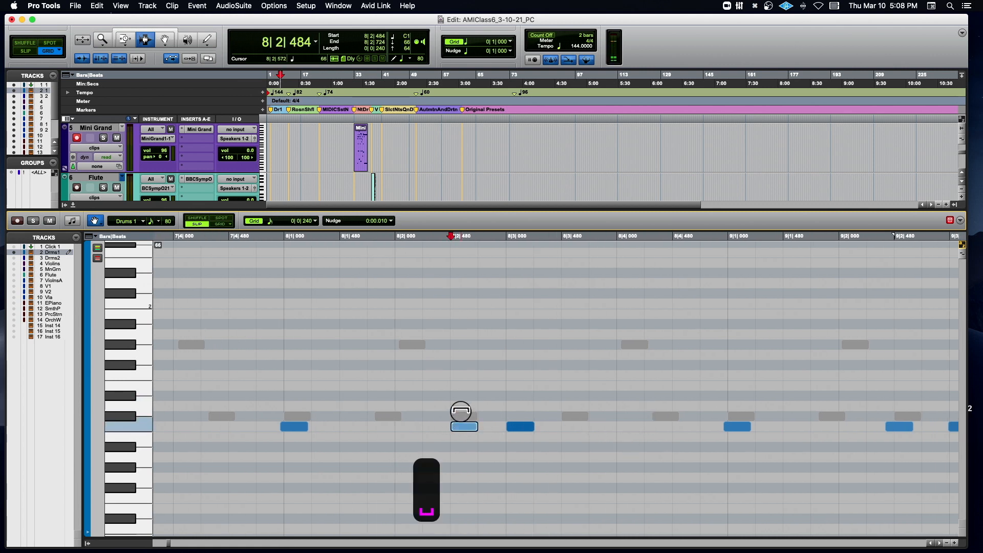
key(space)
key(space)
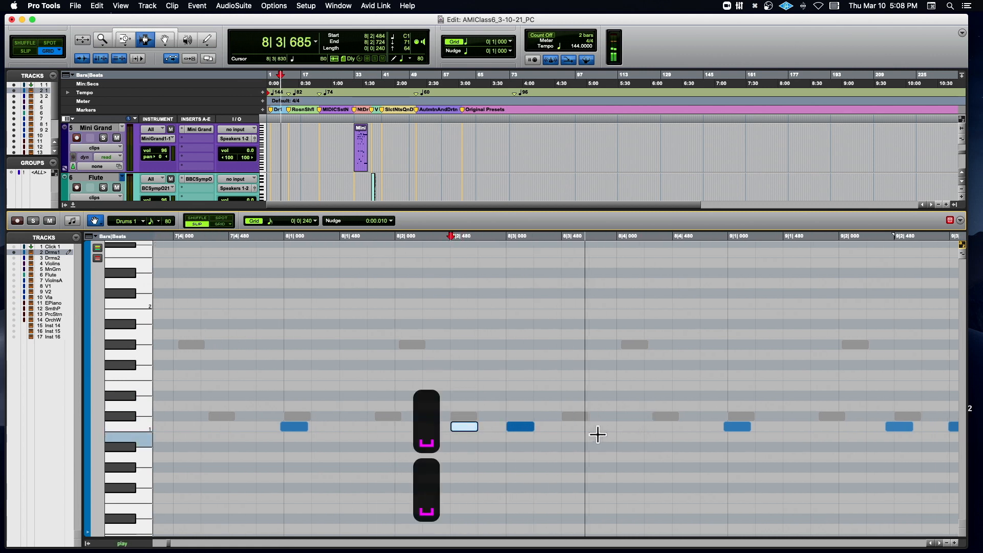
click(520, 426)
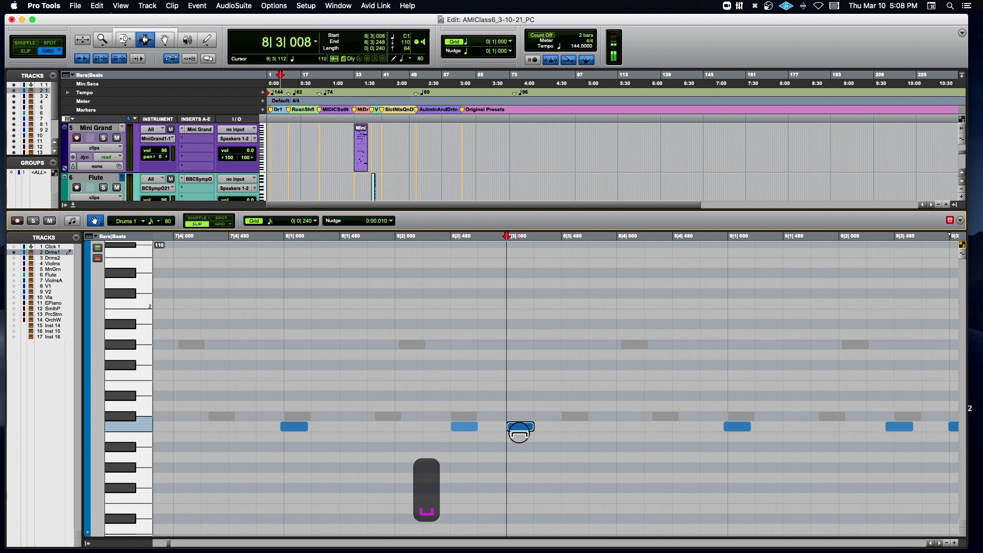
- Audition from 8|1|894, set the lowest-row note at 8|4|925 to velocity 106, and play on from that note to check it
click(389, 239)
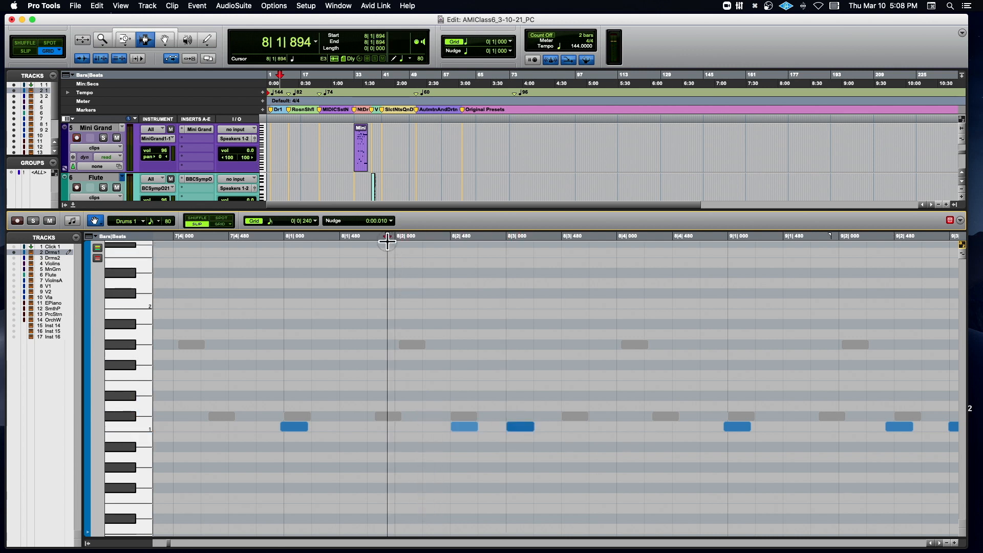
key(space)
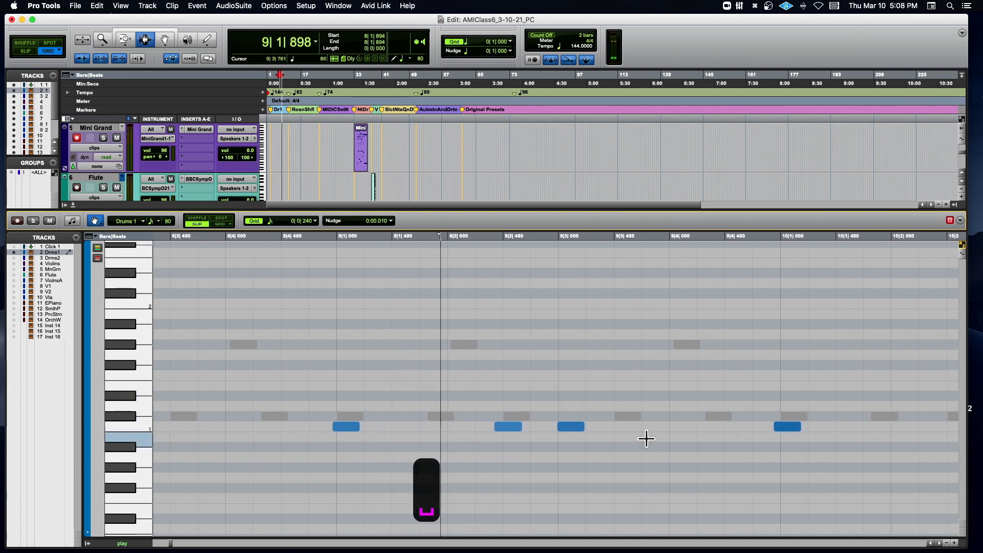
key(space)
click(342, 428)
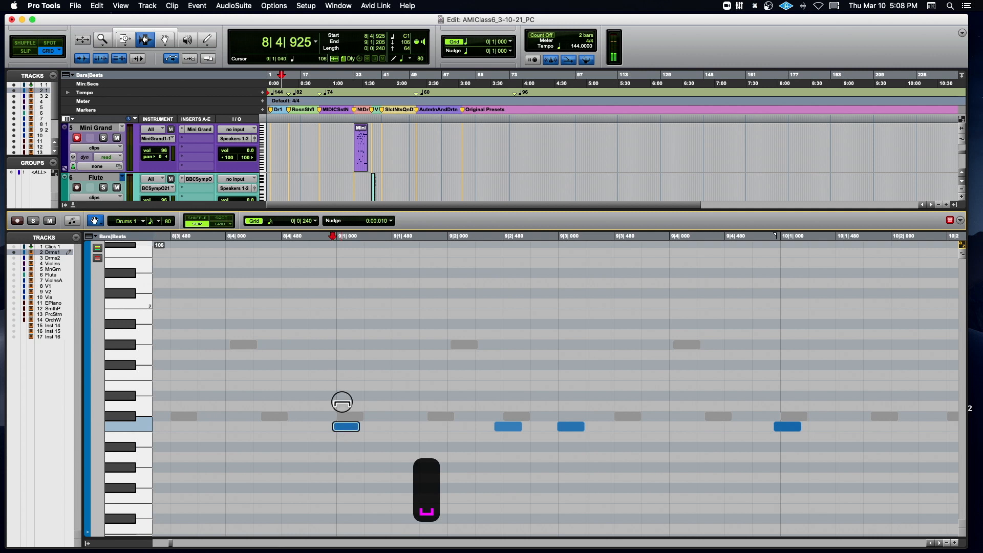
key(space)
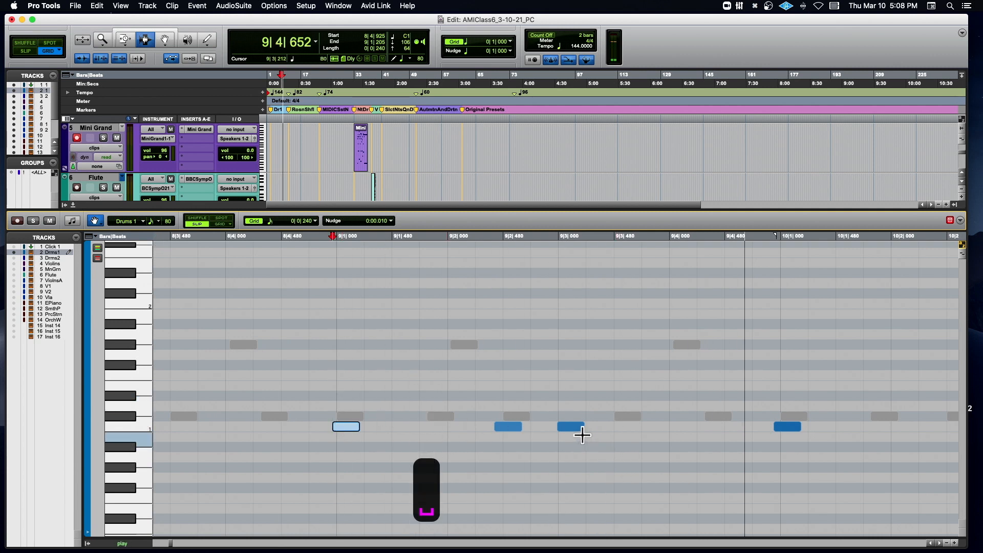
key(space)
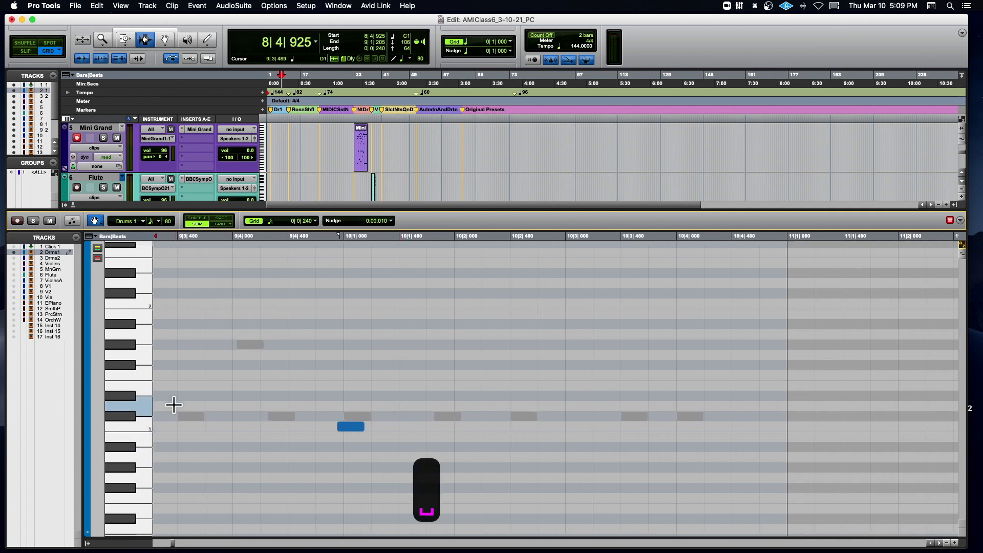
key(r)
key(r)
key(r)
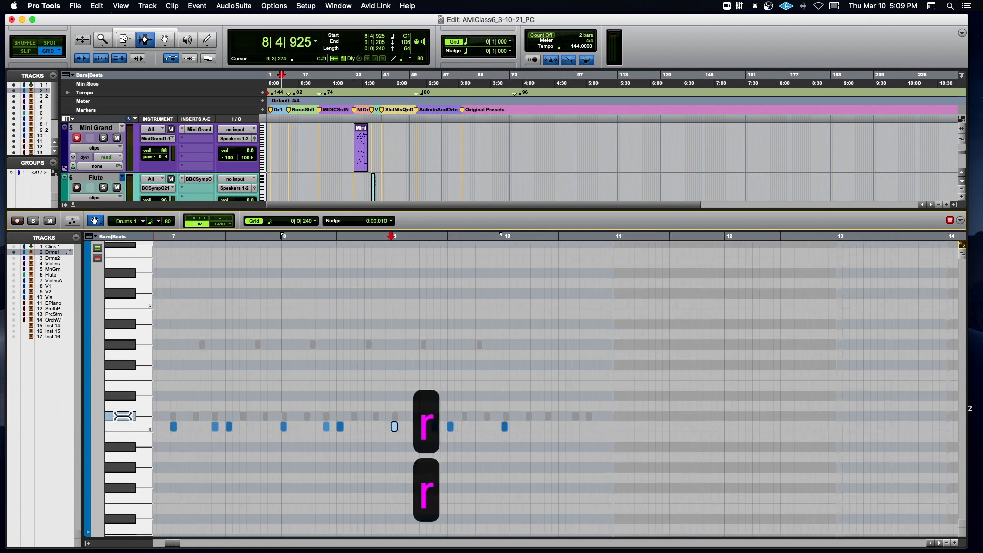
scroll(187, 416, left, 5)
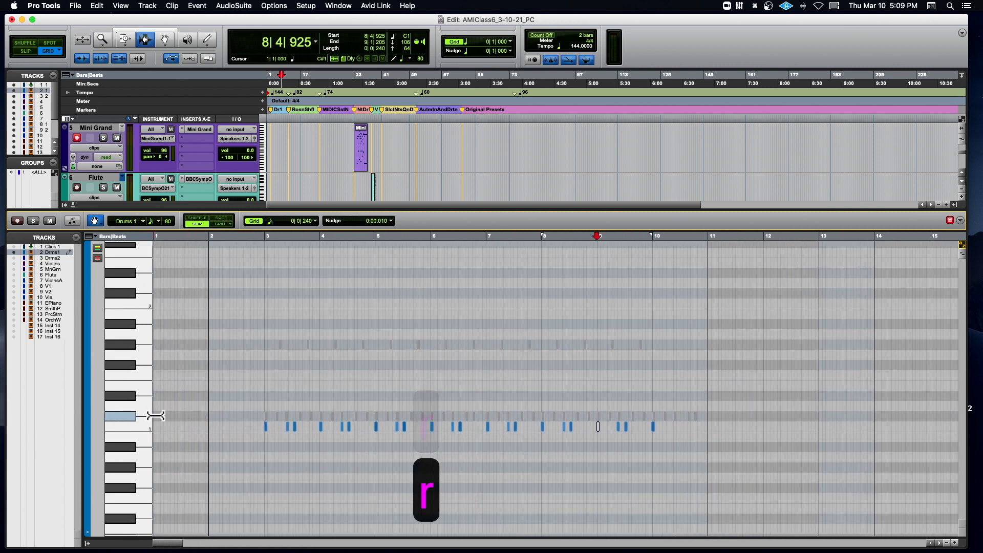
click(127, 415)
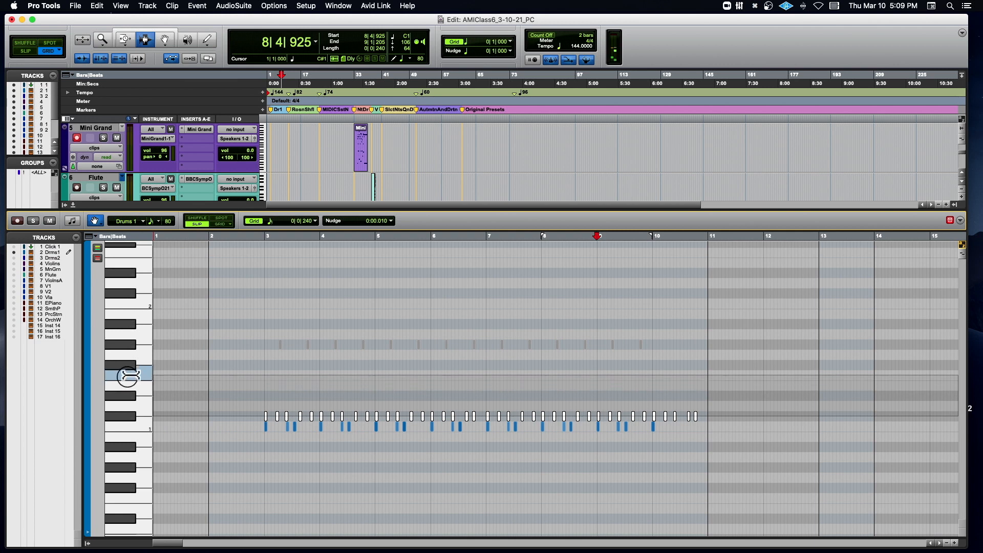
shift+click(125, 343)
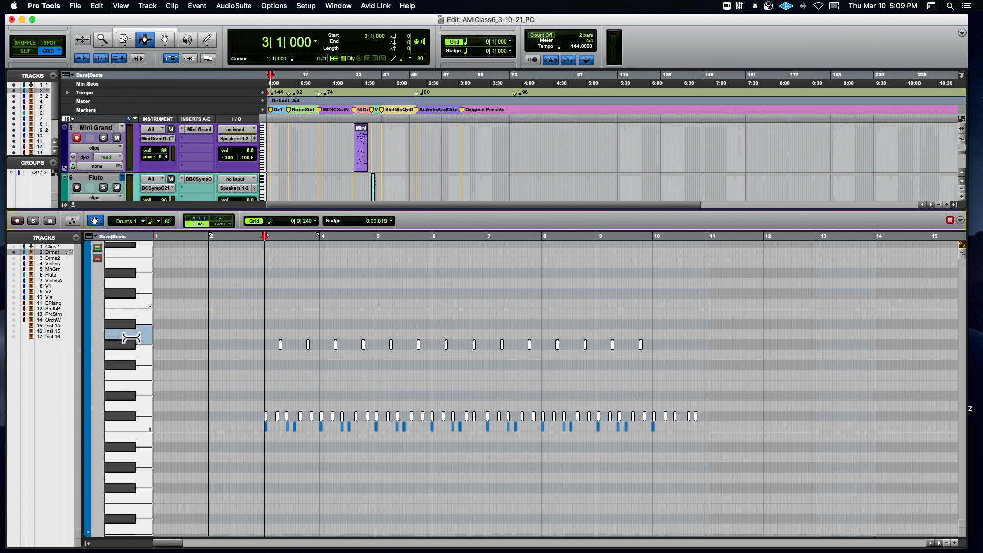
click(186, 371)
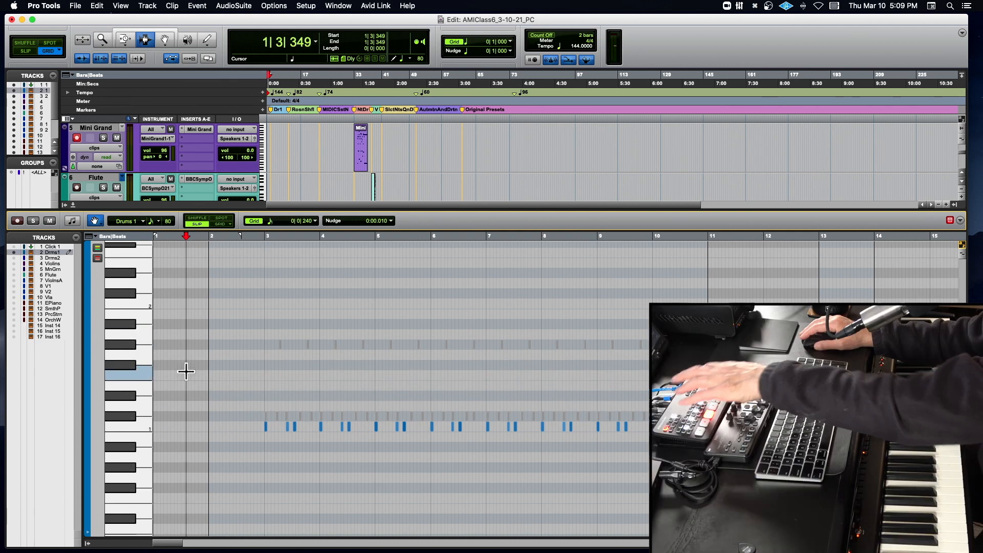
- Select all notes of the middle and highest drum rows, unmute them, and audition the full pattern from bar 3 at 144 BPM
click(131, 416)
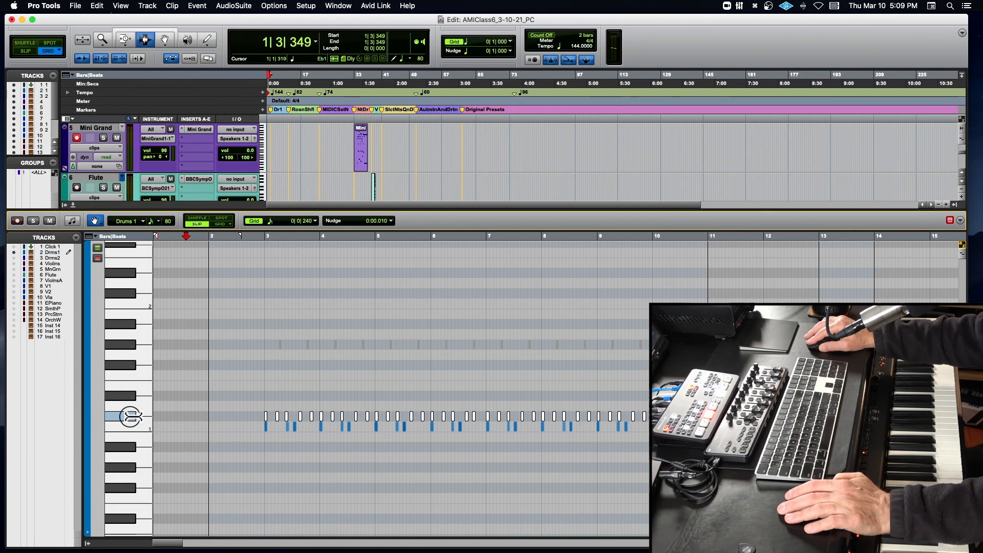
drag(130, 416, 134, 333)
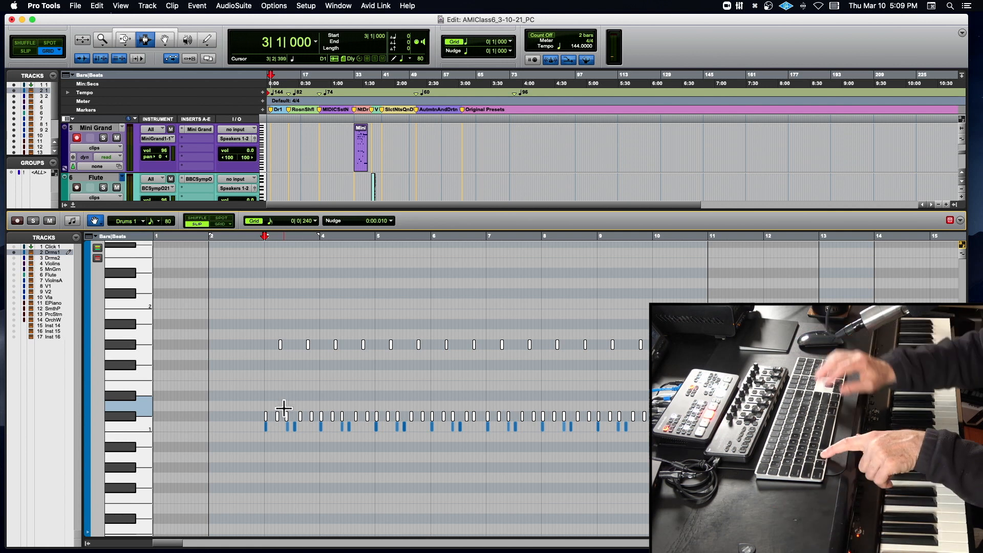
key(super+m)
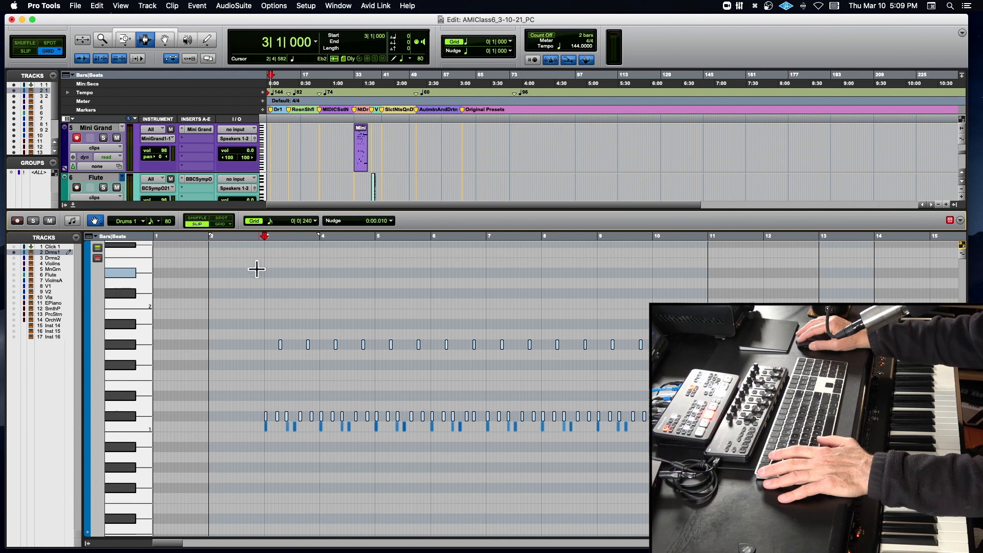
key(space)
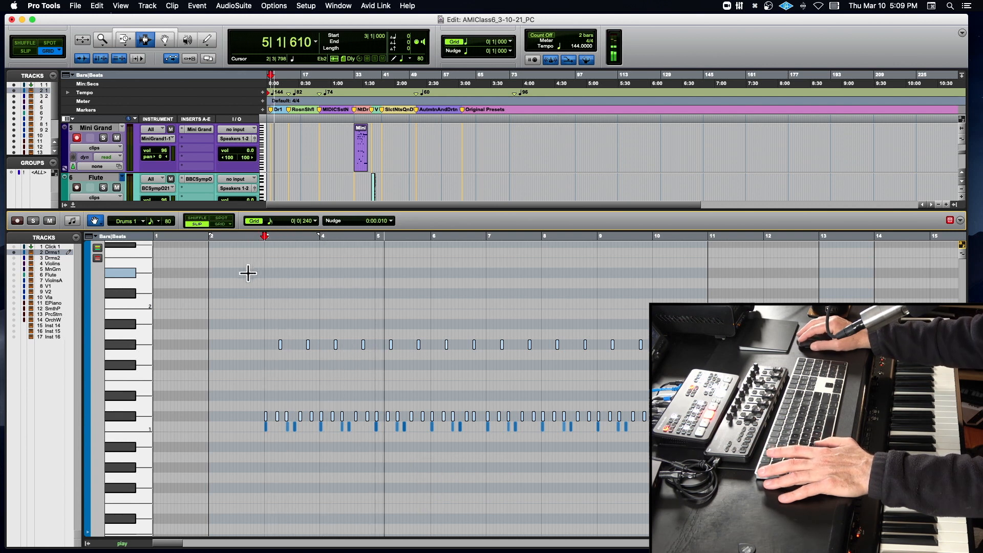
key(space)
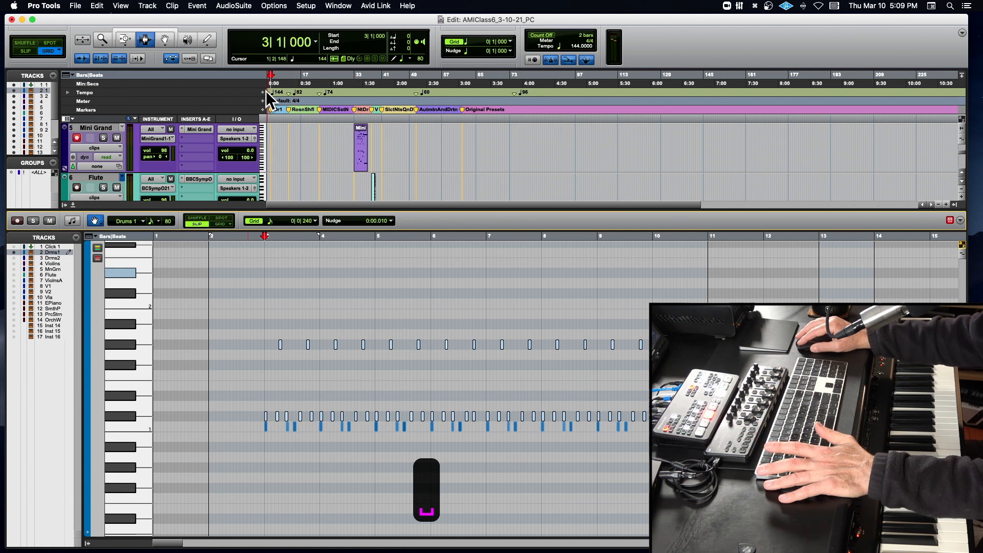
- Set the tempo at bar 3 to 120 BPM and audition the full drum pattern from there
click(265, 91)
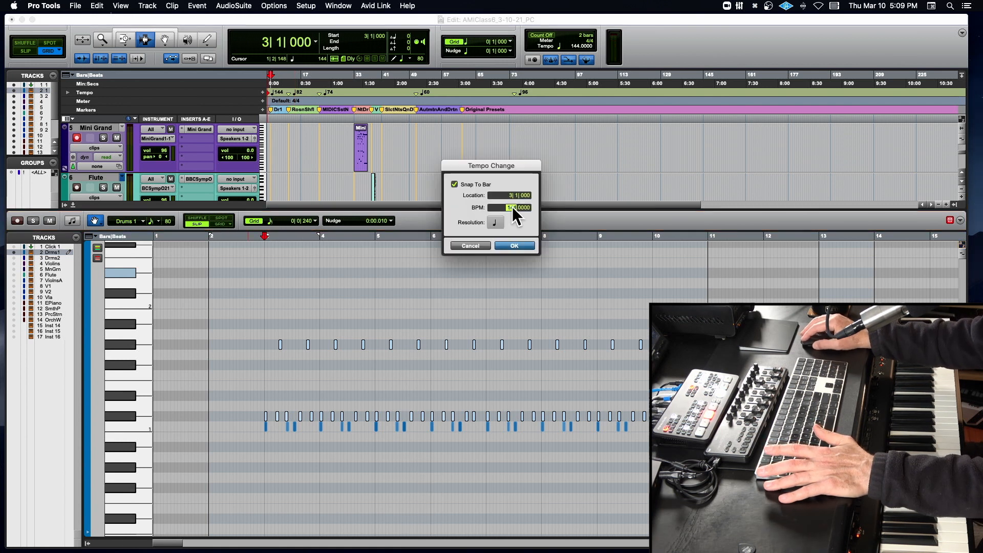
text(120)
key(Return)
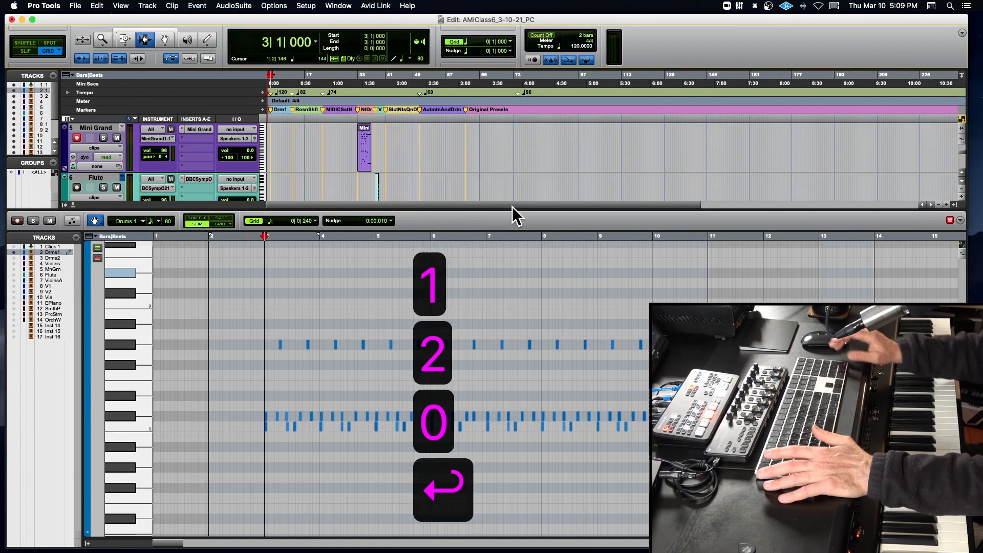
key(space)
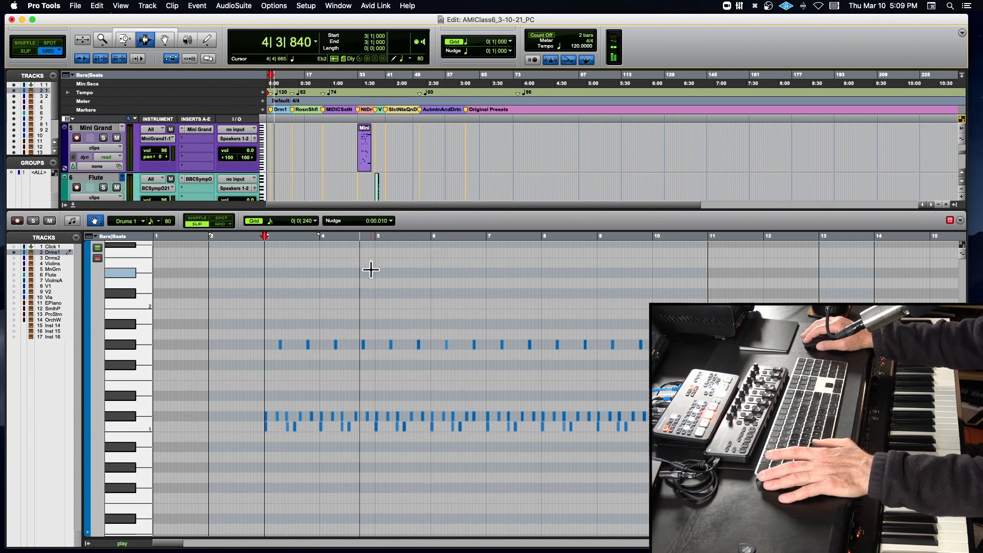
key(space)
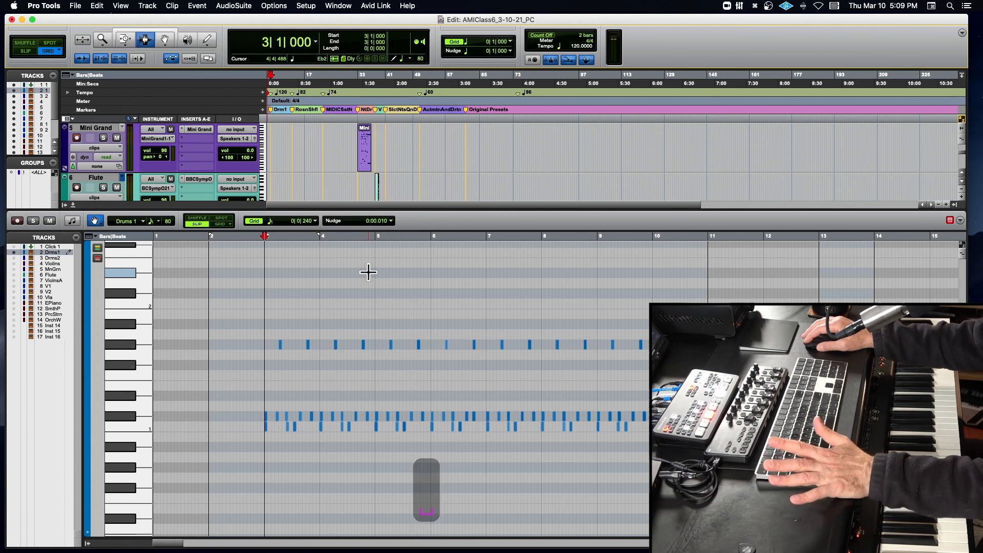
- Select all C#1 notes in the middle drum row, lower their velocities together, and audition the pattern from bar 3
scroll(200, 381, up, 3)
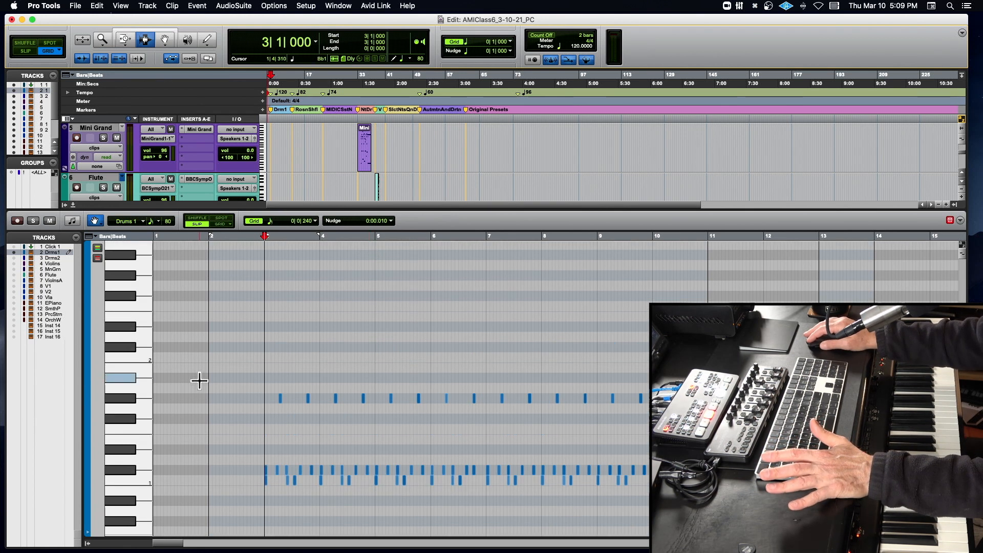
click(129, 470)
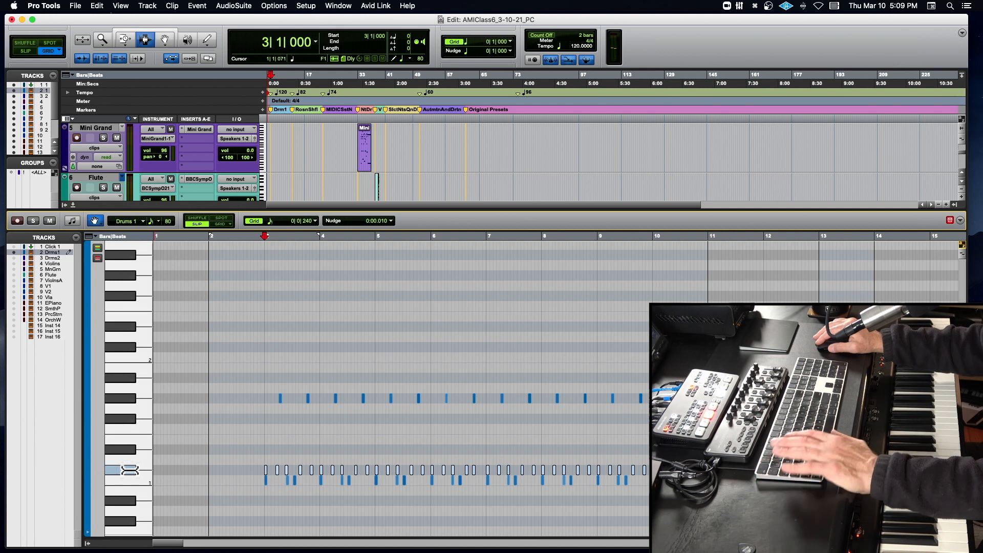
key(t)
key(t)
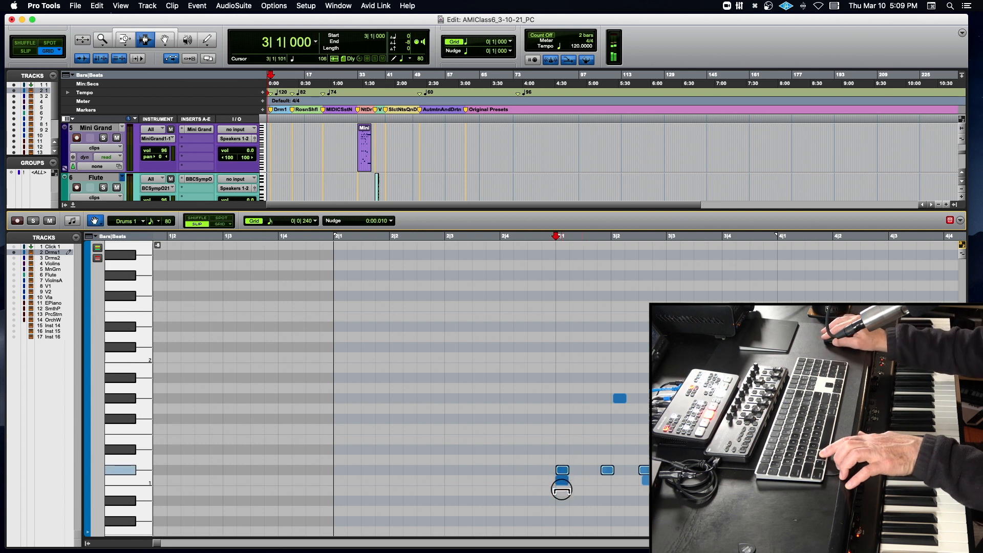
key(space)
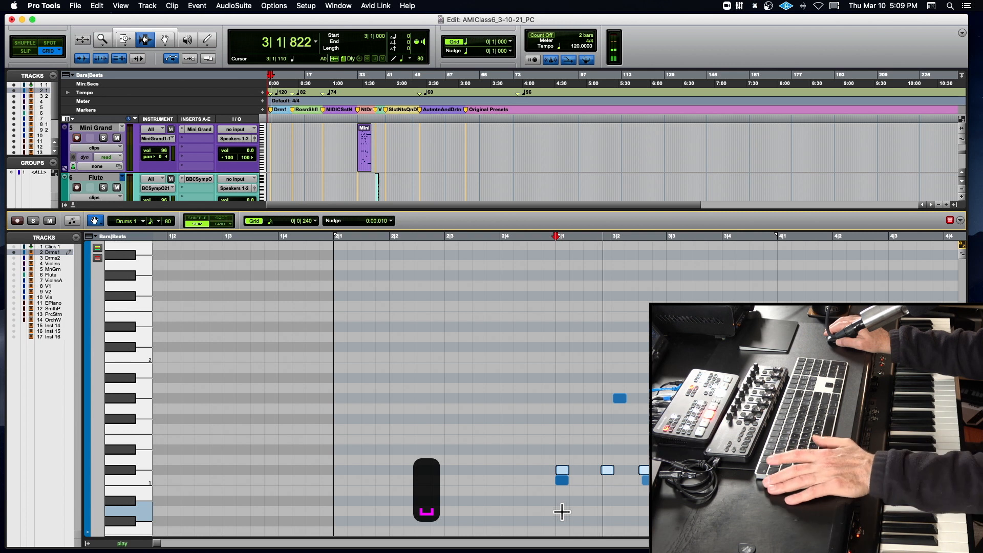
- Hide the docked MIDI editor, show the Drums 1 track in closer view, and stop playback
key(r)
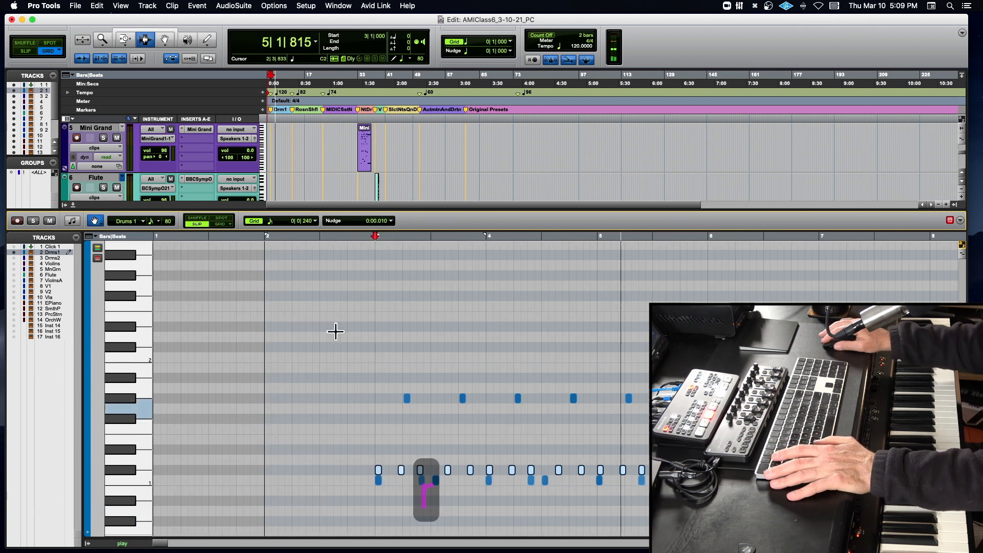
click(73, 204)
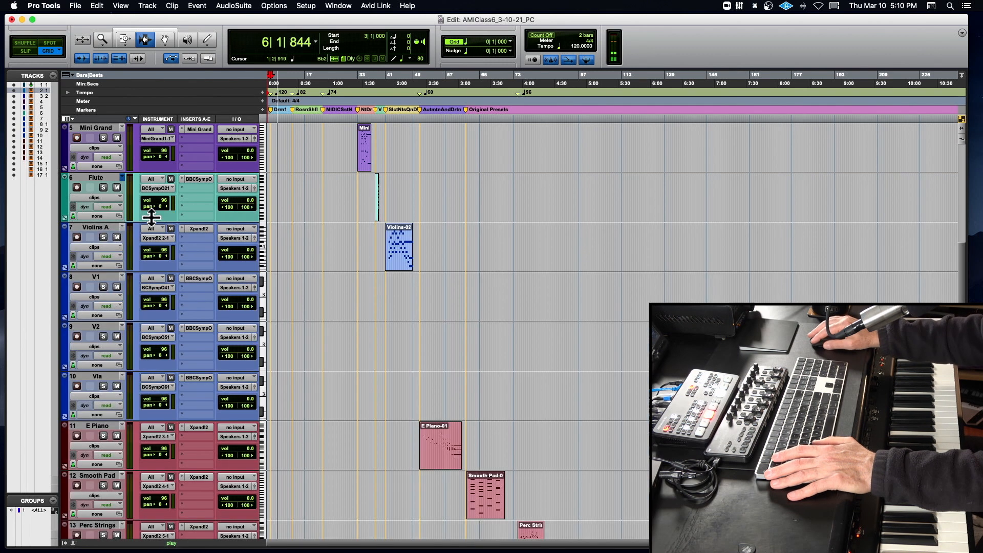
scroll(240, 229, up, 5)
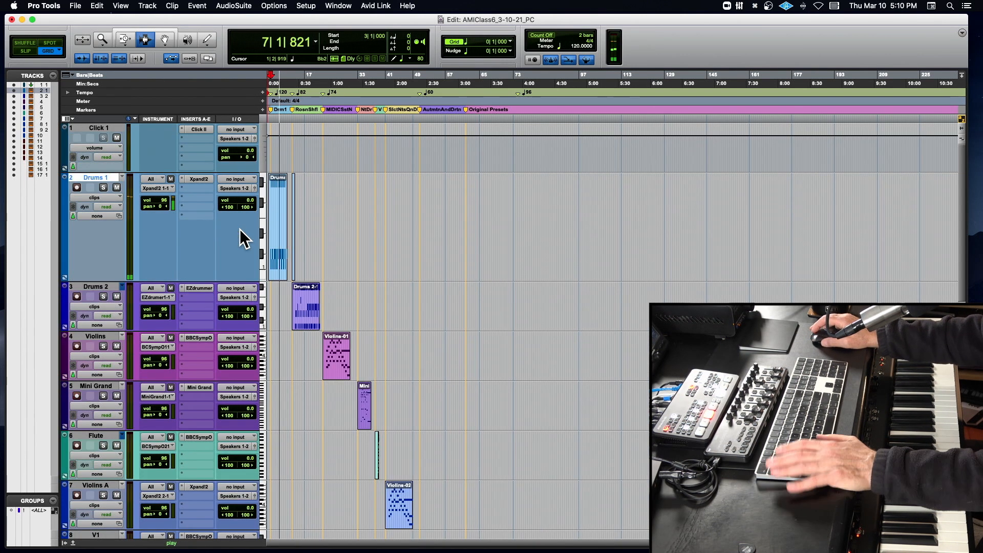
key(t)
key(t)
key(space)
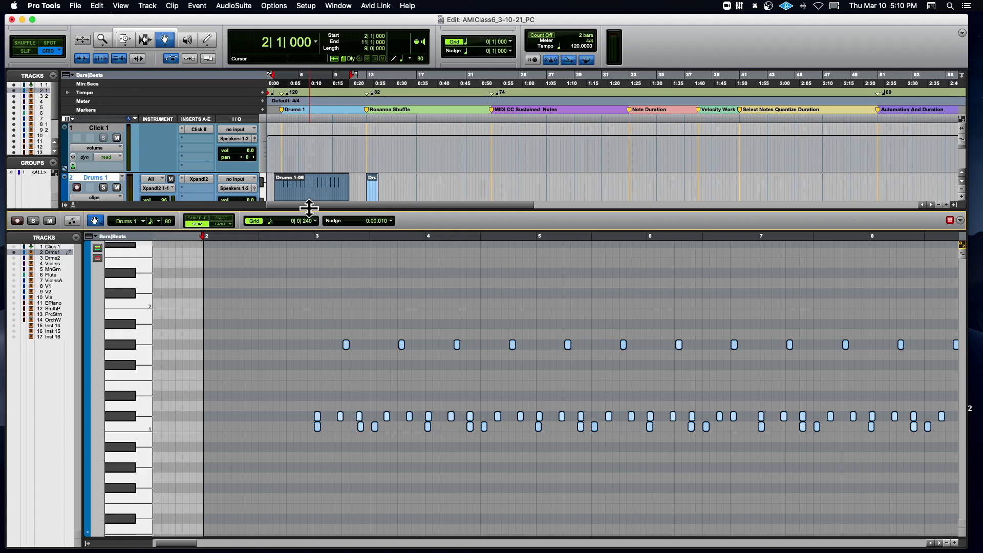
- Select the C1 note at 2|4|955, transpose it up two semitones to D1, and bring it back down to C1
click(314, 343)
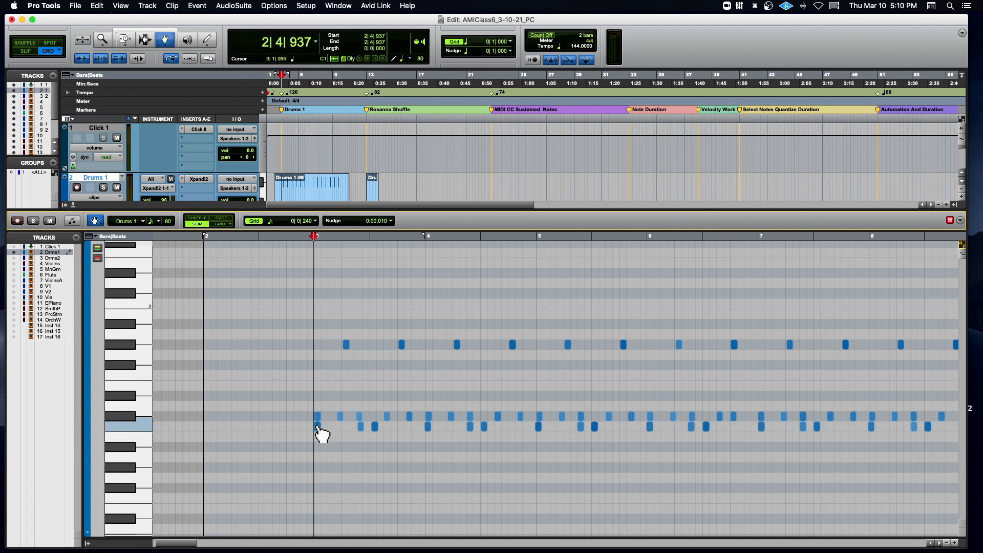
scroll(322, 434, right, 5)
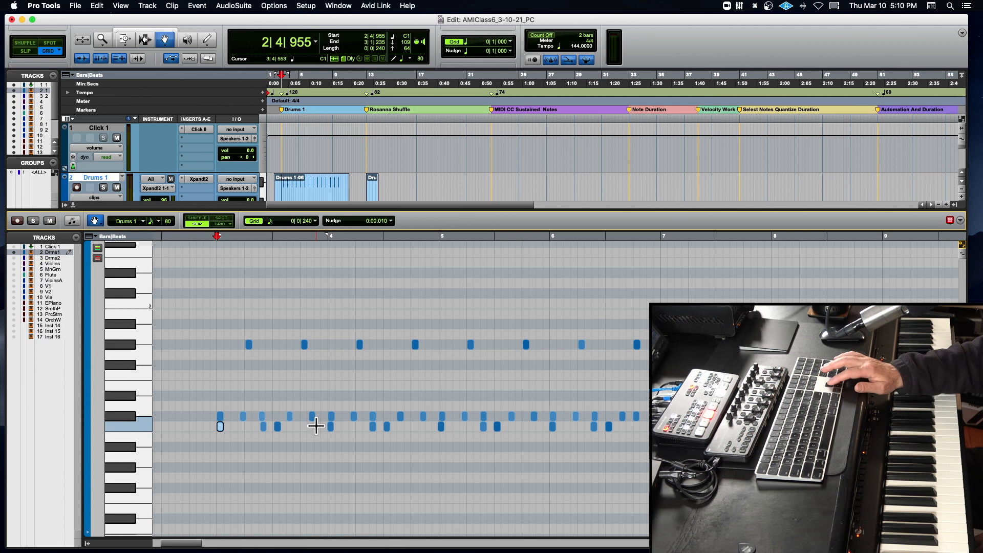
key(Up)
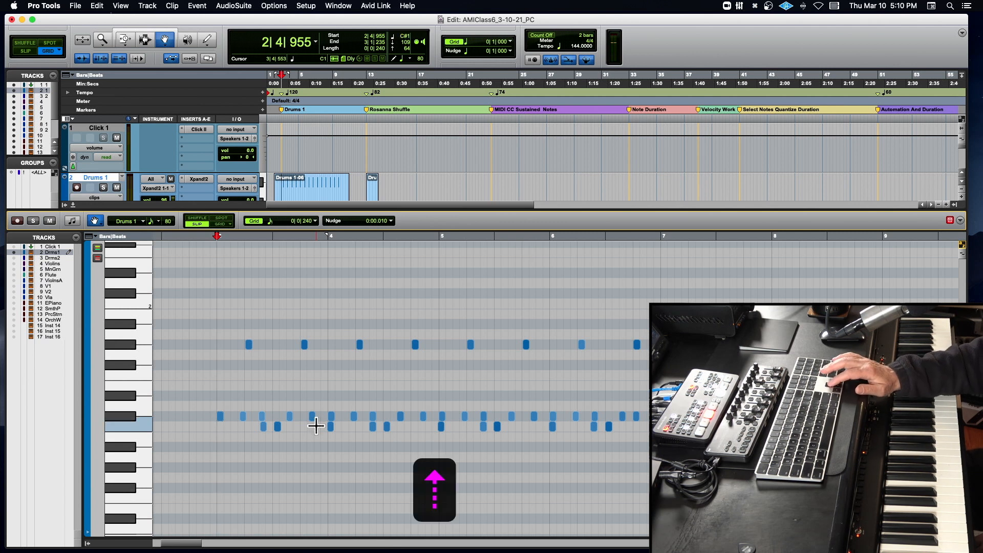
key(Up)
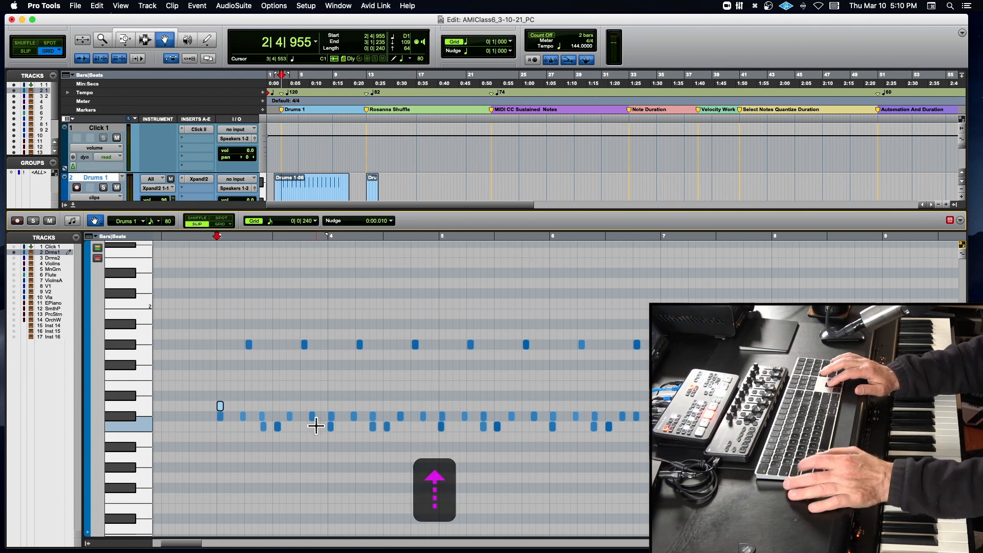
key(Down)
key(Down)
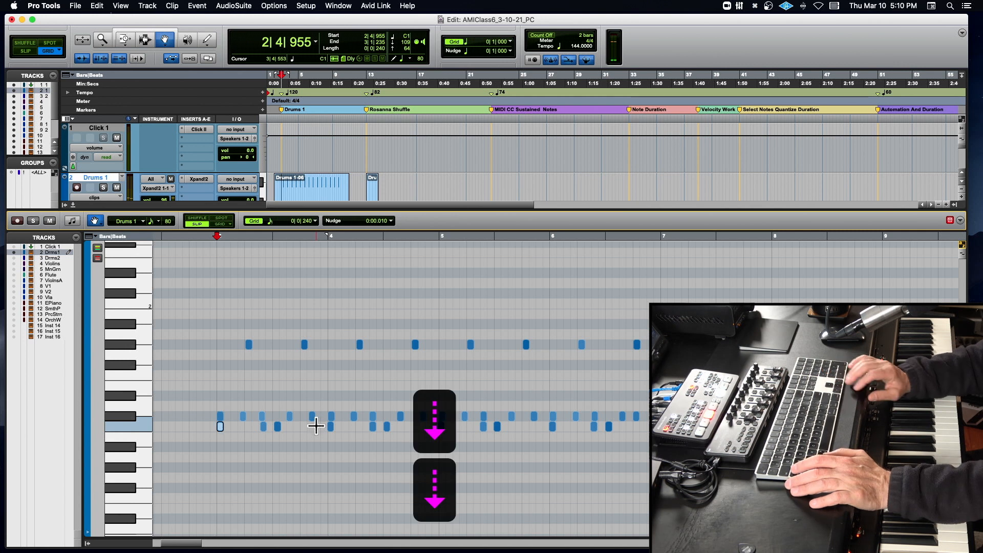
- Try transposing the selected C1 note up by semitones again and return it to C1
key(Up)
key(Up)
key(Up)
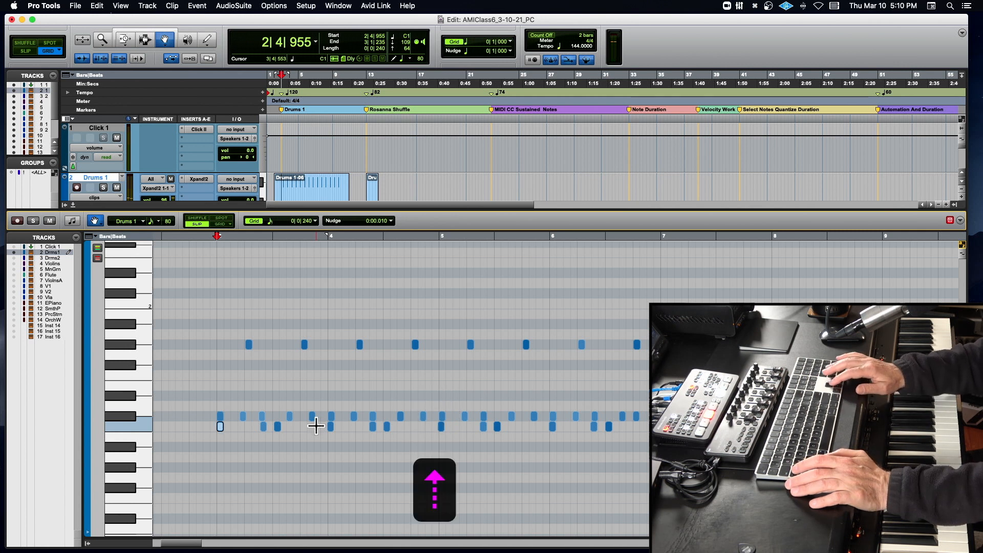
key(Up)
key(Up)
key(Down)
key(Down)
key(Down)
key(Down)
key(Down)
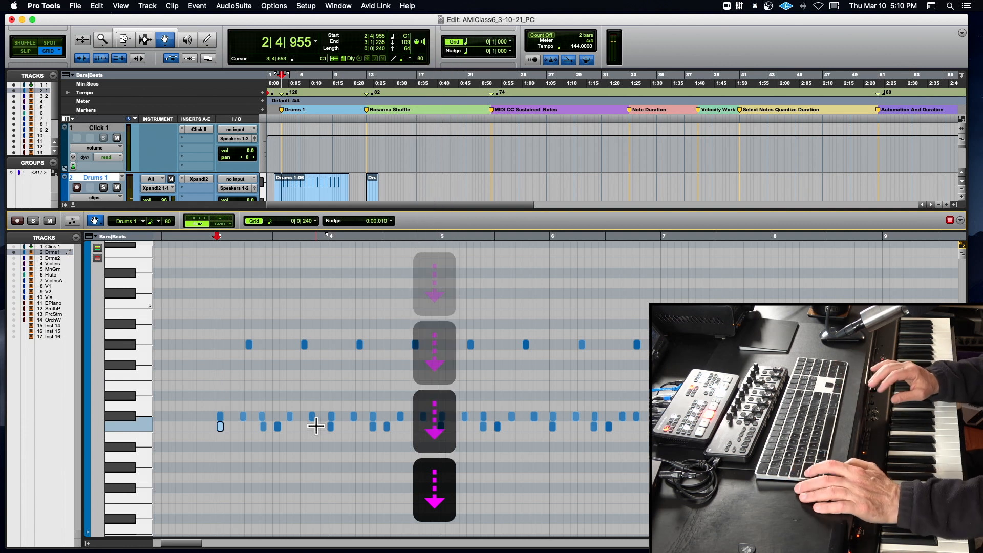
- Try shifting the C1 note by an octave and back, and twice duplicate it an octave up to C2 and undo the copy
key(shift+Up)
key(shift+Down)
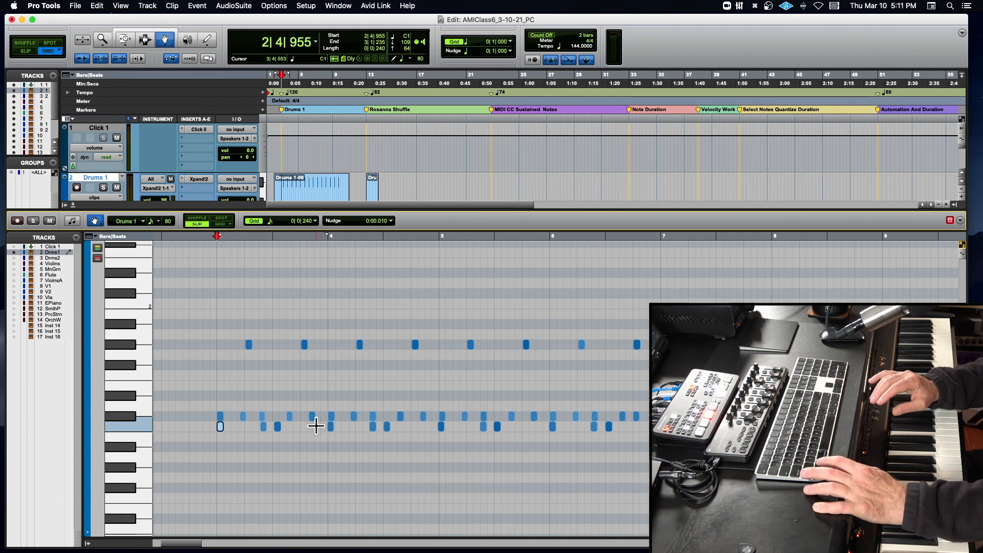
key(alt+shift+Up)
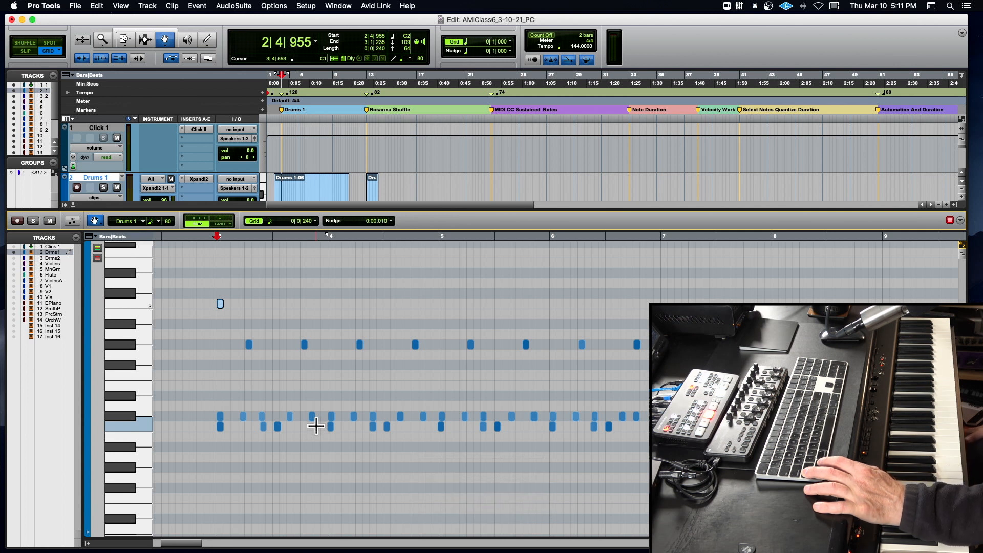
key(super+z)
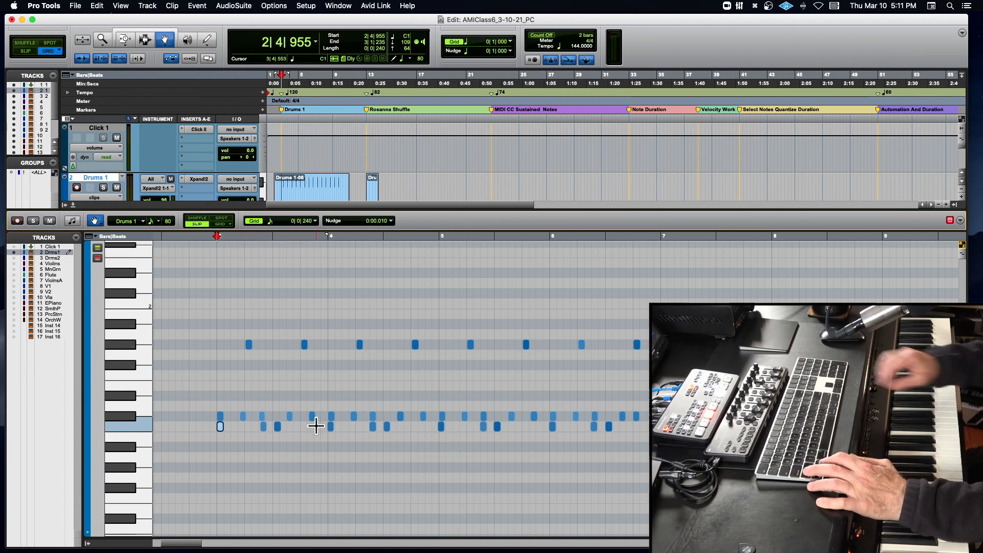
key(alt+shift+Up)
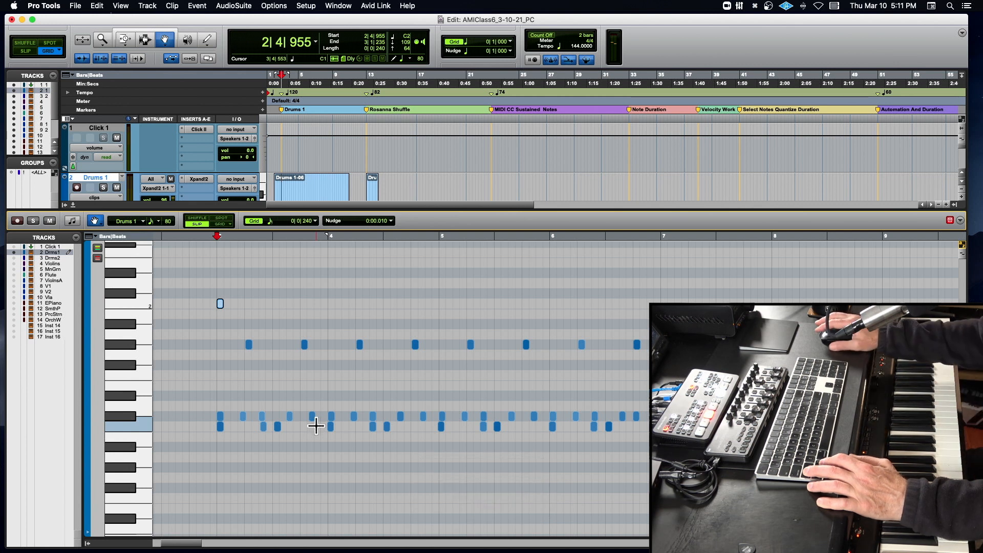
key(super+z)
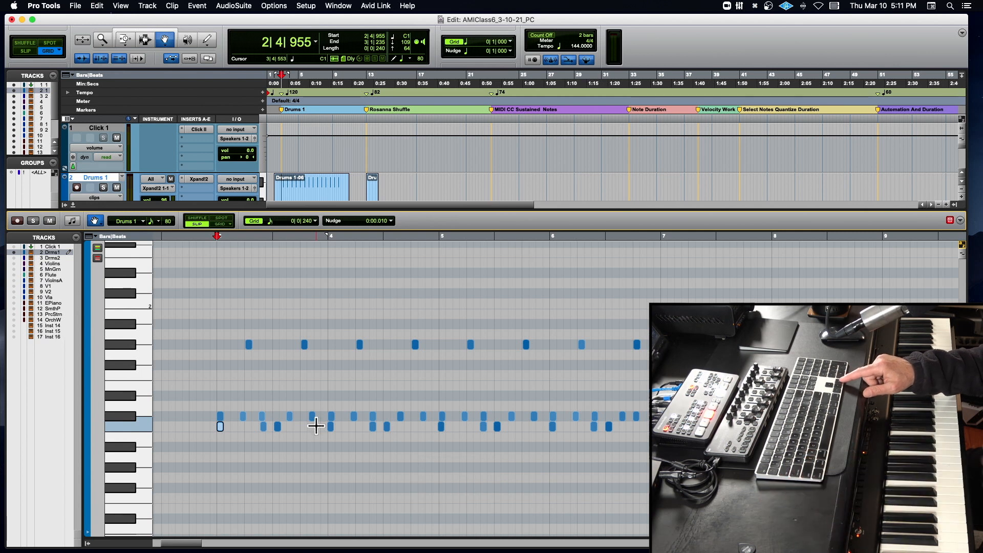
- Step the selection note by note from 2|4|955 to the highest-row note at 4|2|027
key(Right)
key(Right)
key(Right)
key(Right)
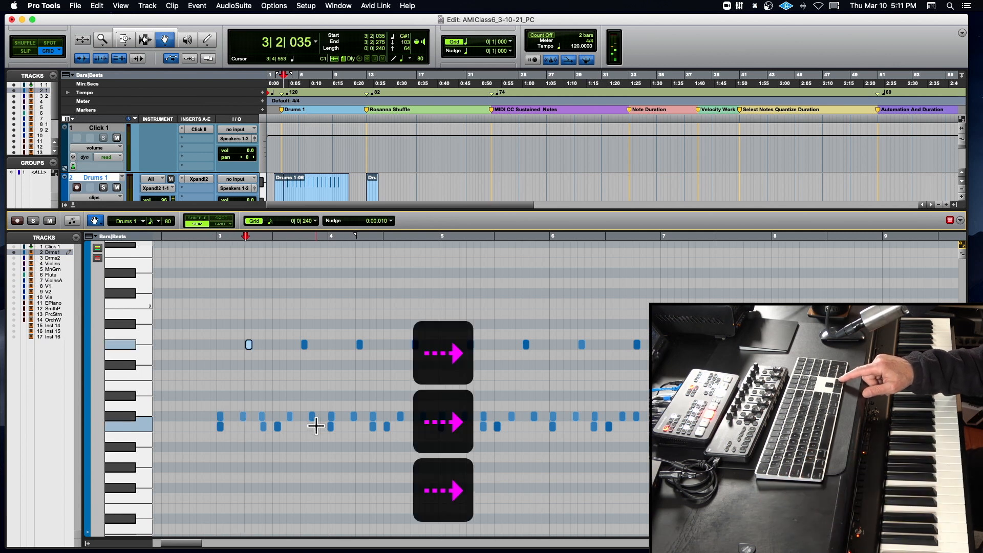
key(Right)
key(Right)
key(Right)
key(Right)
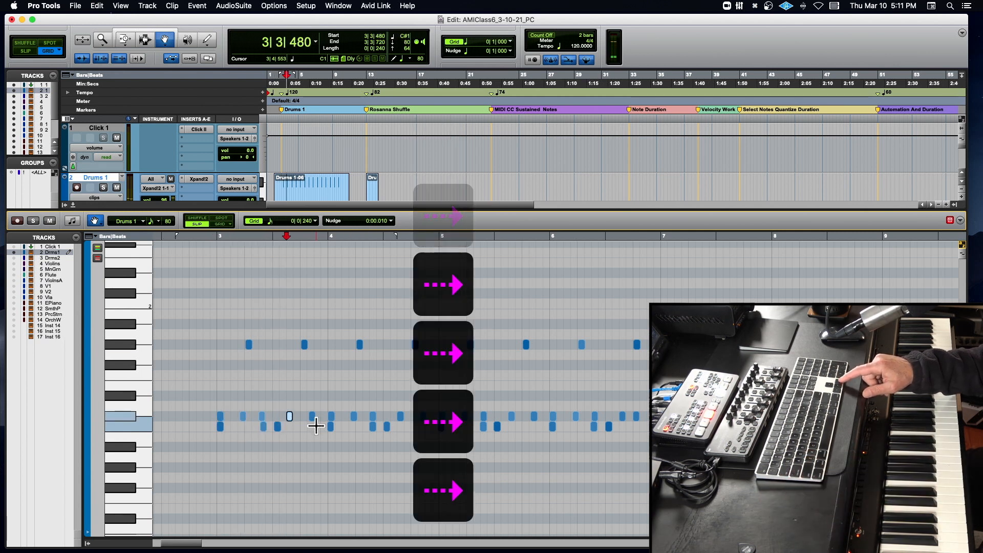
key(Right)
key(Right)
key(Right)
key(Right)
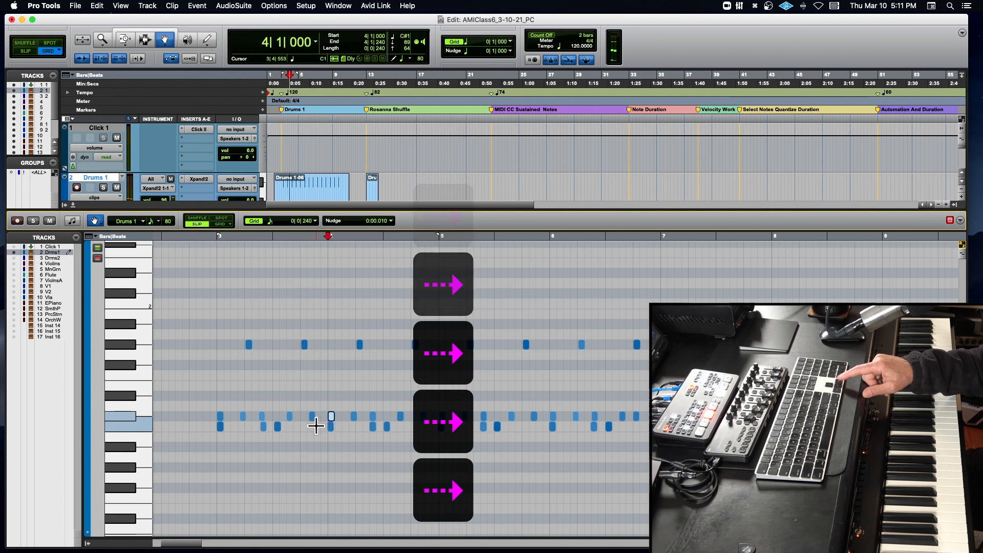
key(Right)
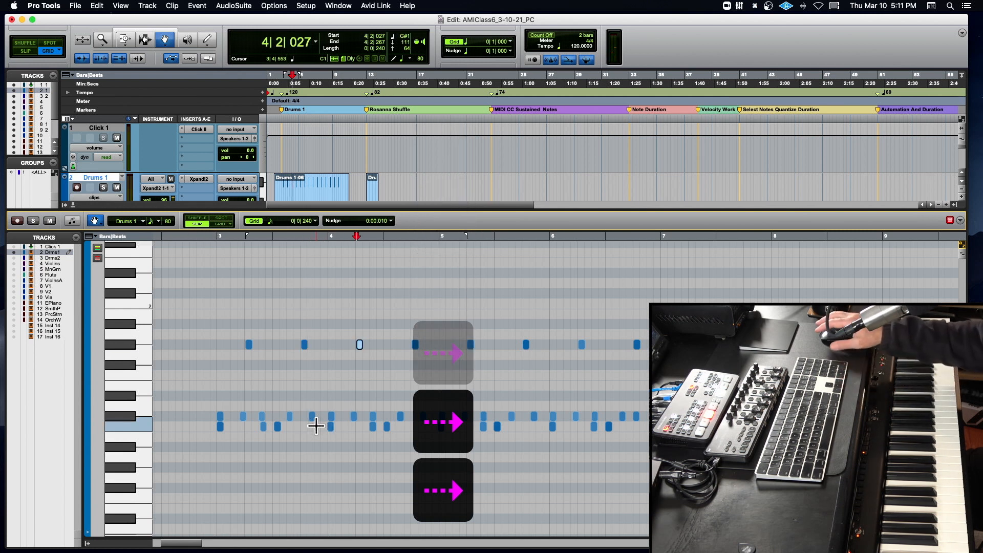
- Switch to KeyCastr, change its keystroke visualizer to the compact display with modifier keys, and move that display lower on the screen
click(755, 5)
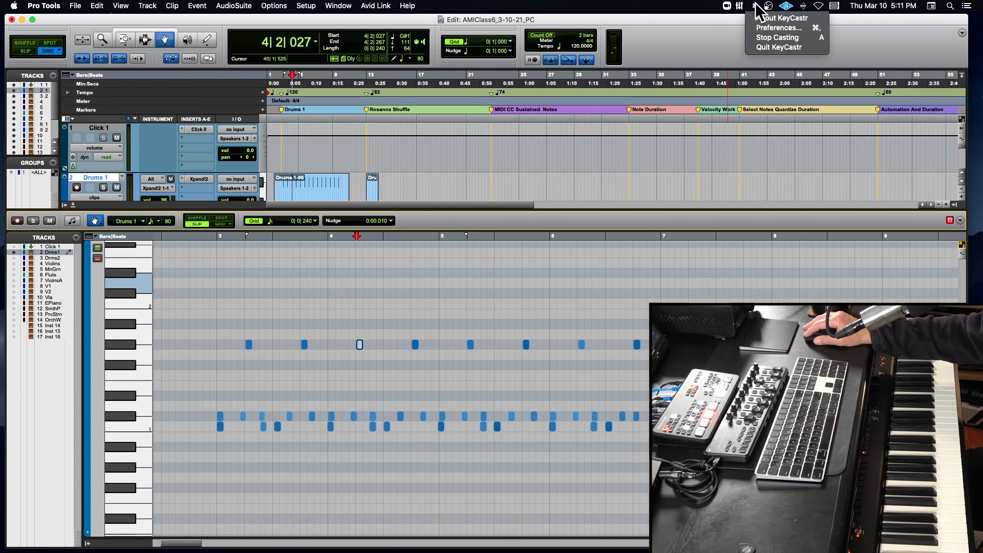
click(765, 28)
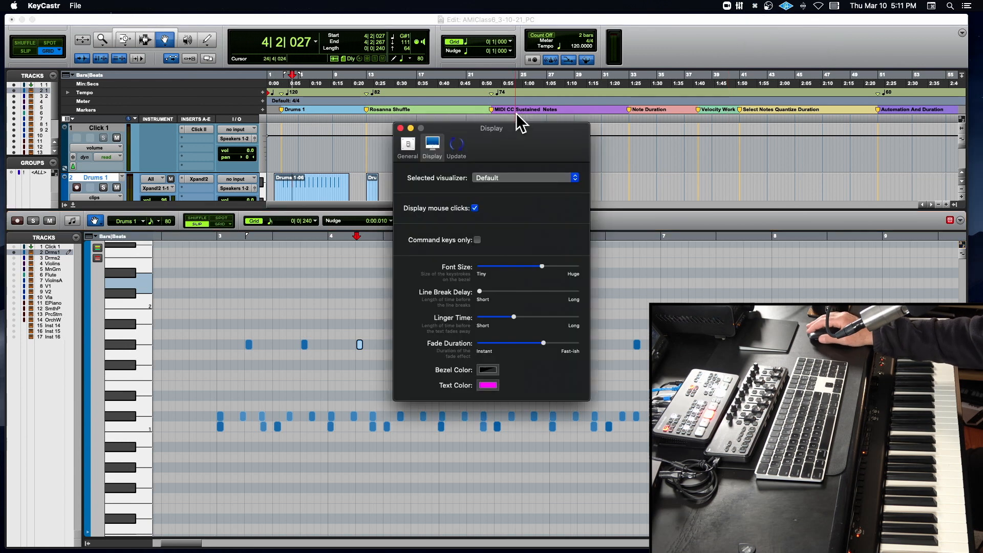
click(499, 180)
click(500, 192)
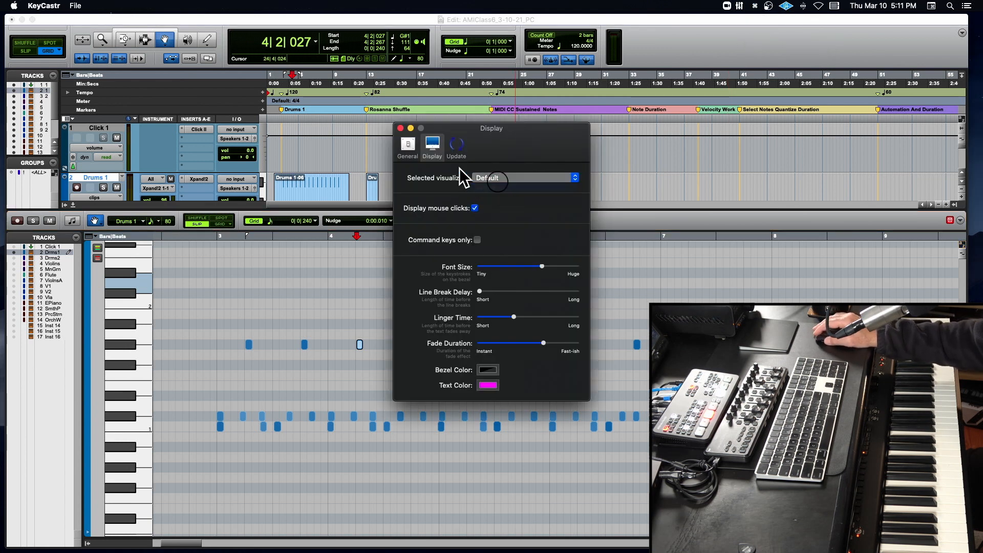
click(404, 127)
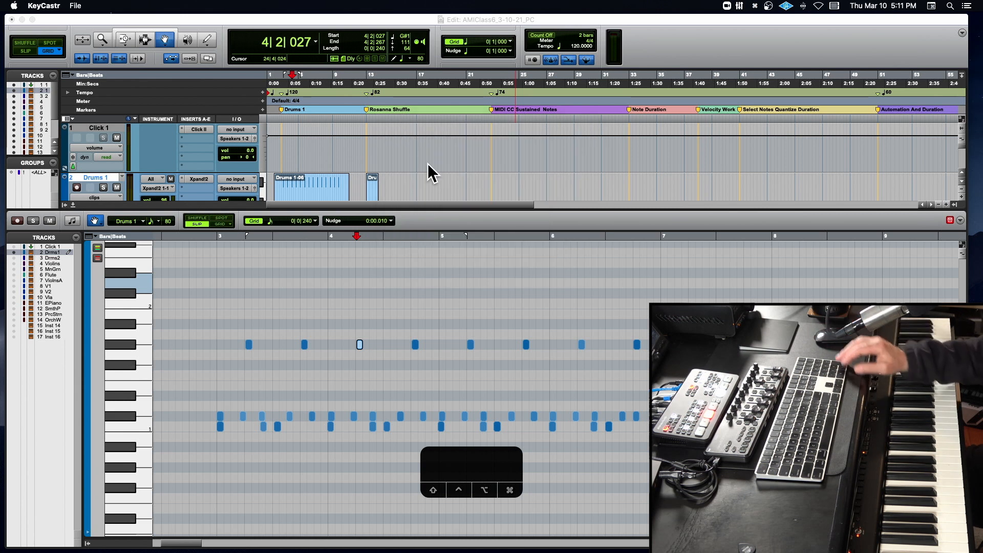
key(Right)
key(Right)
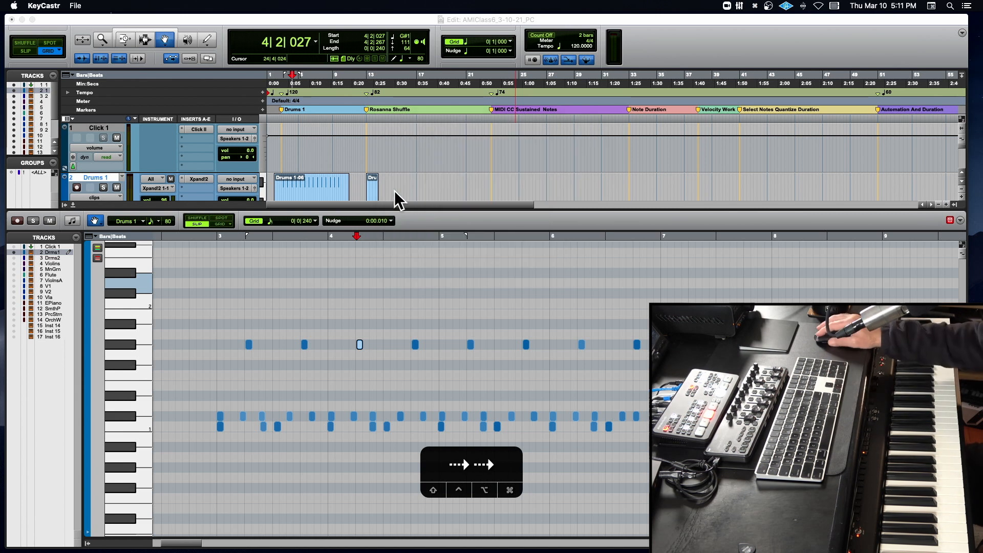
drag(464, 459, 459, 496)
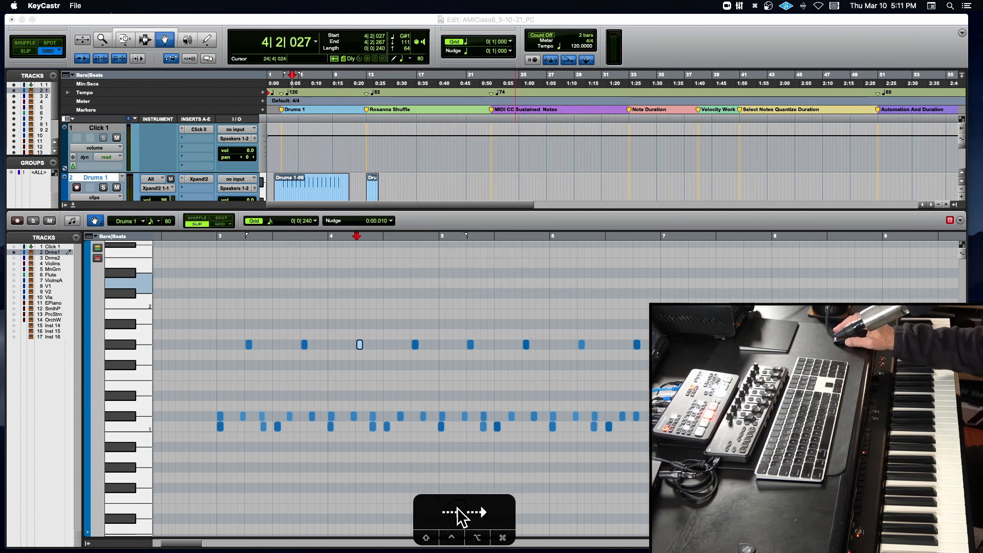
- Return to Pro Tools and select the first C1 note at 2|4|955 from just before bar 3
click(210, 237)
key(Tab)
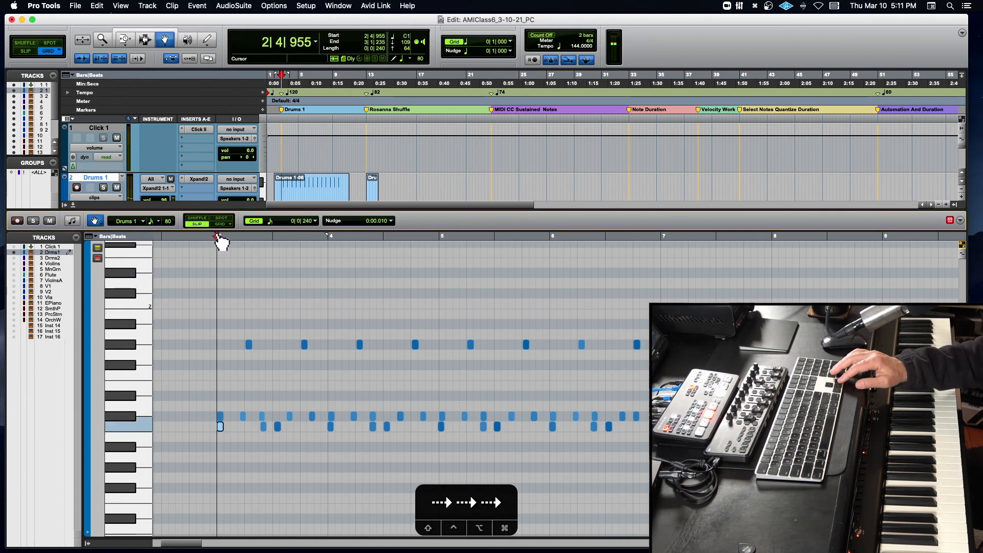
- Place the cursor before bar 3 at 2|4|423 and step the selection forward note by note to the G#1 note at 3|4|038
click(203, 239)
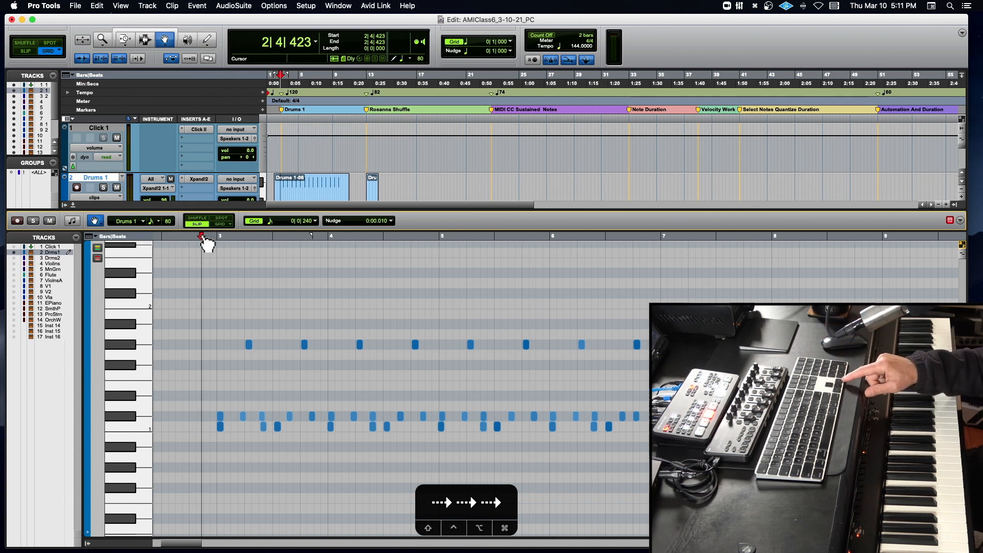
key(Tab)
key(Tab)
key(Tab)
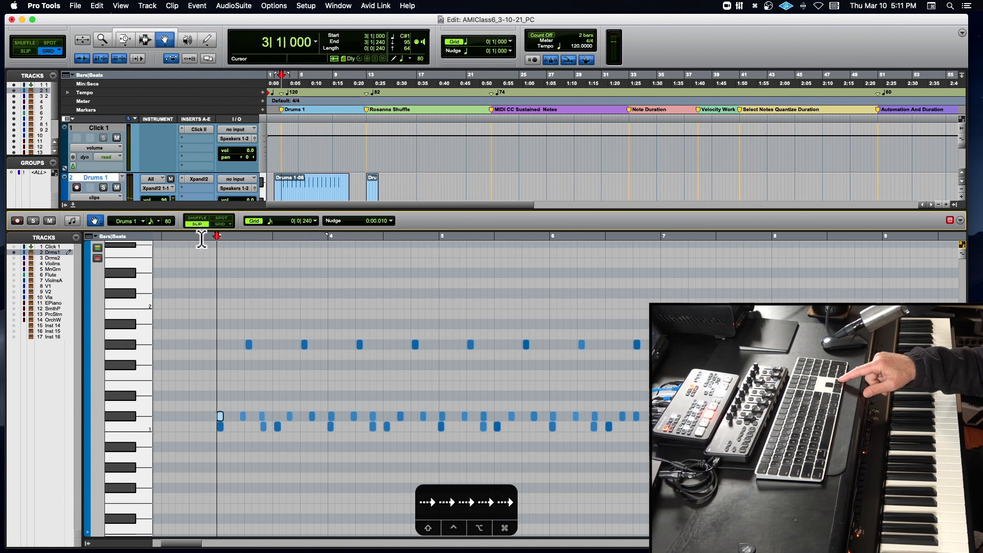
key(Tab)
key(Tab)
key(Tab)
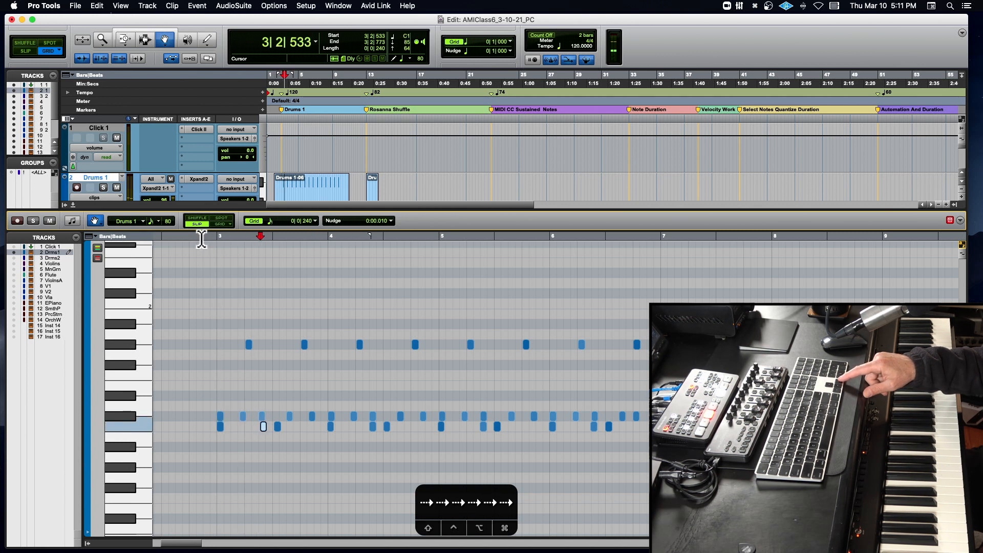
key(Tab)
key(Tab)
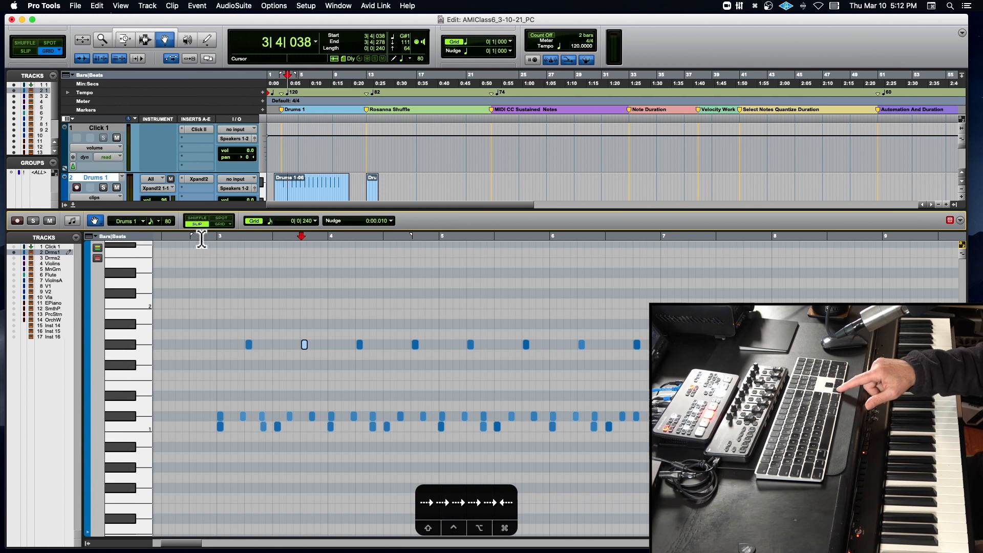
- Step the selection backward note by note to the first C1 note at 2|4|955
key(alt+Tab)
key(alt+Tab)
key(alt+Tab)
key(alt+Tab)
key(alt+Tab)
key(alt+Tab)
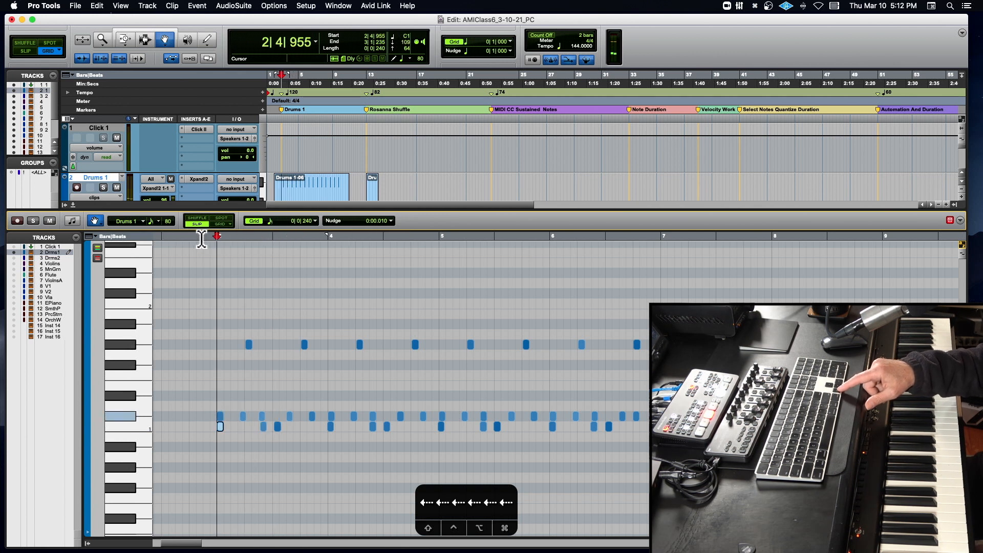
- Step the selection forward again, note by note, to the C#1 note at 4|2|480
key(Tab)
key(Tab)
key(Tab)
key(Tab)
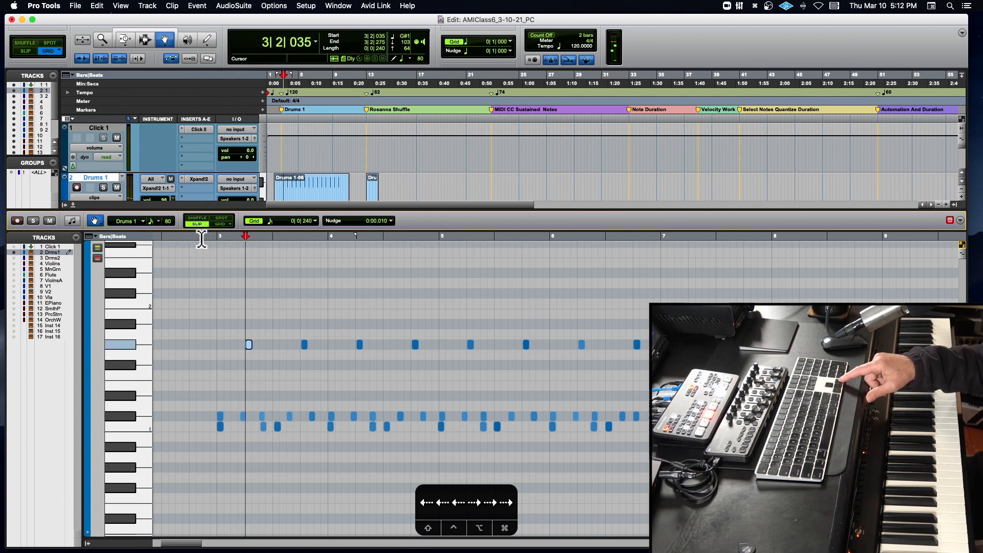
key(Tab)
key(Tab)
key(Tab)
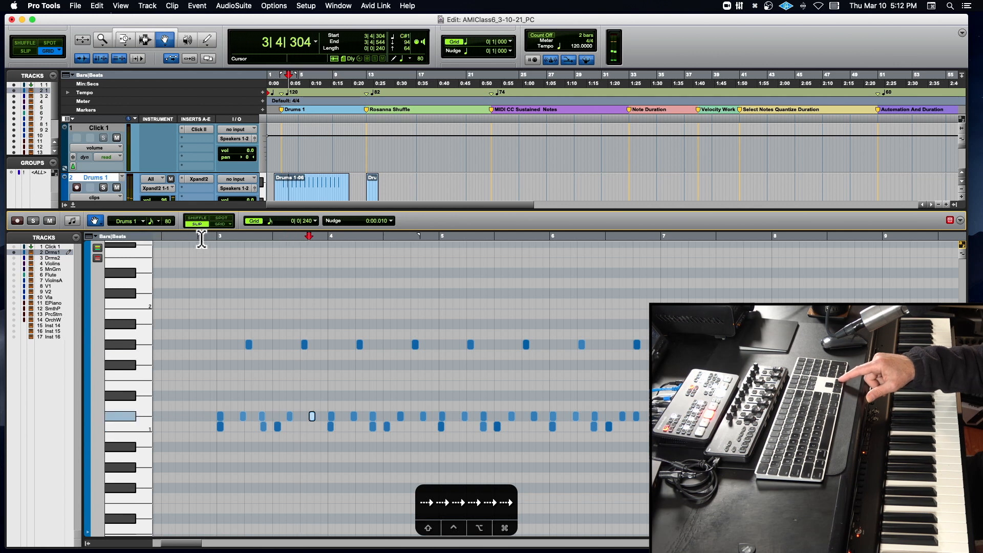
key(Tab)
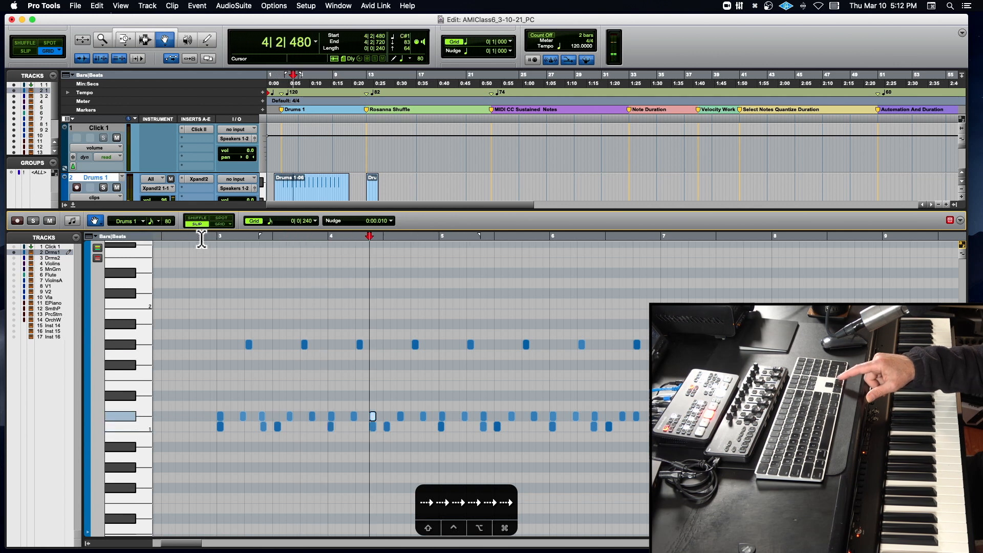
- Play the Drums 1 pattern from 2|4|919, just before bar 3, and stop playback after about two bars
scroll(192, 240, right, 2)
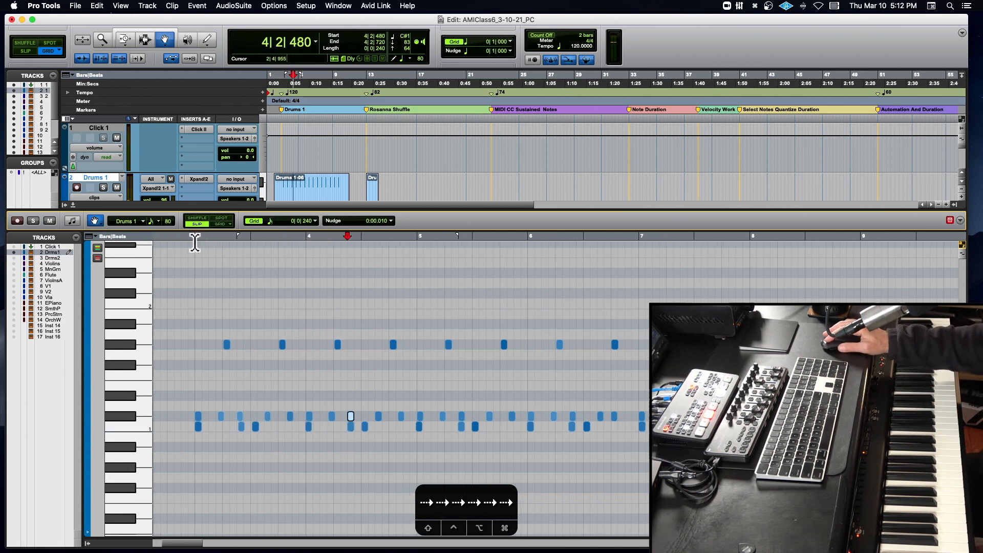
click(195, 243)
key(space)
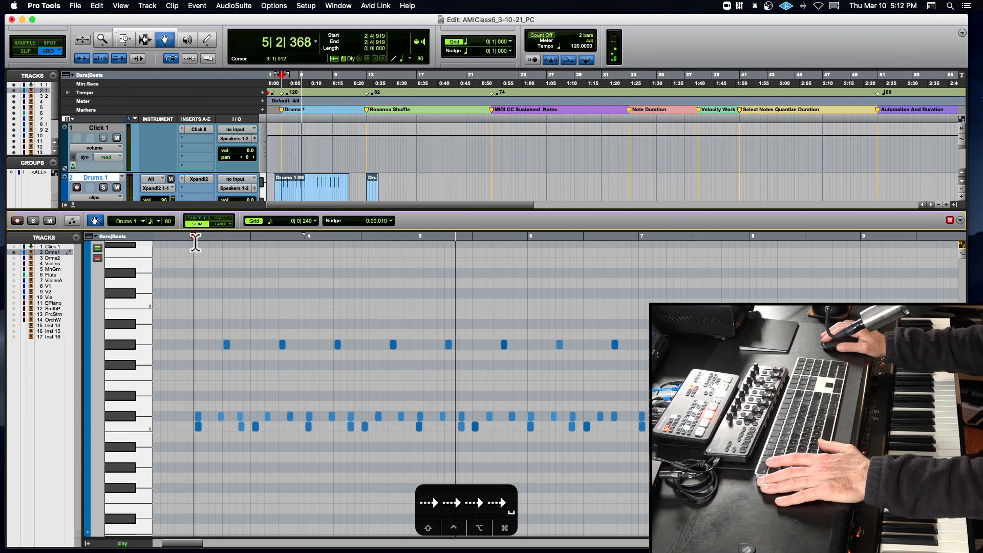
key(space)
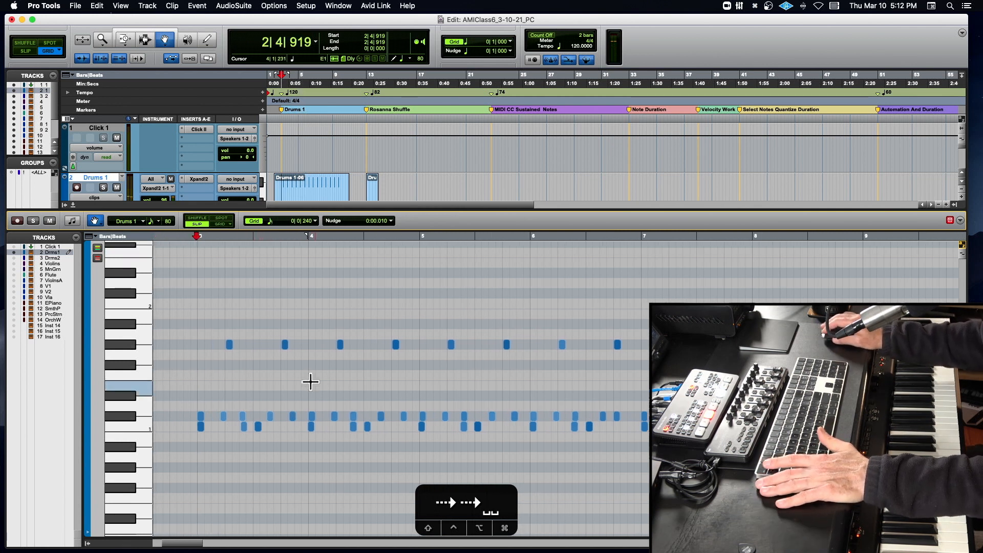
- Select the C1 note at 3|2|533, and play the drum pattern from 2|4|565 ahead of bar 3
click(245, 426)
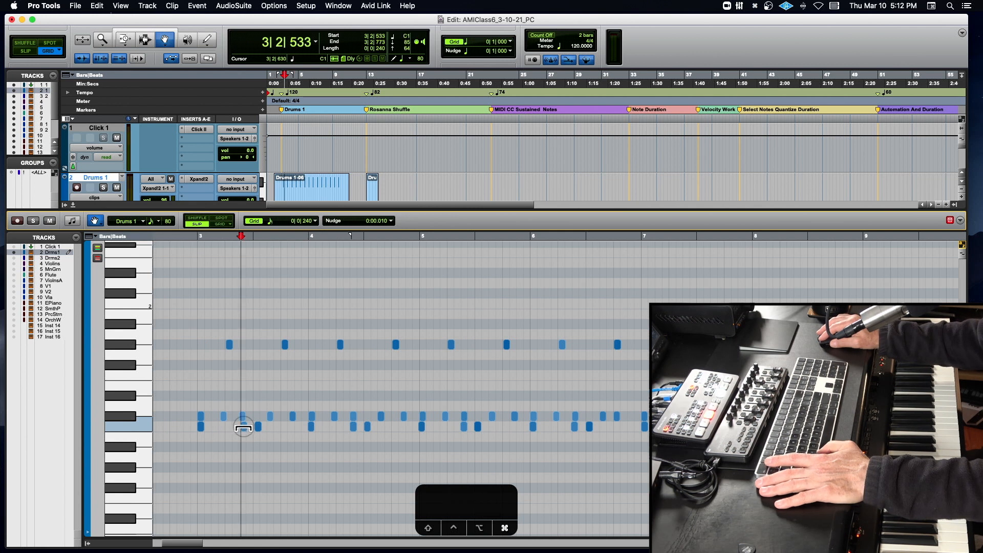
click(186, 236)
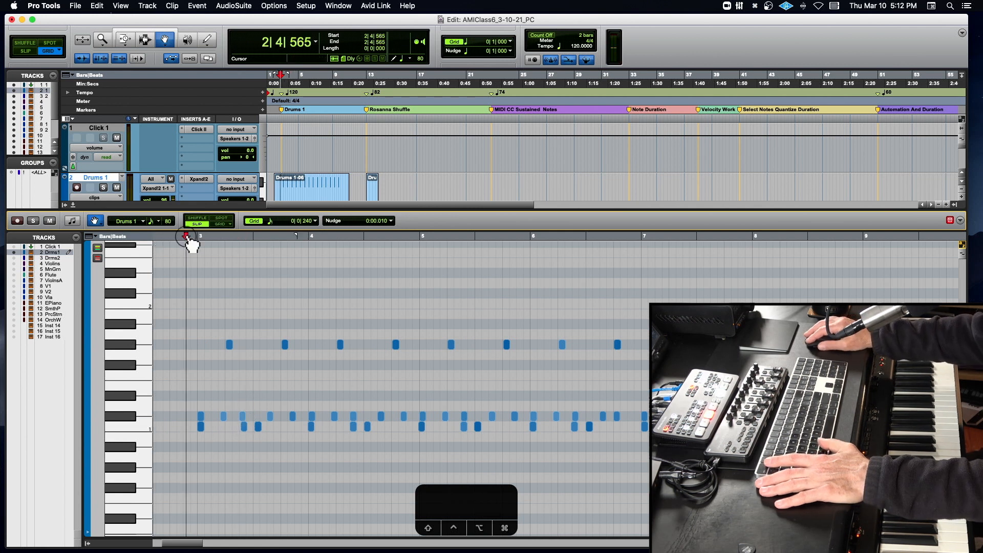
key(space)
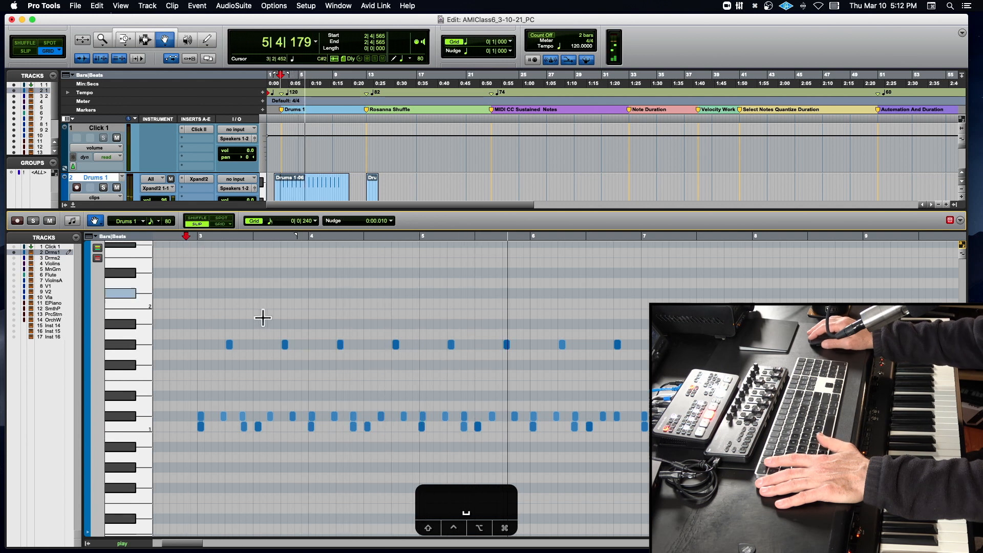
scroll(187, 374, up, 5)
key(space)
scroll(195, 374, down, 5)
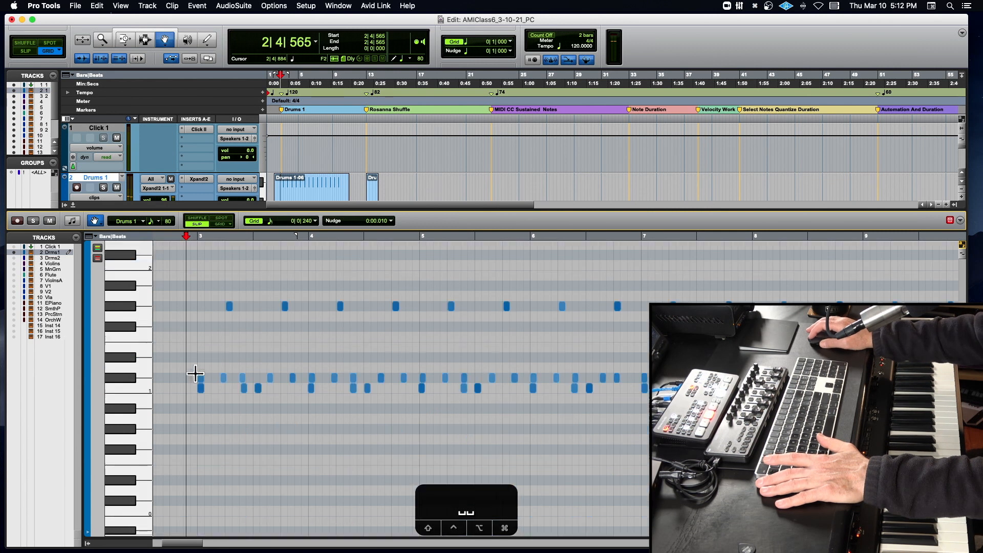
- Select all C#1 notes on Drums 1 and nudge them later by the 0:00.010 nudge value
click(128, 379)
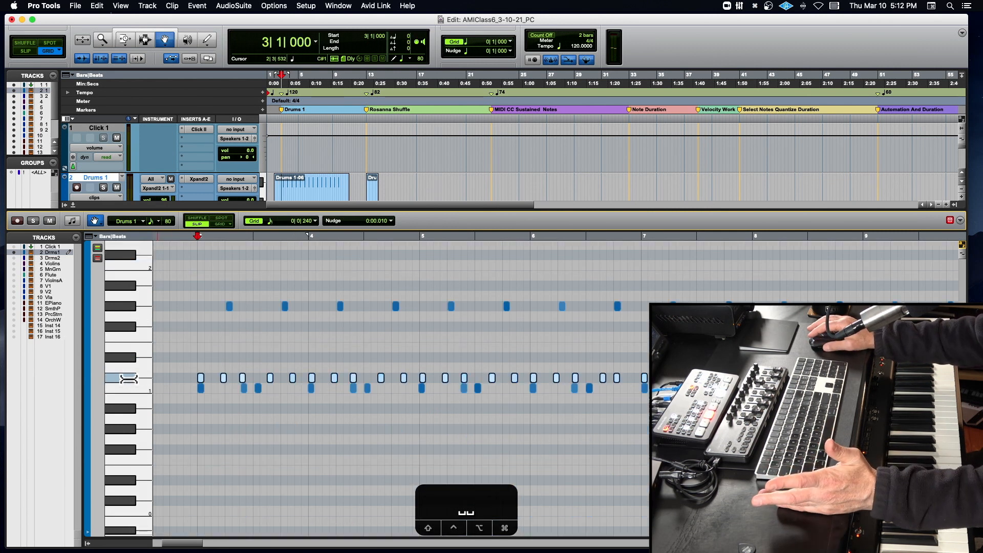
key(t)
key(t)
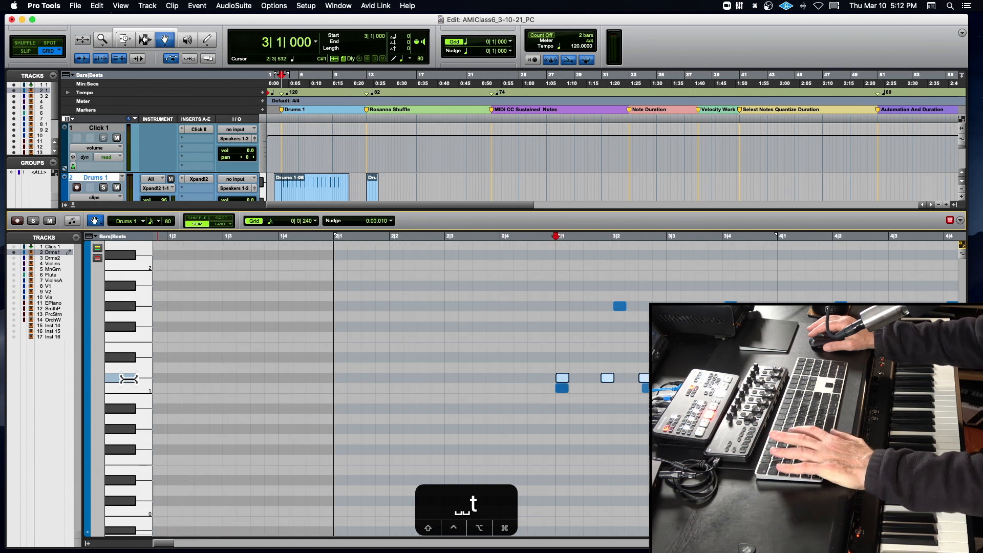
key(KP_Add)
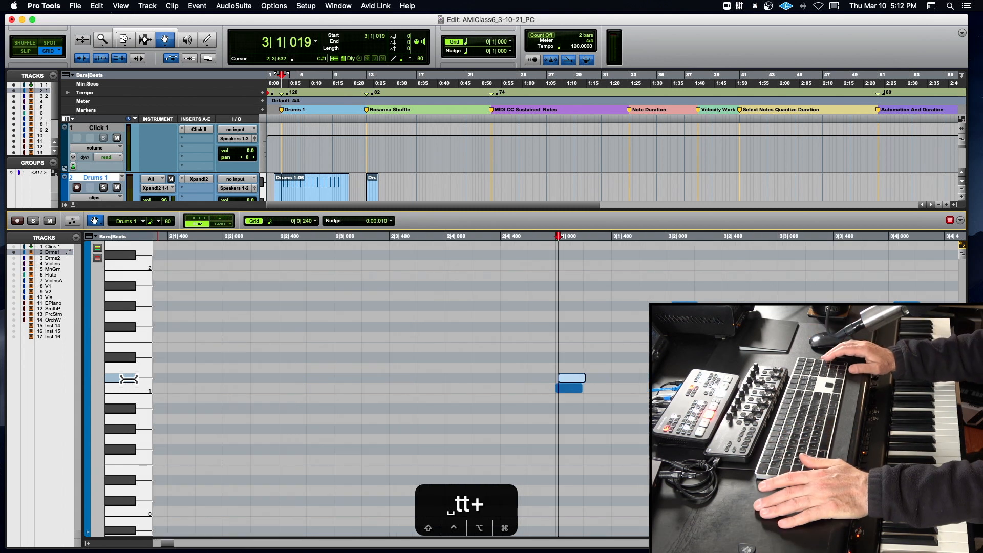
- Play back the nudged C#1 notes against the other drums and stop playback
key(space)
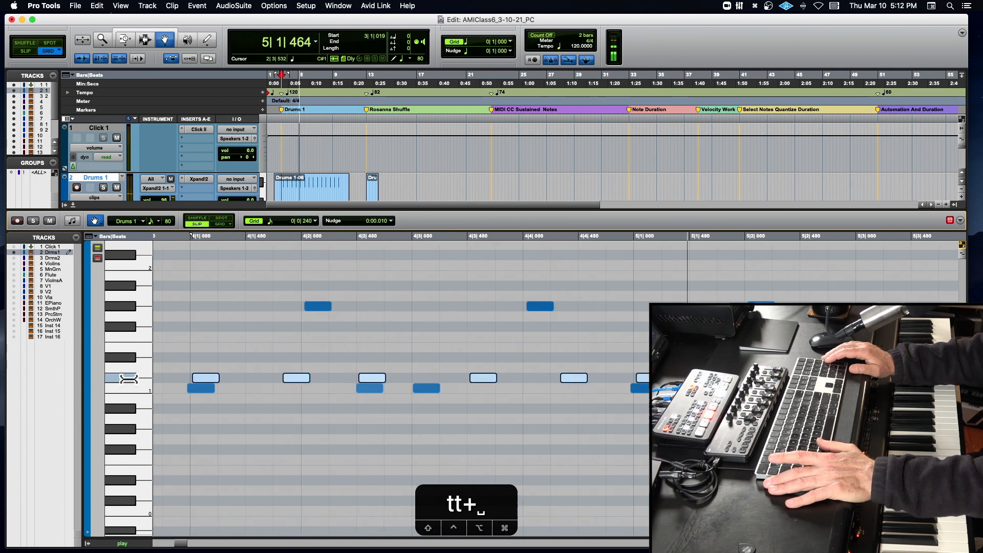
key(r)
key(r)
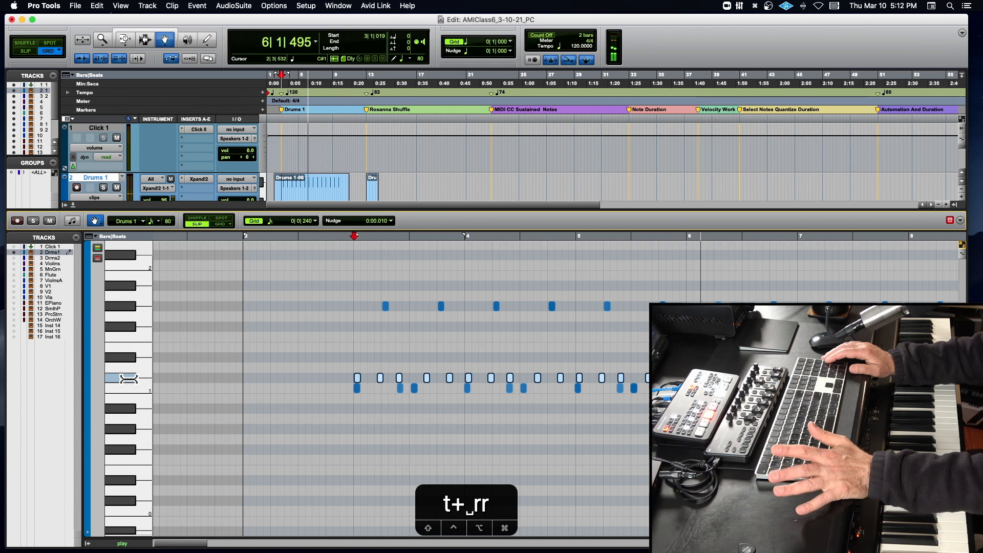
key(space)
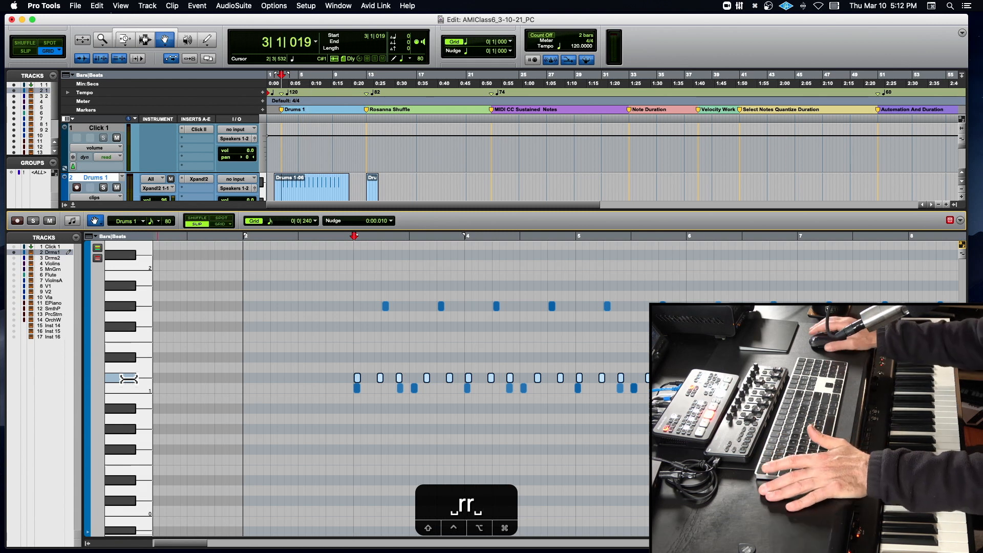
- Close the Drums 1 MIDI editor and open the Drums 2-12 clip for MIDI editing
click(71, 202)
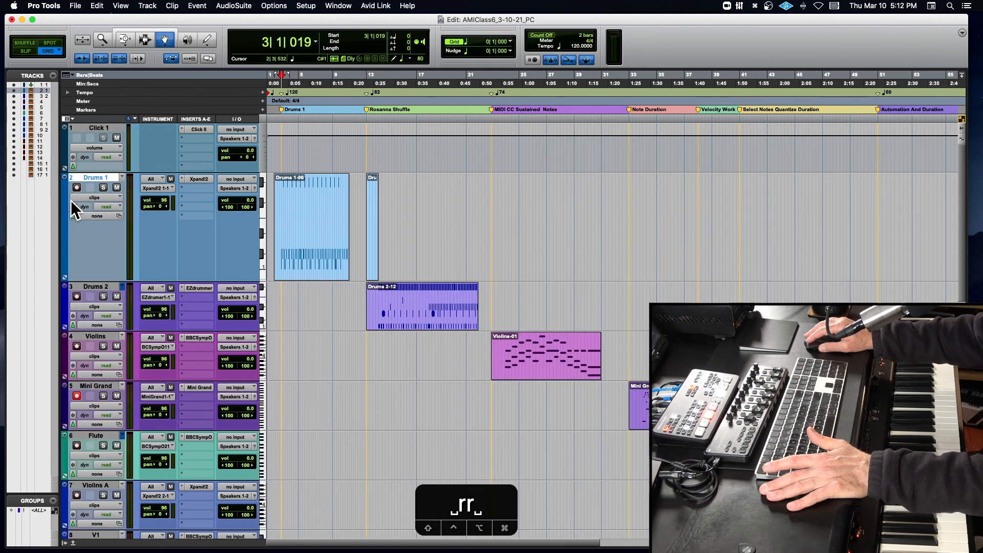
scroll(297, 303, right, 5)
scroll(298, 312, left, 5)
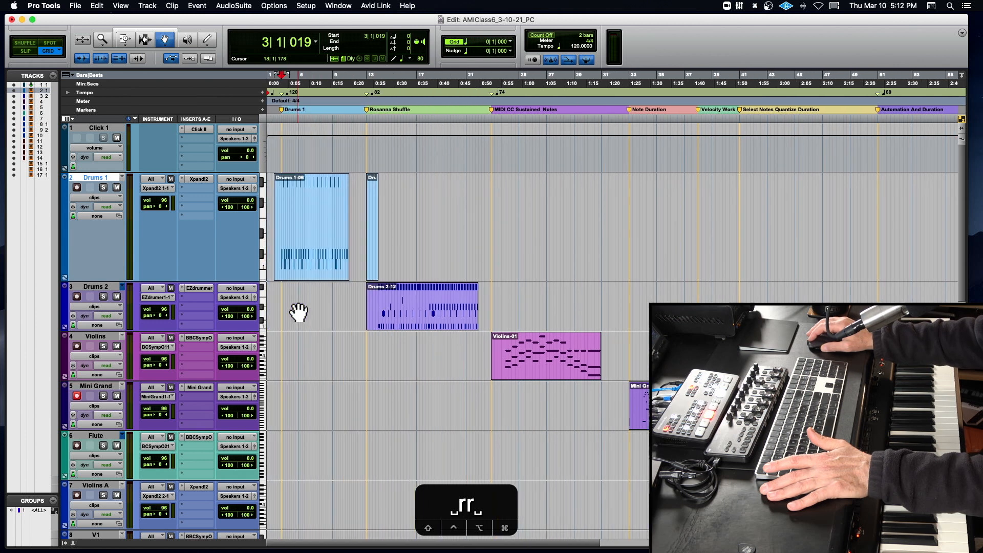
click(458, 302)
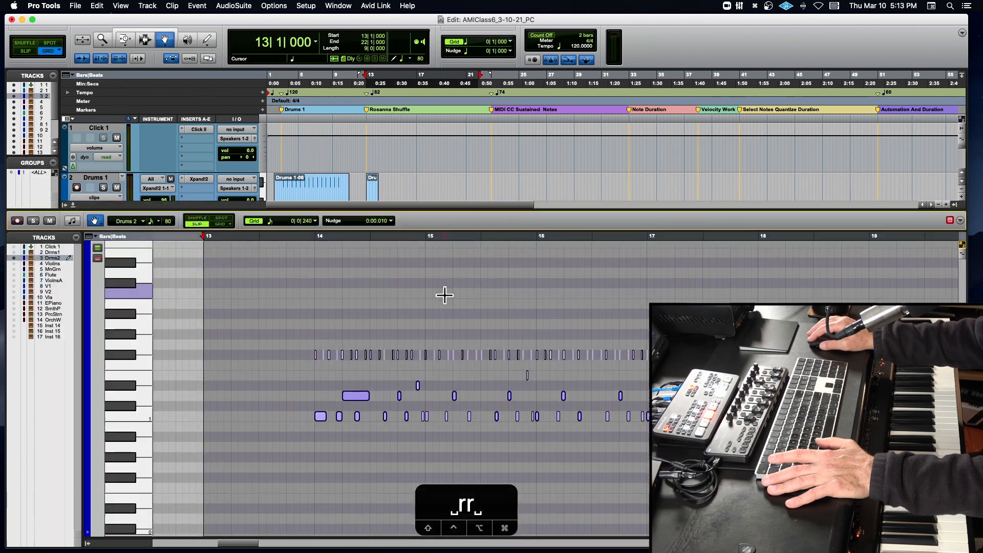
double_click(446, 303)
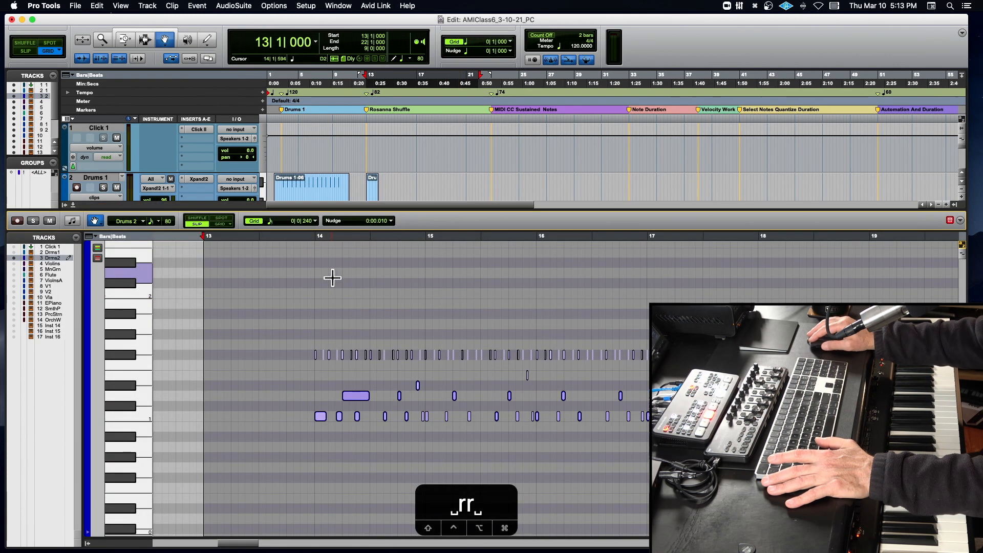
- Select all Drums 2 notes, open the Quantize event operation and move its window clear of the arrangement
click(311, 242)
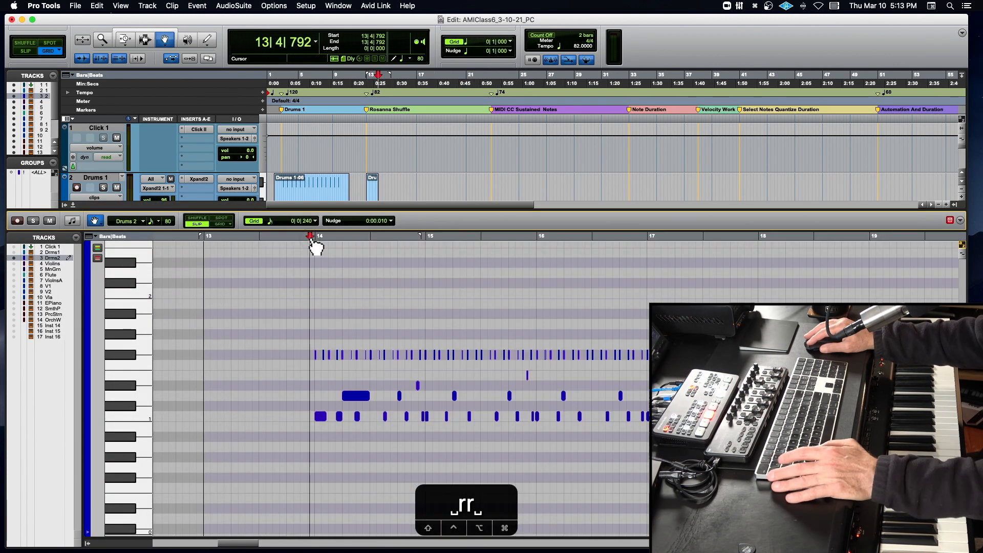
key(super+a)
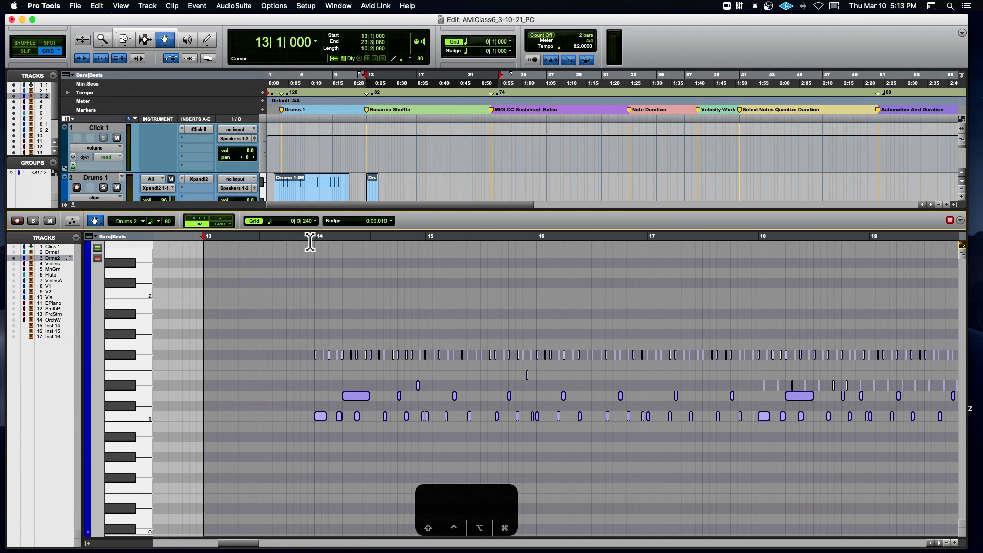
key(alt+0)
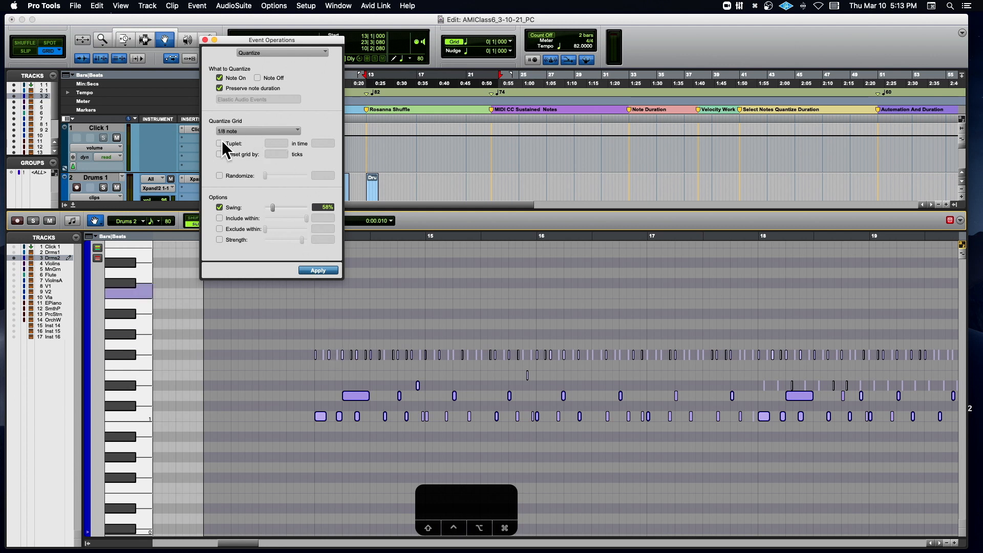
drag(287, 42, 207, 213)
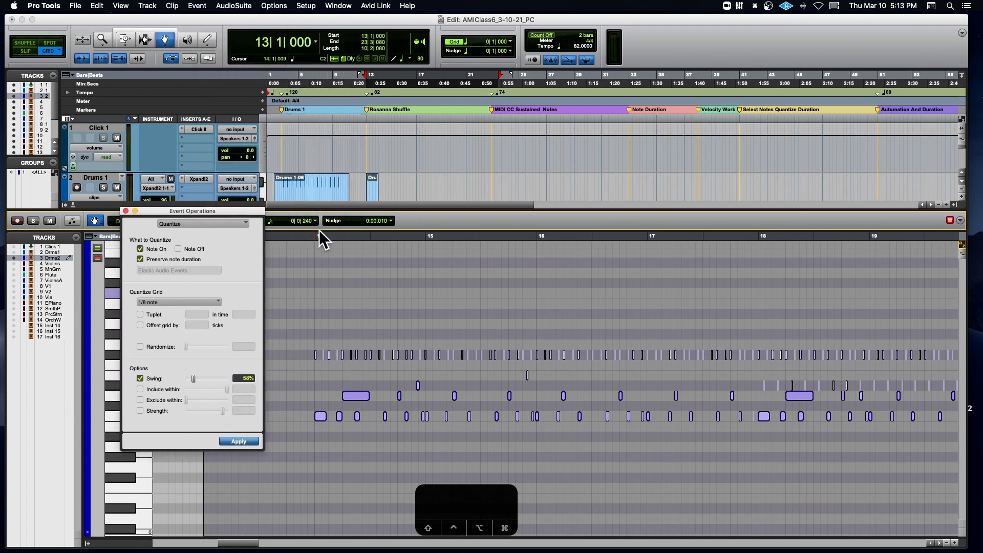
- Play the Drums 2 shuffle from 13|4|738, just before bar 14, and stop playback
click(309, 237)
key(space)
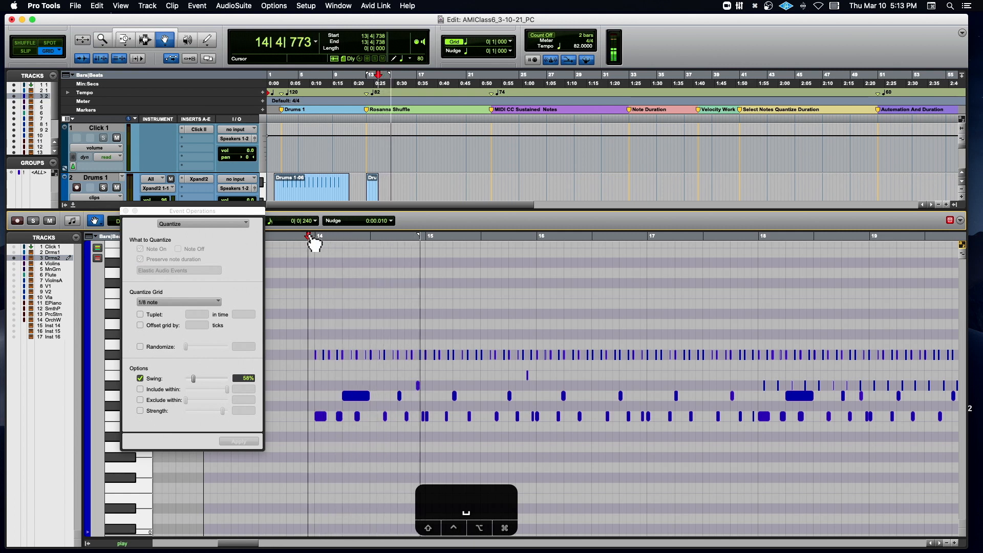
key(space)
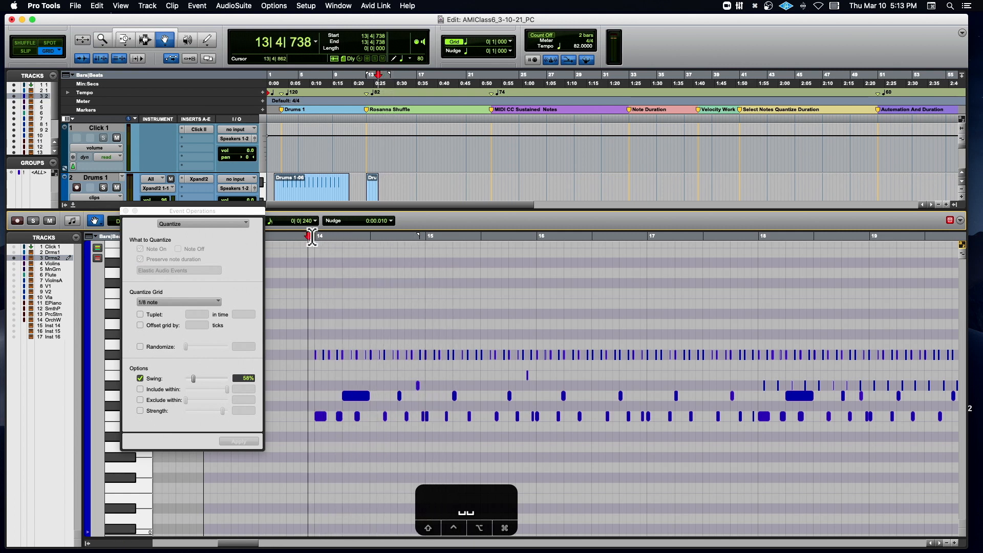
- Select all Drums 2 notes again and set the quantize grid to 1/16 note
click(214, 211)
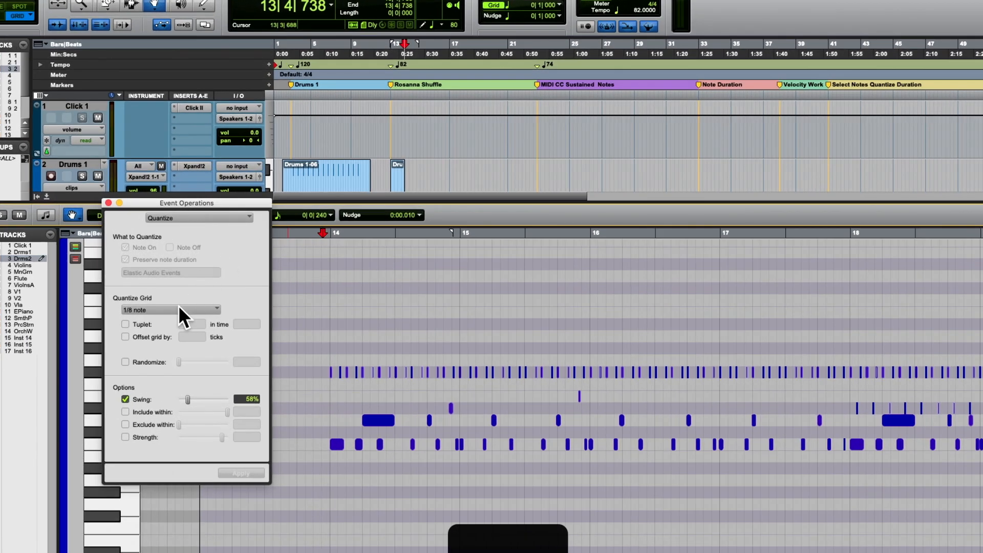
click(341, 394)
key(super+a)
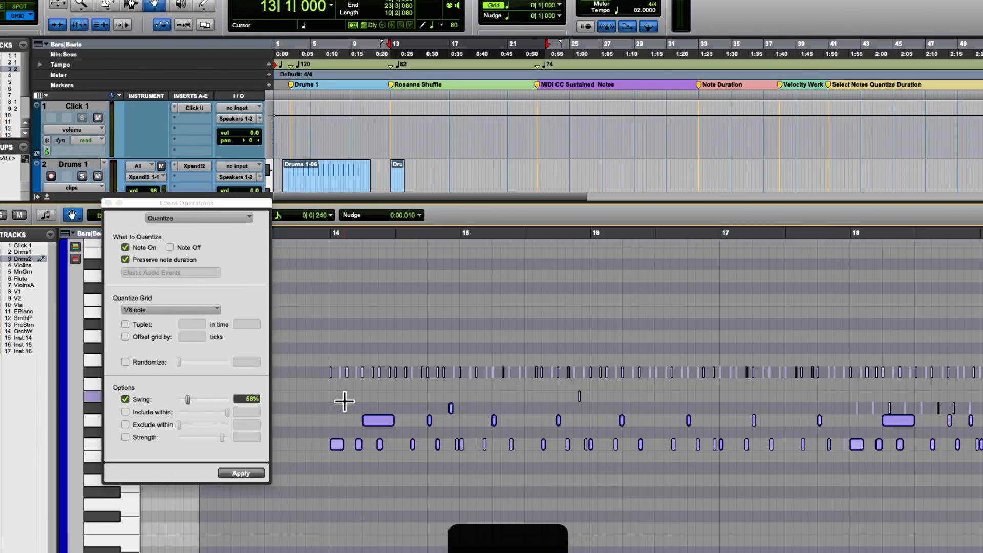
click(185, 307)
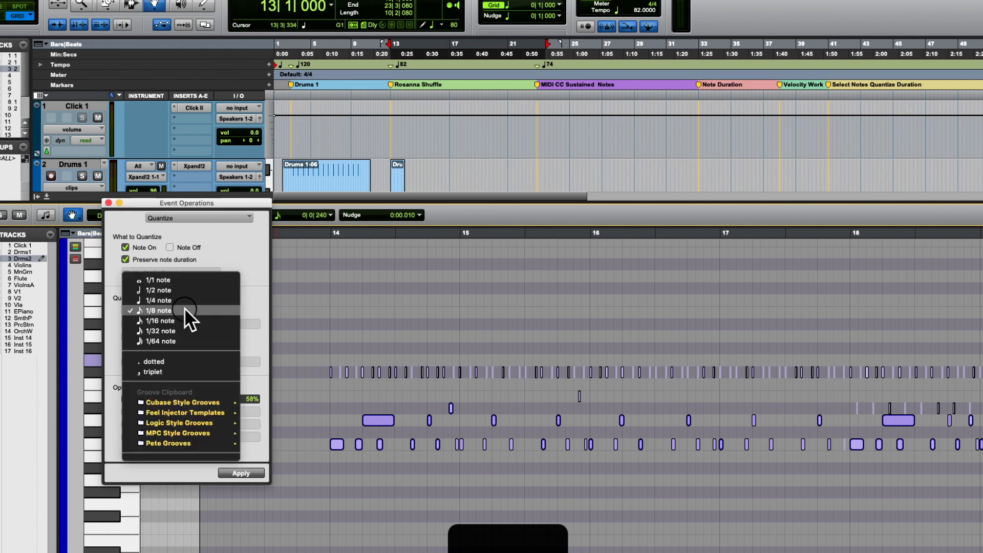
click(182, 319)
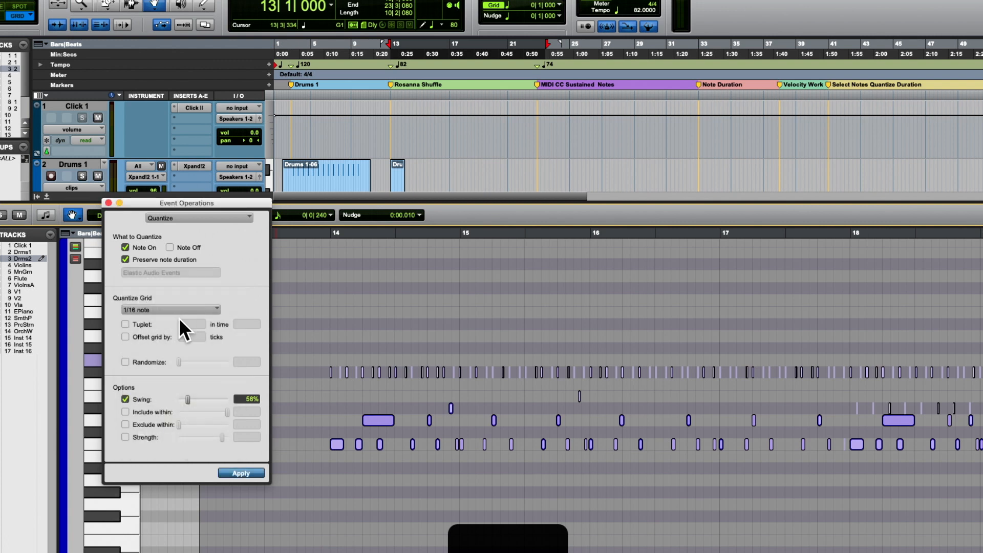
- Quantize the selected notes to a 1/16 grid with tuplet 3 in time 2, Note Off included and Swing disabled
click(125, 324)
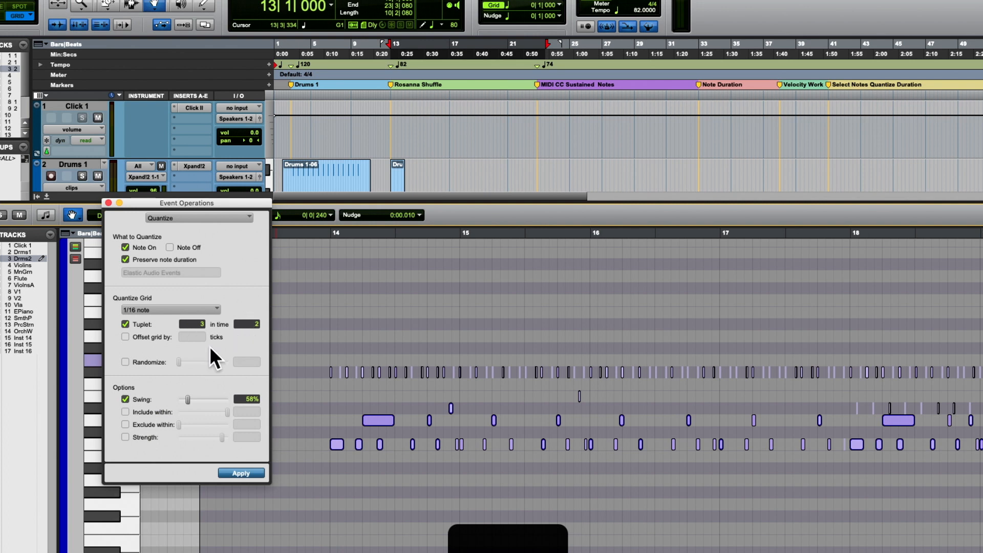
click(125, 399)
click(169, 247)
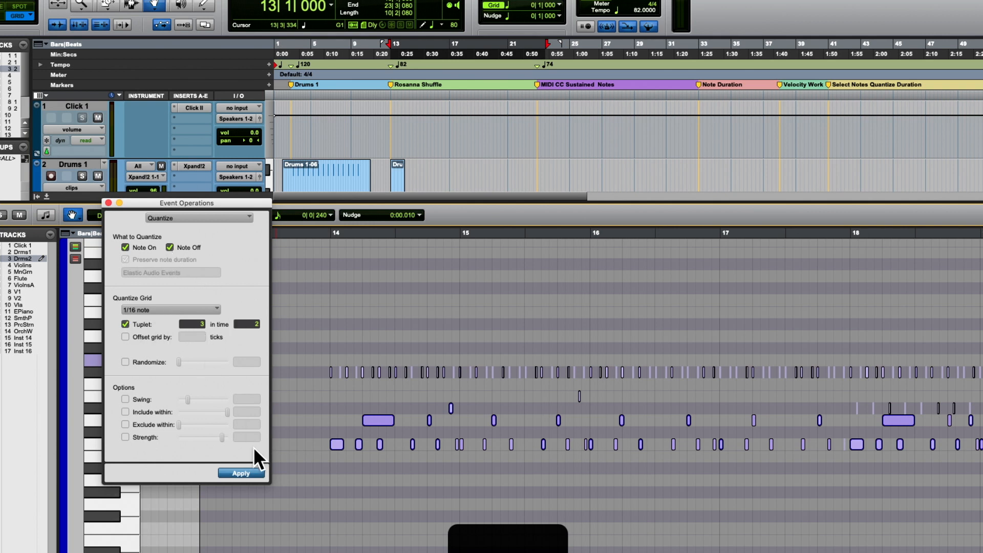
click(244, 473)
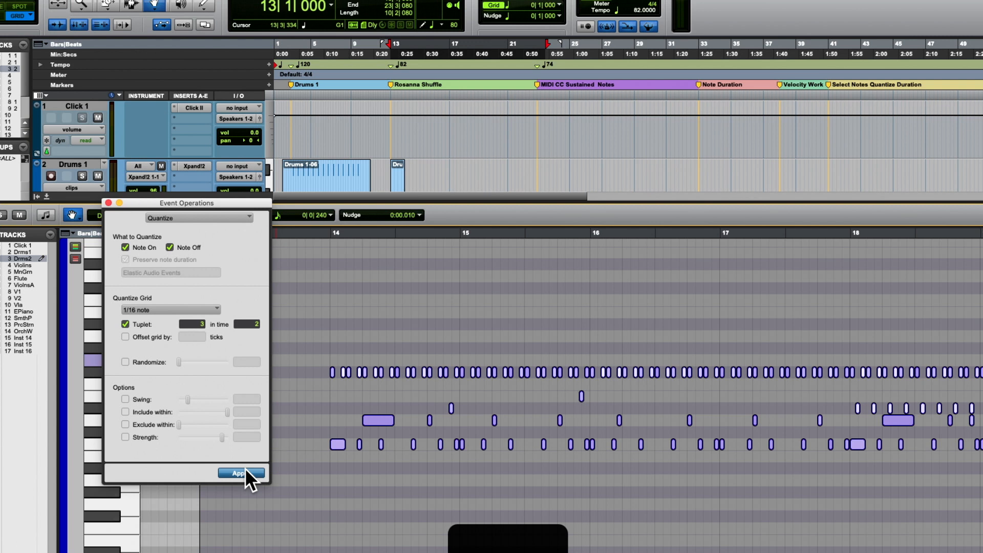
- Zoom in on the shuffle, play it from 13|4|854, just before bar 14, and stop playback
key(t)
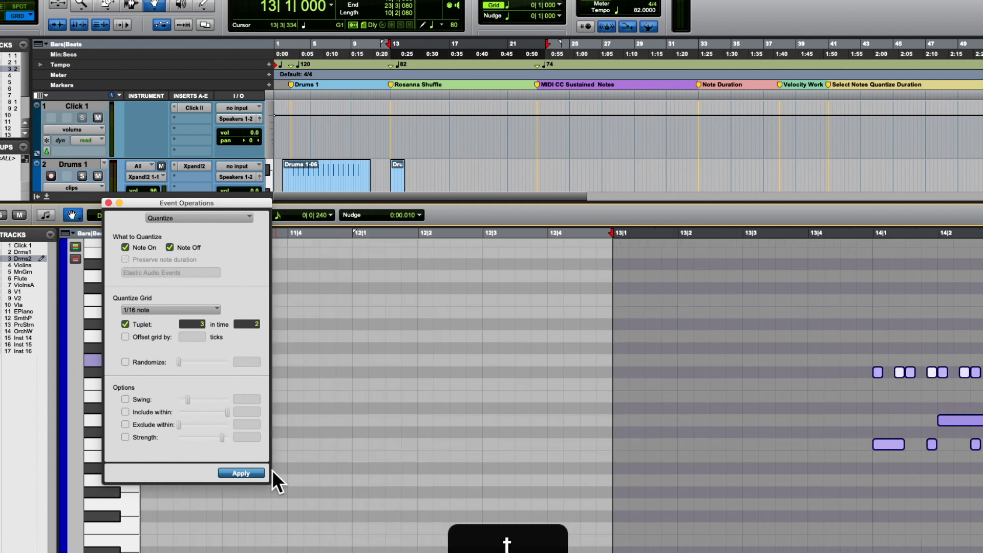
scroll(821, 455, right, 5)
scroll(821, 456, right, 5)
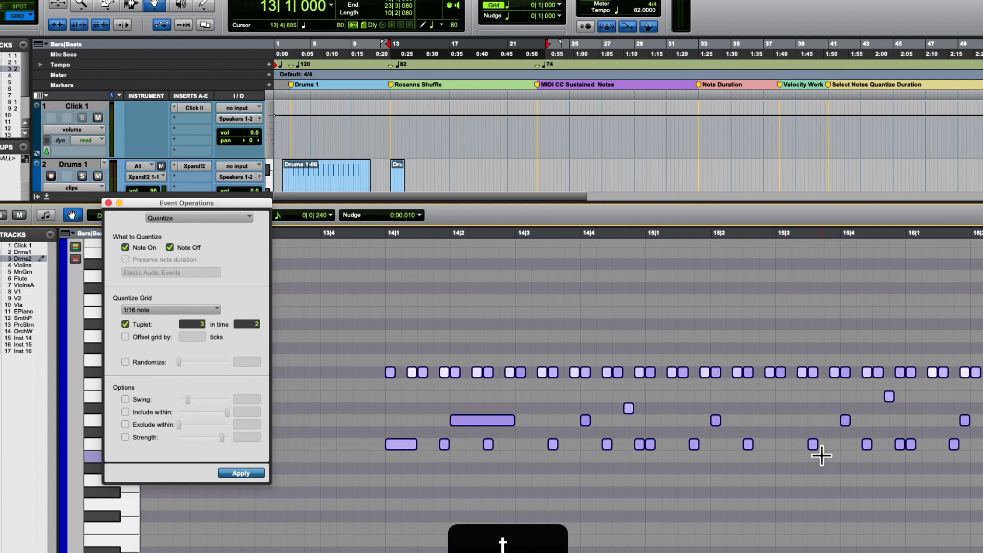
click(395, 233)
key(space)
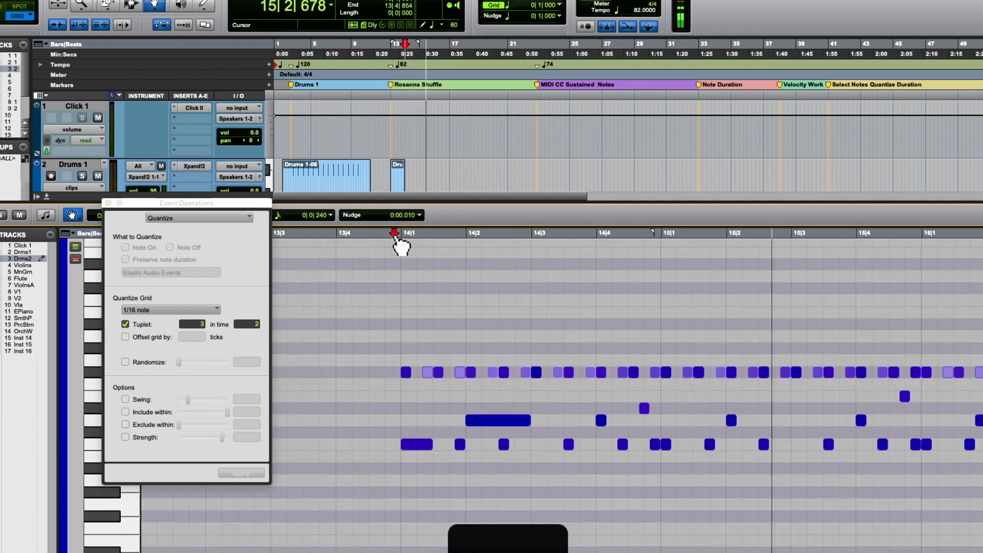
key(r)
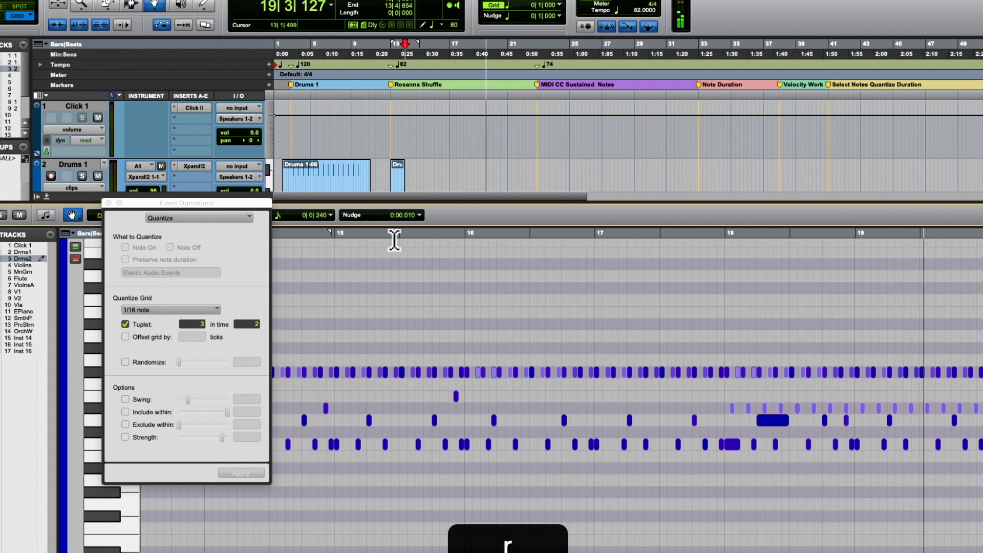
key(space)
- Undo the tuplet quantize and select all Drums 2 notes again, keeping the Event Operations window within reach
key(super+z)
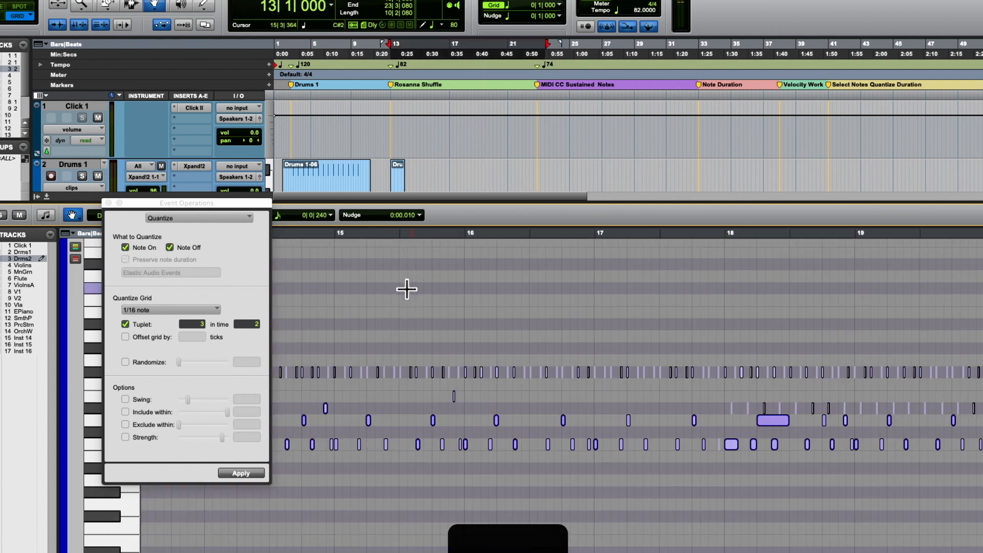
click(390, 297)
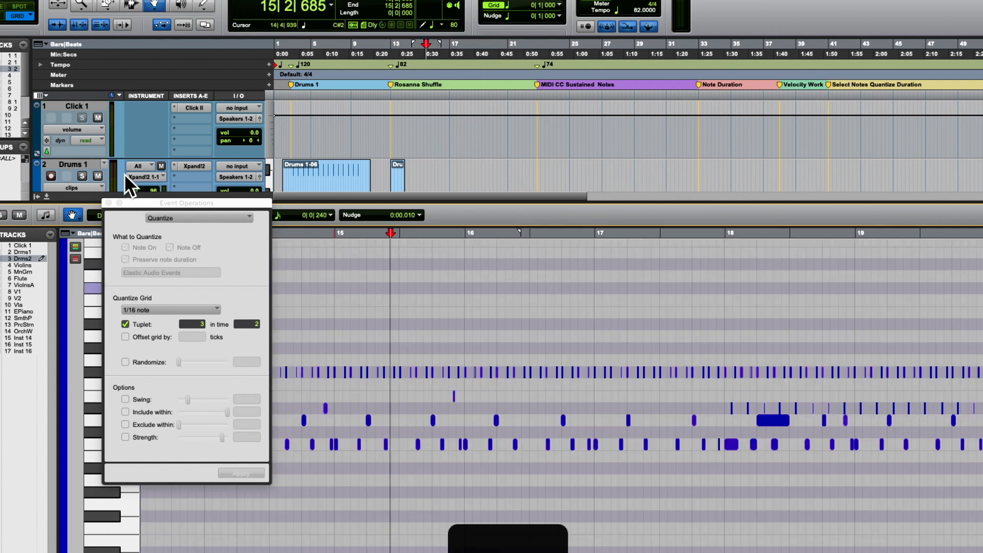
drag(127, 202, 110, 284)
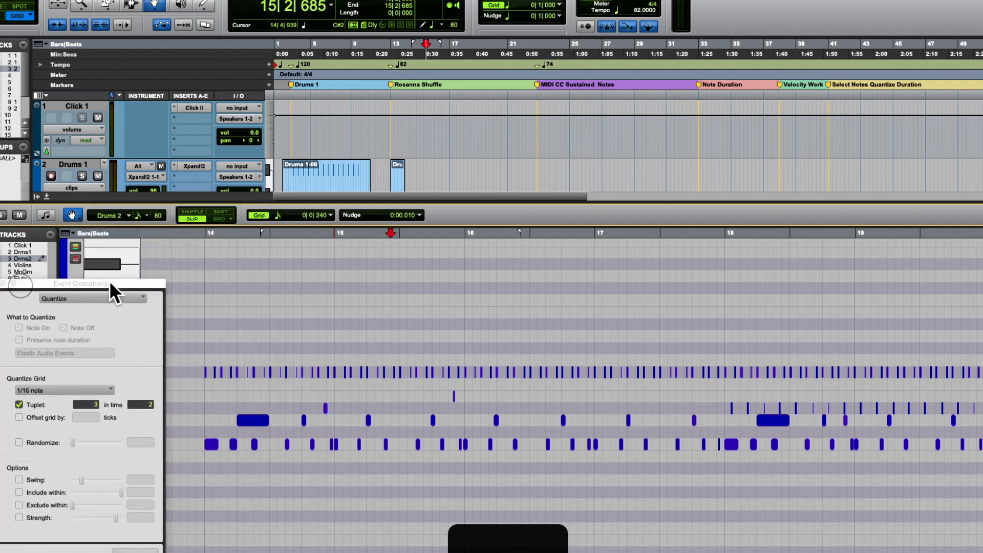
click(198, 235)
key(super+a)
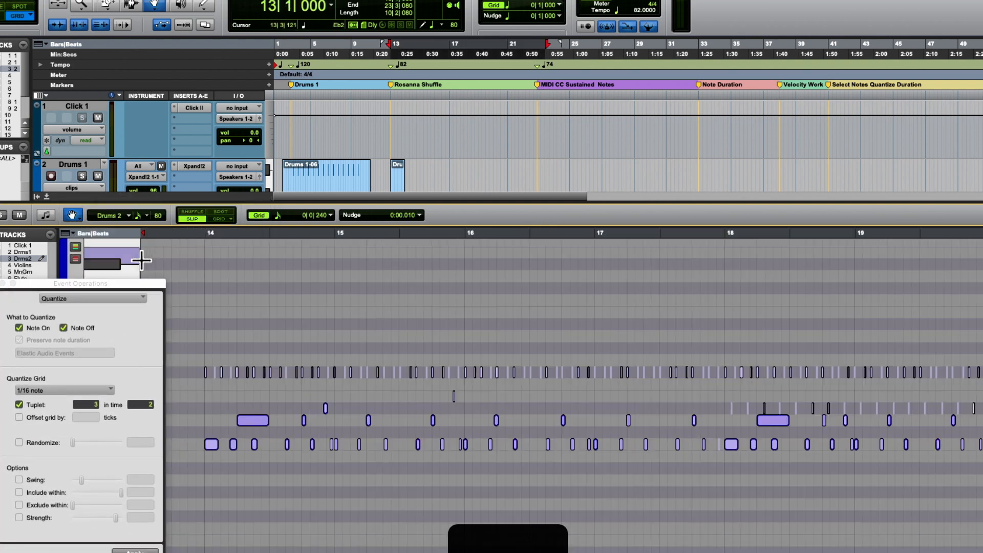
drag(127, 284, 337, 227)
- Switch the event operation to Change Duration, try setting all selected notes to 0|240, and undo that change
click(321, 235)
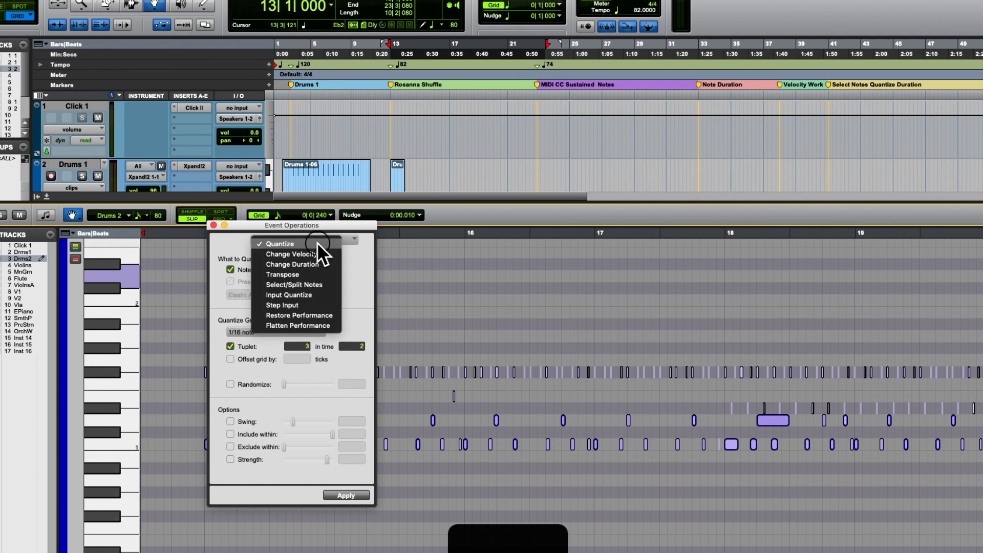
click(311, 260)
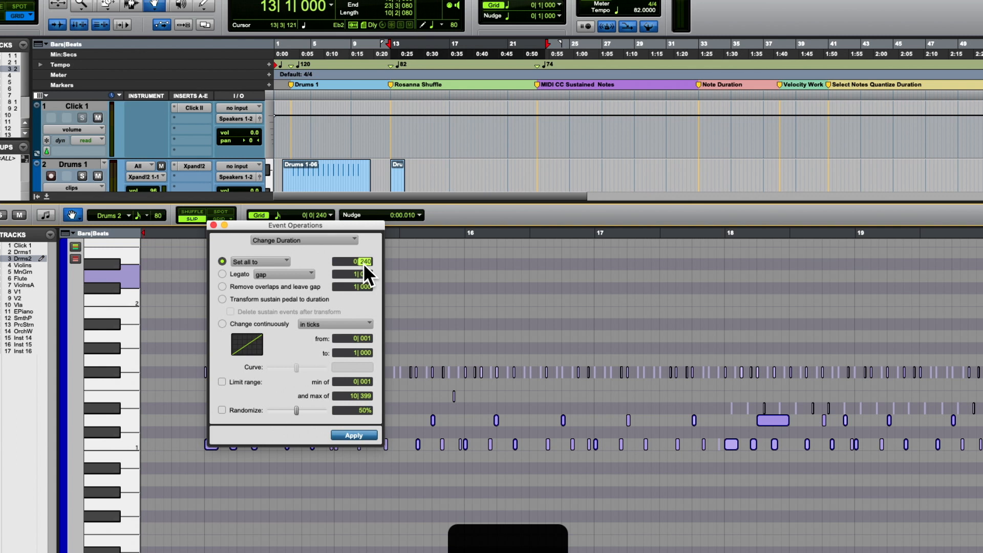
click(353, 435)
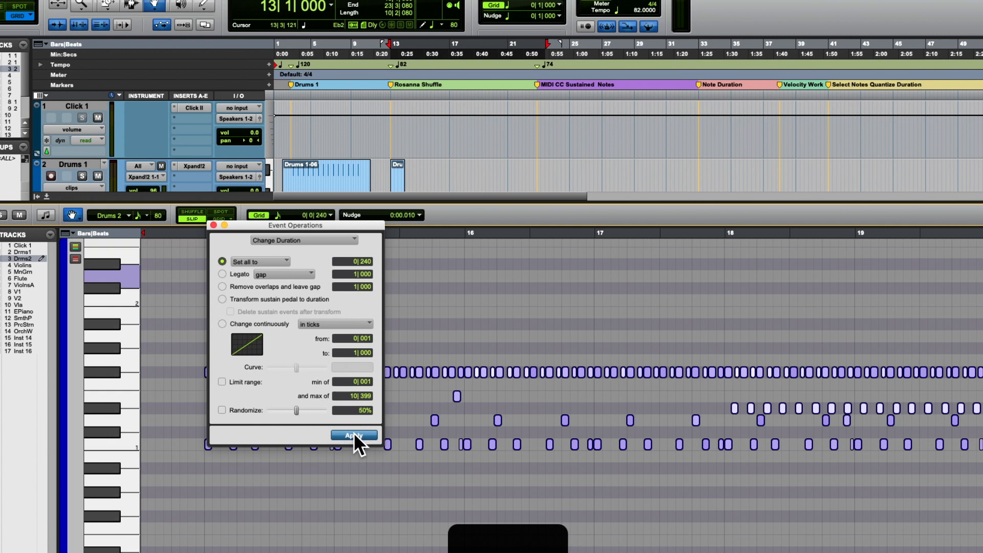
key(super+z)
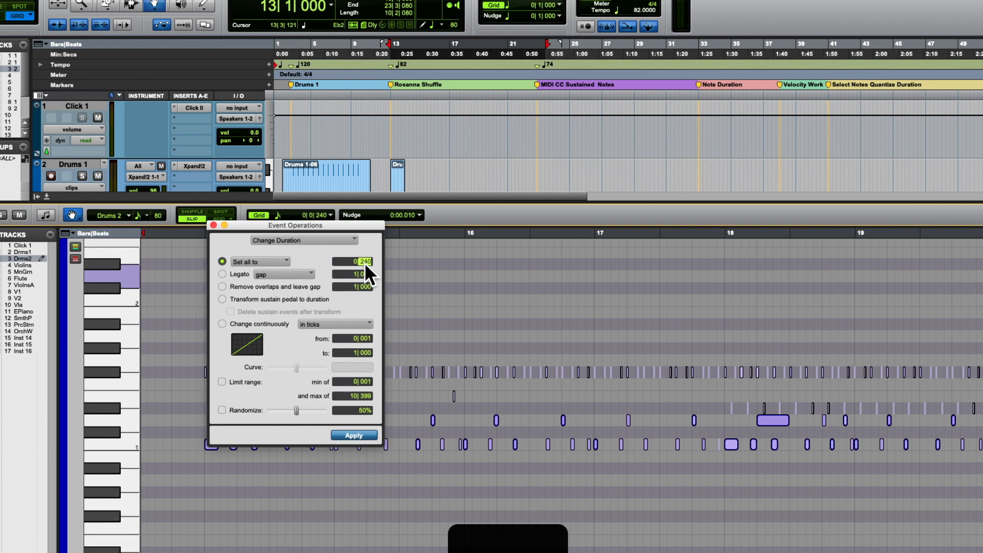
- Set the duration of all selected Drums 2 notes to 0|180
text(0)
key(Return)
key(Return)
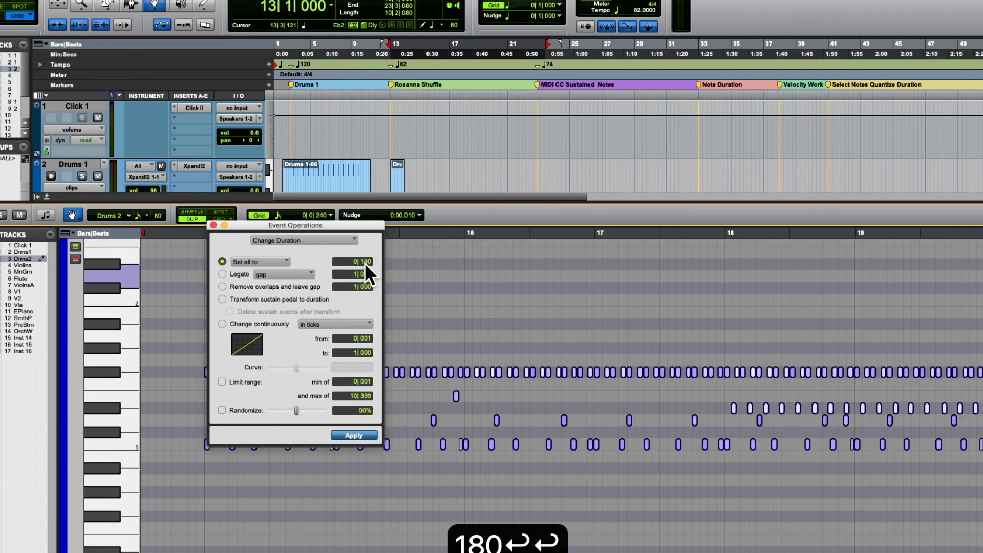
- Move the operations window off the notes and play the shuffle from 13|4|933, just before bar 14, stopping after about a bar
drag(287, 226, 80, 336)
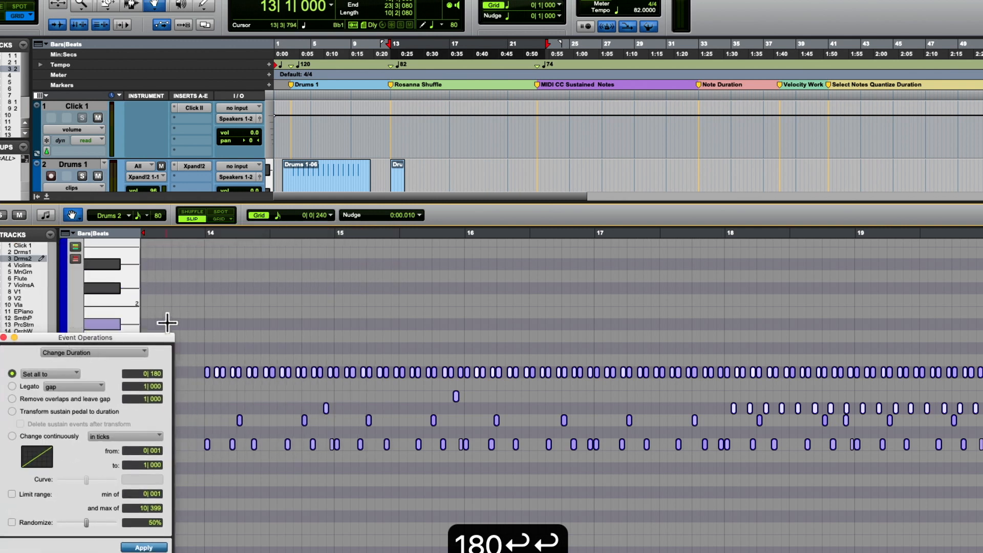
key(t)
key(space)
key(space)
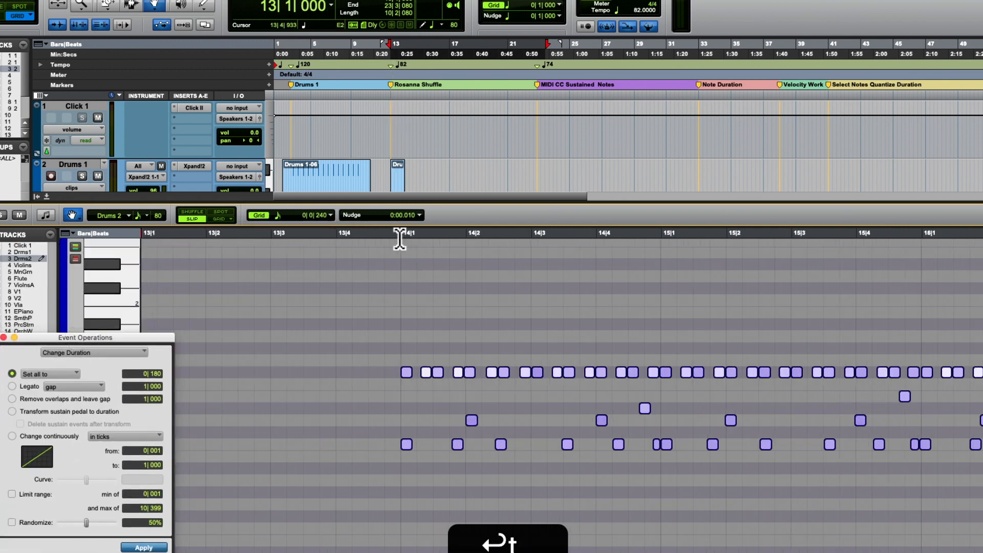
click(399, 240)
key(space)
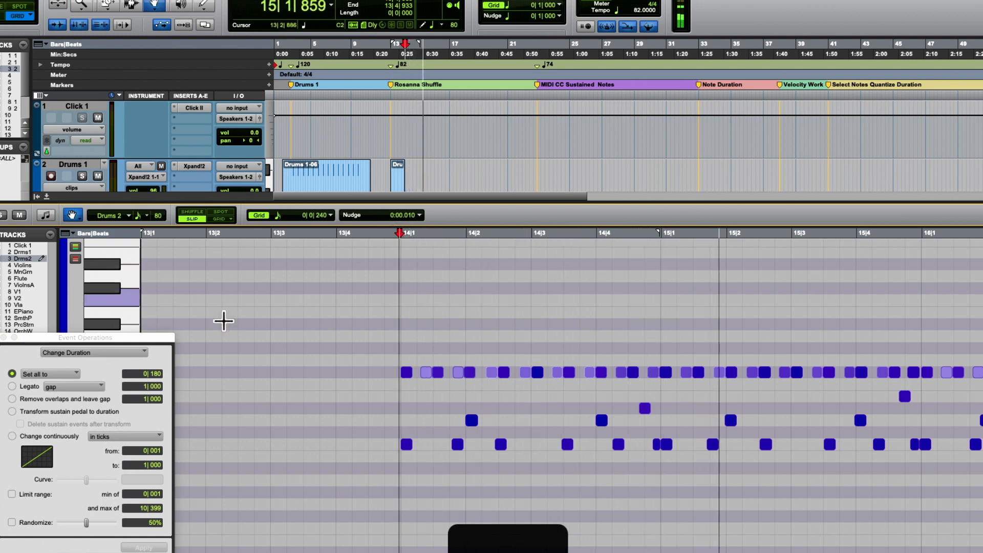
key(space)
- Bring the Event Operations window back over the arrangement and switch its operation to Quantize
drag(153, 338, 497, 115)
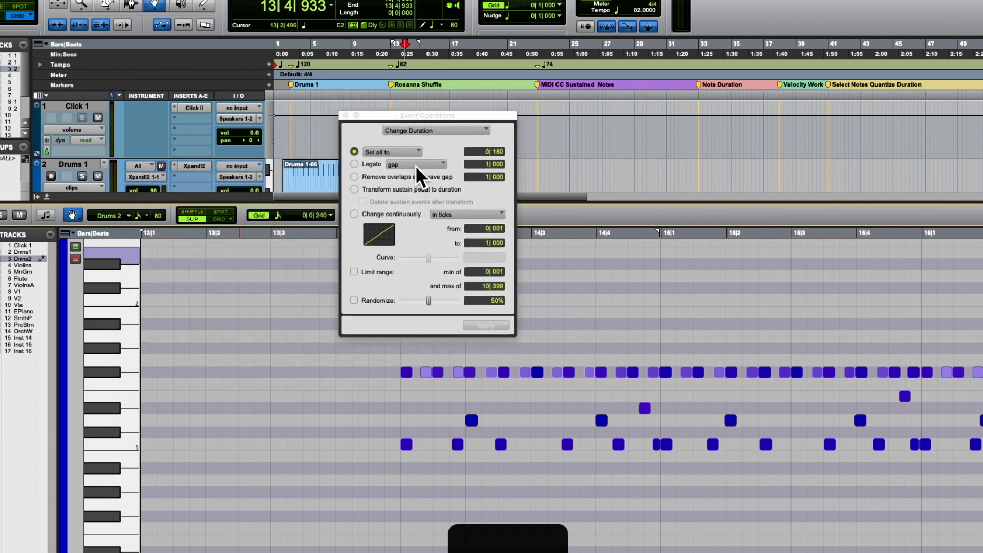
click(411, 130)
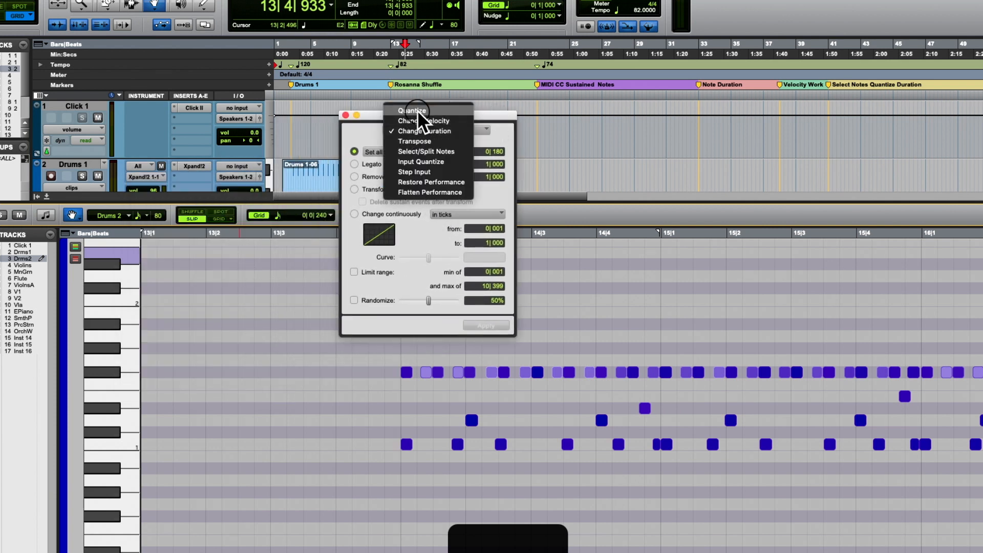
click(417, 110)
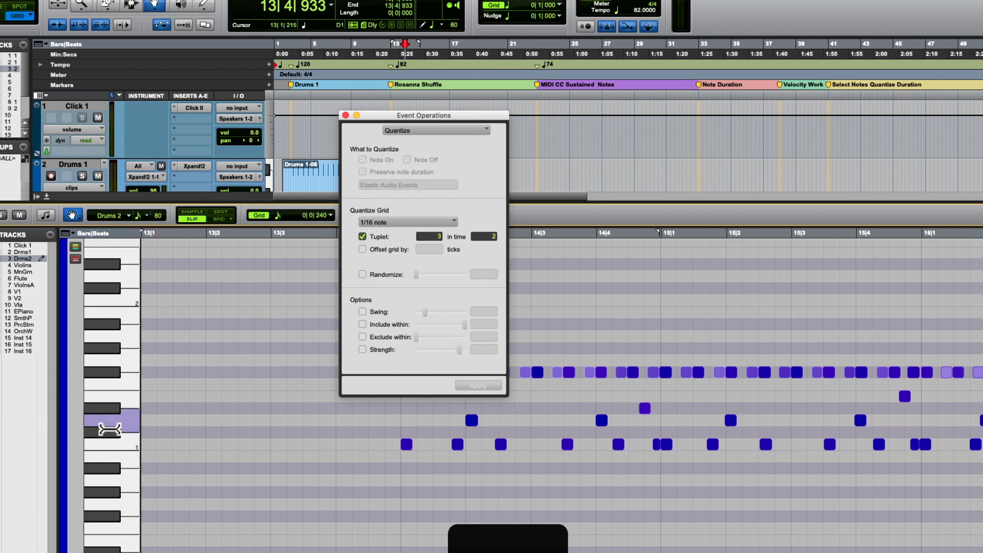
- Select every Drums 2 note on the pitches above C1, up to G#1, and mute those notes
drag(110, 429, 125, 351)
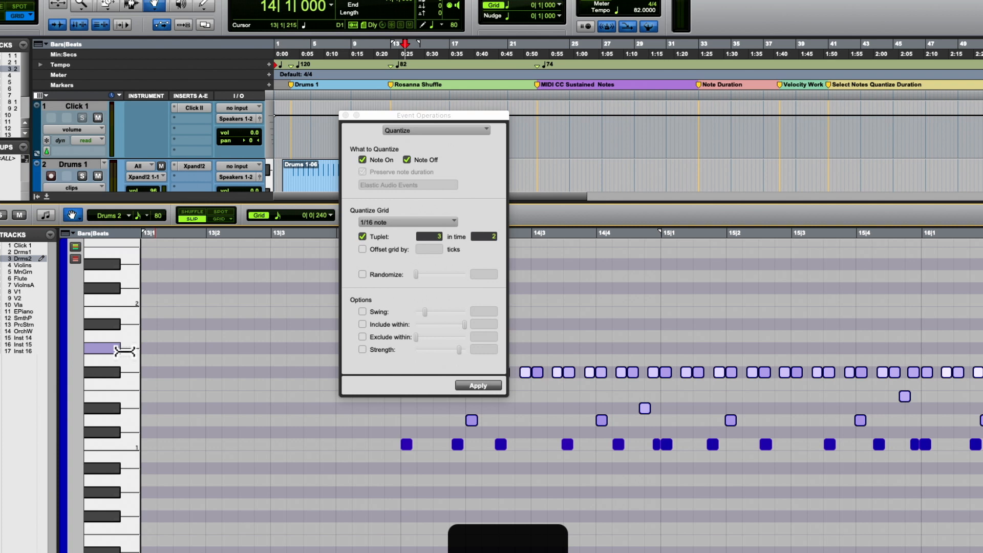
key(super+m)
scroll(224, 325, down, 2)
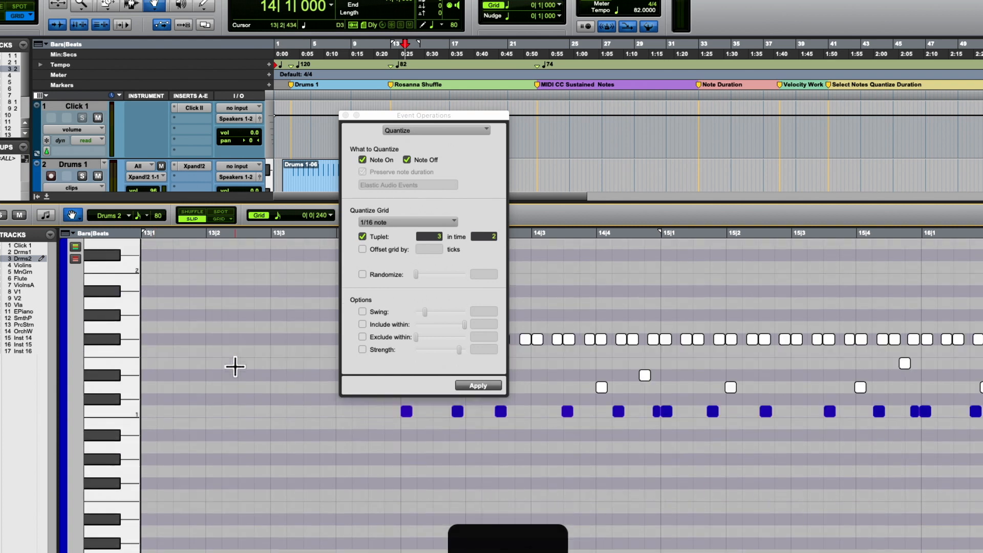
- Select all C1 notes and play them on their own for about two bars from bar 14
click(95, 408)
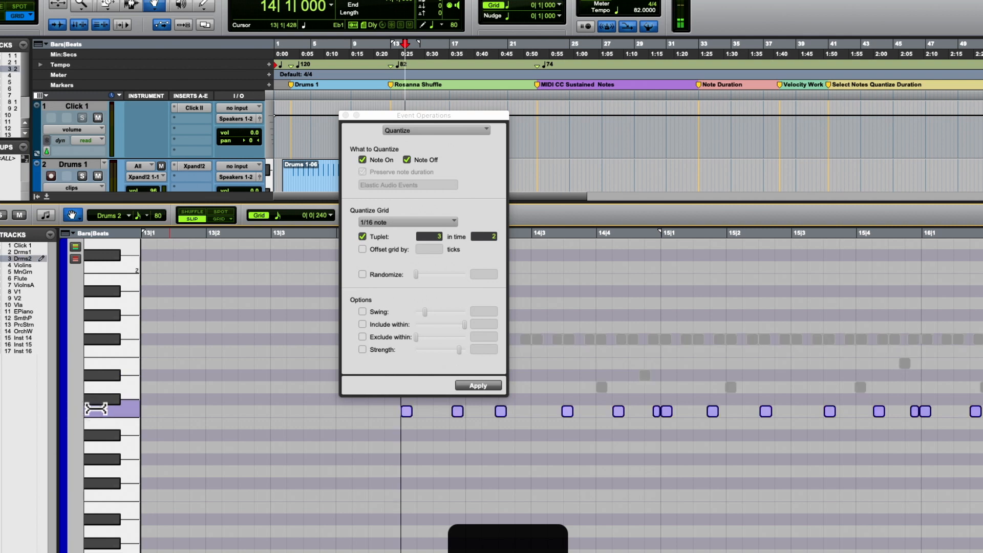
key(space)
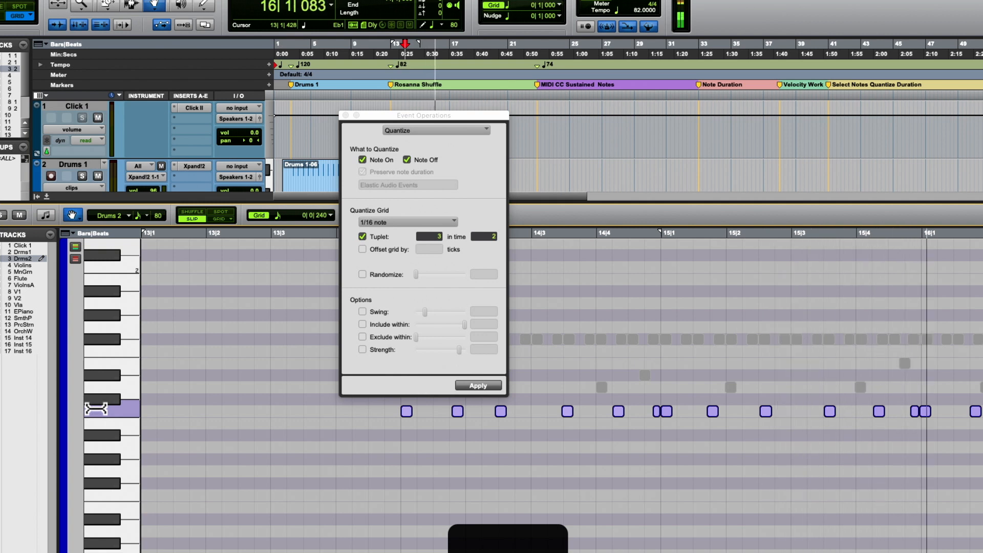
key(space)
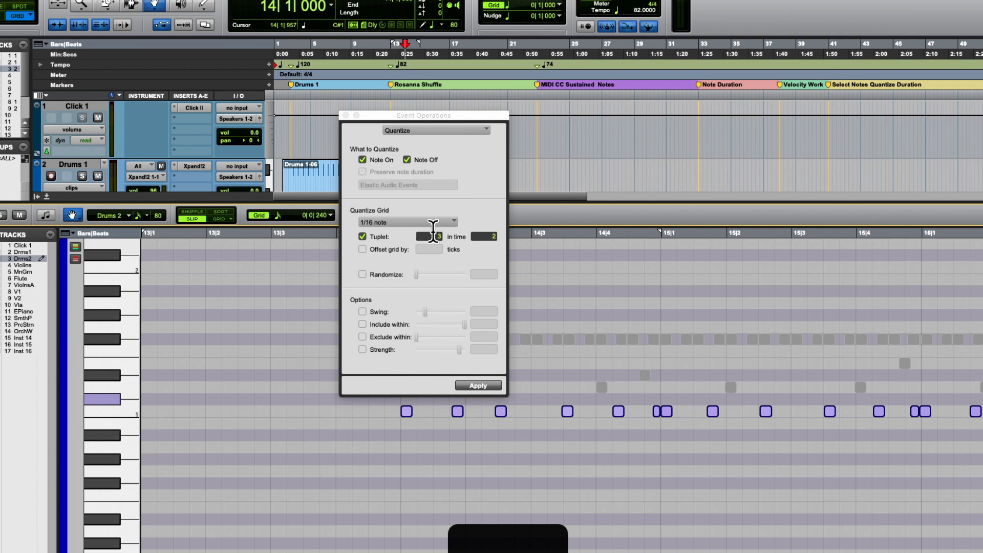
- Enable quantize Strength at 92% and apply the quantize to the selected C1 notes
click(362, 350)
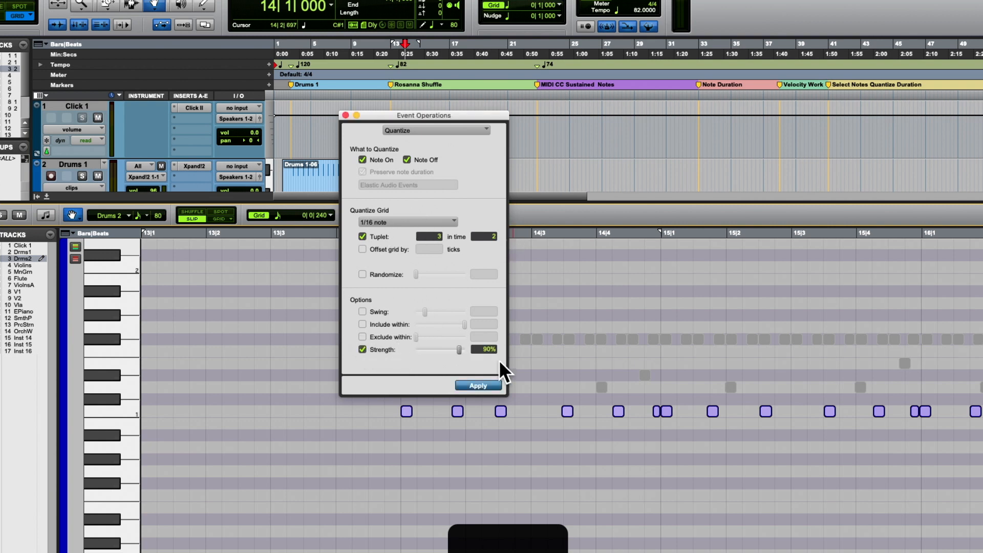
text(92)
key(Return)
key(Return)
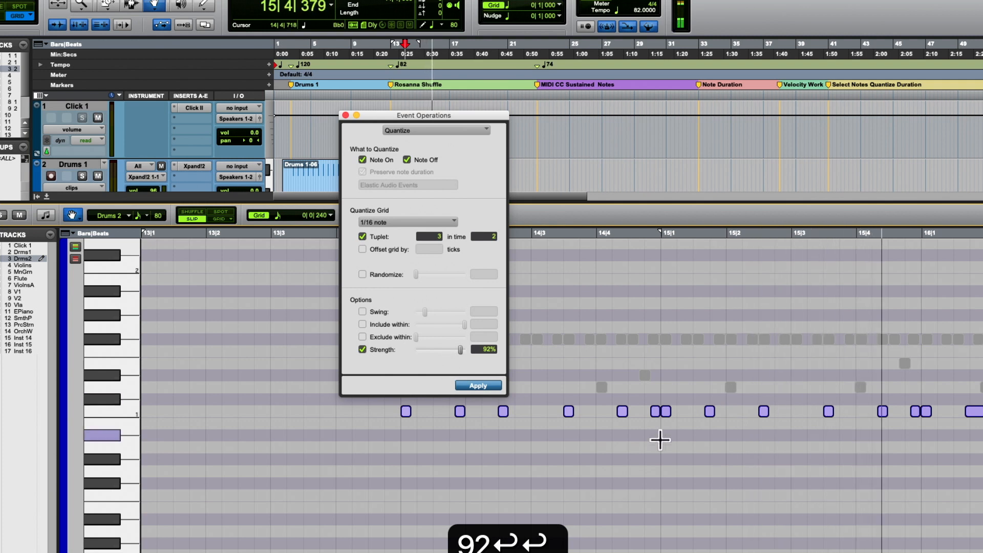
- Zoom in around 15|1 and move the C1 note just after 15|1|480 slightly later, to start at 15|1|719
click(700, 396)
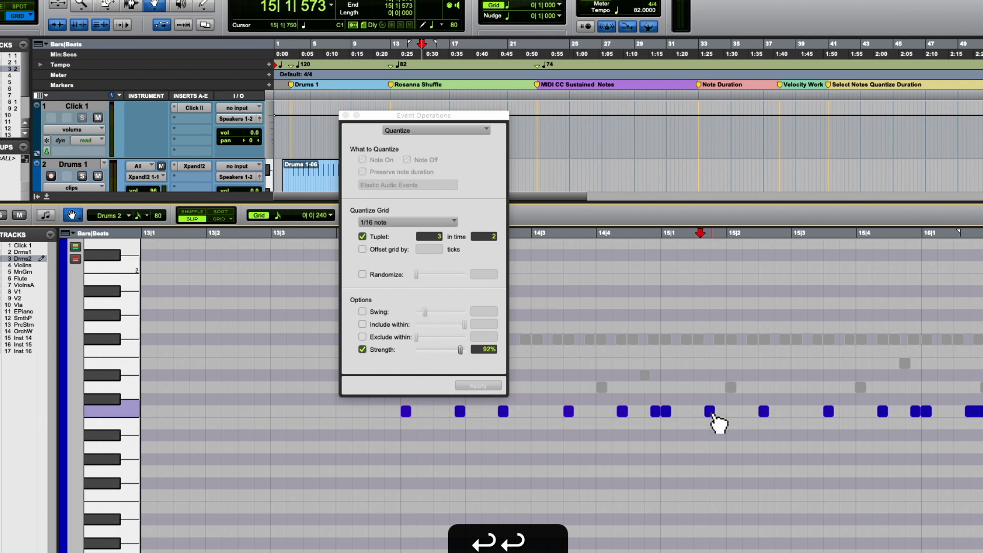
key(t)
scroll(705, 415, right, 5)
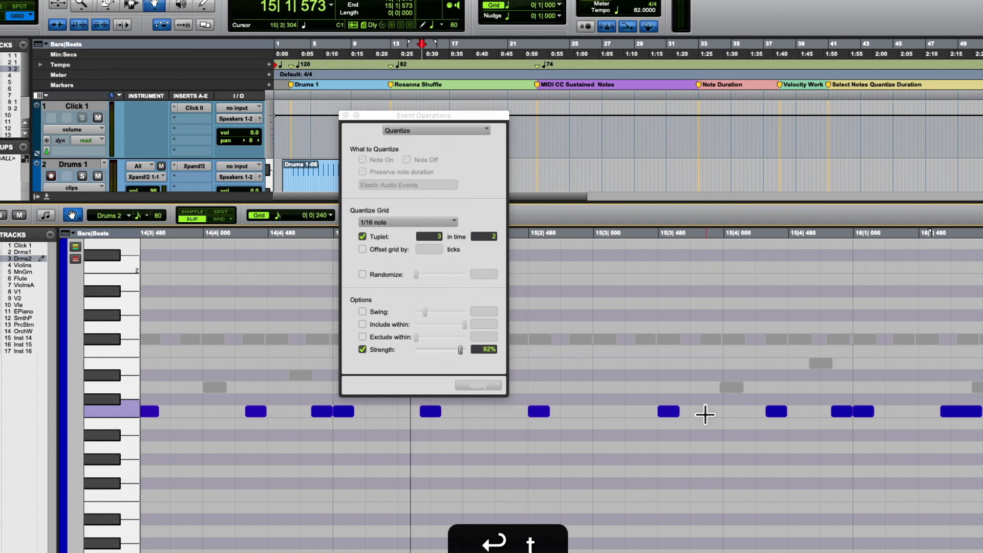
scroll(705, 415, right, 4)
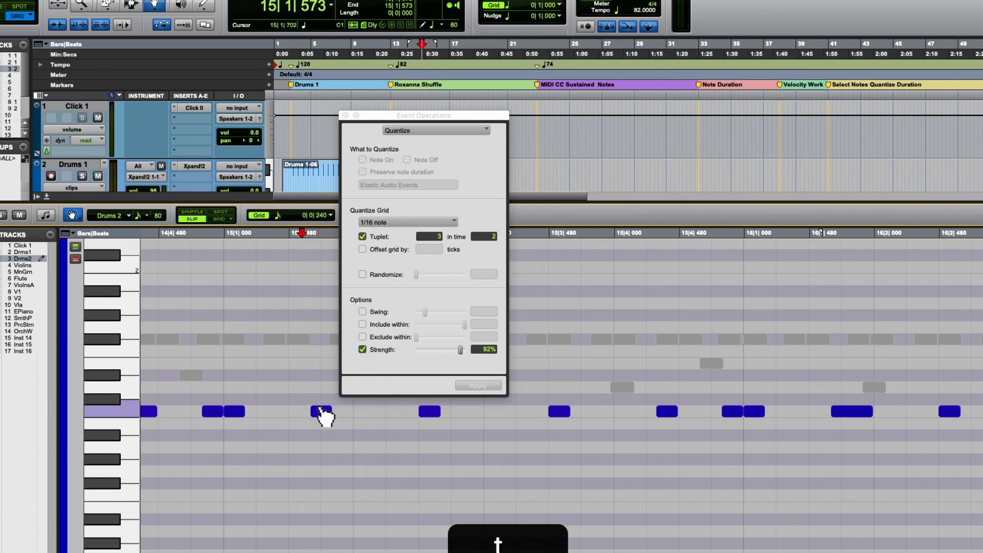
click(322, 412)
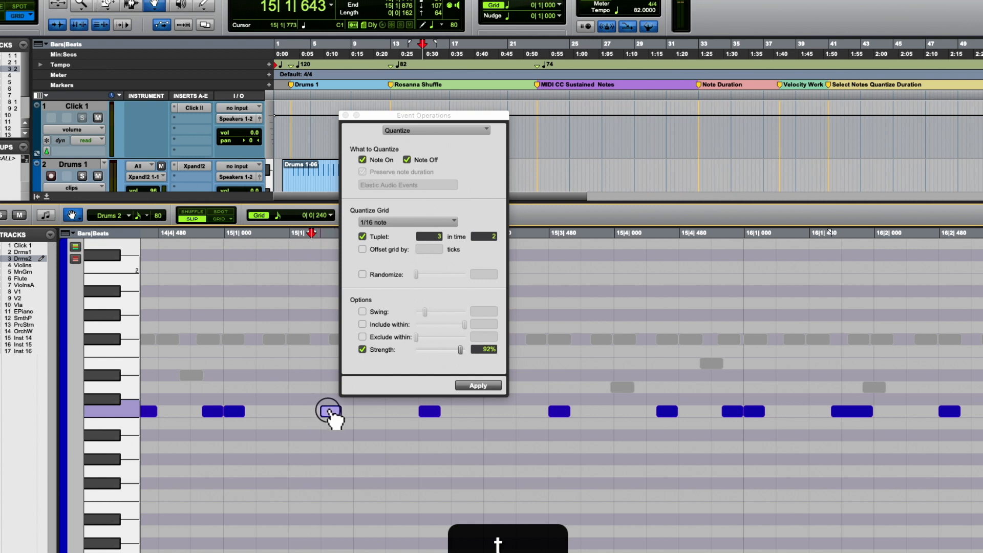
click(330, 412)
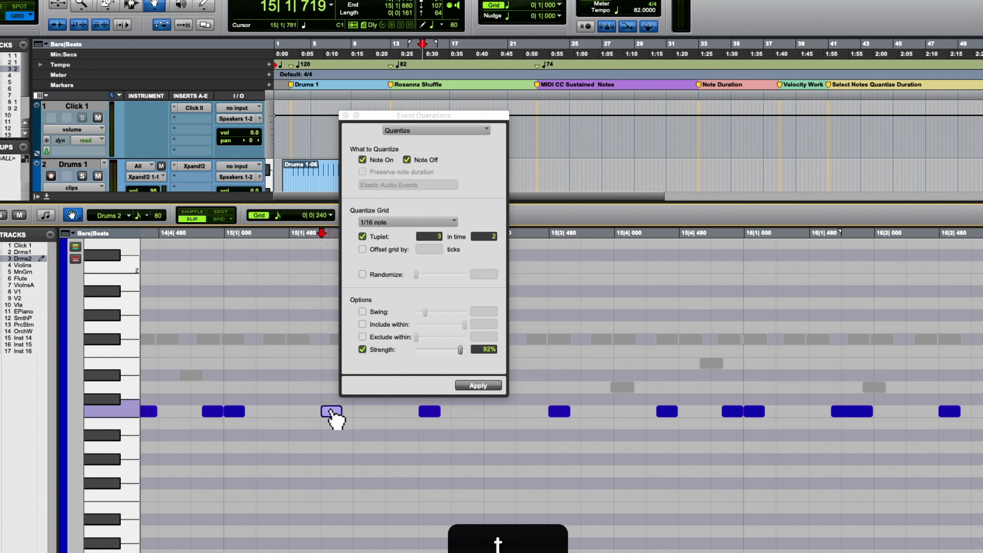
- Zoom back out, move the Quantize window clear of the notes and place the playback start at 13|4|792, just before bar 14
key(r)
key(r)
drag(451, 112, 238, 109)
click(380, 235)
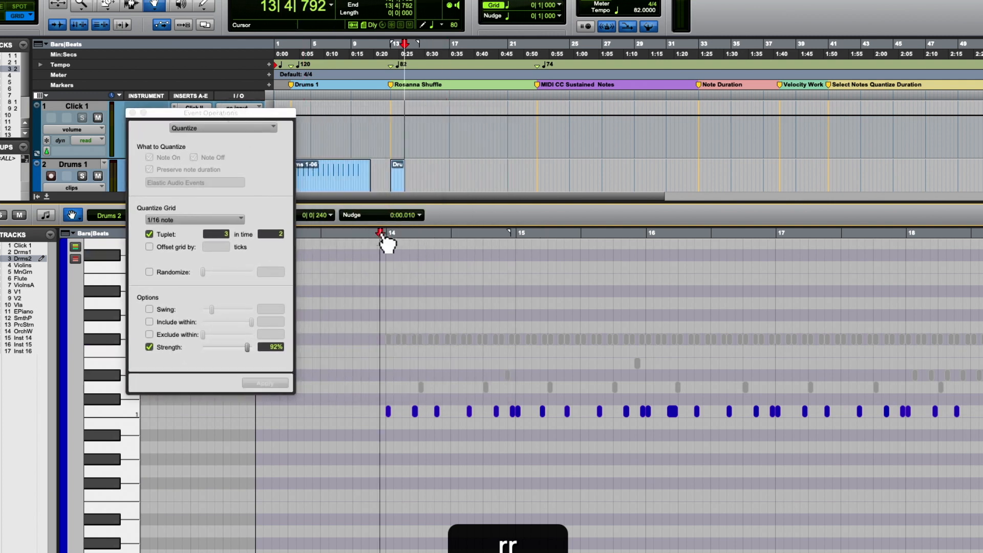
- Play the quantized C1 notes on their own twice from just before bar 14 into bar 16
key(space)
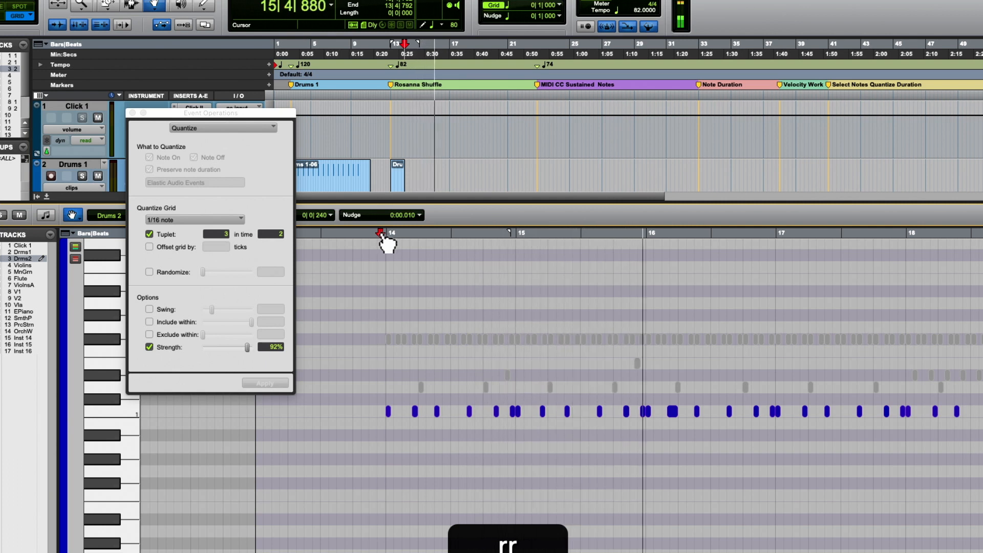
key(space)
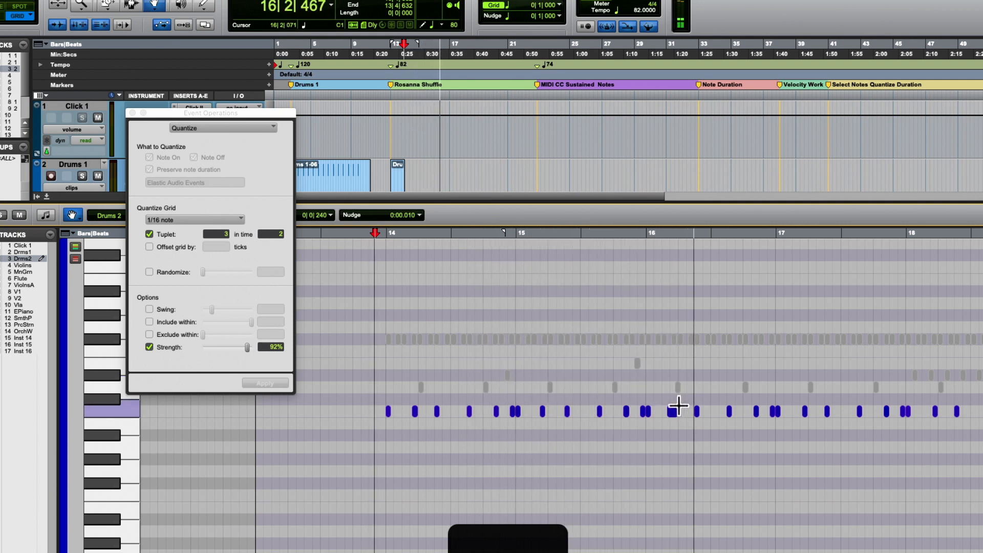
key(space)
- Move the long C1 note between 16|1|480 and 16|2|000 slightly later, to 16|1|775, and apply the quantize to it at 92% strength
scroll(678, 399, up, 3)
scroll(674, 413, down, 5)
click(672, 376)
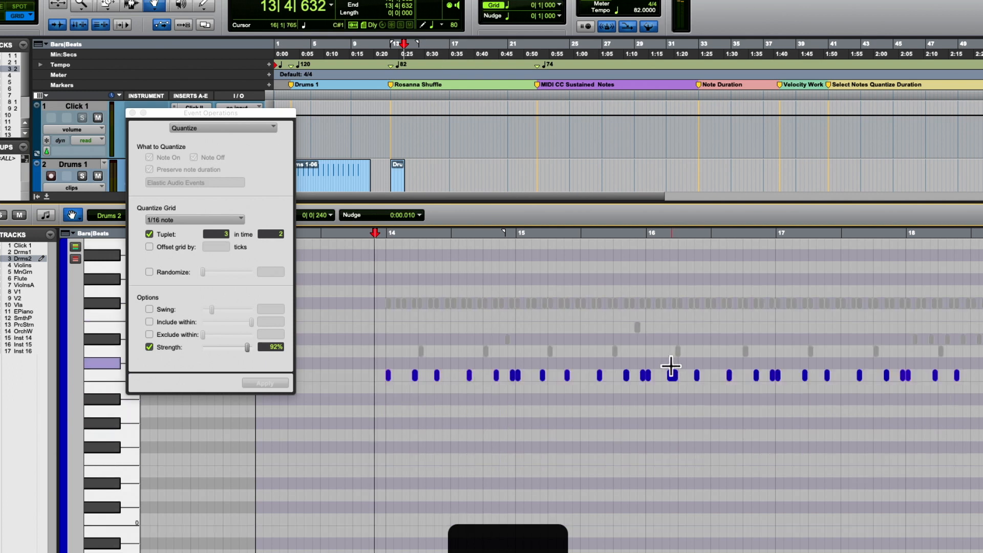
key(t)
key(t)
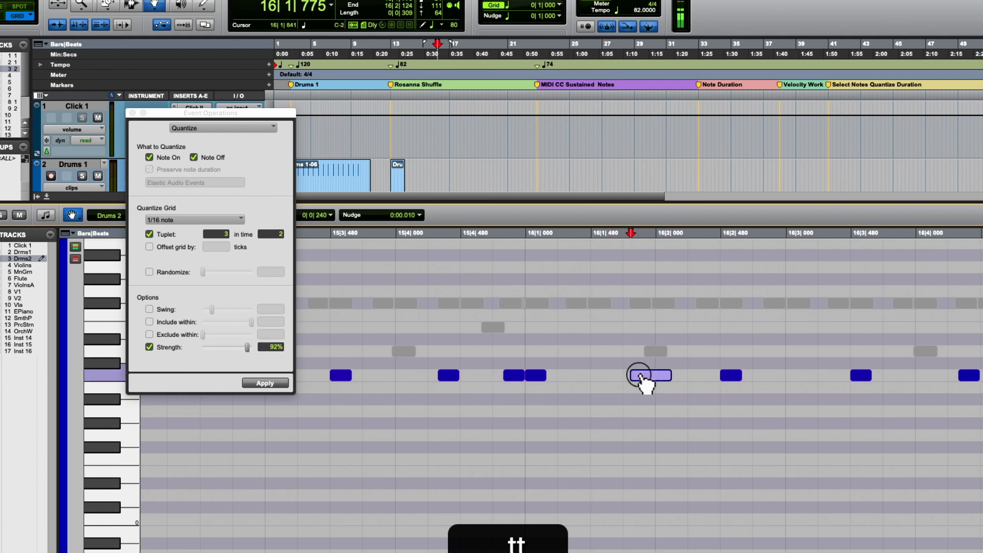
click(276, 382)
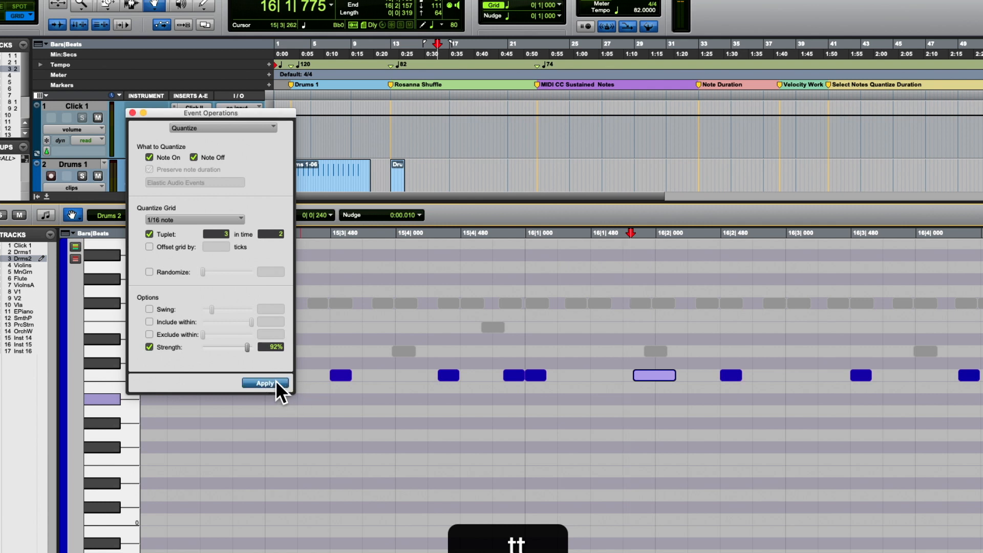
key(r)
key(r)
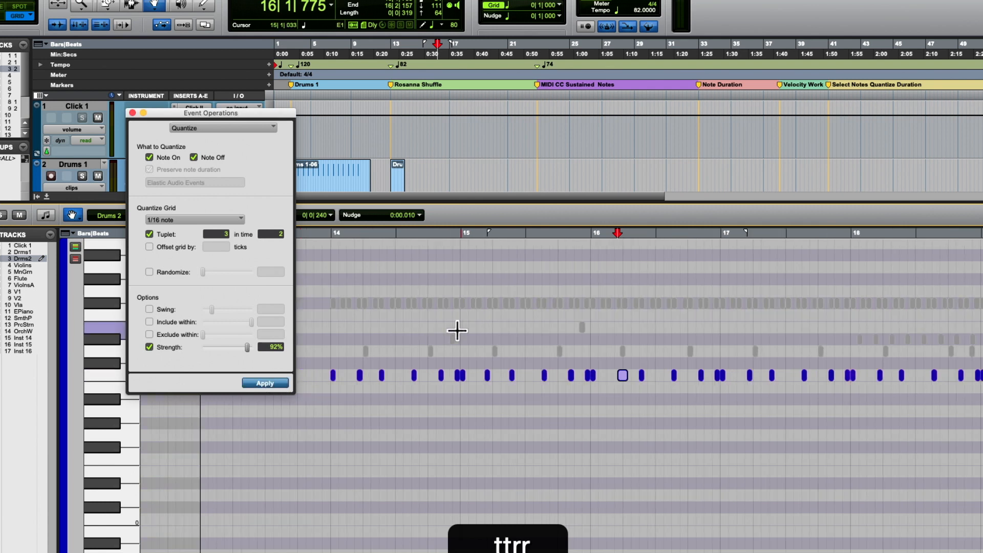
- Play the C1 notes from 13|4|933, just before bar 14, through to bar 20
click(330, 235)
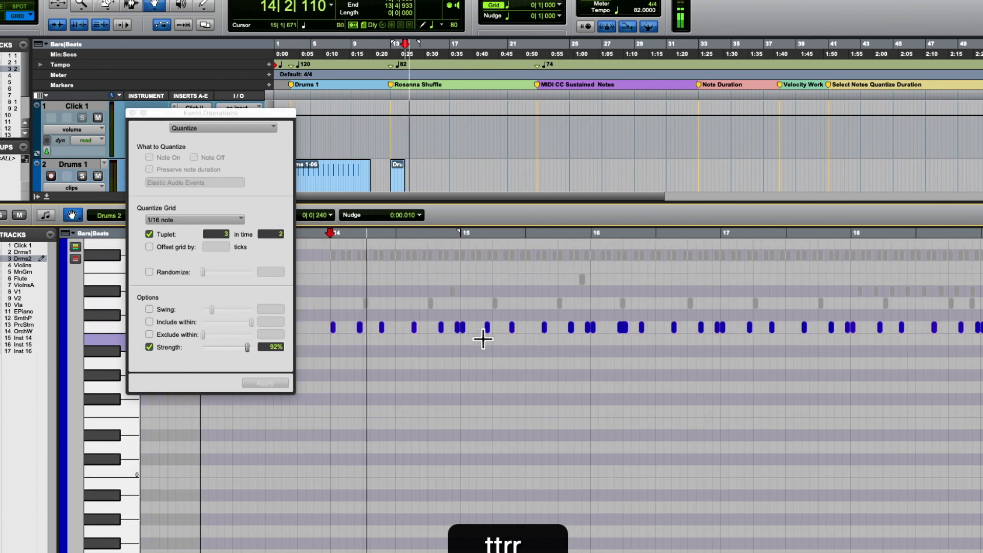
scroll(483, 339, up, 3)
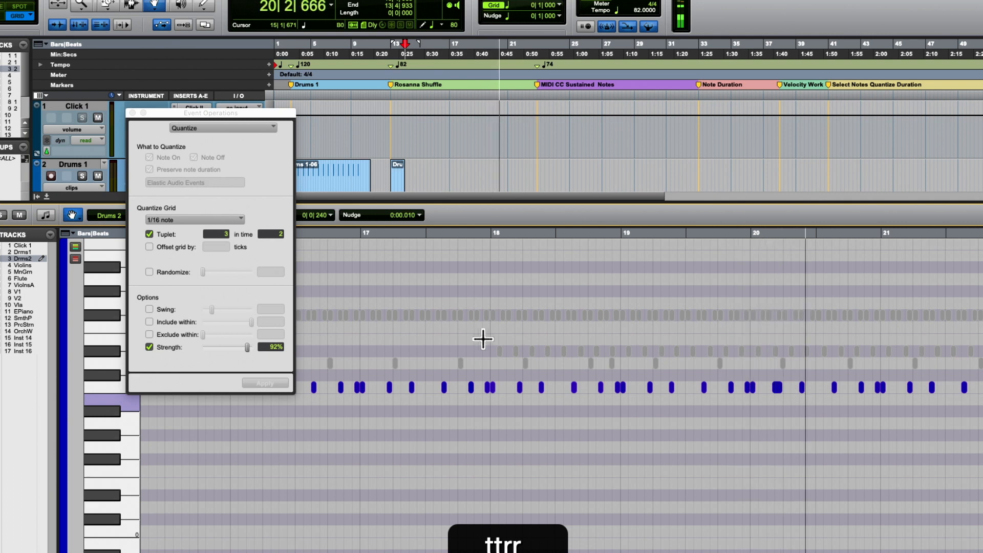
key(space)
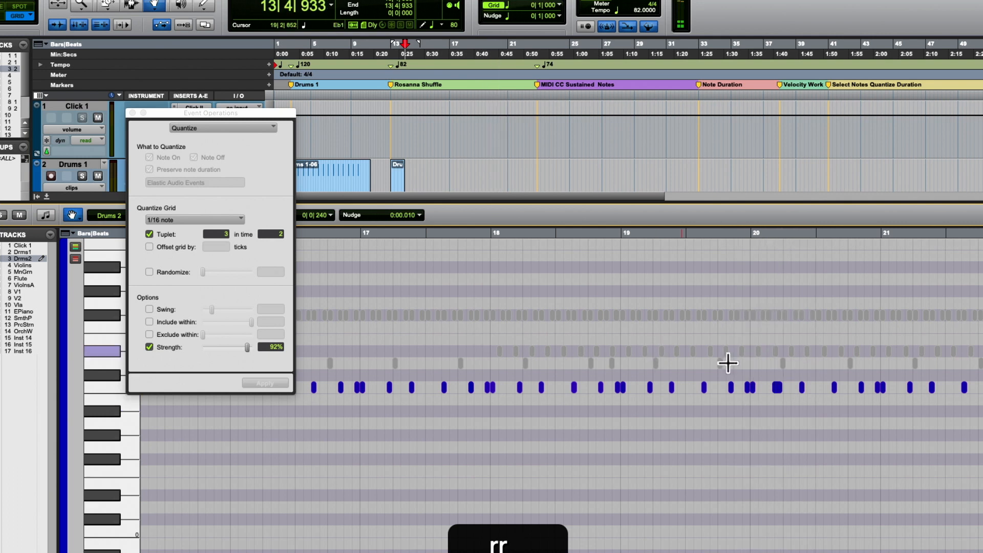
- Play from 18|4|822, move the long C1 note in bar 20 later to 20|1|788 and apply the quantize to it
click(617, 234)
key(space)
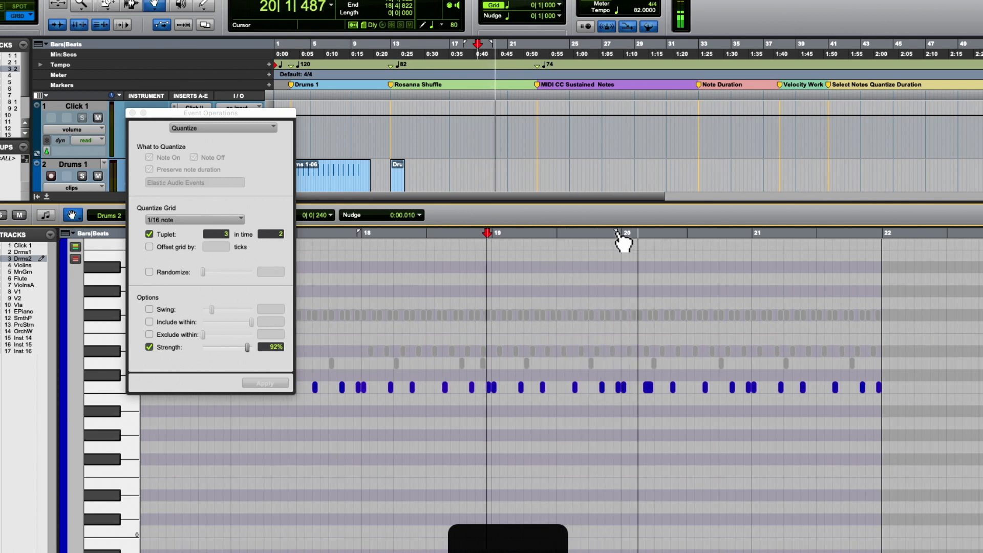
click(648, 387)
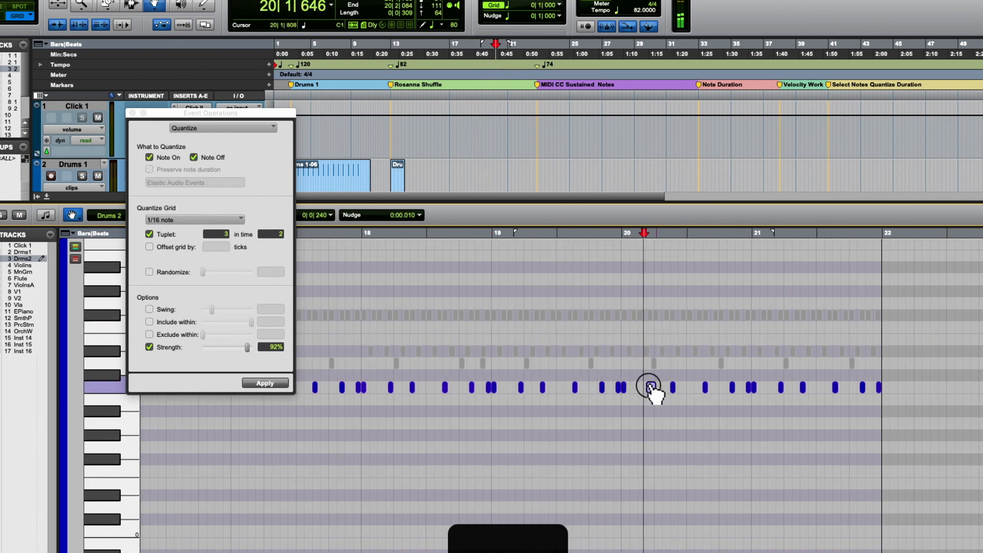
click(272, 383)
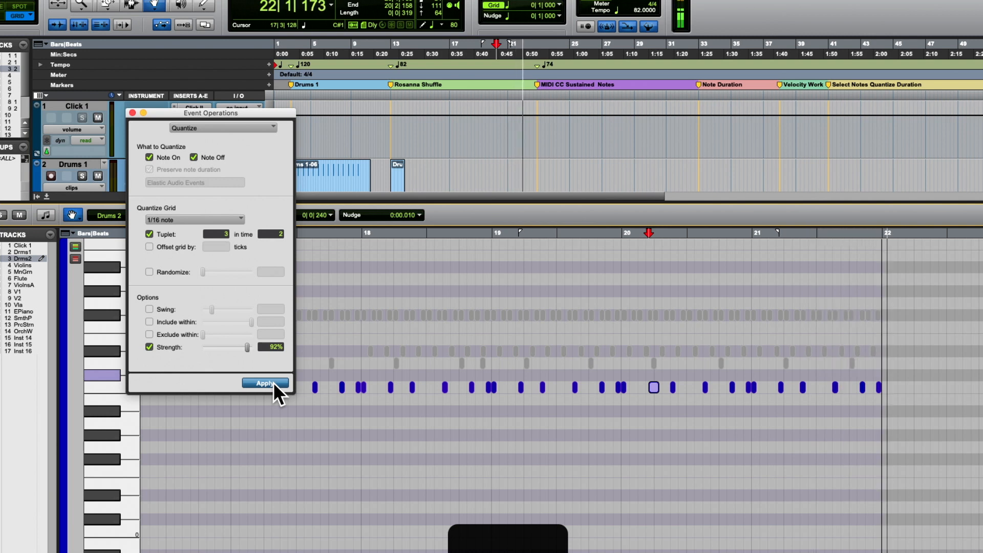
key(space)
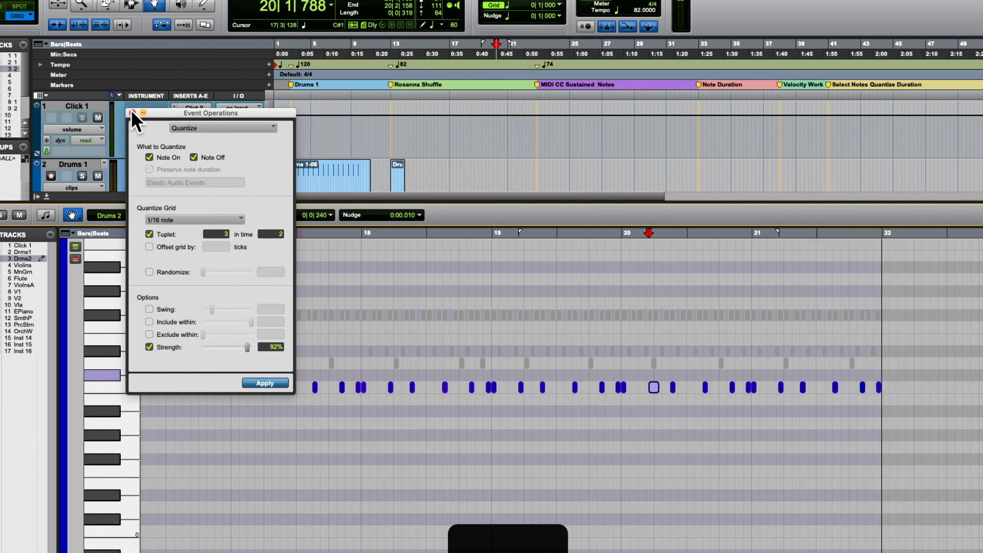
- Move the Quantize window aside, then select all C1 notes and mute them
drag(191, 113, 351, 91)
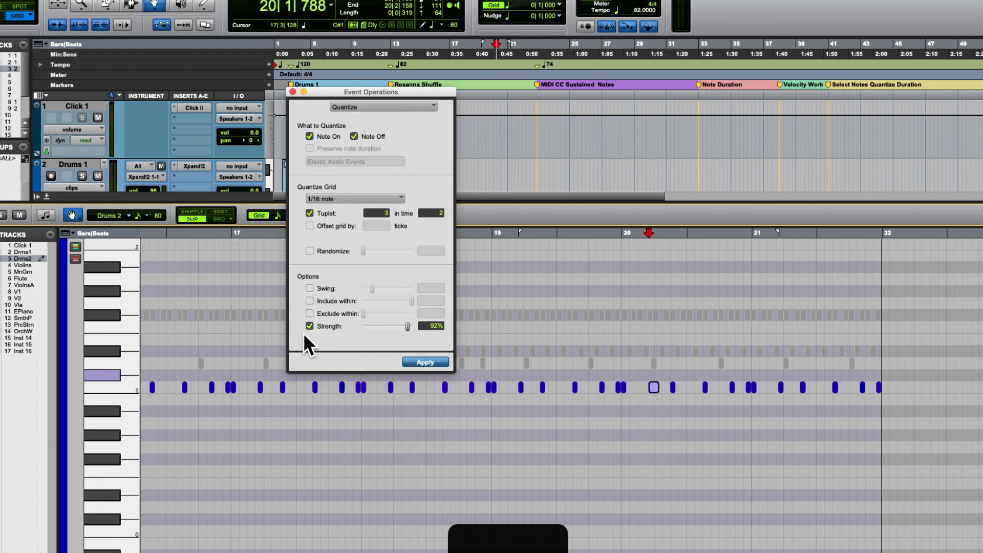
click(114, 386)
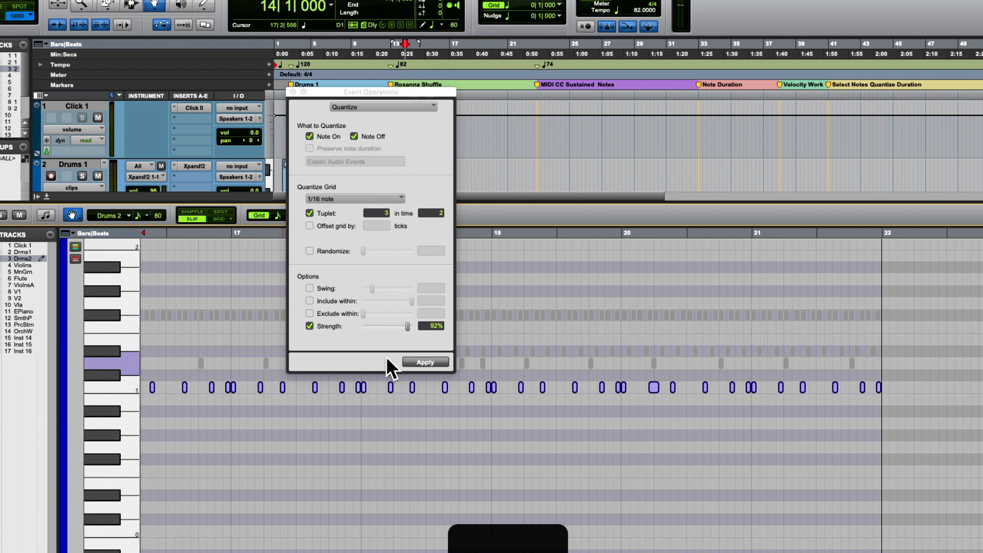
key(super+m)
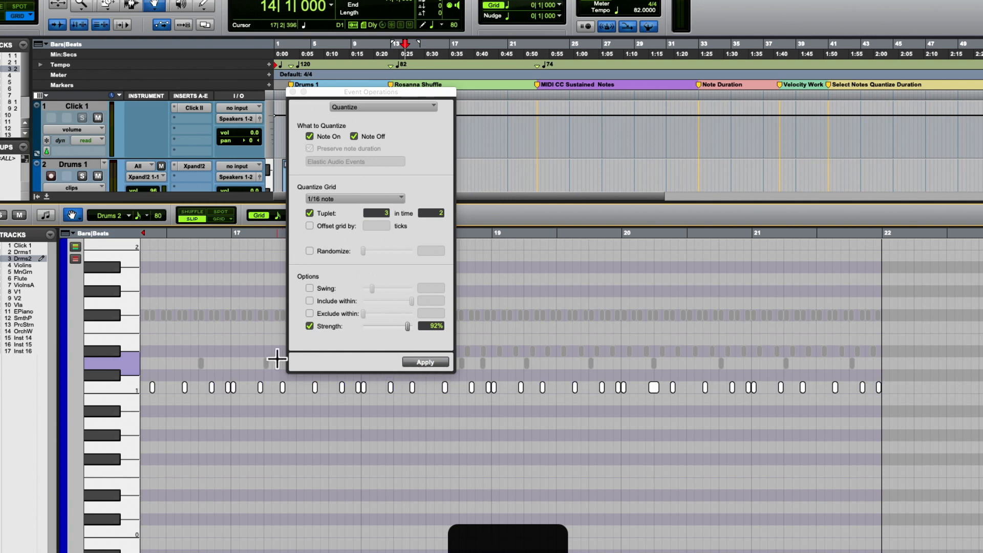
- Move the Quantize window clear of the earlier bars and unmute all D1, D#1 and C1 notes
drag(342, 92, 770, 99)
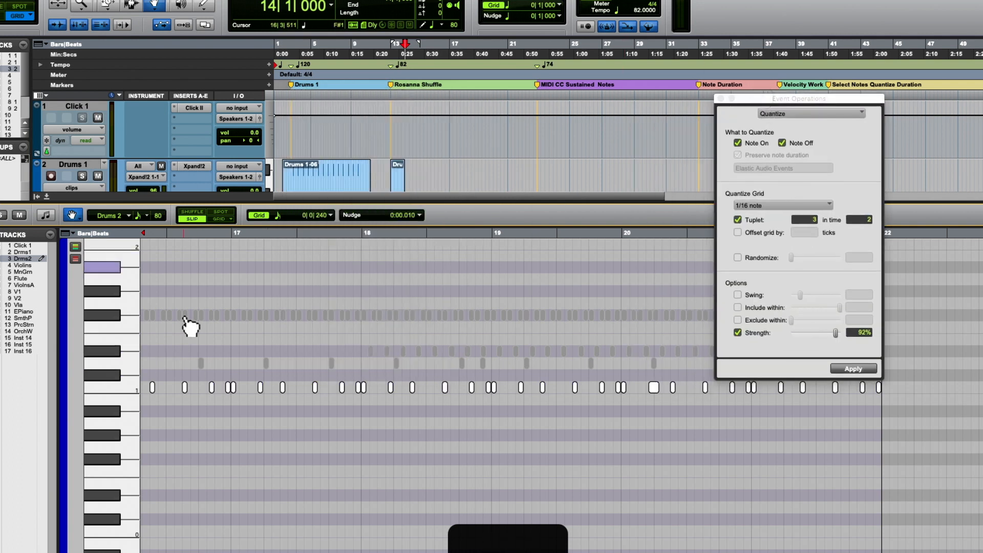
drag(124, 363, 123, 349)
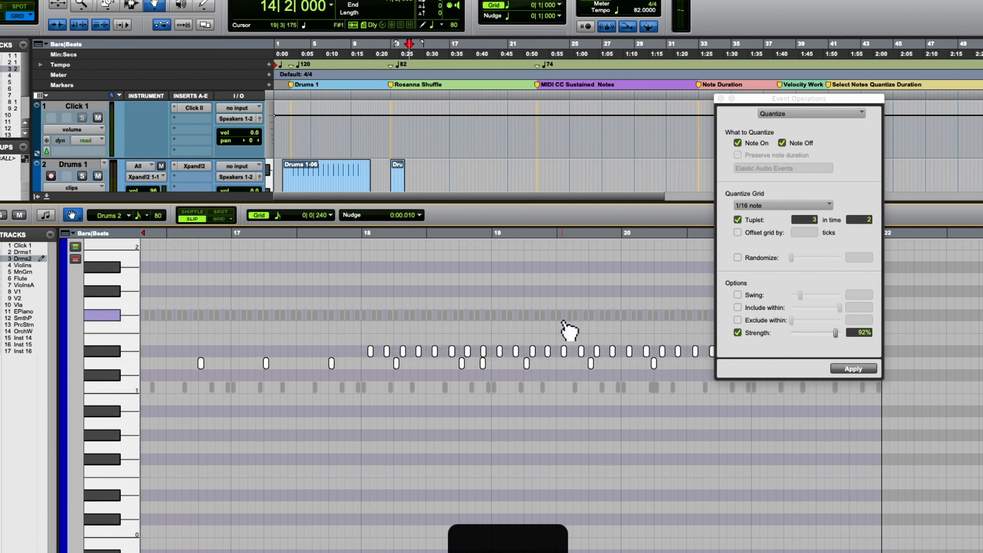
key(super+m)
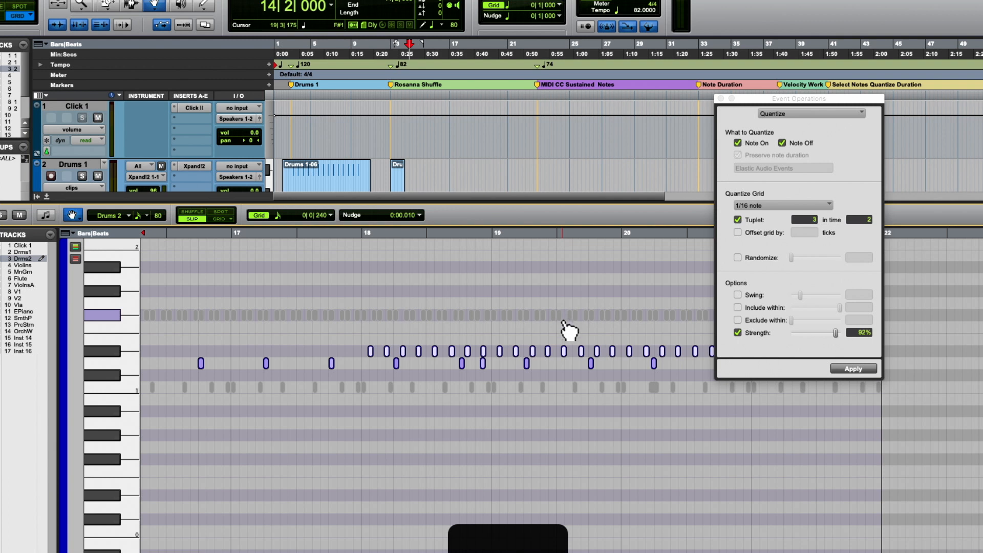
scroll(568, 330, left, 10)
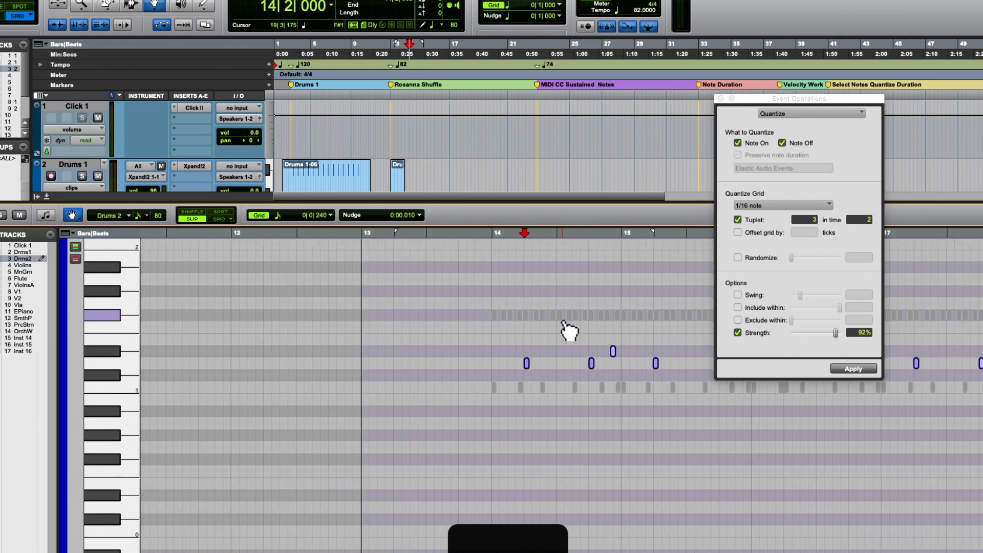
click(123, 385)
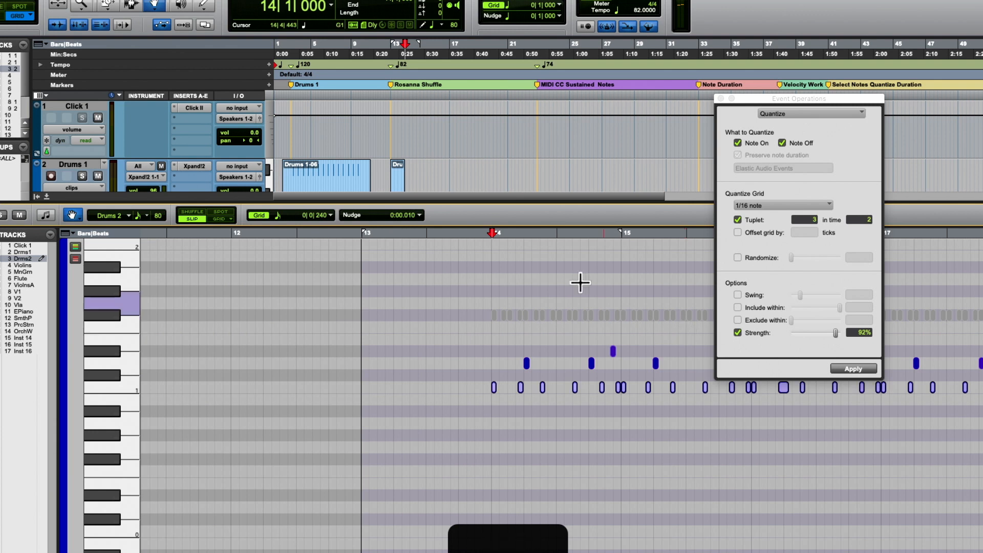
- Play the C1, D1 and D#1 notes together from 13|4|614, just before bar 14, into bar 18
click(480, 233)
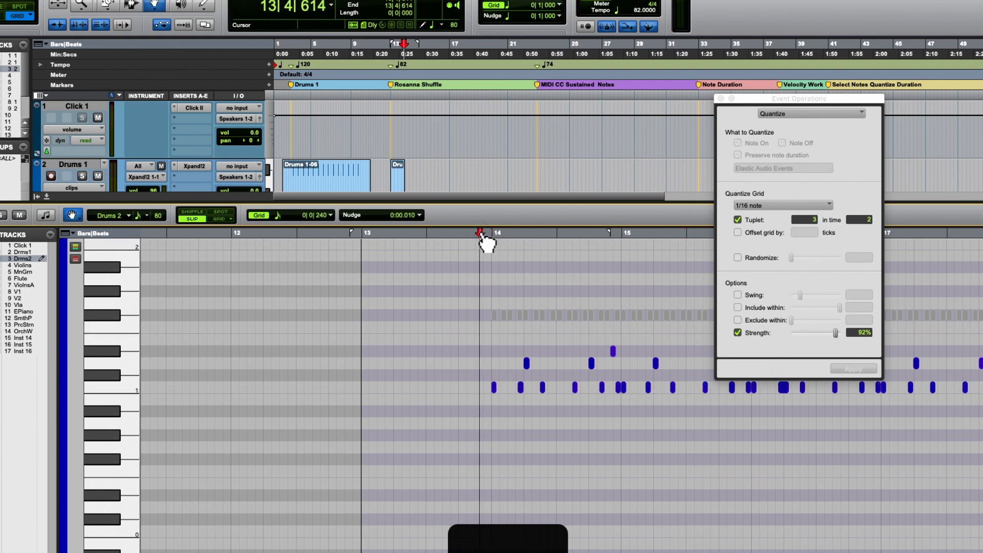
key(space)
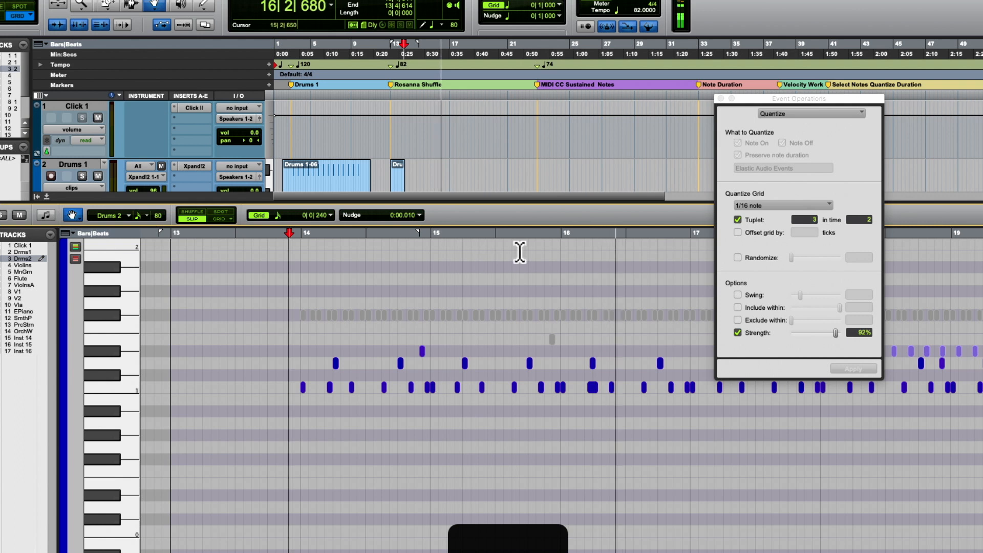
scroll(522, 342, up, 5)
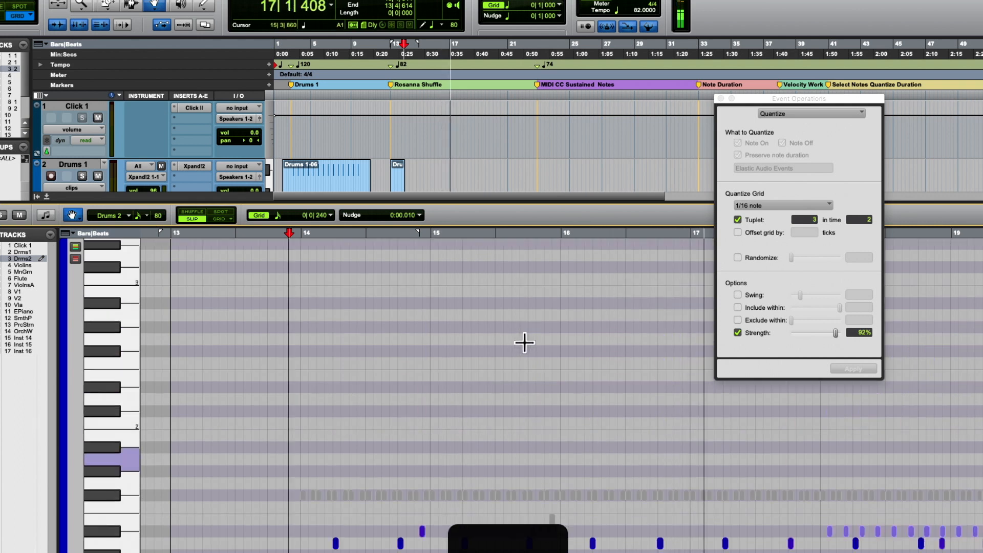
scroll(524, 343, up, 2)
scroll(524, 342, down, 6)
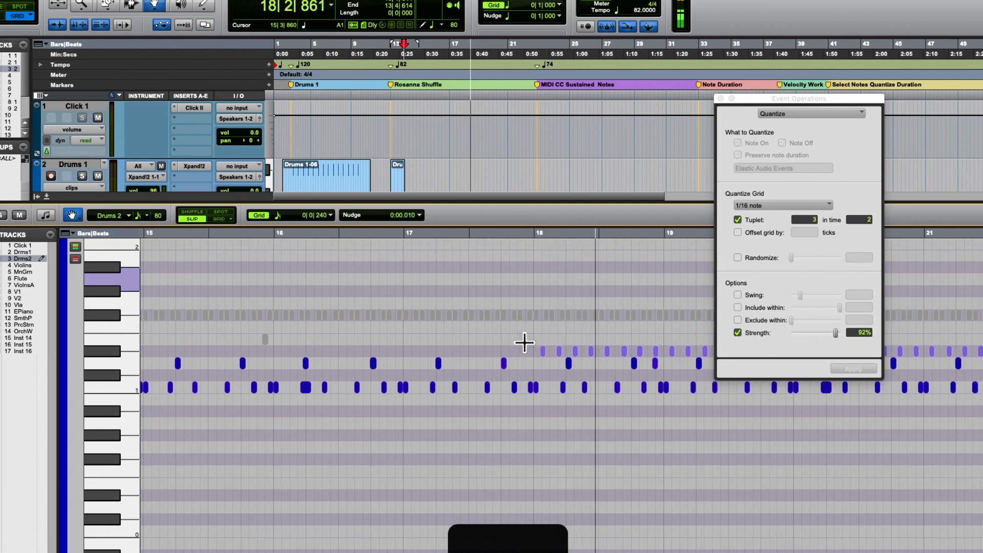
key(space)
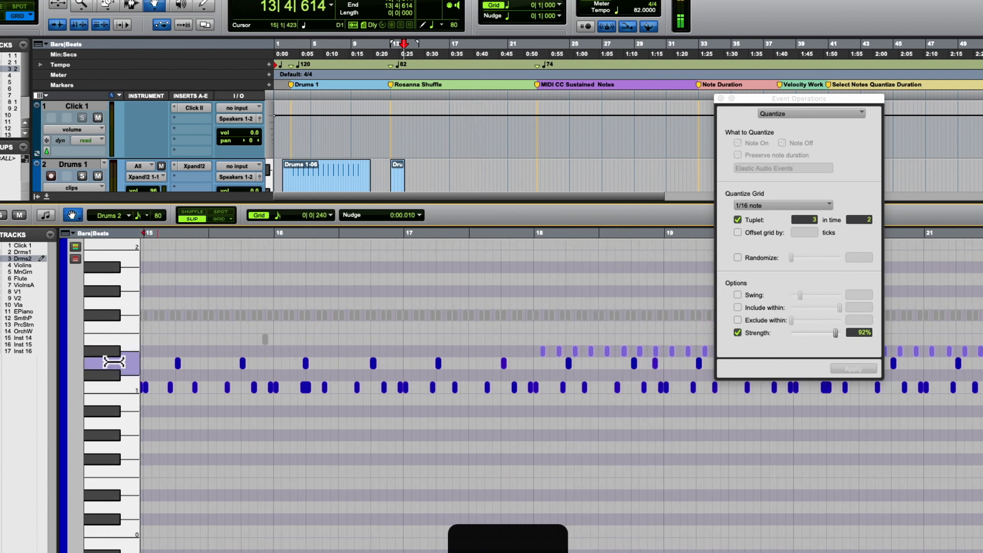
- Select all D1 notes, quantize them at 88% strength and play the result into bar 16
click(114, 363)
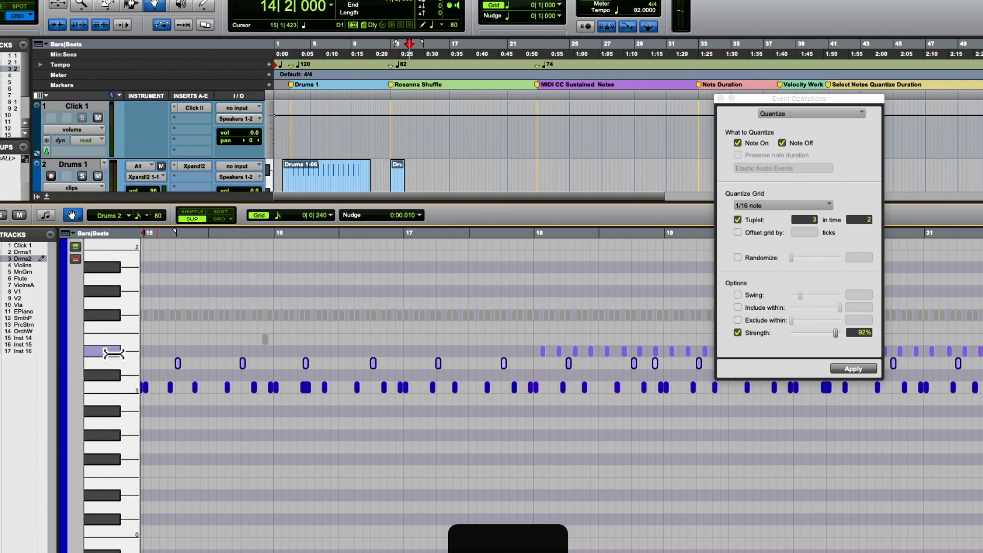
click(112, 353)
click(110, 364)
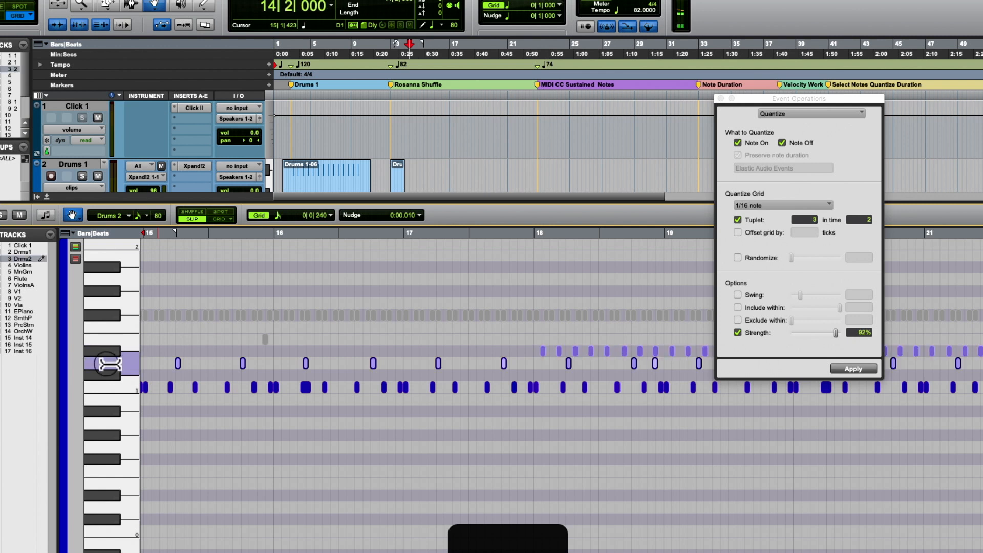
click(854, 330)
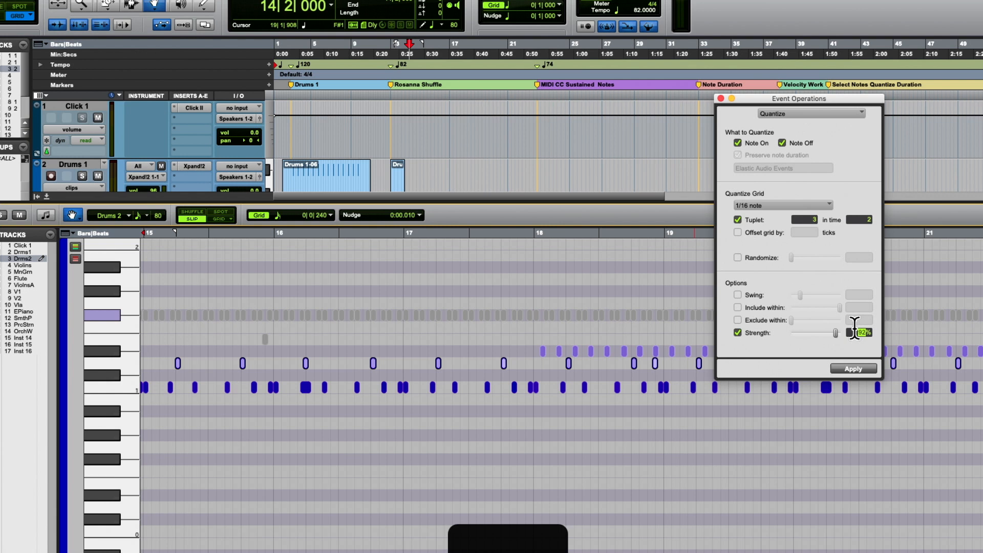
click(856, 364)
key(space)
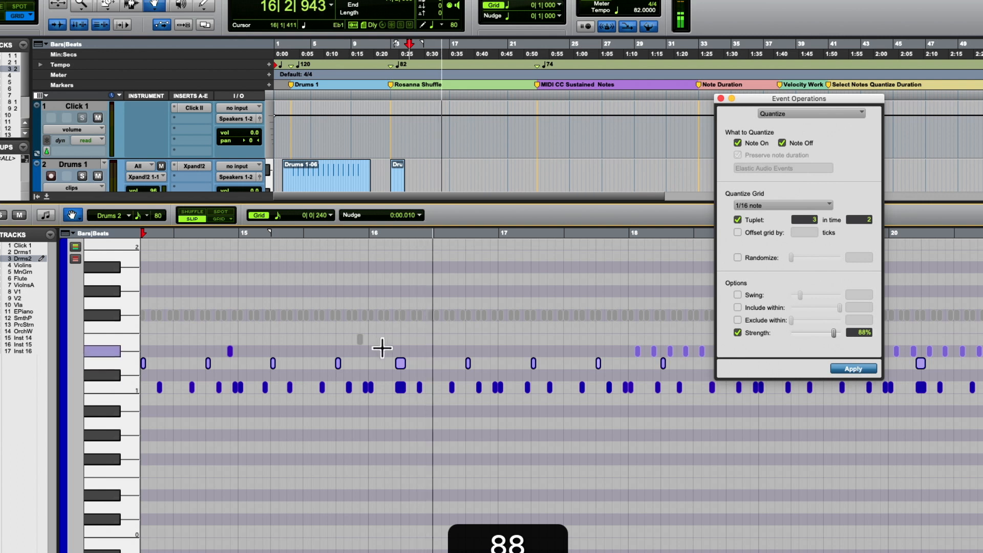
key(space)
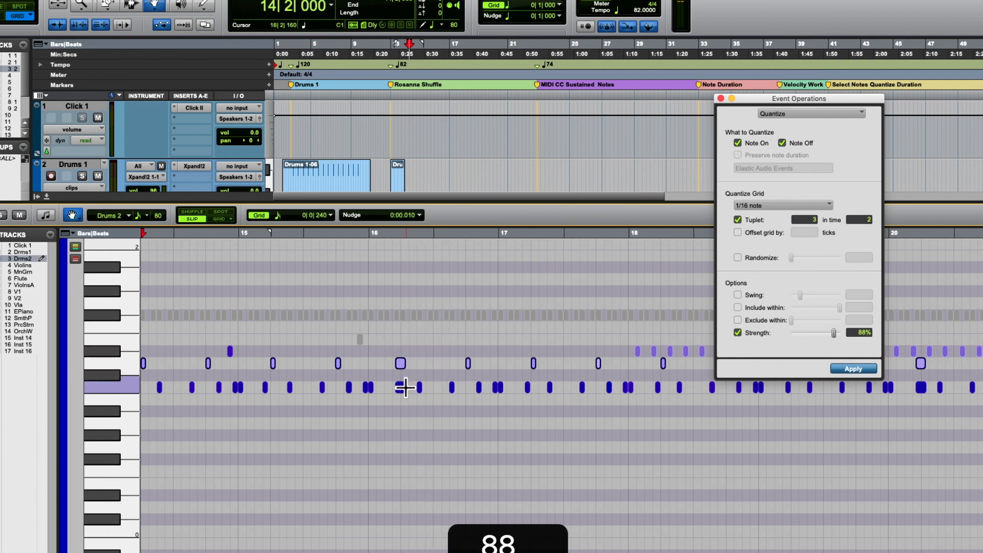
- Move the long D1 note near 16|2 later to start at 16|2|009, and play the passage from 15|4|644
scroll(411, 374, left, 5)
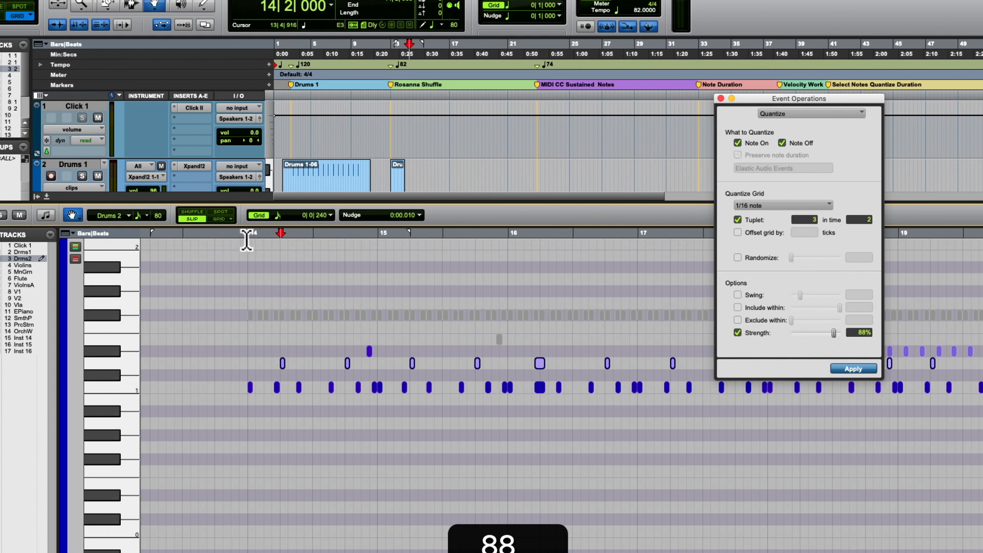
click(246, 239)
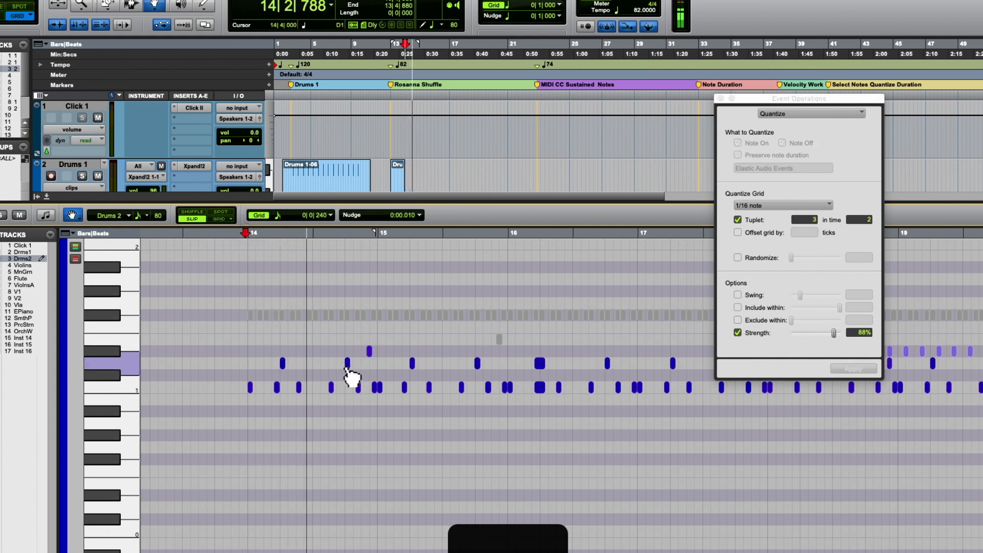
click(540, 363)
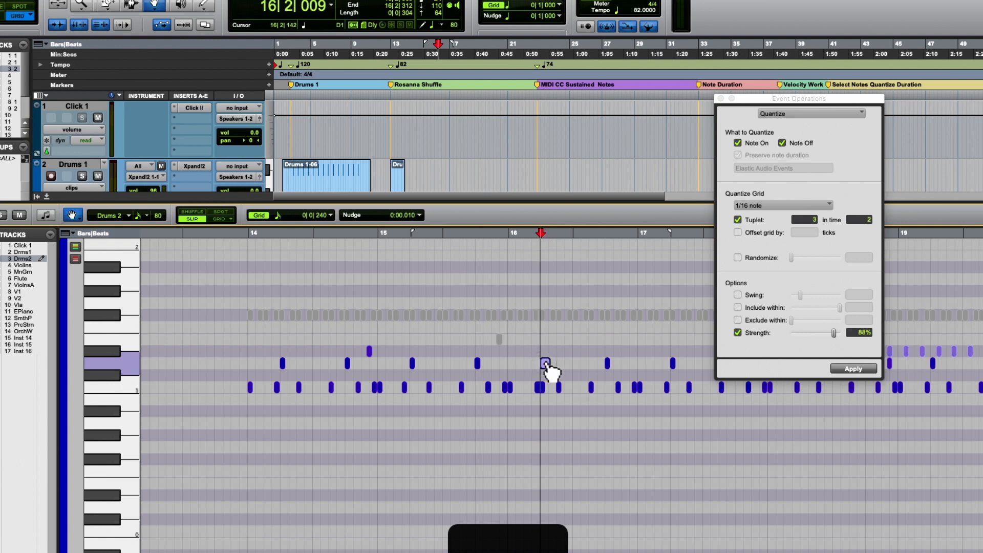
click(498, 236)
key(space)
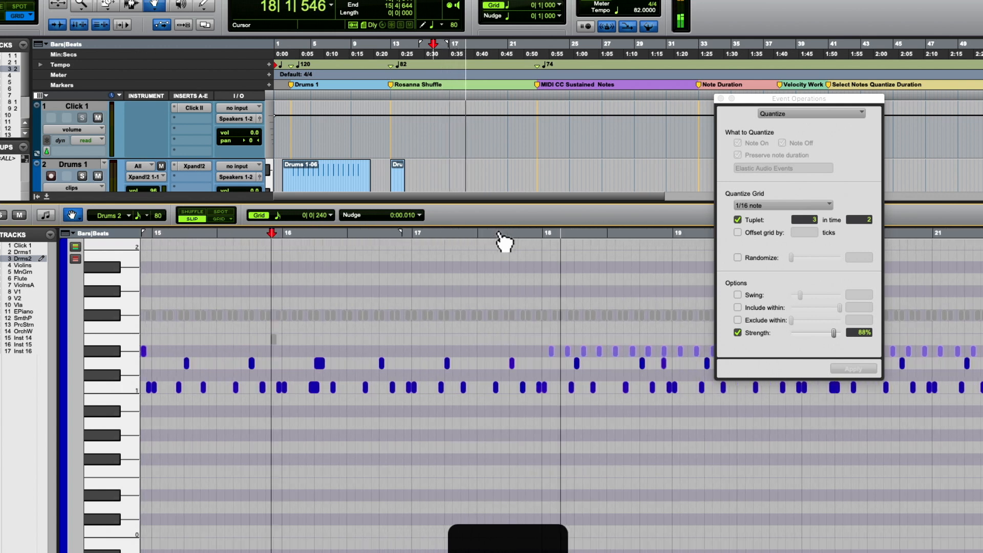
- Select all D#1 notes and quantize them at 95% strength
key(space)
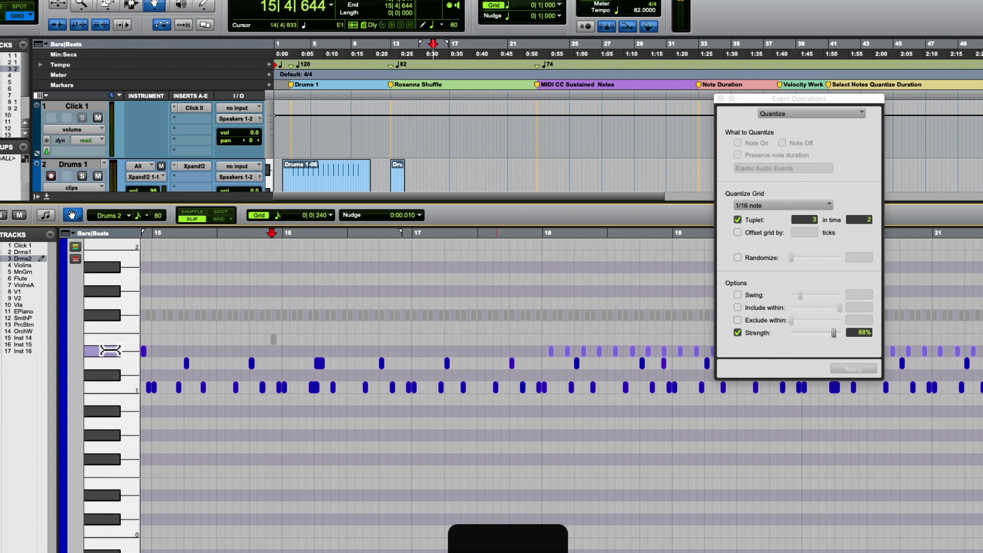
click(110, 350)
click(867, 333)
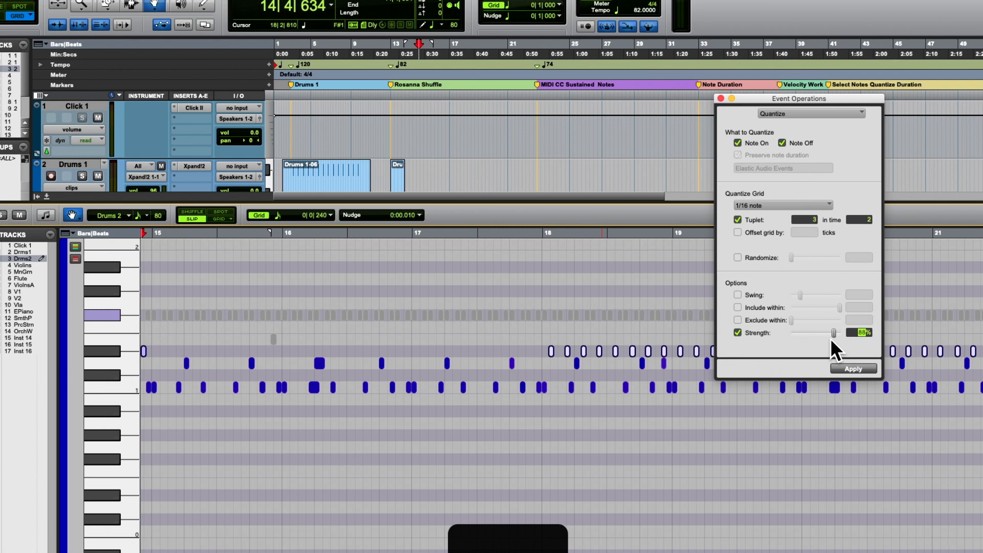
key(Return)
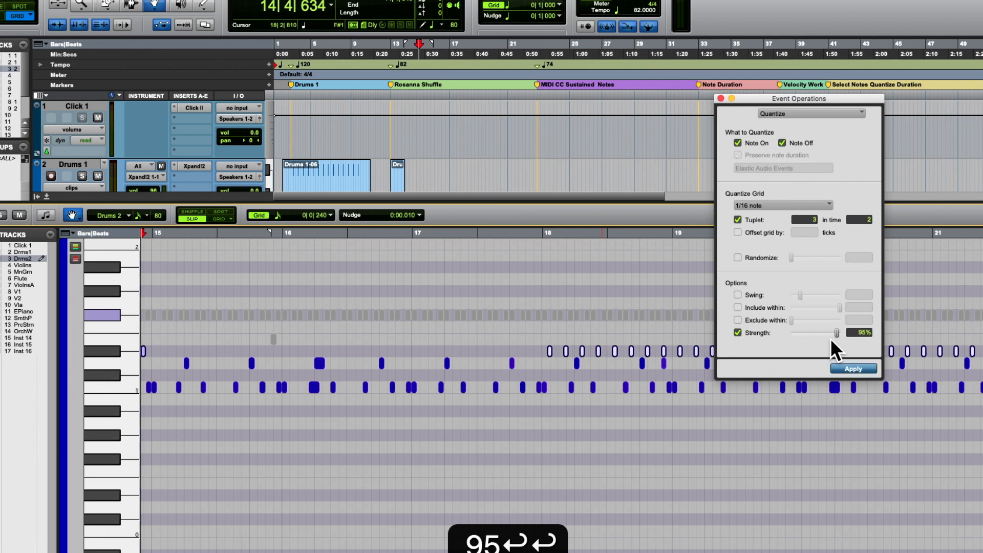
- Play the quantized passage from 18|1|033 into bar 19 to check the D#1 notes
click(544, 239)
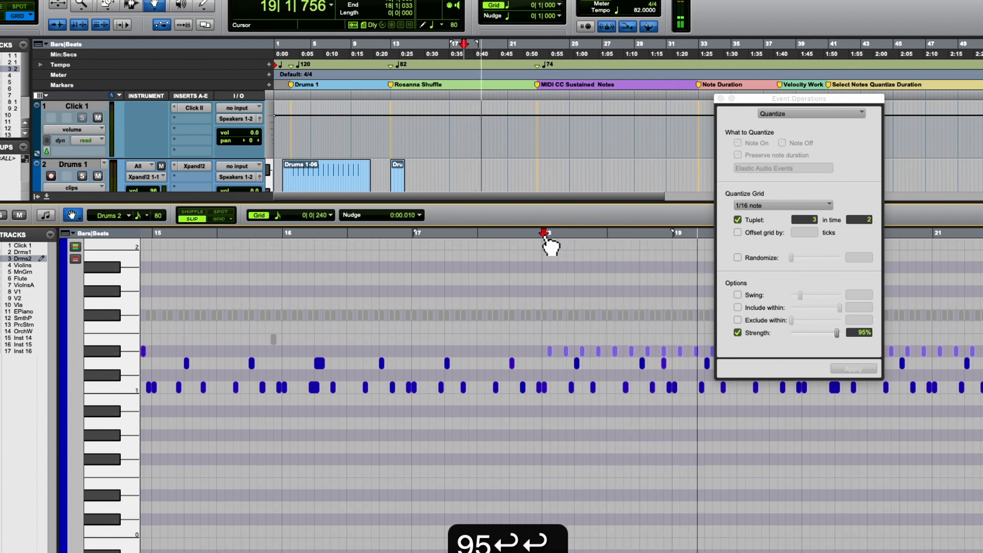
key(space)
key(space)
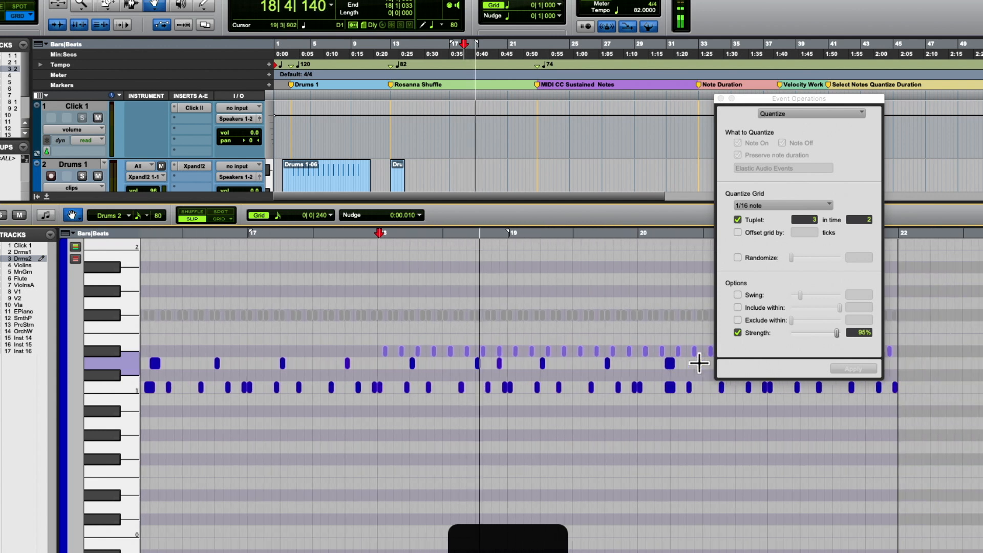
key(space)
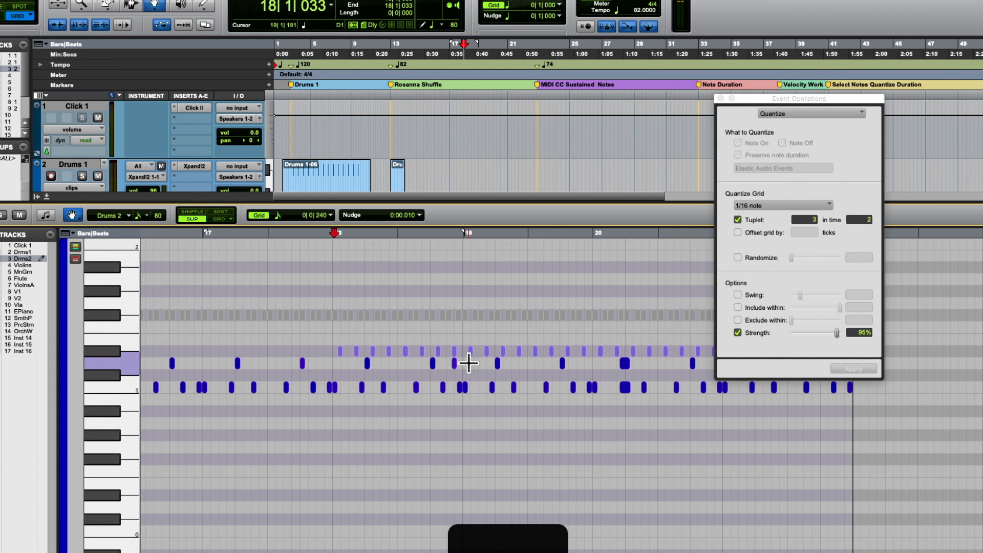
- Undo the D#1 quantize and delete the stray D1 note at 18|4|638, just before bar 19
key(super+z)
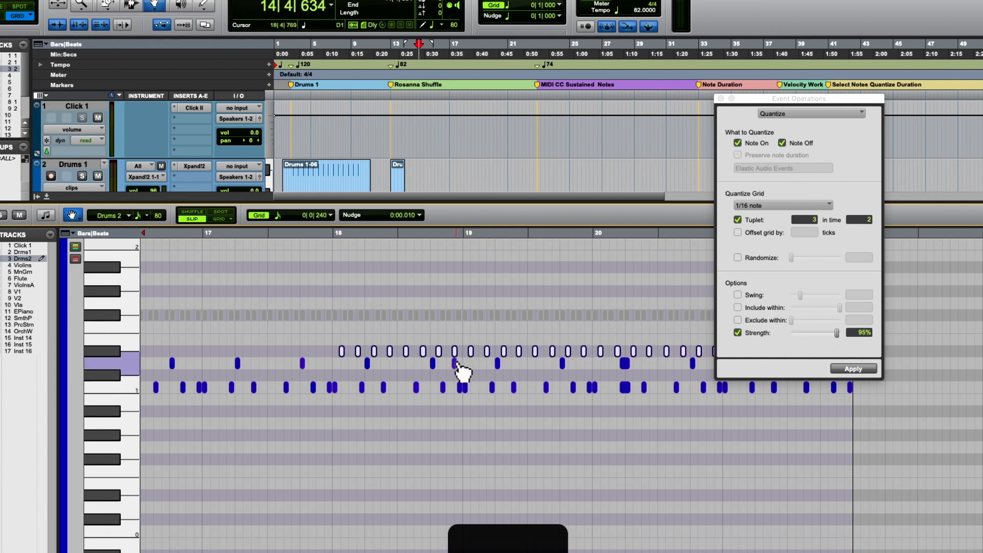
click(455, 363)
scroll(455, 366, down, 2)
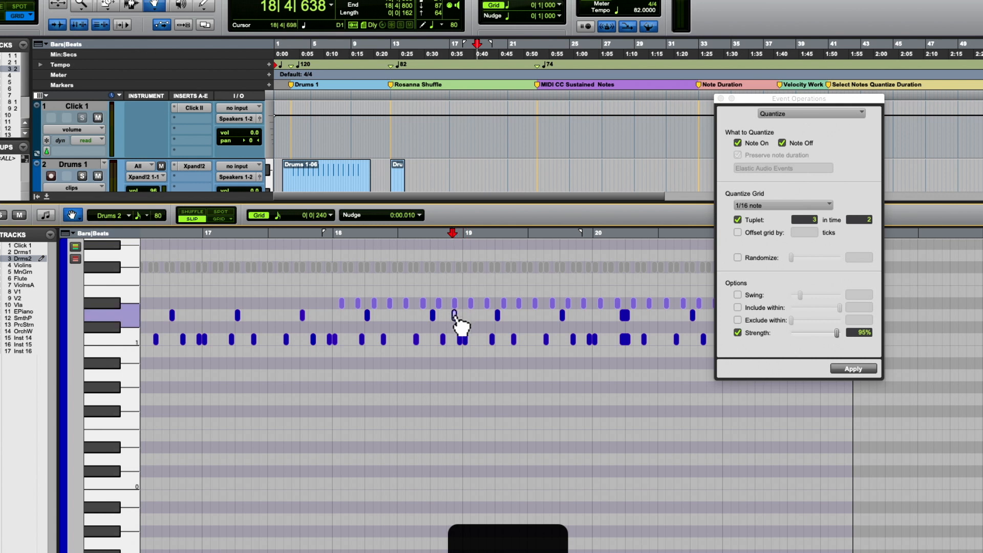
key(BackSpace)
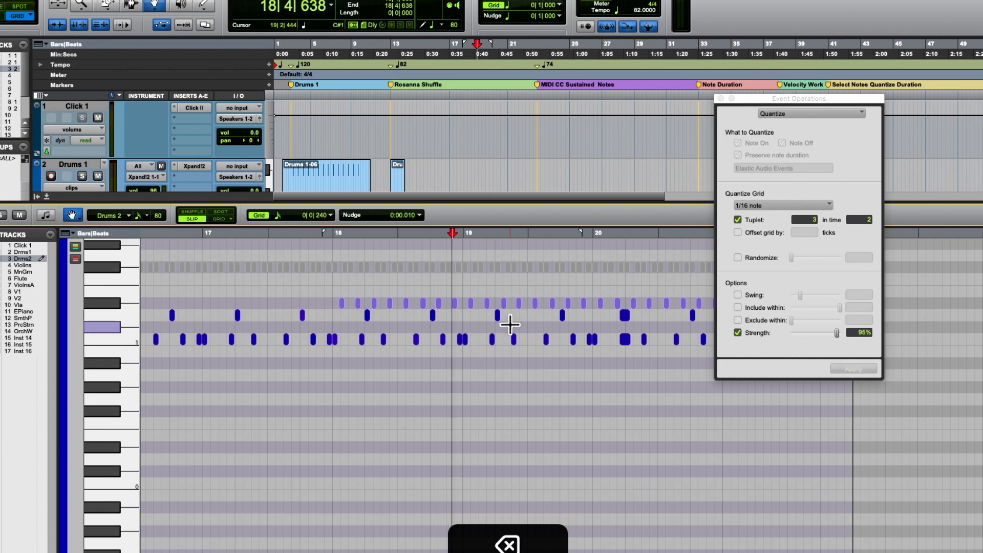
- Quantize all D#1 notes at 95% strength and play the result from 17|4|905
click(117, 304)
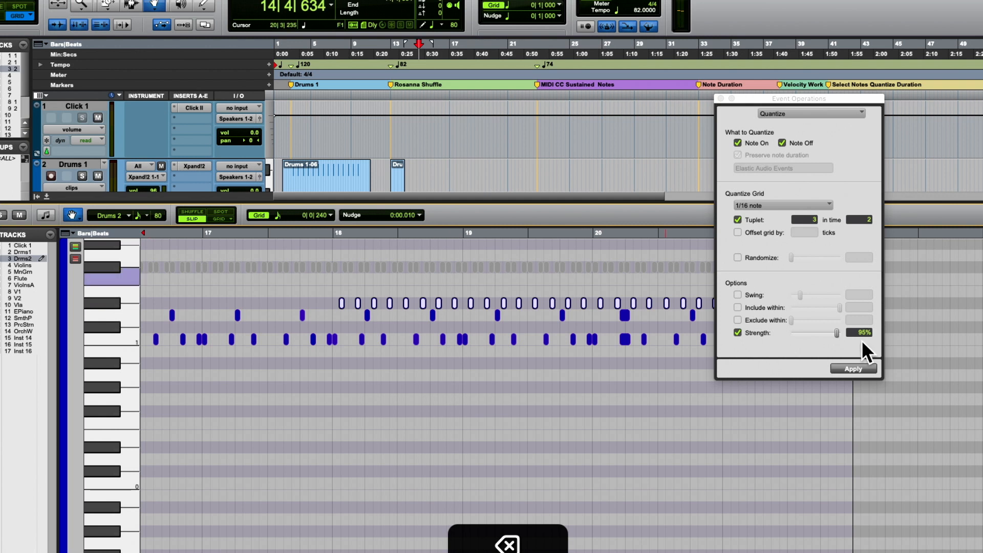
click(850, 367)
click(330, 233)
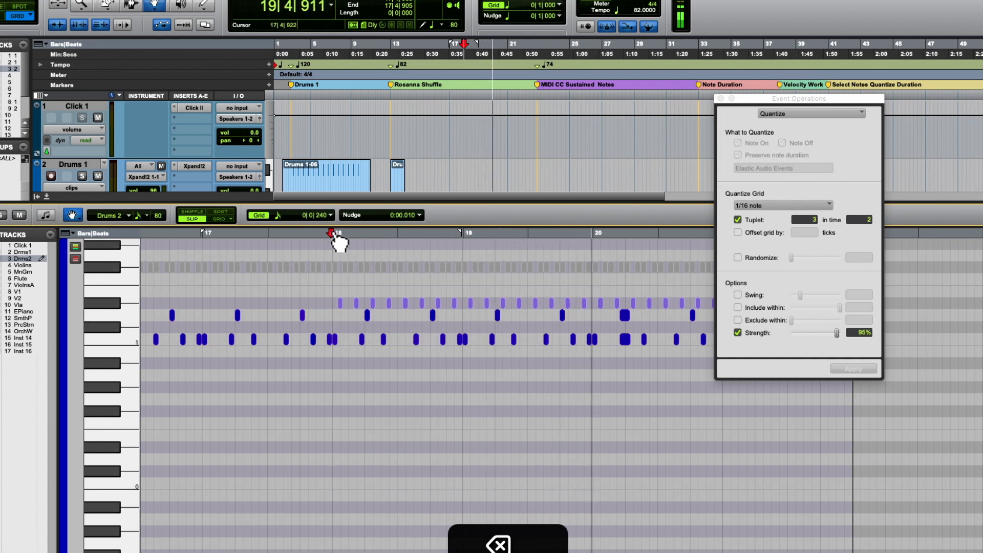
key(space)
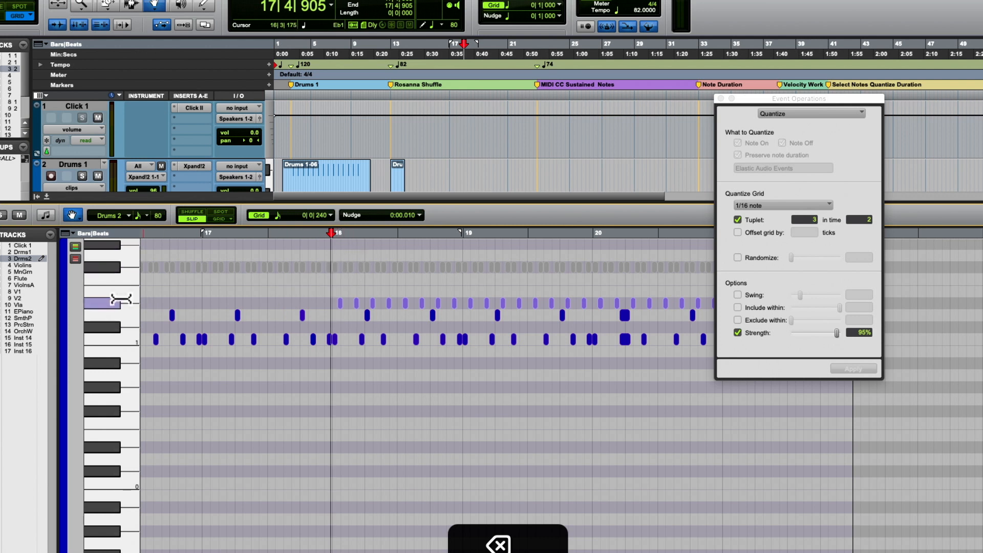
- Unmute all F#1 notes and mute all D1 and C1 notes
click(113, 267)
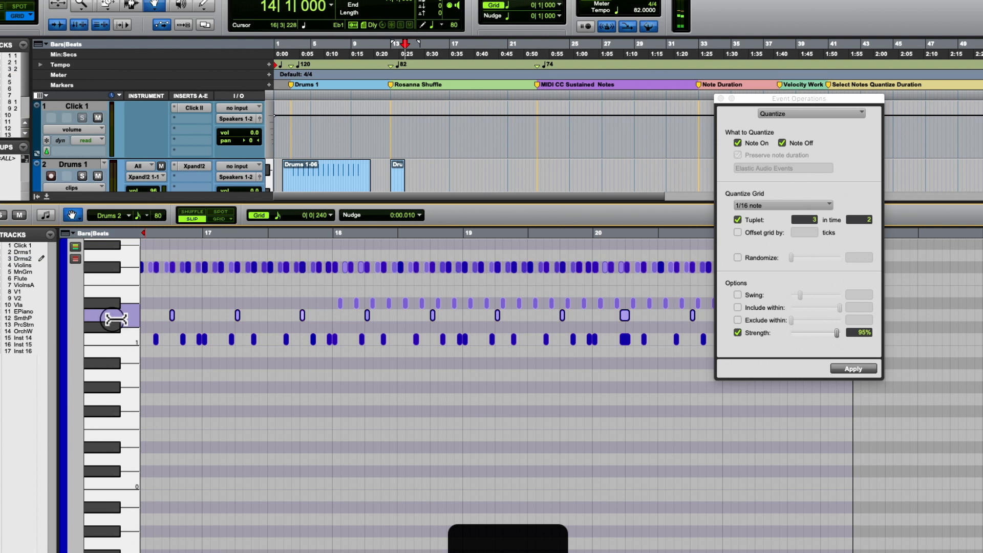
drag(105, 321, 117, 344)
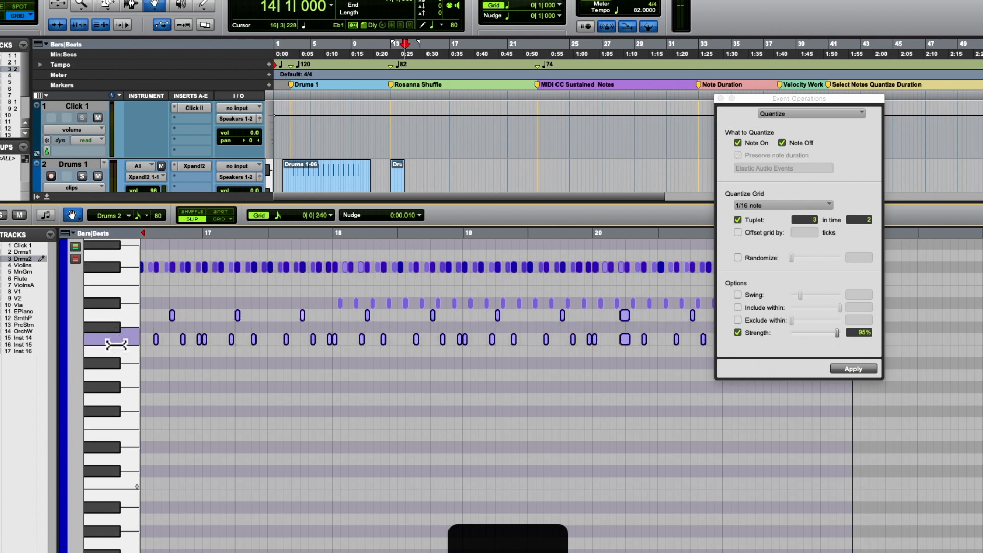
key(super+m)
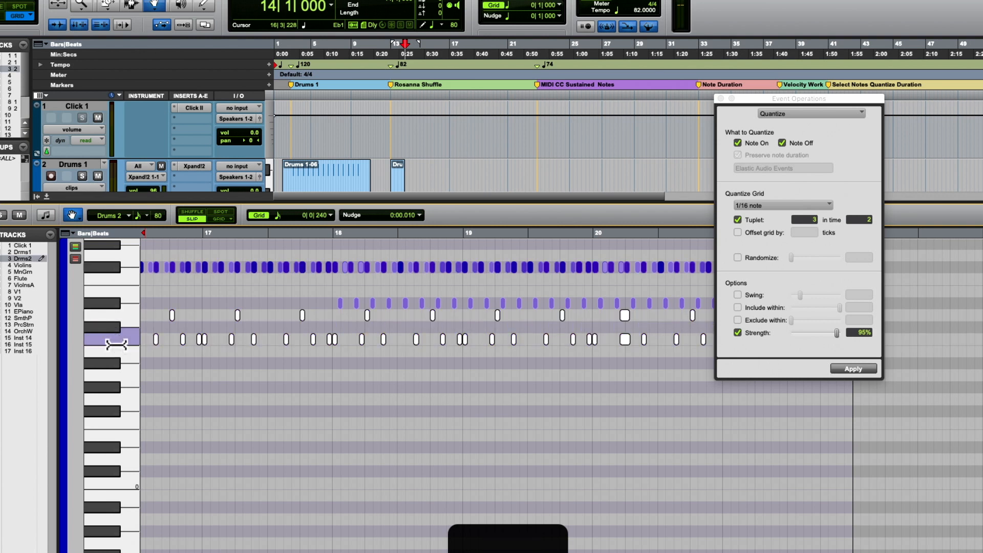
- Play the F#1 notes from 13|4|827, just before bar 14, with D1 and C1 muted
scroll(117, 345, up, 1)
scroll(201, 329, left, 10)
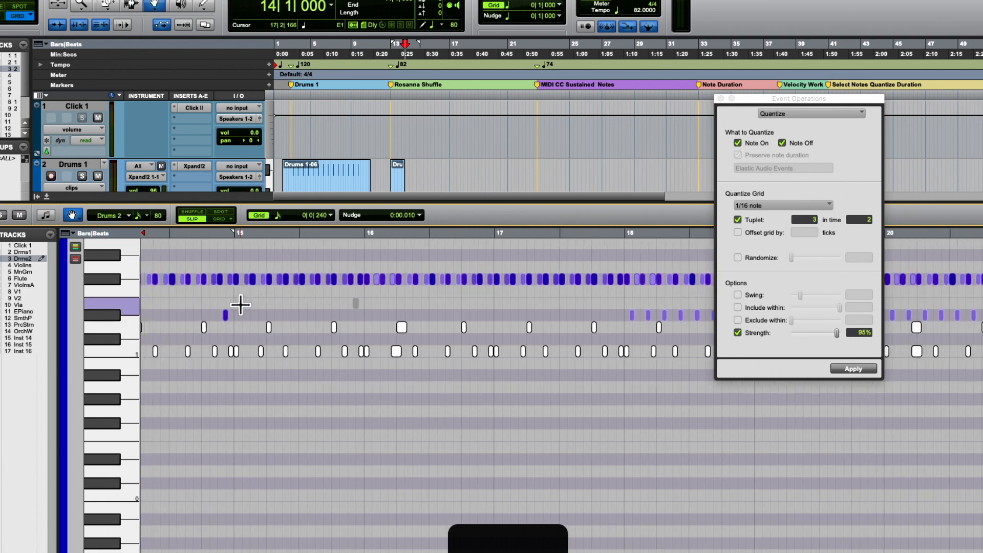
scroll(240, 305, left, 6)
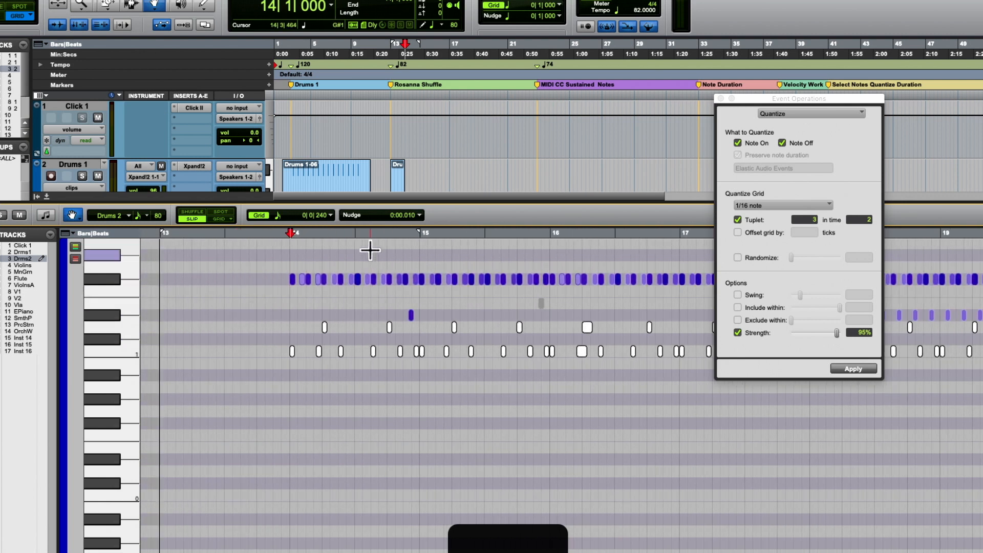
click(285, 239)
key(space)
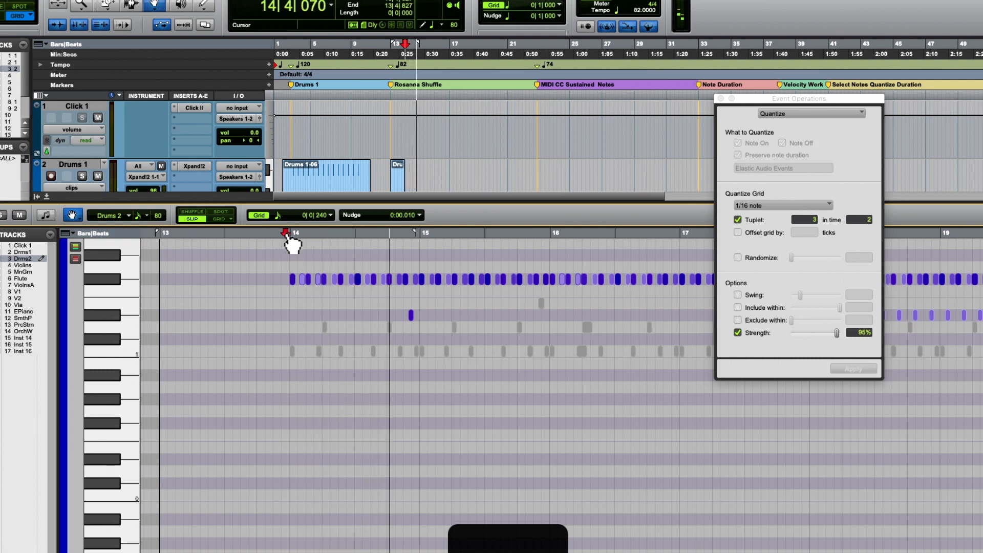
key(space)
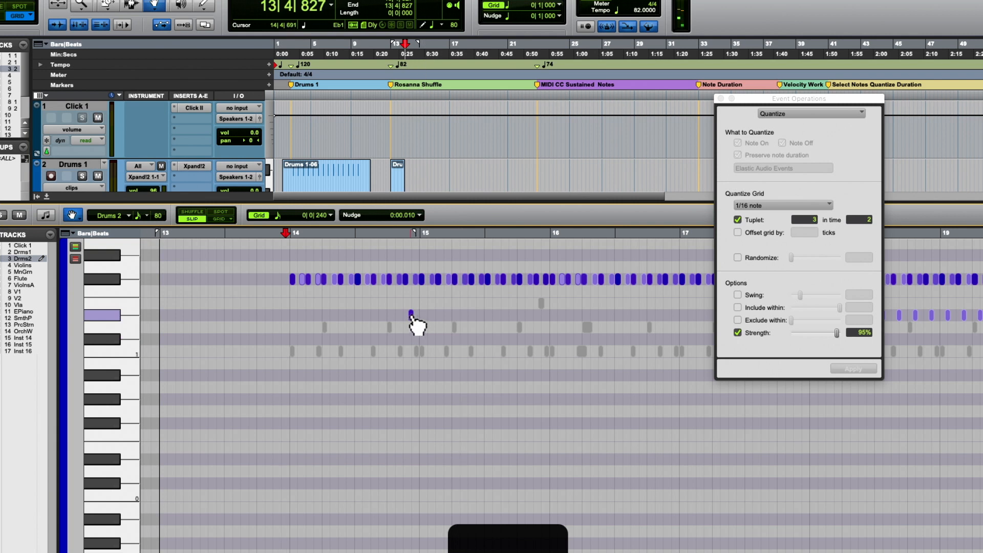
- Unmute the single E1 note just before bar 16 and quantize it at 95% strength
click(541, 303)
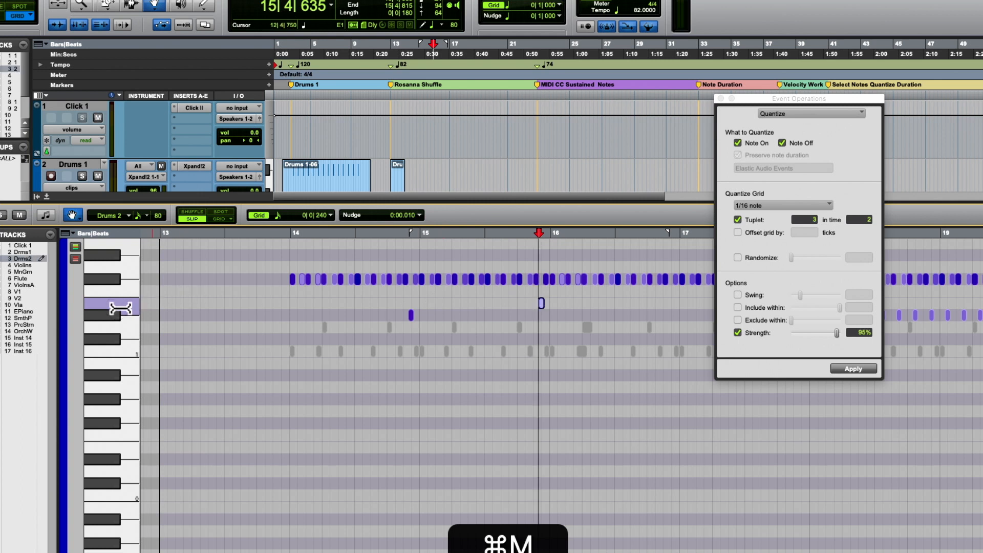
click(850, 365)
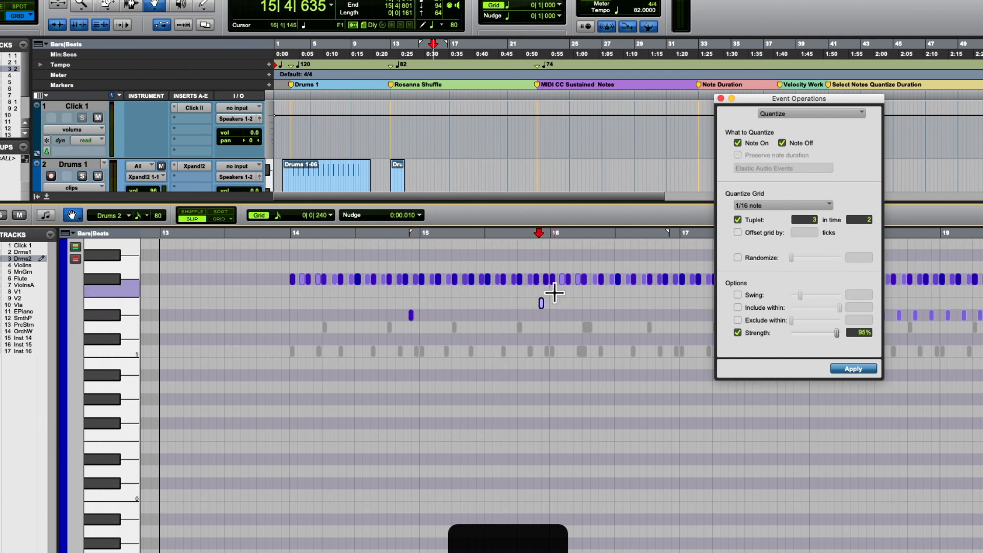
- Select all F#1 notes, play them from 14|1|000 and set the quantize strength to 90%
scroll(552, 289, right, 10)
scroll(555, 294, right, 1)
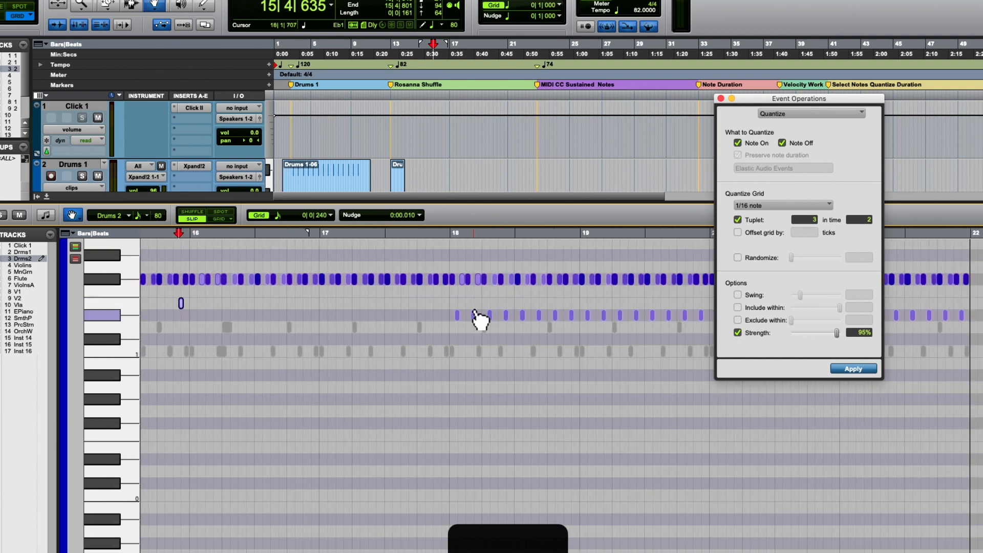
scroll(346, 291, left, 11)
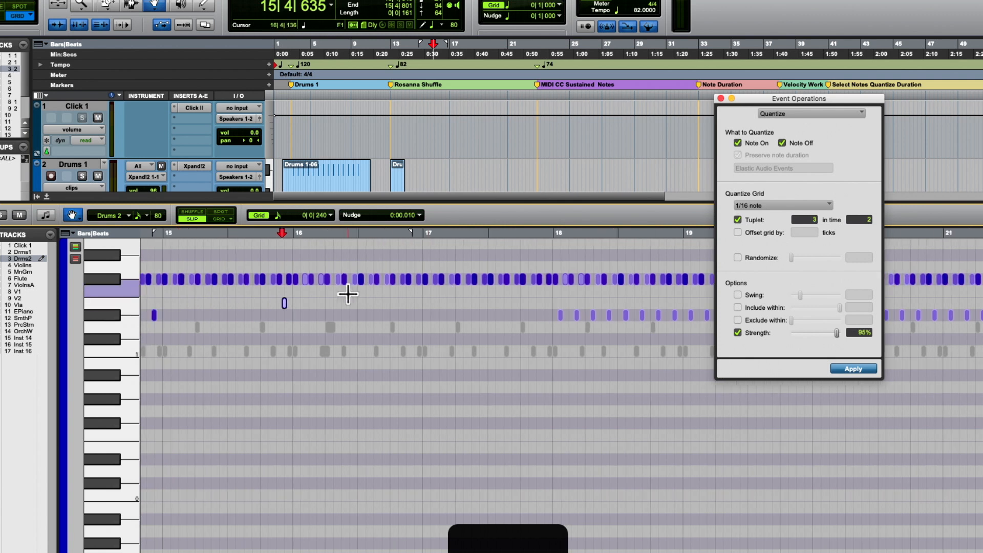
click(120, 279)
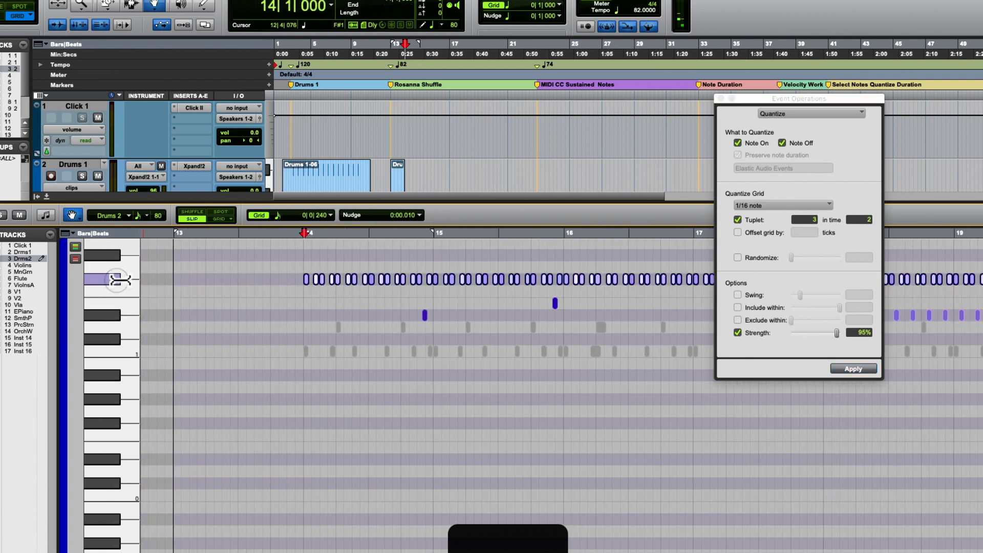
key(space)
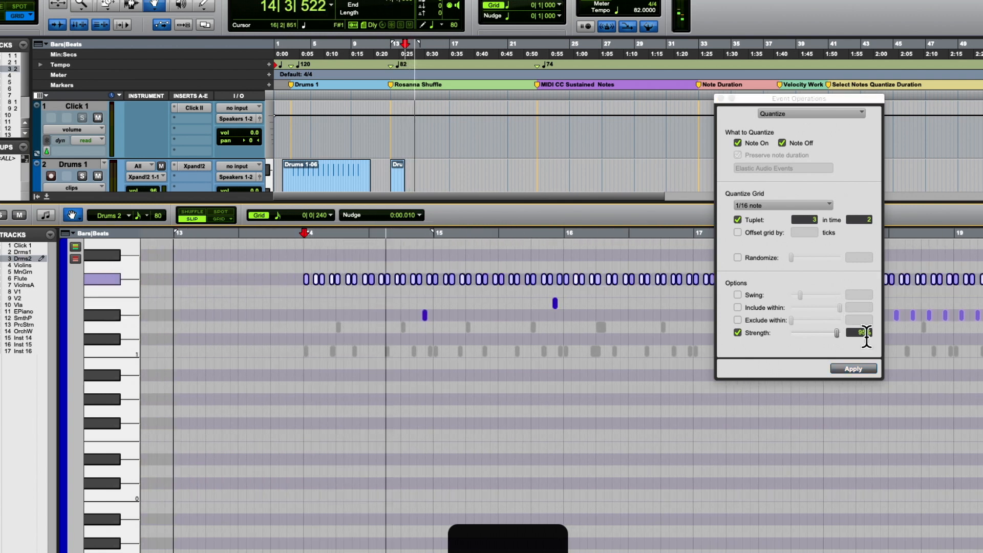
click(864, 333)
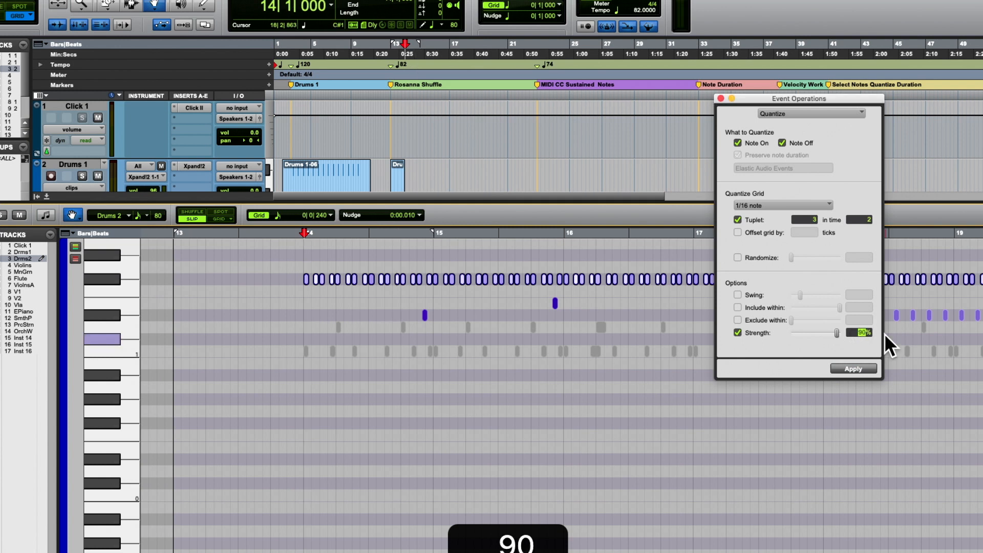
- Try quantizing the F#1 notes with 52% swing at 90% strength, and undo it after playback
click(739, 295)
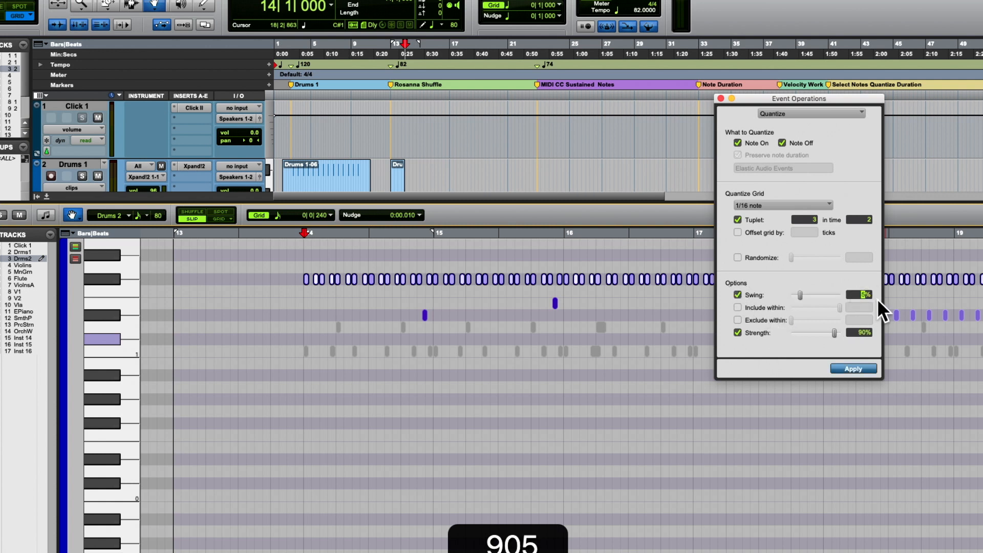
key(Return)
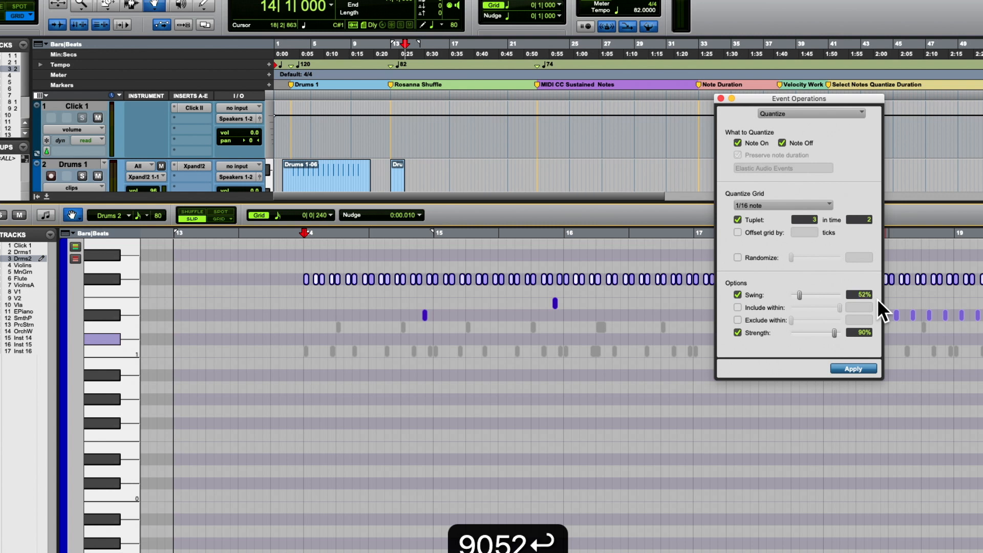
click(850, 364)
key(space)
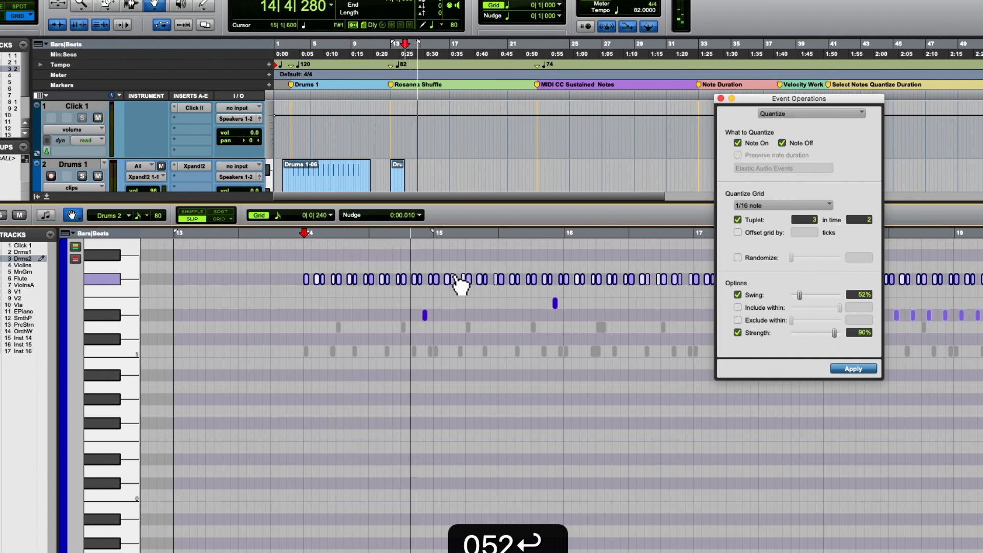
key(space)
key(super+z)
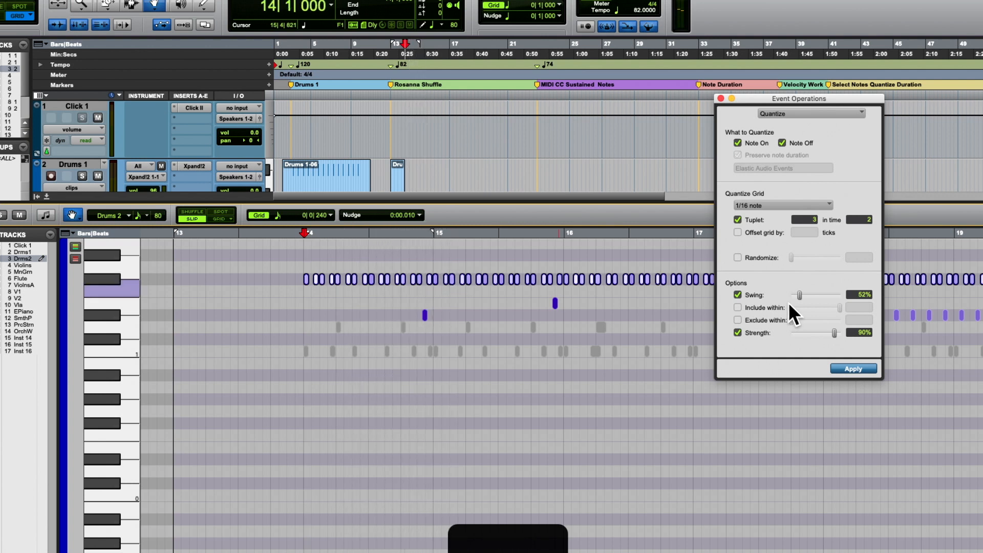
- Turn off swing, quantize the F#1 notes at 90% strength and play the result into bar 19
click(738, 295)
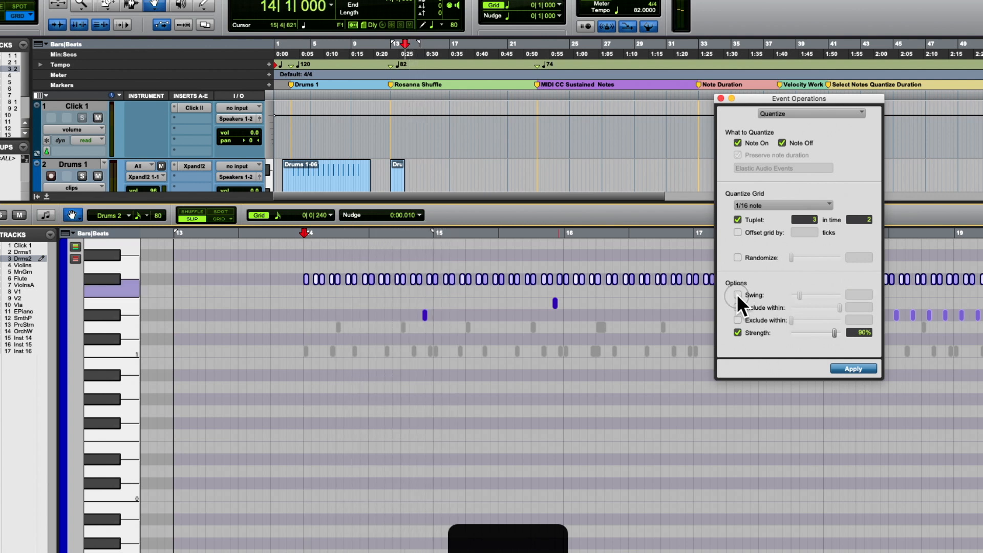
click(852, 369)
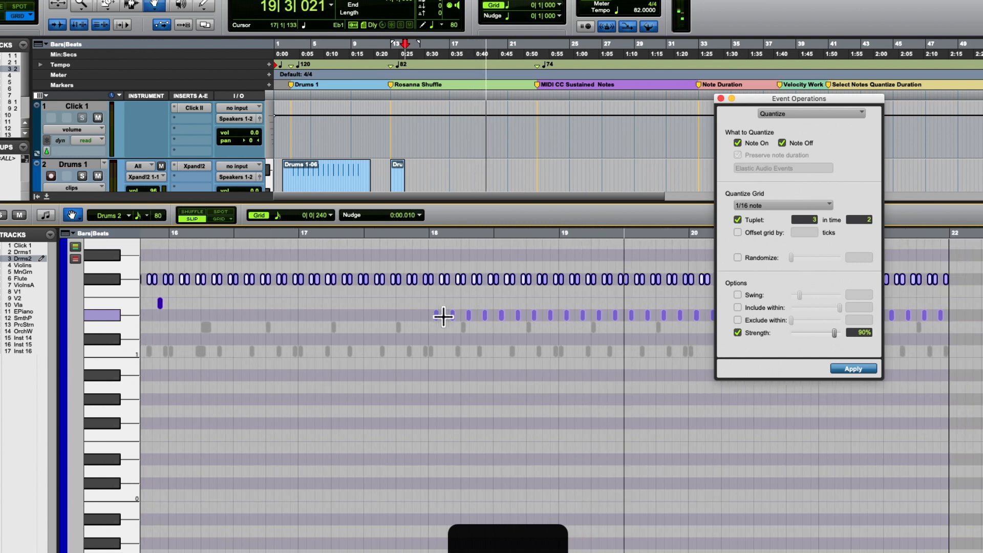
key(space)
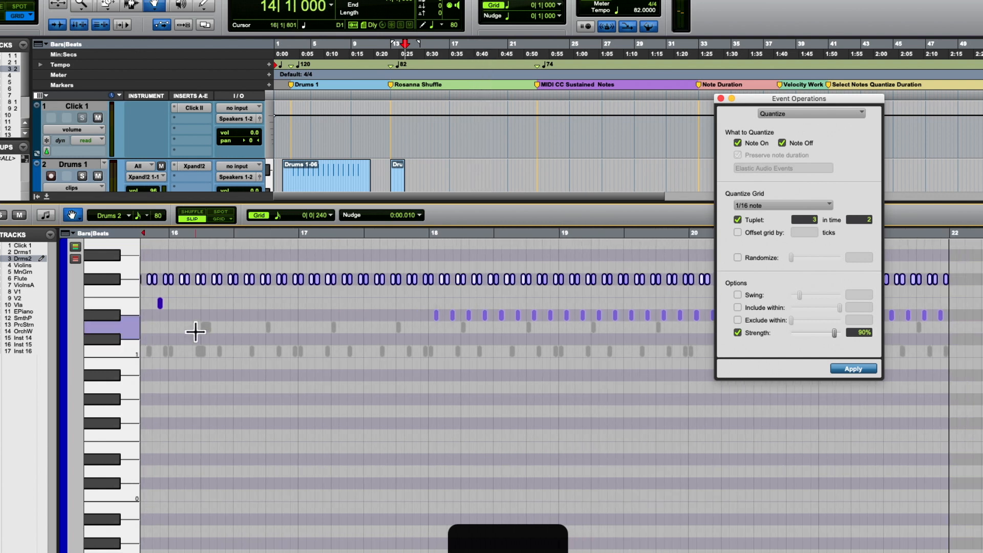
- Unmute all D1 and C1 notes and play the full groove from 13|4|348
drag(130, 326, 120, 353)
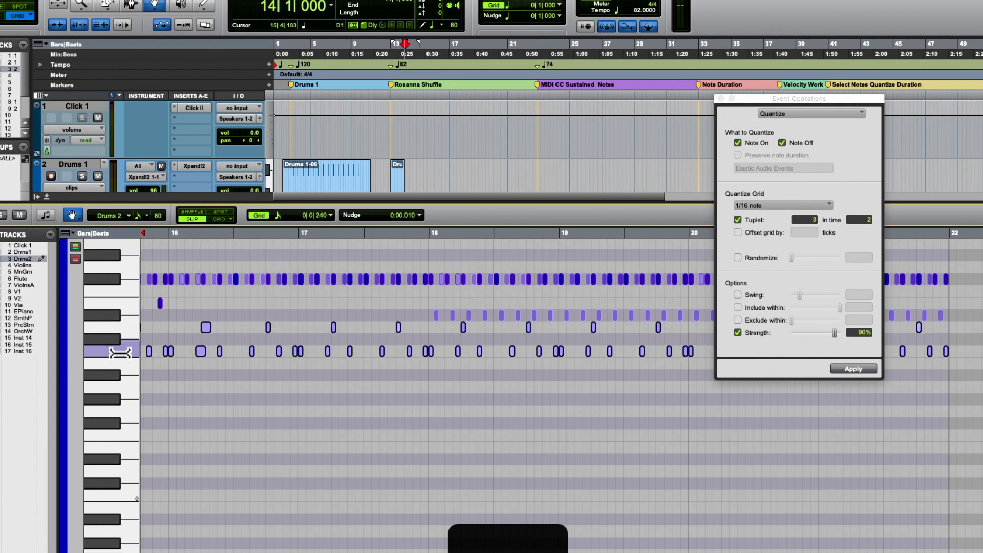
key(r)
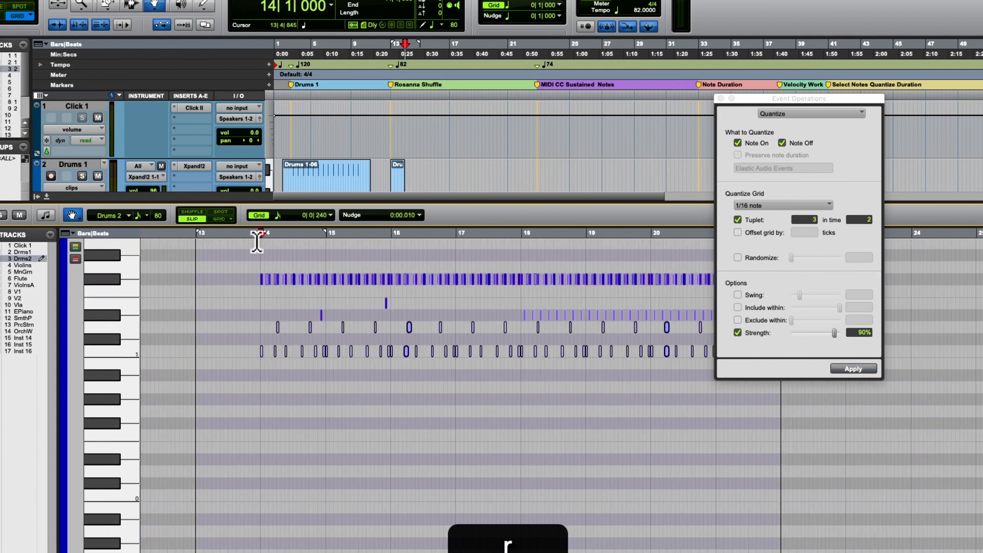
click(256, 242)
key(space)
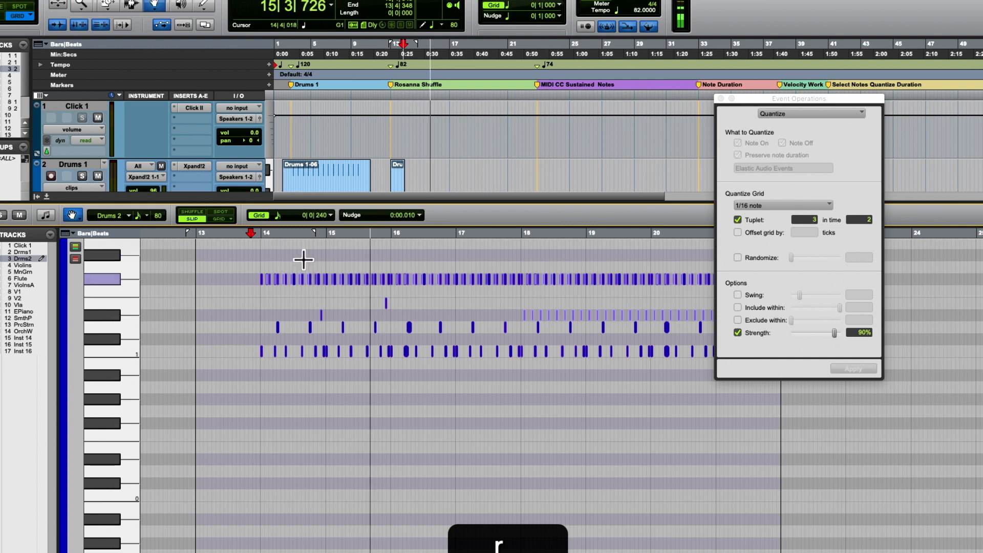
- Stop the playback and replay the Drums 2 passage from 14|4|922
key(t)
key(t)
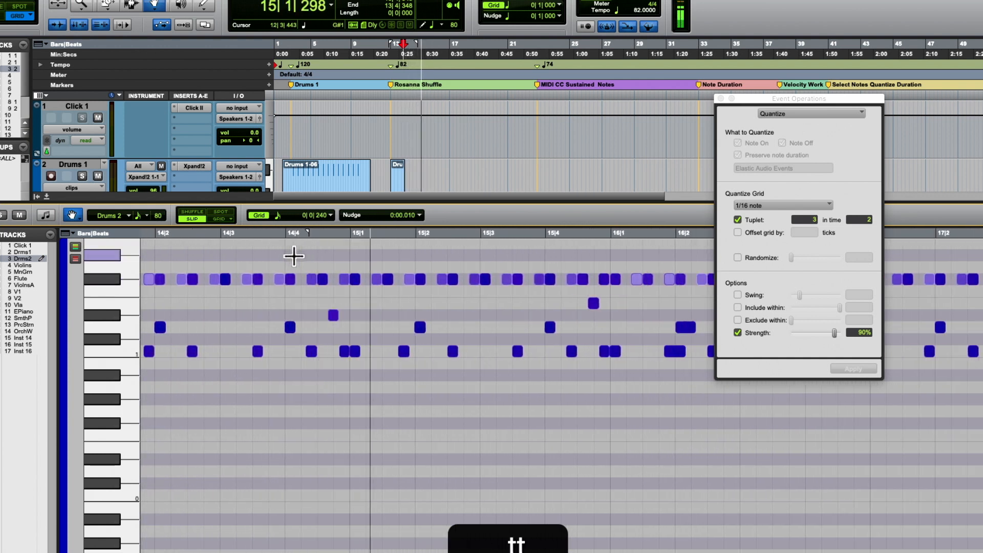
key(space)
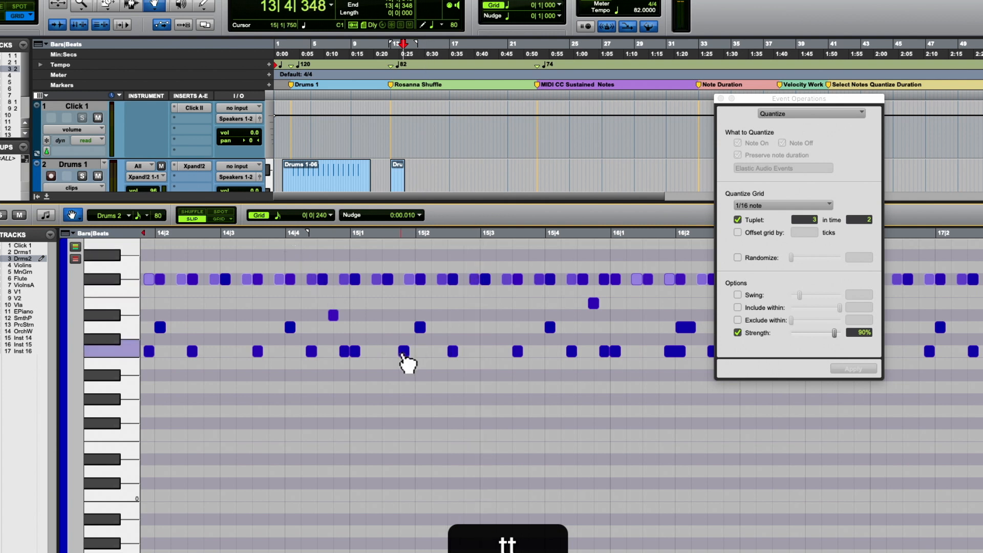
click(348, 238)
key(space)
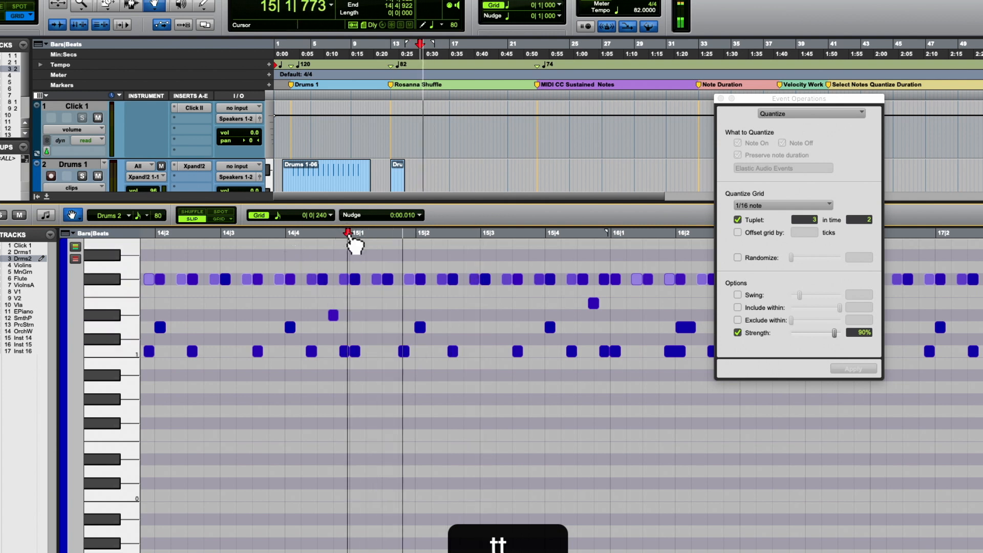
key(space)
- Move the C1 note at 15|1|719 later to 15|1|796
click(404, 351)
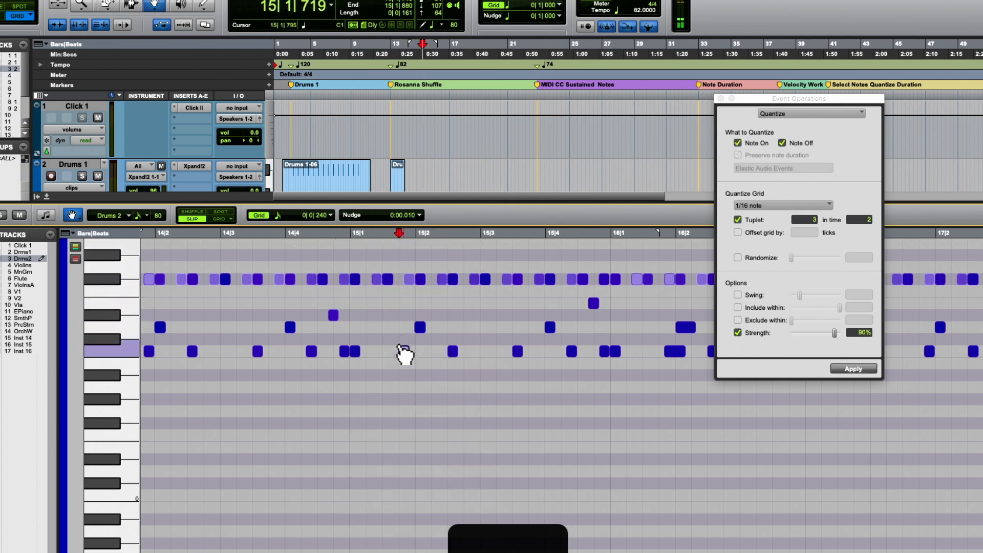
key(t)
key(t)
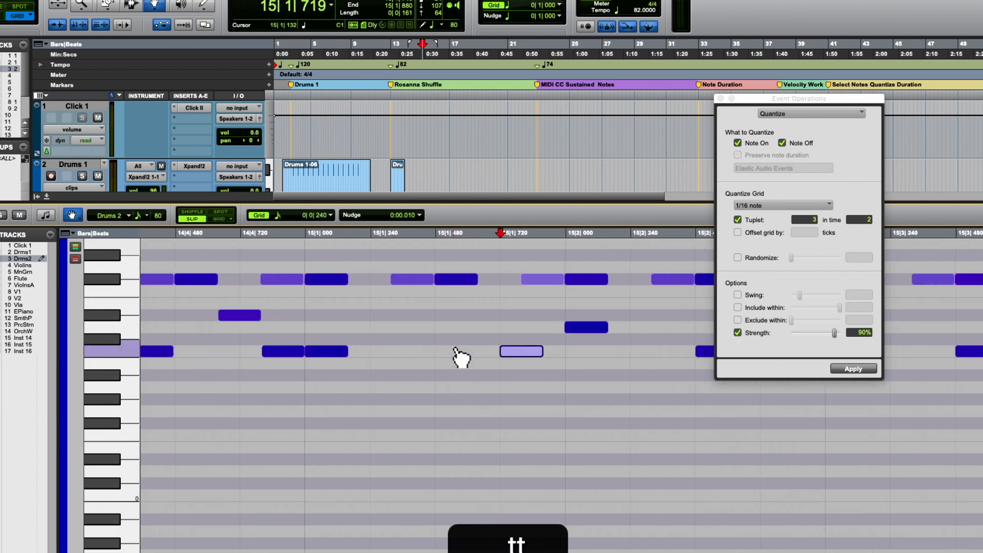
scroll(455, 350, right, 2)
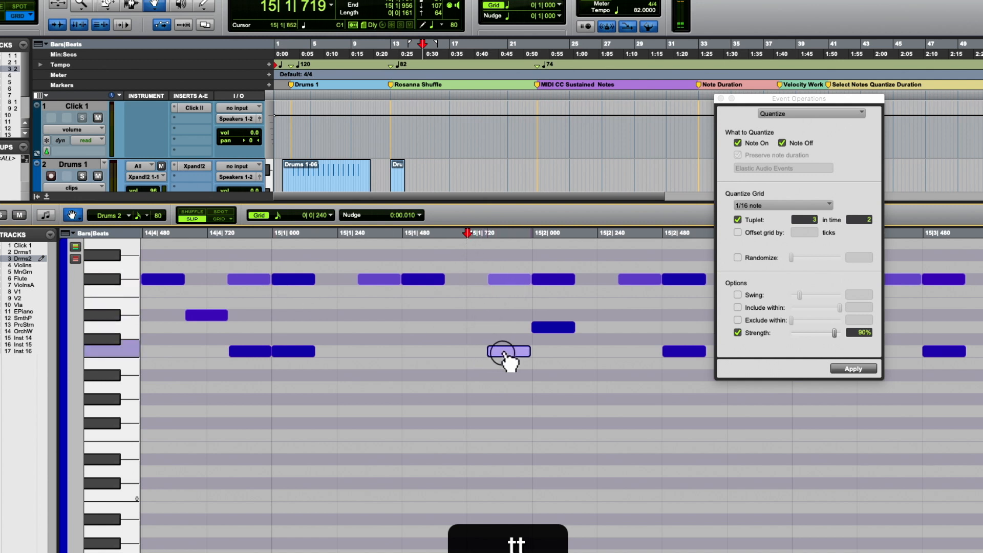
key(t)
key(t)
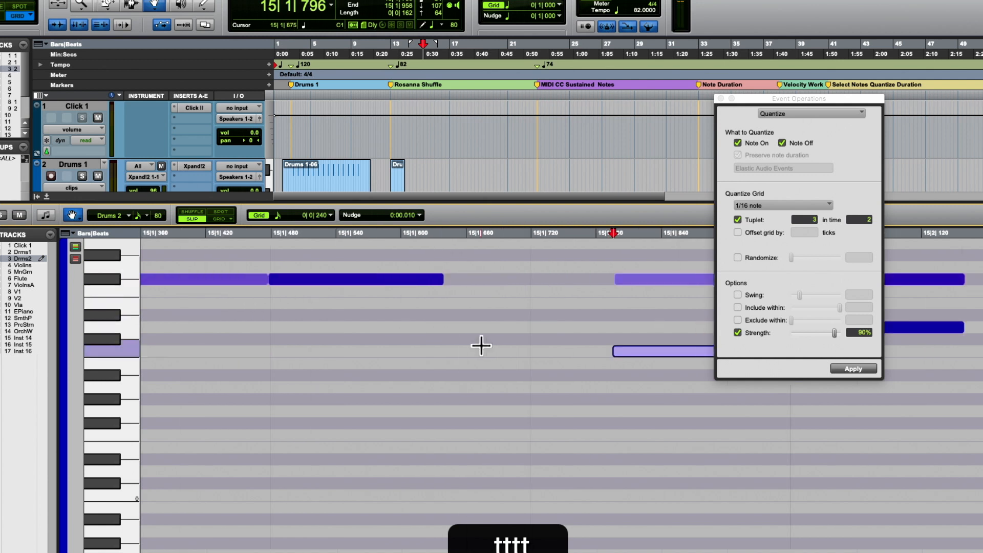
- Play the groove from 14|1|018 into bar 17 and close the Event Operations window
key(r)
key(r)
key(r)
key(r)
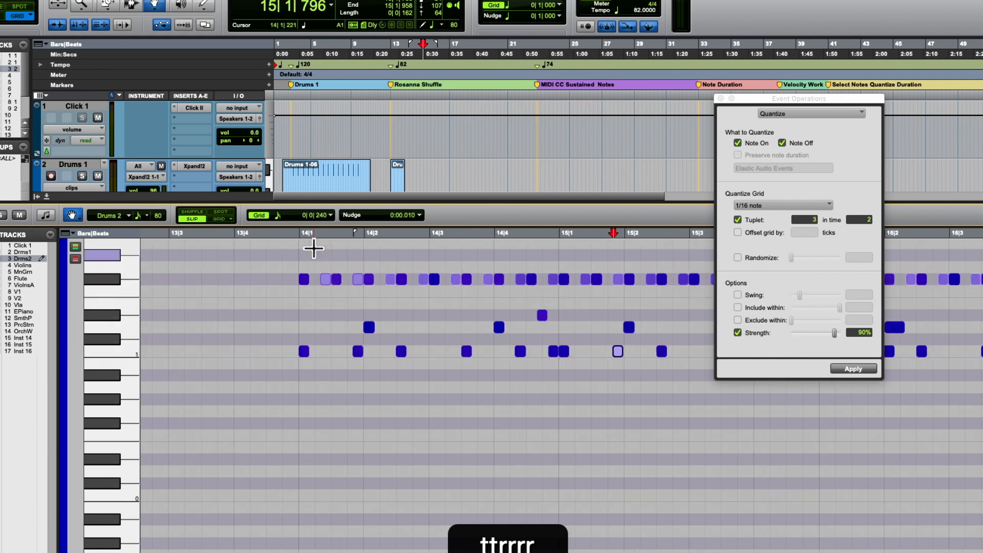
click(301, 237)
key(space)
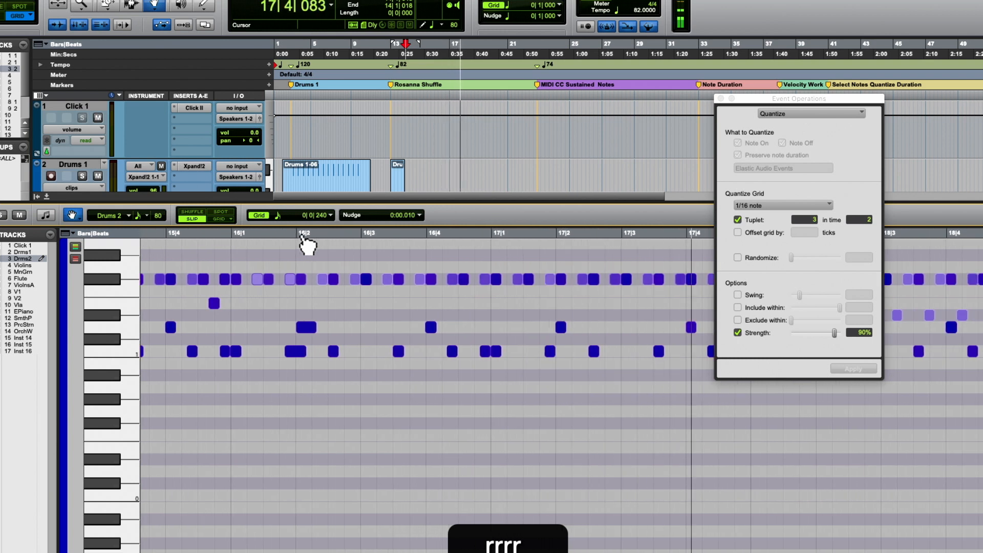
click(720, 97)
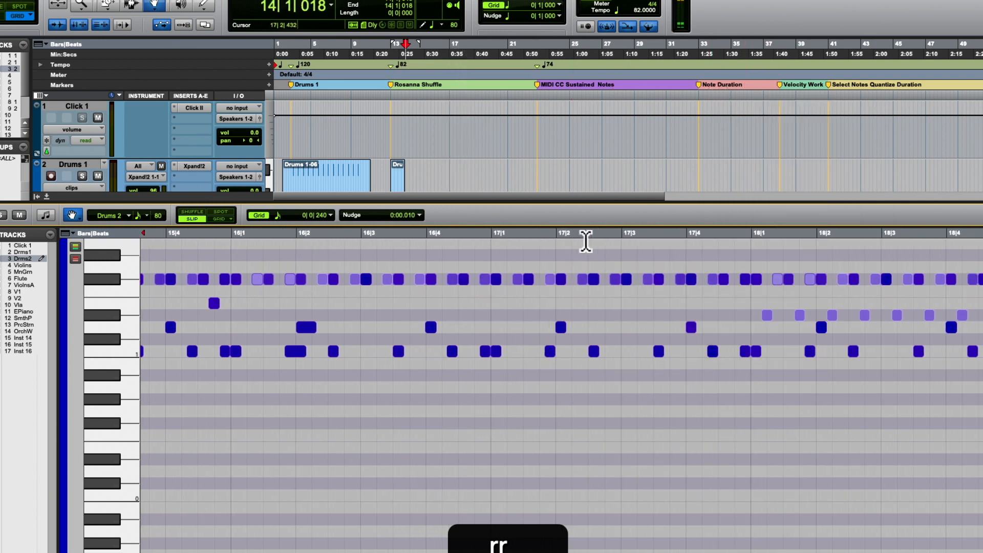
- Replay the passage from just before bar 17 and raise the velocity of the D1 note at 17|4|000 to 108
click(491, 234)
key(space)
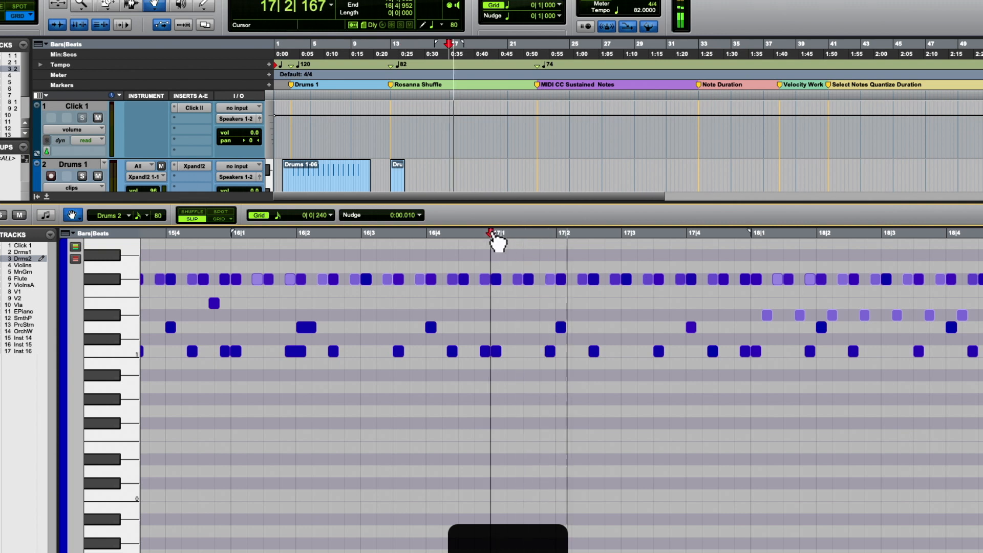
key(space)
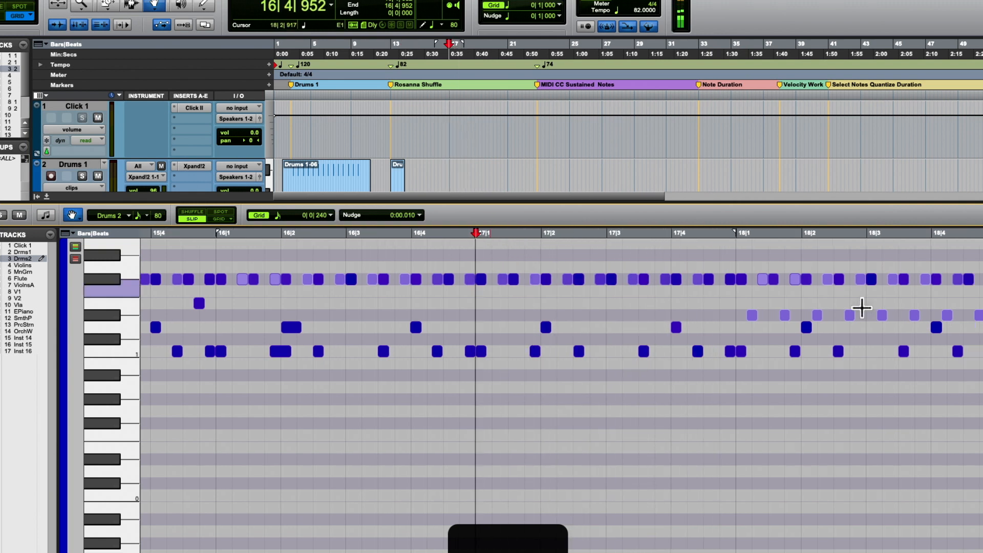
click(677, 328)
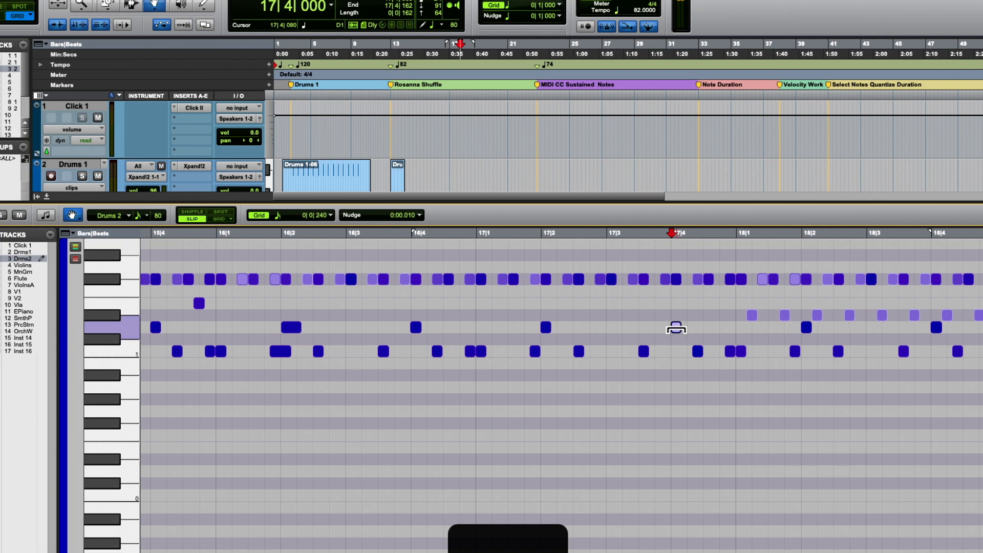
click(470, 234)
key(space)
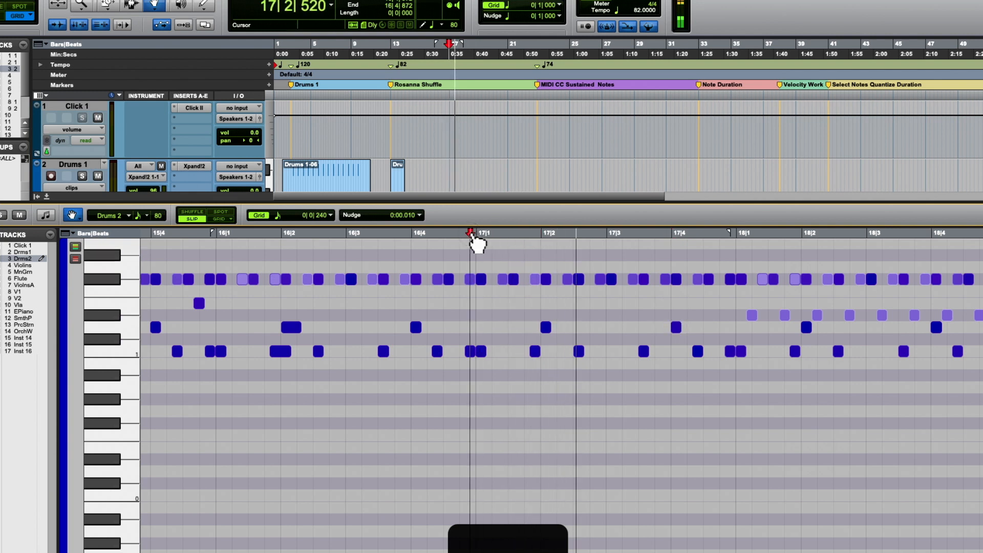
key(space)
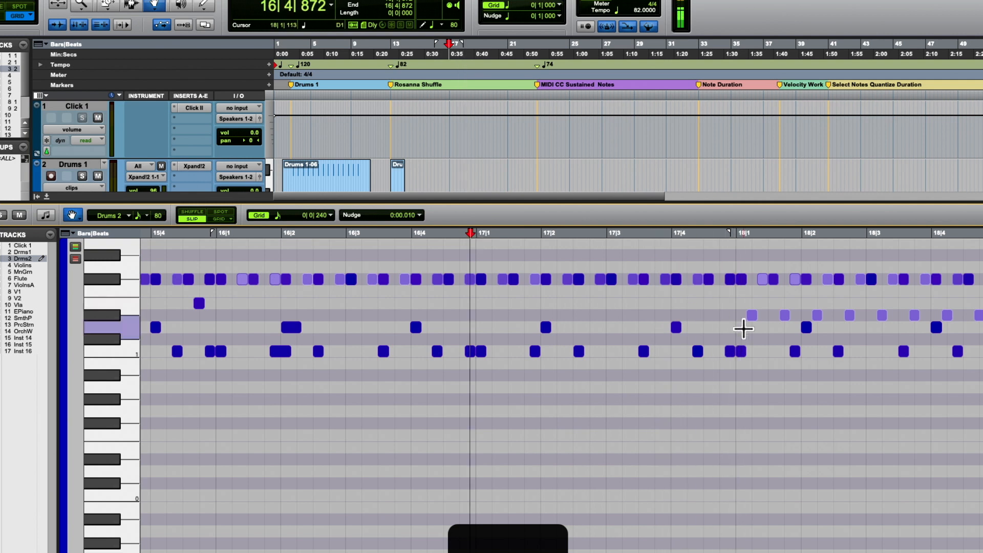
click(676, 327)
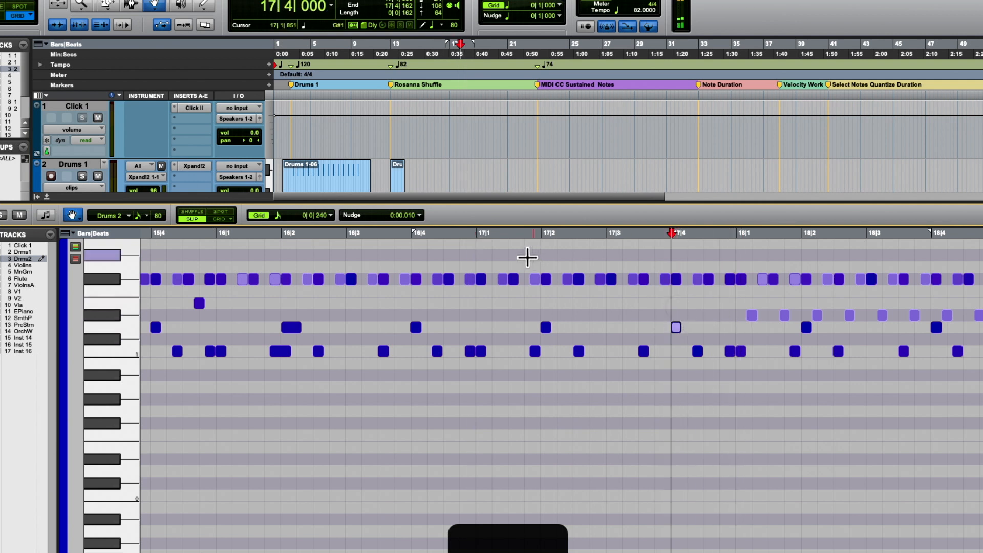
- Play the groove from 17|1|027 into bar 19
click(479, 234)
key(space)
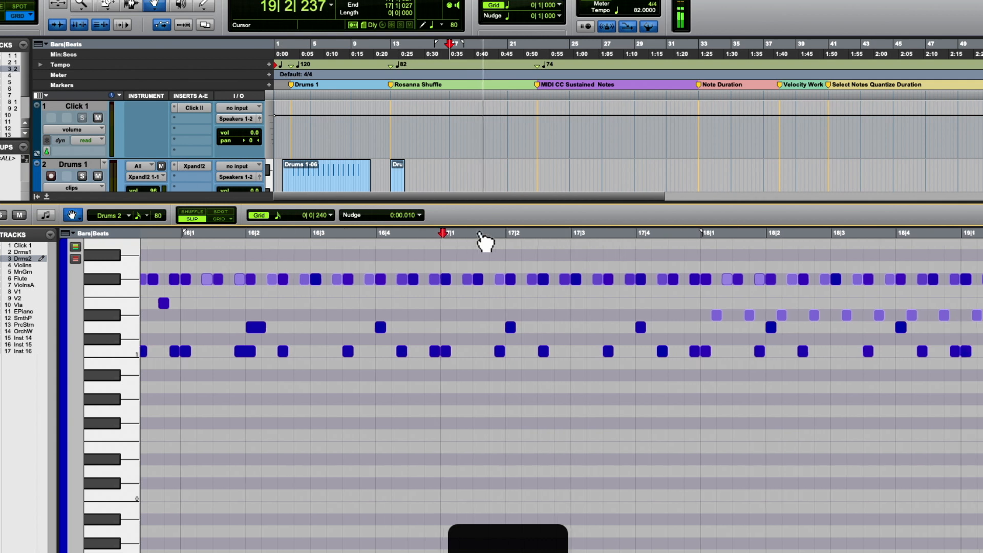
key(space)
- Fit all Drums 2 notes from bar 14 to bar 22 in the view and play from 17|4|916 into bar 20
scroll(478, 236, down, 15)
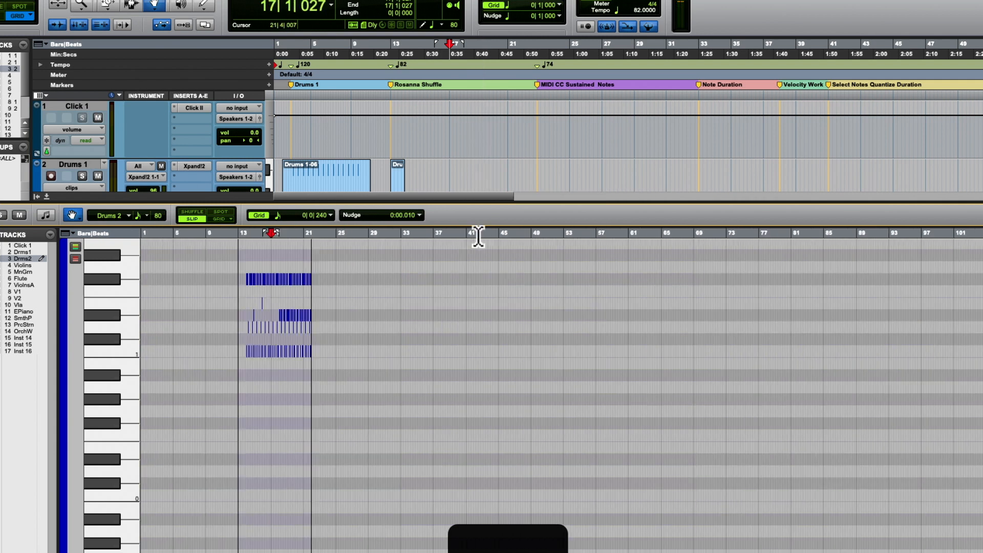
scroll(478, 236, up, 12)
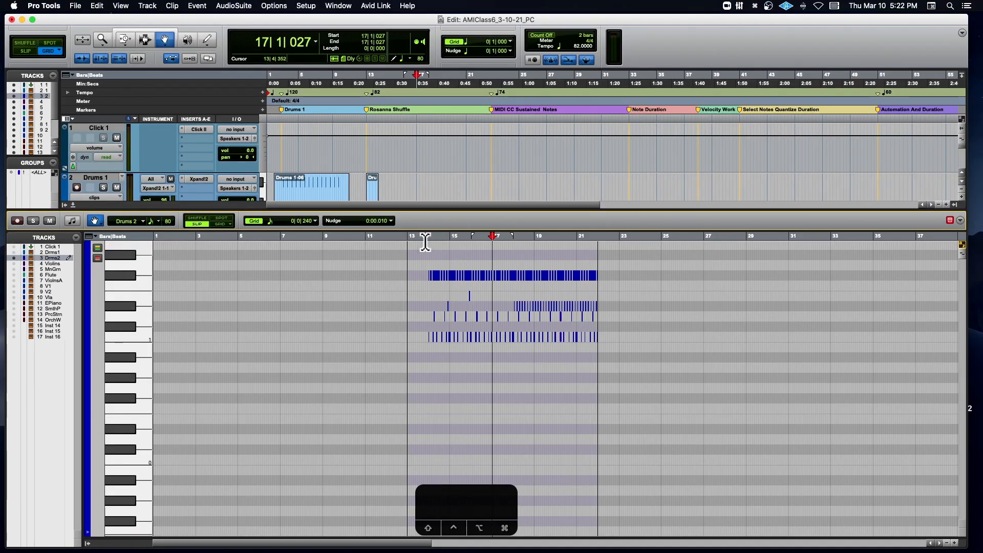
drag(425, 242, 612, 246)
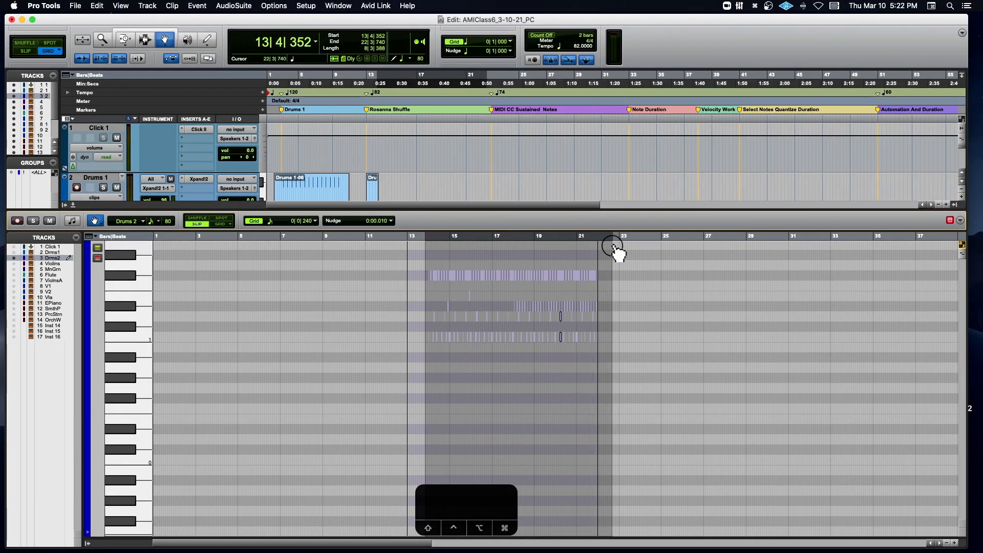
key(ctrl+alt+f)
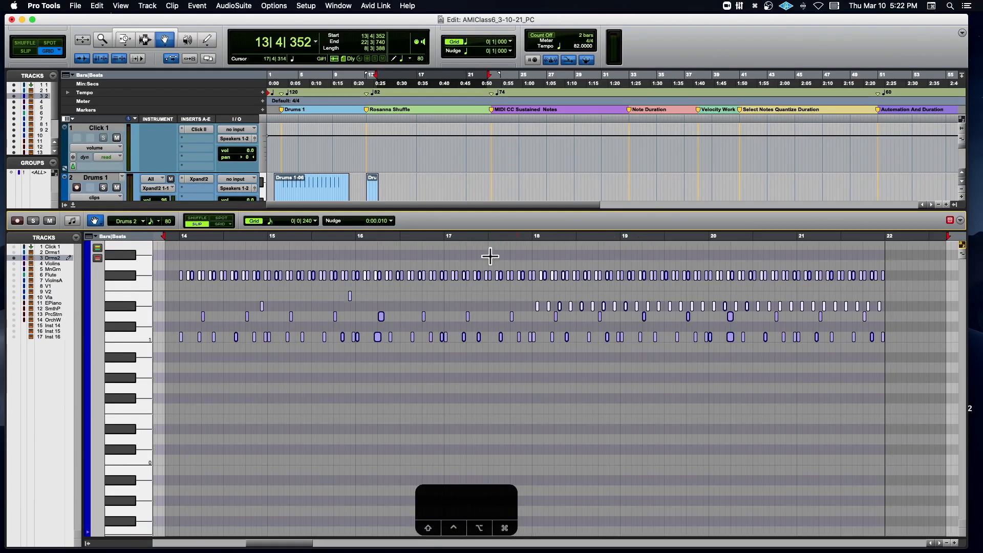
click(532, 241)
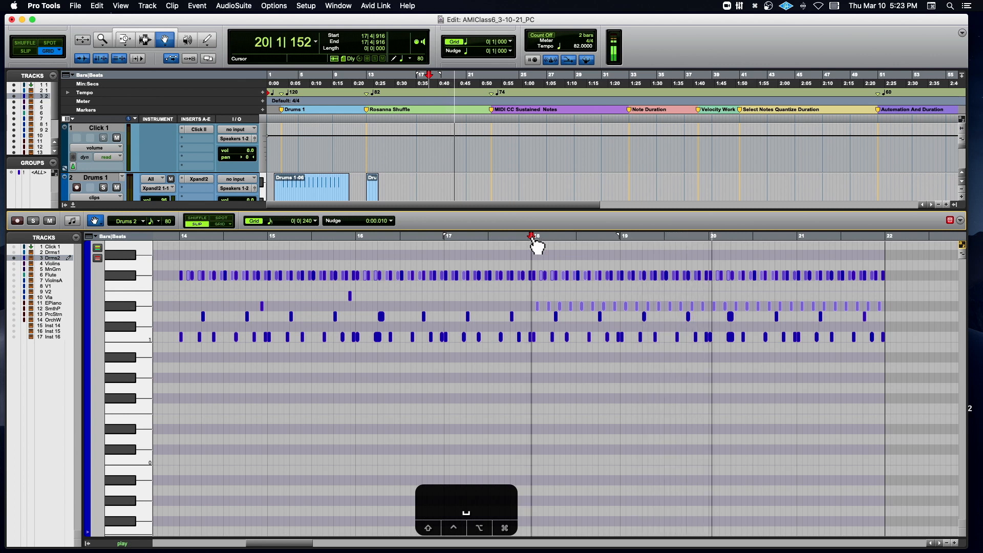
key(space)
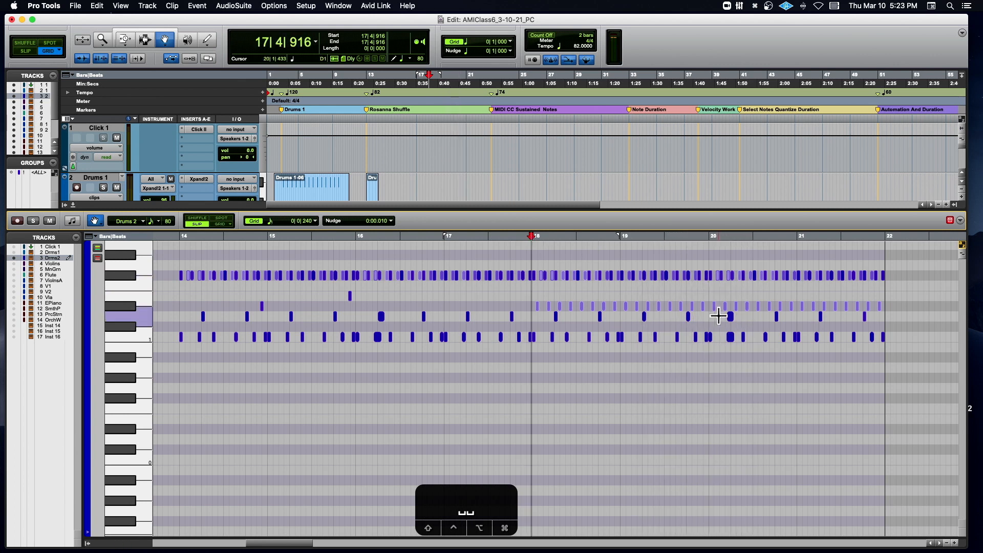
- Select the long C1 and D1 notes near 20|1|799 and nudge both later, to a start of 20|1|957
drag(719, 316, 732, 339)
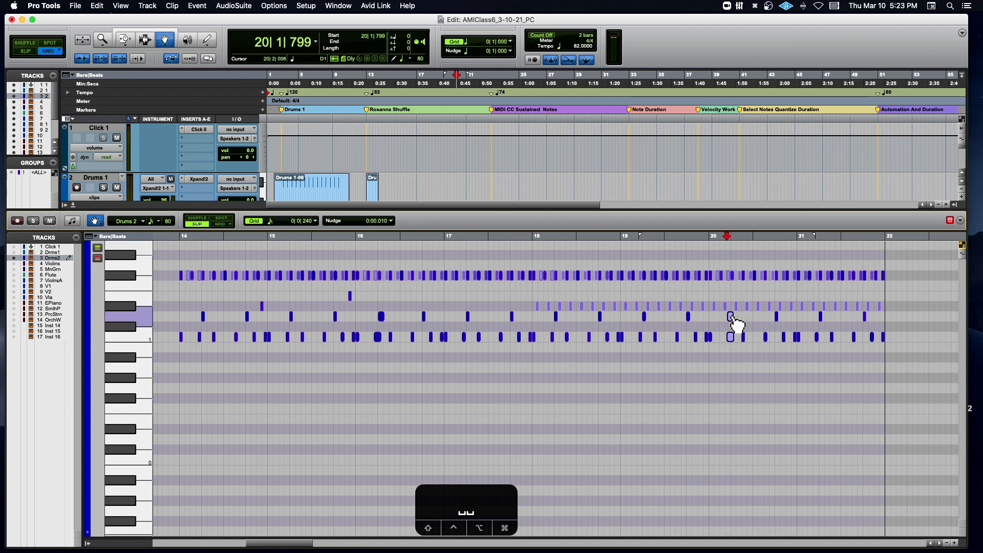
key(t)
key(t)
key(t)
key(t)
key(t)
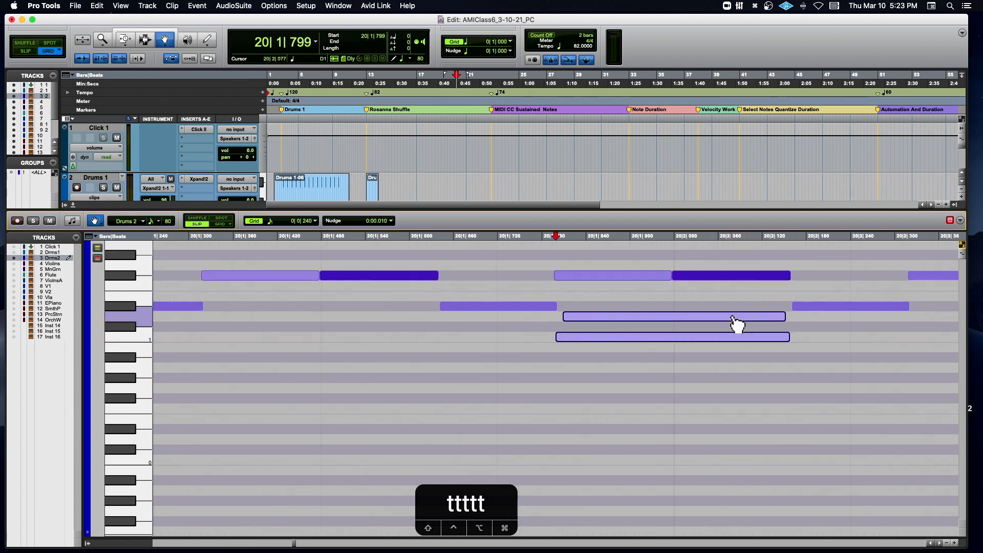
key(plus)
key(plus)
key(plus)
key(plus)
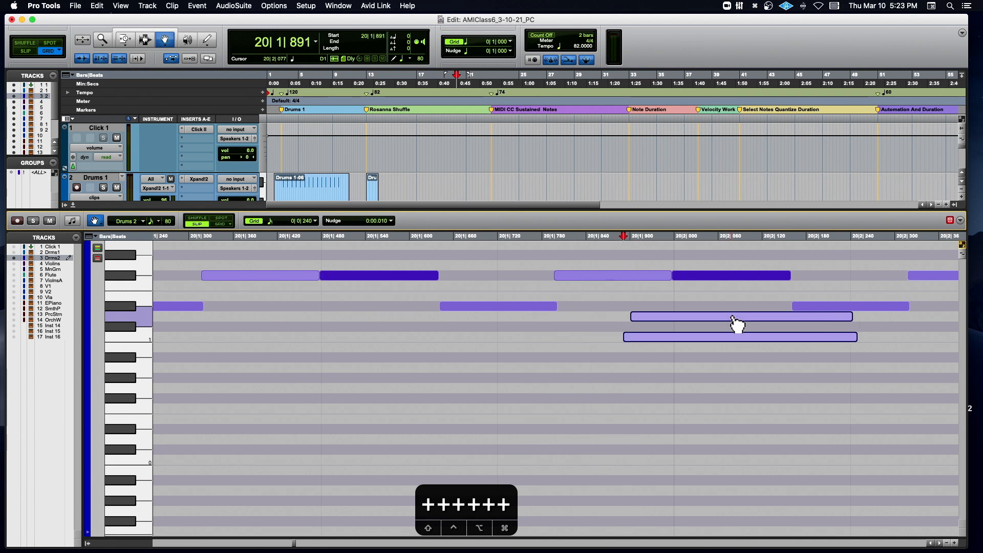
key(plus)
key(plus)
key(plus)
key(plus)
key(plus)
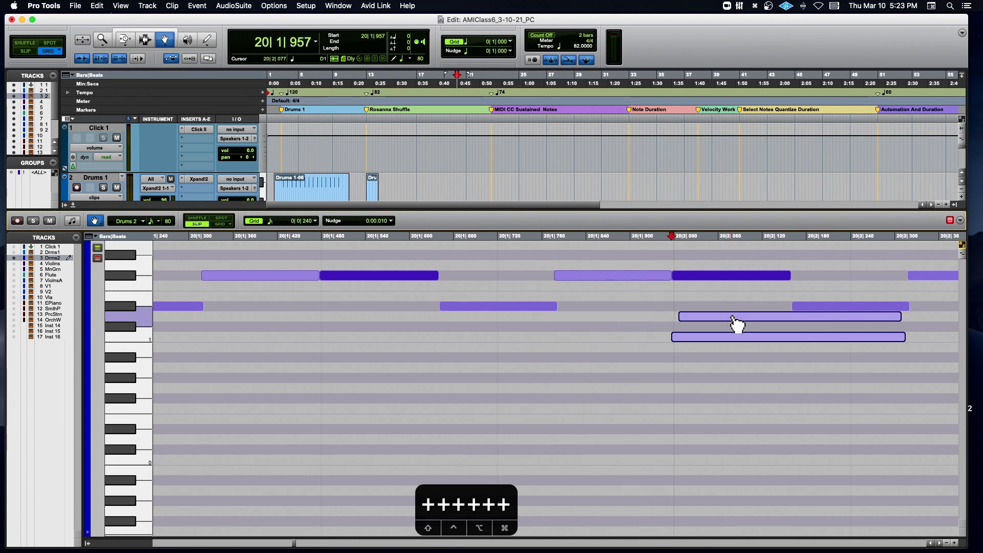
key(t)
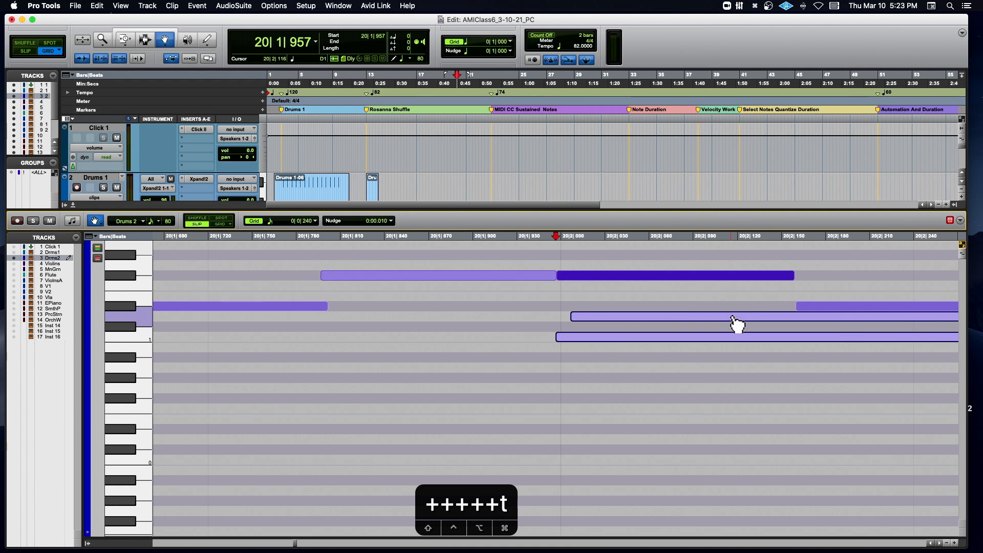
- Play bar 20 from 20|1|010 to hear the shifted C1 and D1 notes
key(r)
key(r)
key(r)
key(r)
key(r)
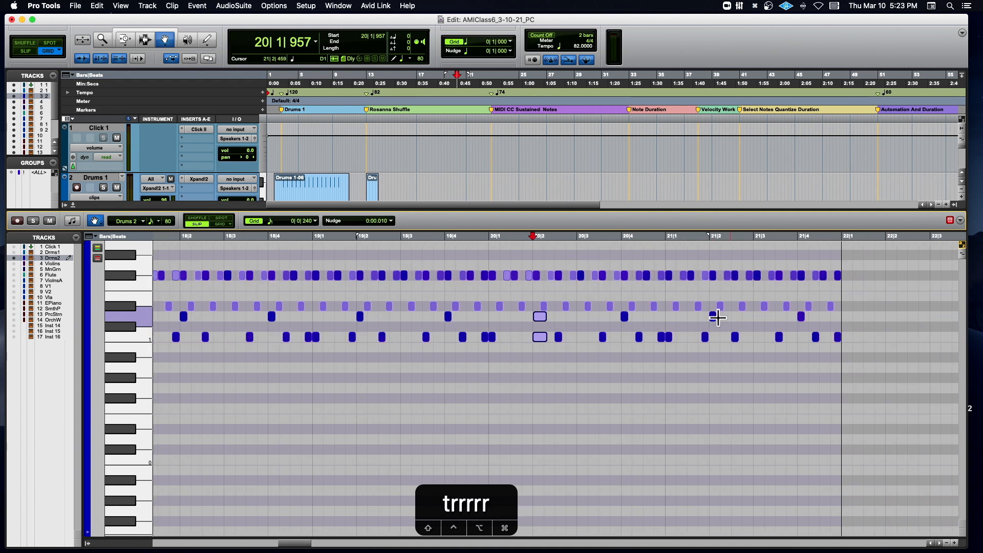
click(489, 242)
key(space)
key(space)
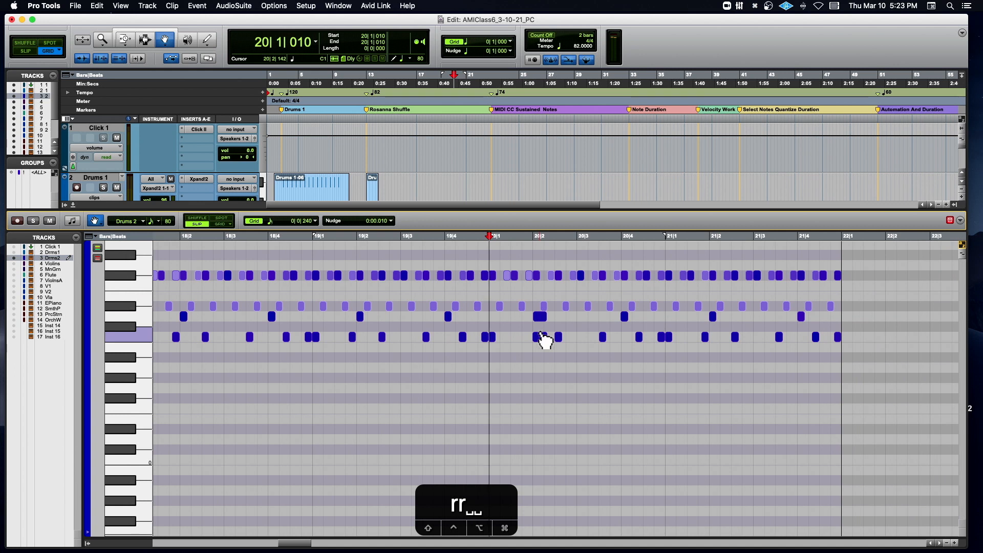
- Move the long C1 note at 20|1|957 earlier to 20|1|834 and play from 19|4|814 to the end
click(539, 337)
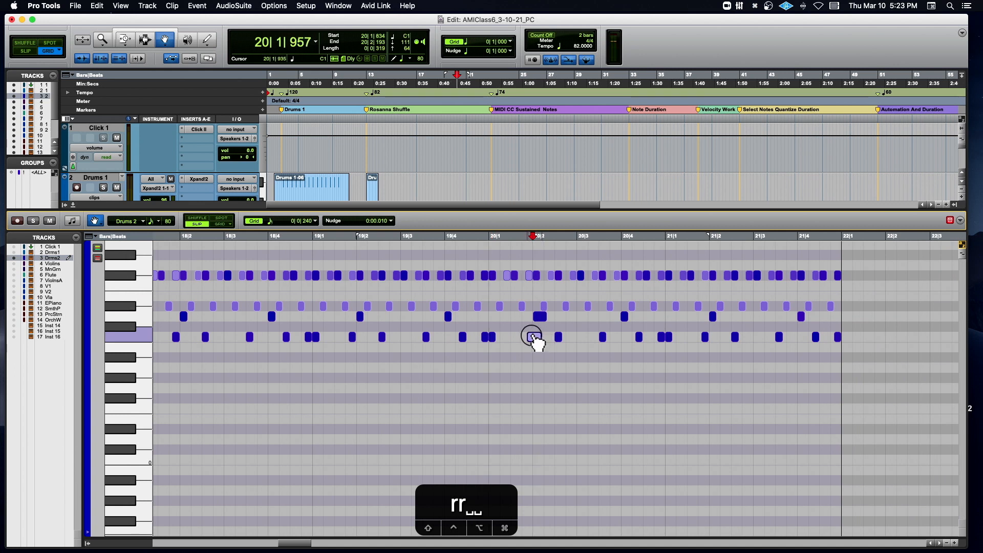
click(533, 337)
click(483, 240)
key(space)
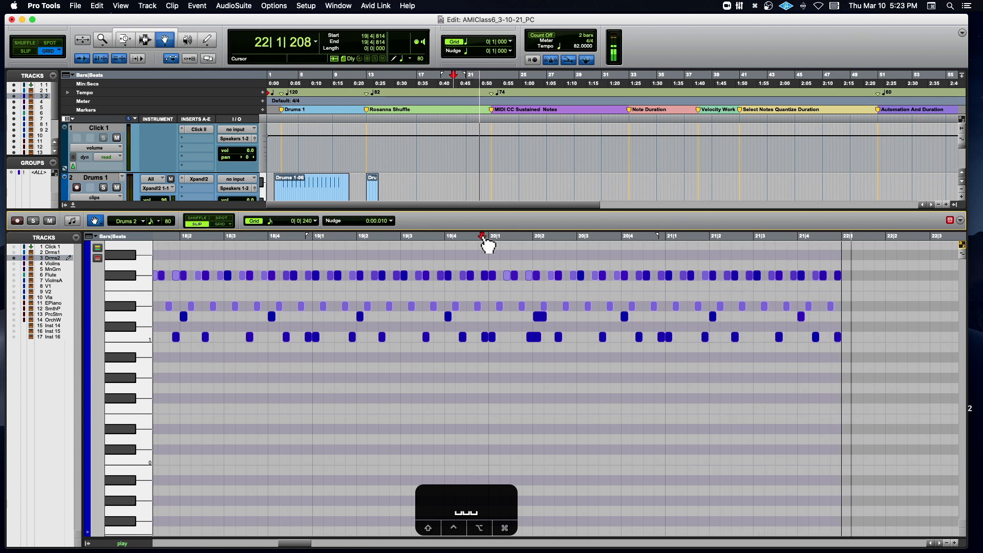
key(space)
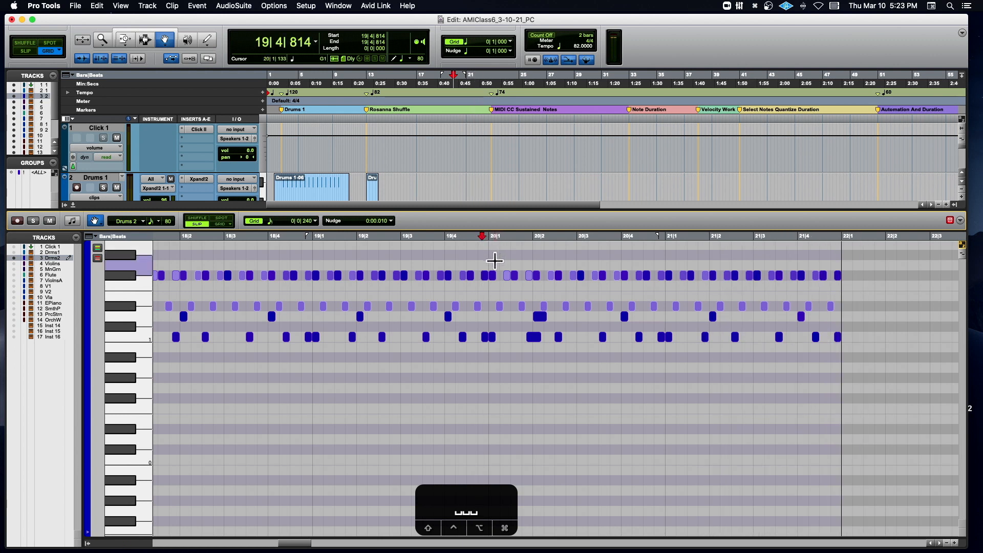
scroll(494, 262, left, 10)
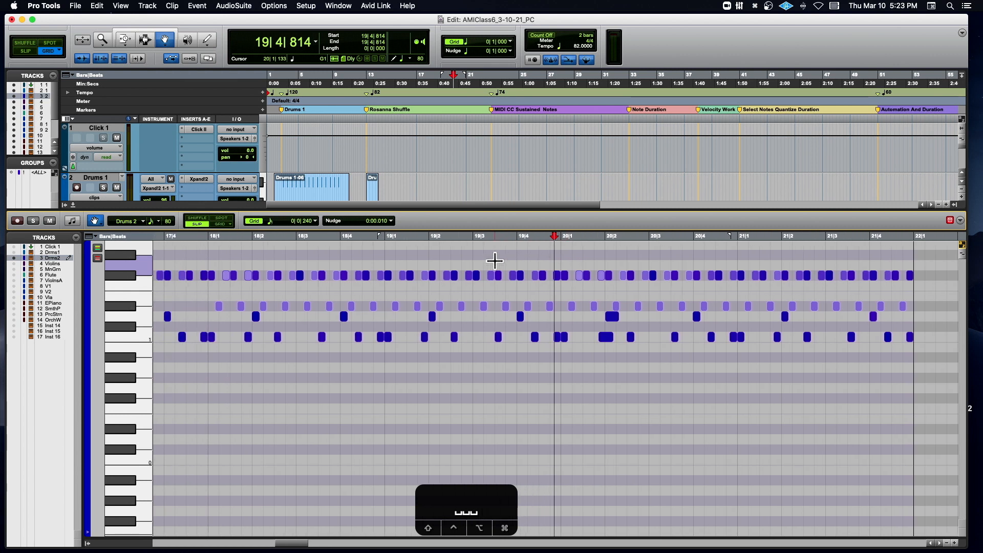
scroll(495, 261, up, 10)
scroll(494, 261, down, 8)
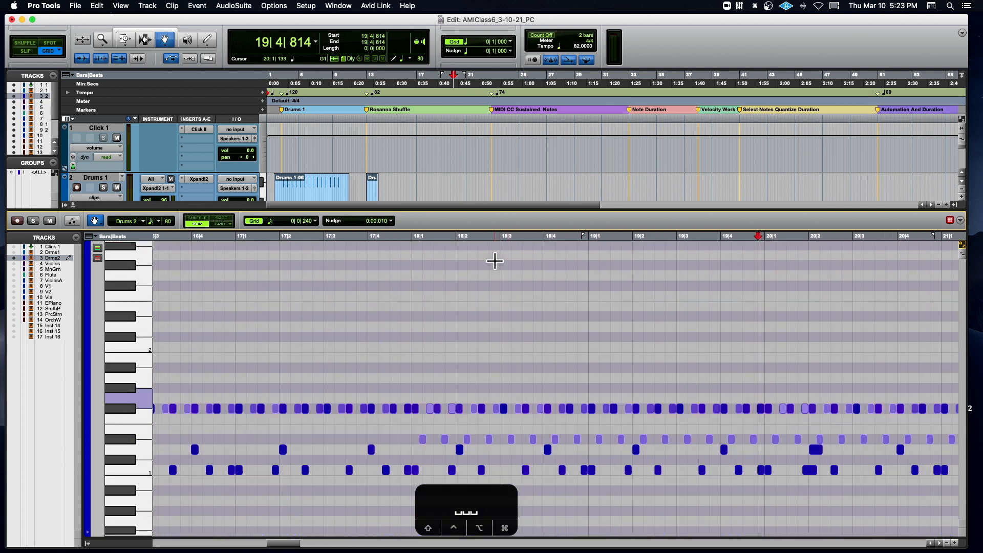
- Select the C1 pickup notes just before each downbeat from 14|4|803 to the end of bar 20 and lower their velocity by 18
scroll(495, 261, left, 5)
scroll(495, 261, left, 9)
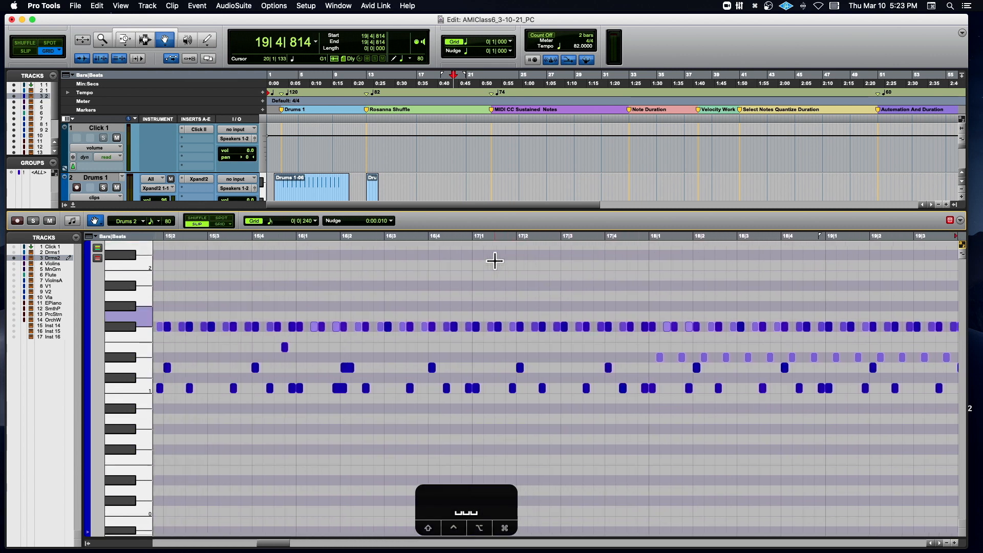
scroll(494, 261, left, 1)
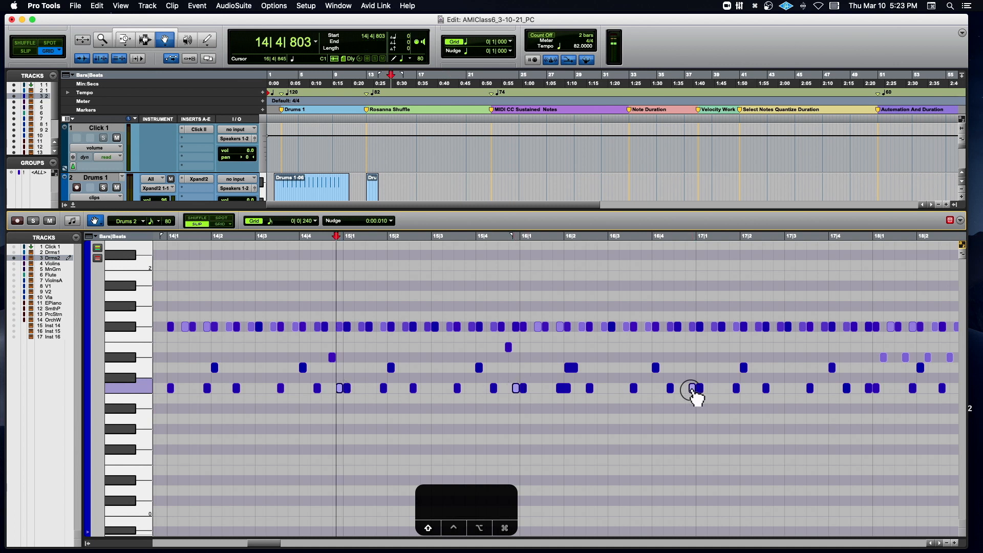
scroll(698, 399, right, 10)
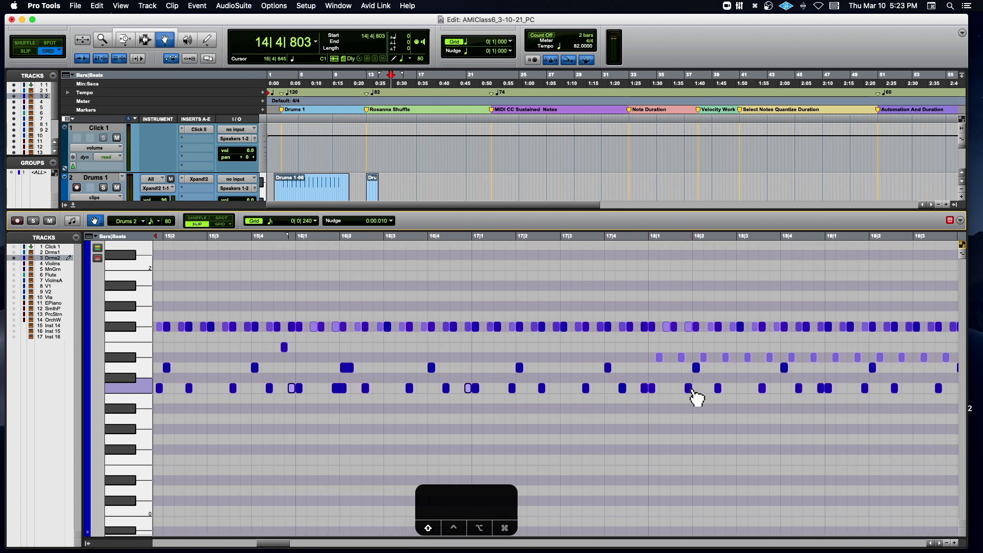
scroll(697, 389, right, 5)
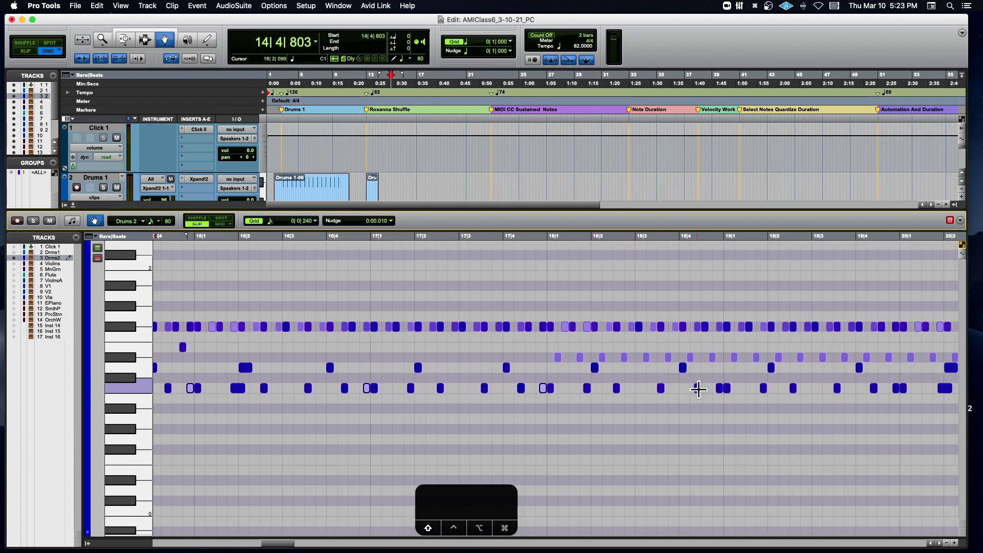
scroll(725, 397, right, 8)
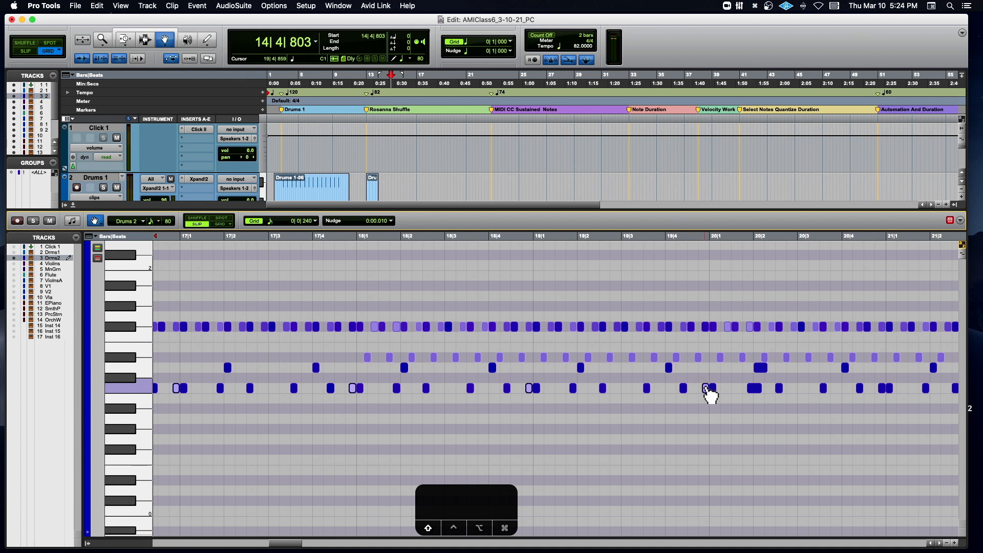
scroll(710, 395, right, 7)
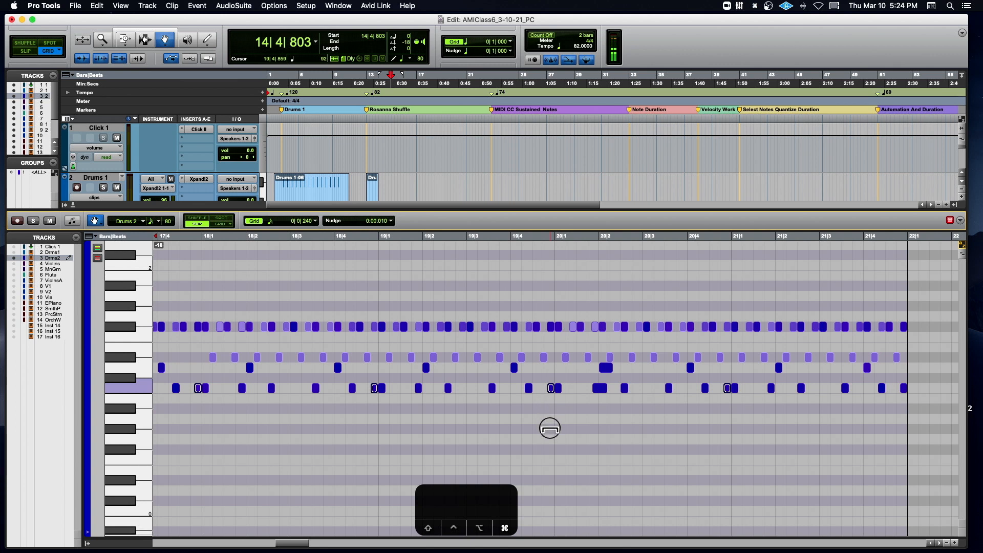
- Play from 14|4|803 into bar 15 to hear the softened C1 pickup notes, and reduce their velocity further
key(space)
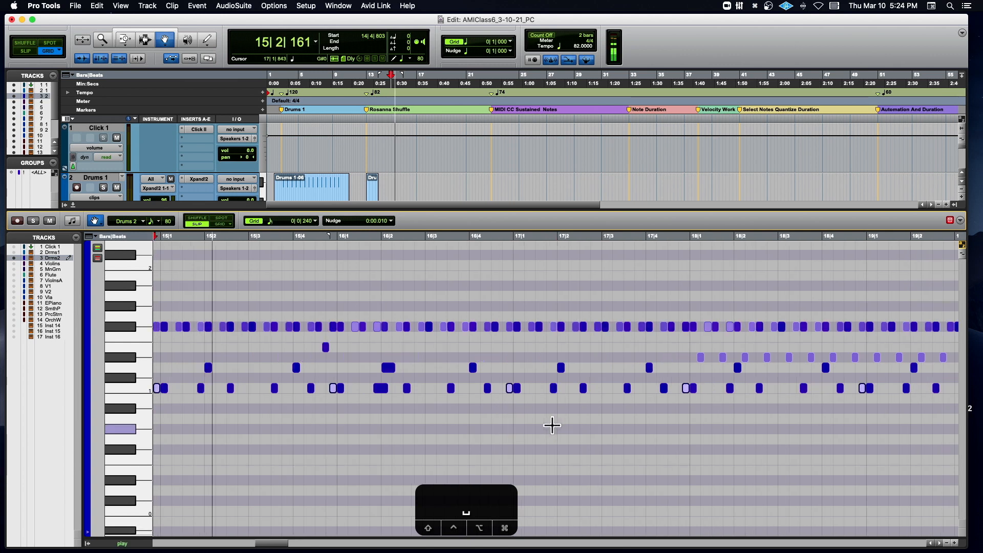
scroll(552, 422, down, 2)
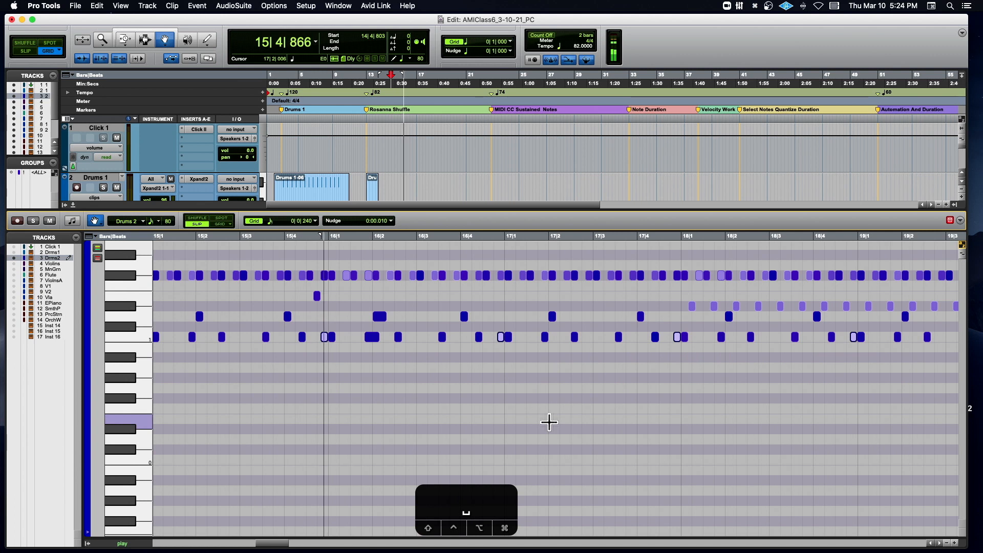
key(space)
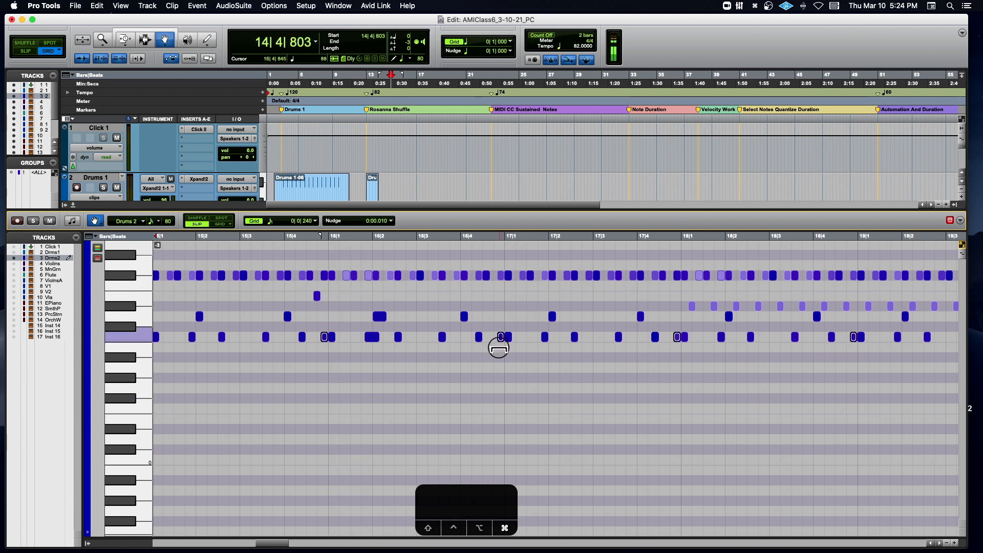
- Lower the selected C1 pickup notes' velocity once more and play from 14|4|803 through bar 21 to check the groove
key(space)
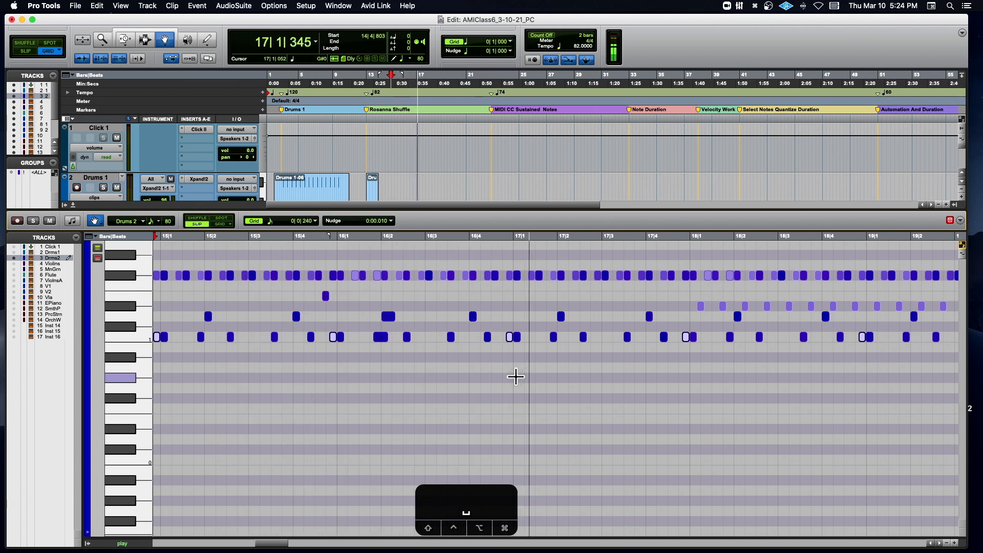
key(space)
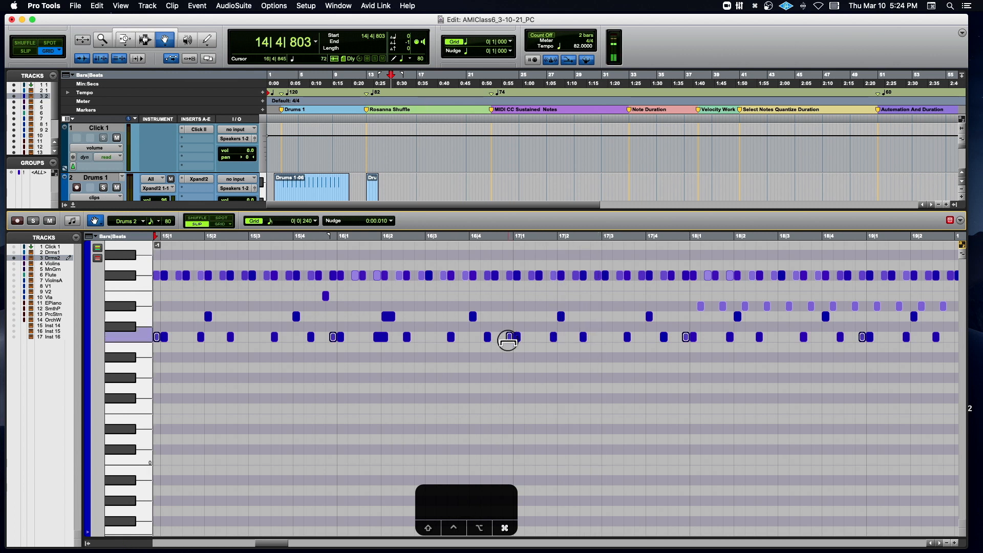
key(space)
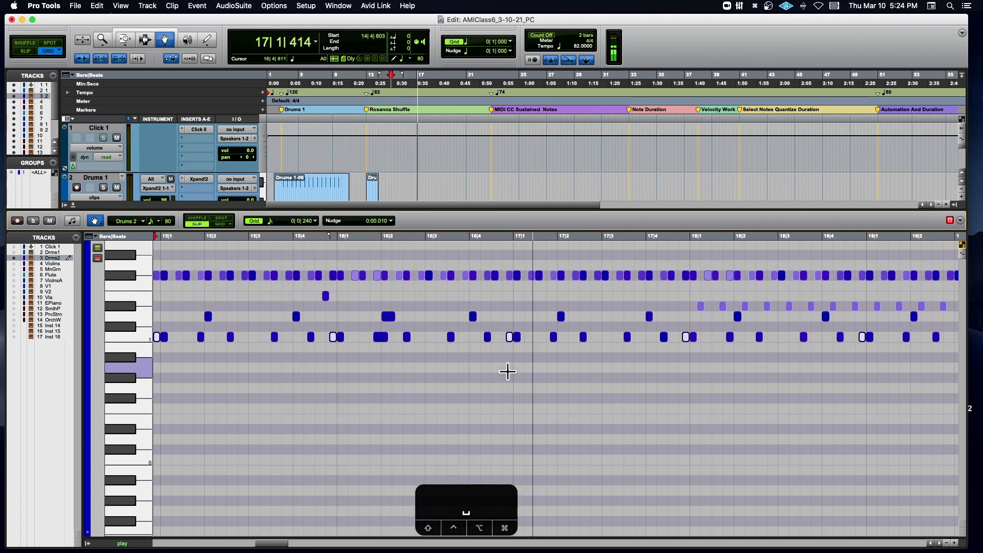
key(r)
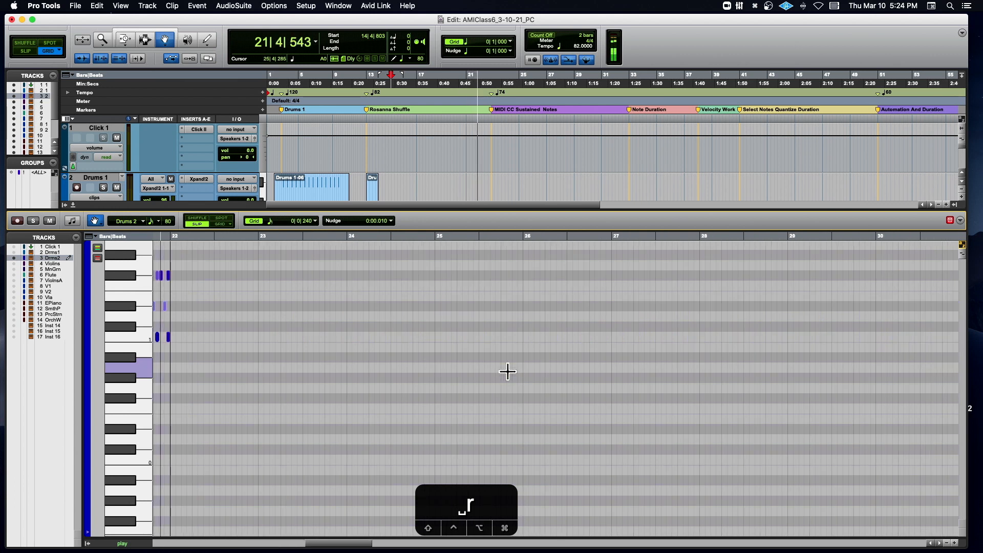
key(space)
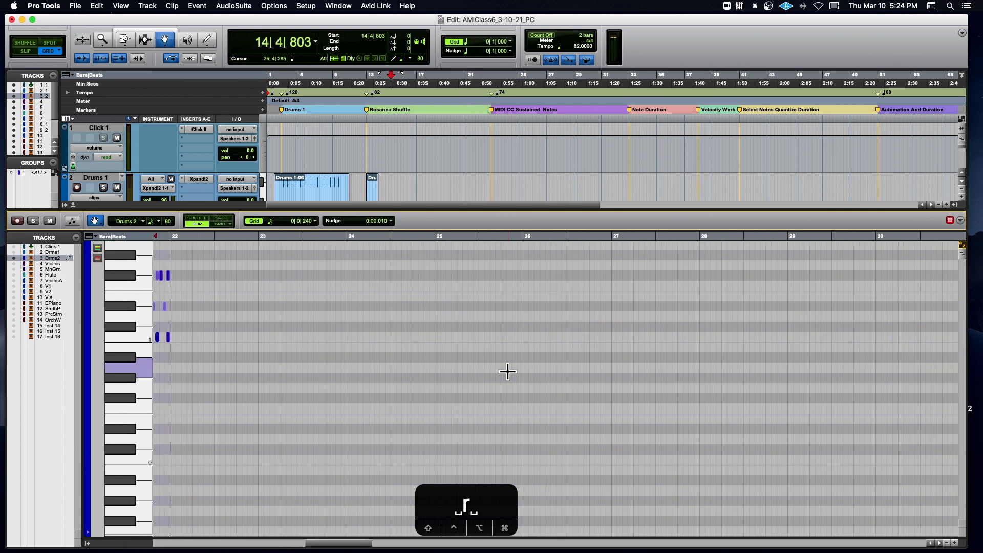
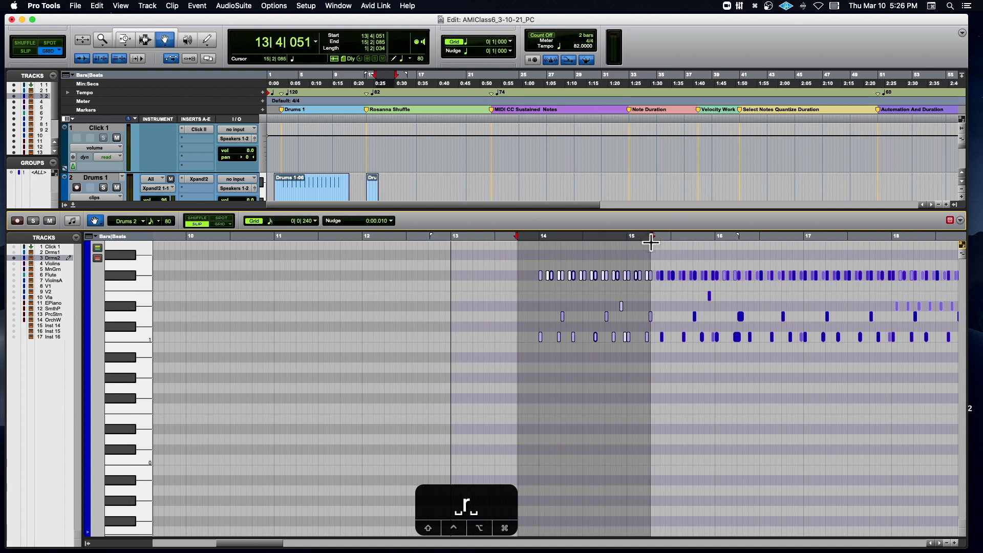
- Highlight all F#1 notes on Drums 2, then the D1 to E1 notes, and reselect the F#1 notes
click(521, 238)
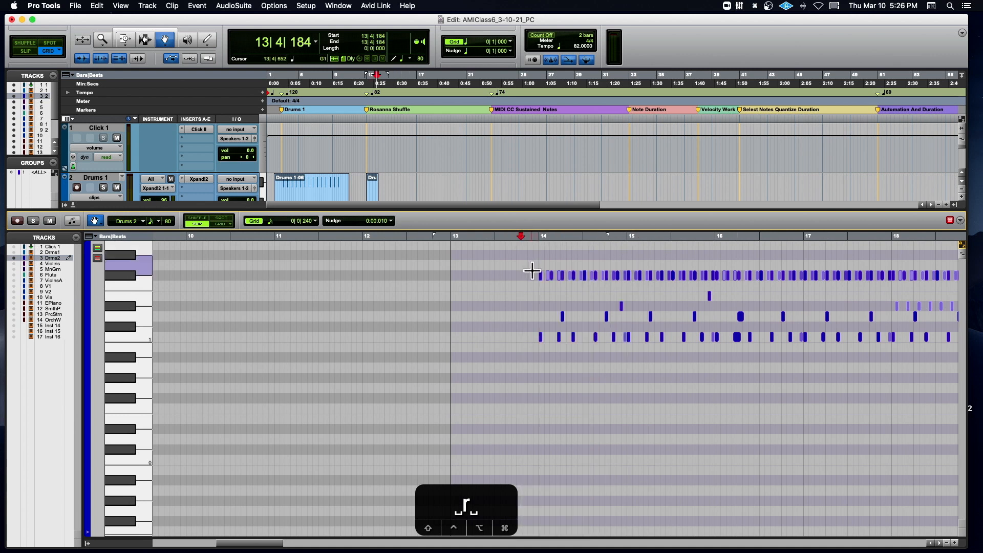
scroll(203, 276, right, 5)
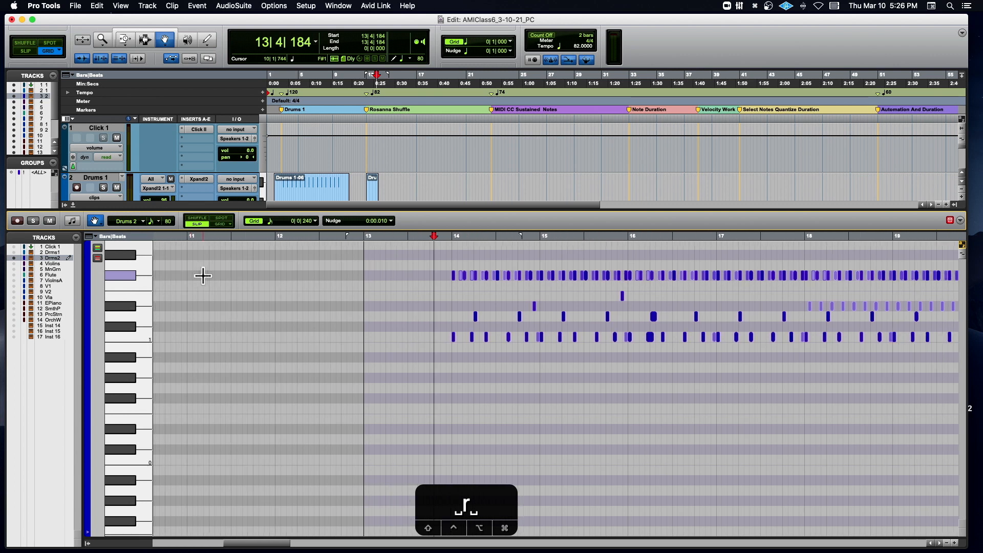
key(Tab)
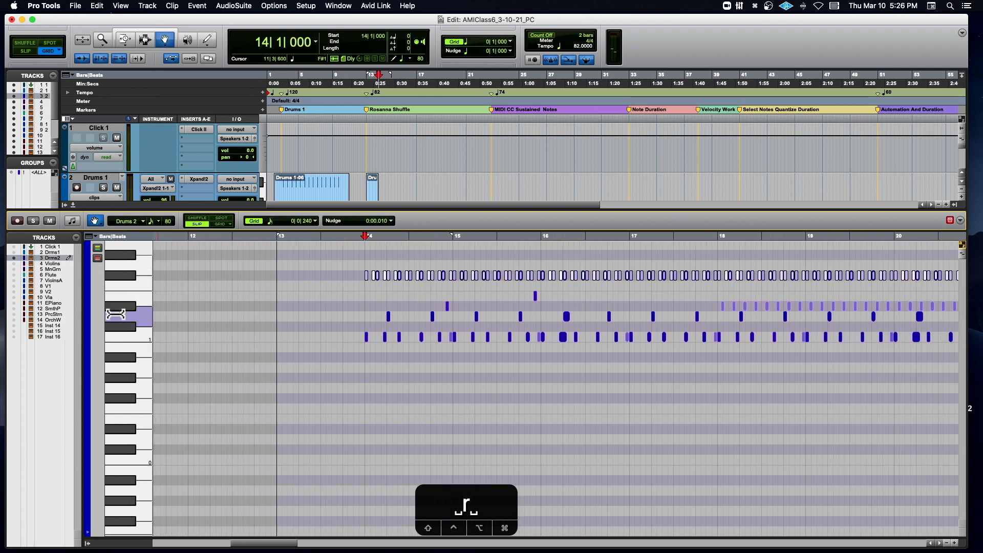
drag(122, 311, 121, 290)
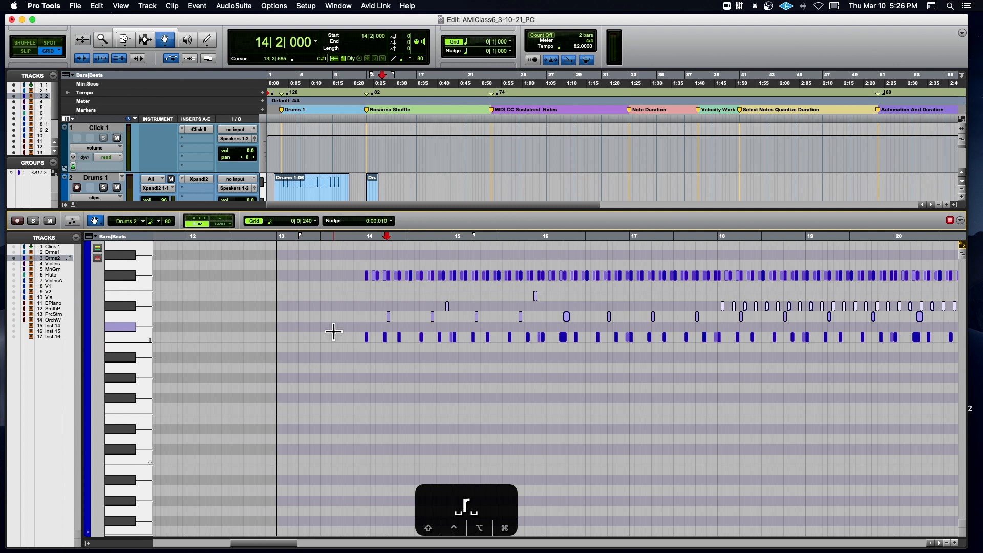
click(122, 276)
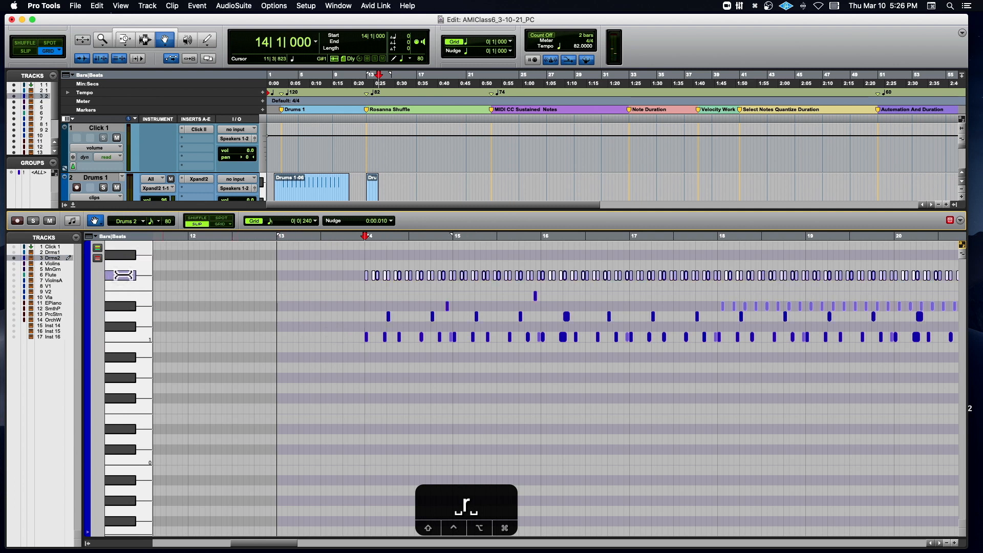
- Play the shuffle from 14|1|000 past bar 16 to hear the drums together, and stop playback
key(space)
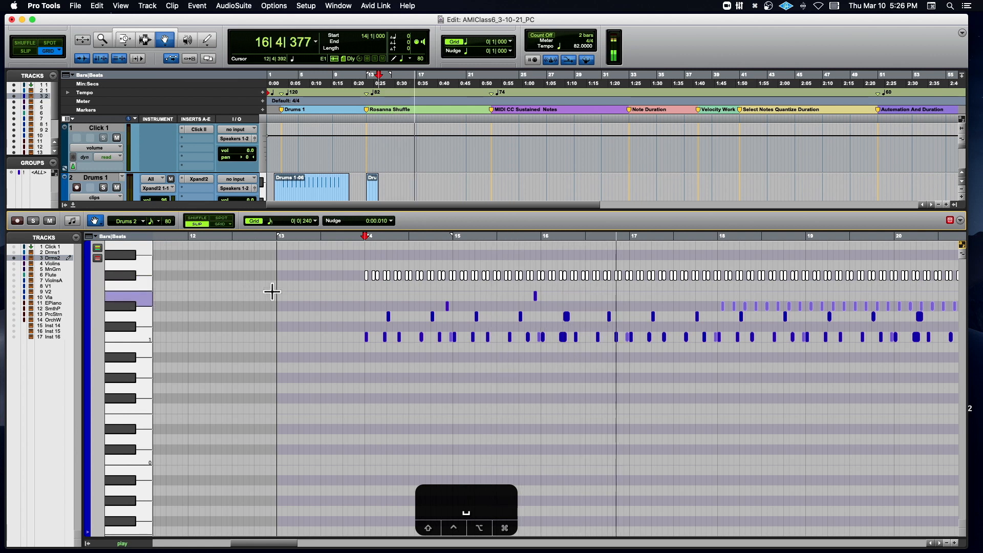
scroll(349, 301, down, 5)
scroll(350, 303, up, 7)
key(space)
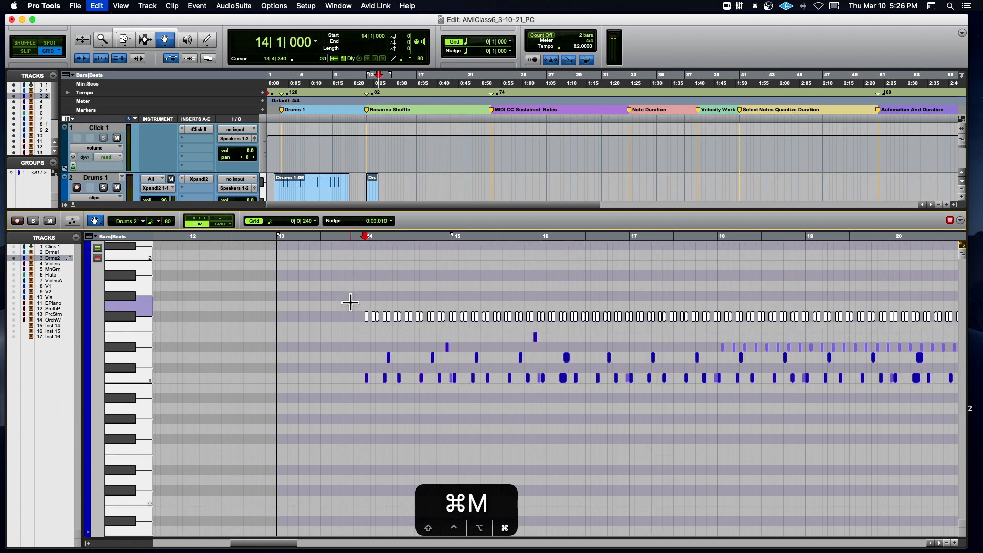
- Select the D1 notes on beat 2 of bars 14 to 21 and nudge them later in 10 ms increments
click(390, 361)
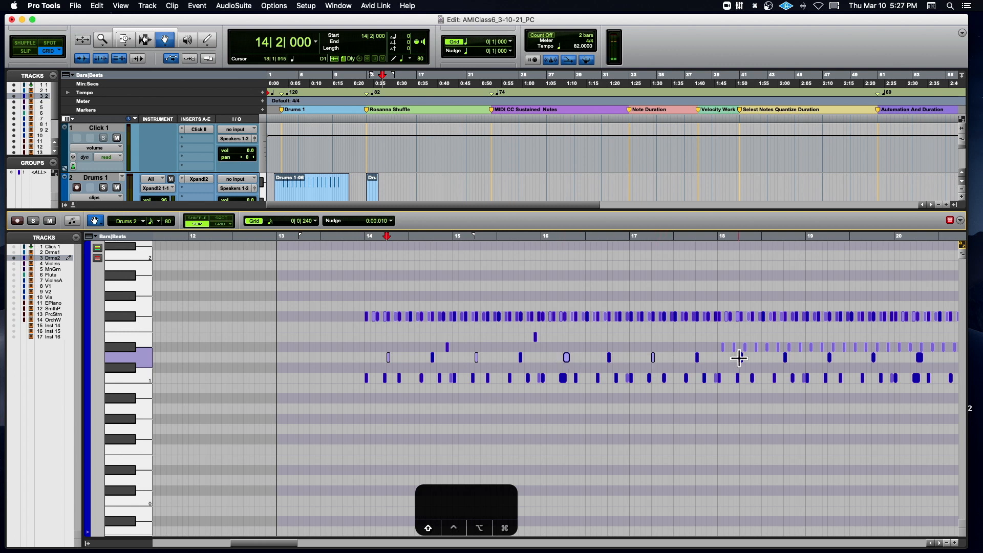
scroll(746, 364, right, 10)
scroll(746, 364, up, 3)
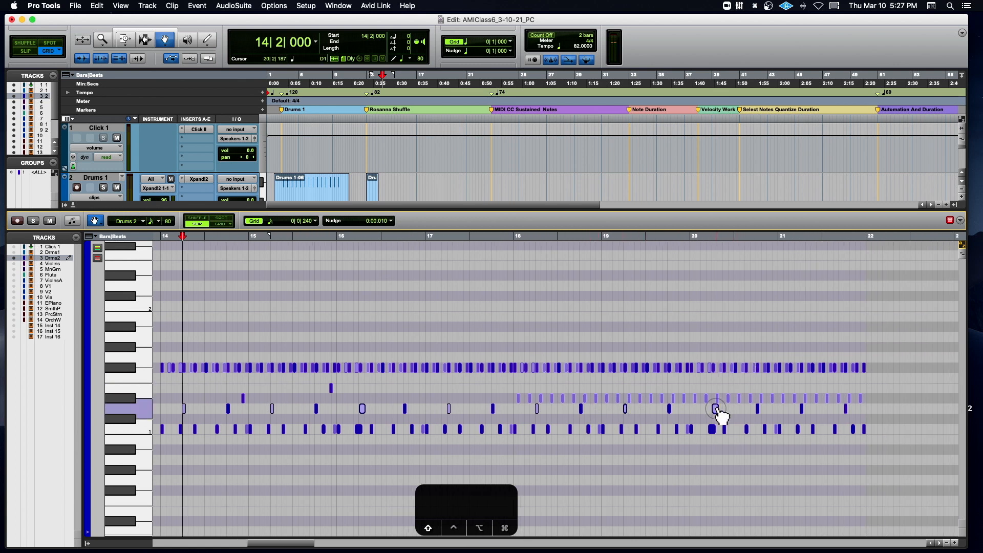
click(802, 408)
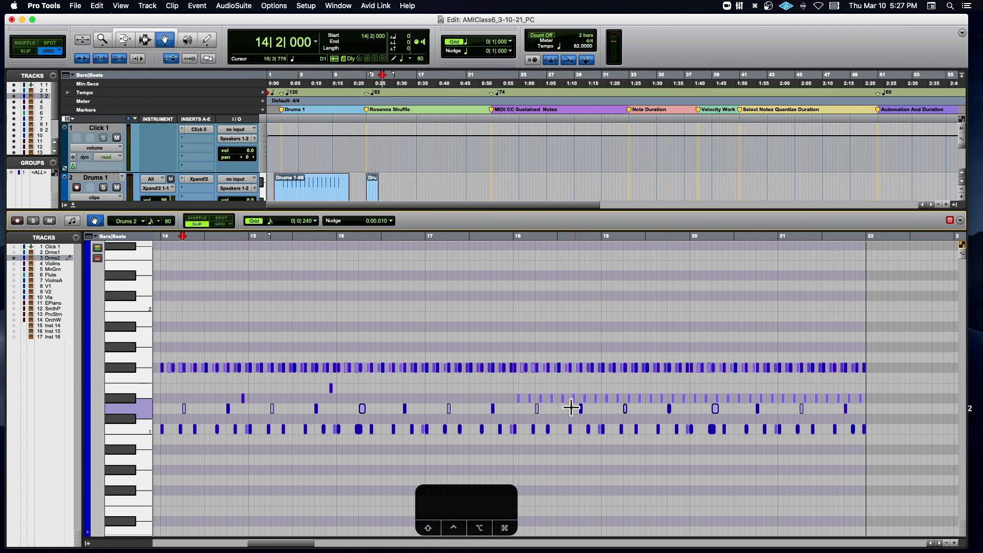
scroll(572, 409, left, 6)
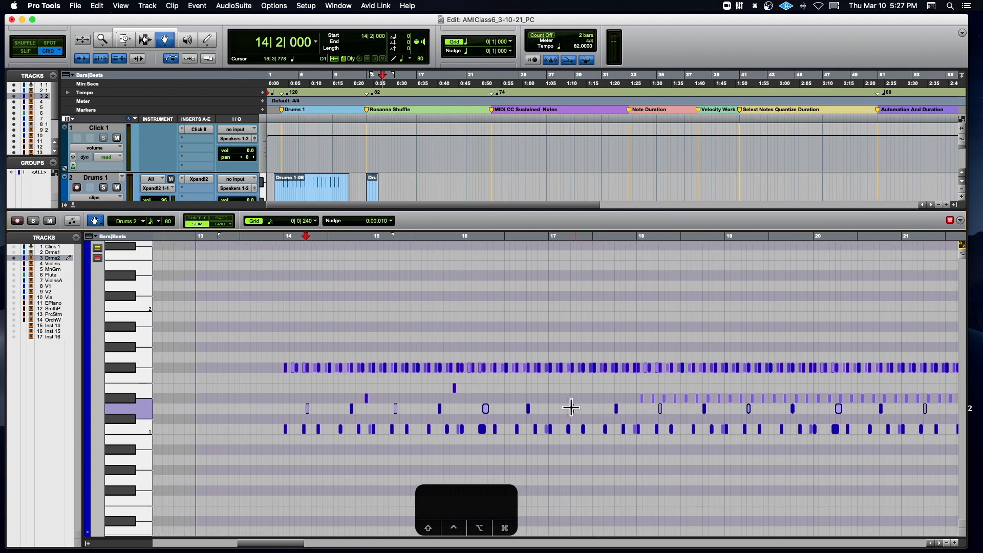
key(t)
key(t)
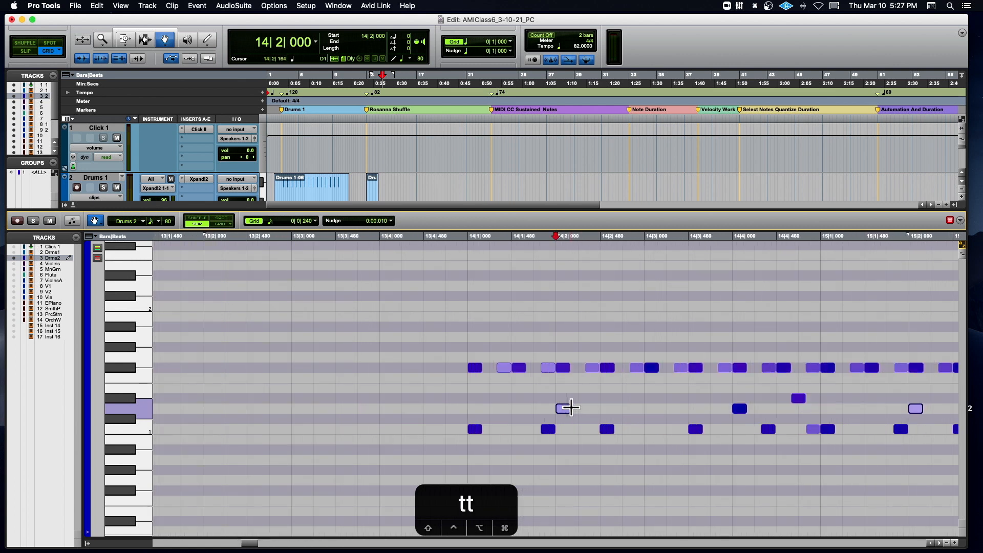
key(plus)
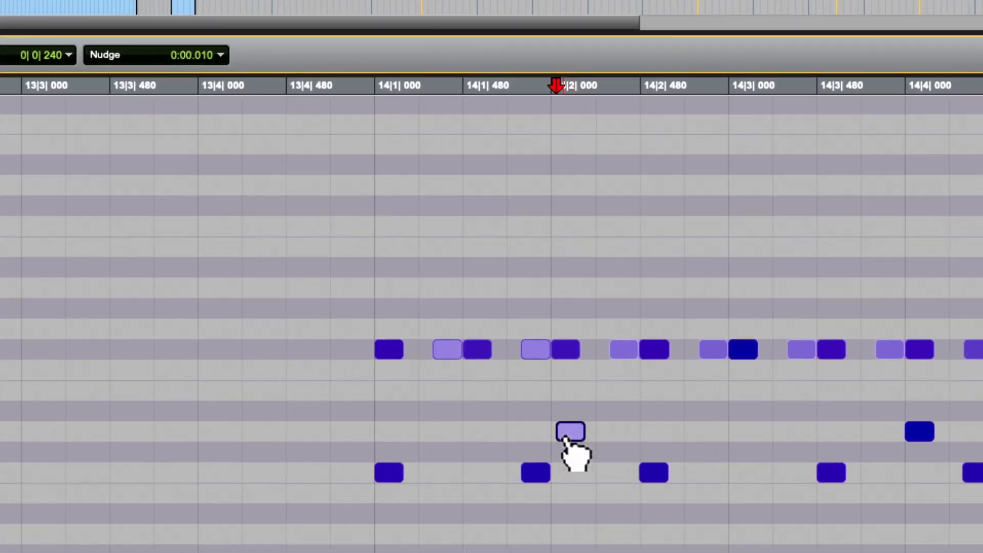
scroll(565, 428, right, 5)
scroll(565, 439, right, 1)
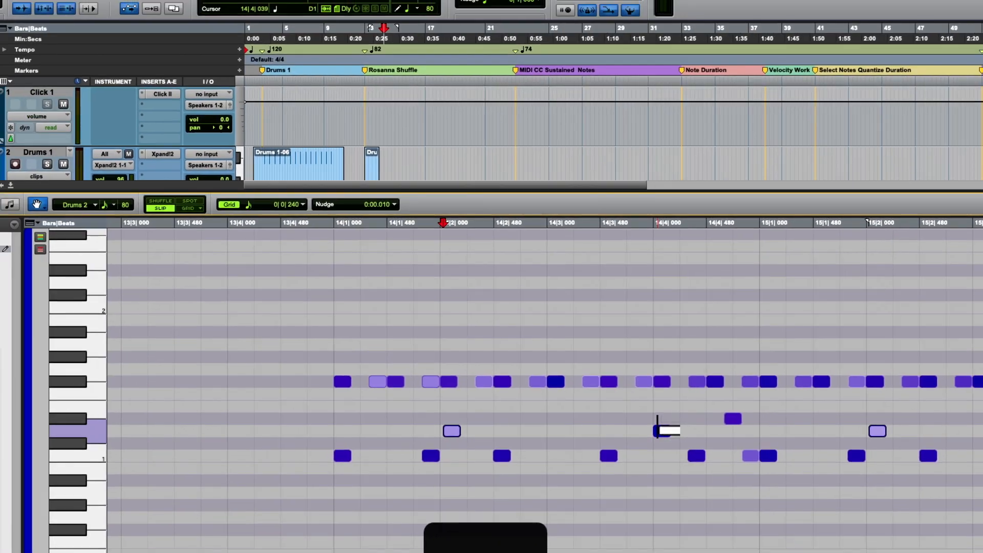
- Play from just before 14|1|000, undo the last nudge of the beat-2 D1 notes, and play the same passage again
click(328, 225)
key(space)
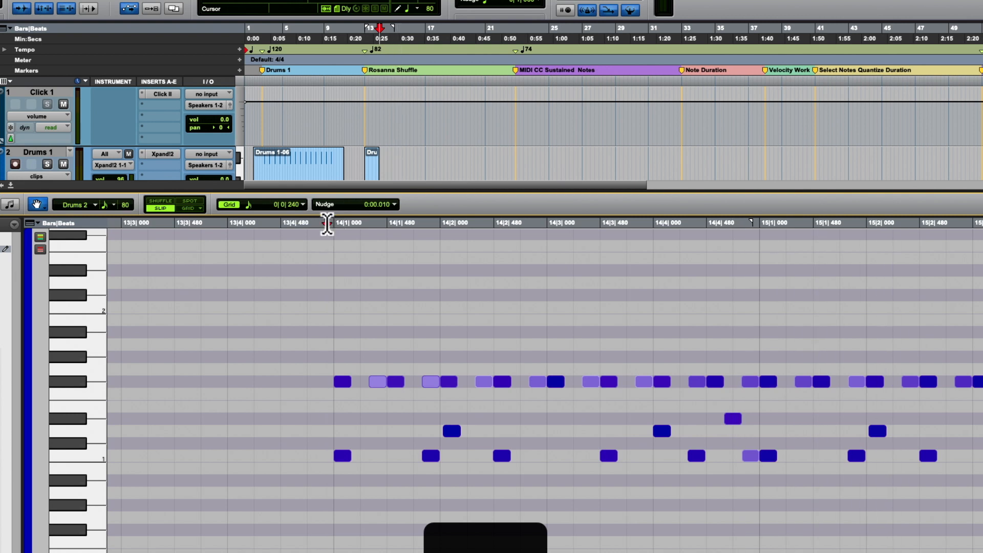
key(super+z)
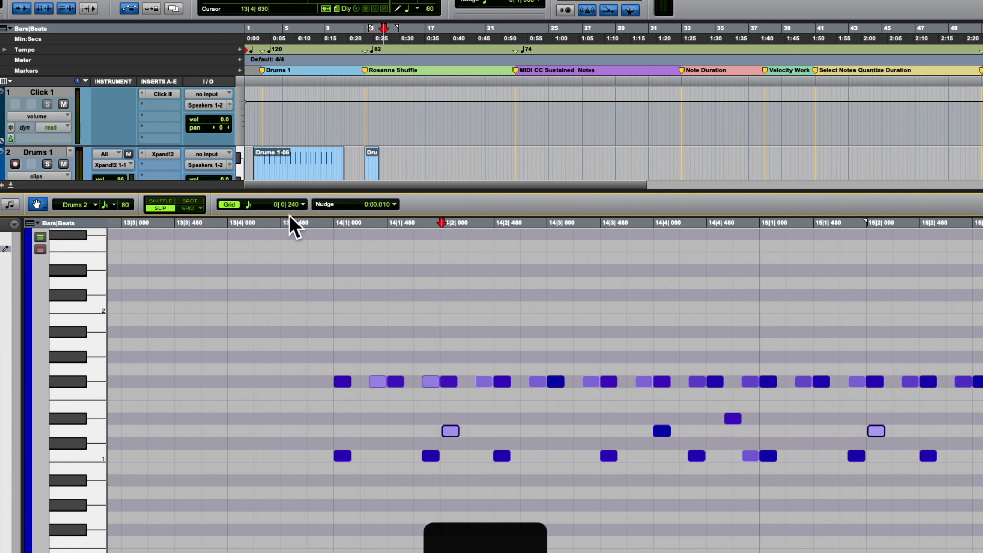
click(324, 223)
key(space)
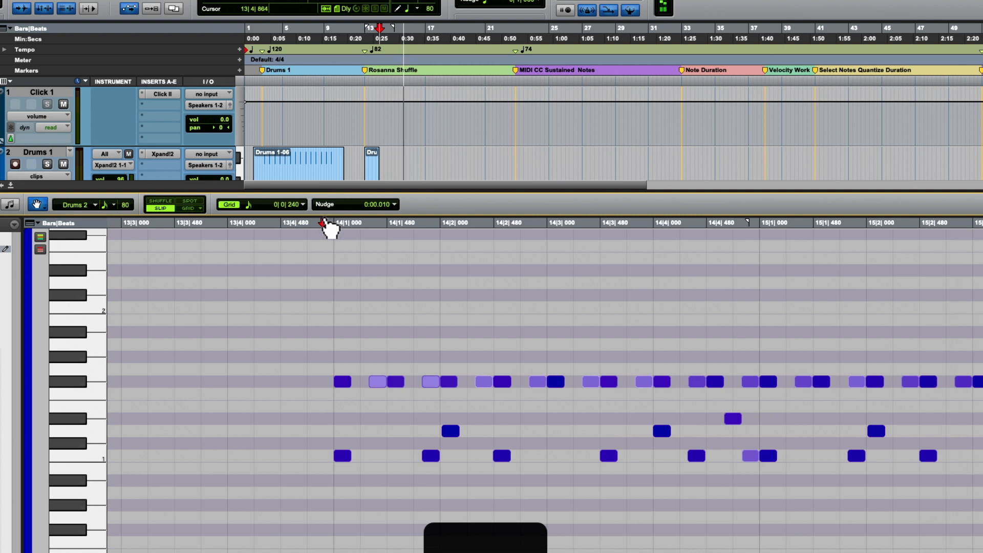
- Mute all F#1 notes and play from just before bar 14 into bar 15 to hear the remaining drums
key(r)
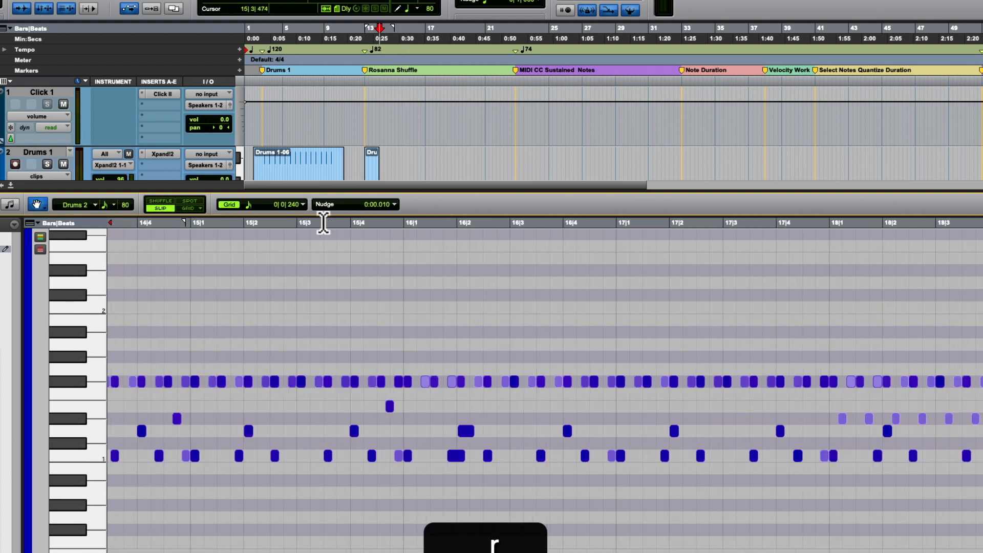
click(74, 382)
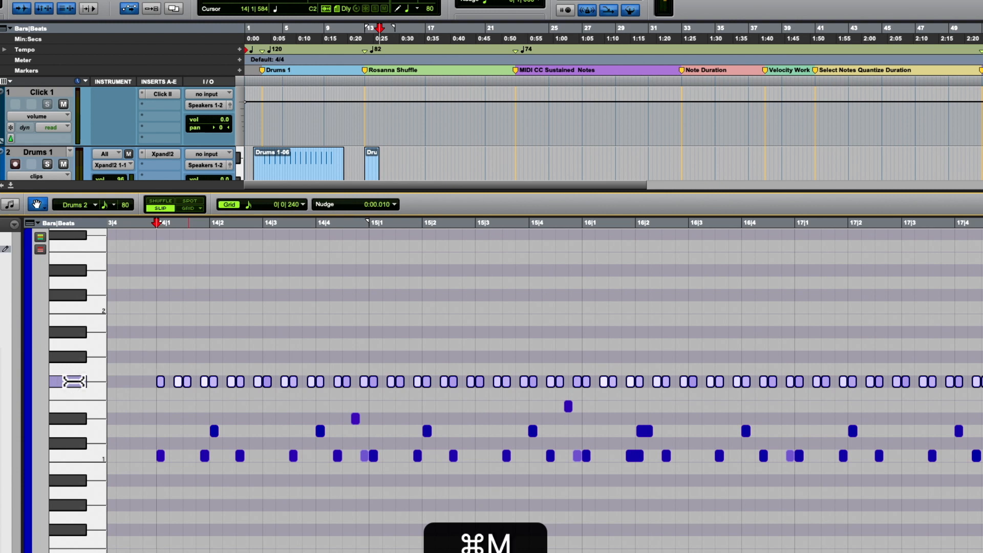
key(super+m)
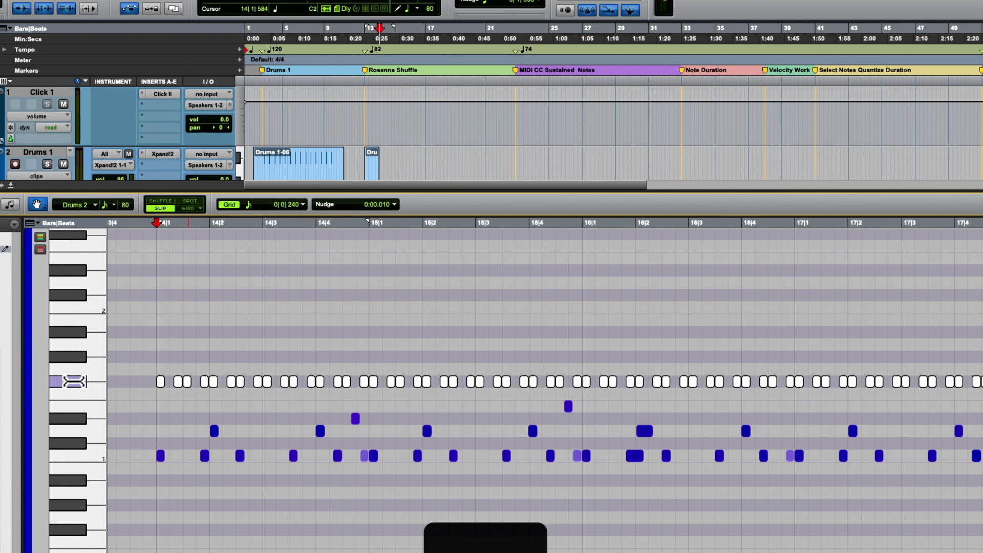
click(154, 231)
key(space)
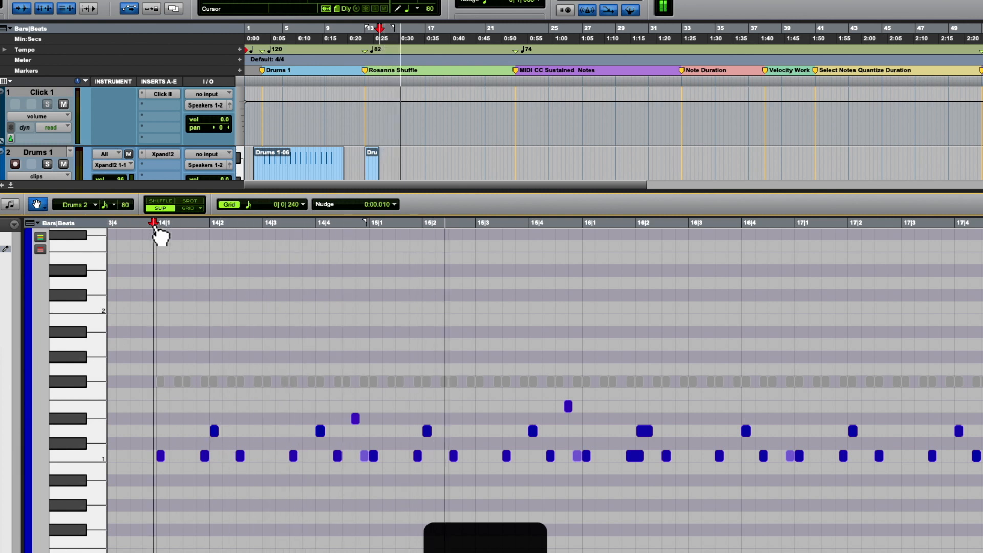
key(space)
- Replay the beat from shortly before bar 14 with the F#1 notes muted to judge the timing of the D1 notes
key(t)
key(t)
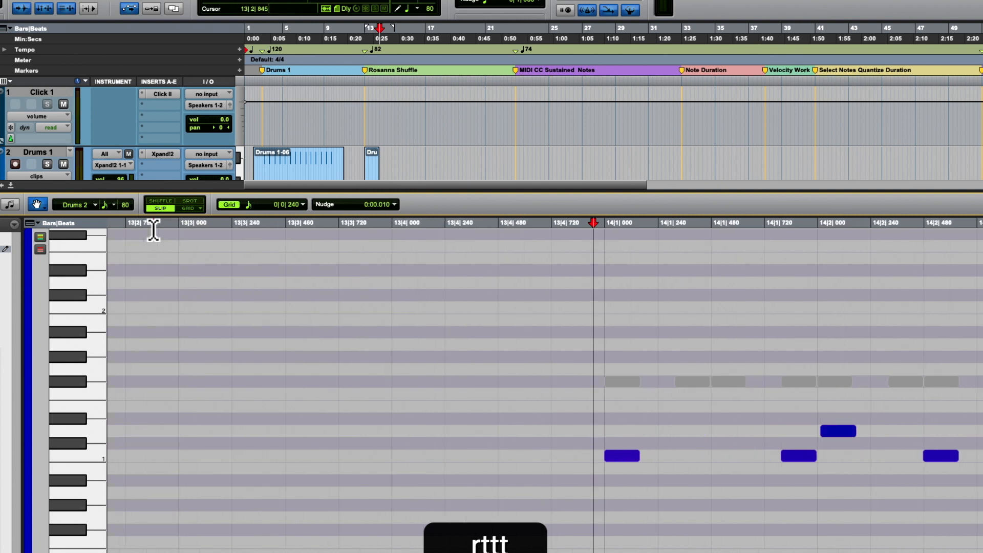
key(space)
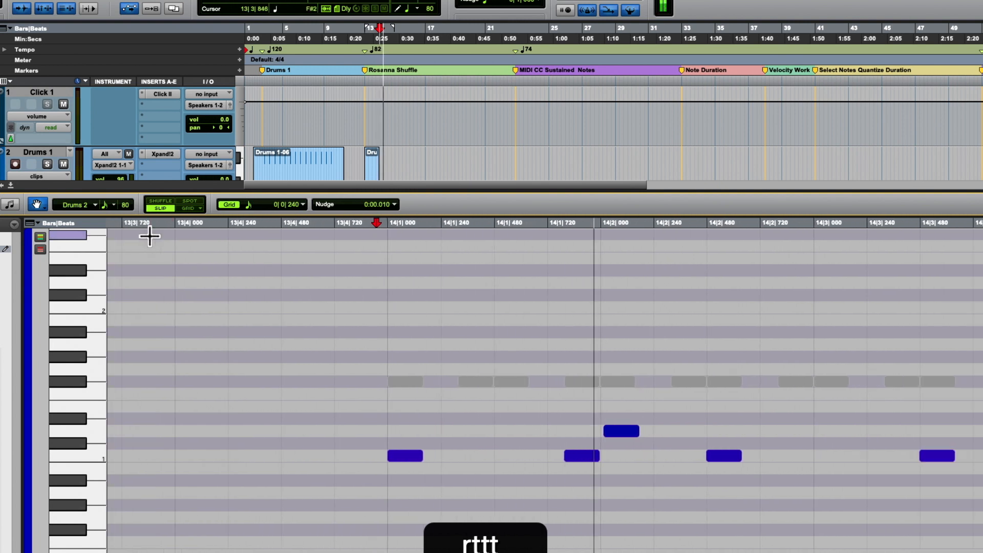
key(r)
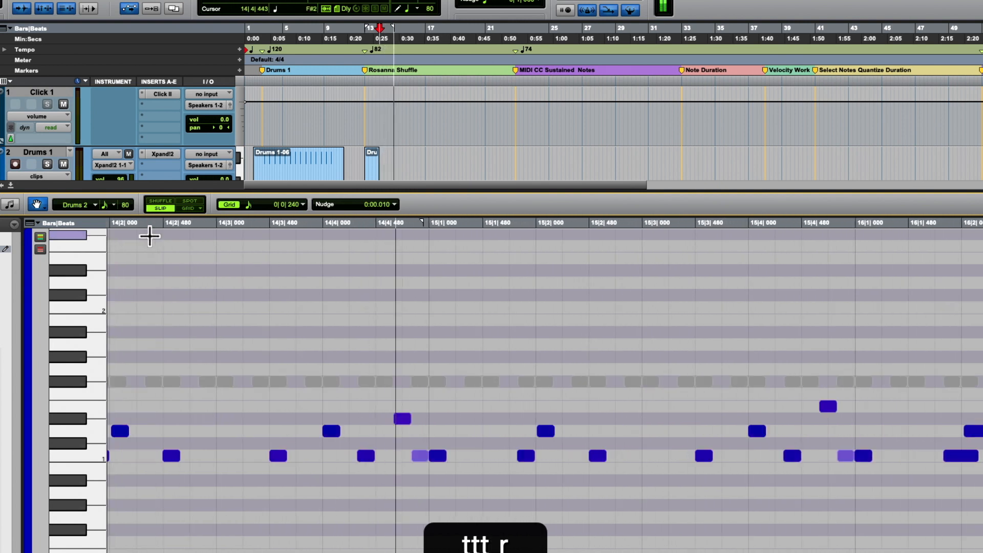
key(space)
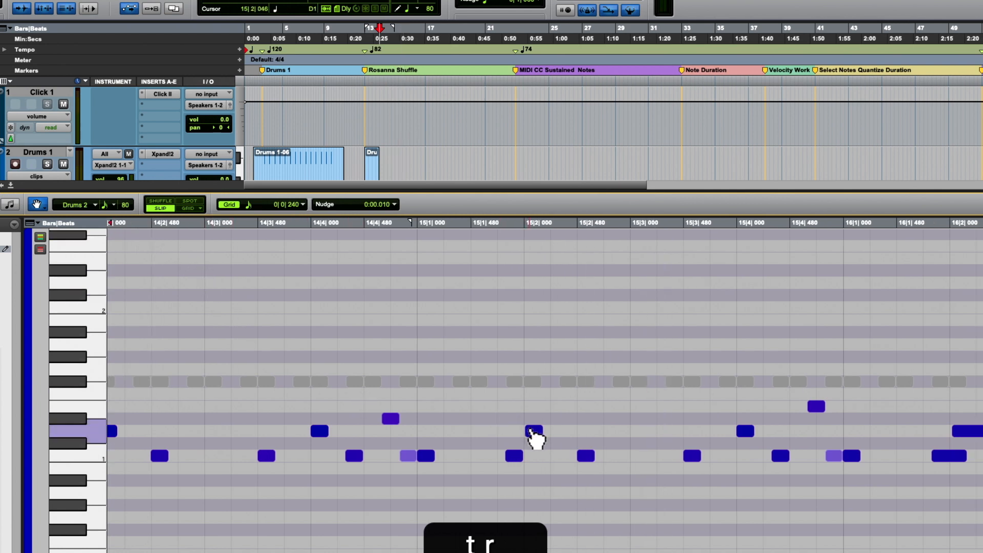
scroll(429, 437, up, 3)
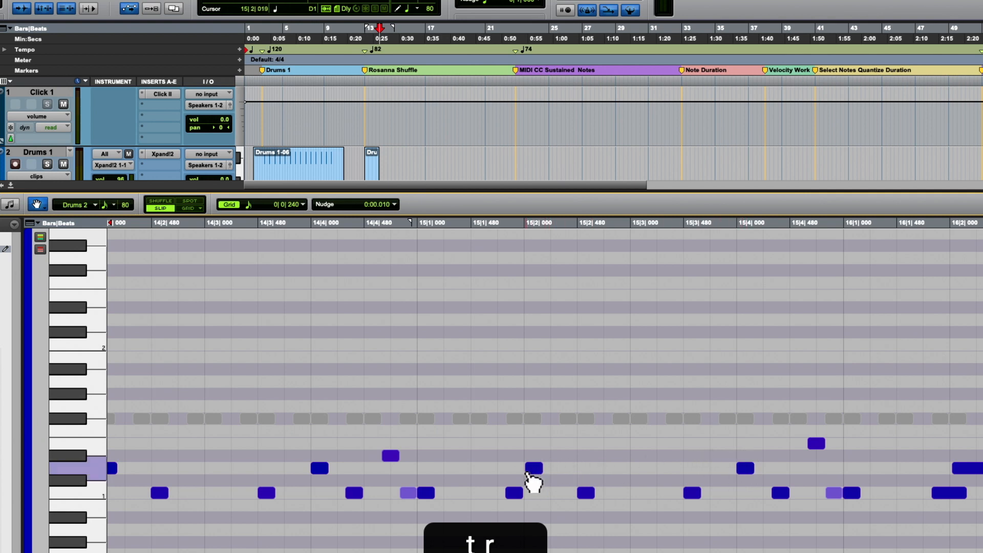
key(r)
key(r)
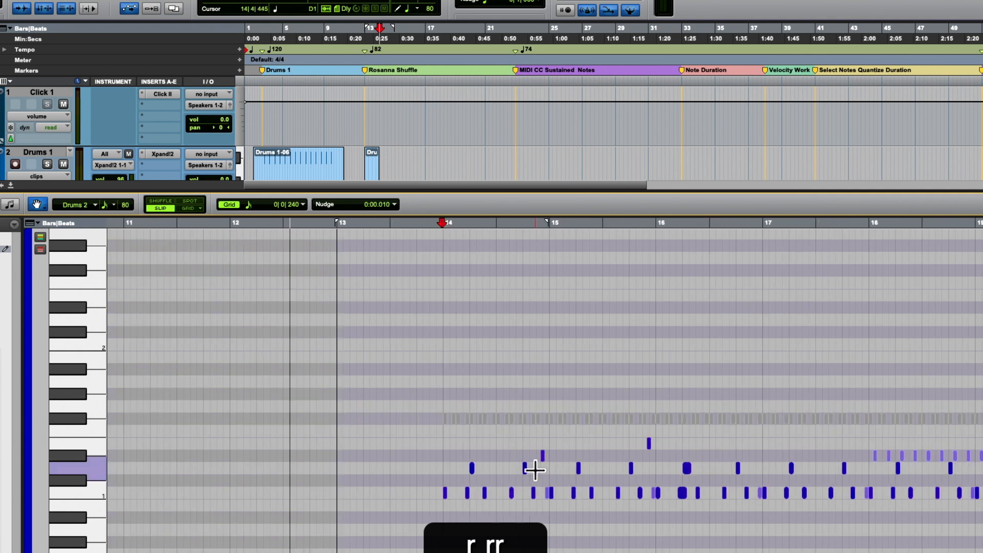
key(space)
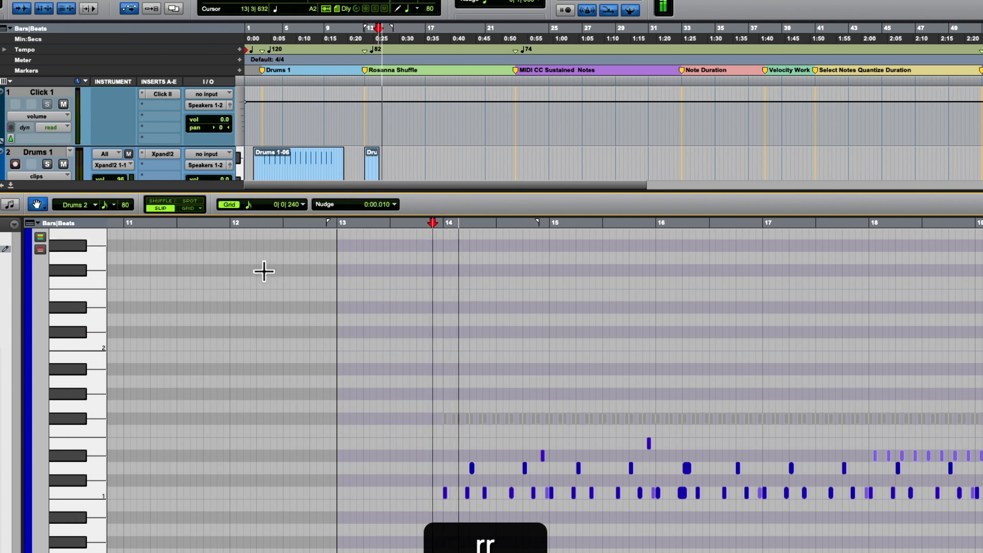
key(space)
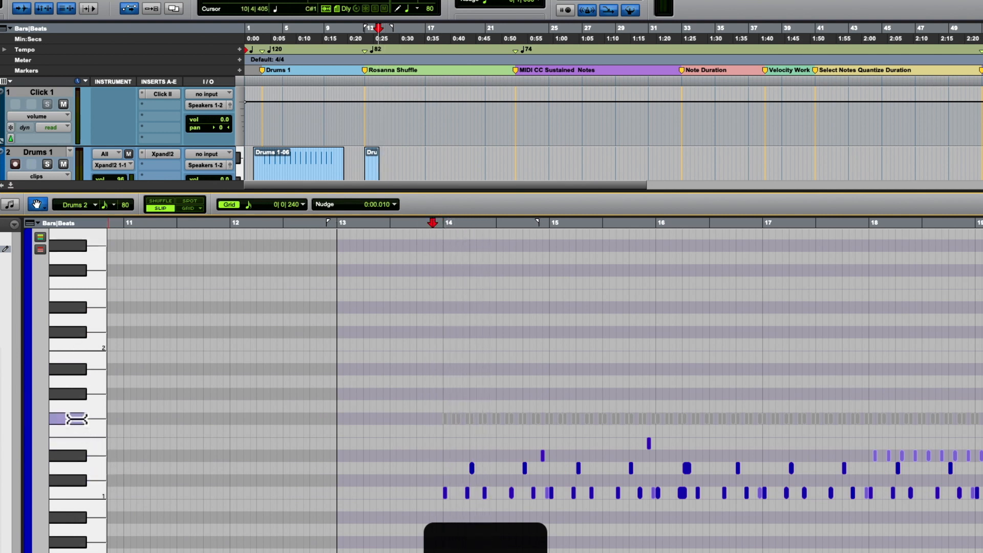
- Unmute all F#1 notes and play the full groove from 14|1|000 into bar 20
click(76, 419)
key(super+m)
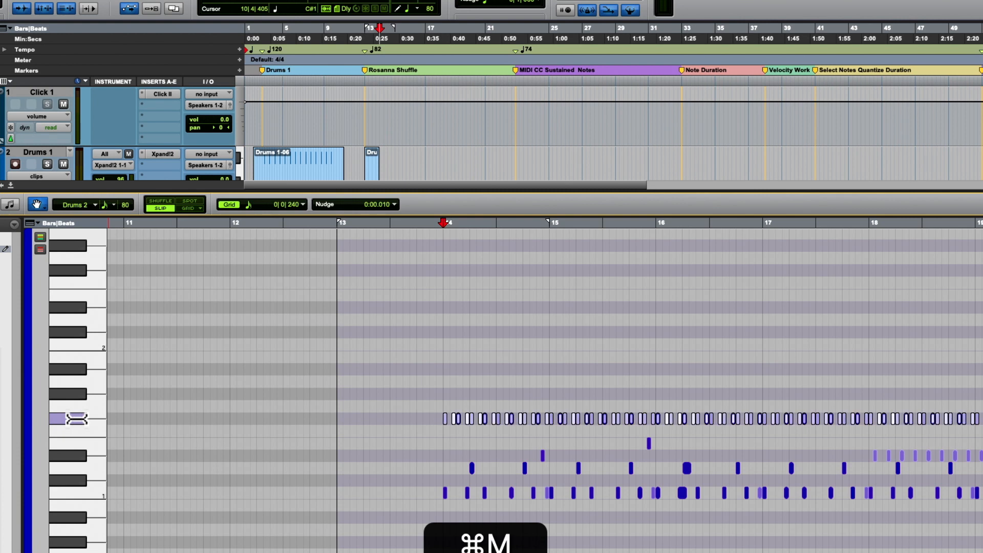
key(space)
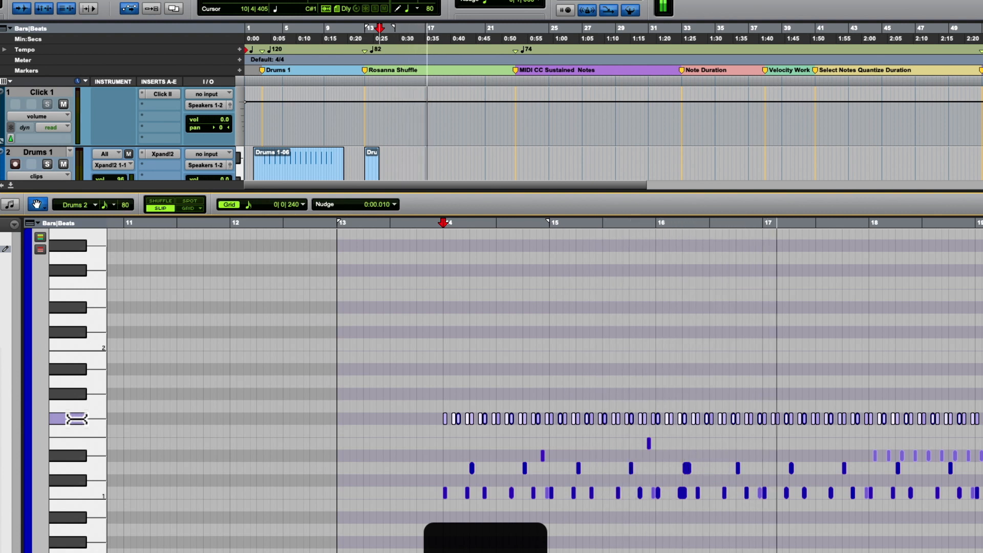
scroll(73, 417, up, 3)
scroll(73, 417, down, 5)
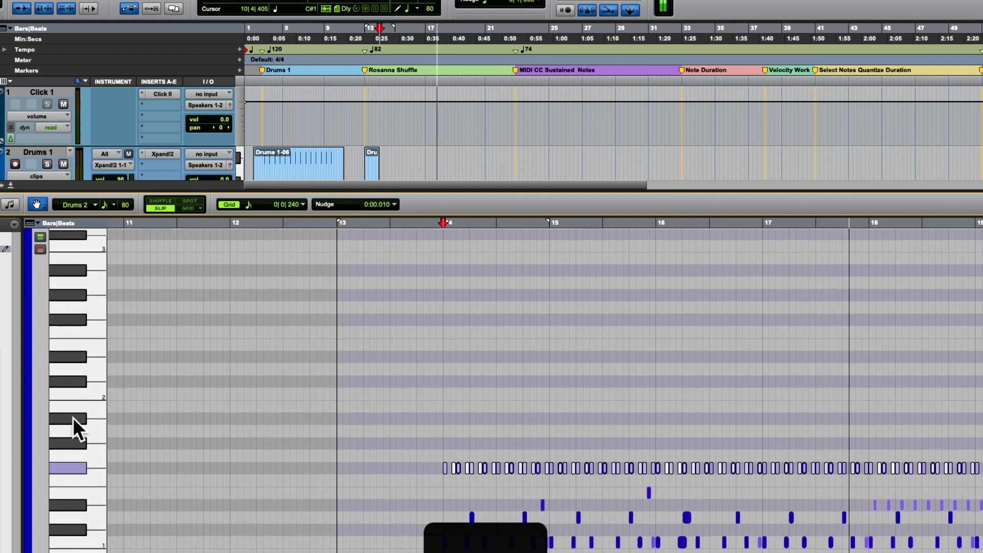
key(r)
key(r)
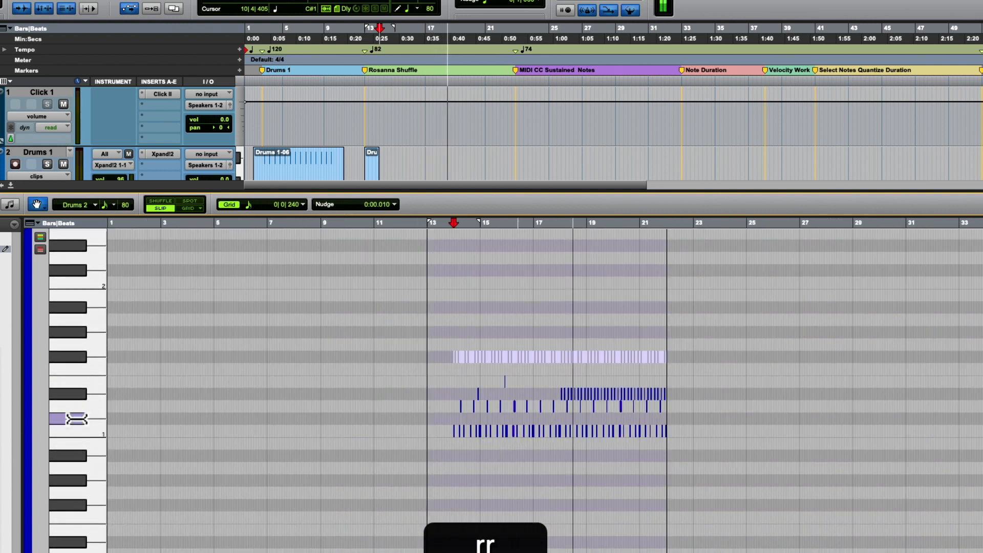
key(t)
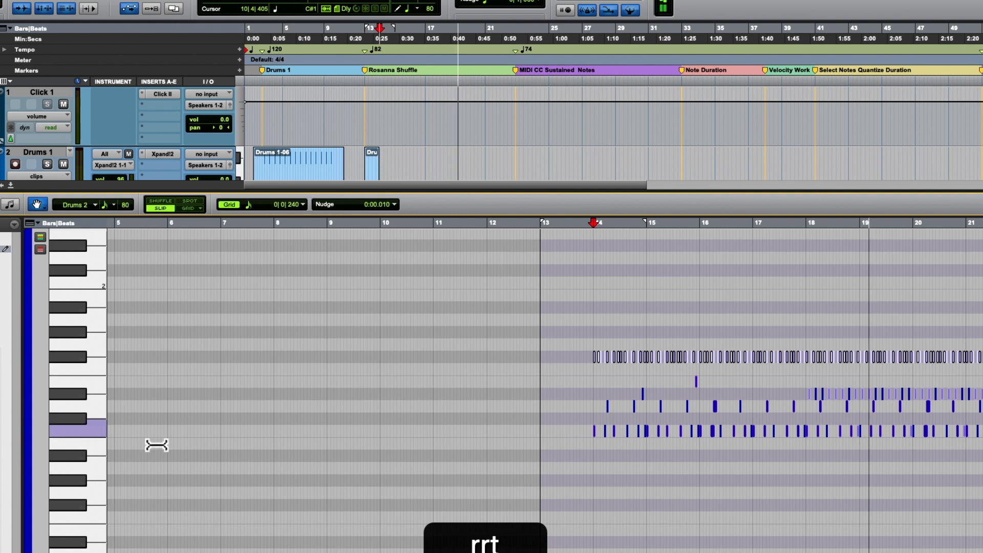
scroll(463, 445, right, 10)
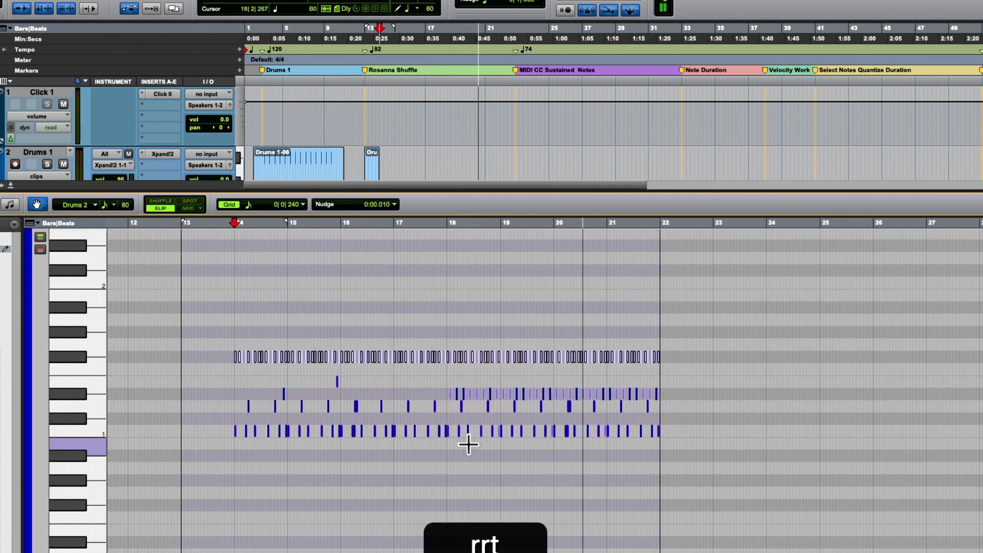
- Select all Eb1 notes from bar 18 to the end of the clip and lower their velocity by about 15
drag(432, 393, 680, 394)
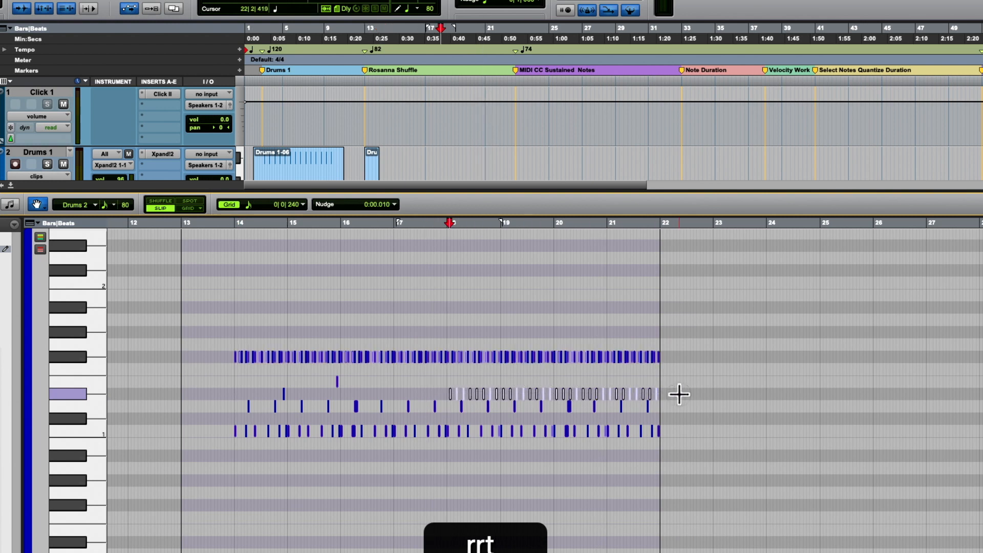
key(t)
key(t)
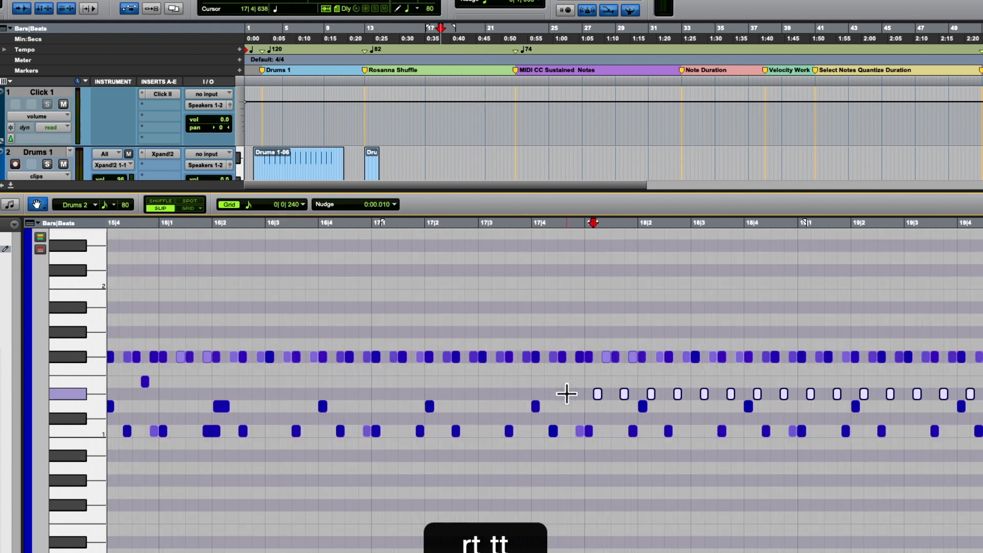
drag(447, 388, 979, 395)
scroll(913, 397, down, 5)
scroll(899, 397, up, 2)
scroll(899, 397, up, 4)
scroll(899, 397, right, 3)
scroll(898, 398, right, 2)
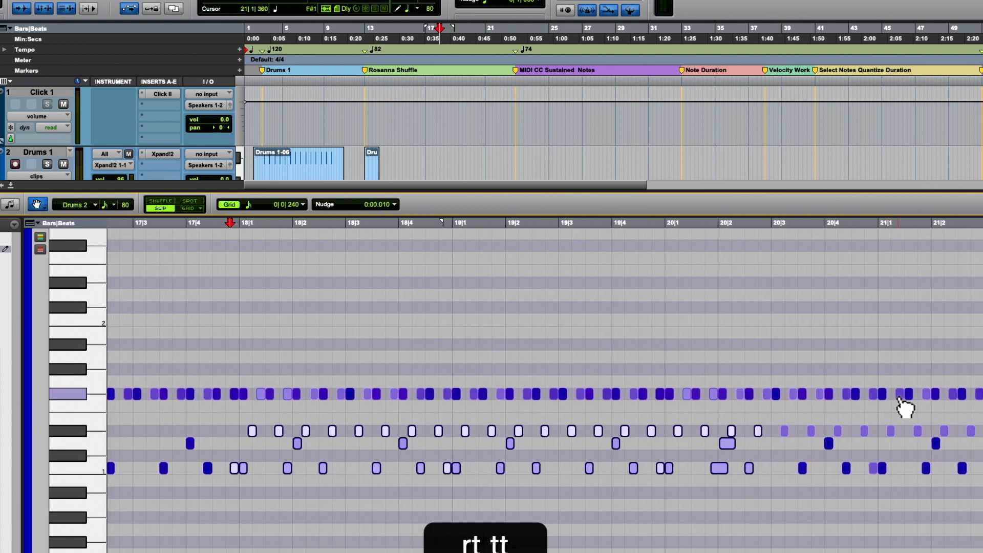
key(r)
drag(397, 424, 855, 425)
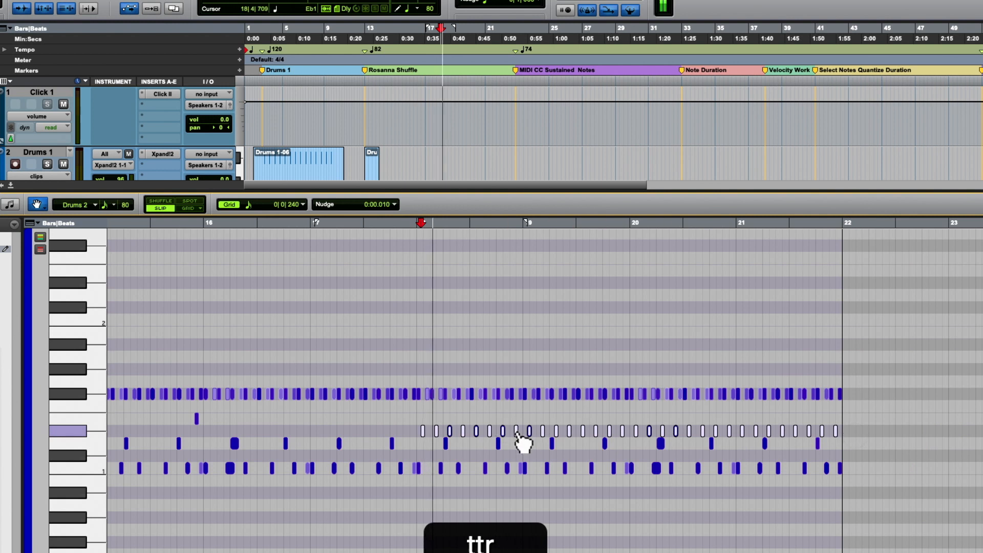
key(space)
scroll(516, 435, right, 1)
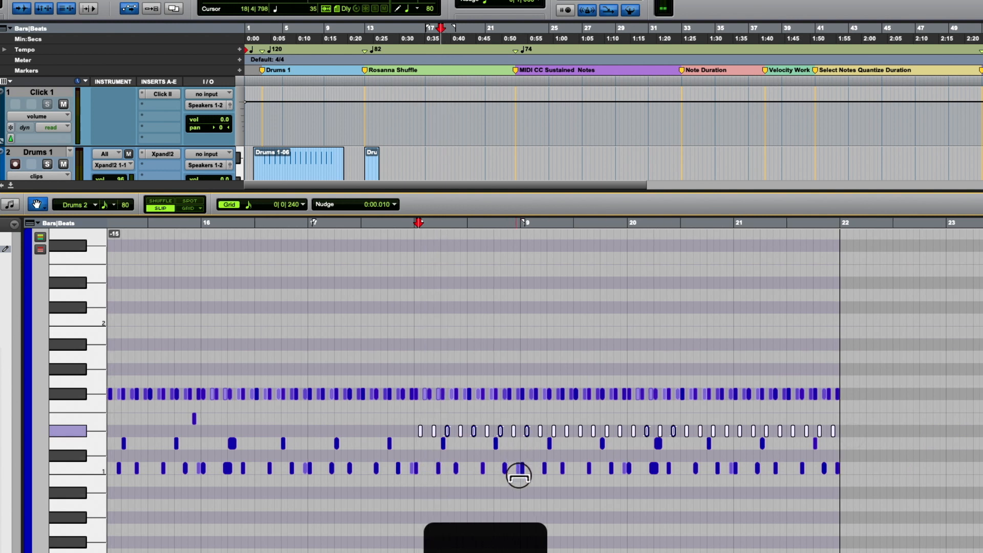
- Play the groove from just before bar 18 into bar 20 with the softer Eb1 notes
scroll(519, 484, down, 5)
key(space)
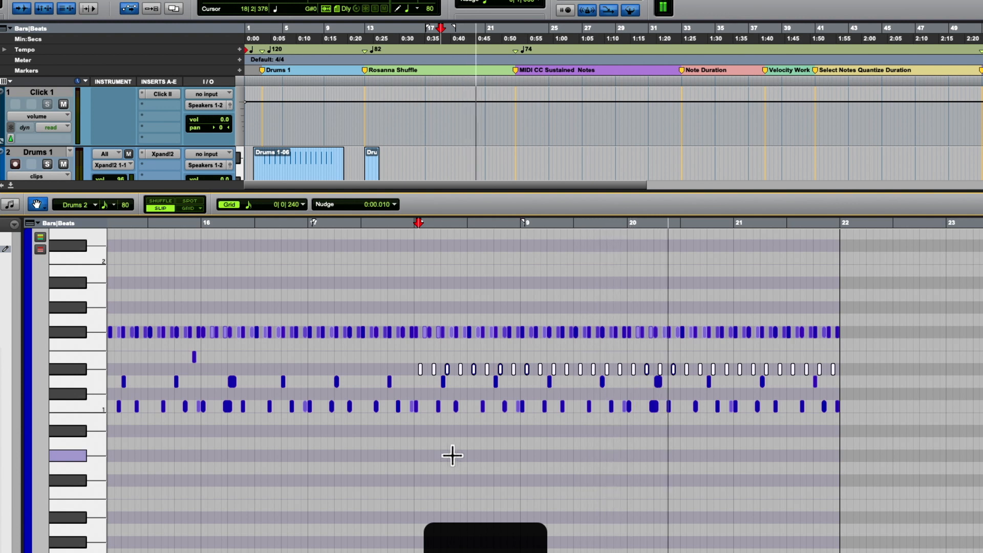
- Audition individual F#1 notes from 17|2 through 17|4 and check the velocity of the last one
scroll(353, 344, left, 6)
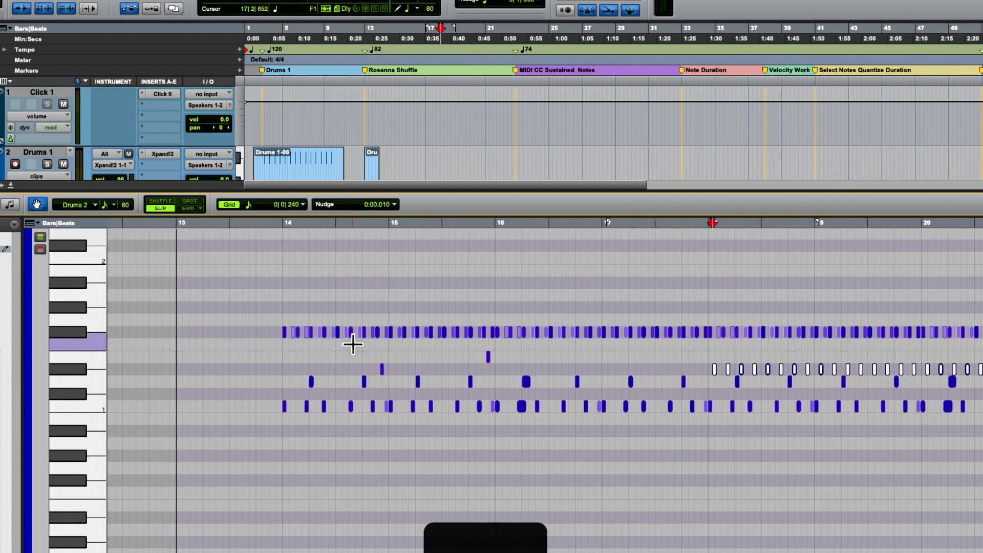
key(t)
key(t)
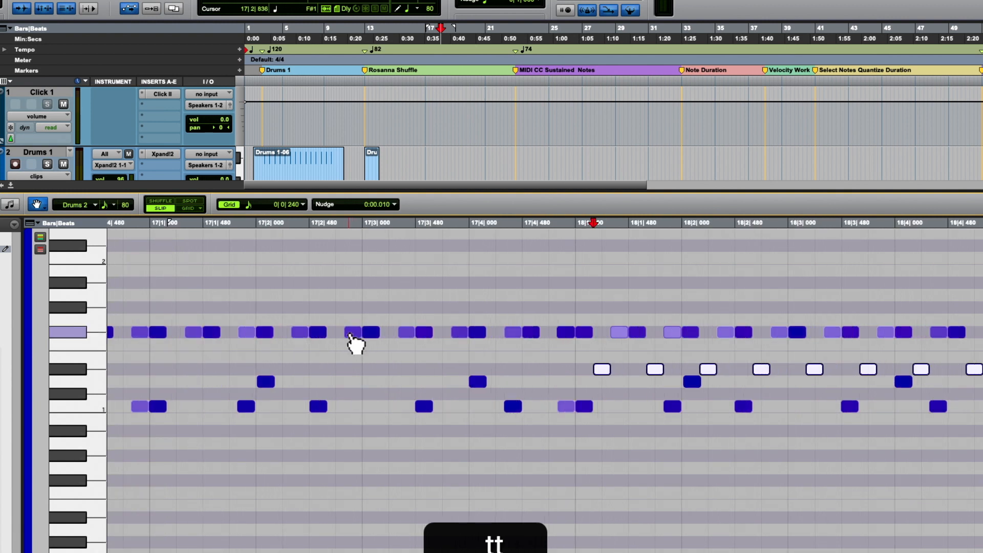
click(299, 333)
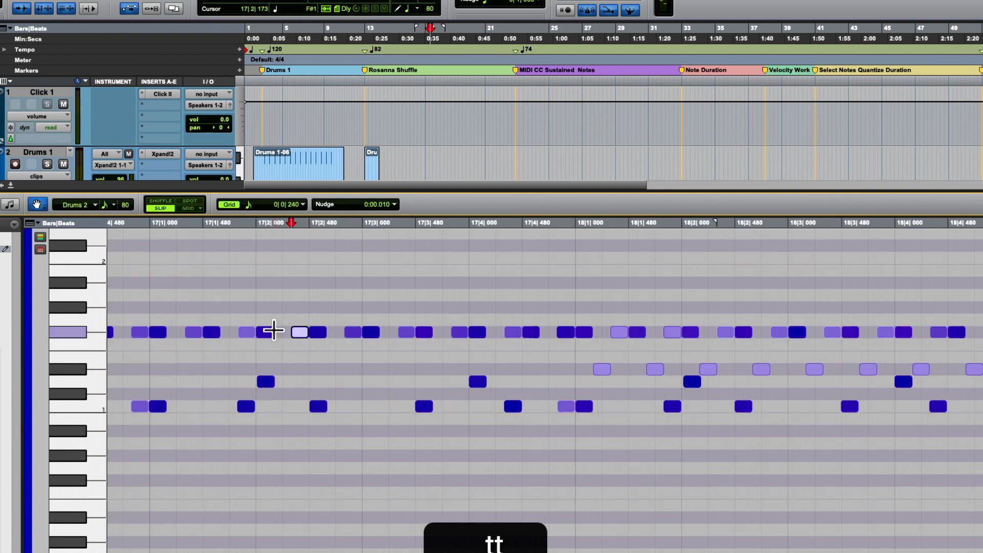
click(315, 333)
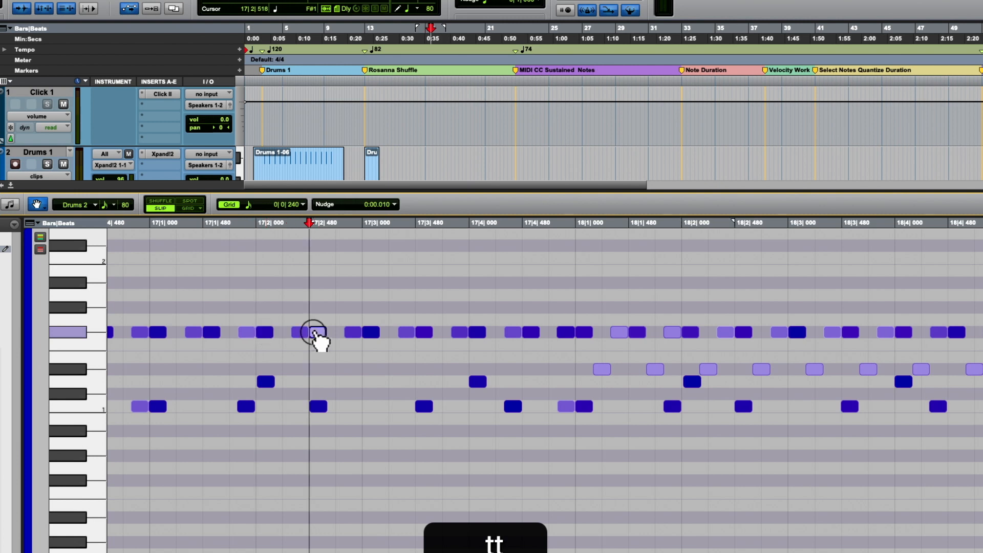
click(352, 333)
click(372, 334)
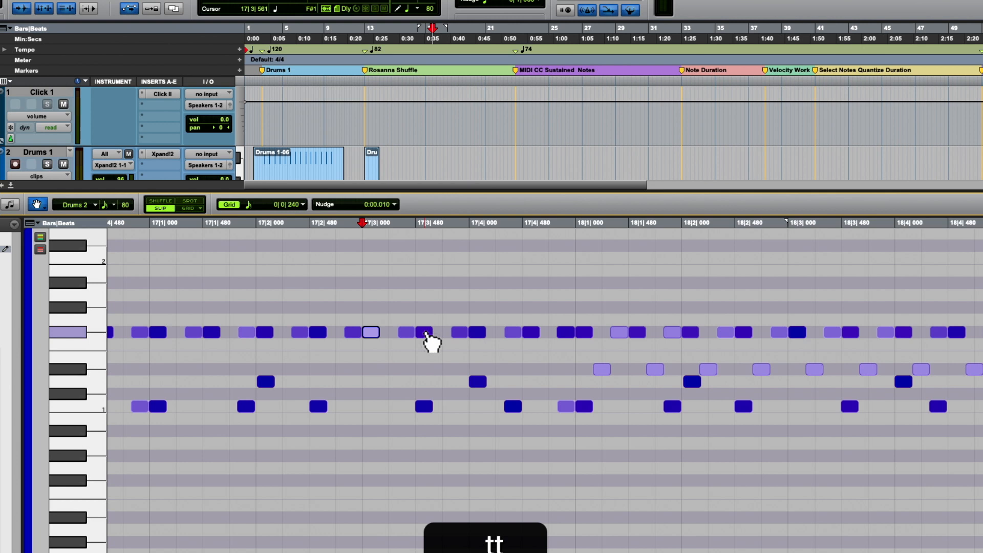
click(407, 333)
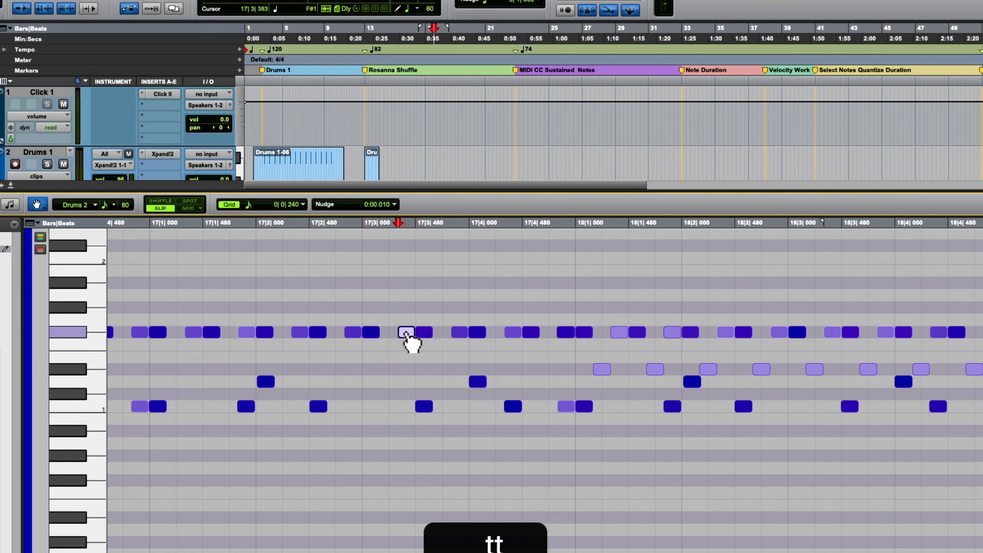
click(565, 333)
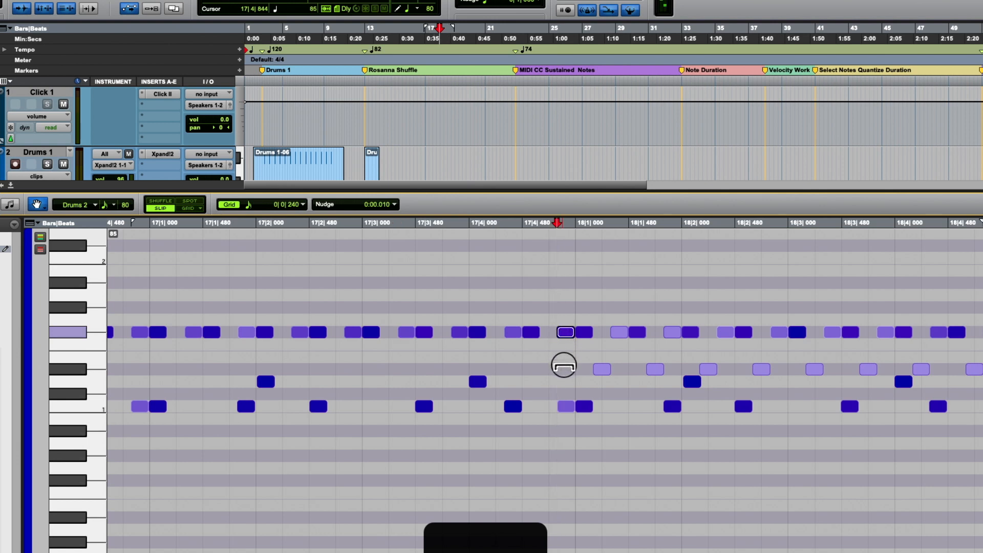
- Play the groove from about 17|3|000 to hear the F#1 notes in context
click(364, 230)
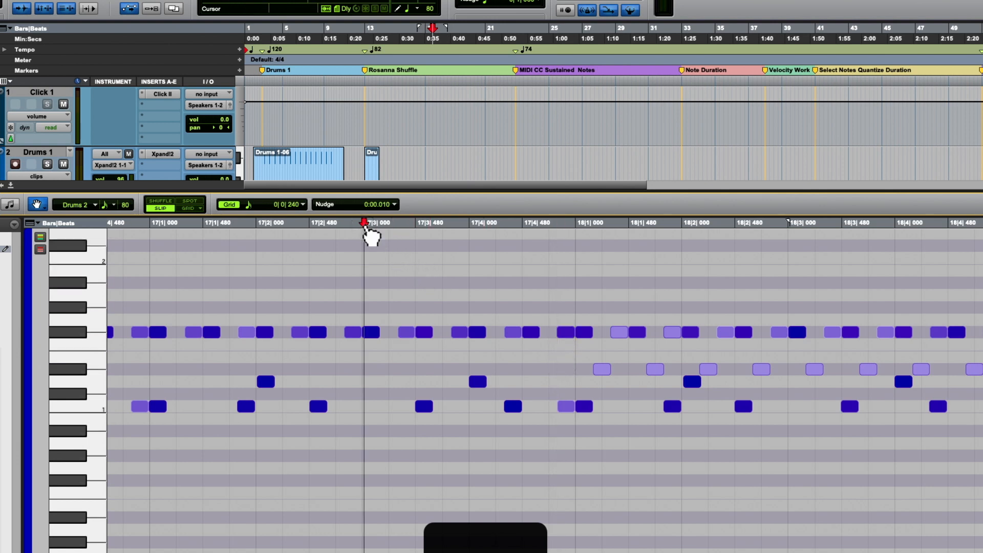
key(space)
key(space)
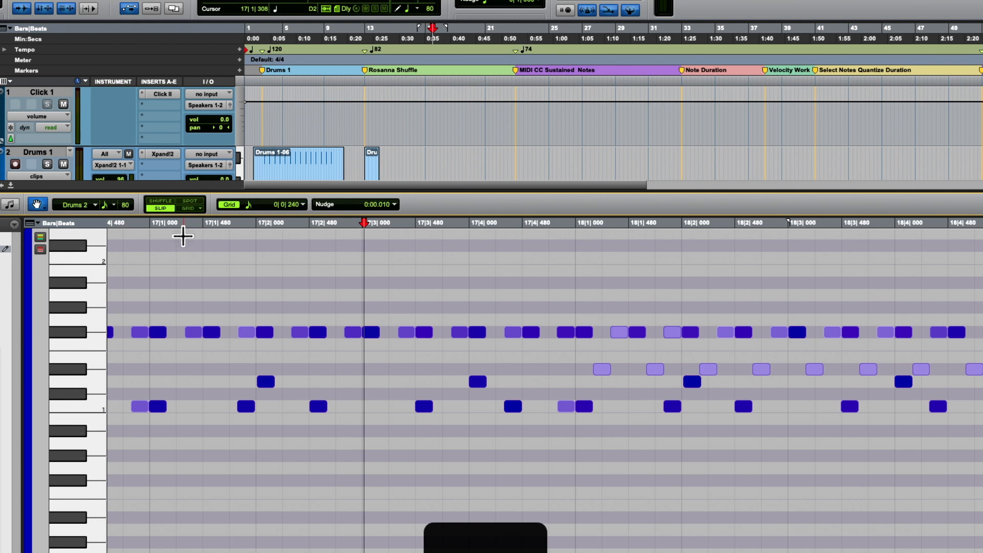
- Play the full Drums 2 groove from just before bar 14, at 13|4|764
key(r)
key(r)
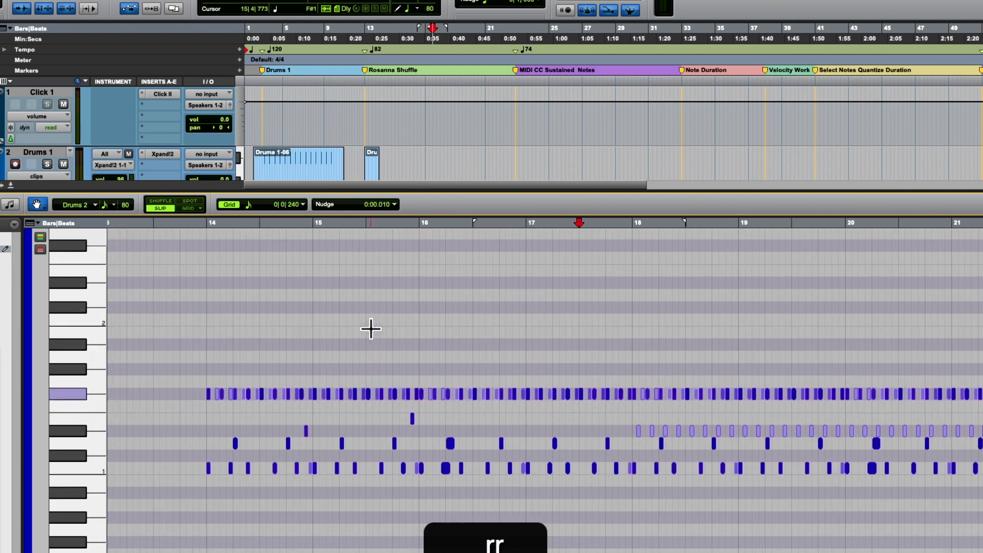
click(208, 225)
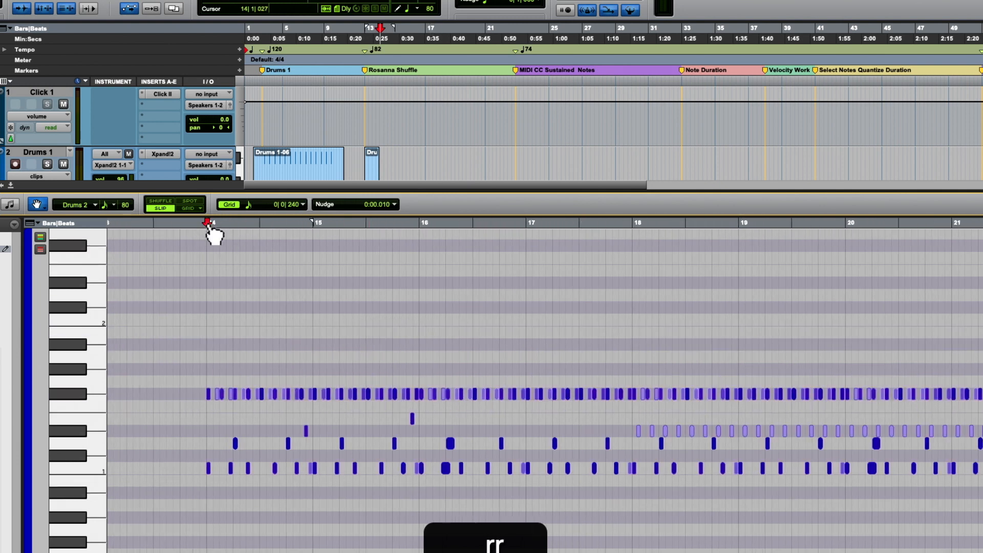
click(201, 224)
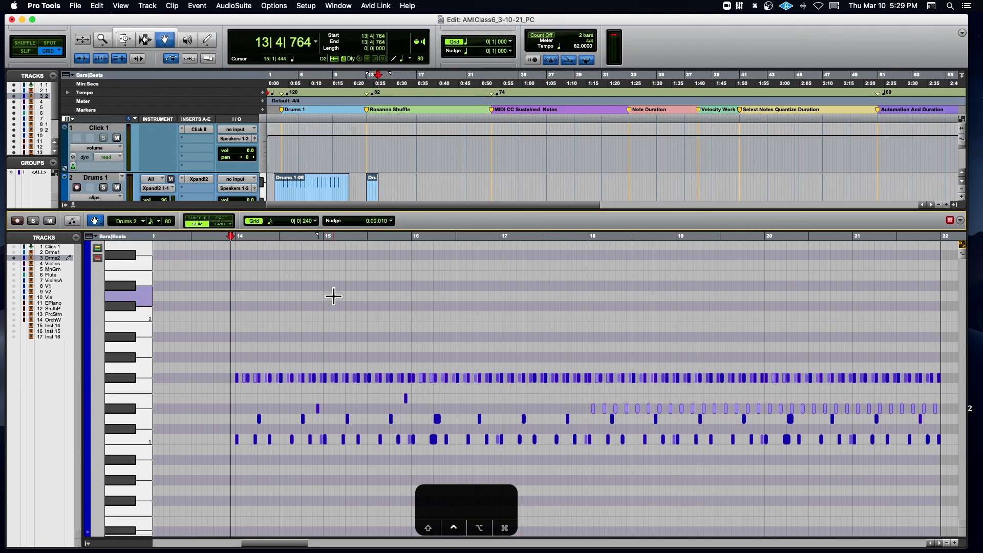
key(space)
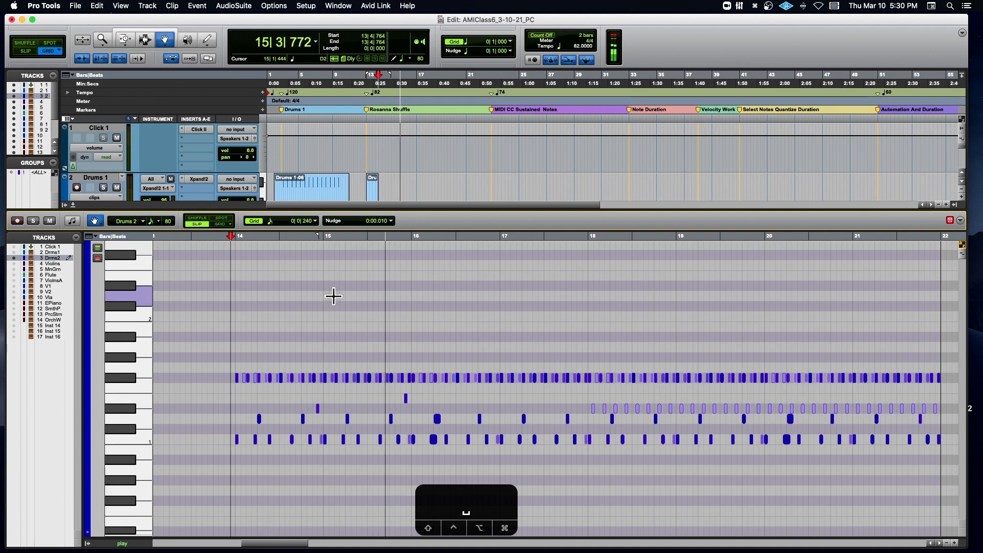
key(space)
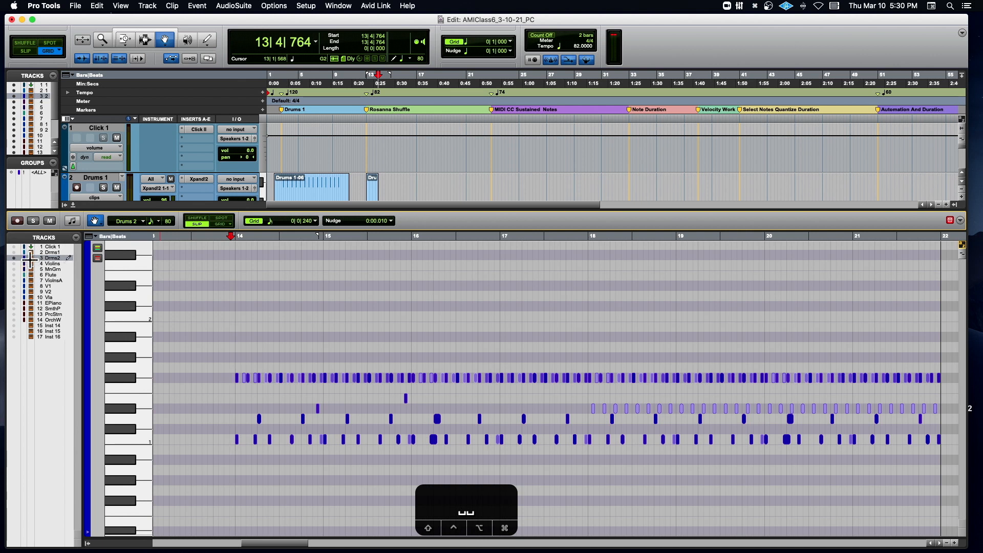
- Go to 23|1|000 at the MIDI CC Sustained Notes marker and show the Violins track's notes in the MIDI editor
click(14, 264)
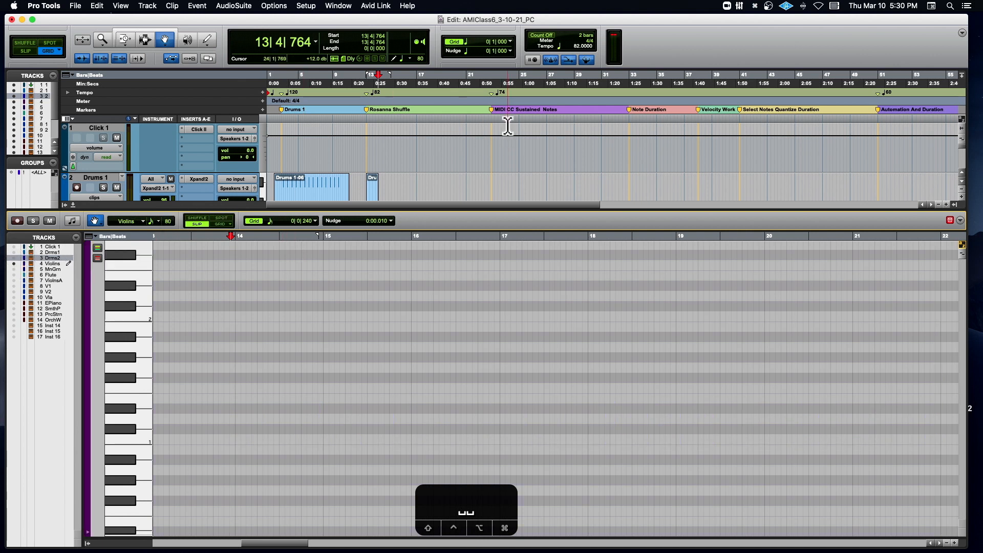
click(489, 102)
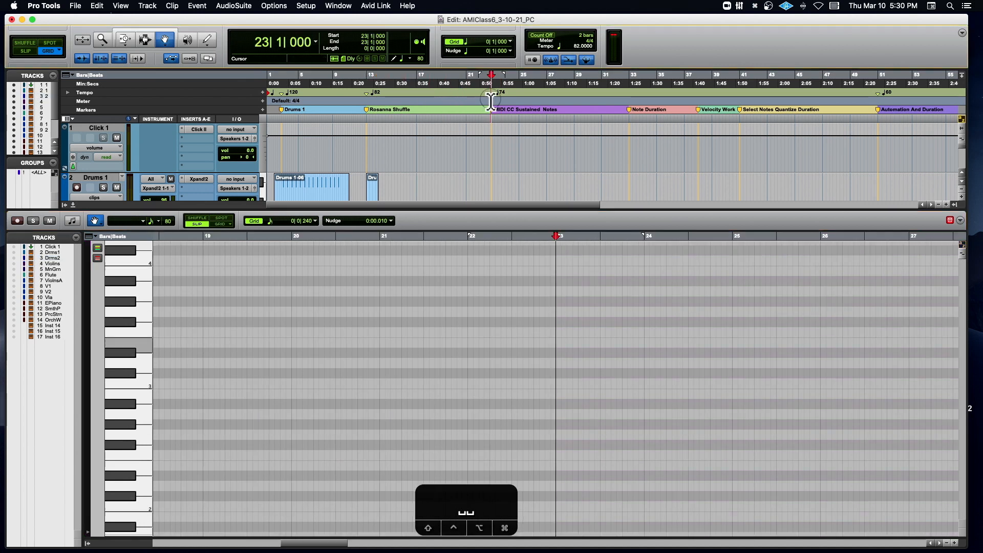
click(15, 263)
scroll(654, 275, up, 5)
scroll(654, 275, right, 5)
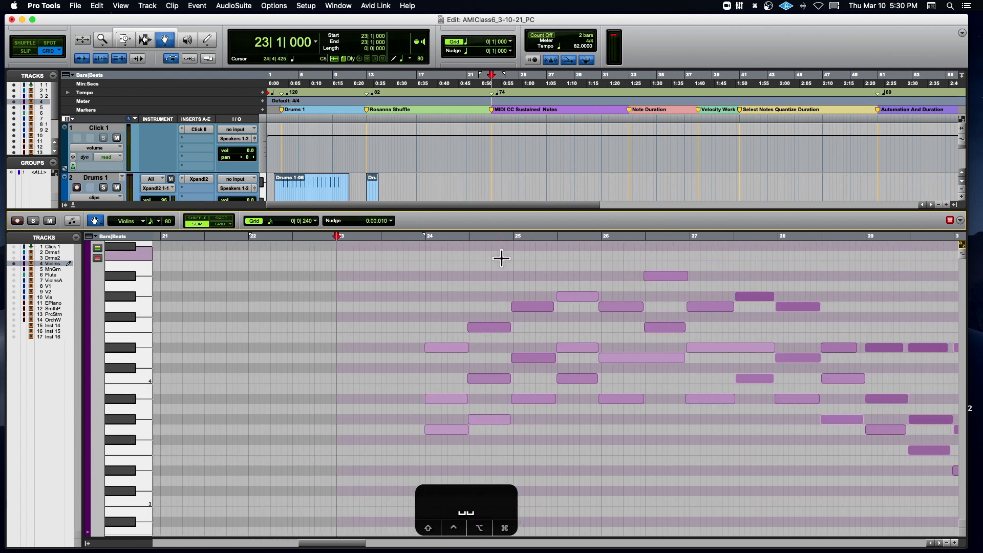
- Play the Violins part from 23|4|610 through to bar 30
click(417, 238)
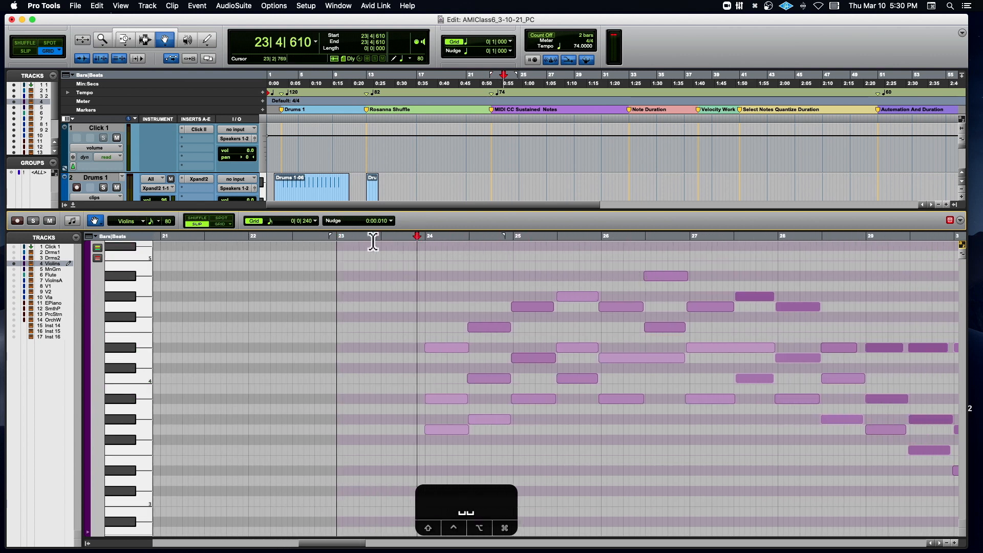
key(space)
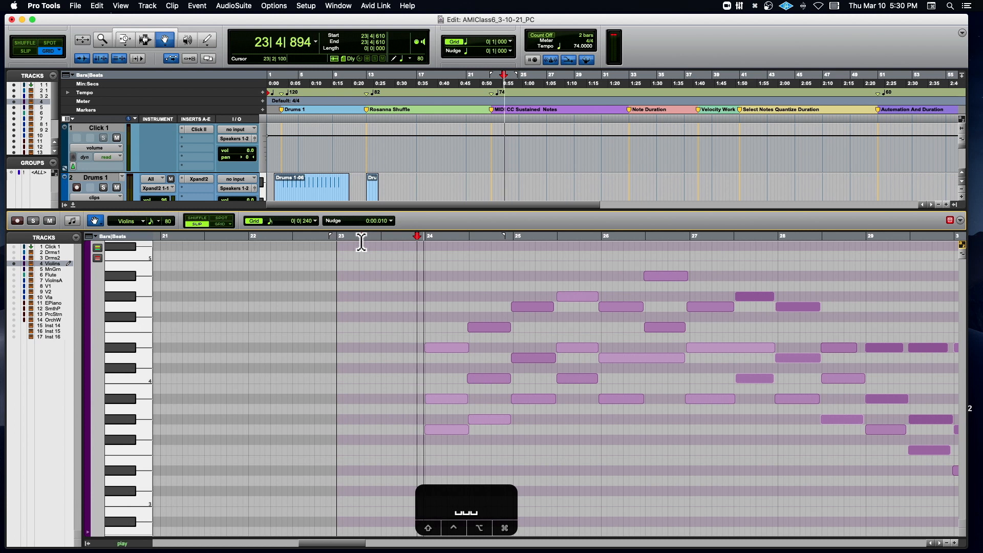
key(space)
key(space)
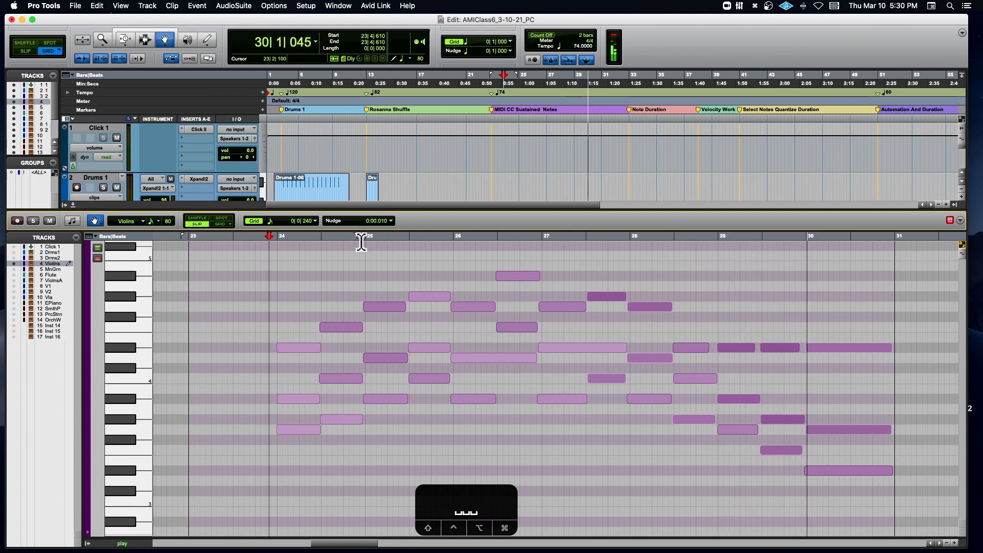
key(space)
- Select the long D4 note spanning bar 26 and show the expanded edit tools in the MIDI editor
key(t)
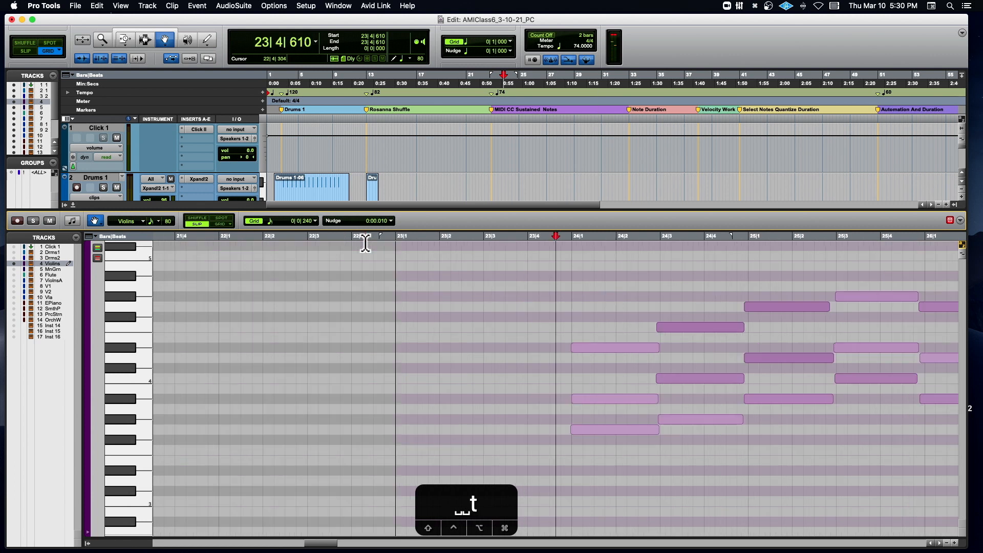
scroll(365, 243, right, 5)
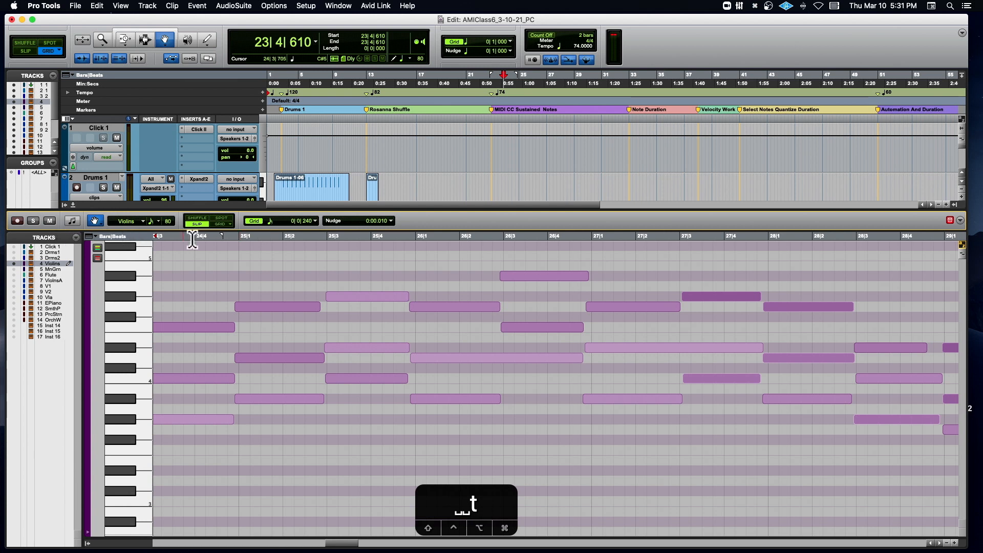
drag(567, 366, 530, 360)
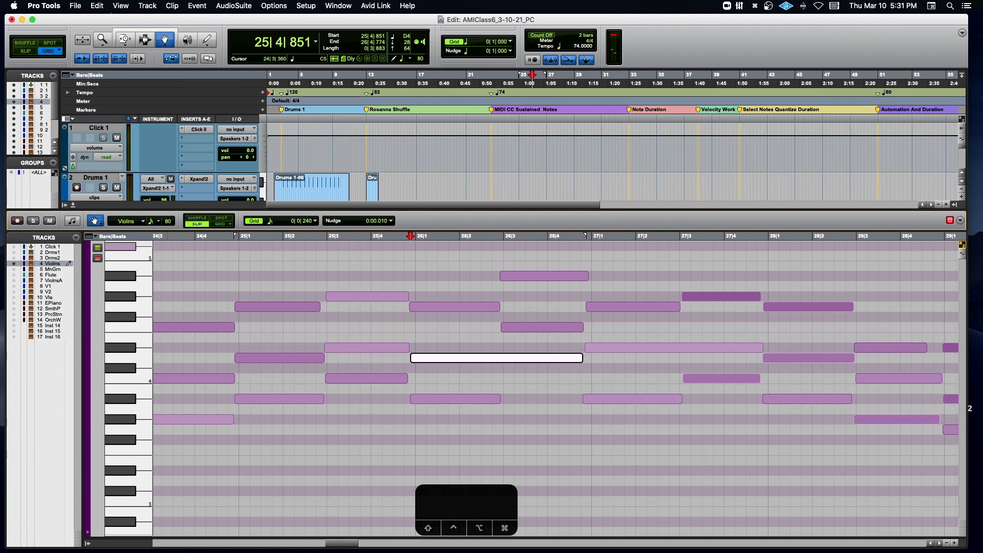
click(961, 220)
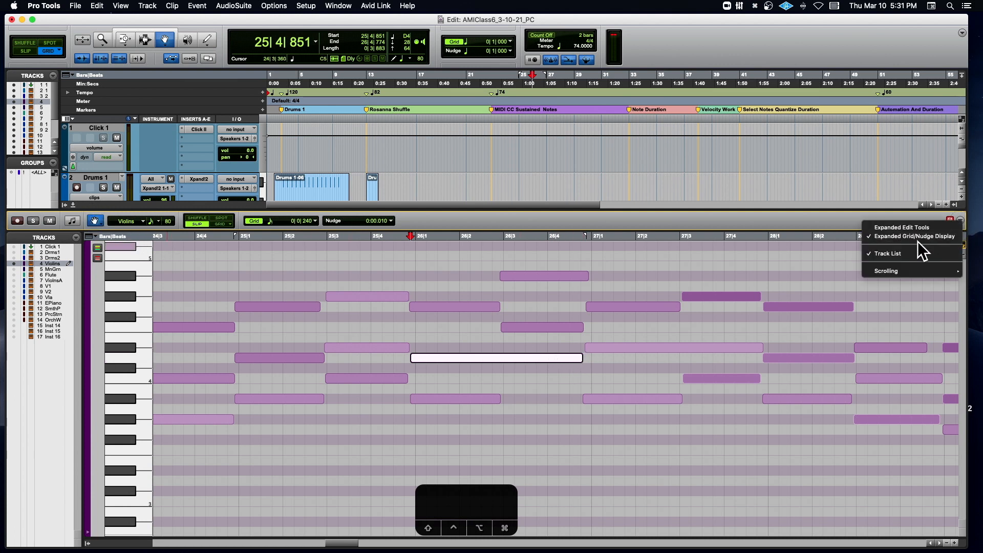
click(903, 227)
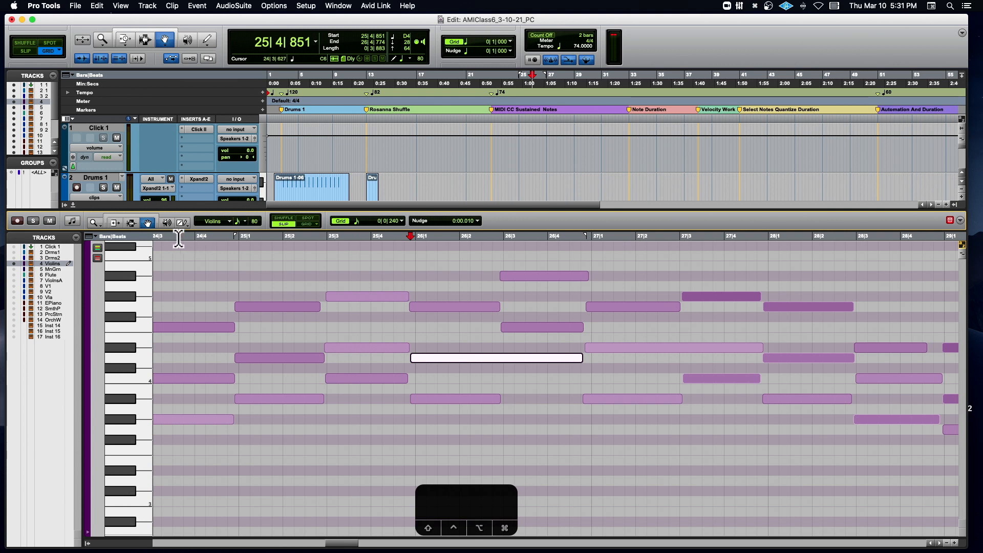
- Shorten the long D4 note to the first half of bar 26 and place a second D4 from 26|2|906 to 26|4|794
click(118, 223)
drag(581, 358, 524, 360)
click(148, 223)
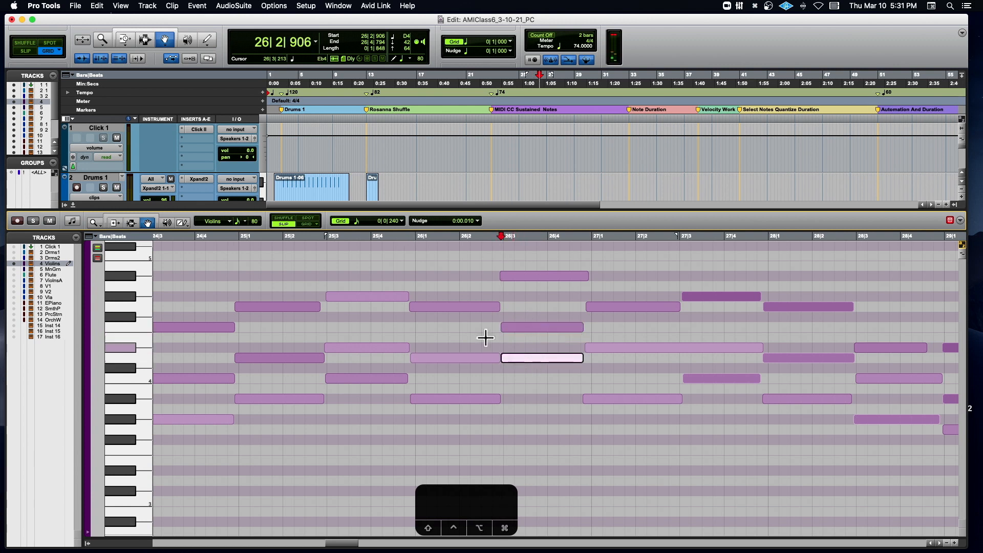
- Play the Violins part from 25|4|775 through bar 26 to hear the split D4 note
click(408, 238)
key(space)
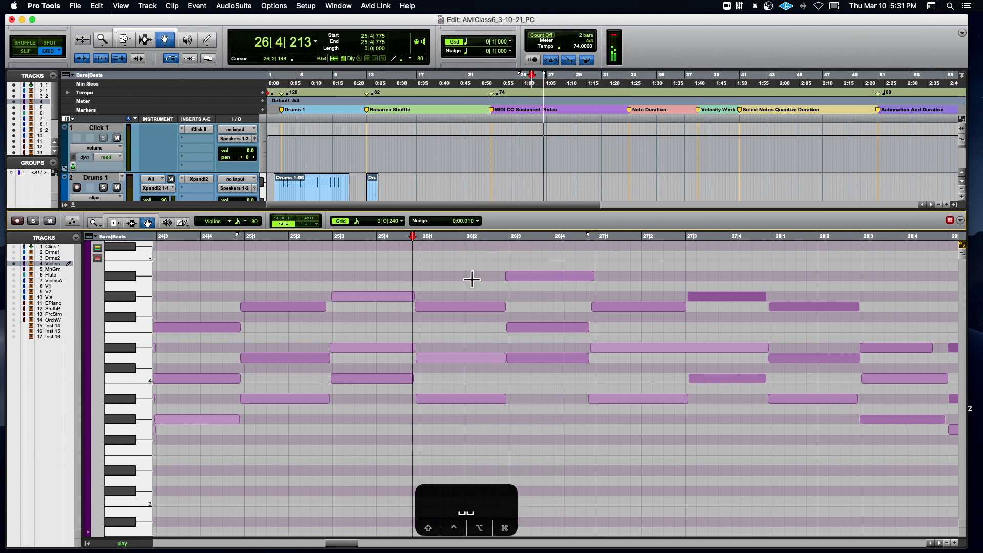
key(space)
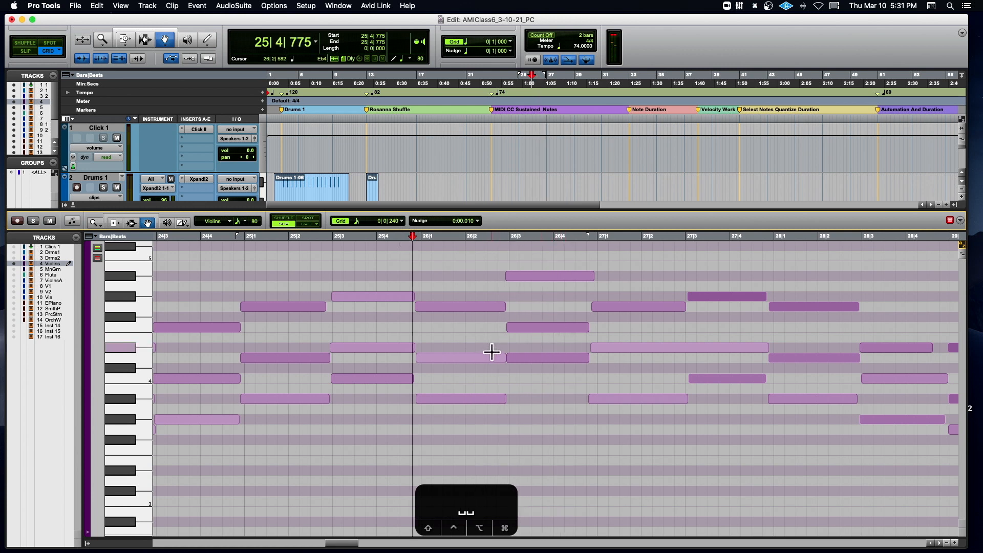
- Trace the three voices of the bar 26 chord change by selecting their notes in pairs: Bb3–D4, D4–F4 and G4–Bb4
click(446, 403)
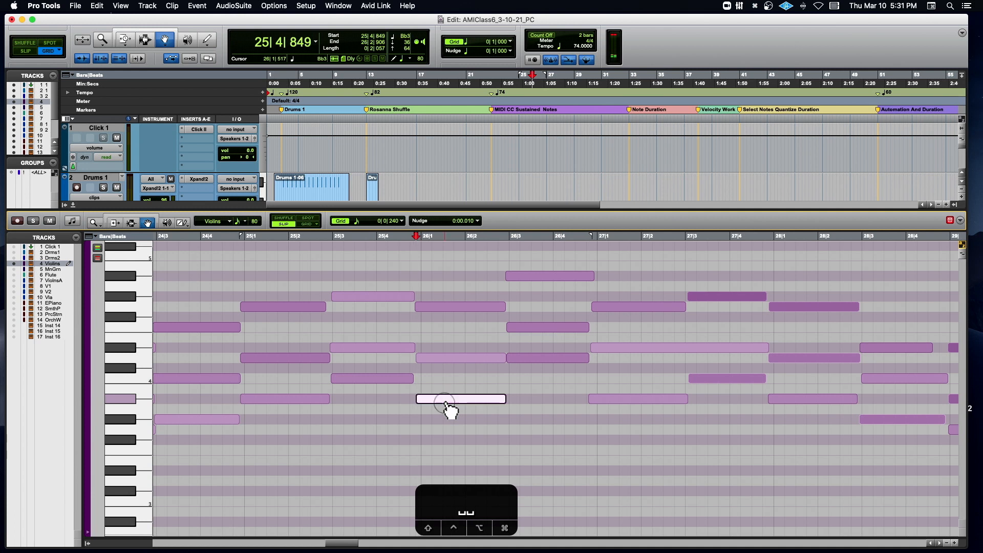
shift+click(540, 359)
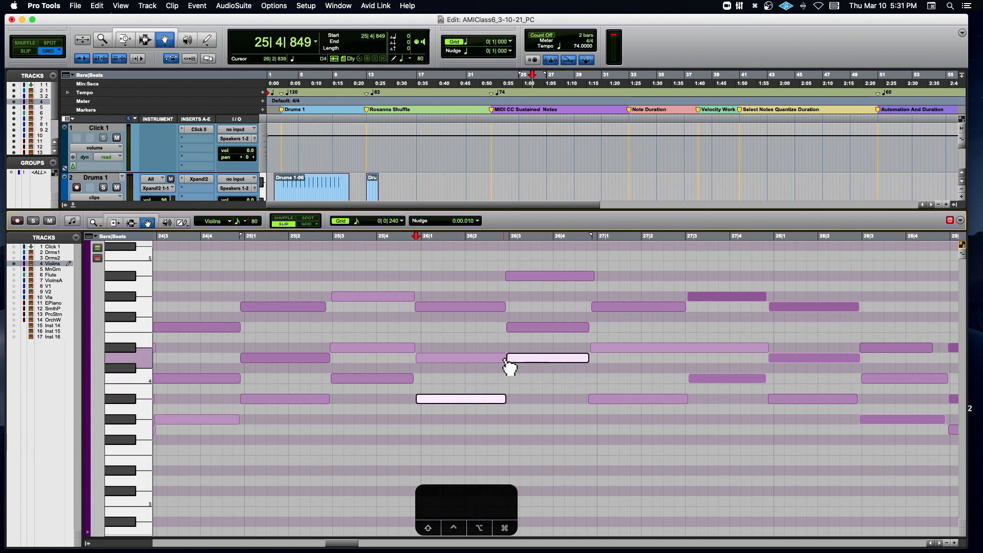
click(460, 359)
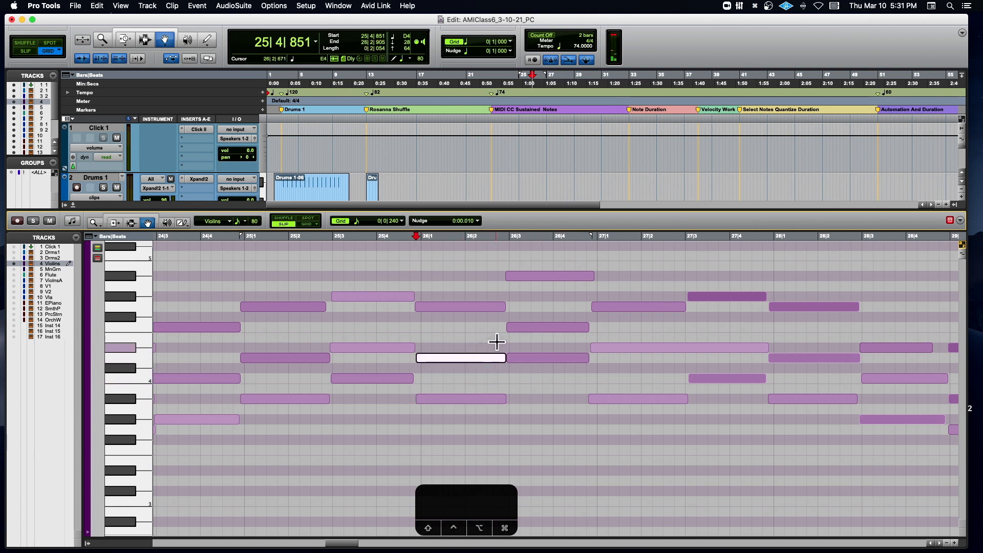
shift+click(526, 328)
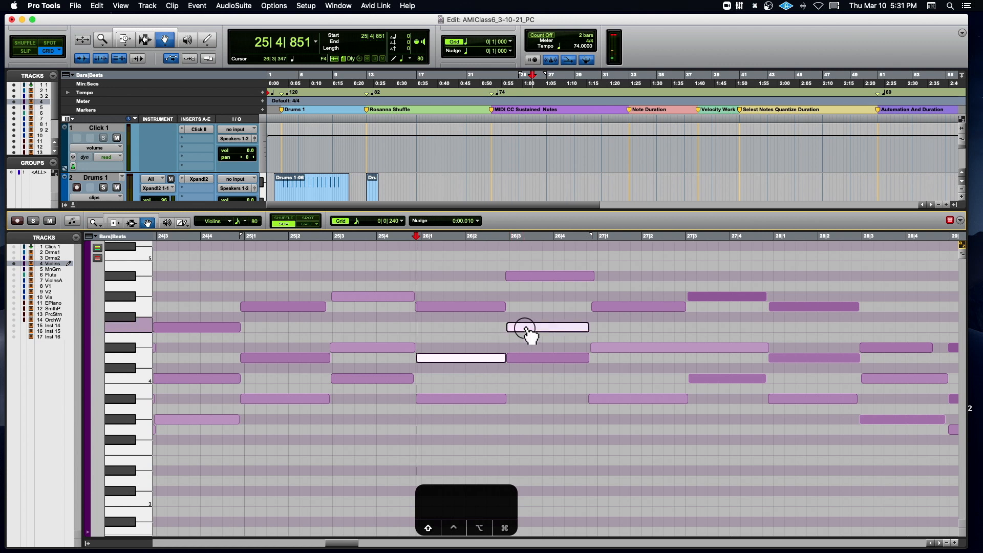
click(451, 307)
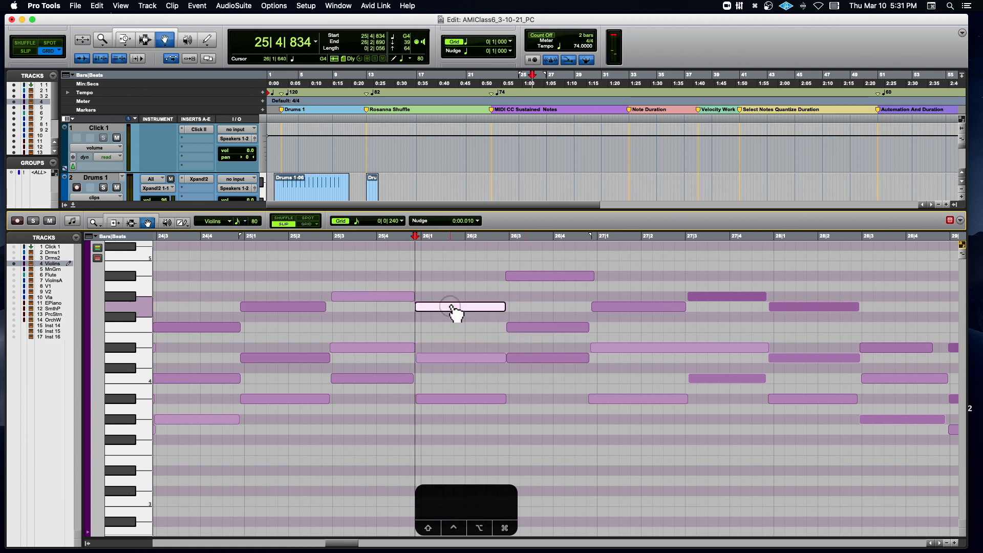
shift+click(535, 280)
click(527, 297)
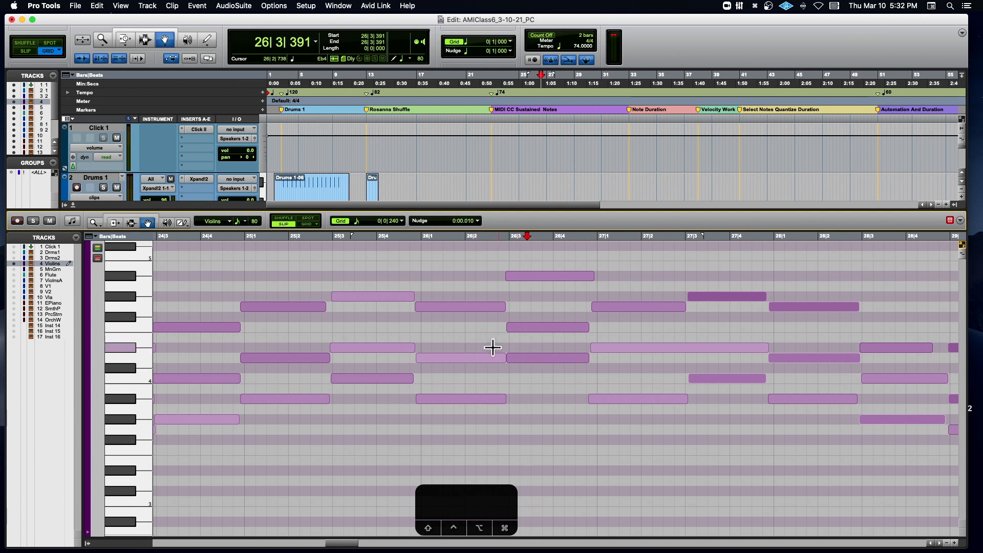
- Consolidate the two D4 notes in bar 26 into one sustained note and play the part from 25|4|452
drag(481, 340, 539, 370)
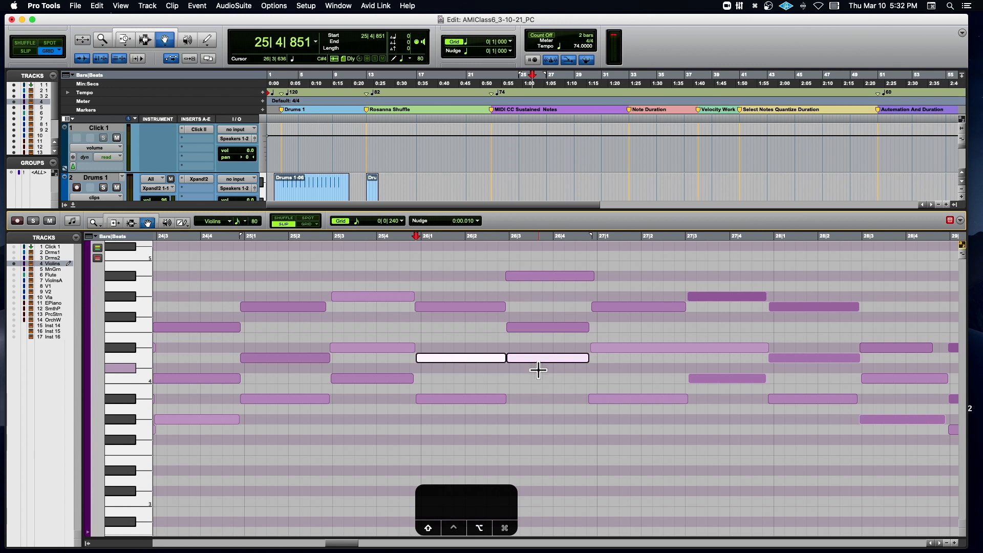
key(alt+shift+3)
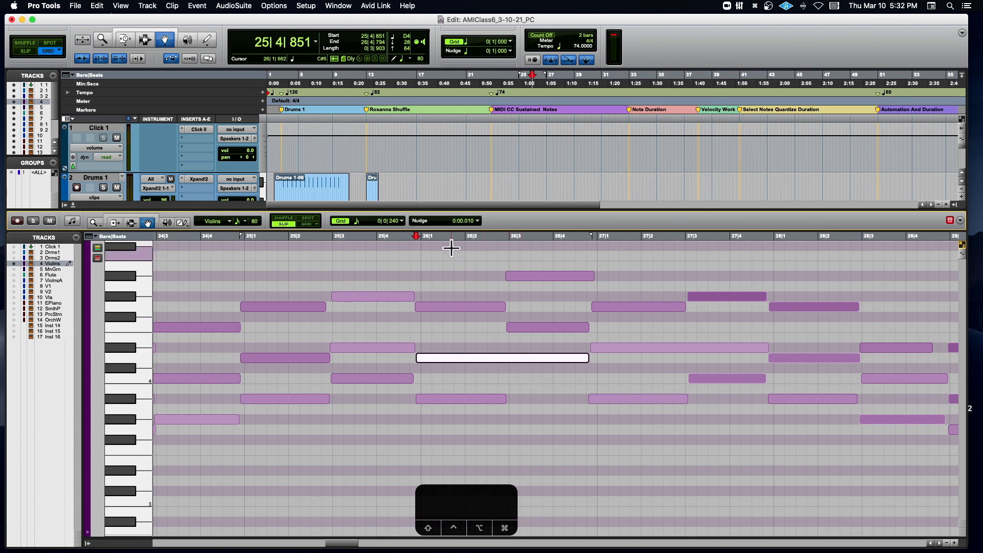
click(399, 239)
key(space)
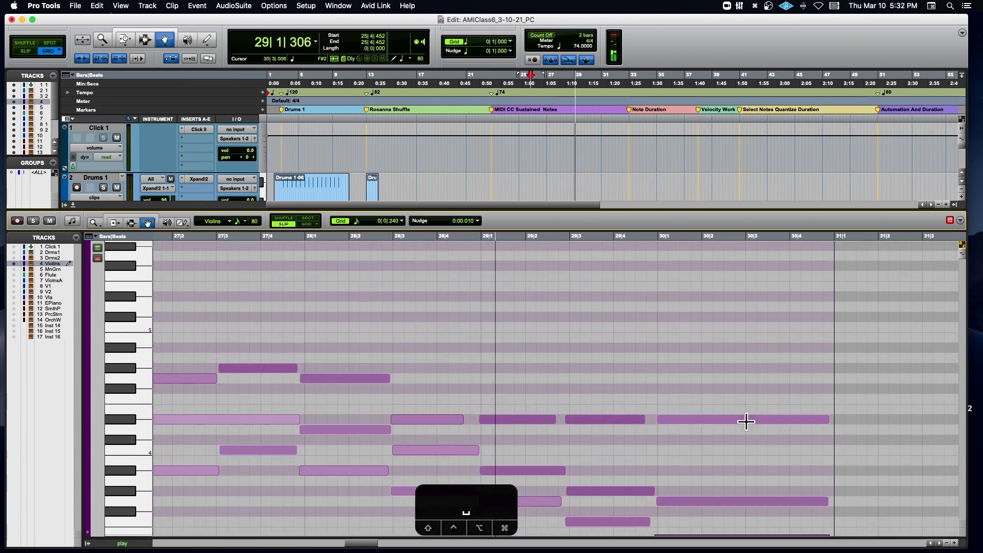
scroll(747, 421, down, 3)
key(space)
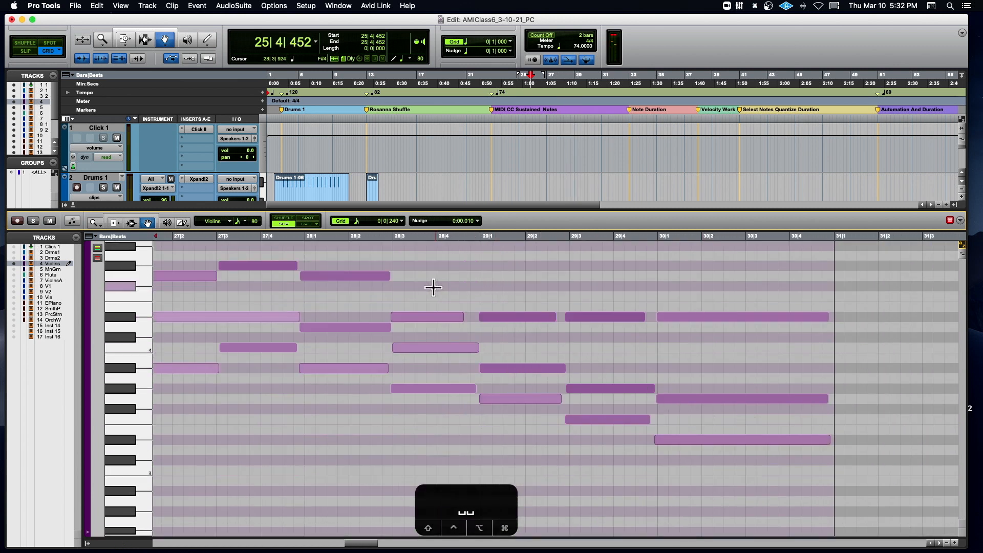
- Consolidate the four repeated Eb4 notes from 28|2|917 through bar 30 into one sustained note and play it from 28|2|558
drag(421, 290, 671, 325)
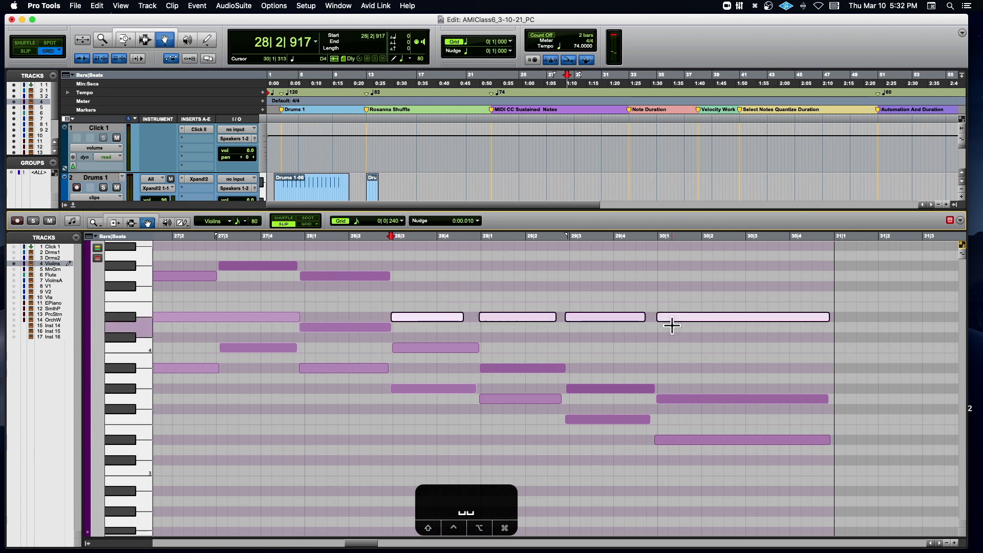
key(alt+shift+3)
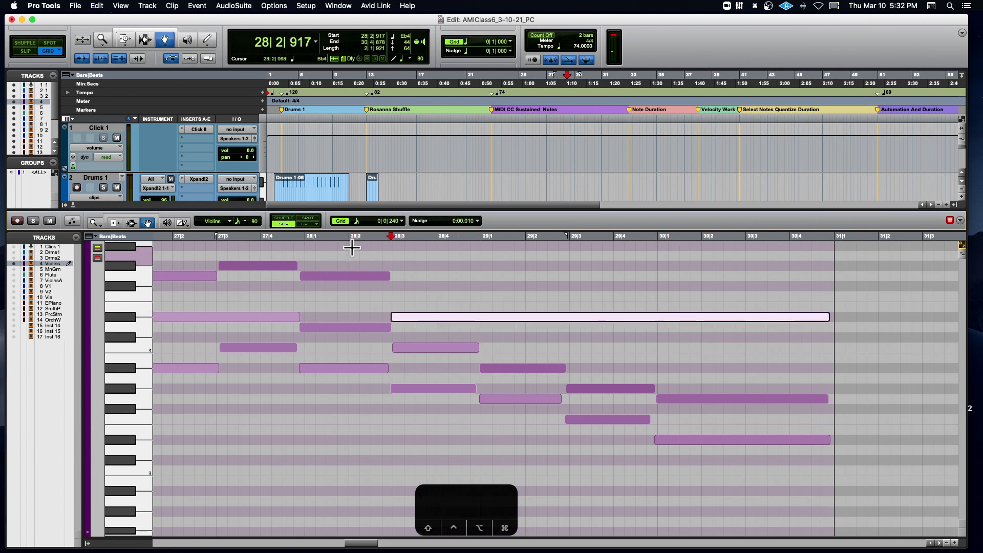
click(374, 238)
key(space)
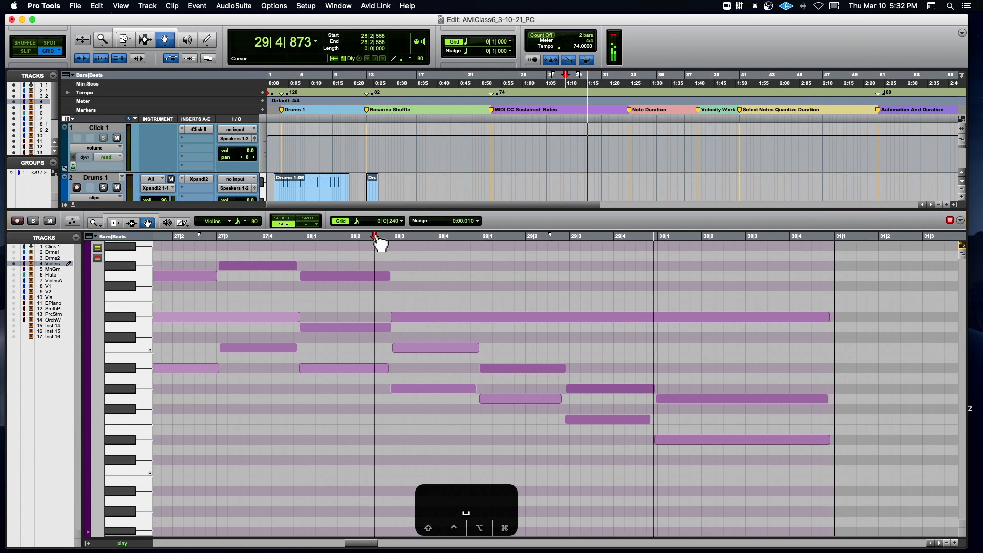
scroll(487, 308, down, 2)
key(space)
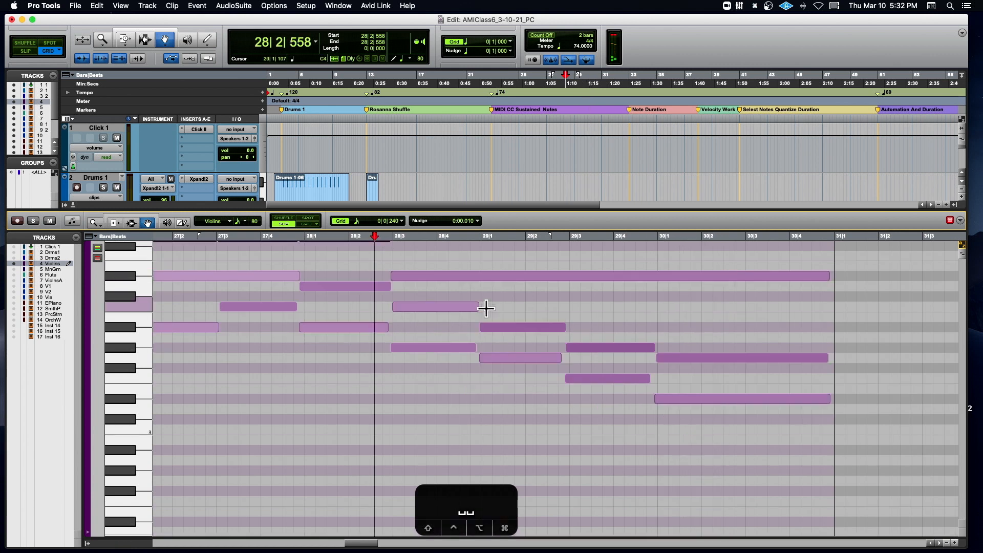
- Show a single enlarged velocity lane beneath the Violins notes and view the controller types available for it
scroll(487, 308, up, 1)
scroll(486, 308, left, 6)
scroll(486, 308, left, 8)
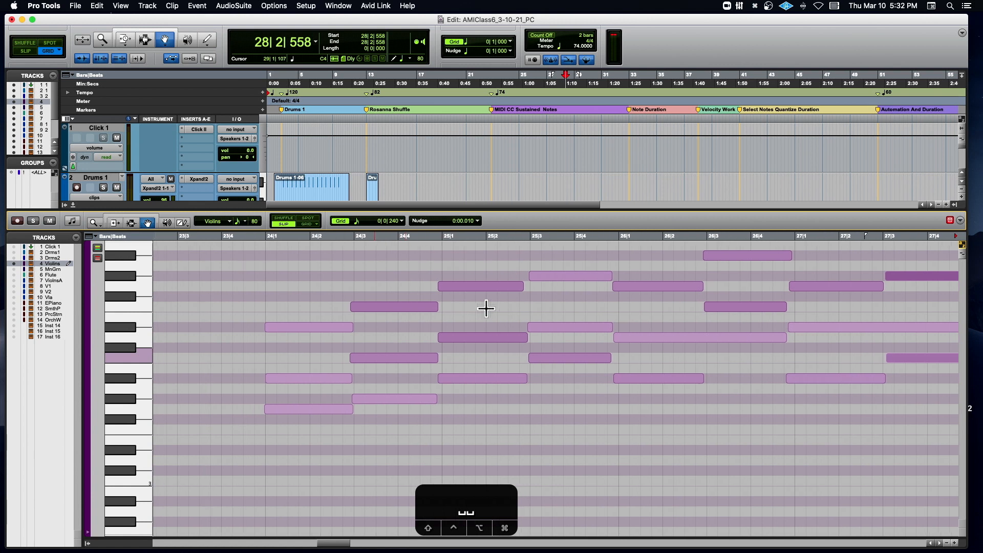
click(88, 533)
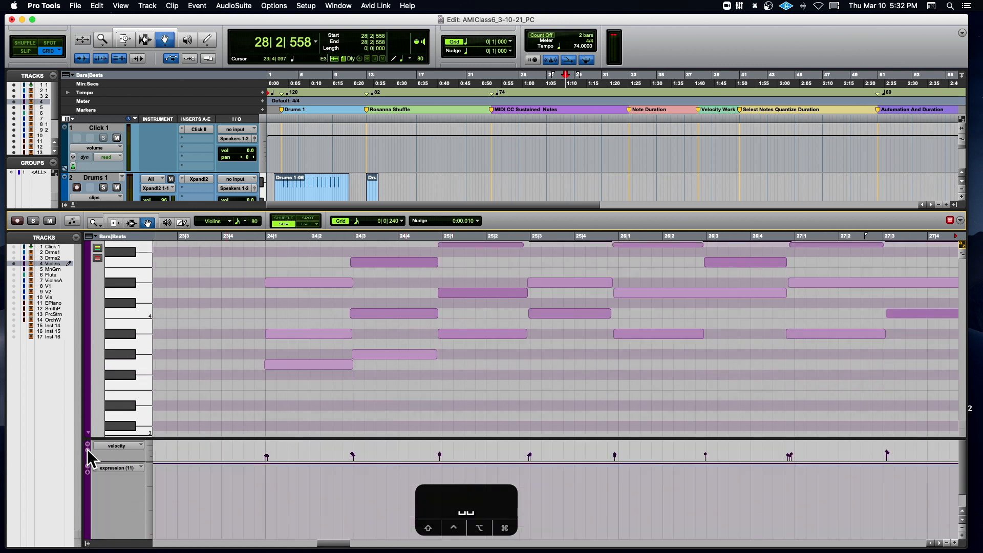
click(88, 473)
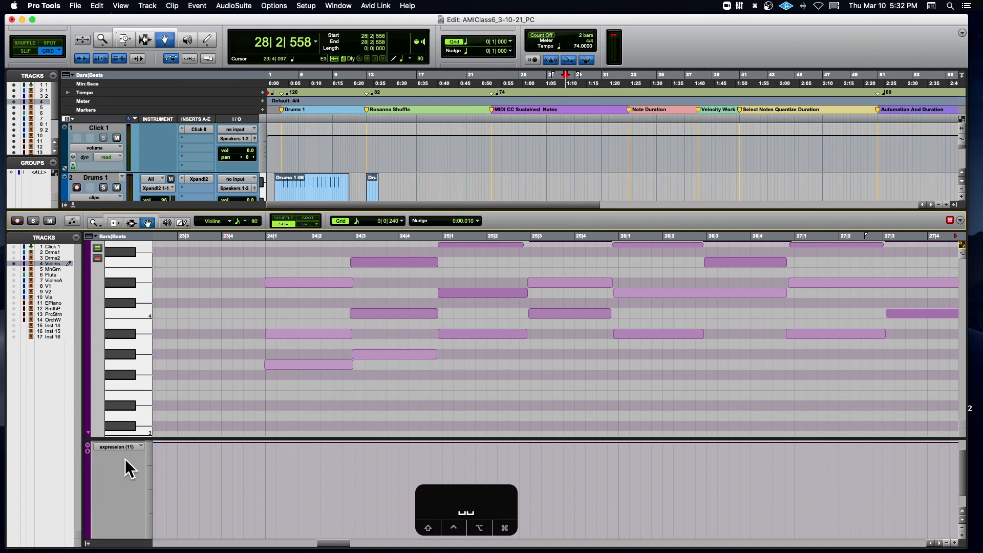
click(87, 445)
click(88, 466)
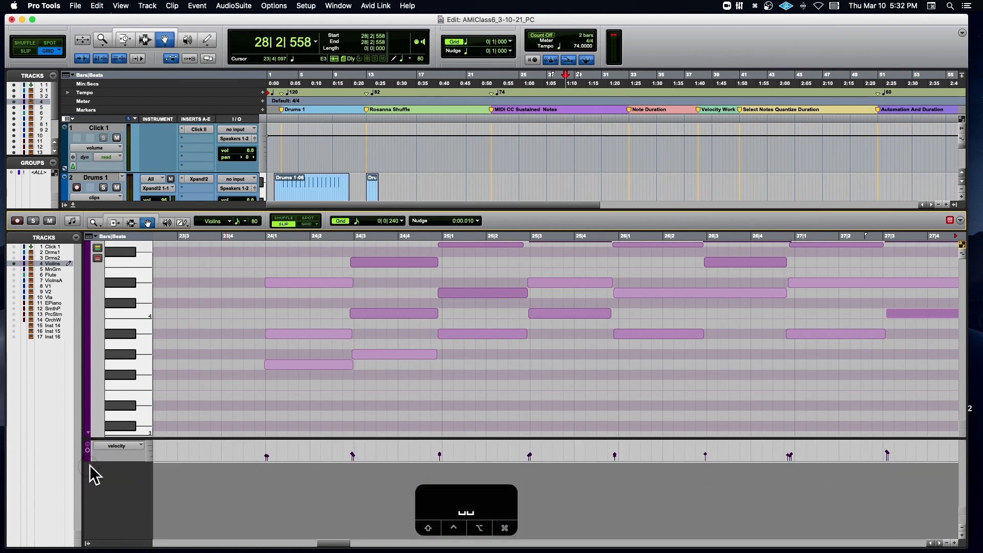
drag(108, 461, 105, 529)
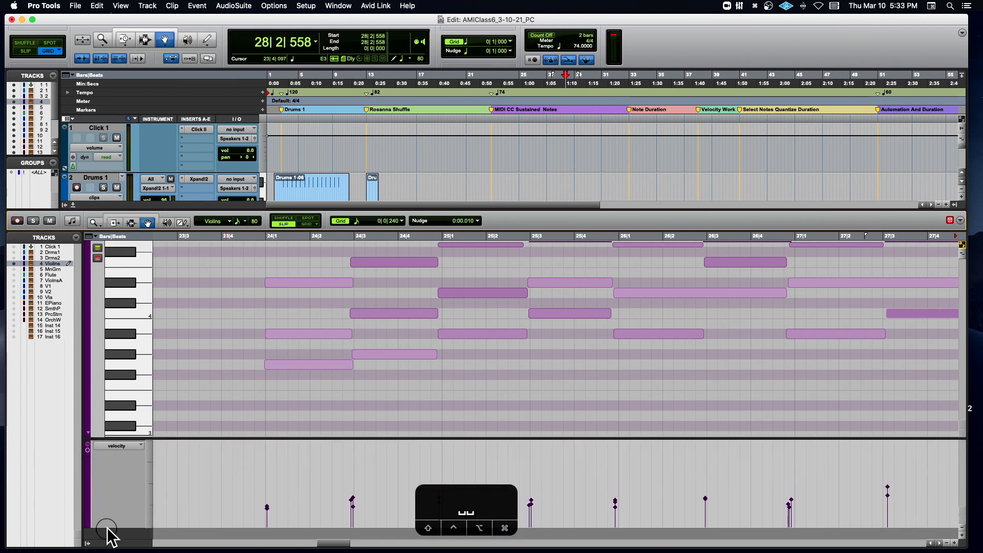
click(129, 445)
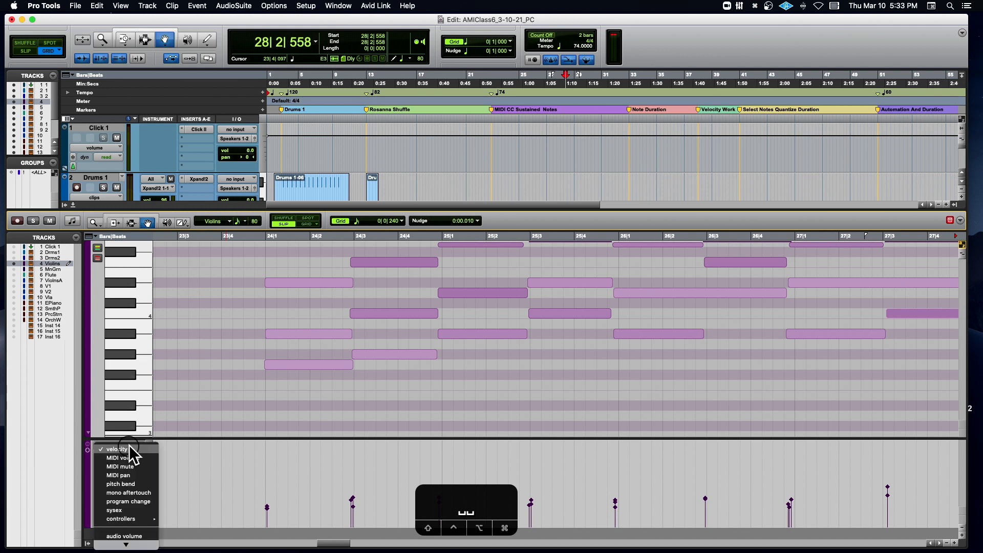
click(296, 456)
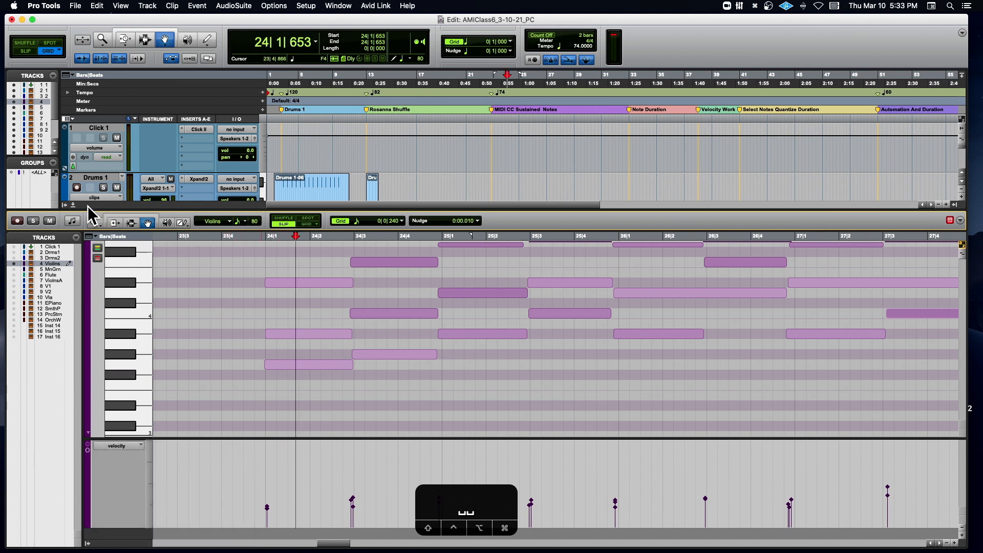
- Record-enable the Violins track in the Edit window and inspect its BBC Symphony Orchestra instrument
click(75, 207)
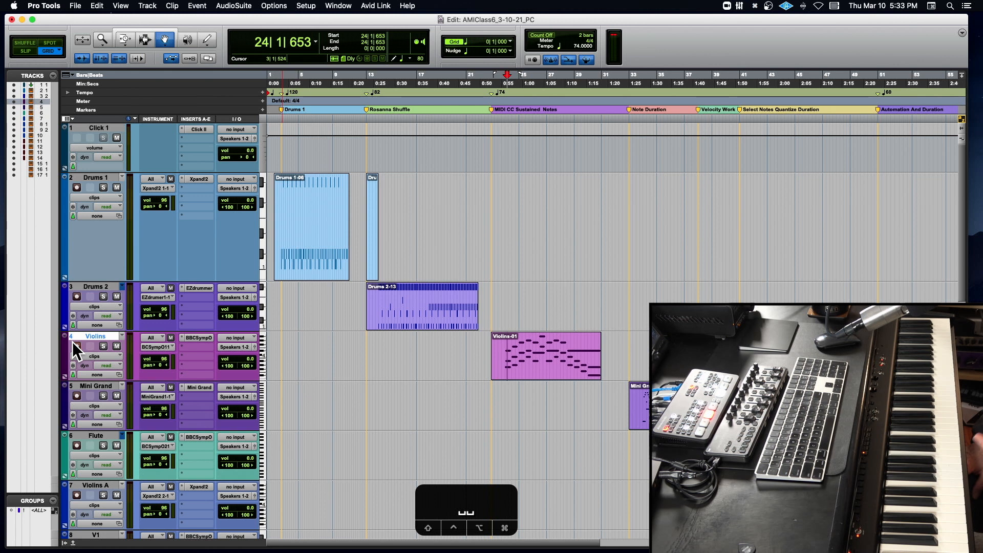
click(76, 346)
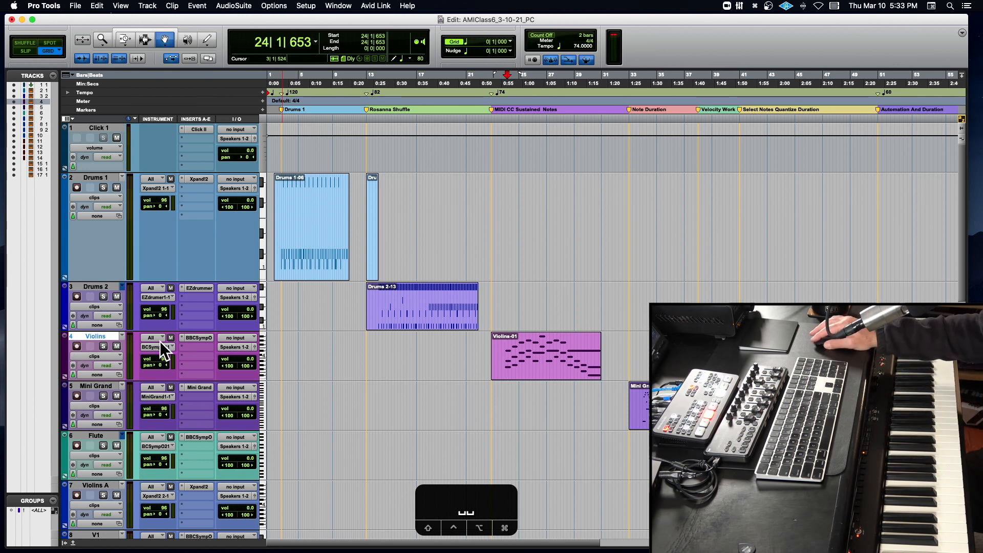
click(189, 337)
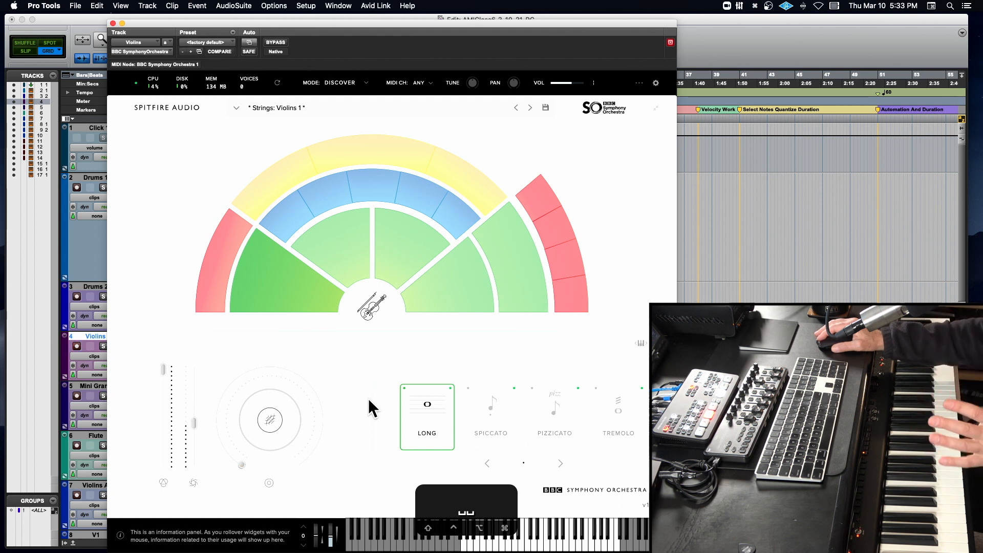
click(113, 23)
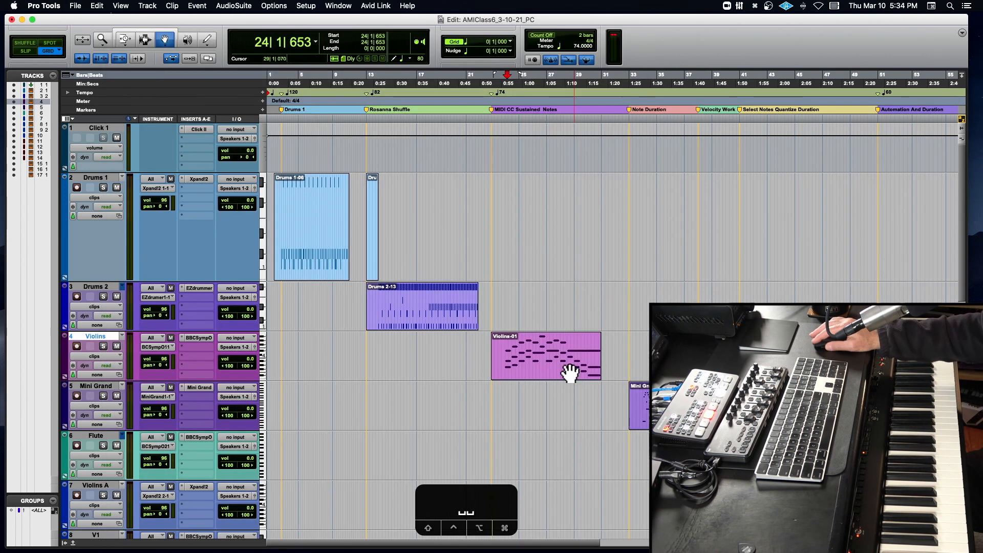
- Open the Violins-01 clip in the MIDI editor and change its controller lane to expression (11)
double_click(511, 360)
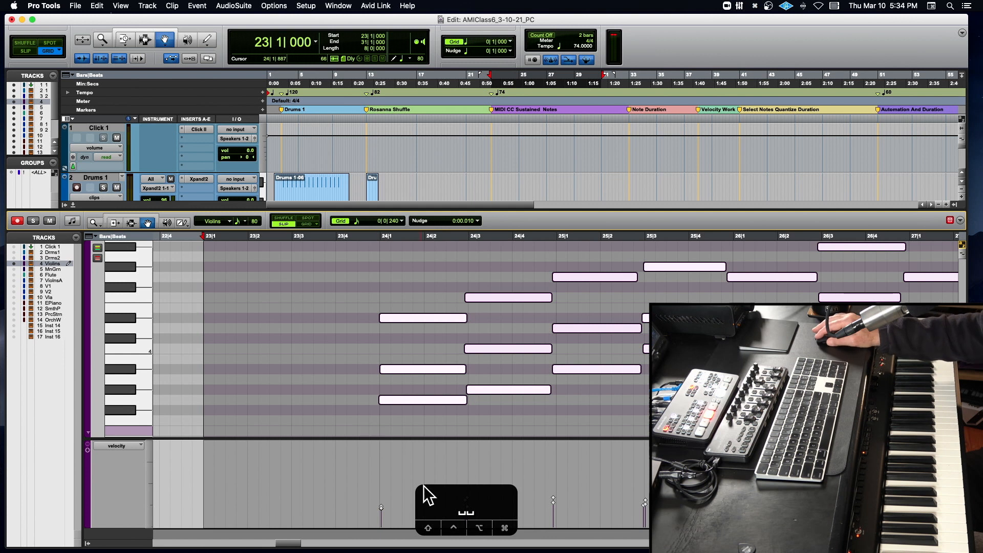
click(124, 447)
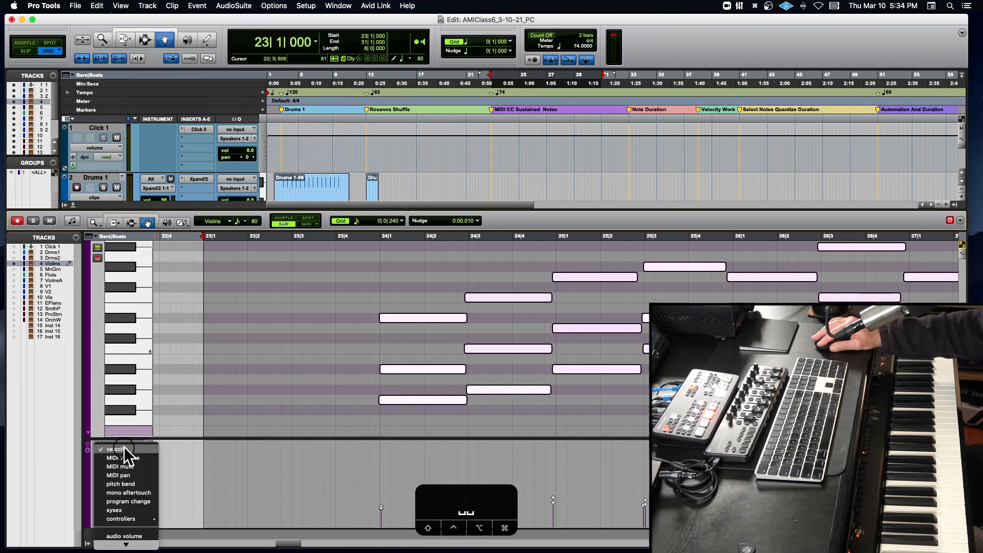
mouse_move(134, 517)
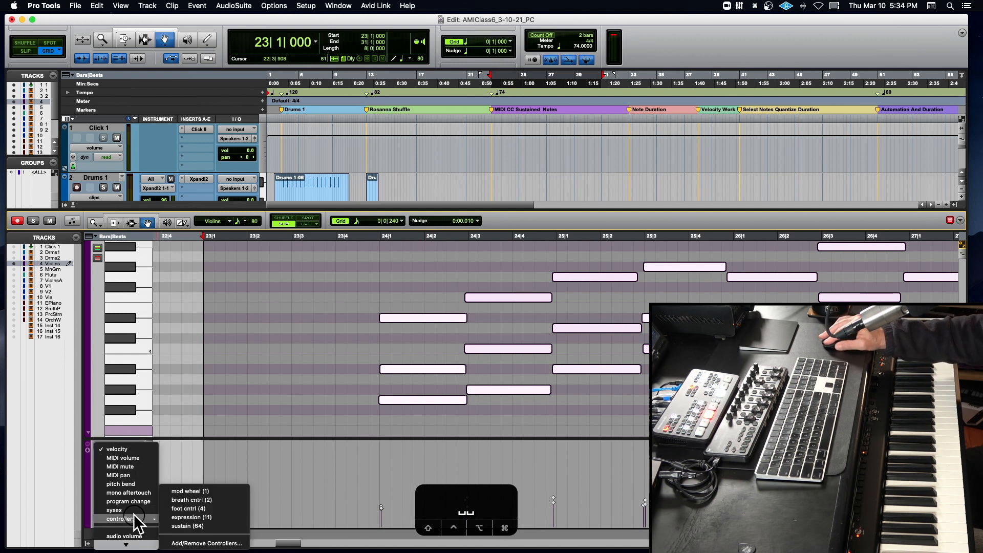
click(192, 518)
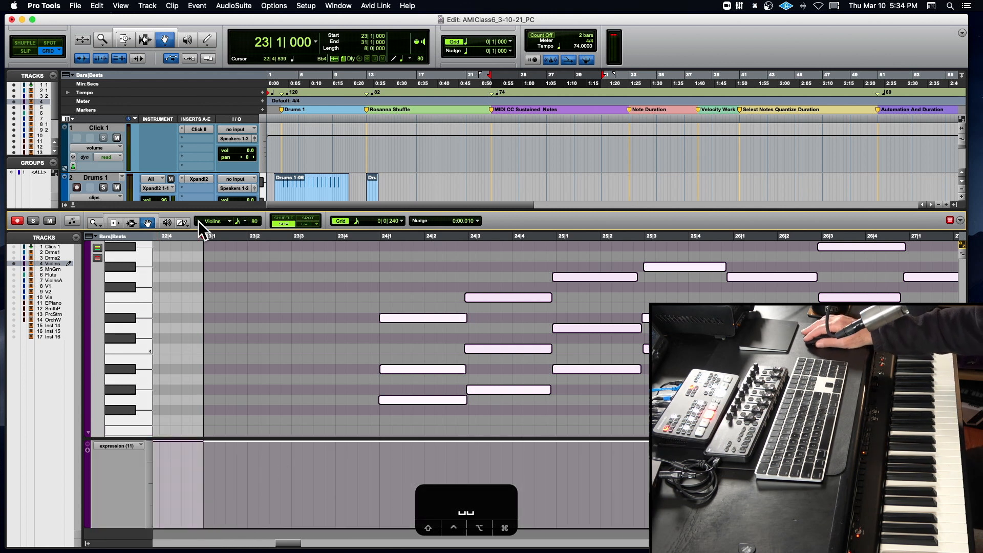
- Try lowering the Violins expression with a single Pencil point in beat 4 of bar 23
click(183, 223)
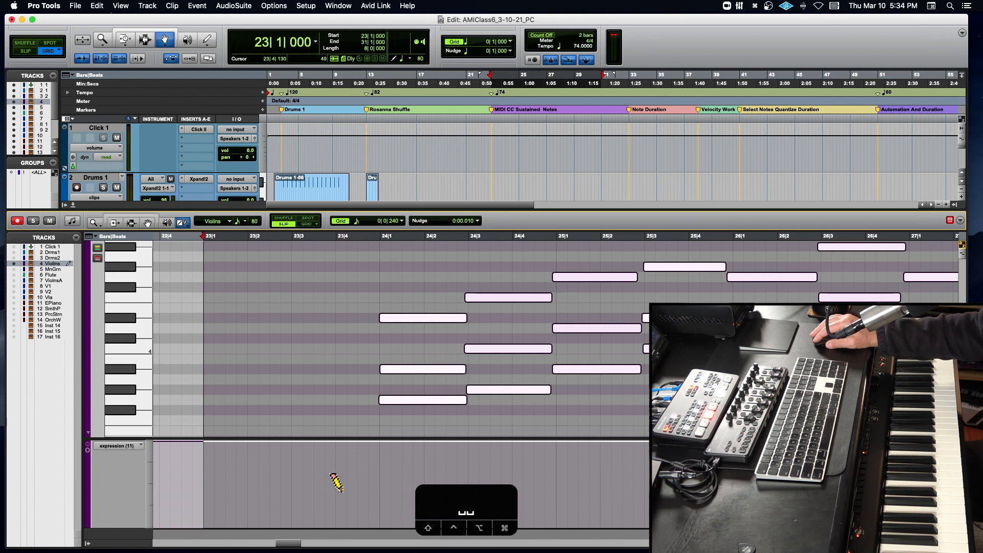
drag(457, 489, 58, 504)
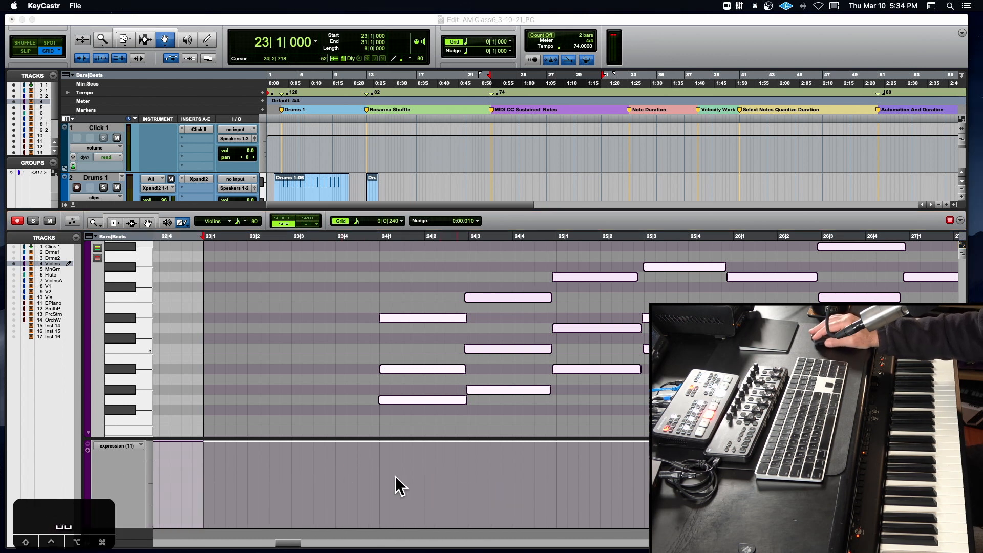
click(366, 477)
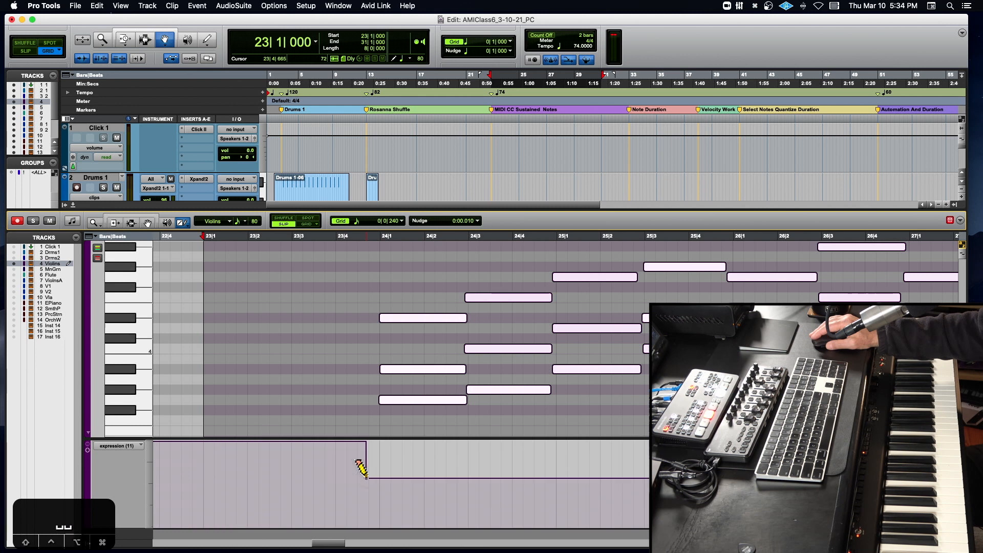
- Draw a straight expression rise from late bar 23 to about 26|1 and a gentle decline from about 27|1 to 28|3
click(185, 224)
click(196, 247)
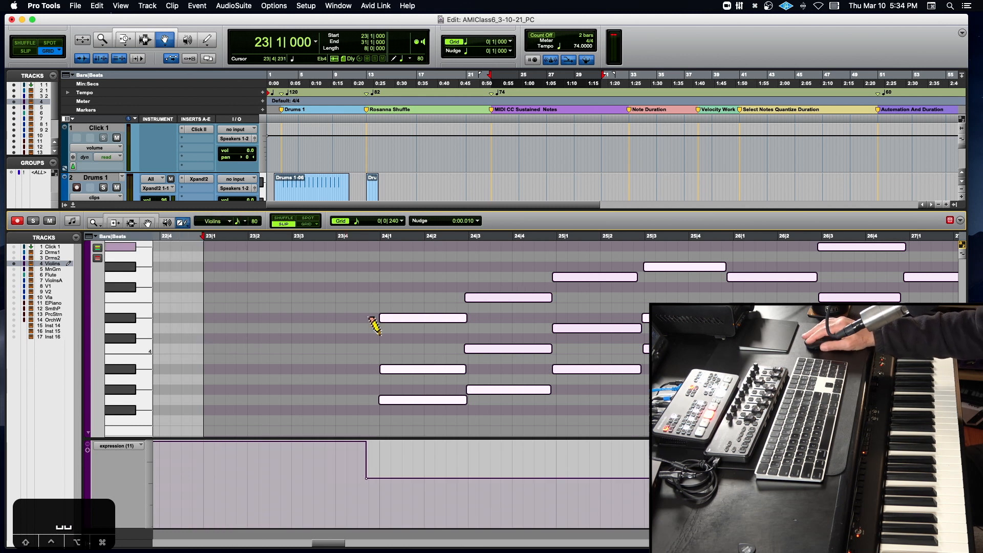
drag(358, 510, 728, 454)
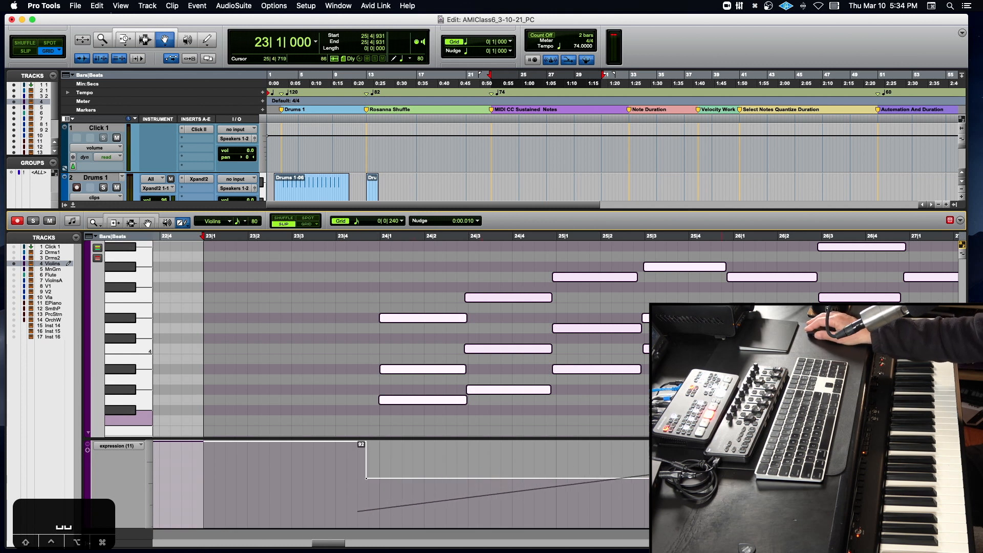
drag(722, 463, 733, 461)
scroll(719, 462, right, 9)
drag(467, 461, 742, 476)
scroll(742, 476, right, 4)
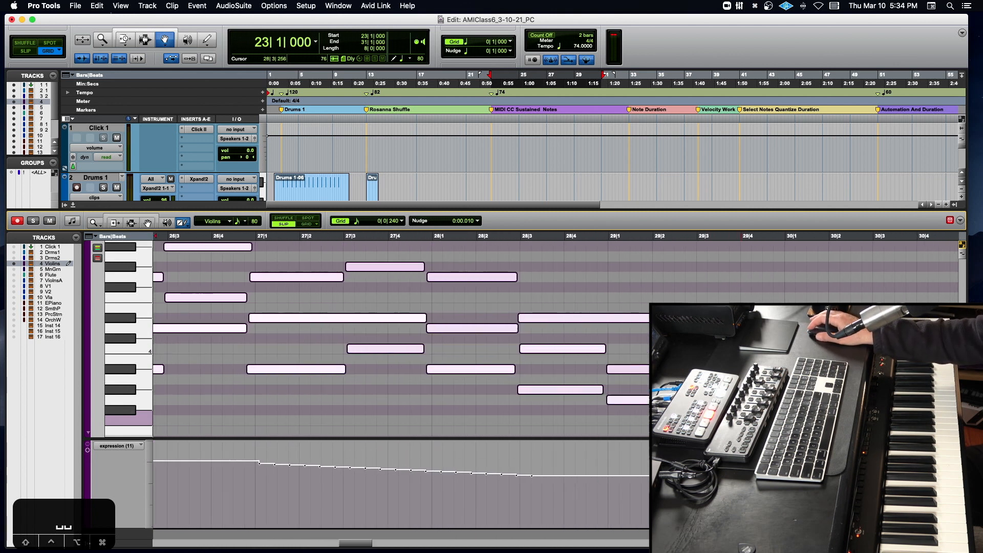
- Review the Violins expression curve and play the part from just before bar 24 through bar 30, then stop playback
scroll(559, 467, right, 3)
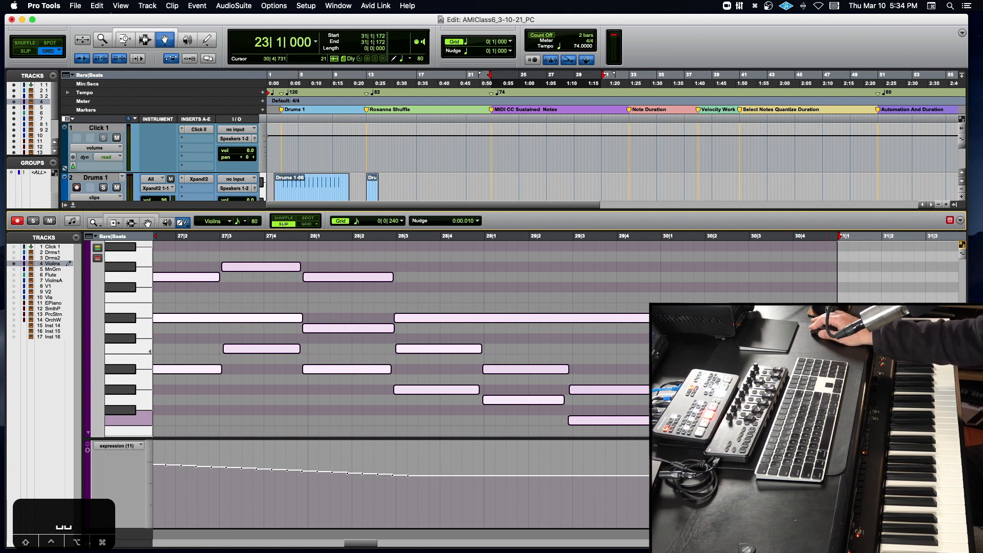
scroll(618, 481, left, 15)
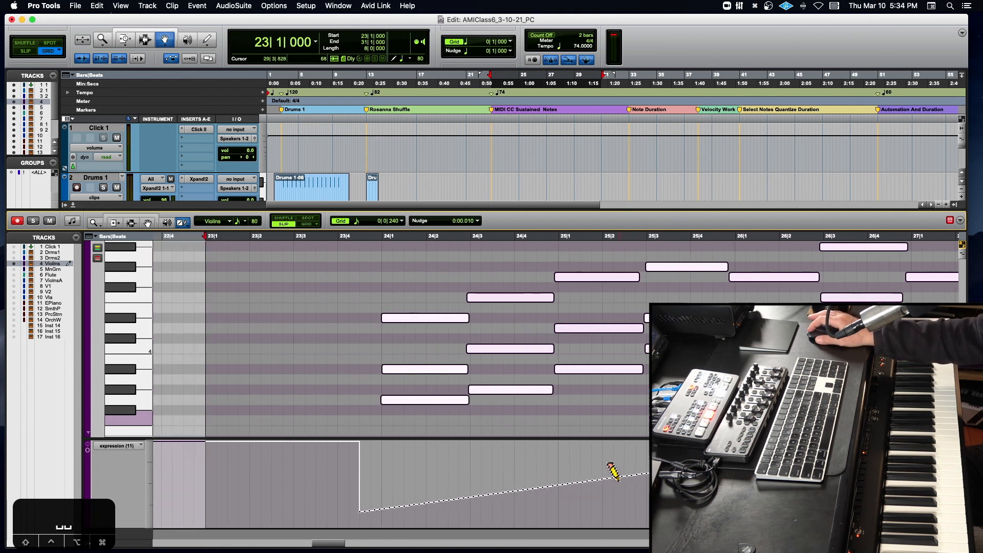
click(381, 243)
key(space)
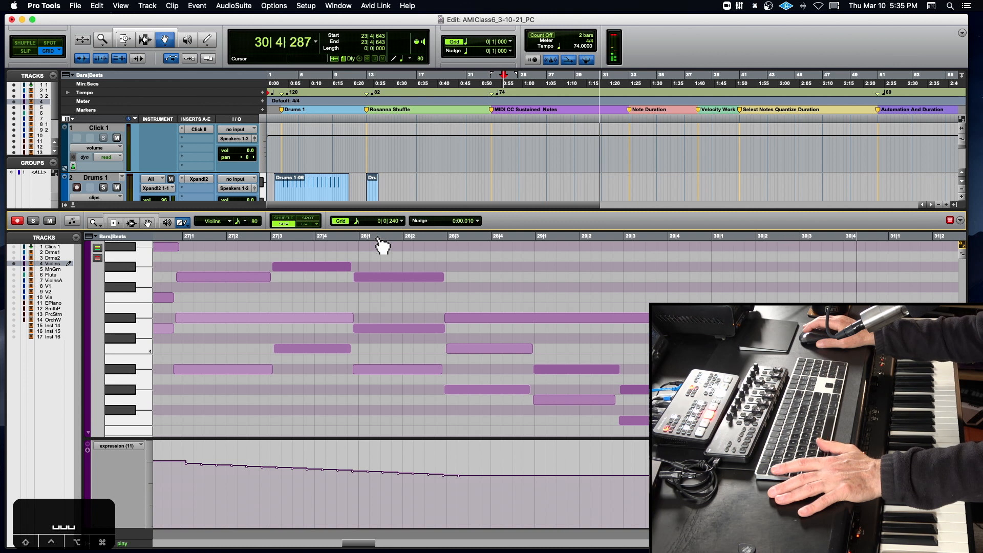
key(space)
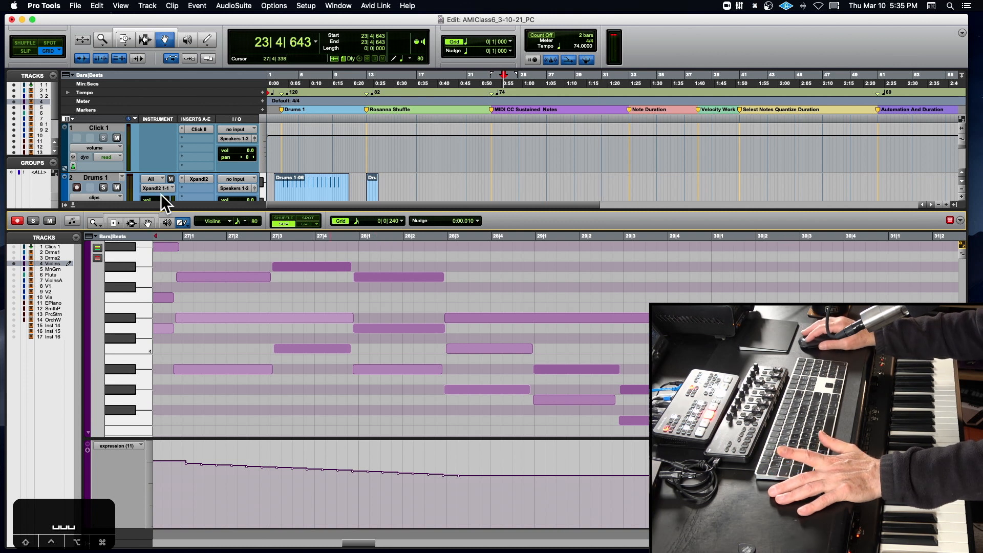
- Close the docked MIDI editor and replace the Violins track's BBC Symphony Orchestra instrument with Xpand!2 (stereo)
click(72, 204)
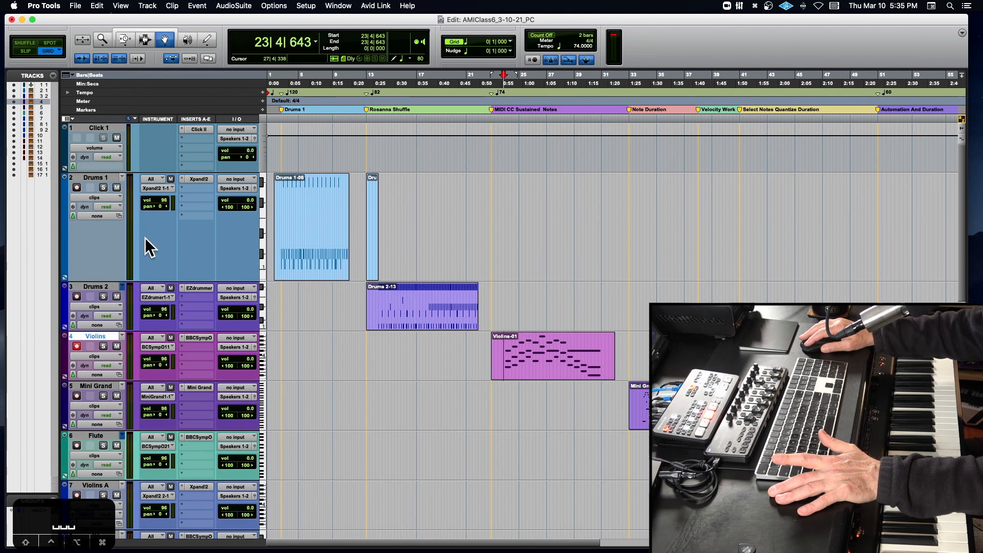
click(201, 338)
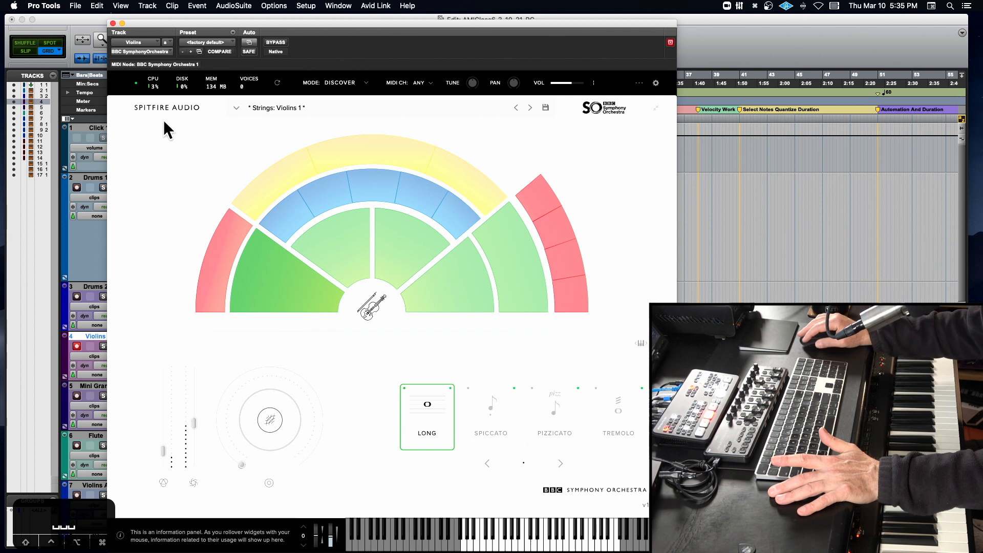
click(140, 52)
mouse_move(151, 53)
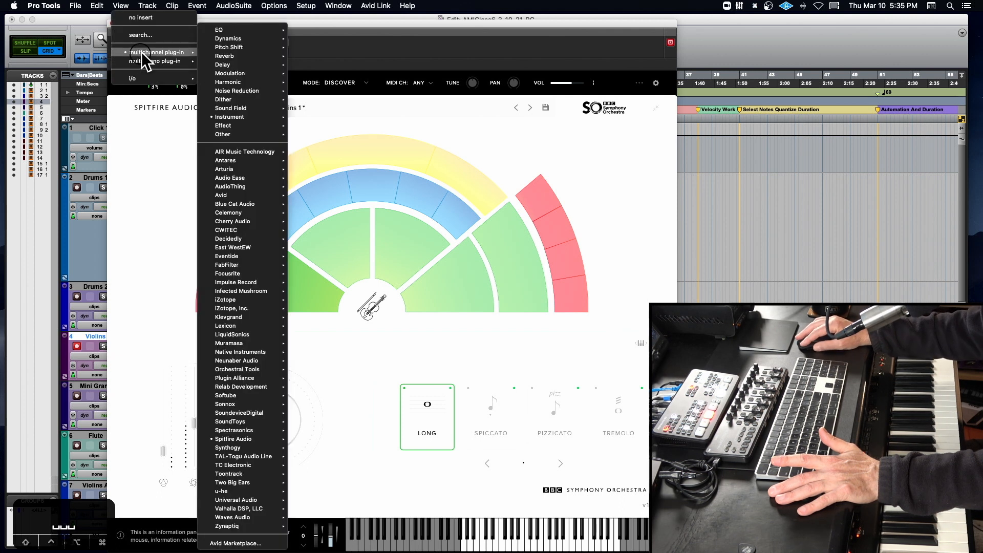
mouse_move(266, 117)
mouse_move(379, 549)
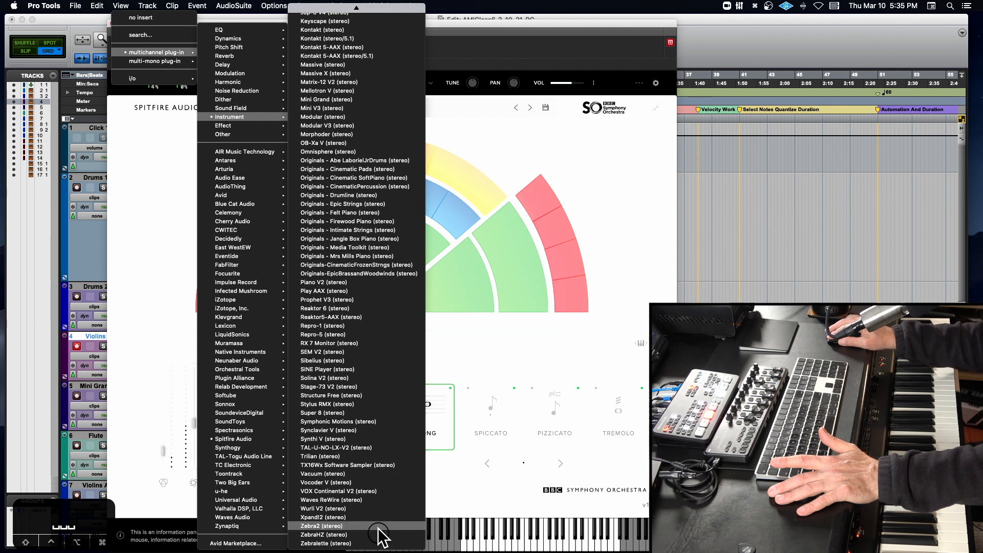
click(376, 518)
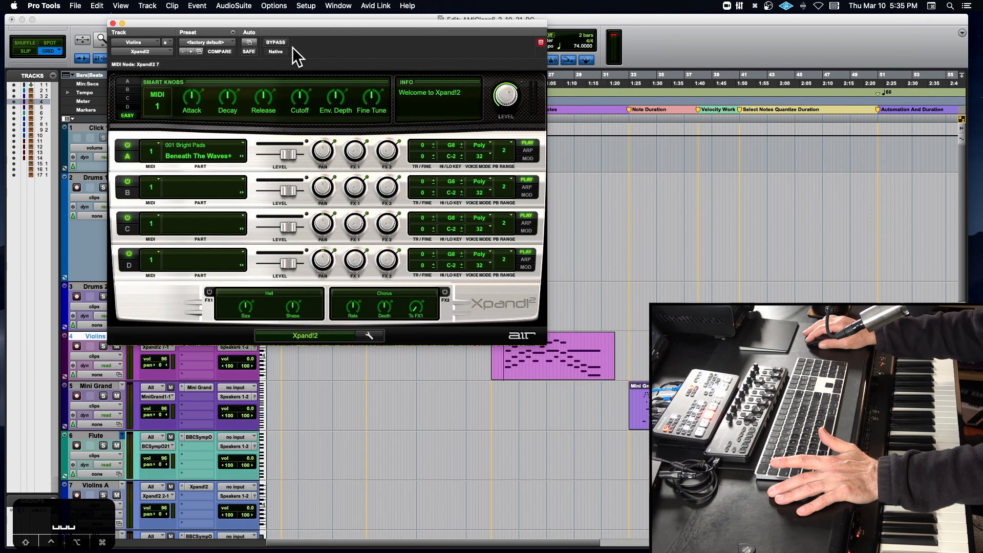
- Load the +02 Big Soft Strings preset from the 16 Strings category in the Violins track's Xpand!2
click(218, 41)
mouse_move(232, 11)
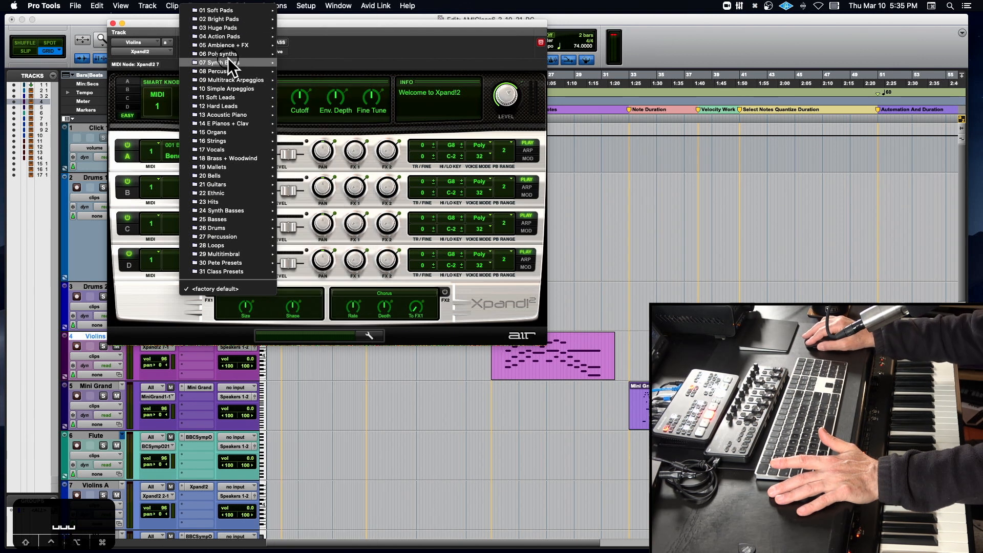
mouse_move(233, 140)
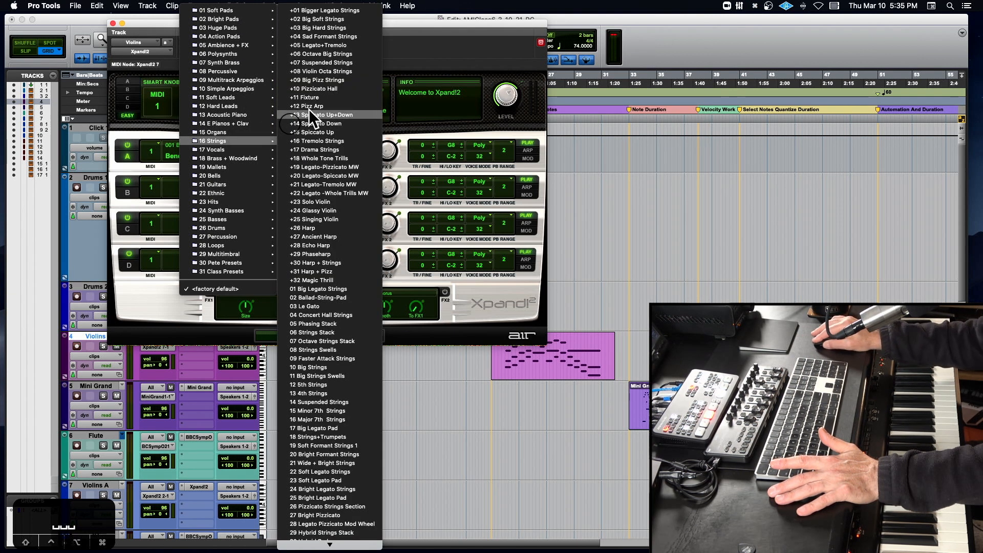
click(350, 18)
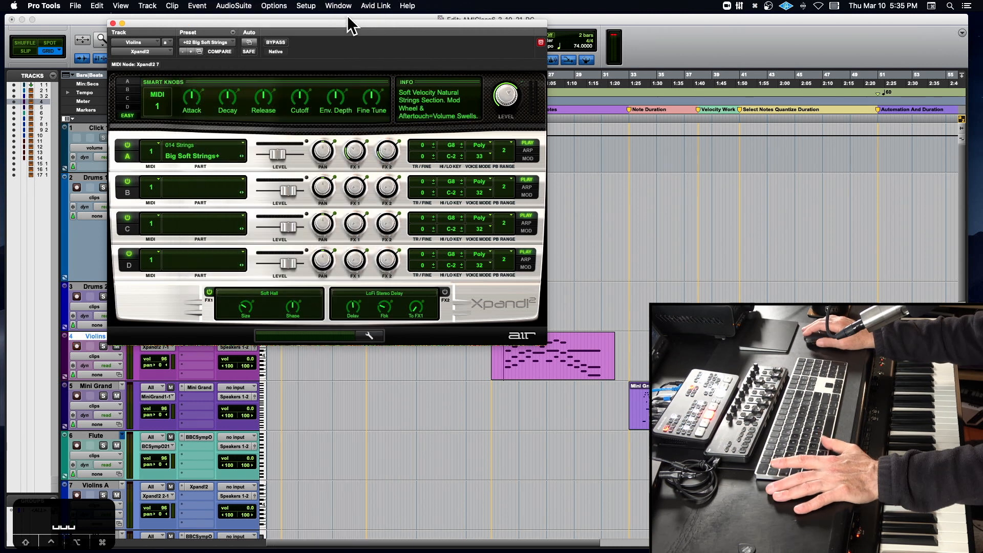
- Reopen the Violins-01 clip in the MIDI editor and audition its expression curve with Xpand!2, repositioning the plug-in window around playback
double_click(552, 365)
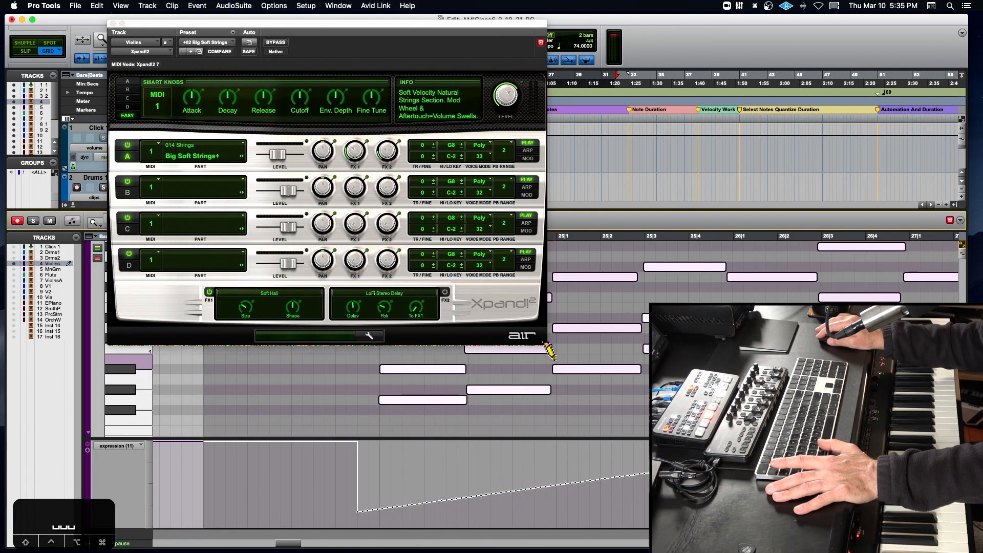
drag(159, 23, 33, 4)
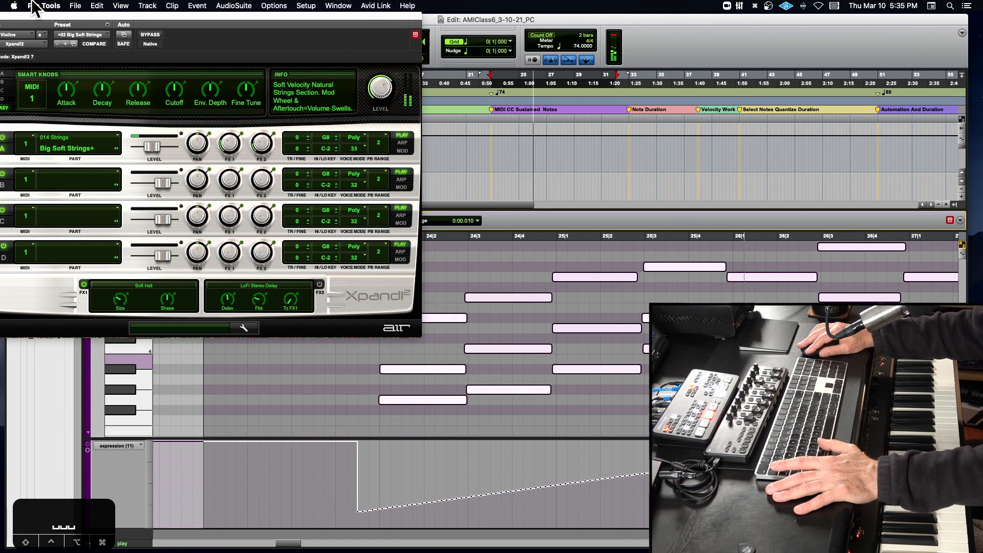
click(555, 215)
key(space)
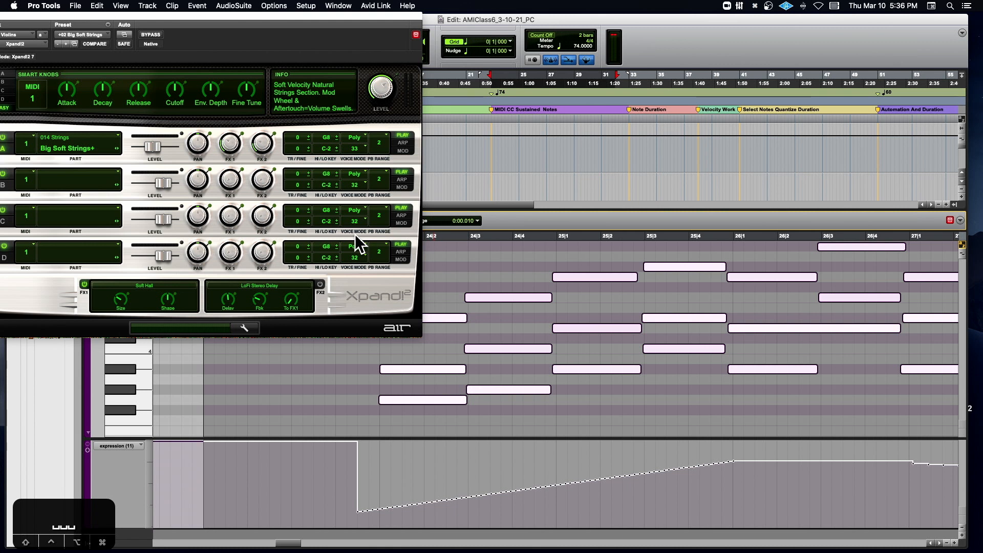
drag(259, 15, 486, 73)
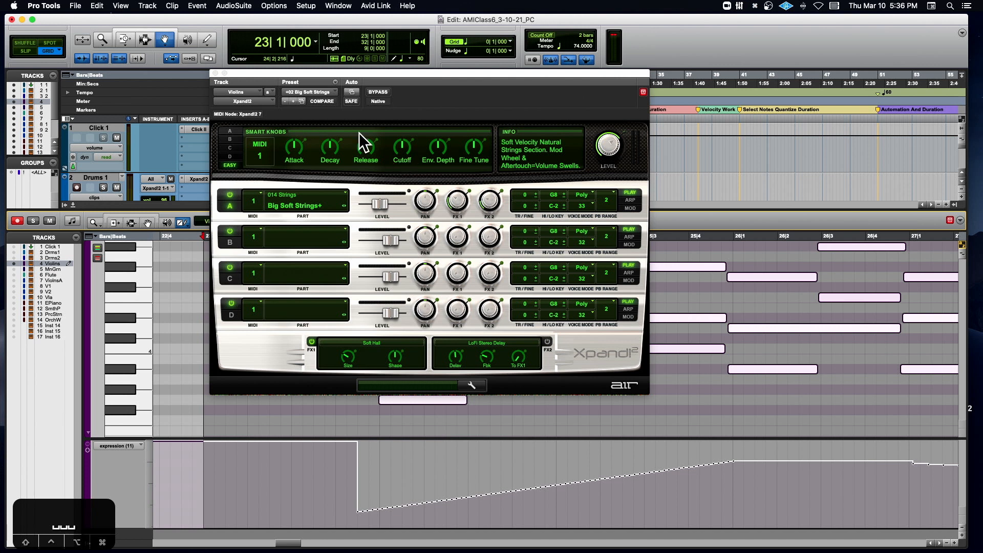
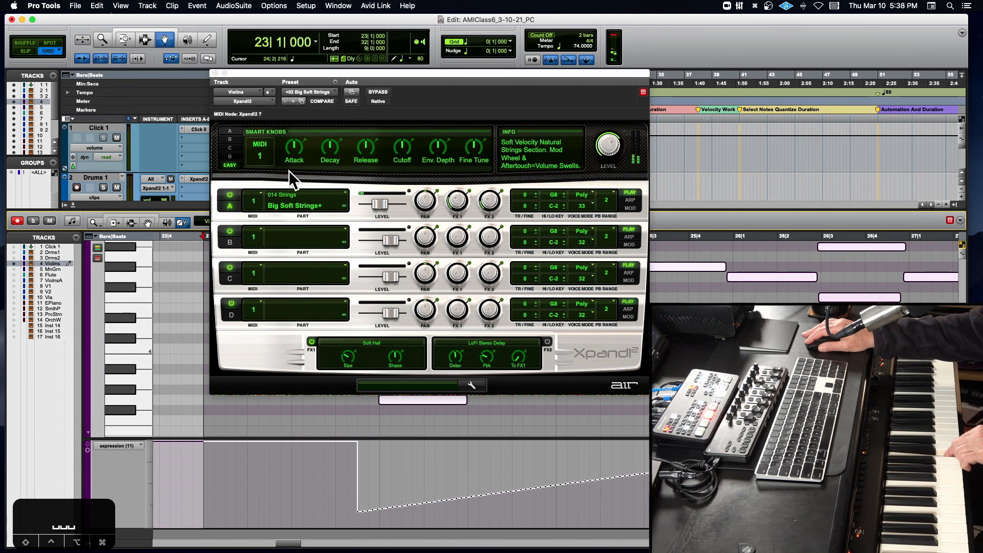
- Try Xpand!2's Release at its minimum, about +3 % and about +58 % while playing notes on the keyboard
drag(365, 138, 323, 205)
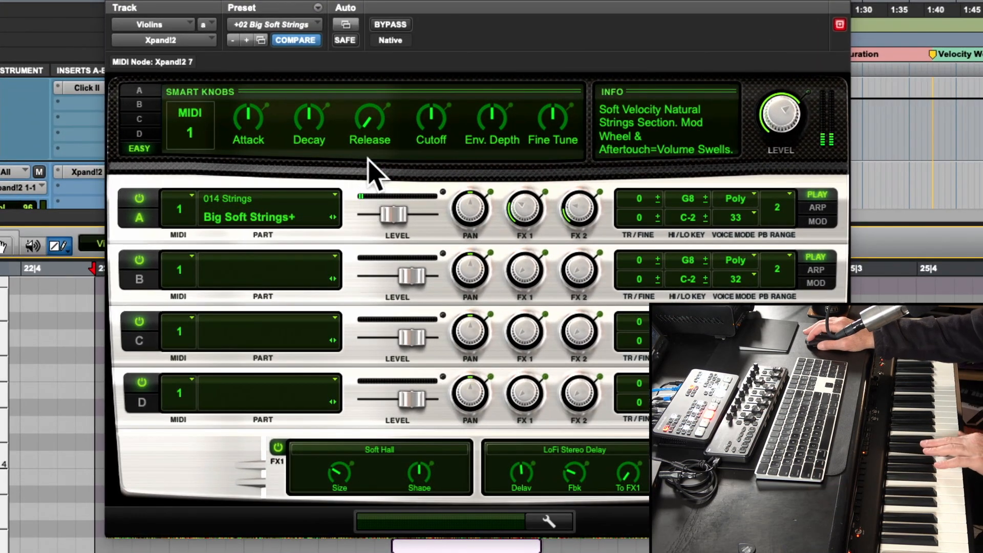
mouse_move(365, 129)
drag(363, 126, 413, 44)
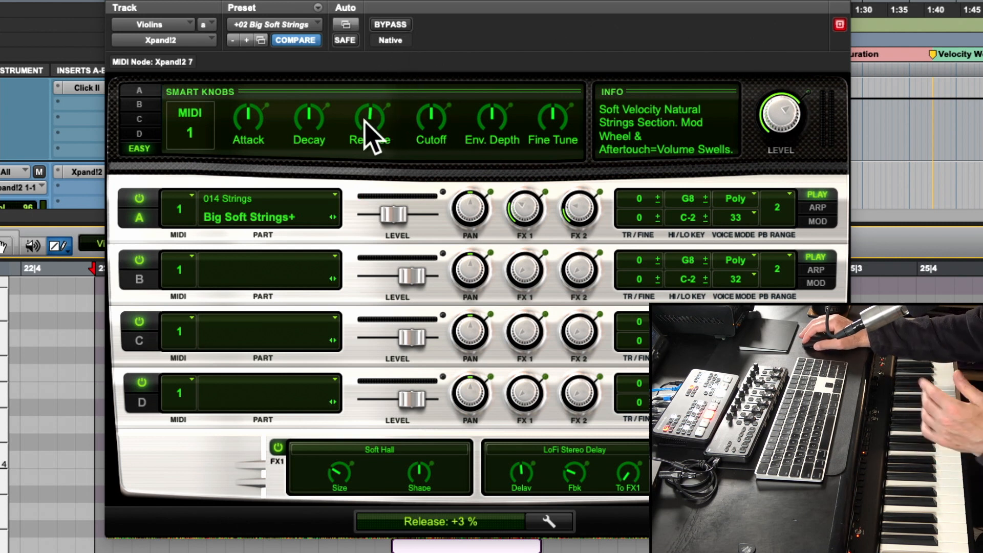
drag(364, 120, 375, 77)
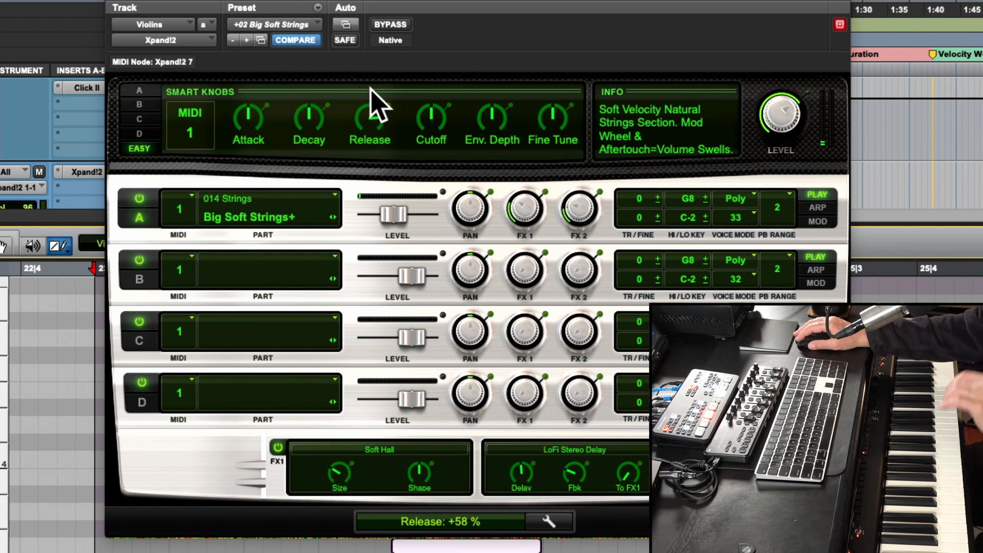
mouse_move(364, 119)
mouse_down()
mouse_move(358, 131)
mouse_move(361, 108)
mouse_up()
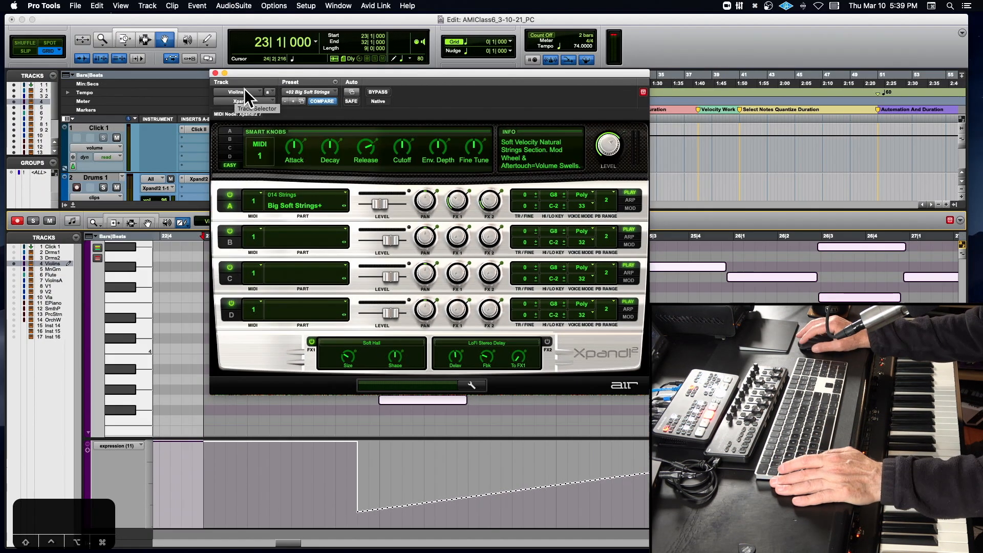
- Close the Xpand!2 window and audition the Violins part from just before bar 24 into bar 26
click(215, 73)
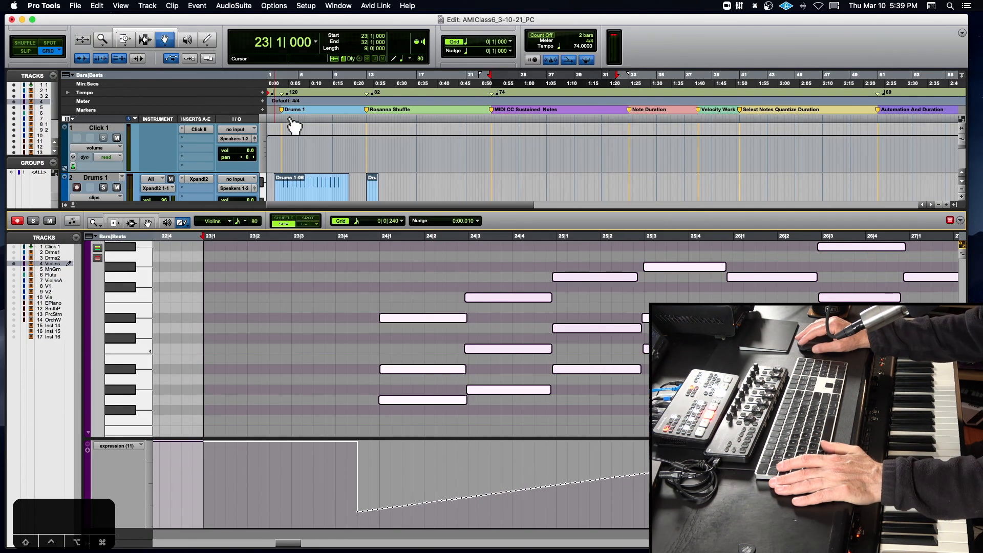
click(369, 241)
key(space)
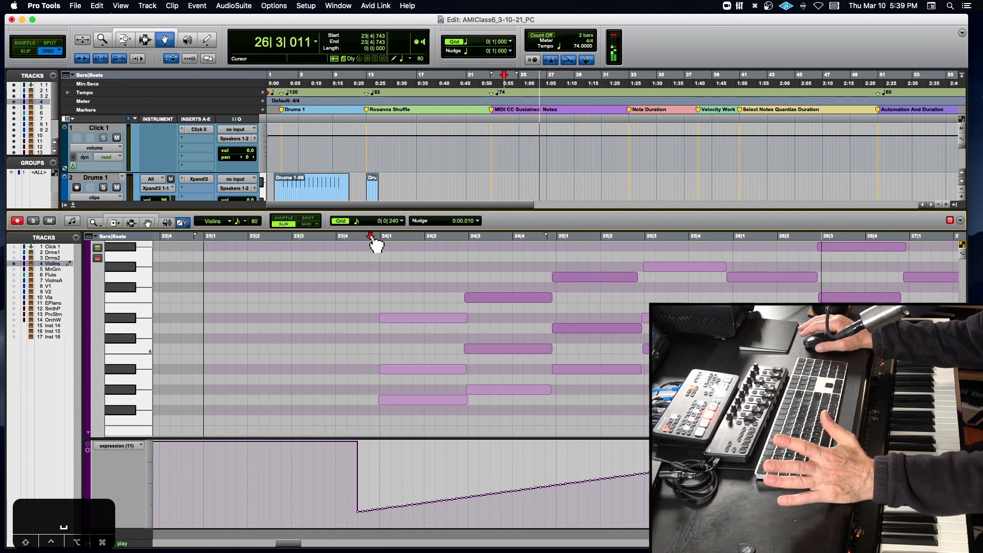
key(space)
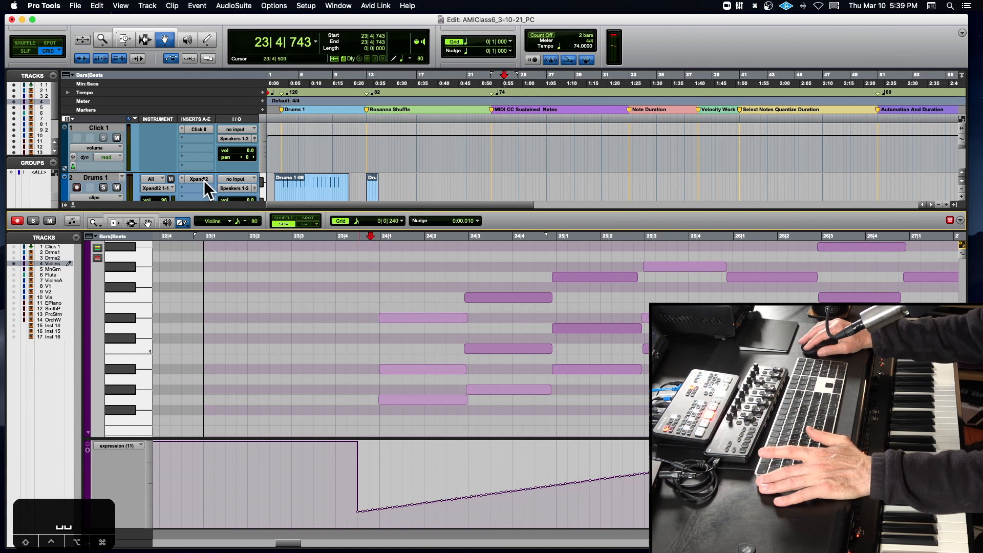
- Reopen the Violins track's Xpand!2, set Release to about -2 % and audition the part from just before bar 24
click(202, 179)
click(215, 73)
scroll(160, 168, down, 2)
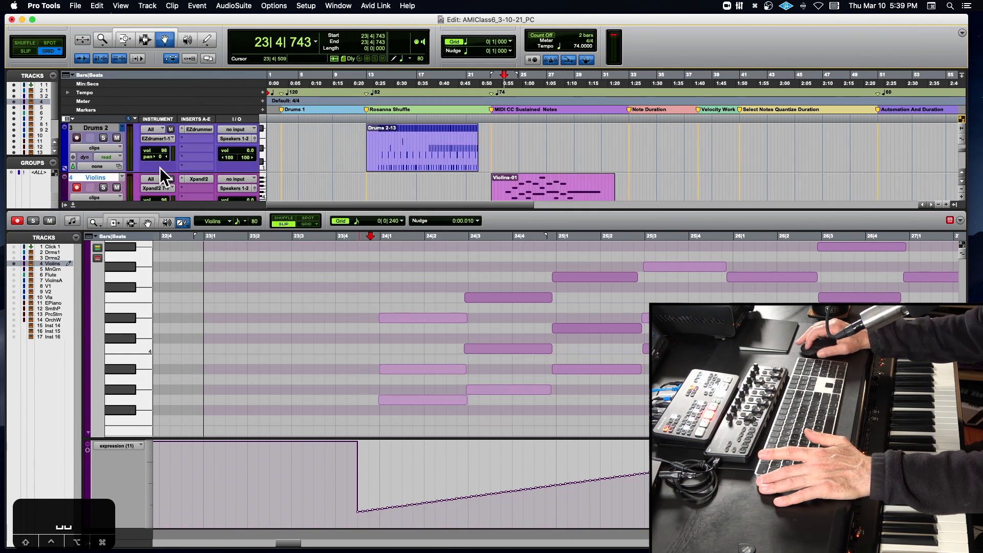
click(199, 179)
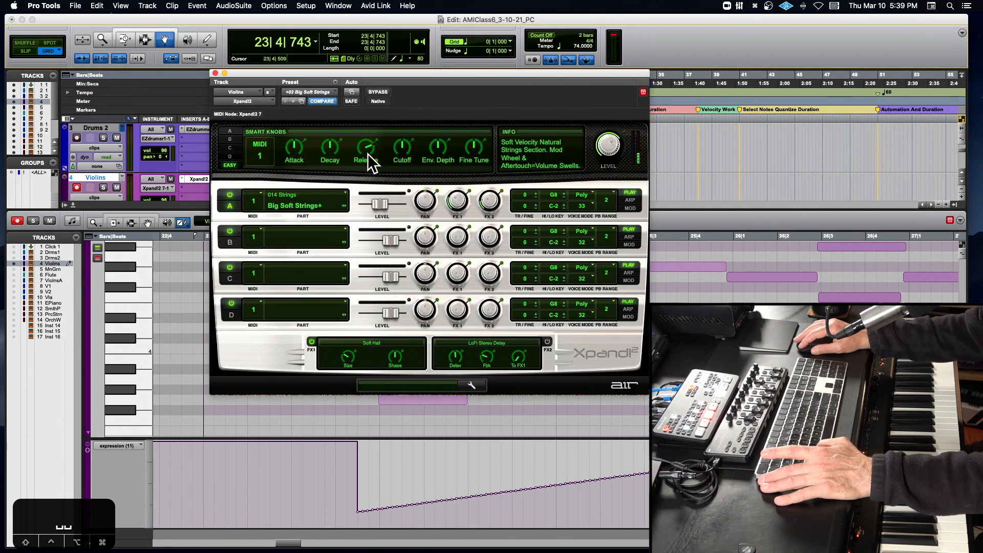
drag(357, 152, 355, 161)
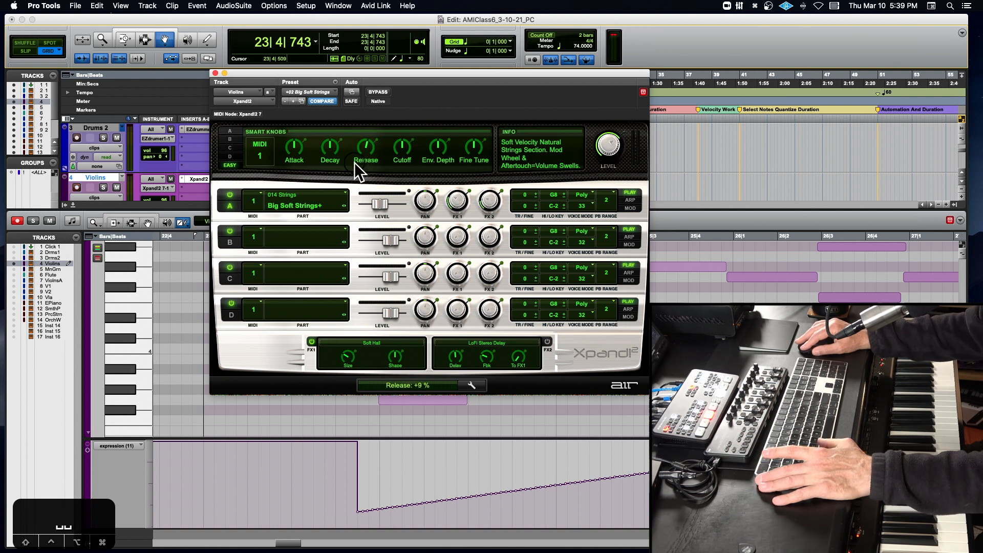
key(space)
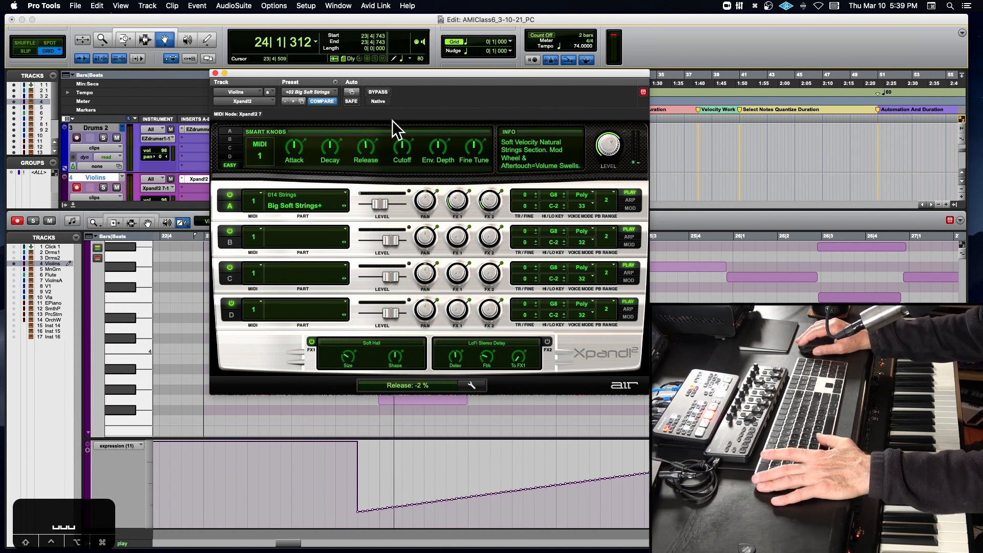
drag(435, 71, 195, 65)
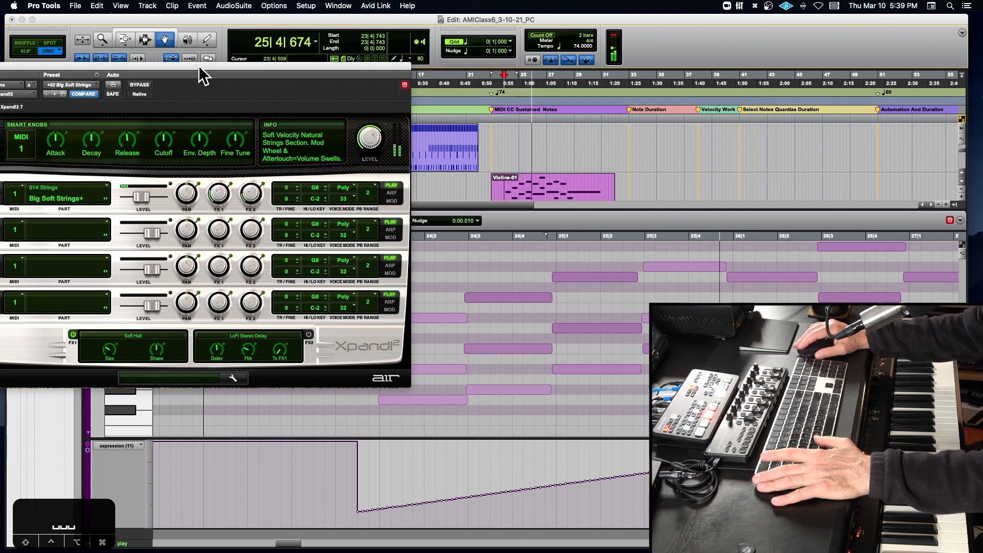
key(space)
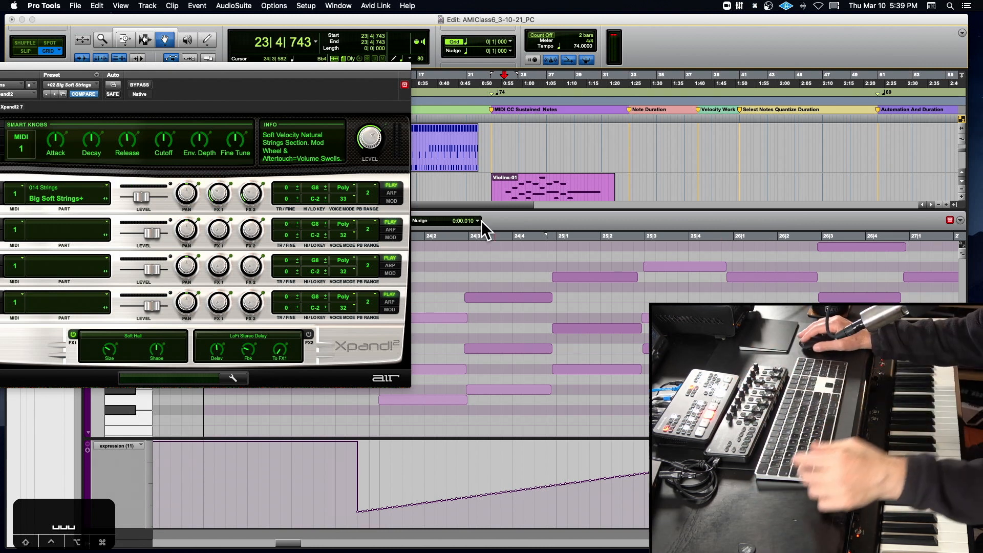
- Set Xpand!2's Release to +61 % and audition the Violins part from just before bar 24
mouse_move(123, 141)
drag(119, 138, 134, 116)
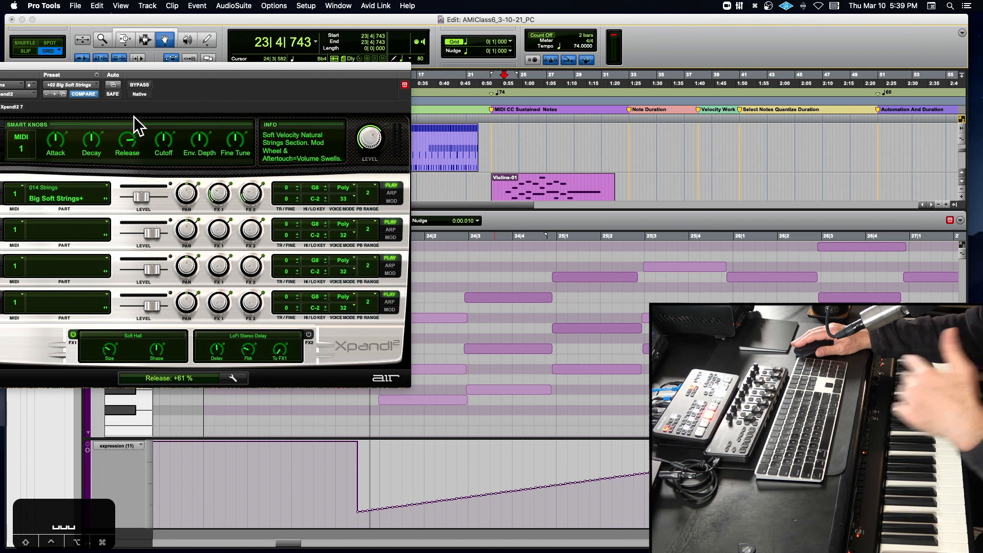
key(space)
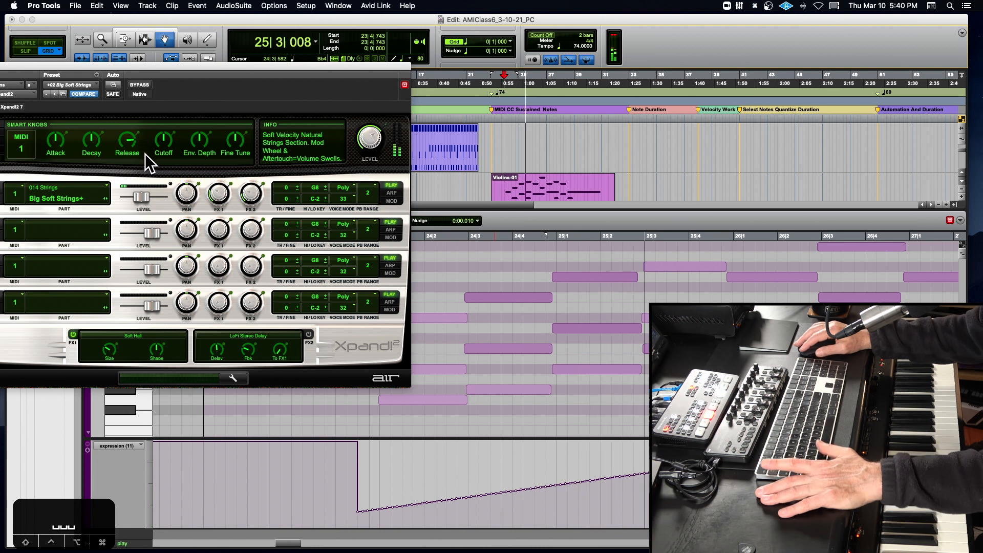
key(space)
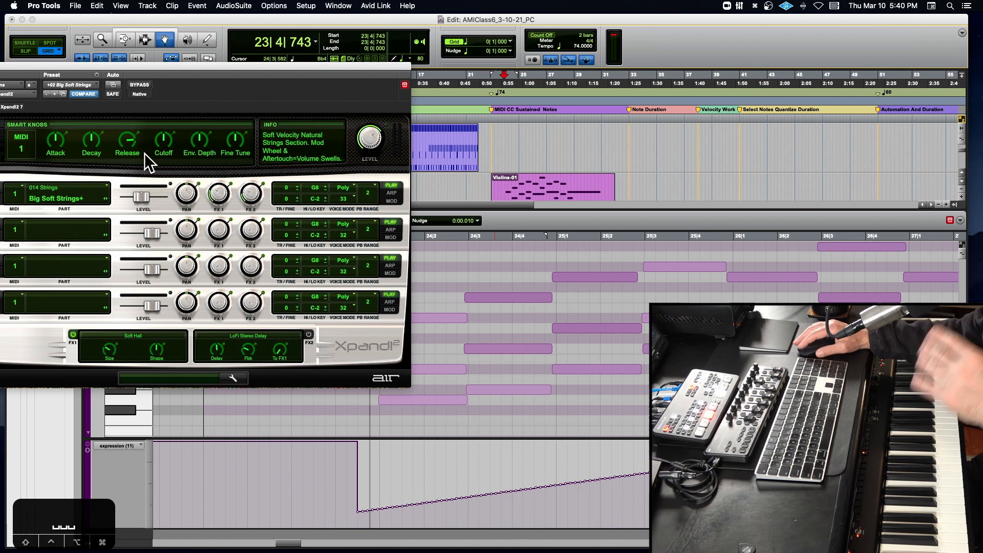
- Set Xpand!2's Release to +38 % and audition the Violins part again
drag(123, 136, 118, 147)
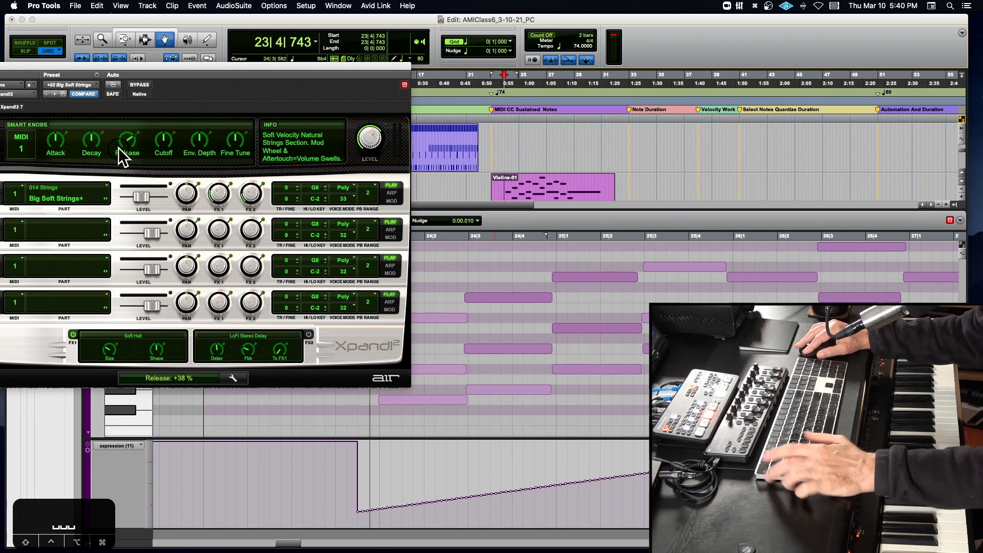
key(space)
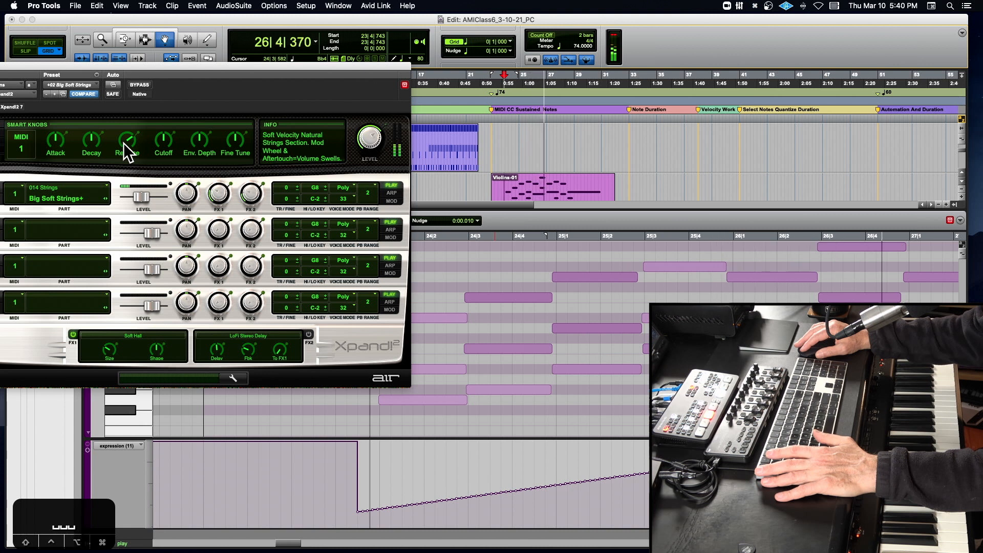
key(space)
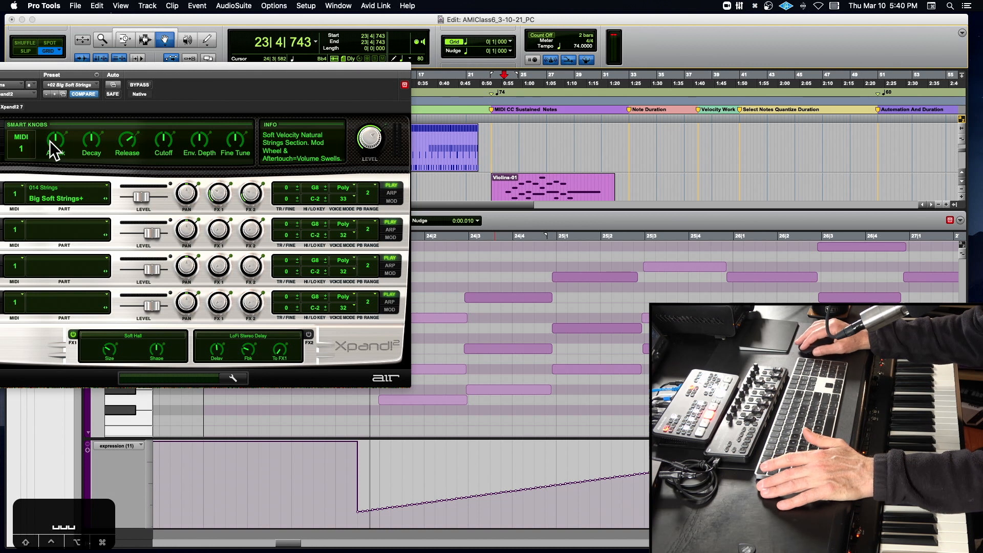
- Set both the Attack and the Release of Xpand!2 to -100 % to hear an abrupt start and end
mouse_move(53, 139)
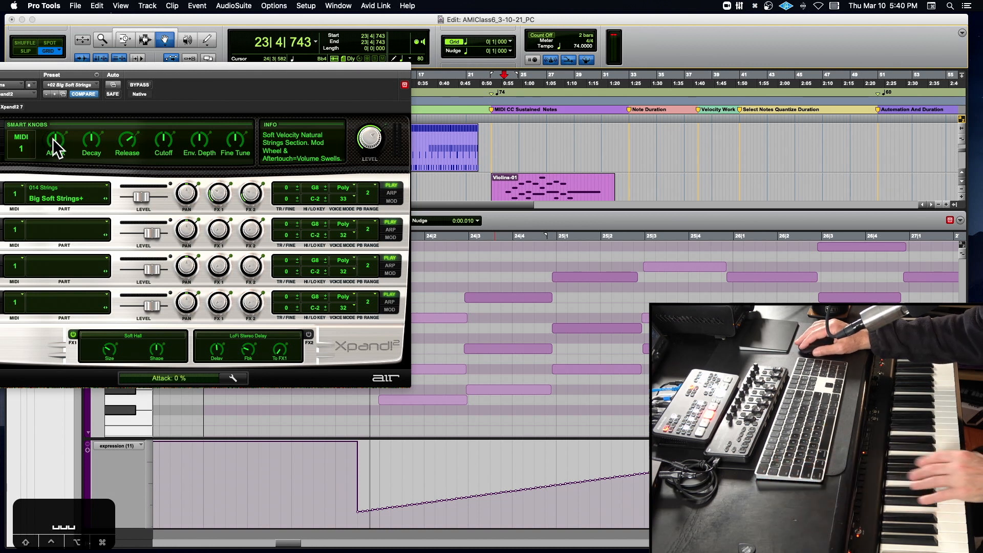
drag(53, 139, 54, 224)
drag(122, 63, 338, 67)
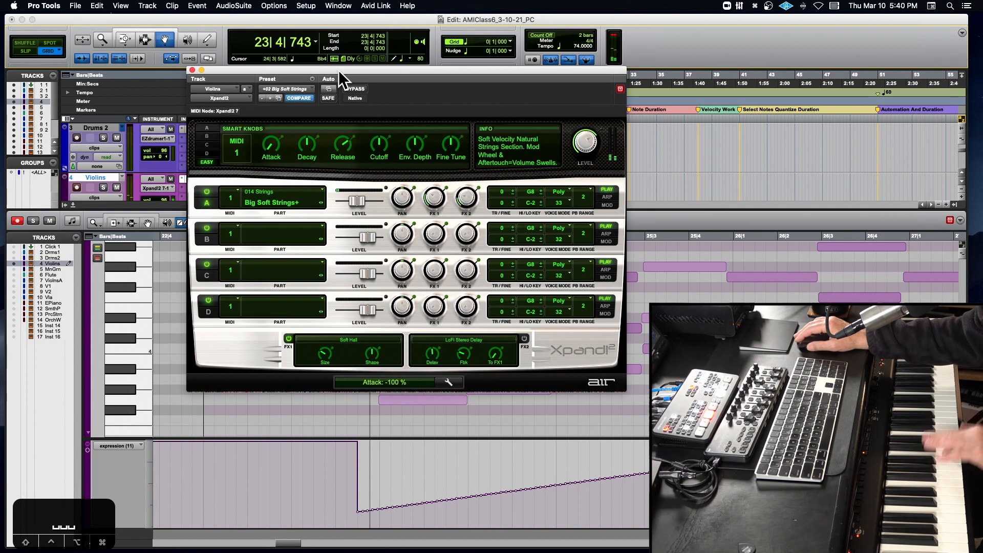
drag(344, 147, 297, 235)
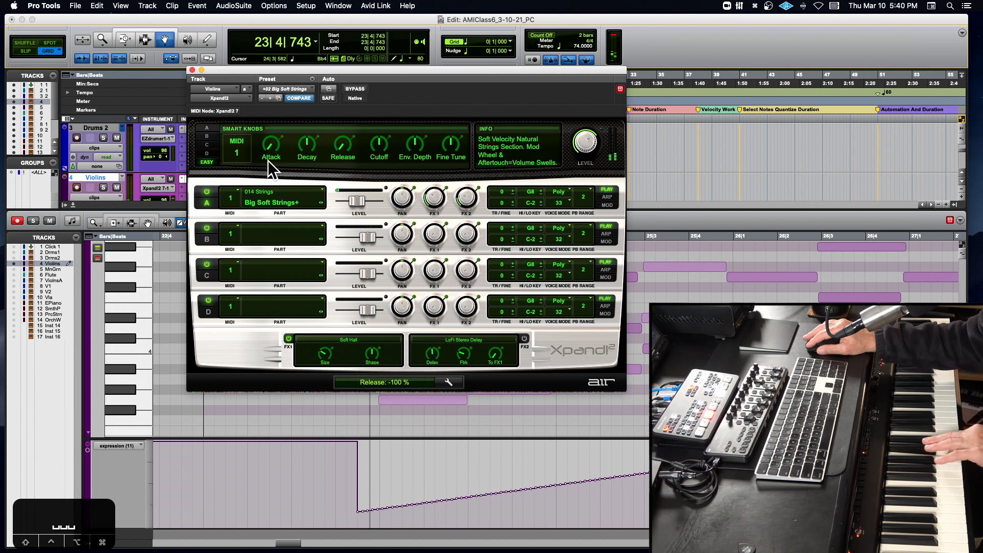
- Compare slower Attack settings of +48 % and +93 % in Xpand!2 and settle on +61 %
drag(270, 147, 284, 103)
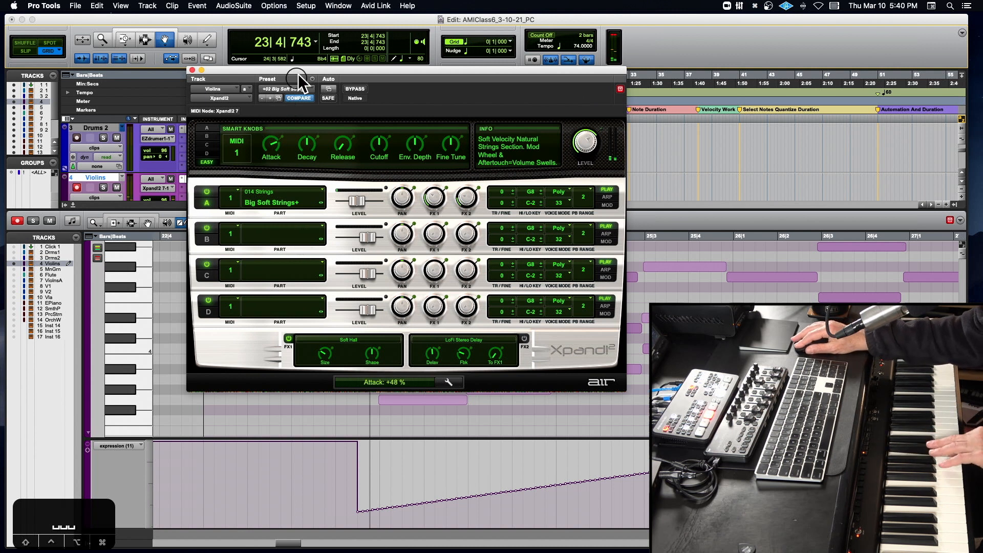
drag(305, 59, 308, 54)
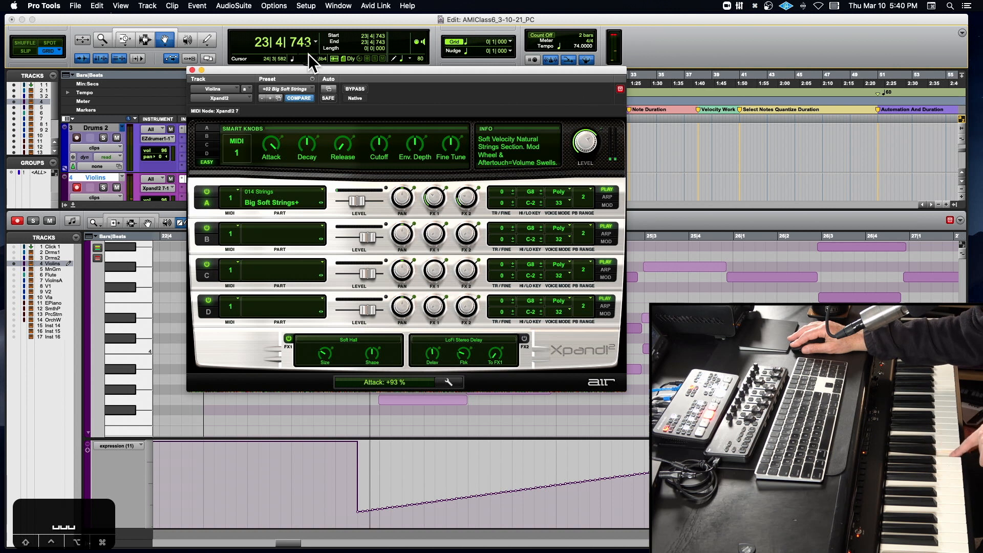
mouse_move(308, 53)
mouse_down()
mouse_move(302, 69)
mouse_move(313, 50)
mouse_up()
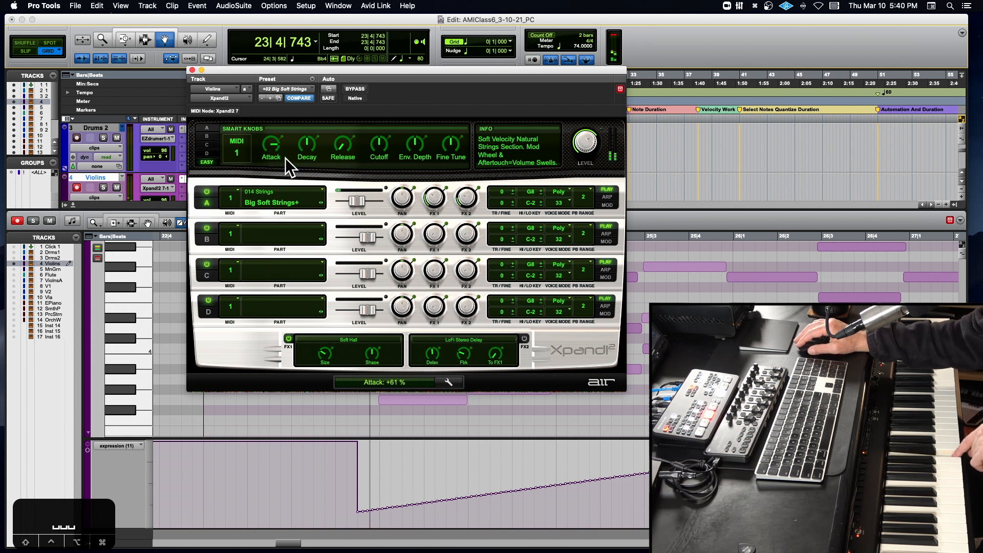
- Set Xpand!2's Release to +33 %, raise it slightly further, and close the plug-in window
drag(335, 145, 386, 83)
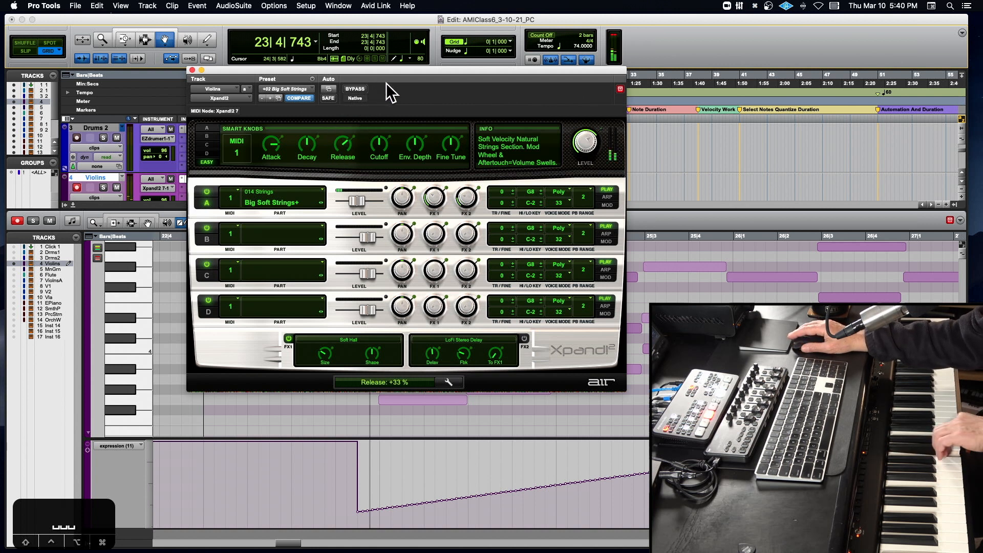
drag(337, 138, 338, 131)
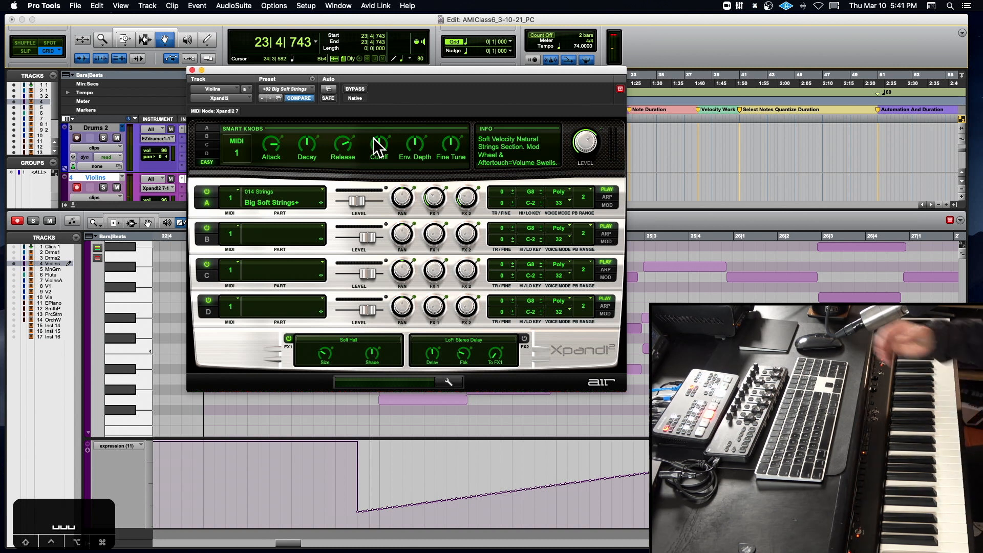
click(192, 70)
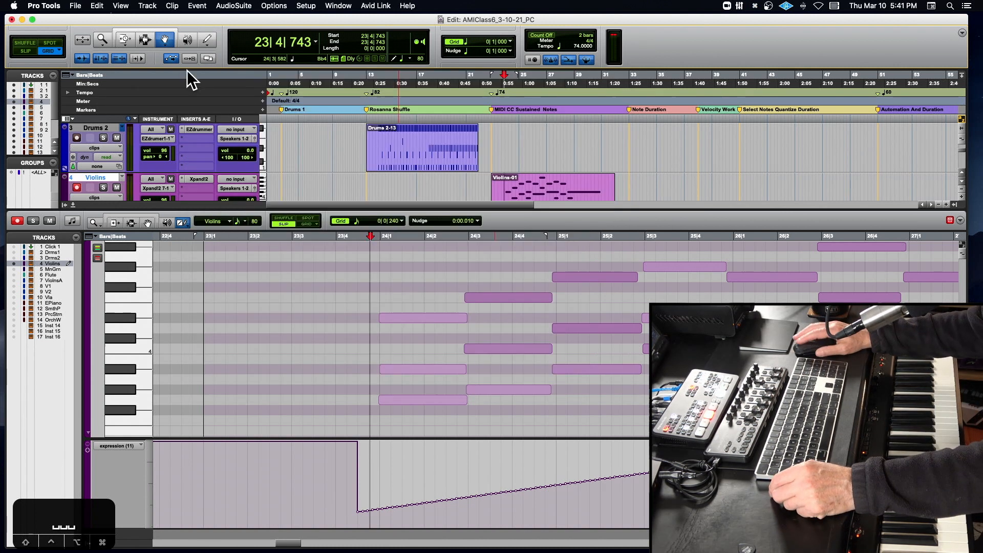
- Play the Violins part from just before bar 24 past bar 30, then close the docked MIDI editor and stop playback
click(353, 241)
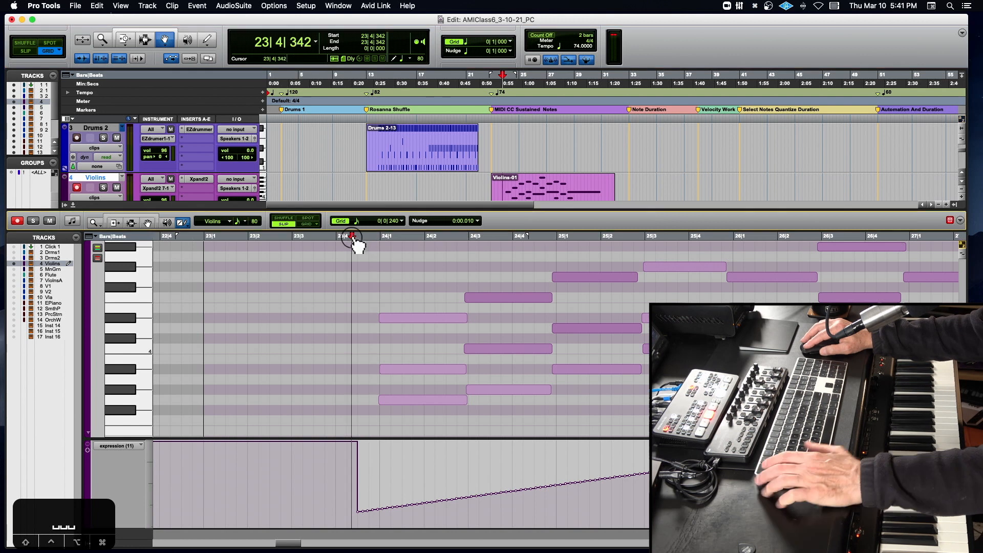
key(space)
key(r)
key(r)
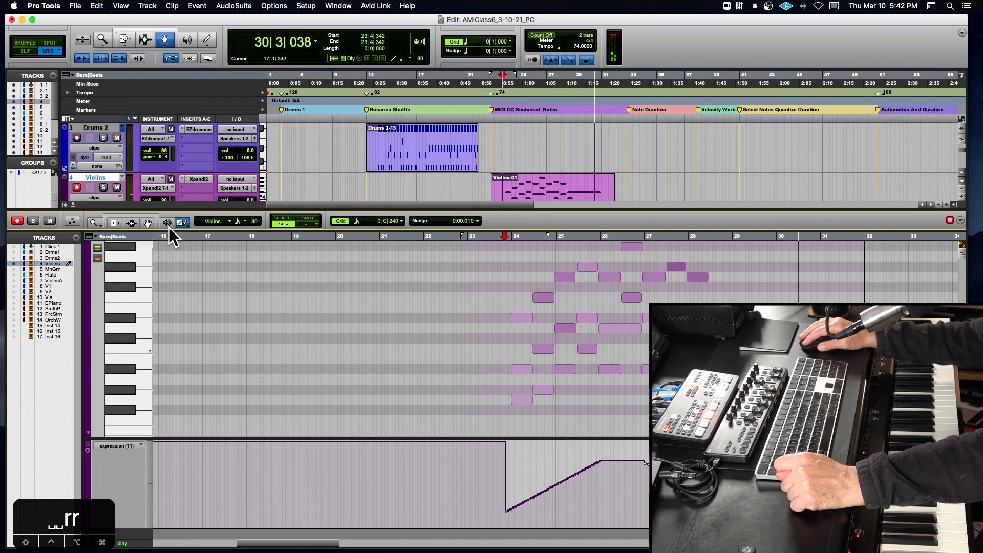
click(72, 204)
key(space)
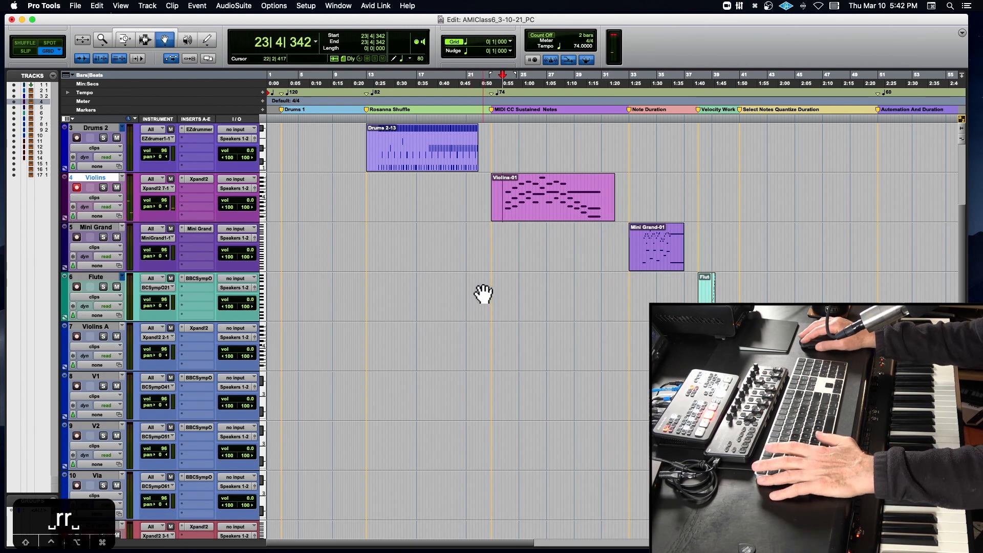
- Open the Mini Grand-01 clip in the MIDI editor and place the playback start just before bar 34
click(668, 248)
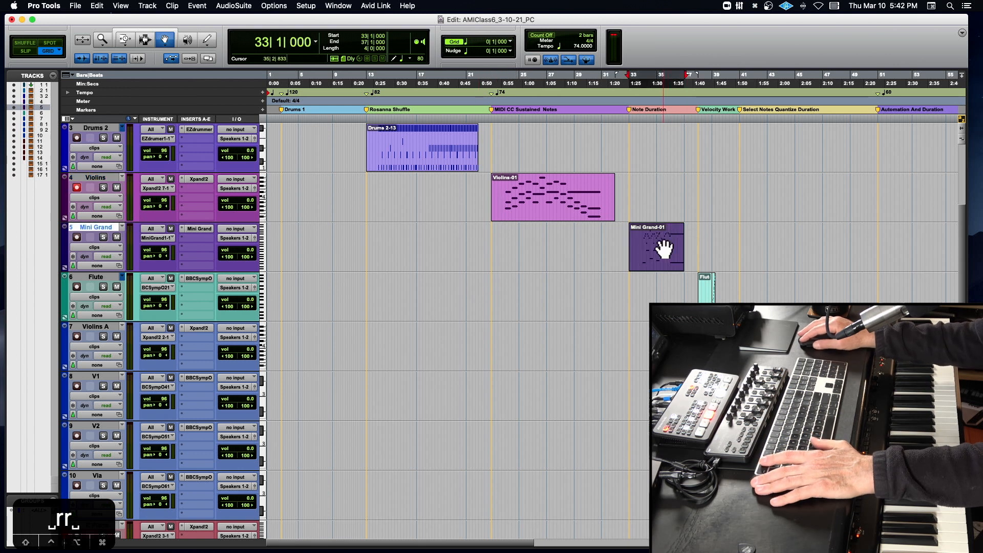
double_click(663, 249)
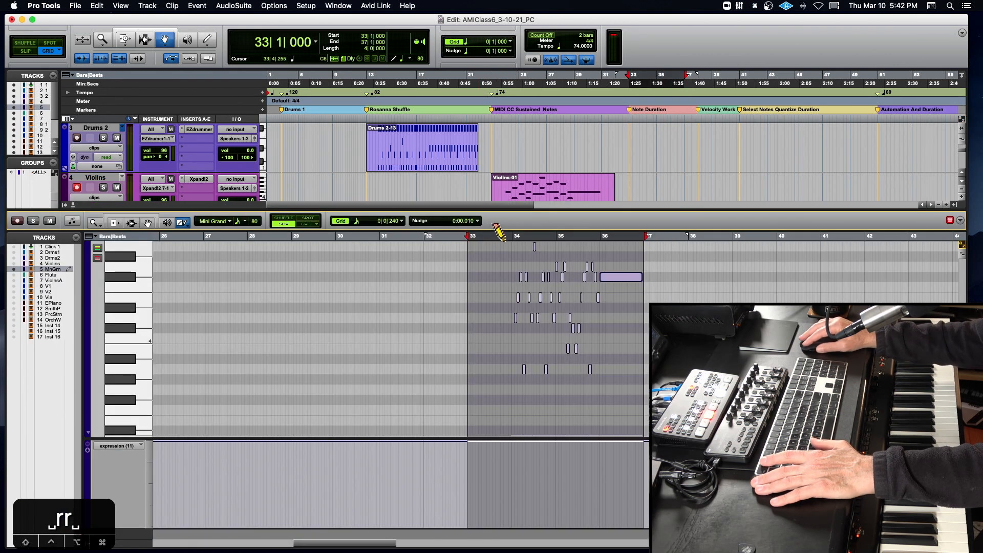
click(504, 239)
key(t)
key(t)
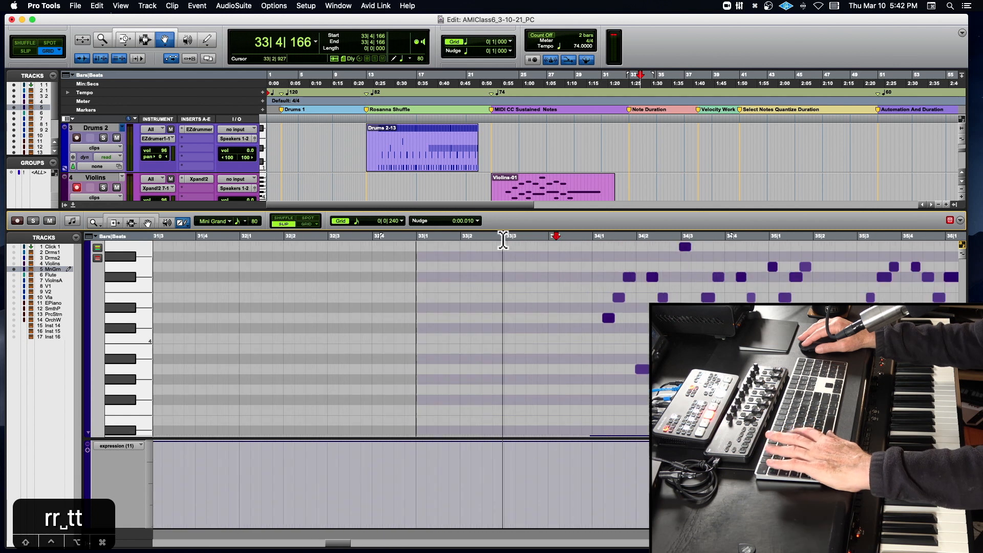
scroll(556, 235, up, 3)
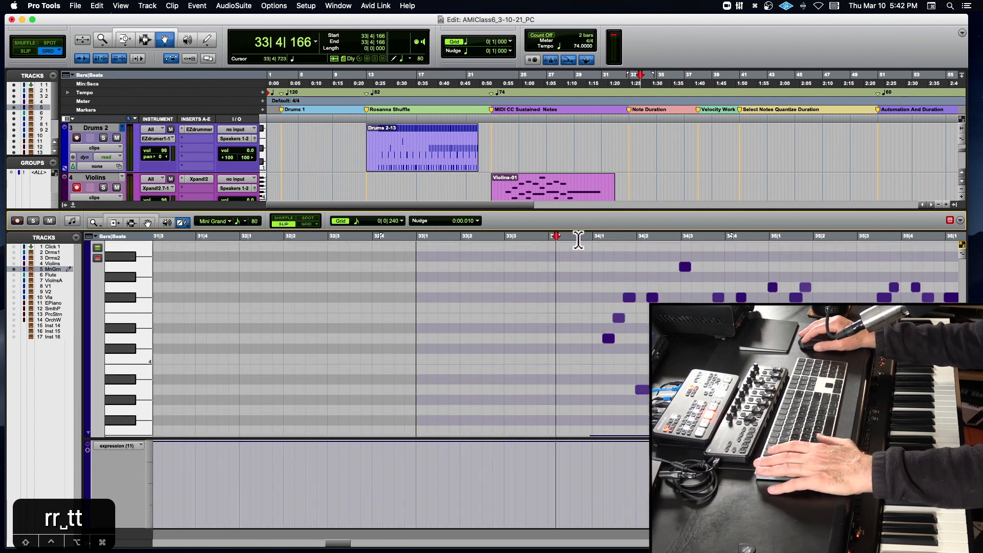
- Hide the expression controller lane below the Mini Grand notes
click(88, 432)
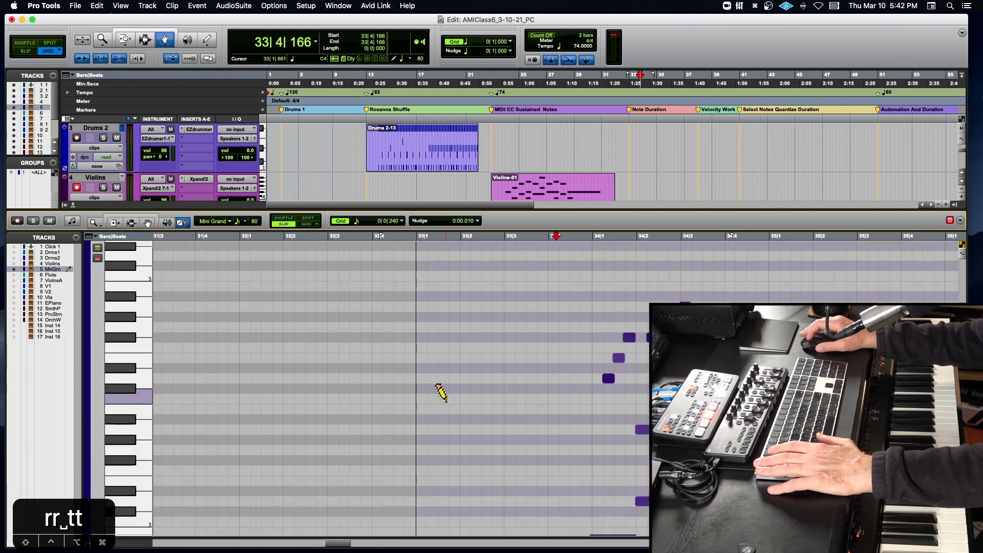
scroll(441, 392, down, 5)
scroll(441, 391, up, 3)
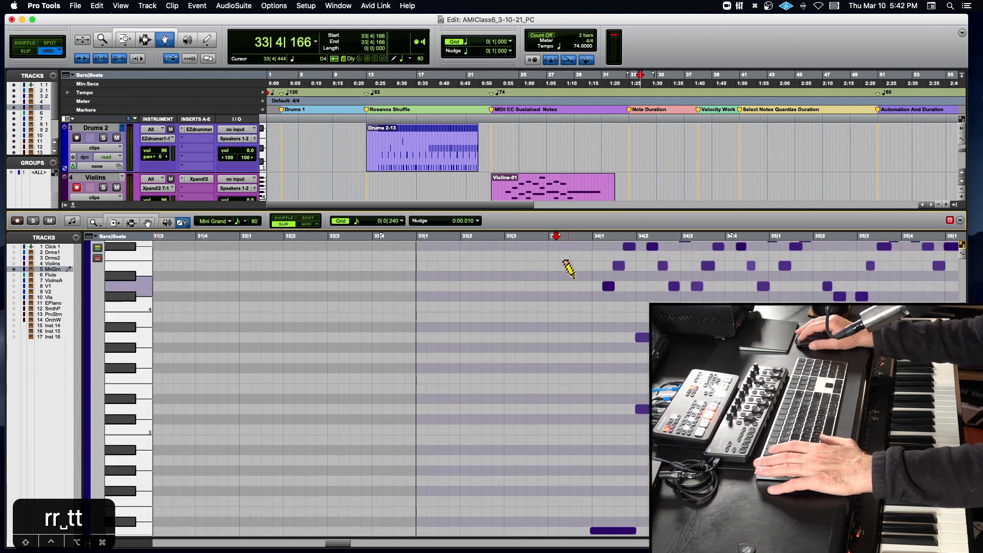
- Play the Mini Grand part from 33|4|700 into bar 35, then stop playback
click(581, 241)
key(space)
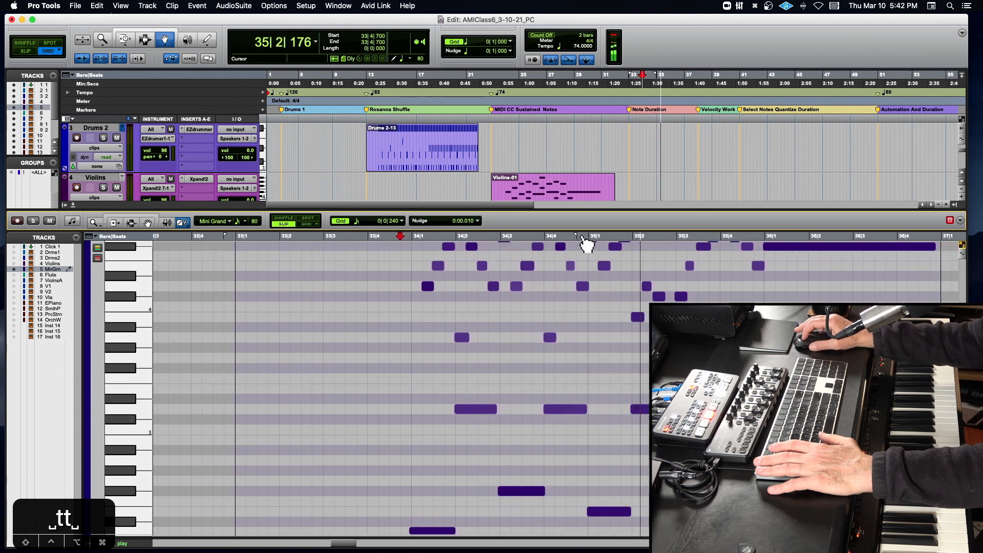
scroll(630, 301, up, 4)
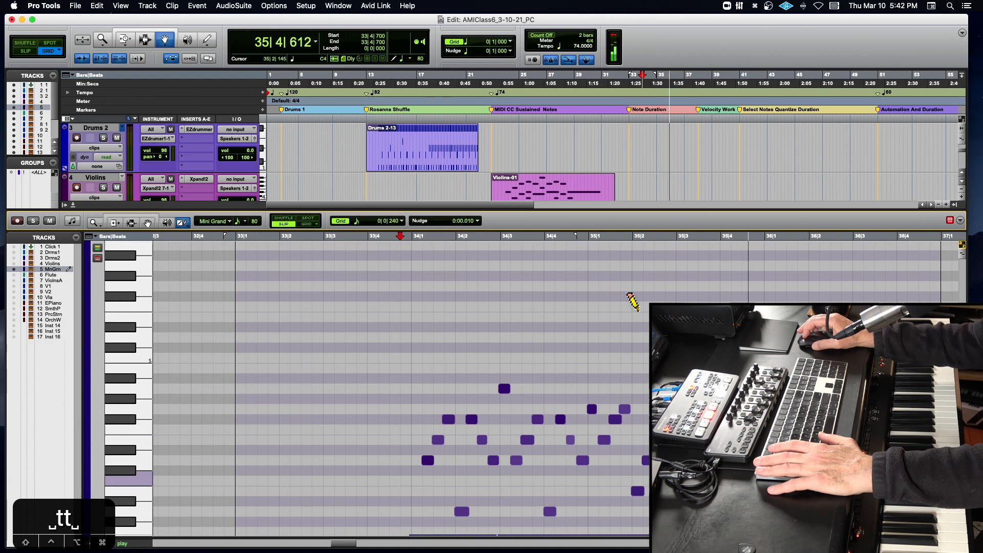
key(space)
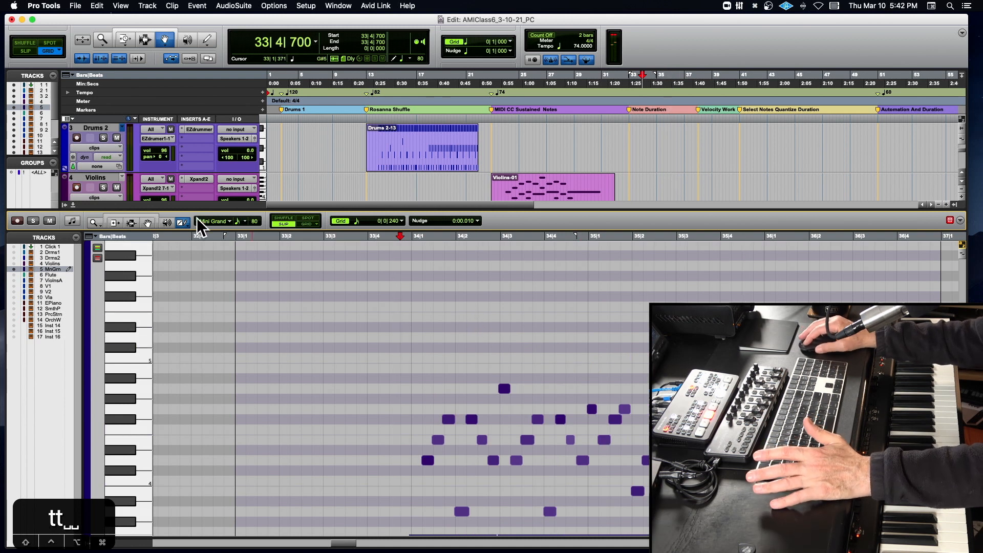
- Use the Grabber tool to select the upper-register notes from bar 34 onward, leaving out the long lower notes
click(132, 223)
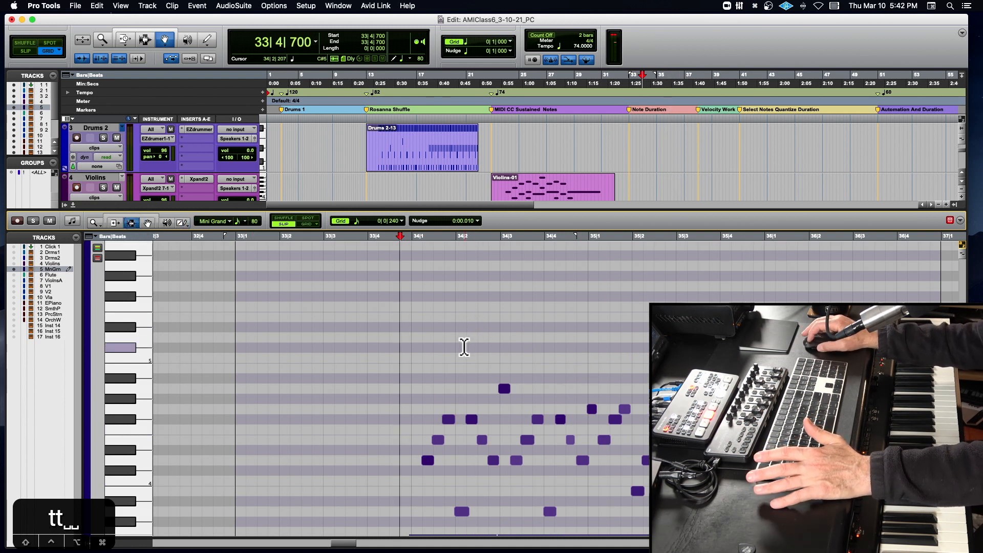
scroll(465, 337, down, 4)
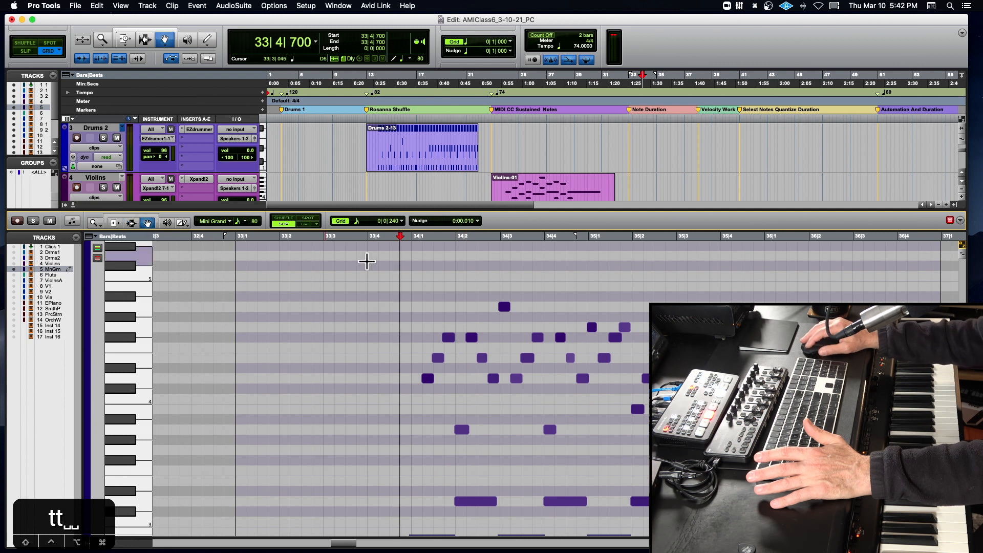
click(406, 246)
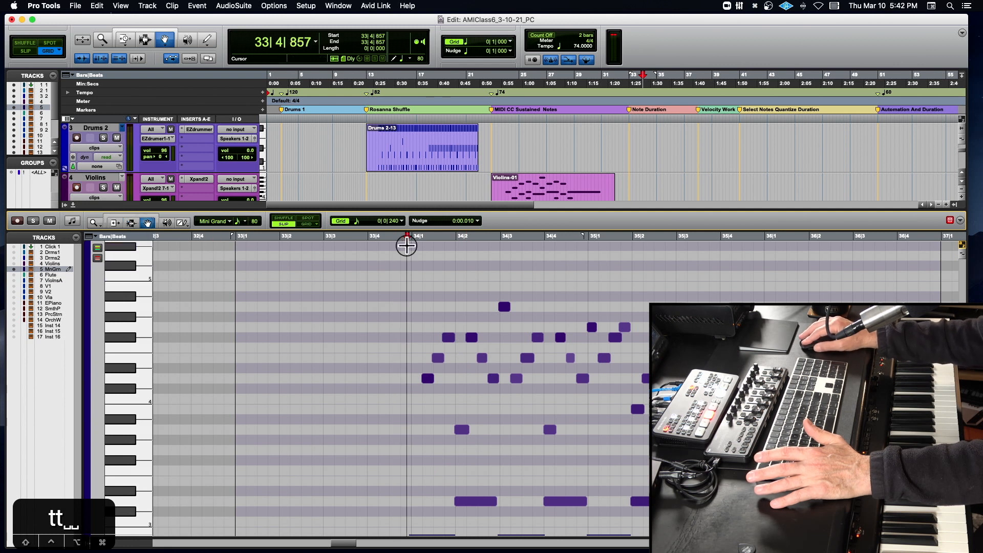
drag(406, 246, 782, 446)
click(443, 416)
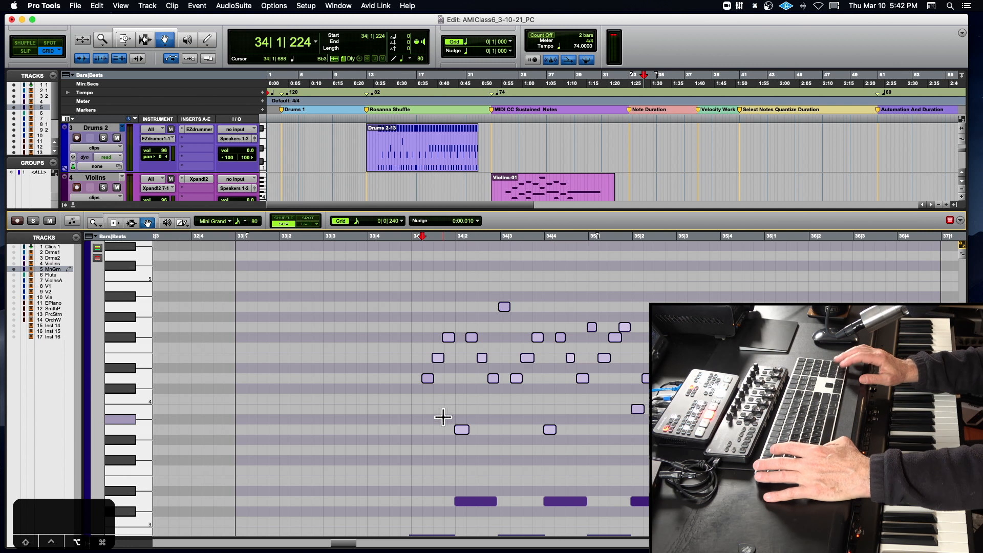
- Open Event Operations, switch it to Change Duration, and move its window clear of the selected notes
key(alt+0)
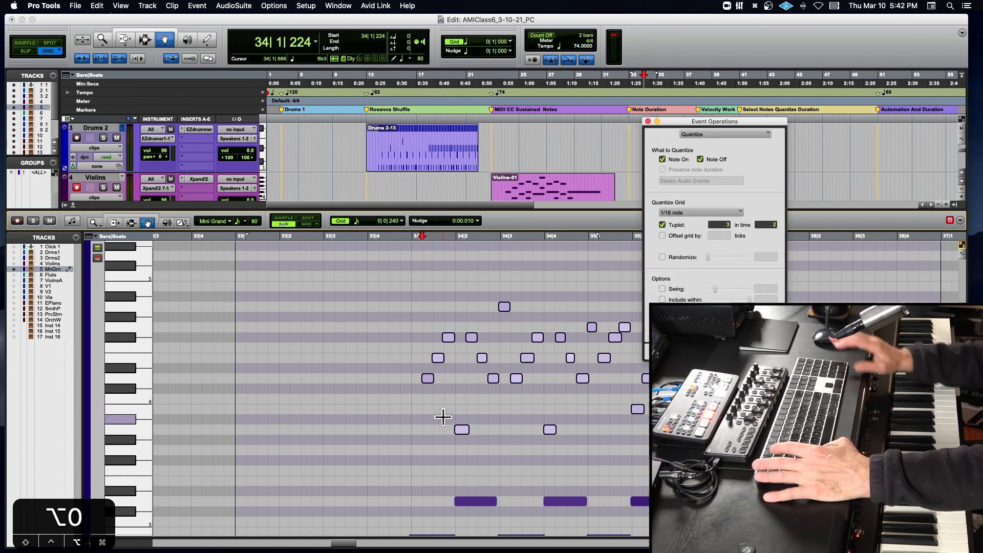
click(712, 130)
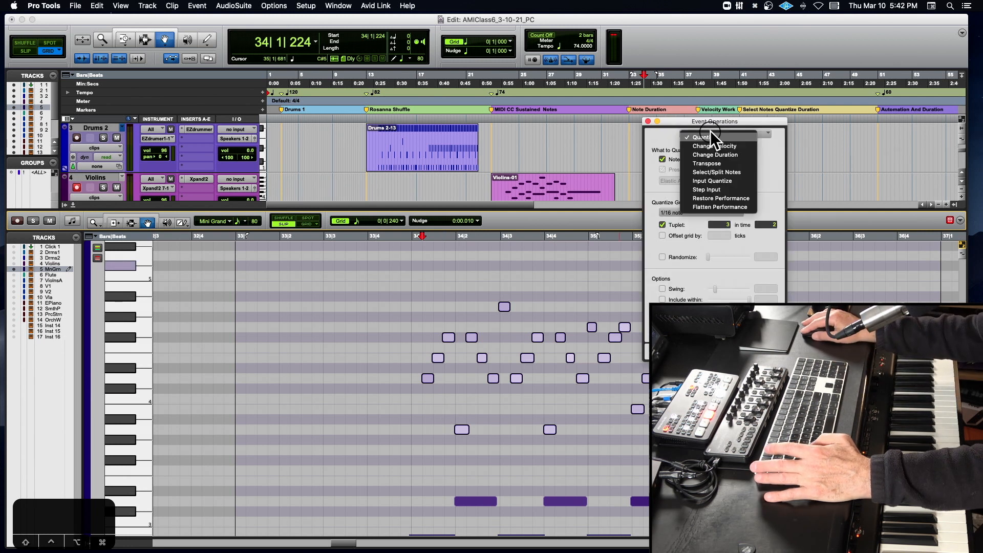
click(726, 153)
drag(684, 119, 124, 208)
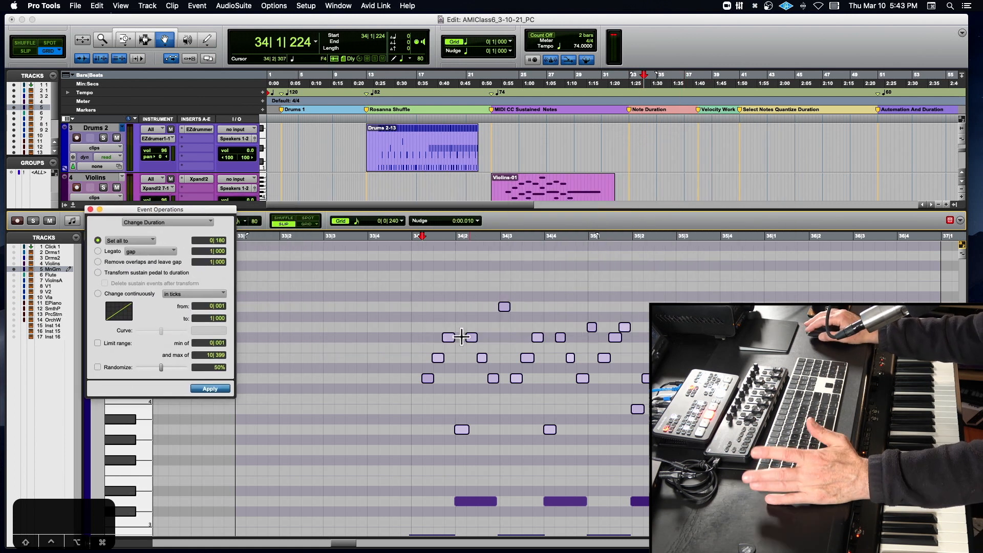
- Set all selected notes to a duration of 0|120, apply the change, and play the passage to hear it
click(216, 241)
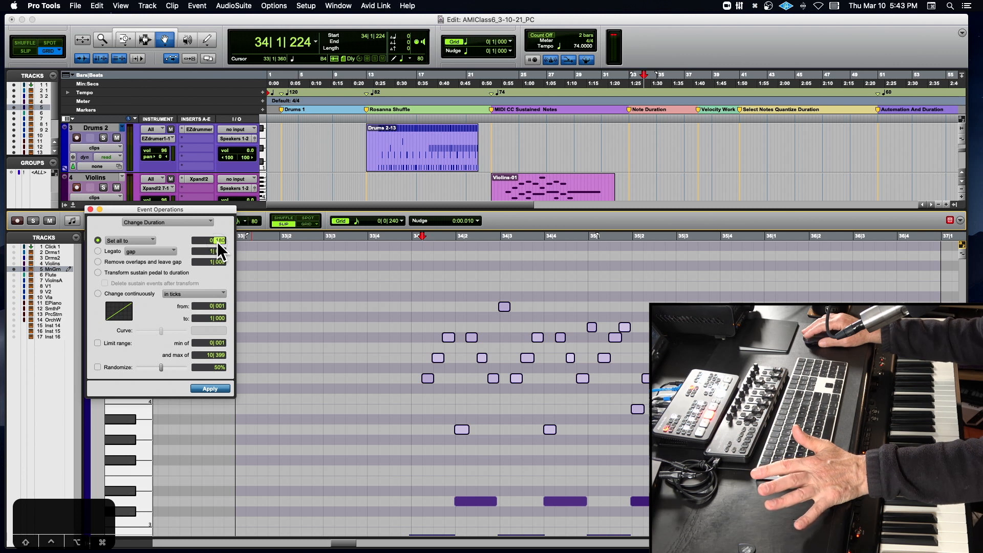
text(120)
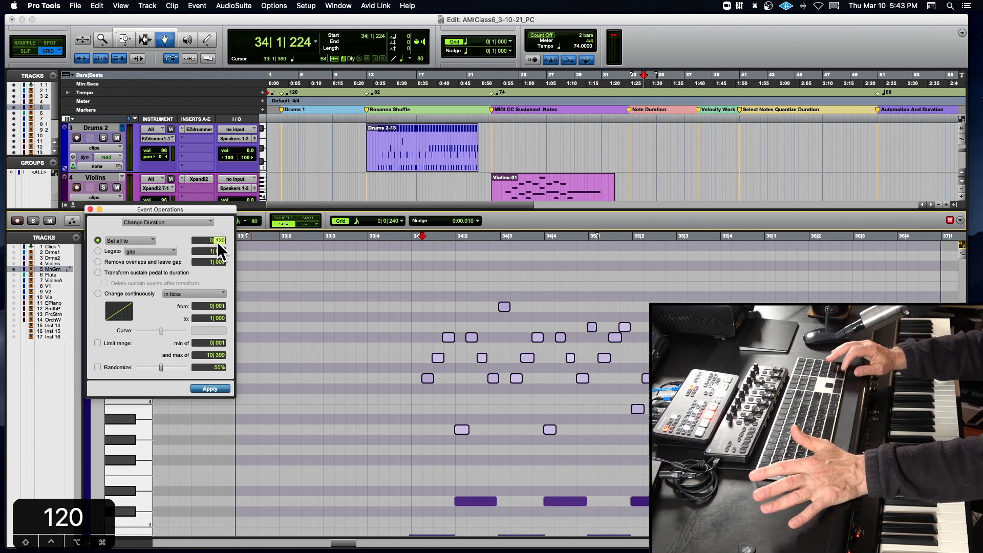
key(Return)
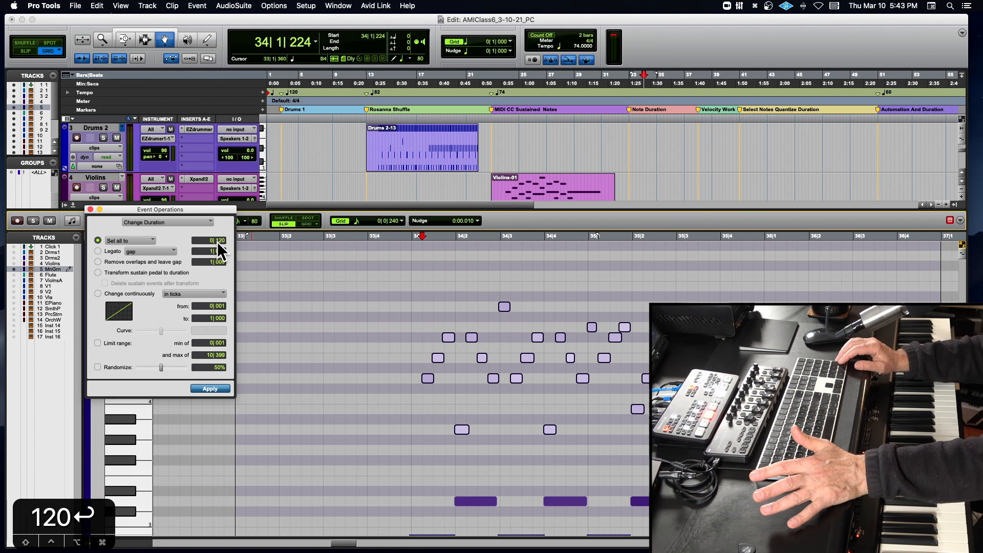
key(Return)
key(space)
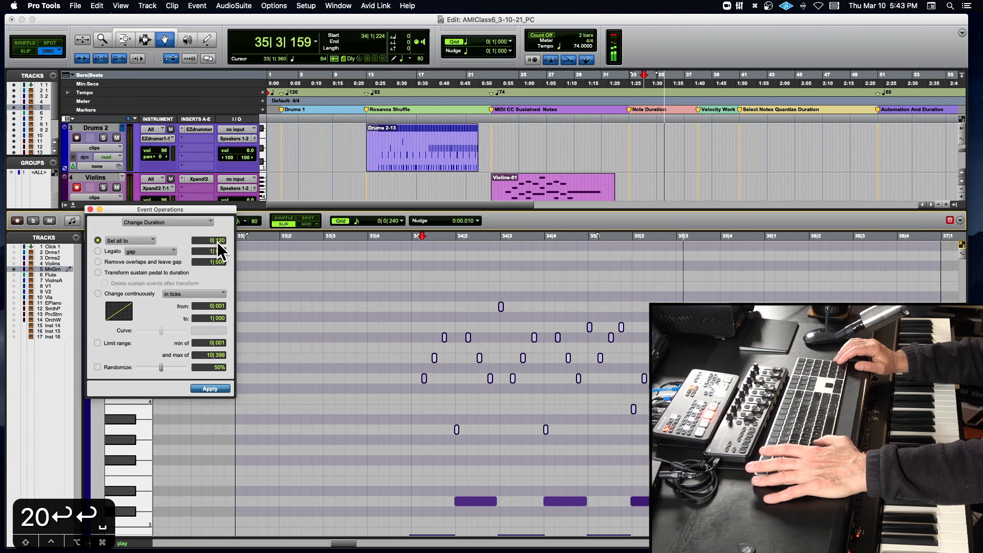
key(space)
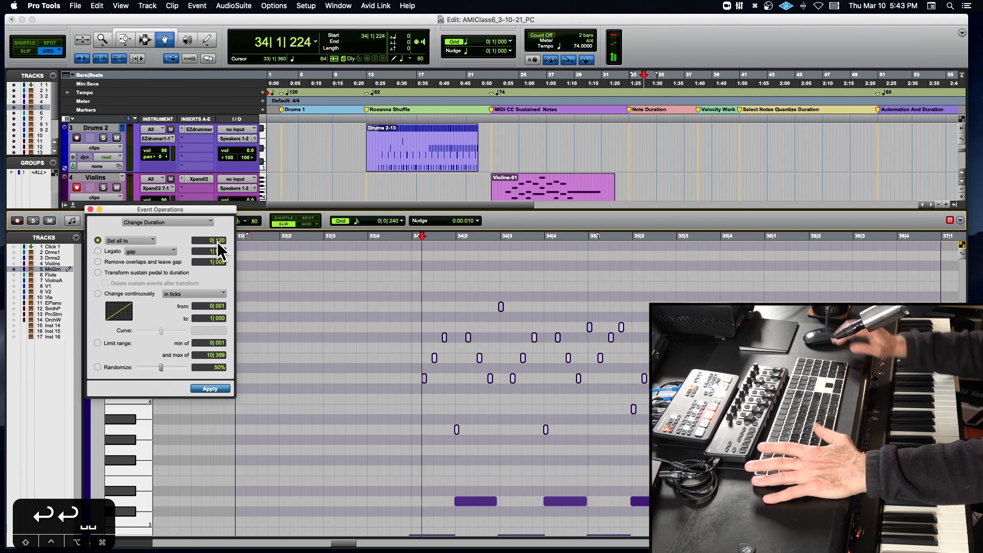
- Select the long lower-register notes from bar 34 onward
scroll(417, 364, down, 5)
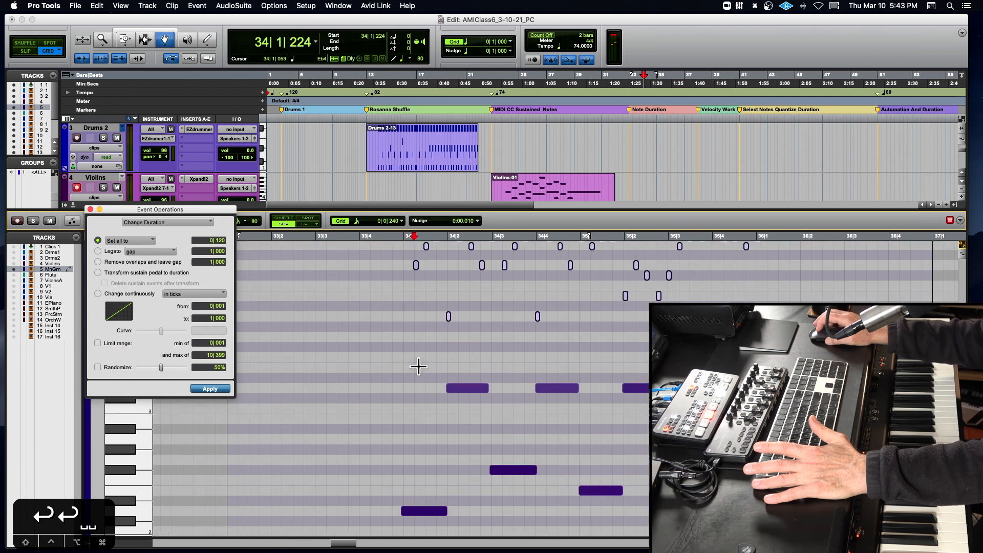
click(349, 315)
drag(348, 315, 758, 471)
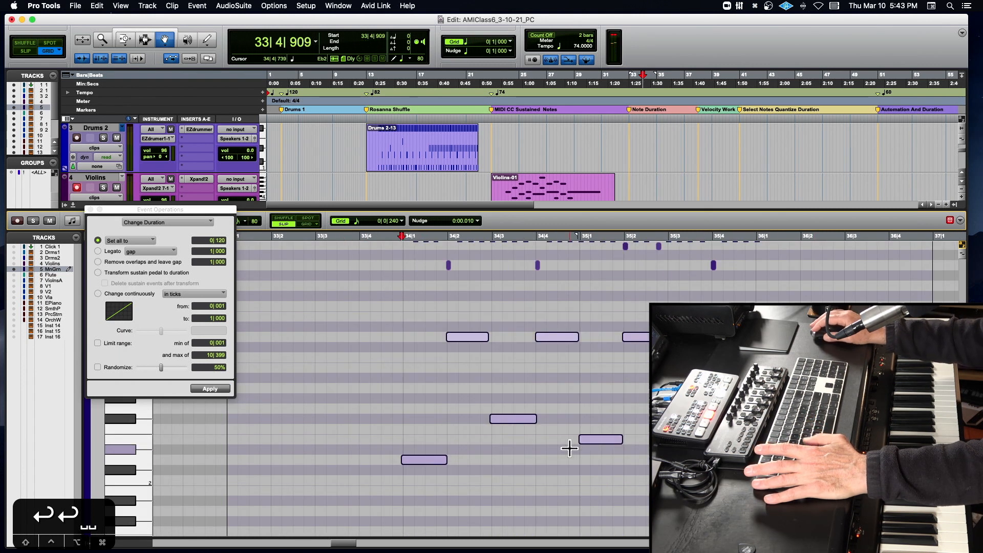
drag(467, 338, 466, 396)
- Play the shortened Mini Grand notes twice from just before bar 34, with the second pass starting at 33|4|455
key(space)
scroll(444, 388, up, 2)
scroll(444, 388, up, 4)
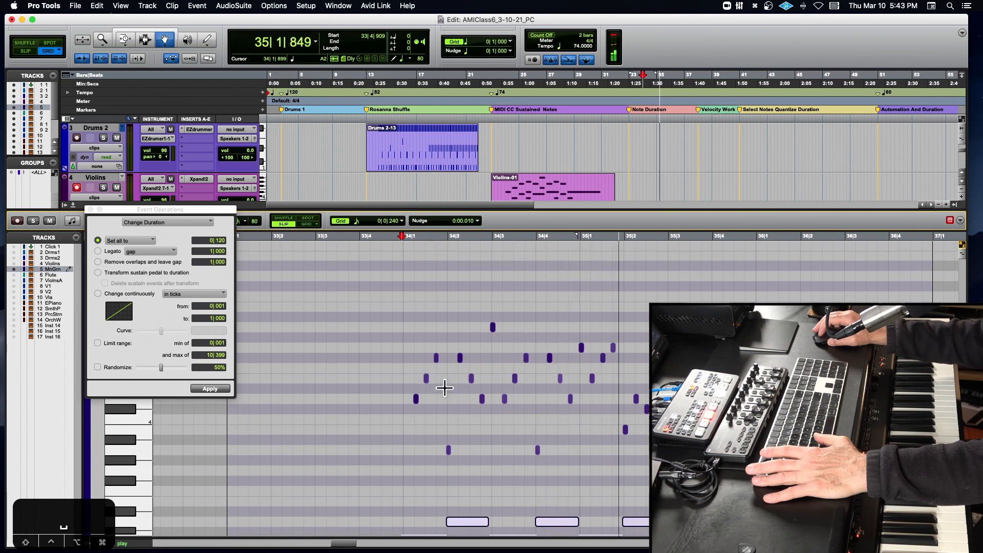
key(space)
click(381, 237)
key(space)
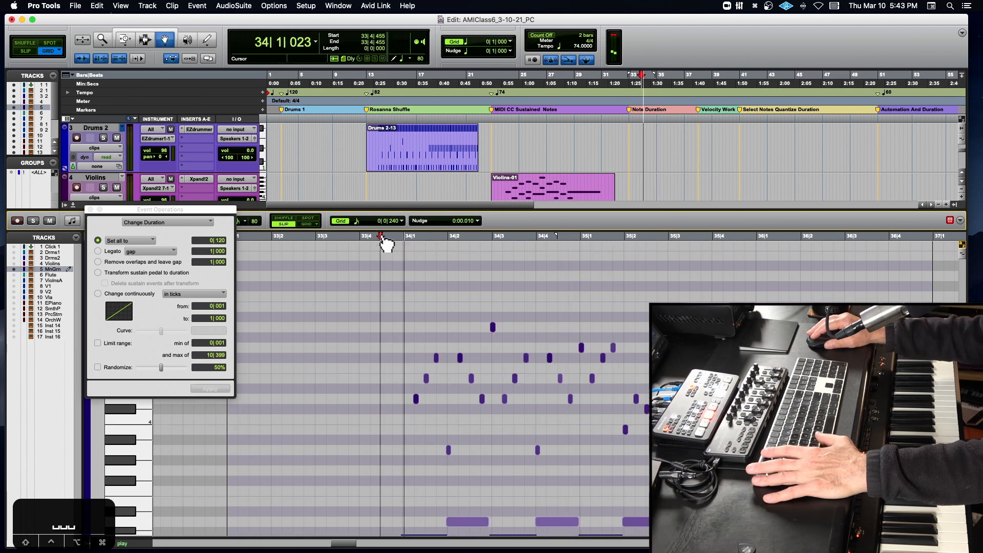
key(t)
key(space)
- Select the shortened upper notes from bar 34 onward and shift them slightly later so the first starts at 34|1|254
click(627, 400)
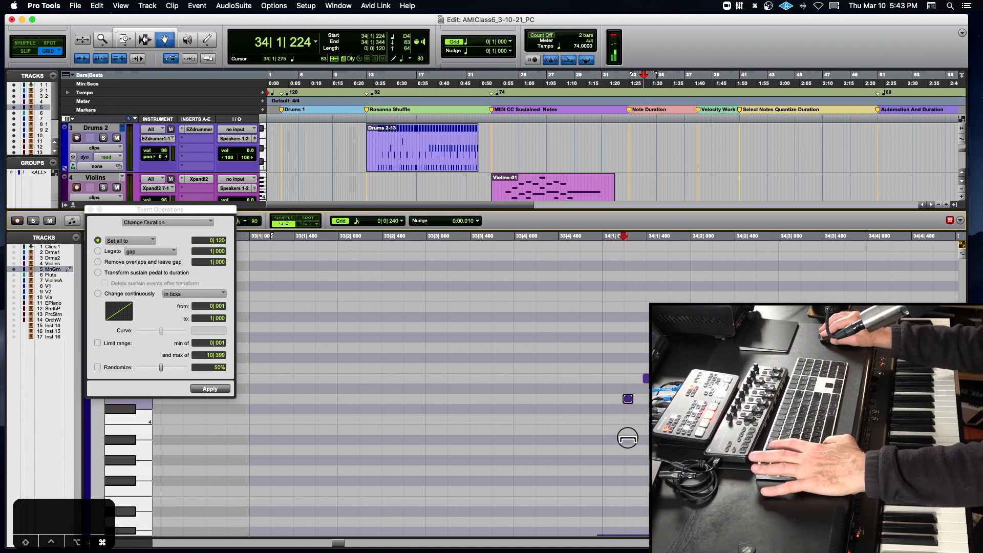
click(567, 238)
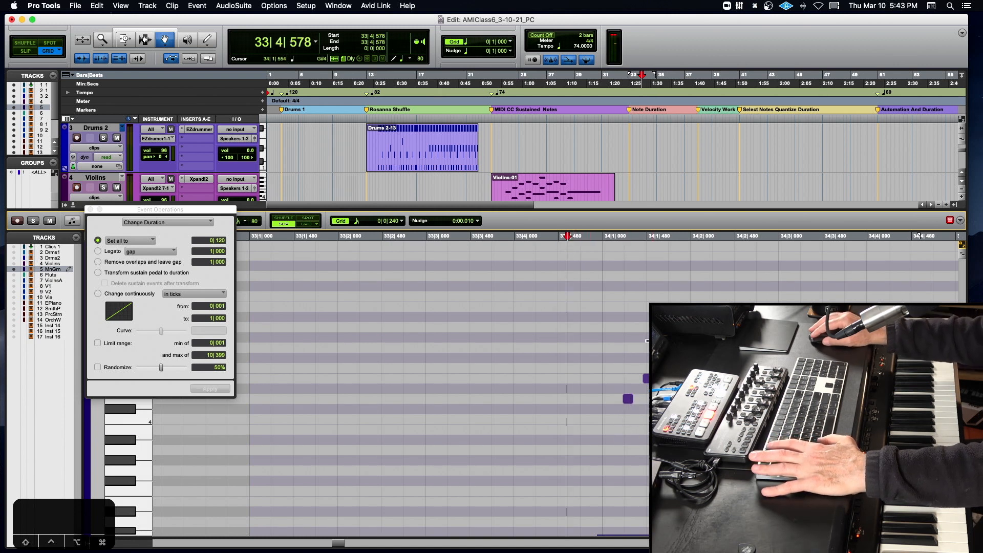
key(r)
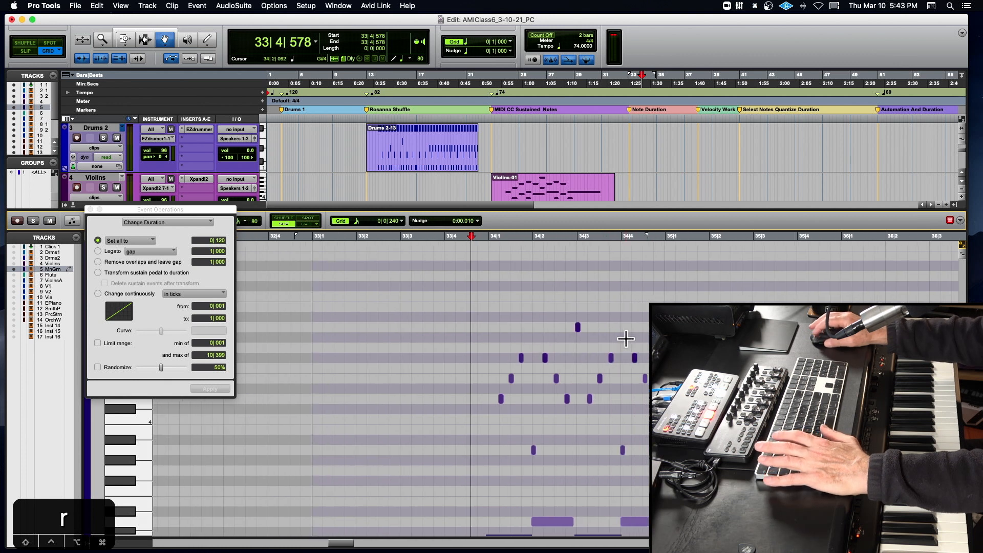
drag(425, 307, 635, 440)
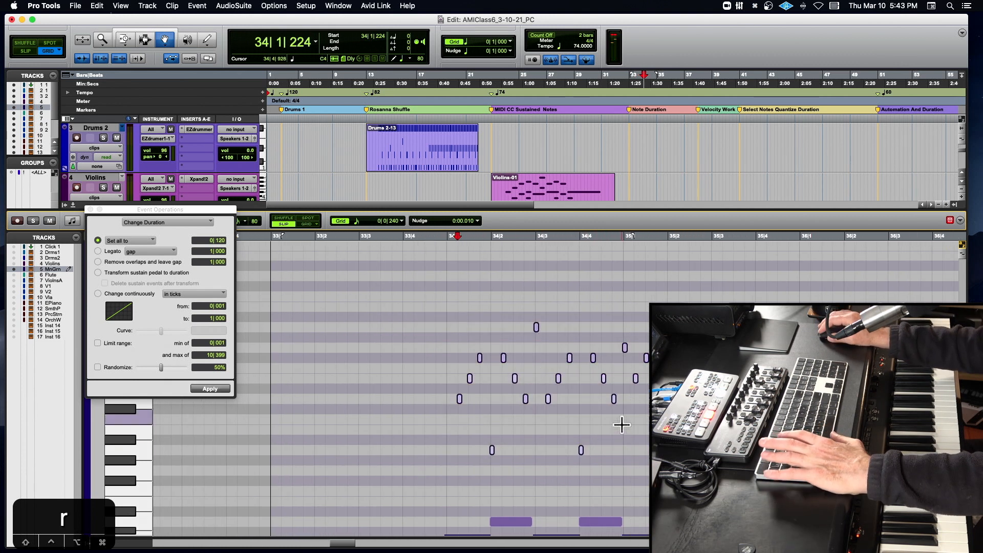
key(t)
key(t)
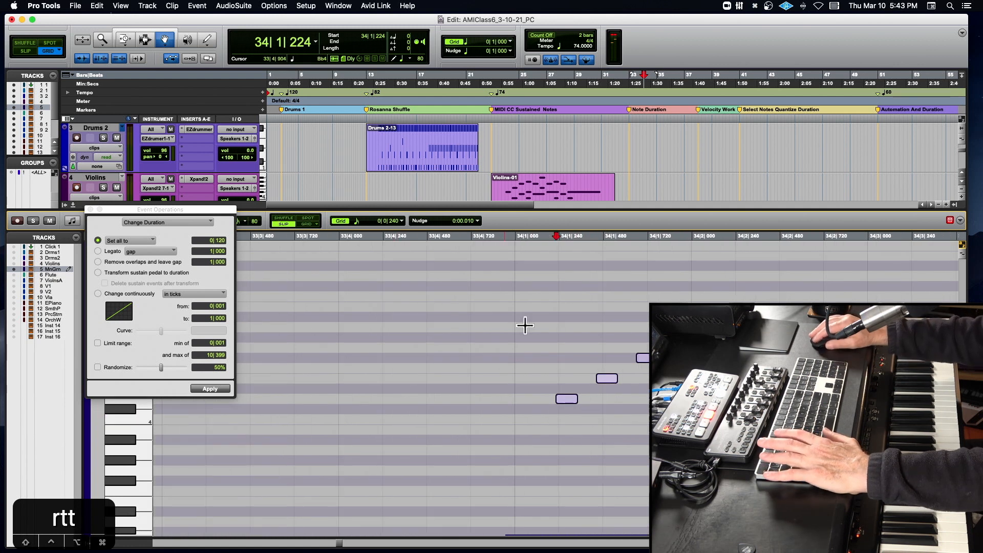
click(572, 400)
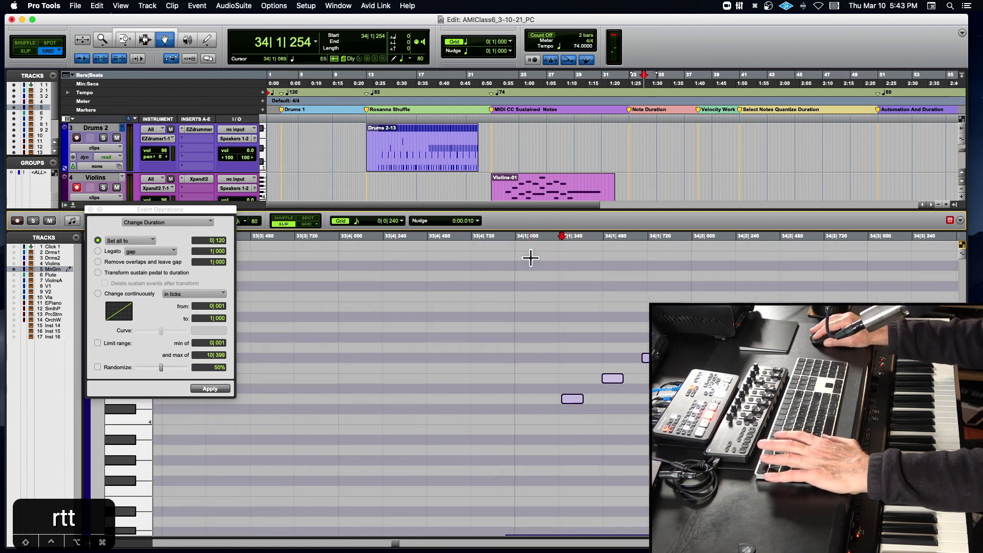
- Play the shifted notes from 33|4|915 and again from 33|4|951, checking the third upper note's position between passes
click(507, 235)
key(space)
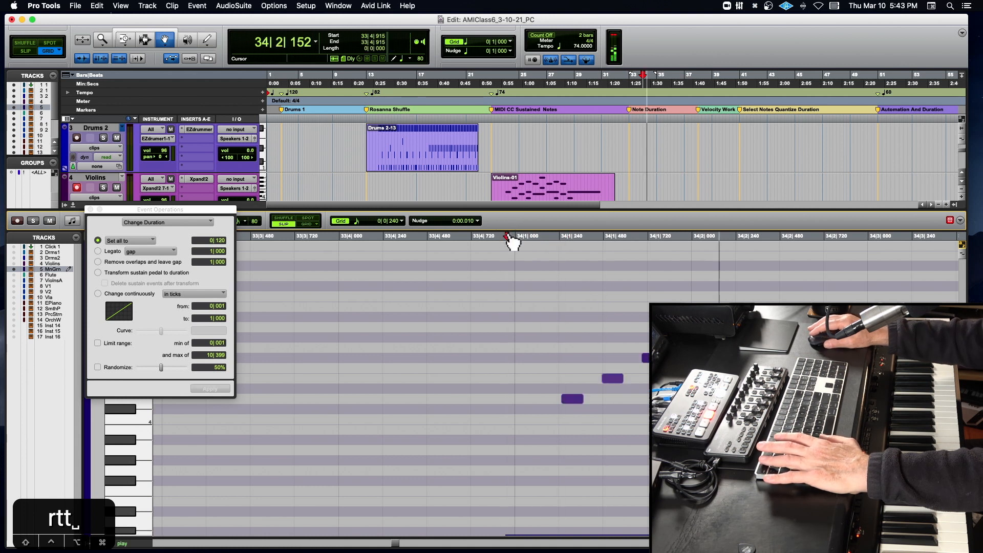
key(space)
click(646, 357)
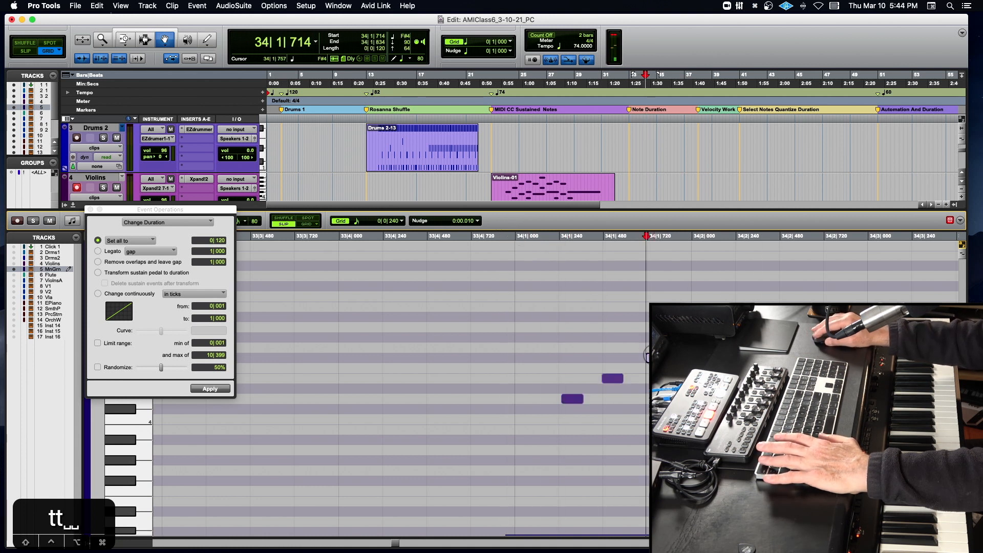
scroll(604, 346, right, 4)
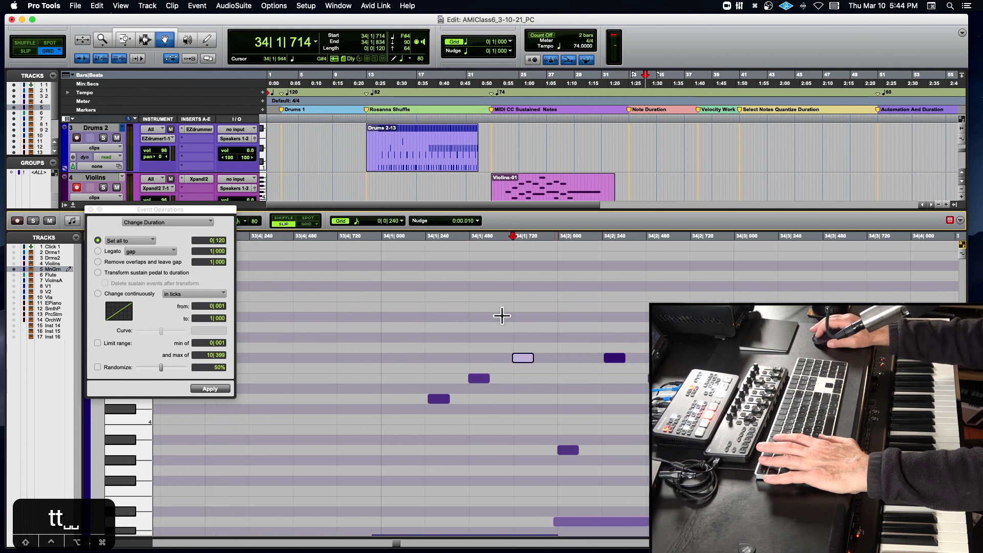
click(380, 236)
key(space)
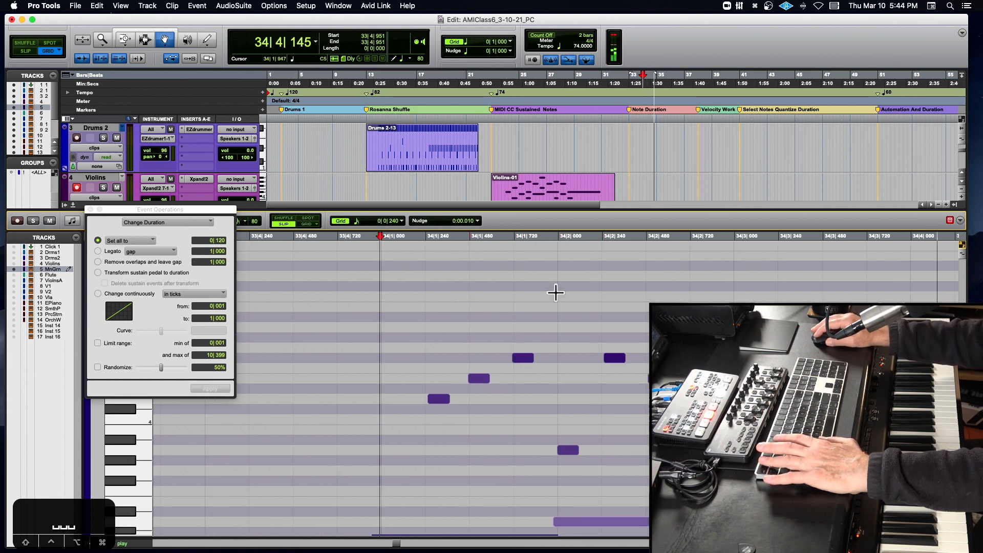
key(space)
- Select the short A3 note that starts at 34|1|959
scroll(555, 292, left, 10)
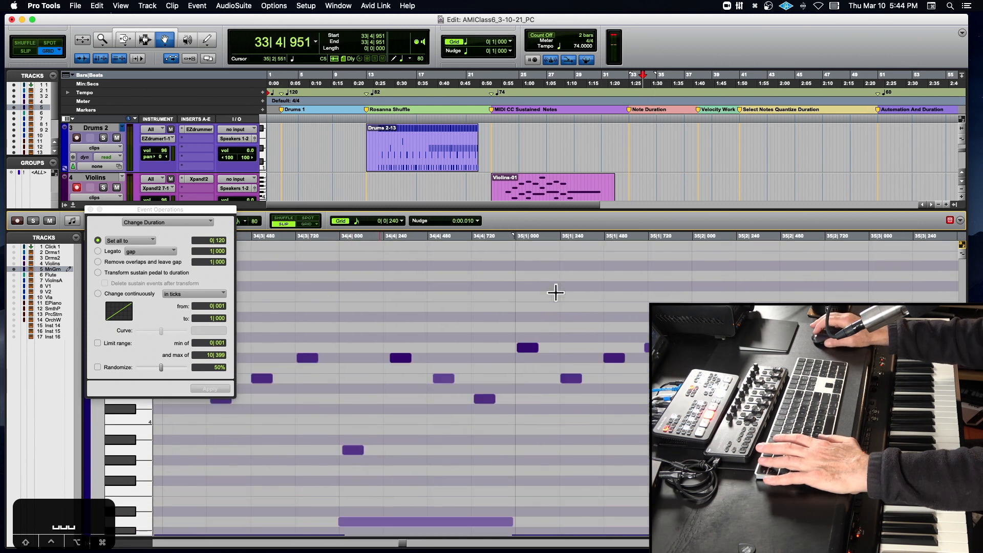
scroll(556, 293, up, 3)
scroll(556, 293, down, 3)
scroll(556, 293, up, 8)
scroll(556, 292, left, 2)
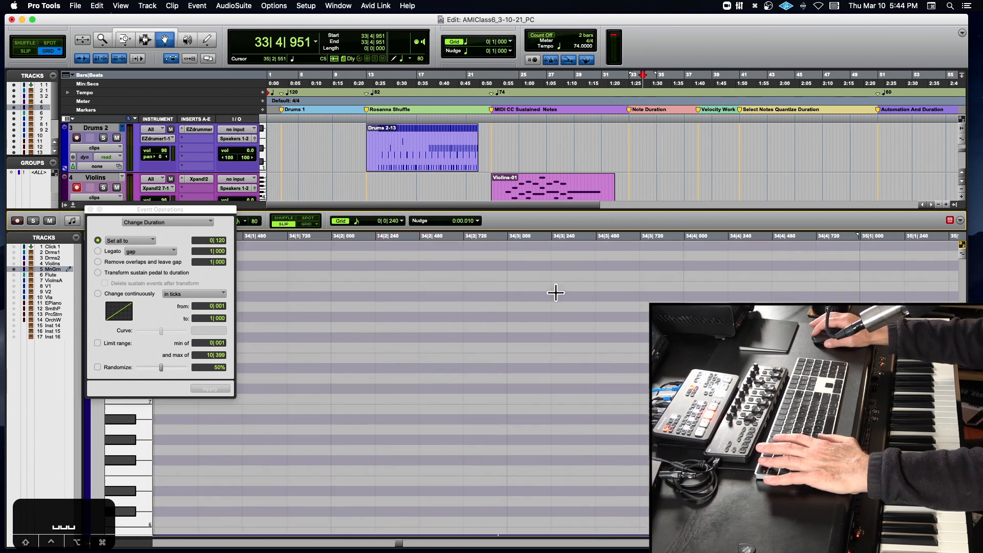
scroll(555, 292, down, 3)
scroll(556, 293, down, 6)
scroll(556, 292, left, 3)
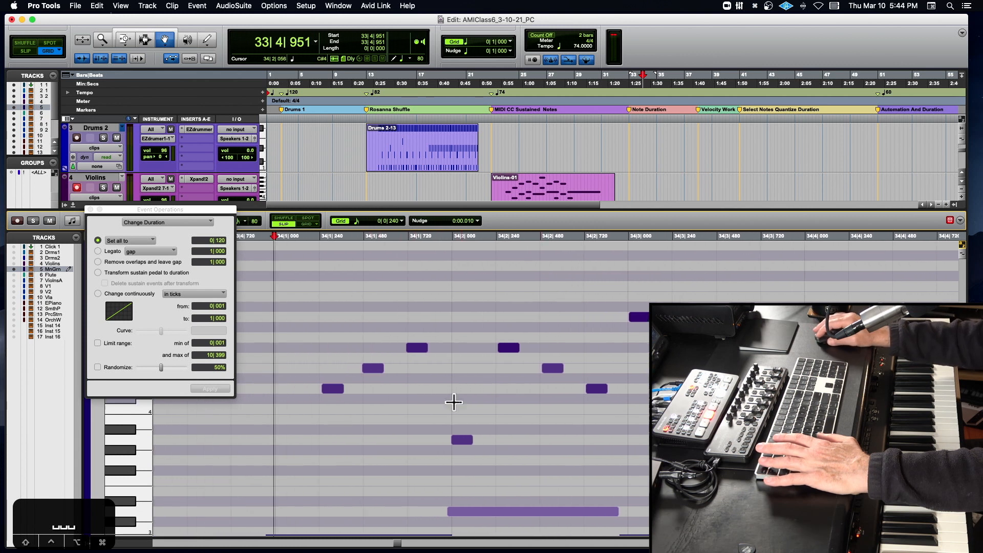
click(463, 440)
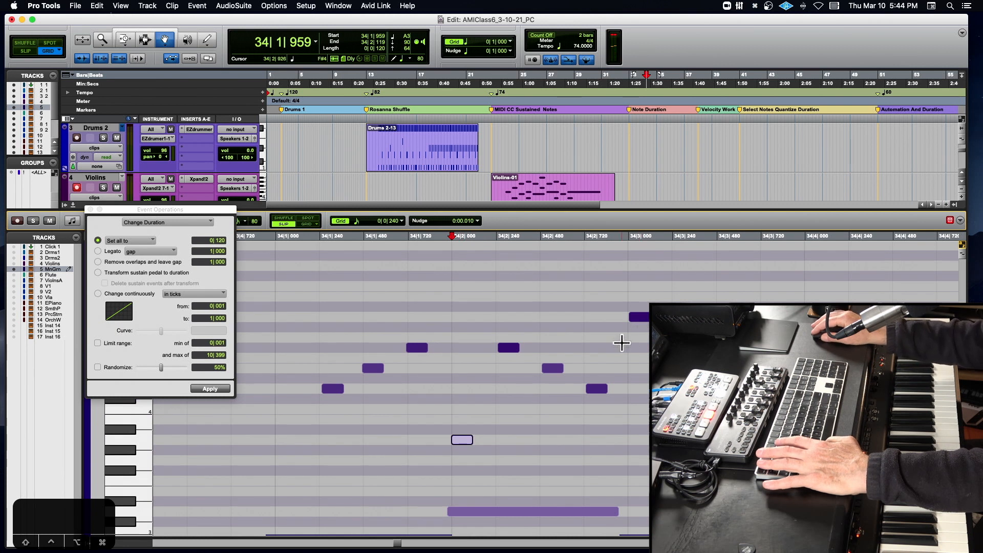
- Select the A4 note at 34|3|005 and play the passage twice from 34|1|014
click(639, 317)
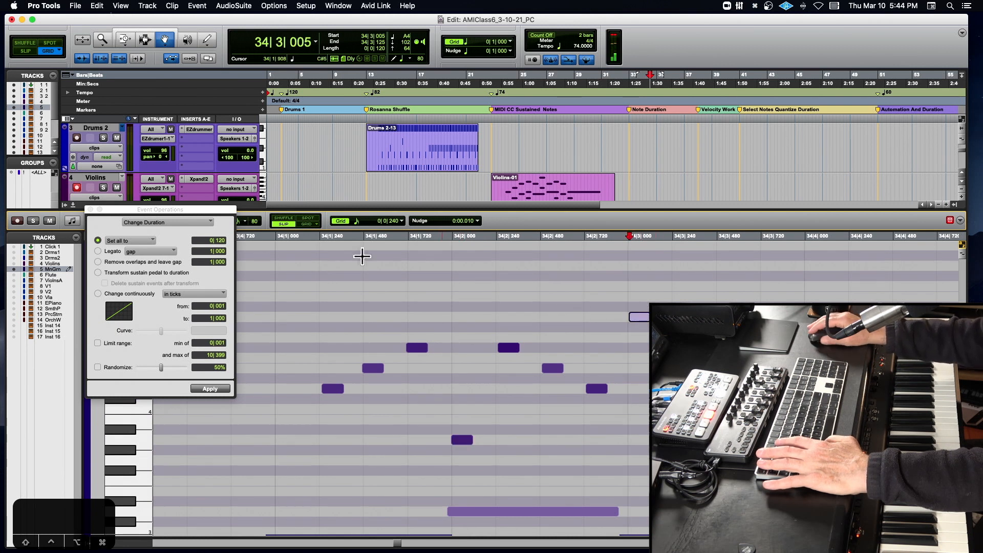
click(278, 239)
key(space)
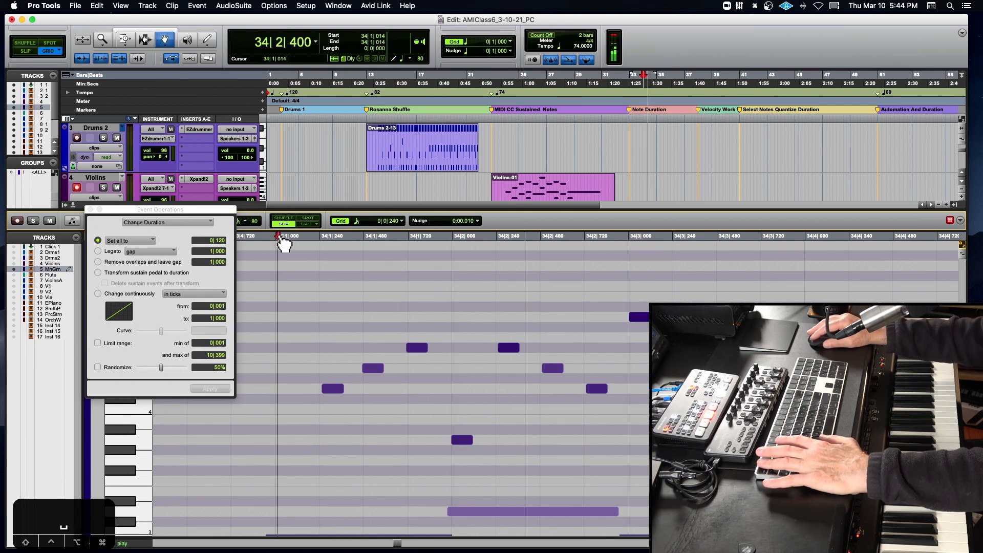
key(space)
scroll(280, 239, right, 4)
key(space)
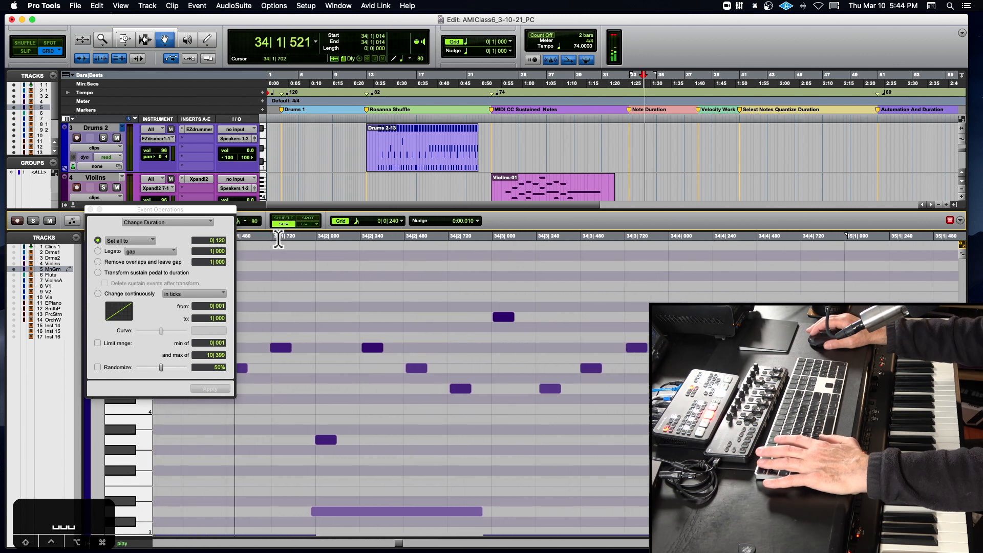
scroll(278, 239, right, 2)
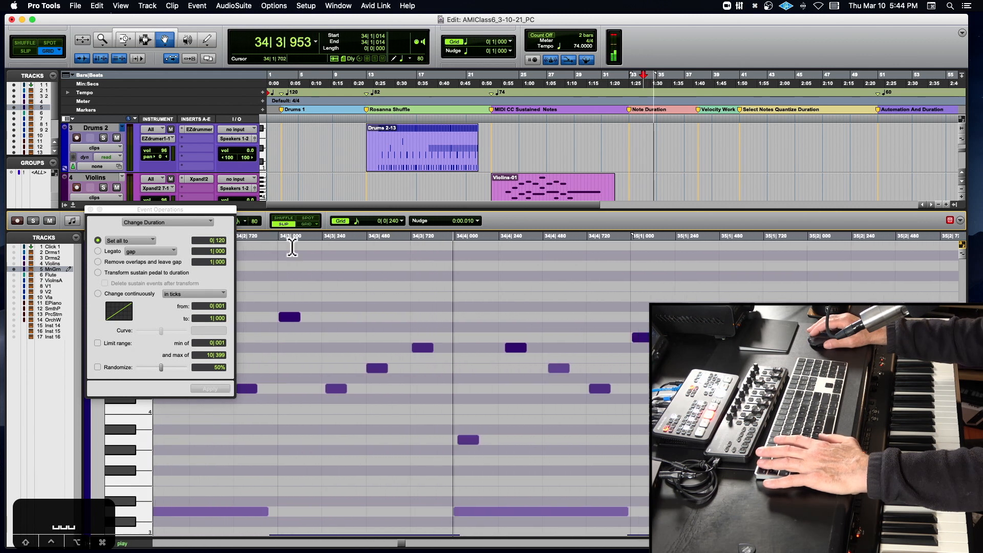
key(space)
- Adjust note velocities from beat 4 of bar 34, with F#4 at 34|4|277 at 89 and G4 at 35|1|007 at 101
click(459, 440)
drag(461, 409, 461, 409)
click(506, 348)
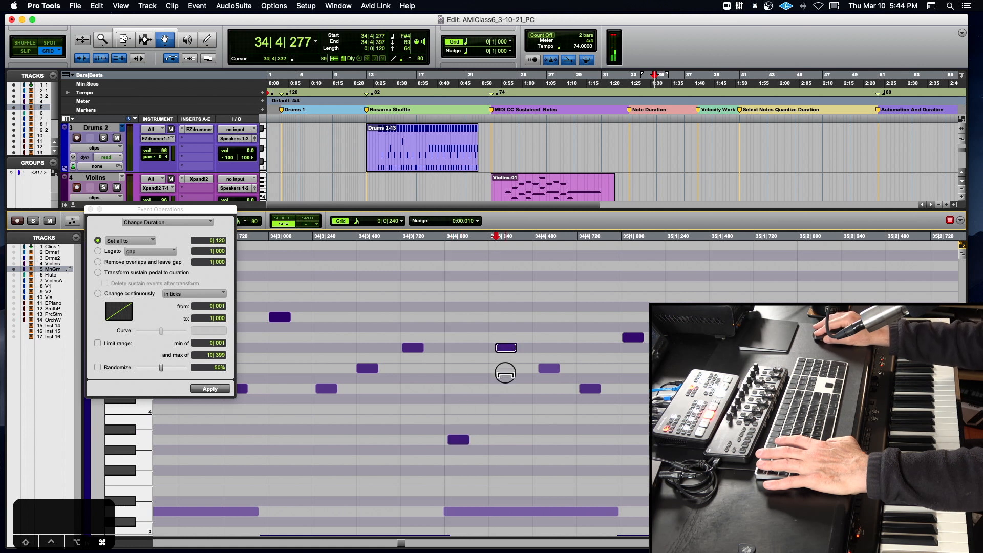
click(458, 440)
click(281, 320)
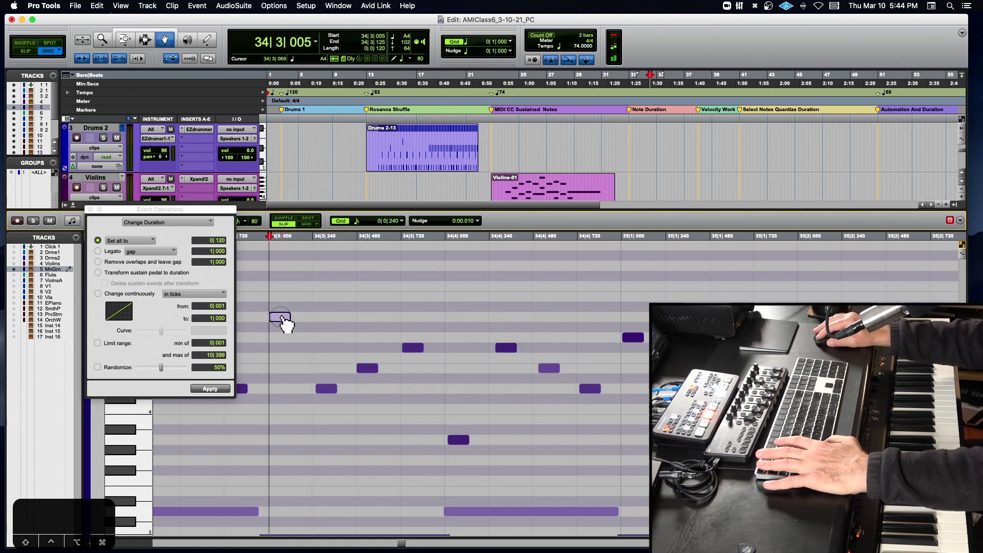
click(634, 338)
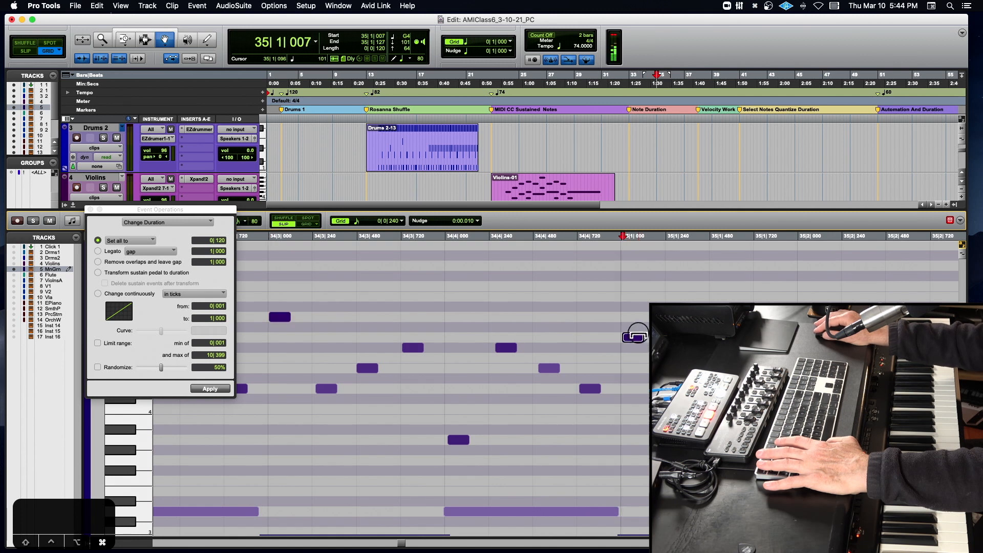
- Play the adjusted notes from 34|3|868
click(431, 240)
key(space)
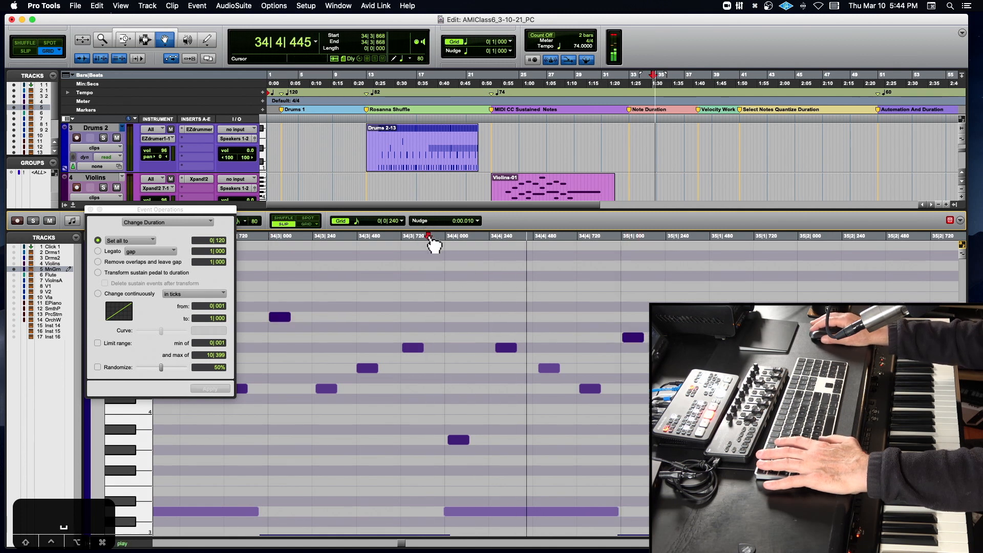
key(space)
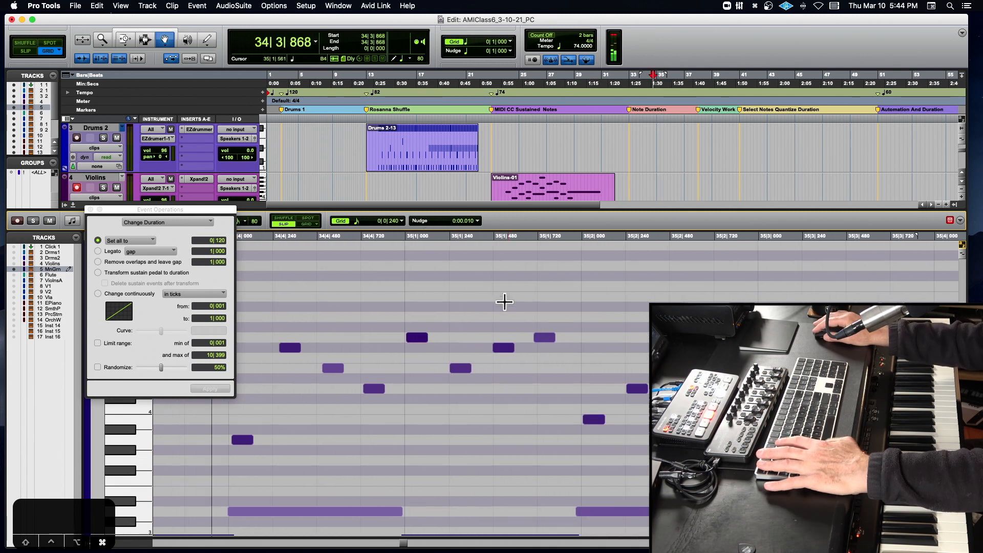
- Adjust early bar 35 note velocities, with E4 at 35|1|242 at 76 and G4 at 35|1|702 at 73, and accent the short low note at 35|2
click(416, 339)
super+click(459, 369)
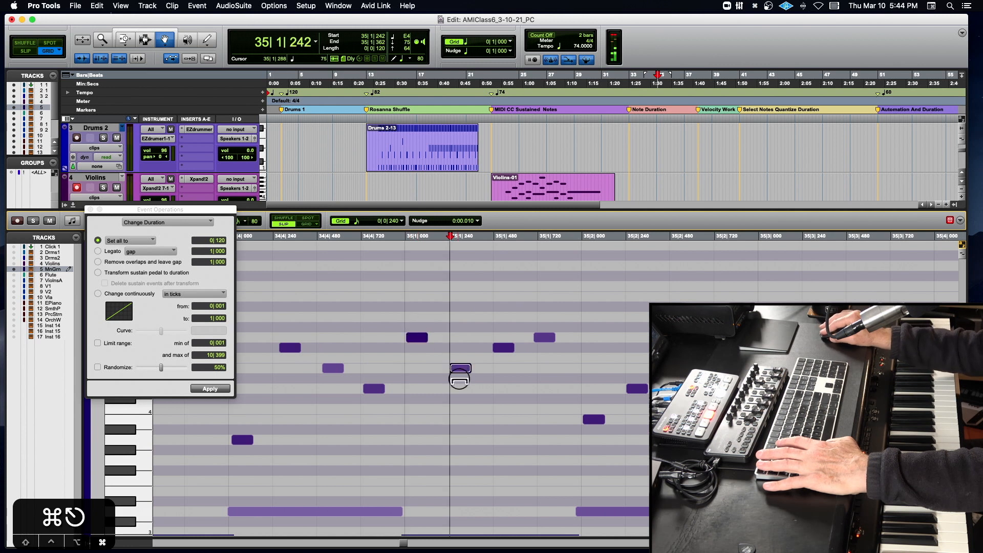
click(505, 349)
click(547, 338)
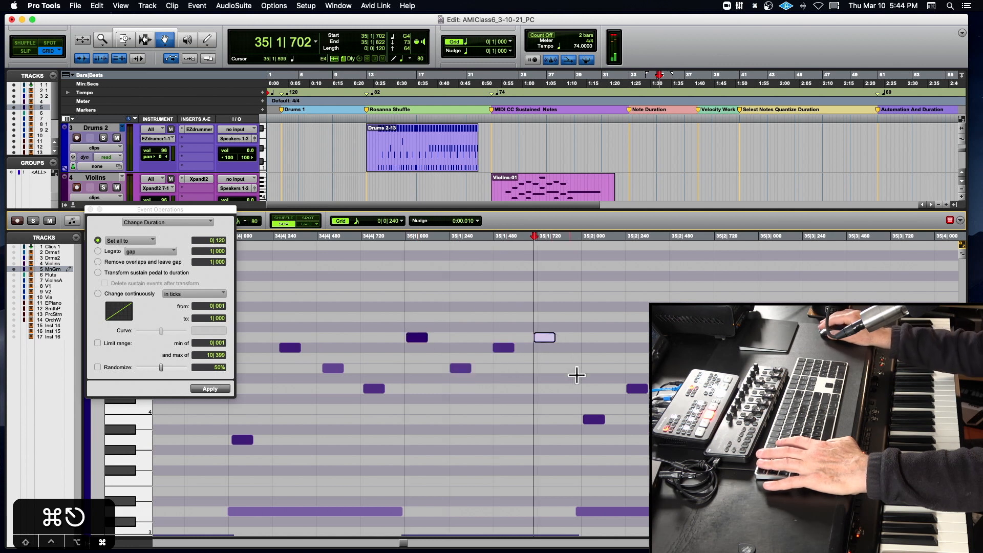
click(593, 417)
click(624, 366)
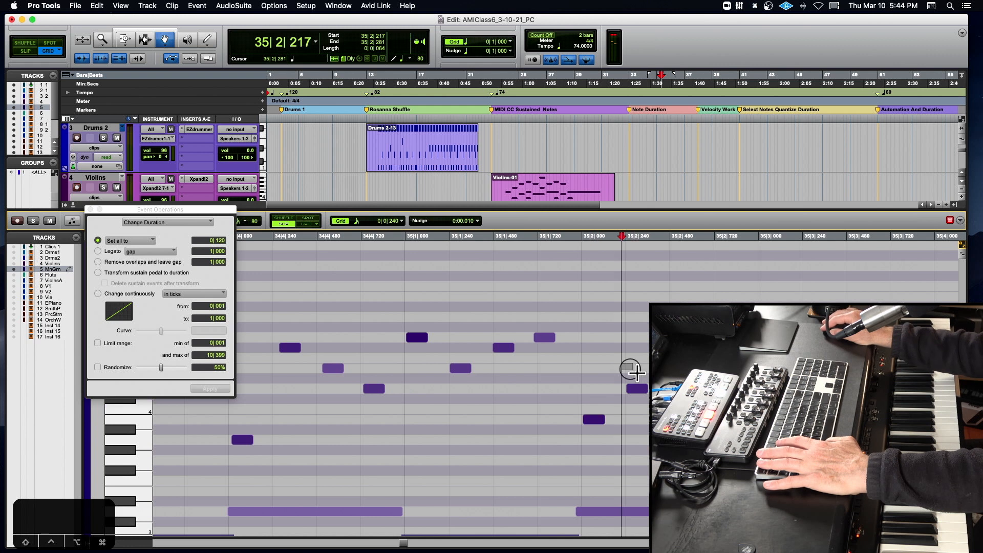
- Continue balancing velocities through beats 2 to 4 of bar 35, lowering the note at 35|2|245 by about 11
click(636, 389)
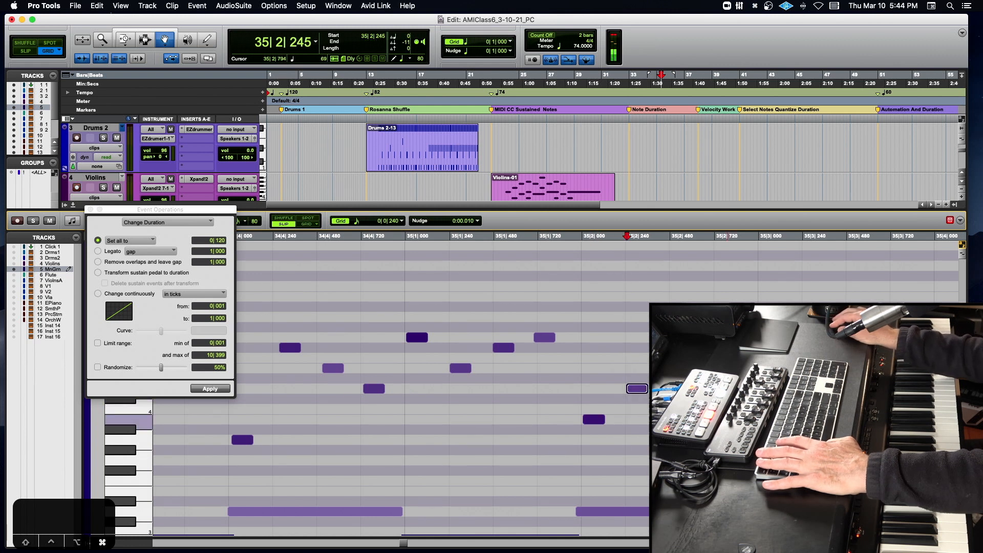
drag(729, 420, 732, 441)
click(769, 399)
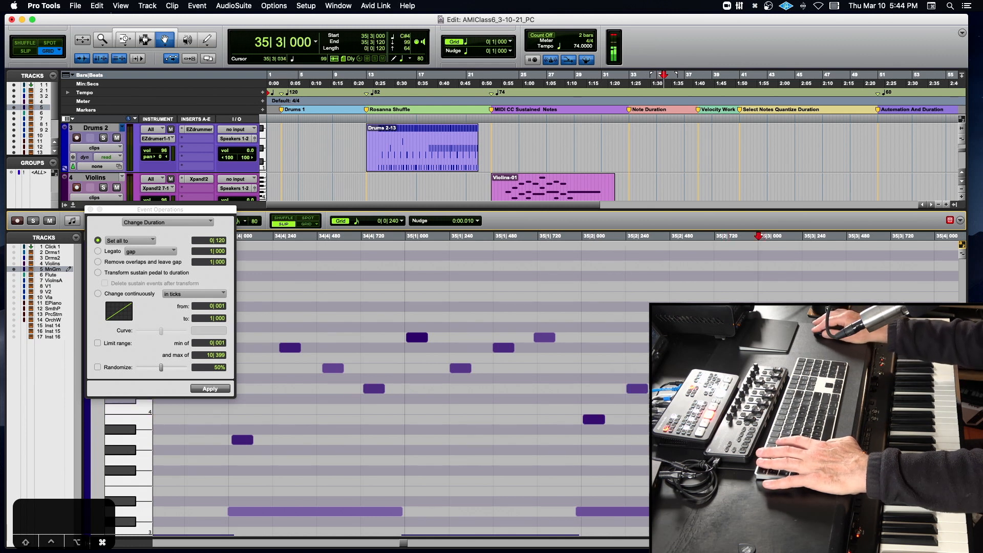
drag(800, 376, 819, 381)
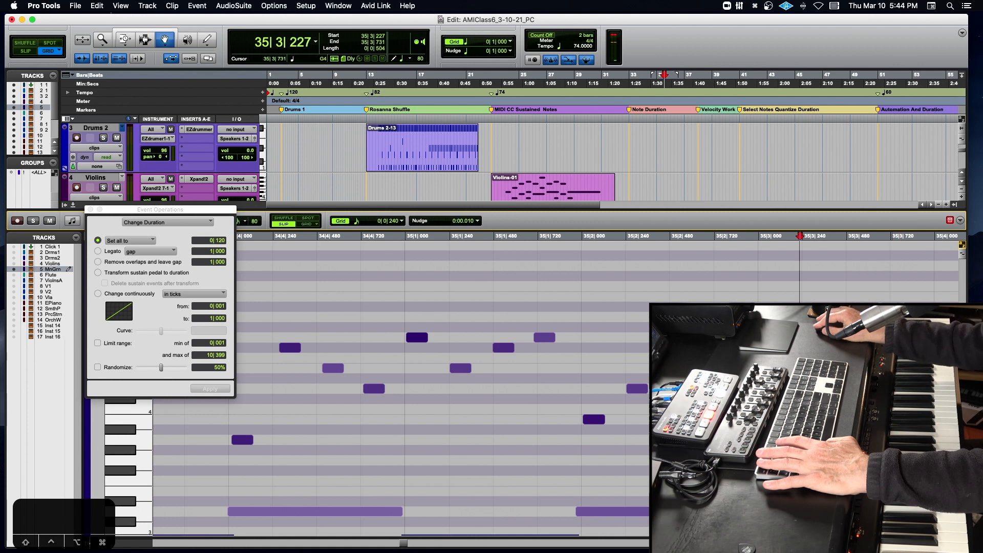
drag(905, 338, 905, 338)
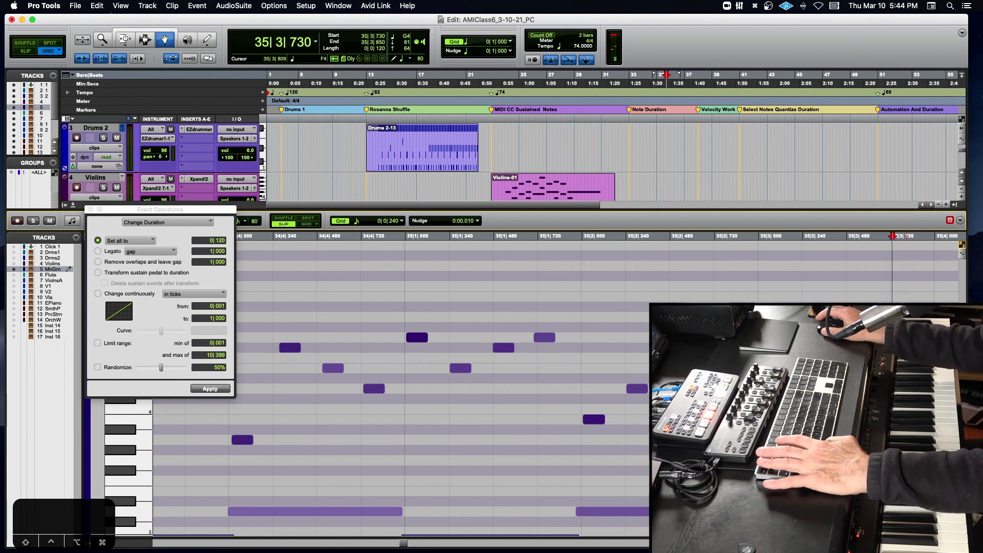
scroll(907, 358, right, 5)
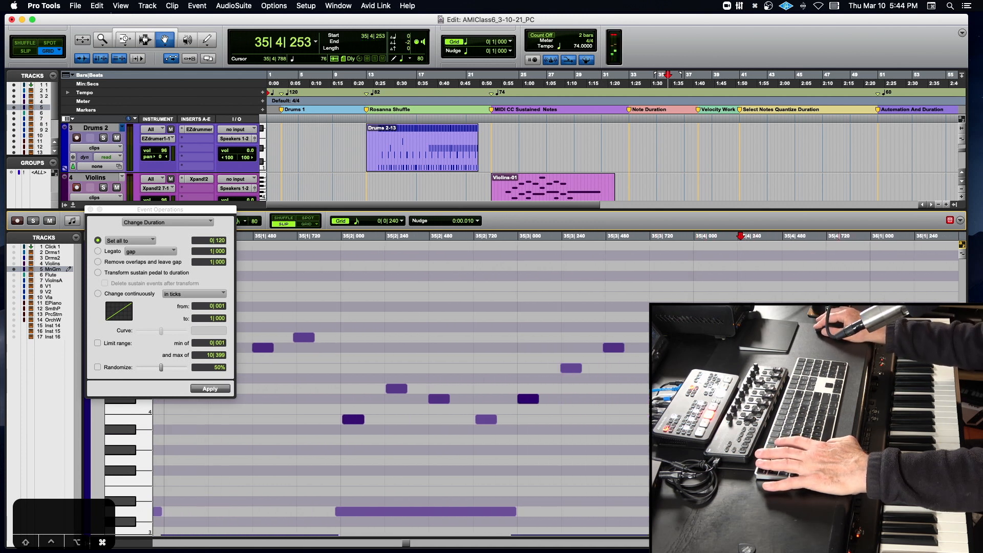
- Play bars 34 and 35 from 33|4|756 with the whole passage in view
key(r)
key(r)
click(274, 238)
key(space)
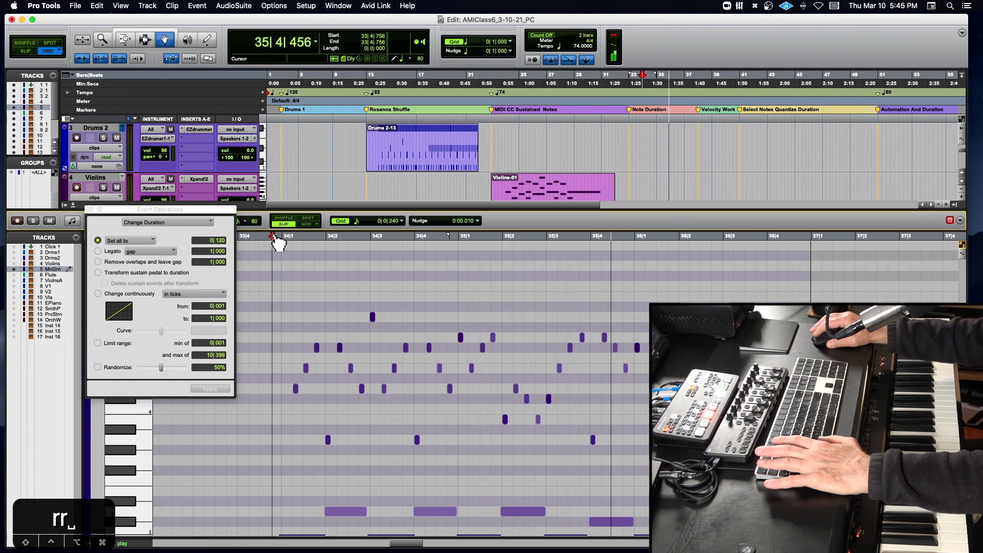
key(space)
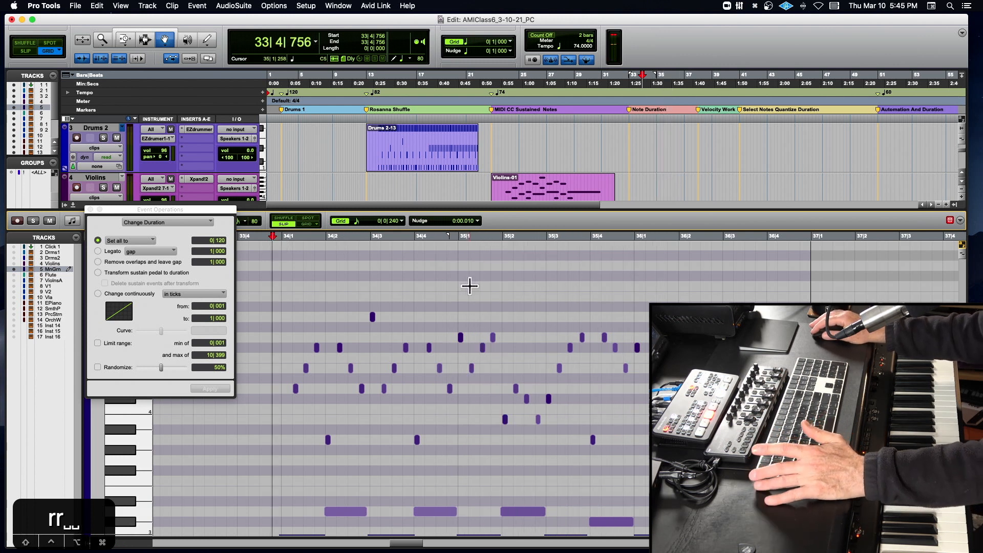
- Select the accented on-beat notes in bars 34 and 35, starting with the A3 at 34|1|959
drag(299, 423, 428, 455)
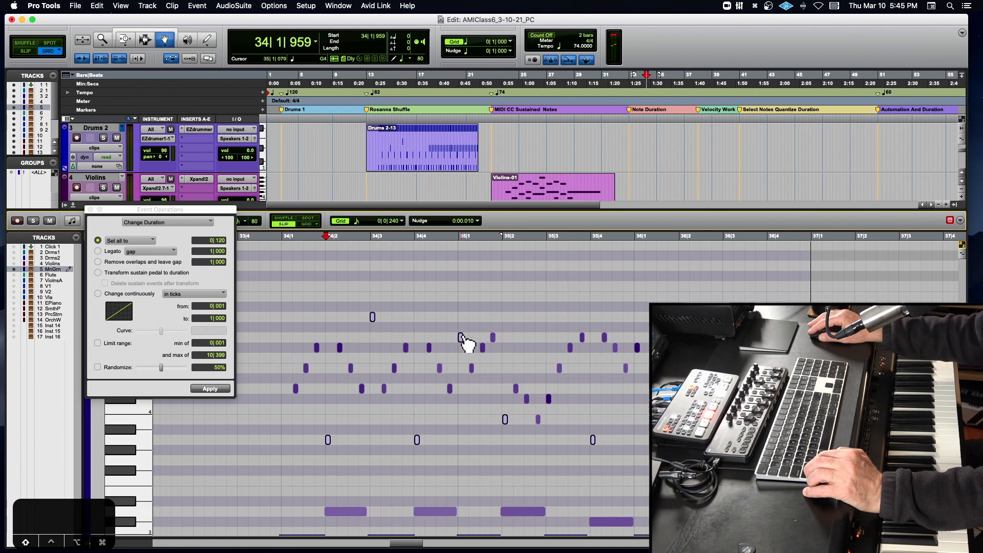
- Try a 1|000 duration on the selected accented notes, play it from 34|1|959, and undo the change
click(219, 240)
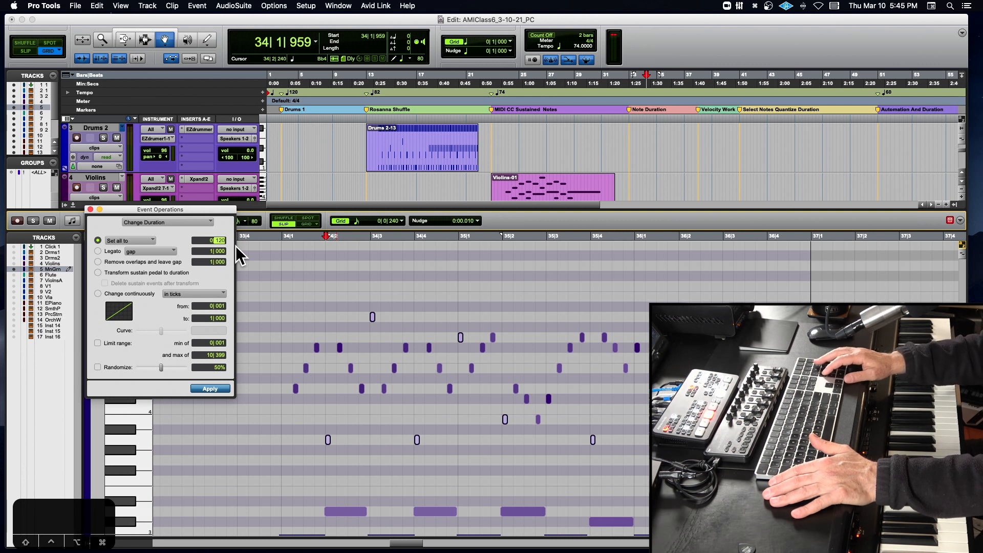
text(1)
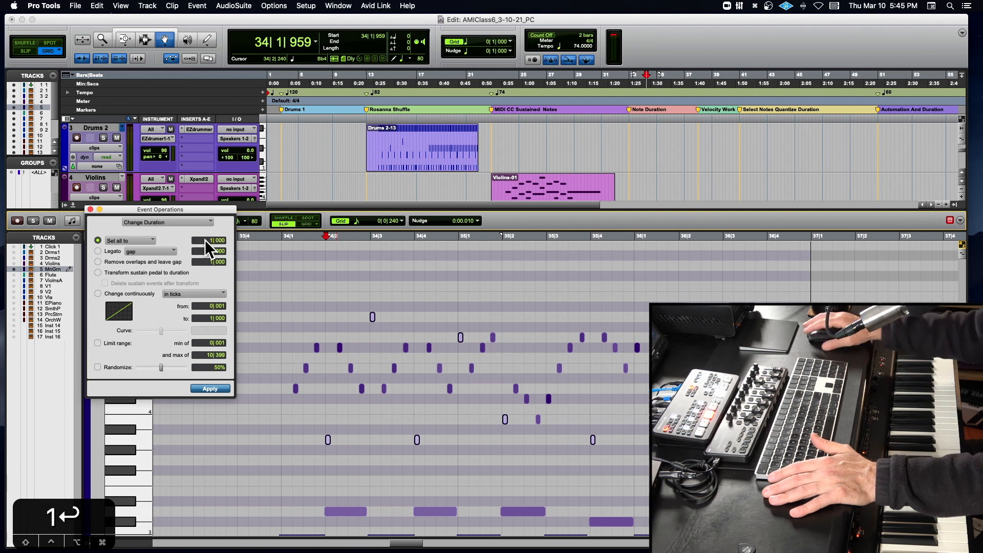
key(space)
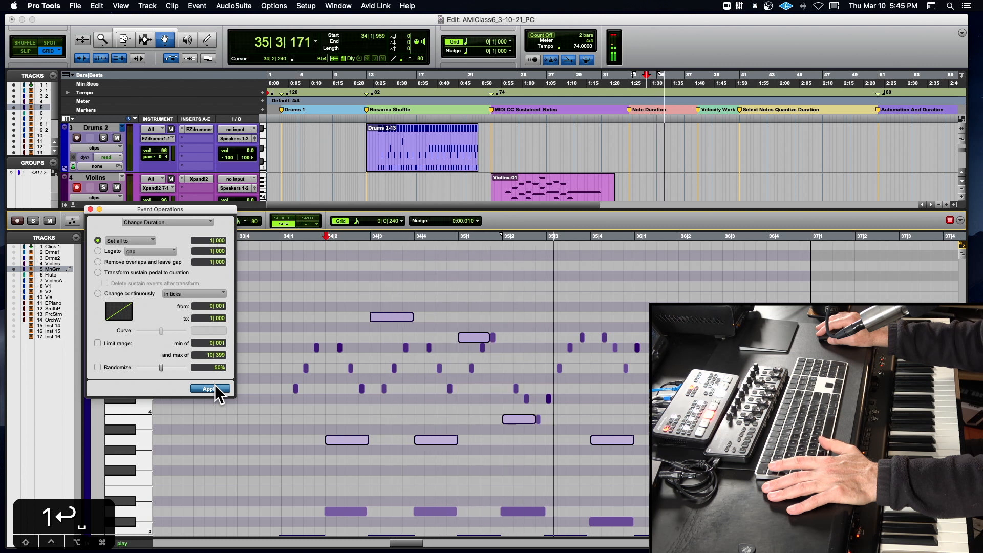
key(space)
key(super+z)
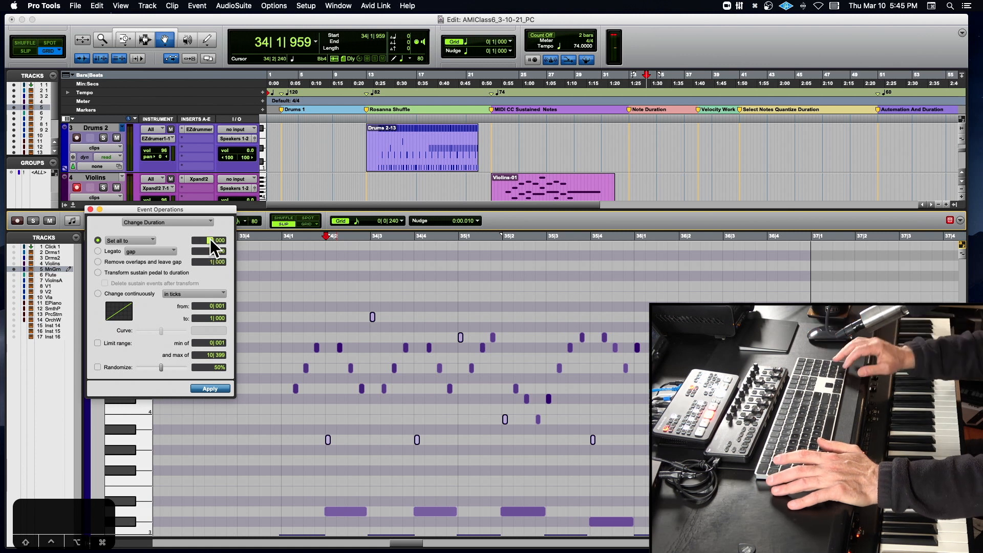
- Set the duration of the selected accented notes to 0|720
text(720)
key(Return)
key(Return)
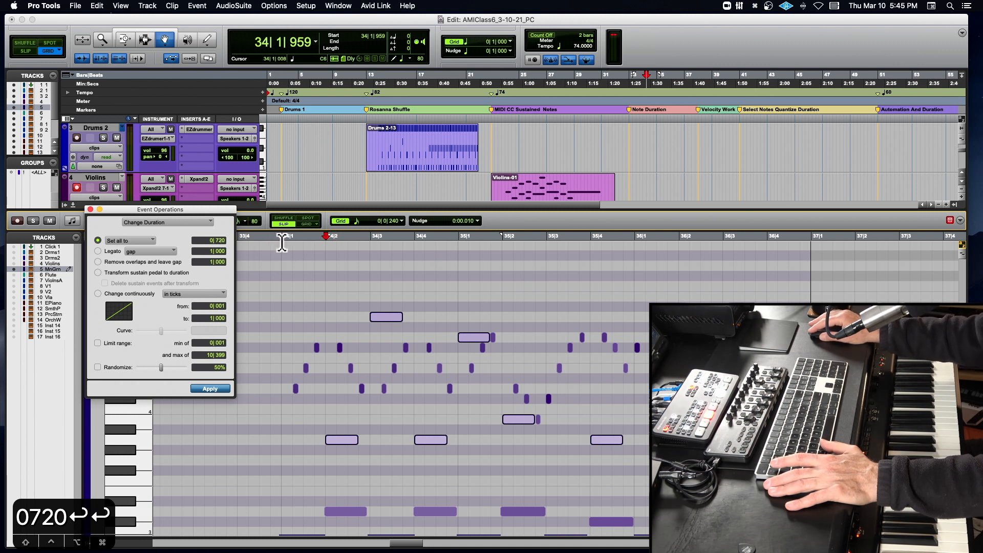
- Select the short unaccented notes in bars 34 and 35 and lower their velocities together by about 19
drag(270, 330, 447, 400)
shift+drag(463, 347, 540, 404)
shift+click(538, 420)
shift+drag(535, 326, 631, 383)
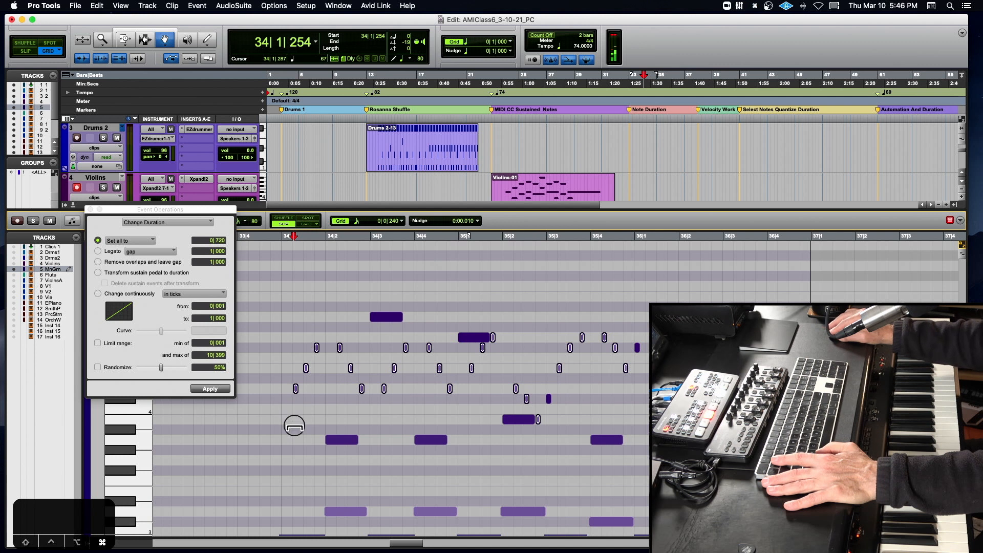
- Apply the 0|720 duration to the remaining accented notes at 35|3|000 and just before bar 36
click(548, 399)
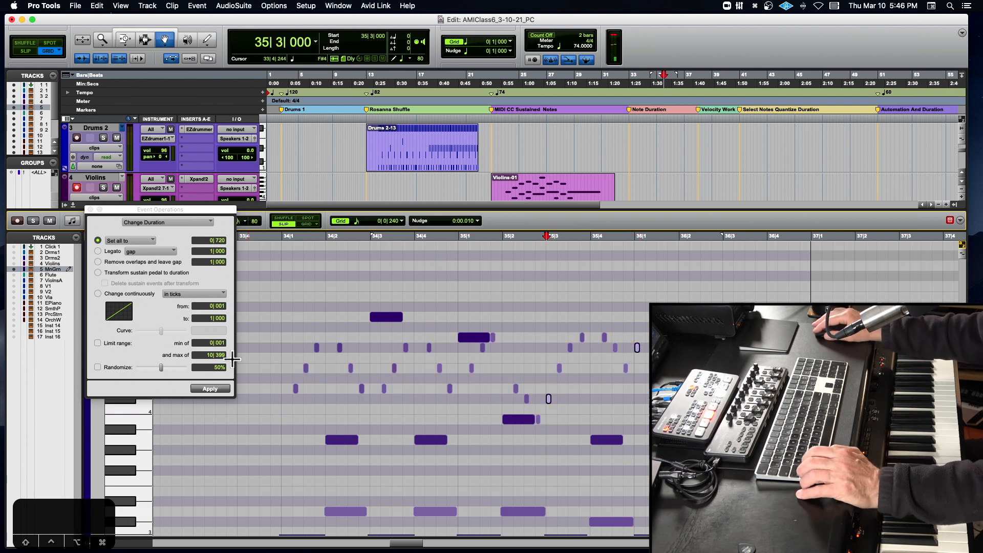
click(210, 389)
click(210, 389)
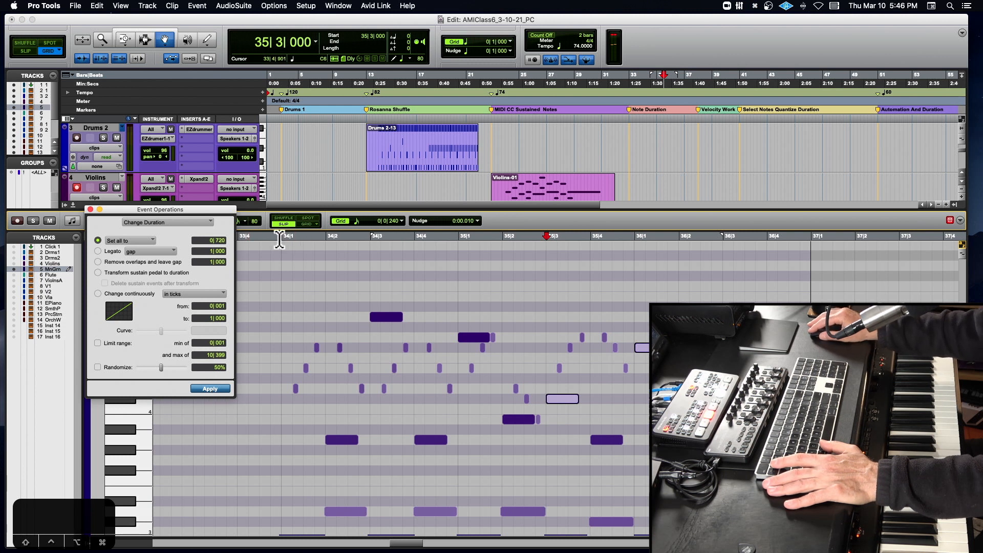
- Play the passage with the lengthened accents from 33|4|901
click(279, 238)
key(space)
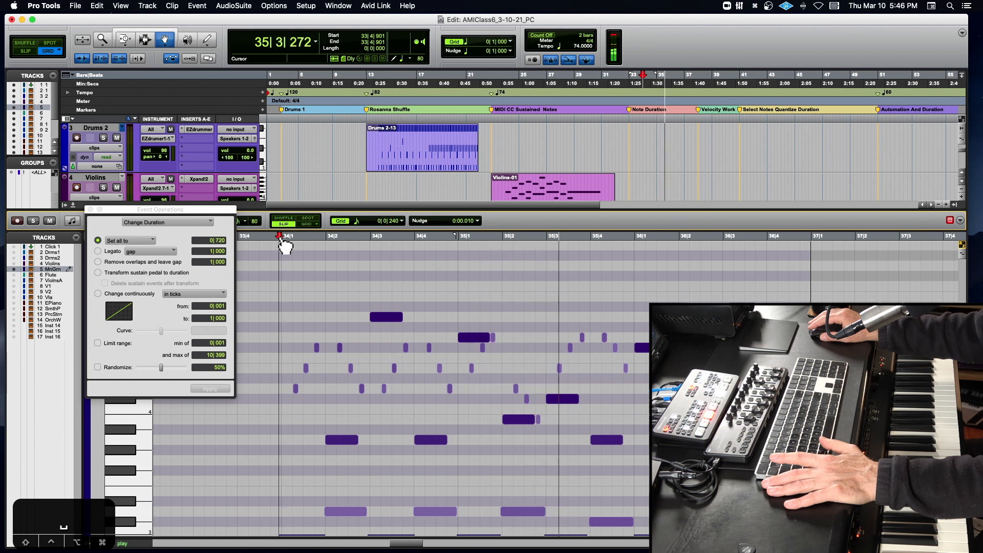
key(space)
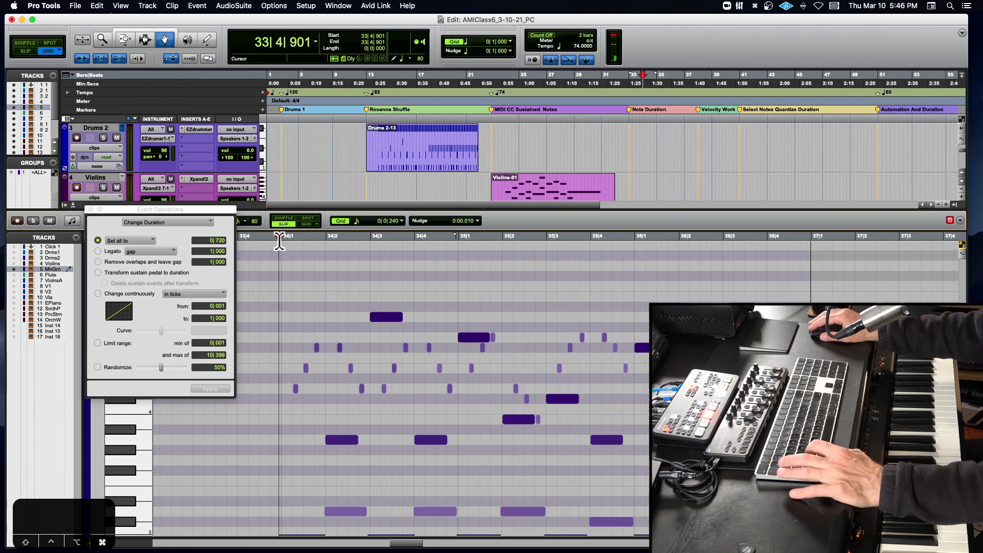
- Reselect the short unaccented notes in bars 34 and 35 to balance their velocities, and select the long A4 note at 34|3|005
drag(301, 326, 465, 393)
shift+click(296, 390)
drag(472, 351, 488, 371)
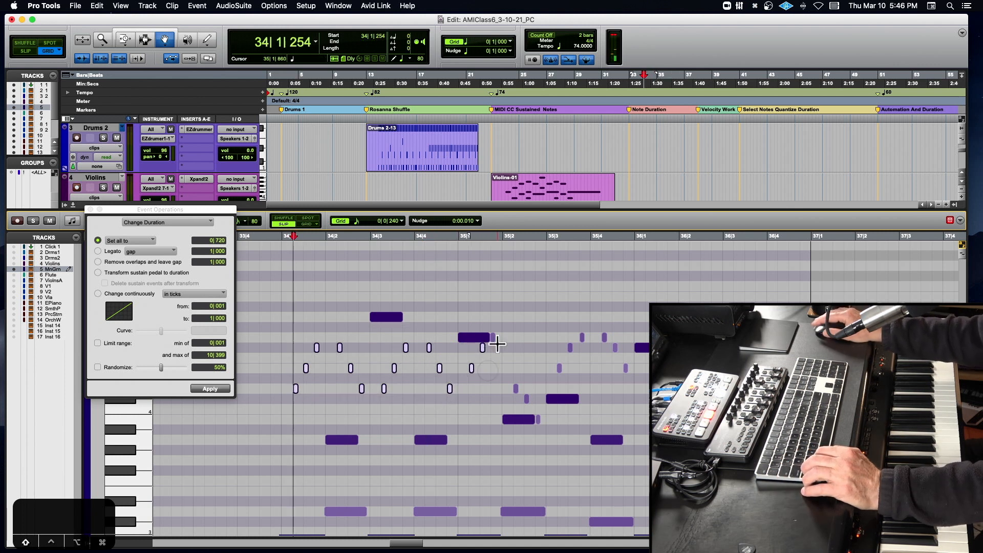
shift+click(494, 338)
shift+click(526, 397)
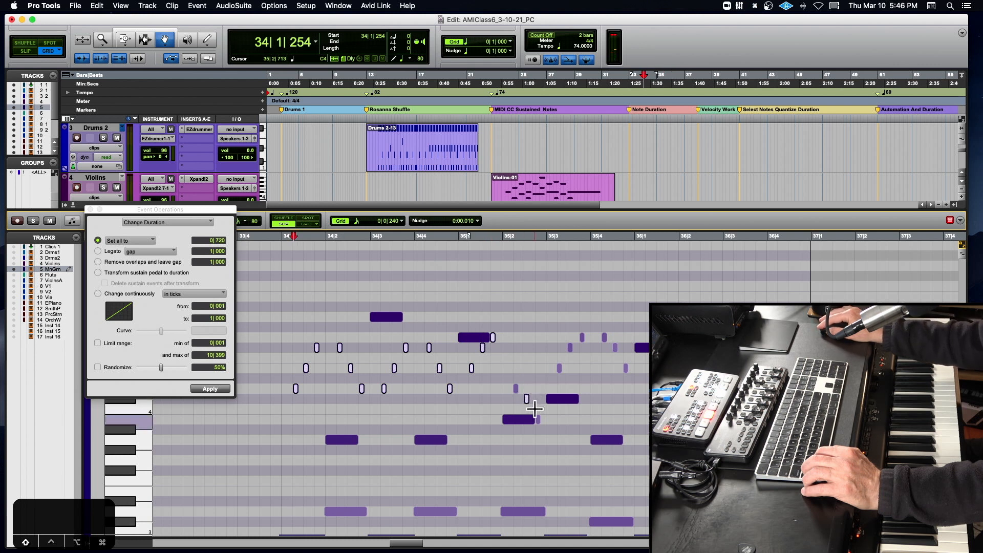
shift+click(516, 388)
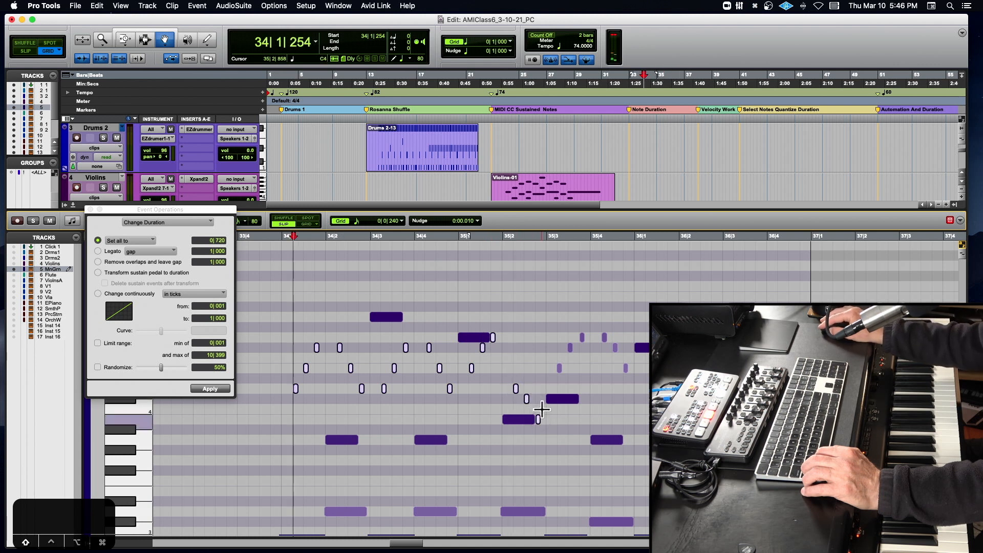
drag(550, 315, 624, 361)
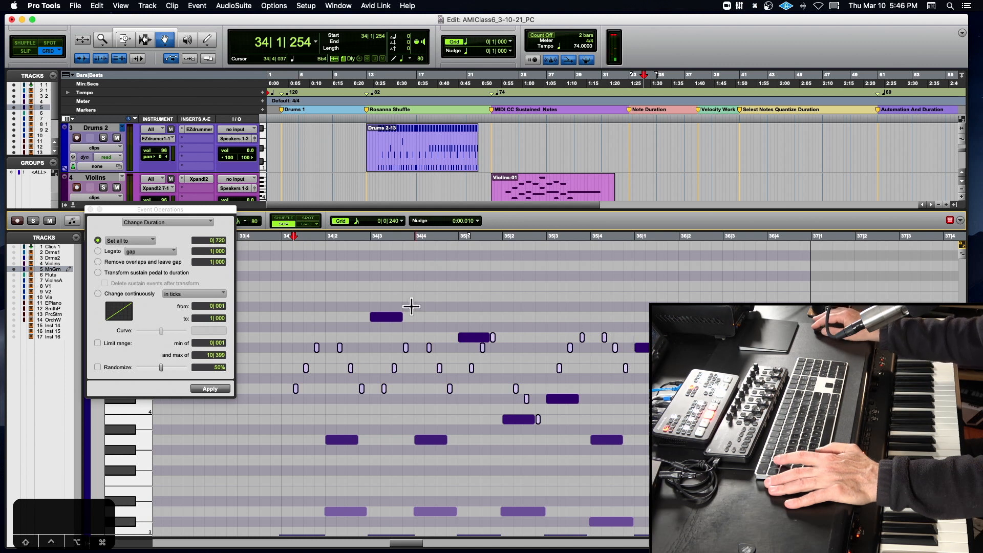
click(379, 317)
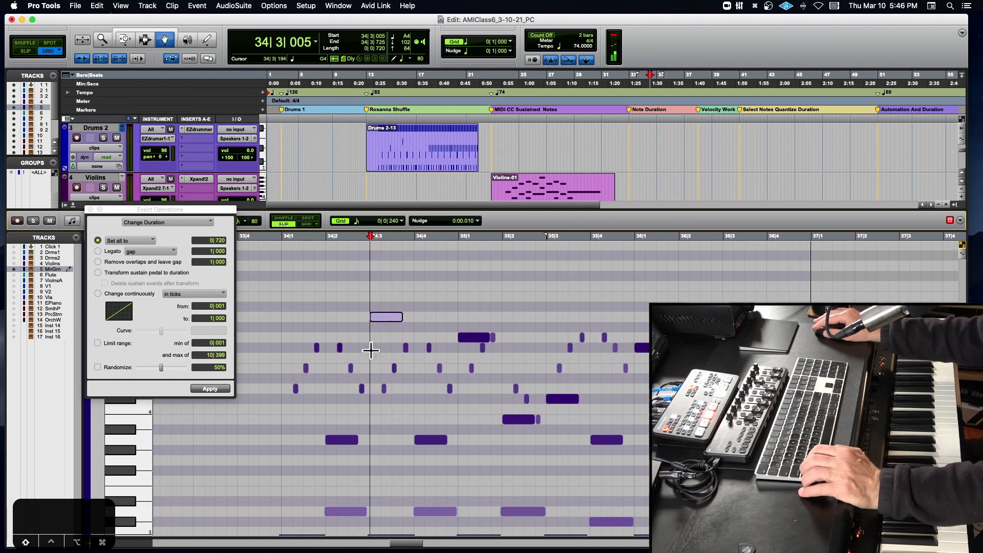
- Play the Mini Grand passage from 33|4|946 to check the balance of accented and unaccented notes
click(283, 245)
key(space)
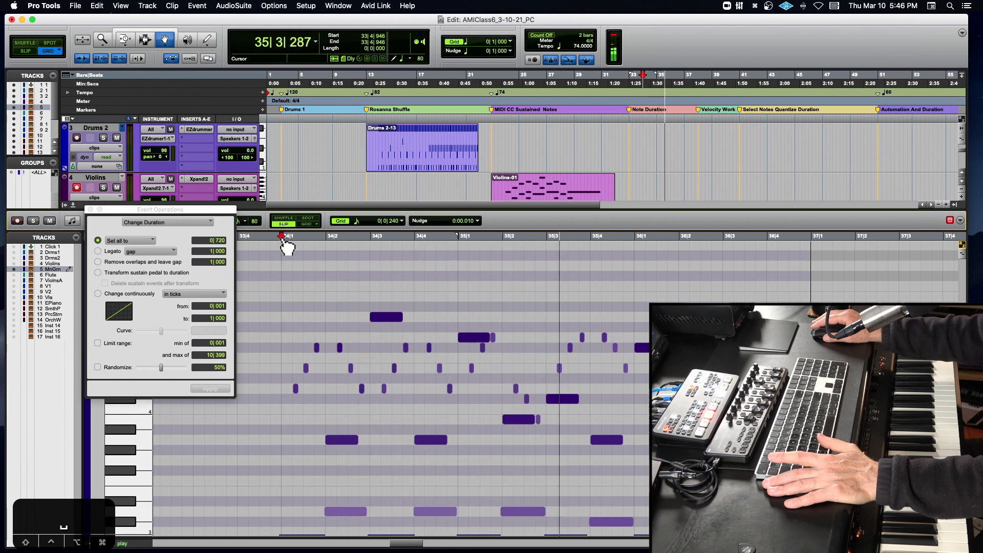
key(space)
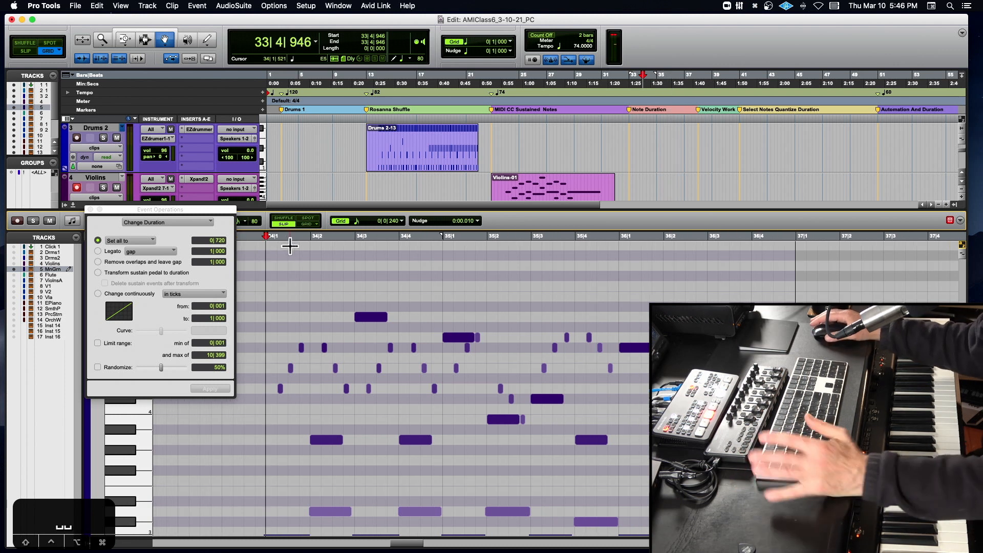
- Select all the long accented notes together, from beat 2 of bar 34 through the one at 36|1
scroll(348, 280, right, 2)
scroll(348, 280, down, 5)
scroll(348, 280, left, 1)
scroll(348, 280, up, 6)
scroll(348, 280, right, 1)
click(352, 349)
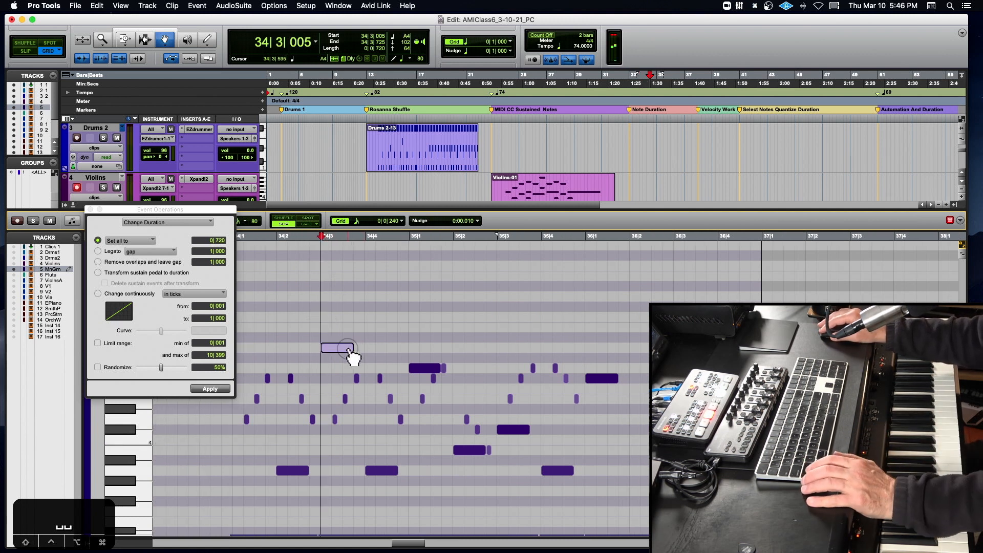
shift+click(302, 470)
shift+click(377, 470)
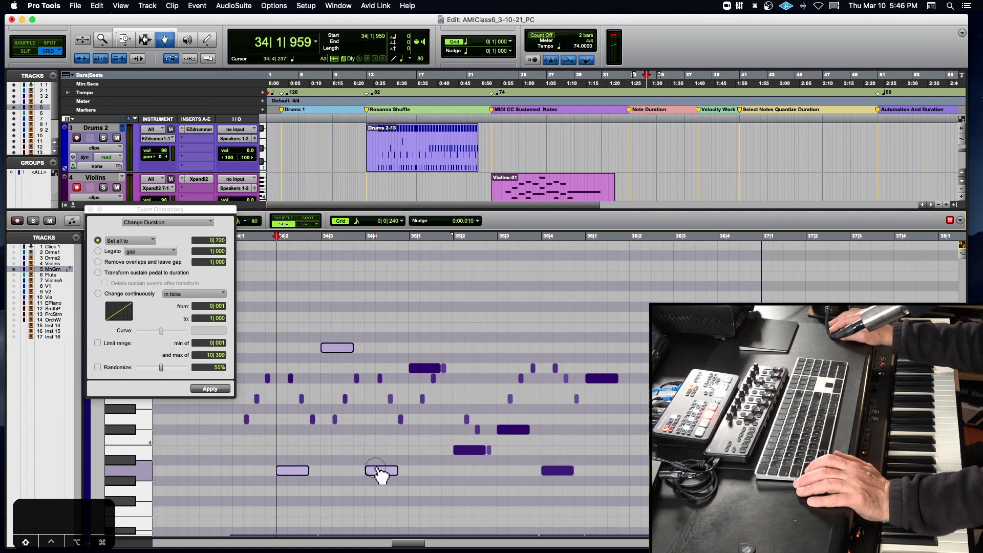
shift+click(433, 369)
shift+click(471, 449)
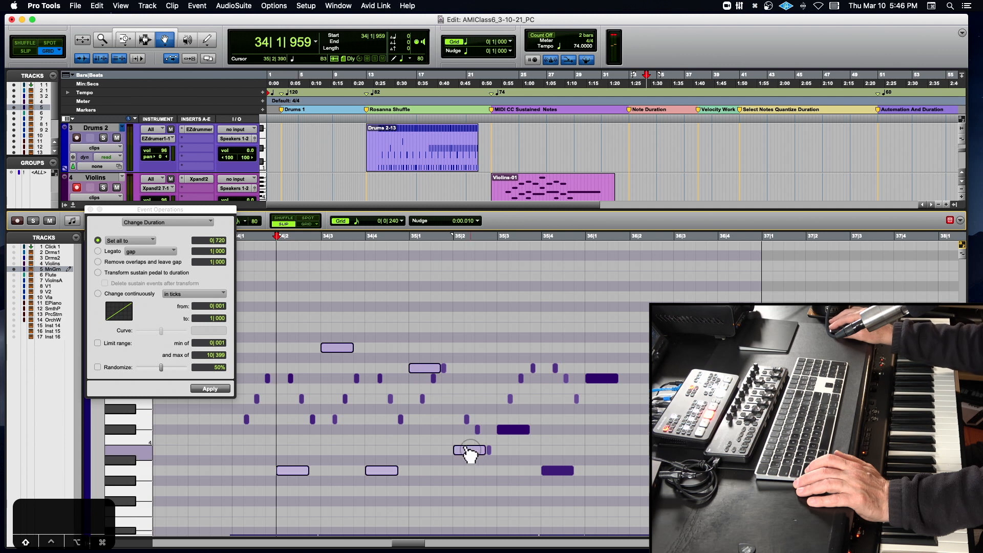
shift+click(511, 432)
shift+click(558, 471)
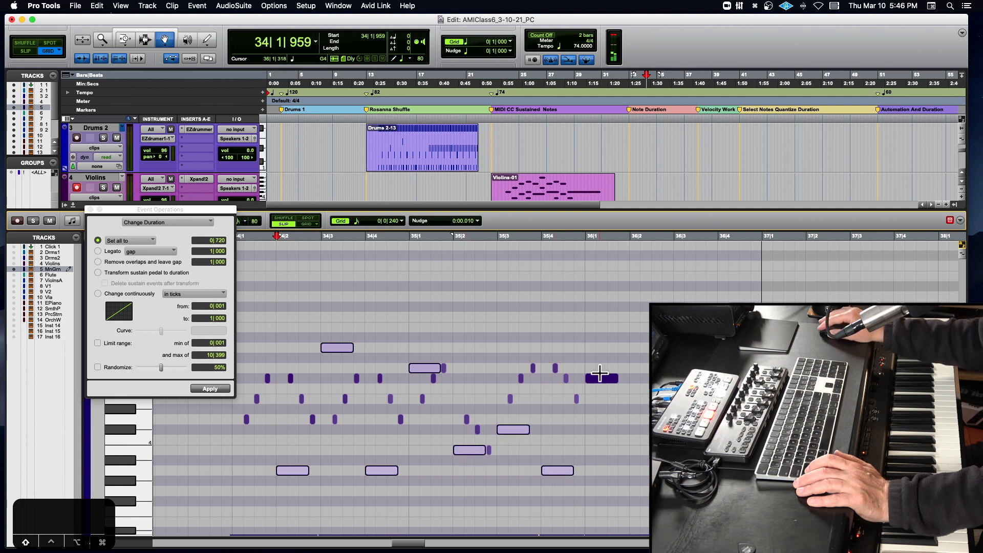
shift+click(603, 382)
- Subtract 10 from the Note On velocities of the selected accented notes with Change Velocity, and close Event Operations
drag(164, 211, 304, 239)
click(462, 262)
click(465, 255)
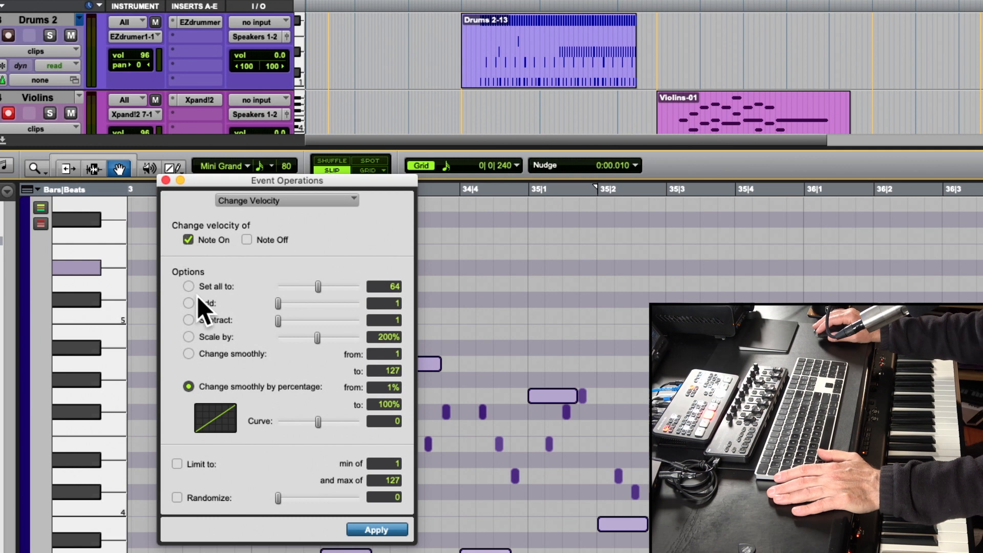
click(189, 320)
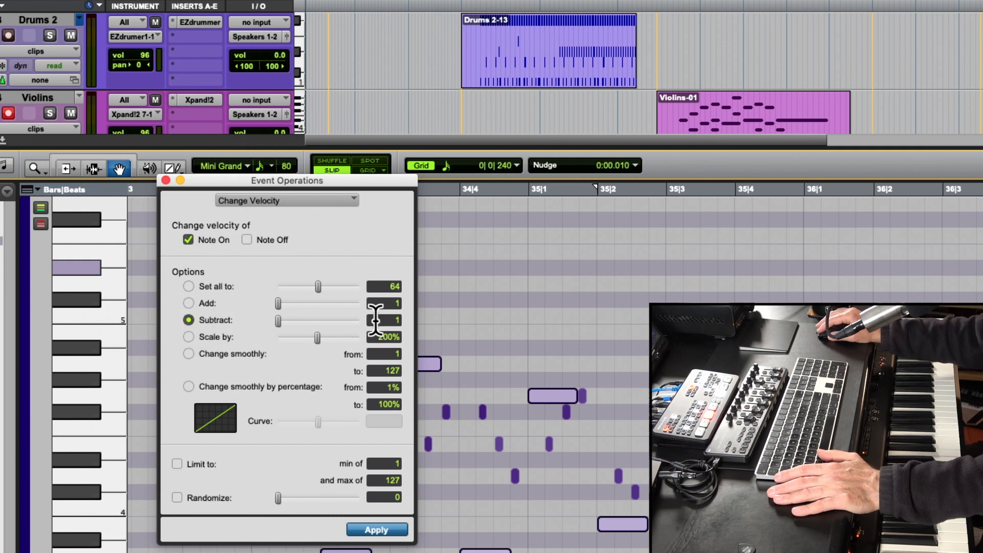
text(10)
click(382, 523)
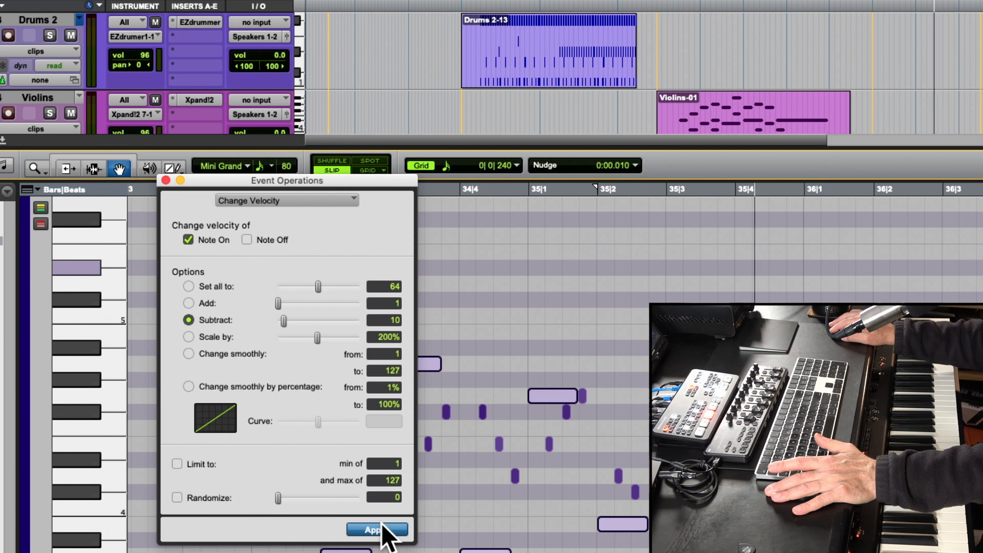
click(165, 179)
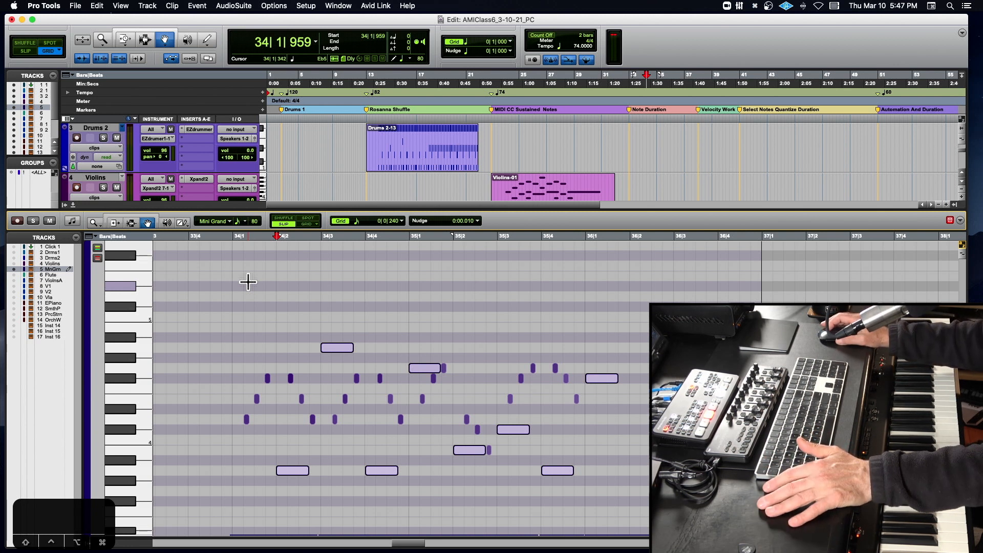
- Close the Mini Grand editor and open the Flute clip at the Velocity Work marker for MIDI editing
scroll(248, 281, right, 1)
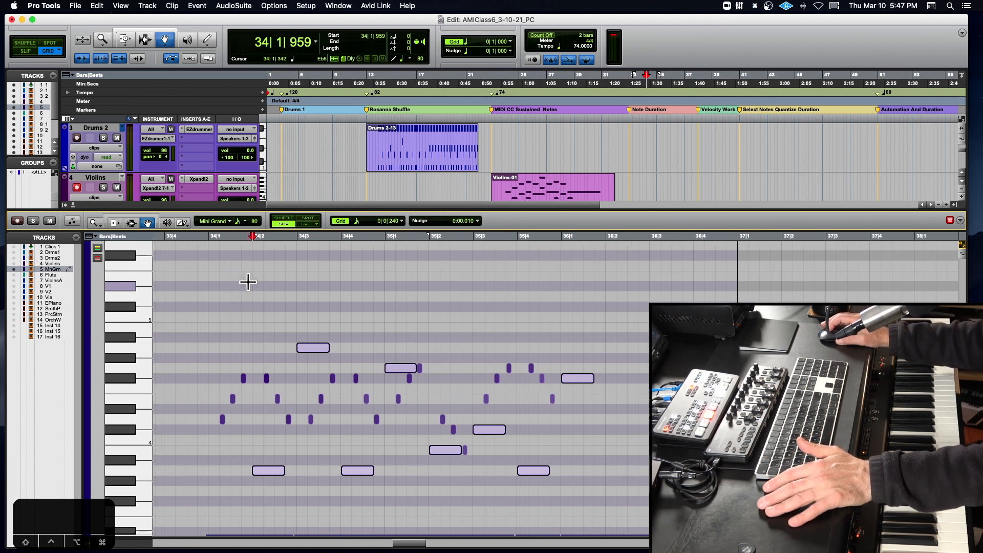
click(73, 204)
click(713, 287)
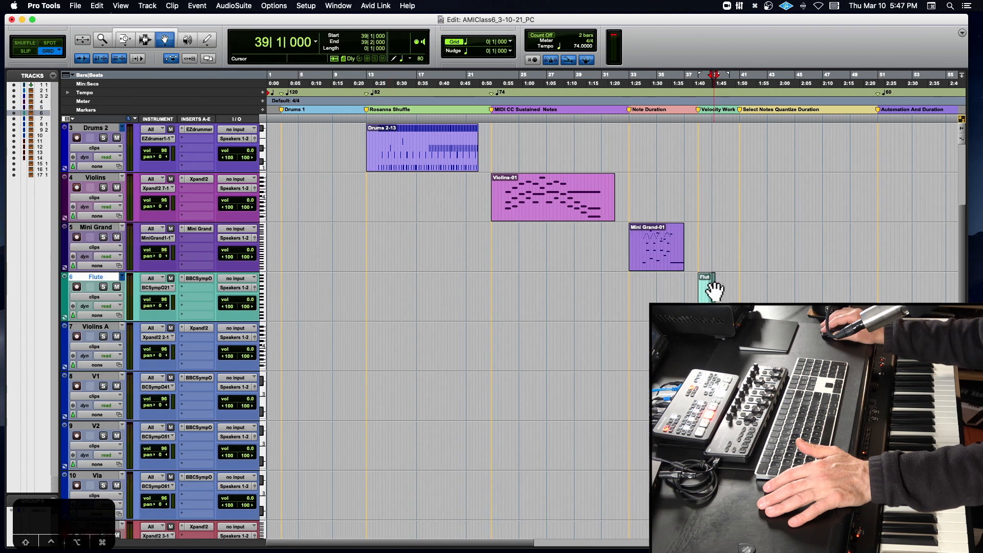
double_click(714, 287)
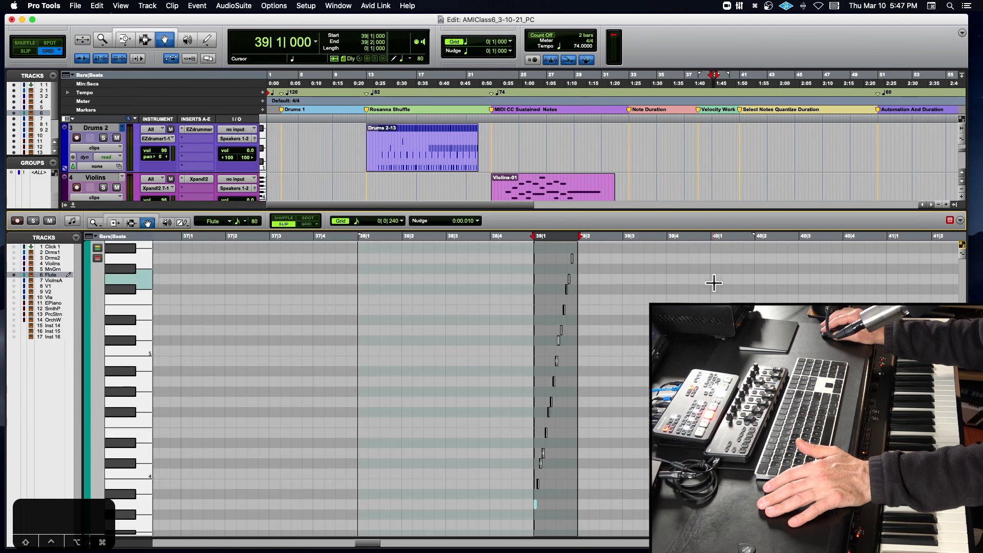
- Play the rising flute run from 38|4|668, zooming in on its notes
click(521, 237)
key(space)
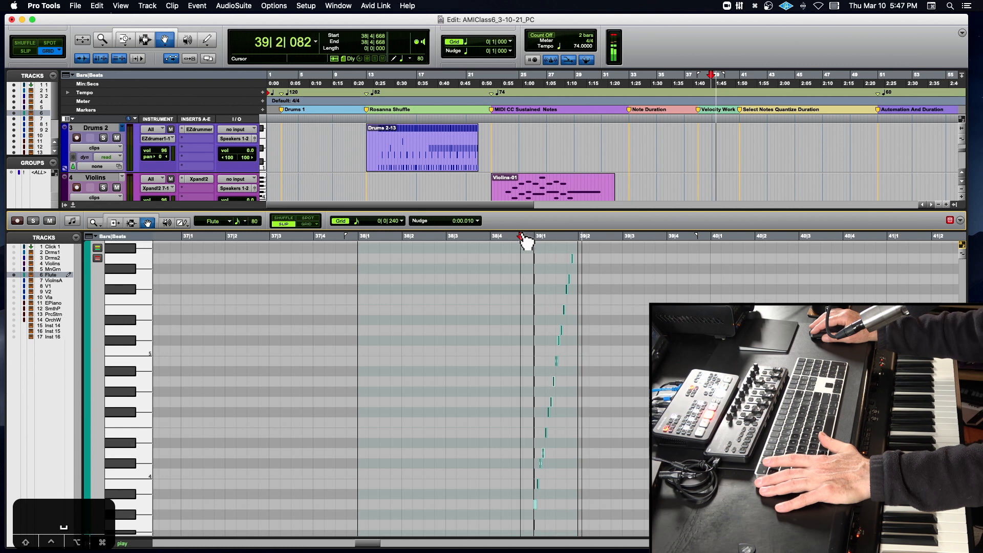
key(space)
key(t)
key(t)
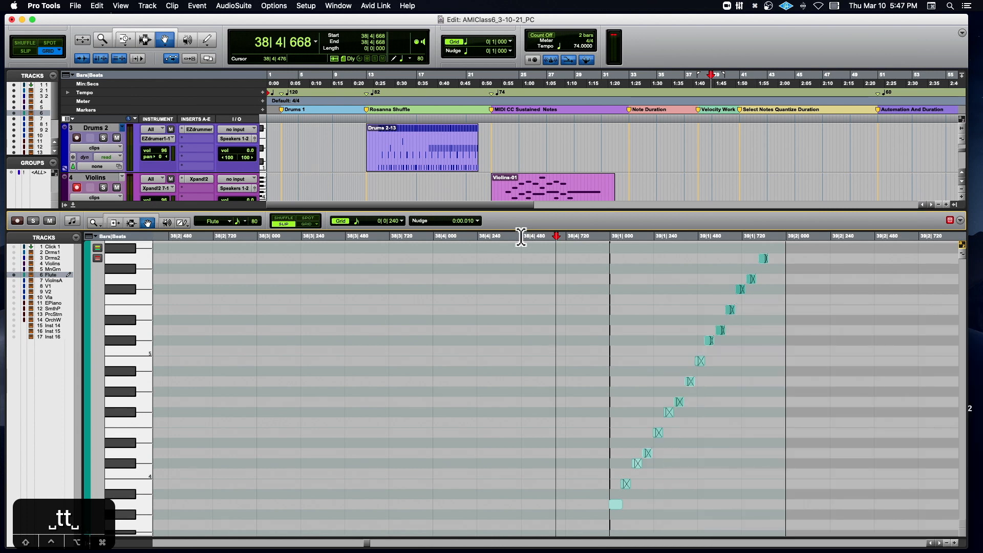
key(space)
key(space)
- Show the velocity lane beneath the Flute notes and shrink the note height so the whole run fits
drag(100, 513, 72, 486)
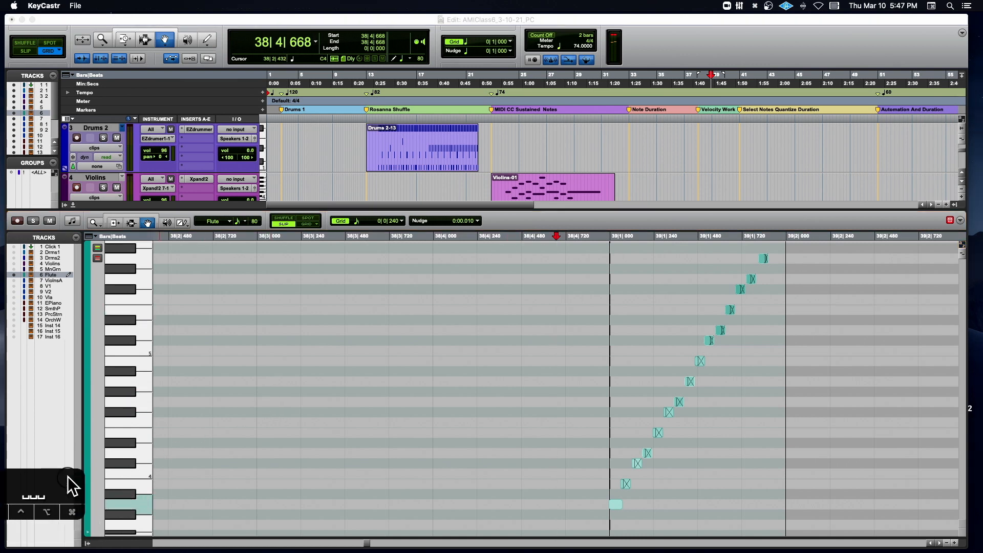
click(89, 528)
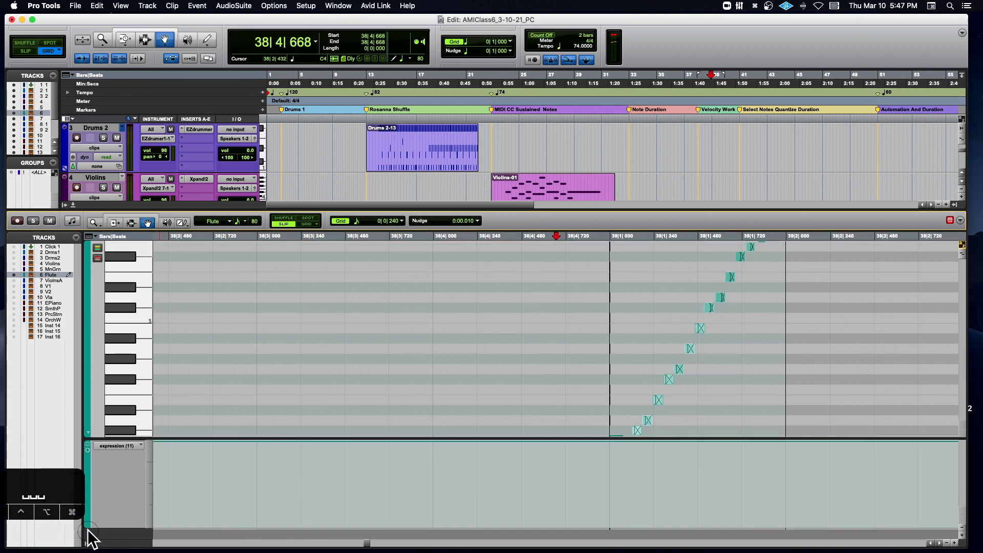
click(119, 446)
click(132, 378)
scroll(587, 416, right, 3)
scroll(586, 416, down, 4)
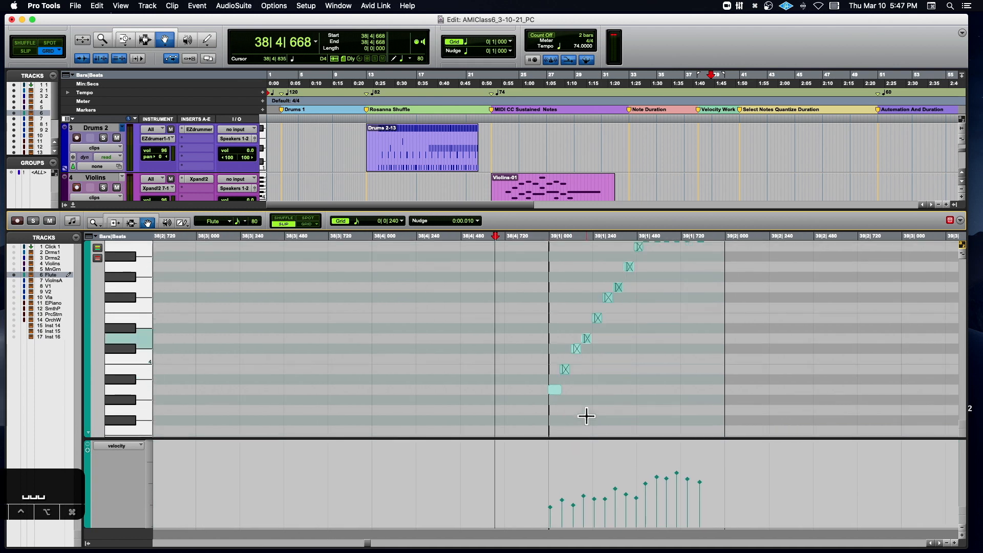
scroll(587, 416, up, 5)
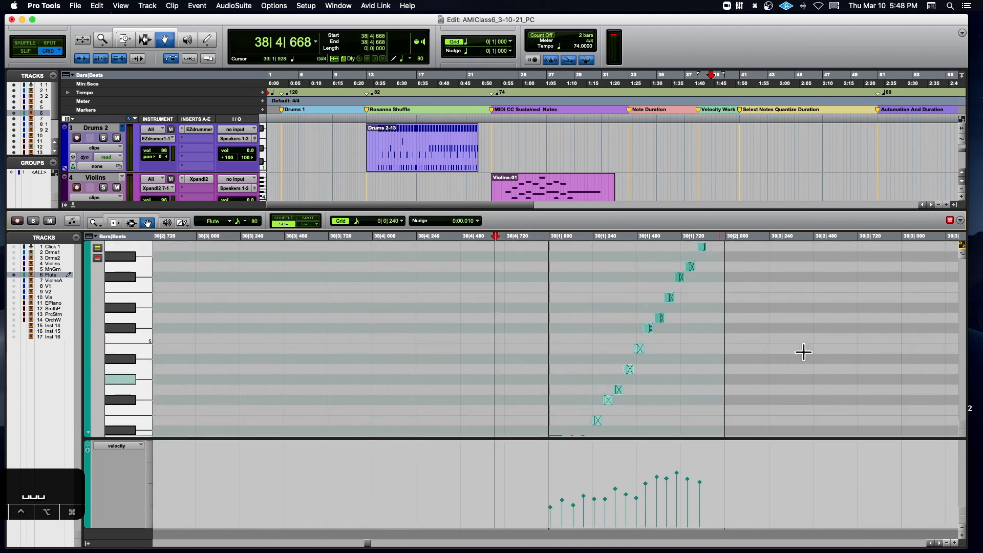
click(963, 256)
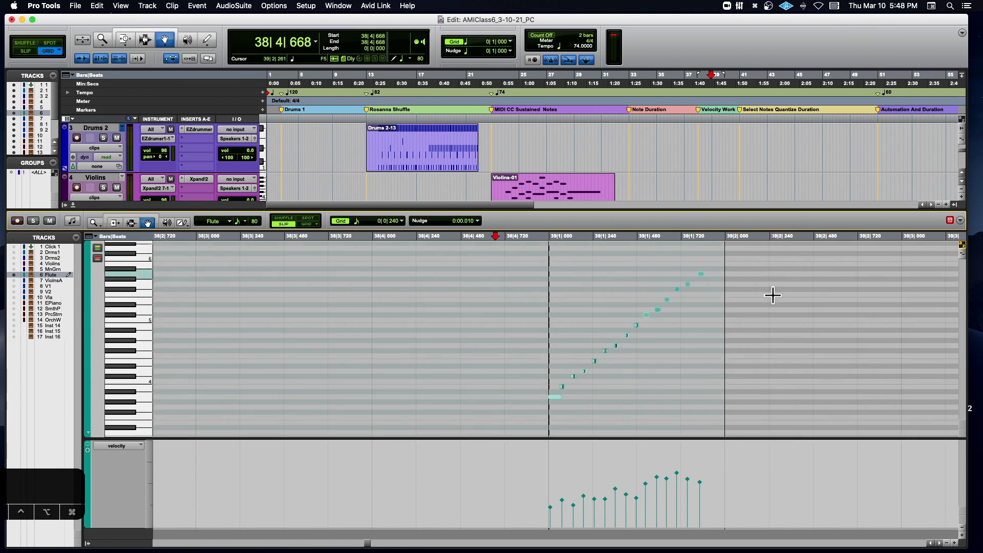
- Select the whole flute run from 38|4|944 to 39|2|016, zoom to the selection and play it
drag(548, 238, 728, 242)
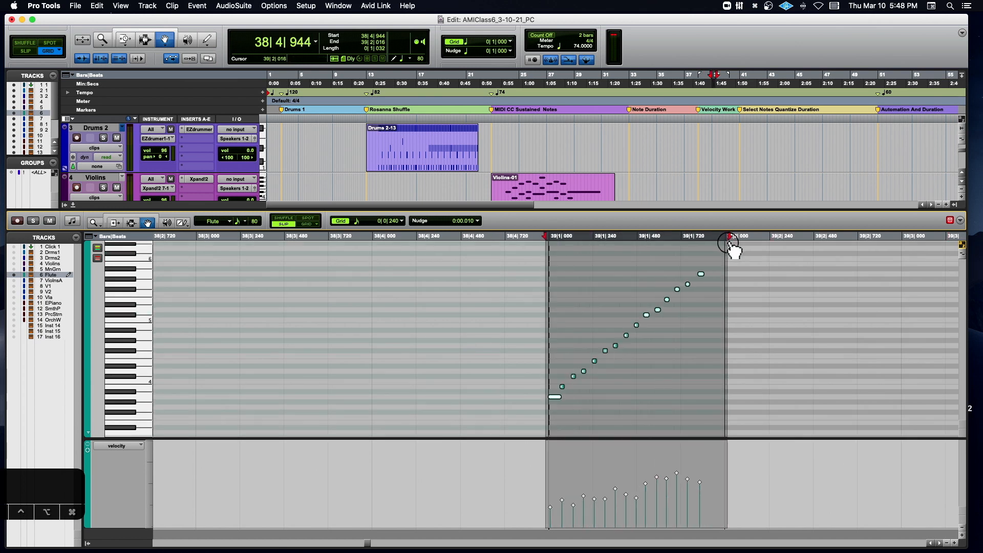
key(alt+f)
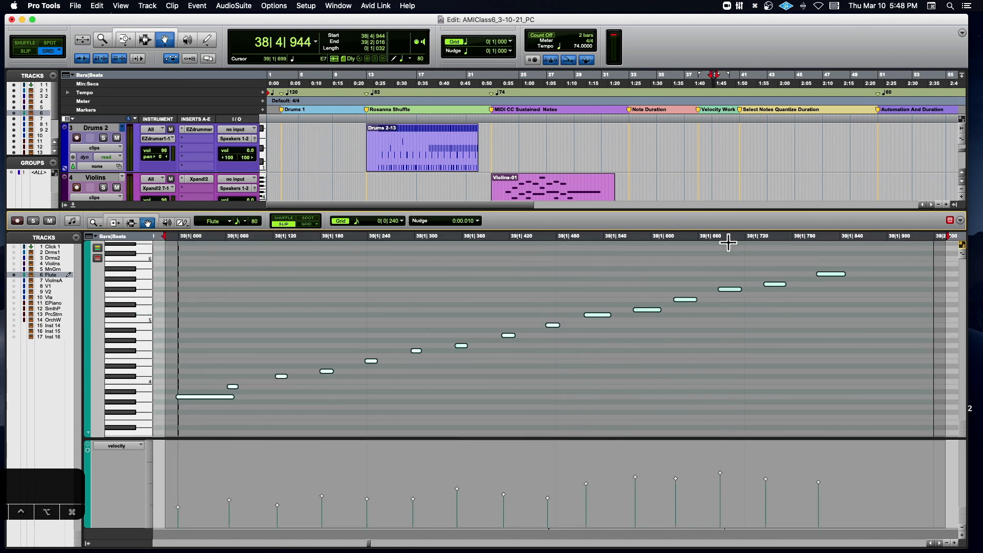
key(space)
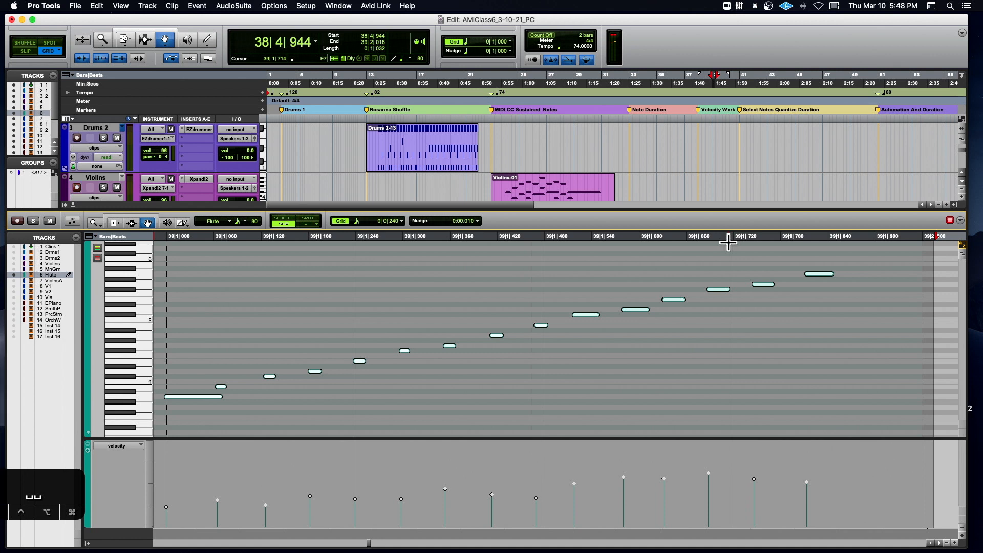
- Try a straight rising velocity ramp over the flute run with the Pencil tool, play it and undo it
drag(184, 231, 197, 249)
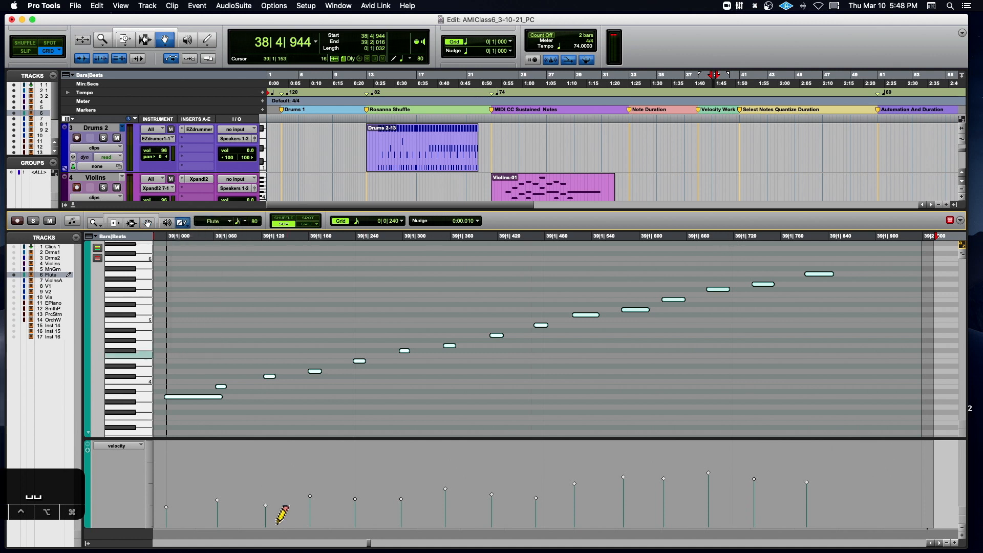
mouse_move(493, 504)
mouse_down()
mouse_move(830, 460)
mouse_move(859, 446)
mouse_move(850, 446)
mouse_up()
key(space)
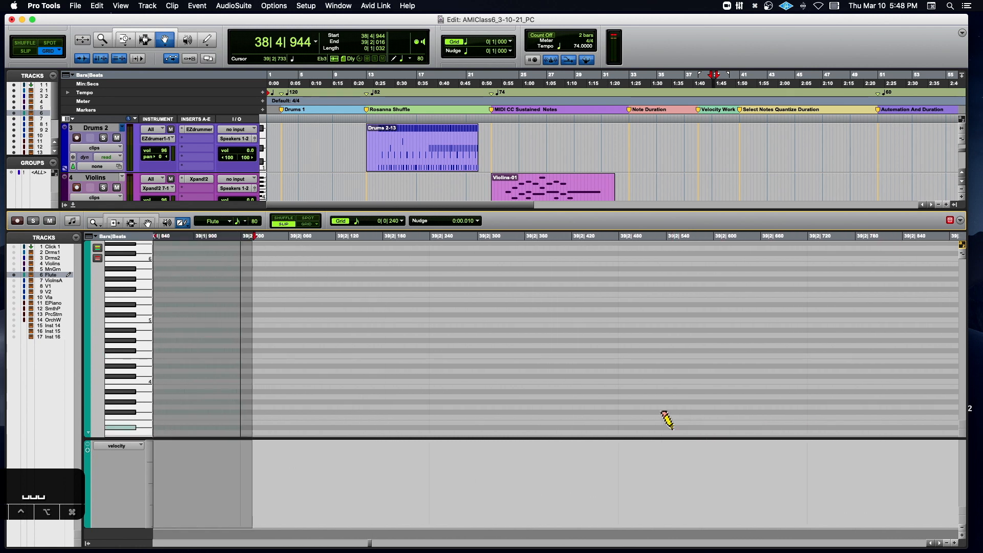
key(super+z)
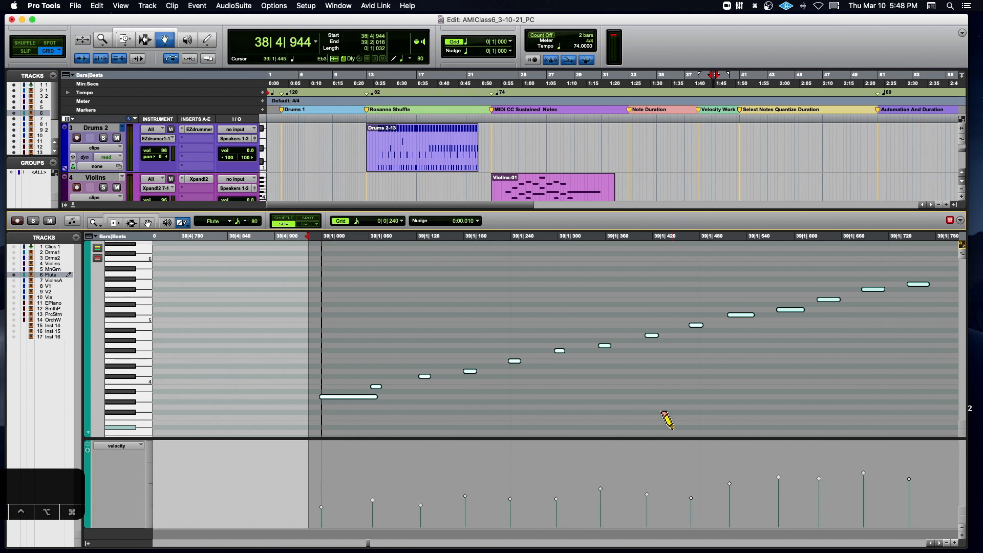
- Try a freehand velocity curve that stays low and climbs steeply on the last flute notes, play it and undo it
scroll(667, 420, right, 5)
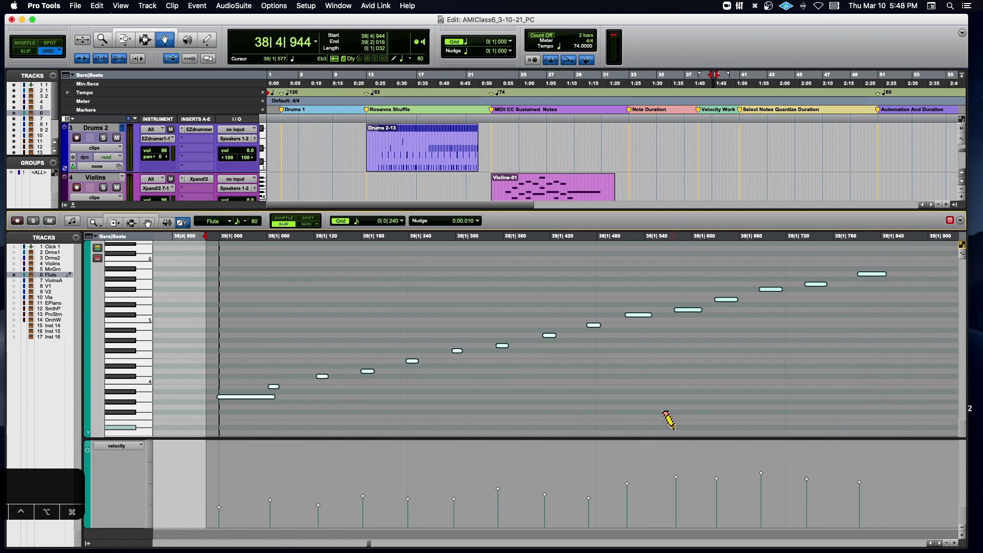
drag(182, 222, 192, 229)
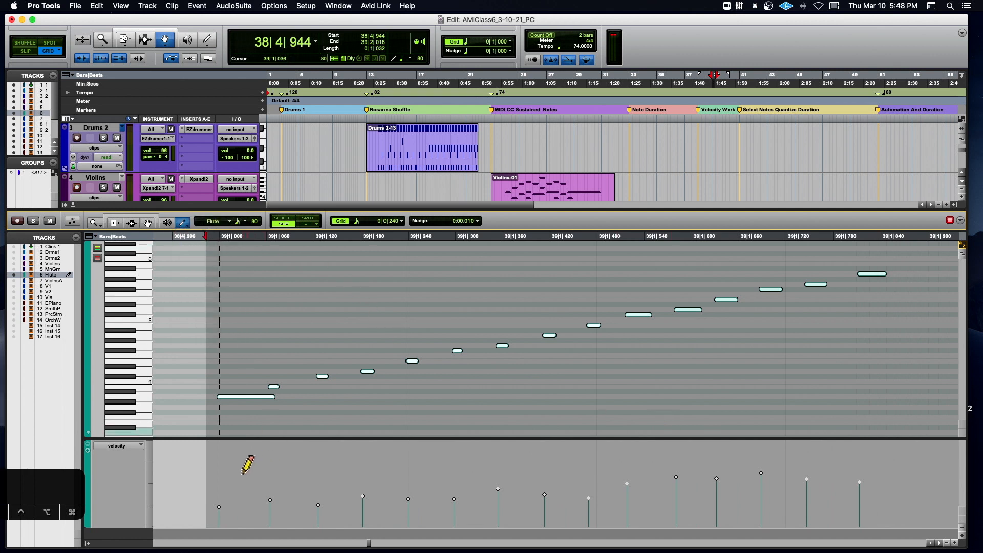
mouse_move(213, 513)
mouse_down()
mouse_move(518, 518)
mouse_move(725, 505)
mouse_move(860, 470)
mouse_up()
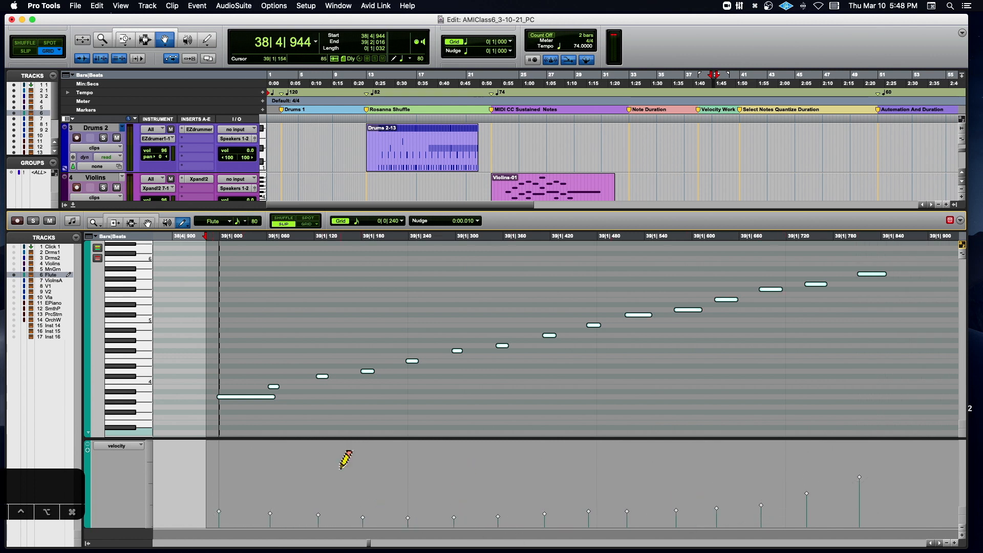
key(space)
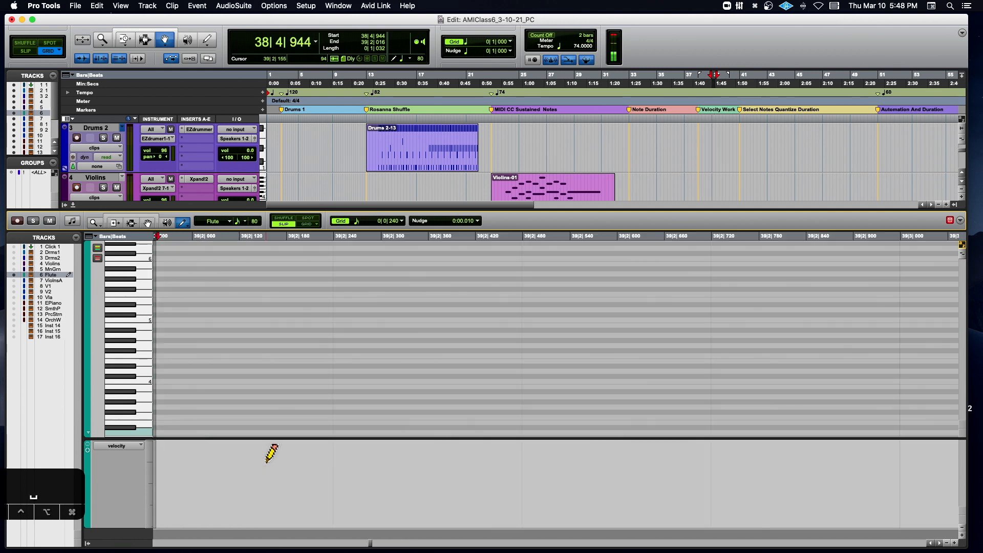
key(space)
key(super+z)
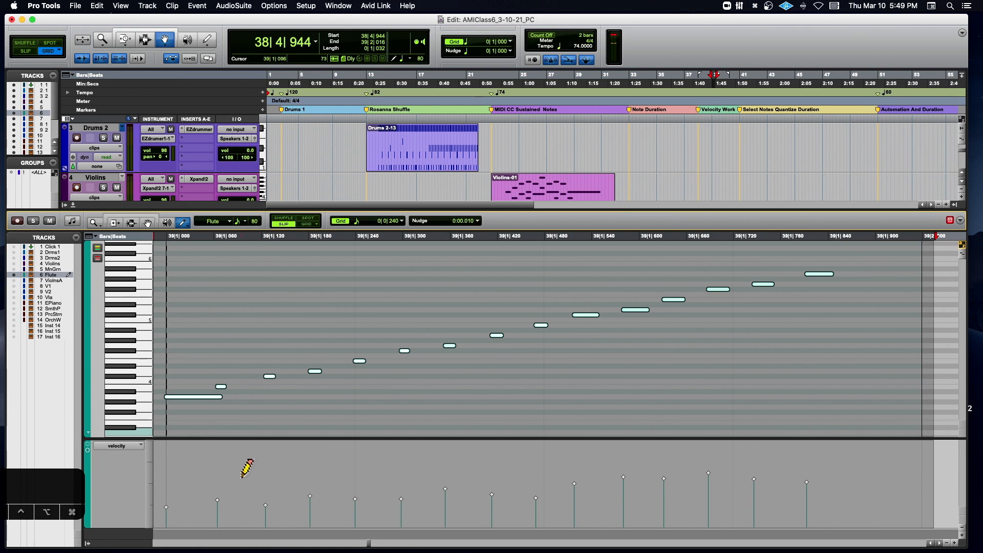
- Bring all the selected flute velocities to one even low level with the Trim tool and play the run
click(116, 222)
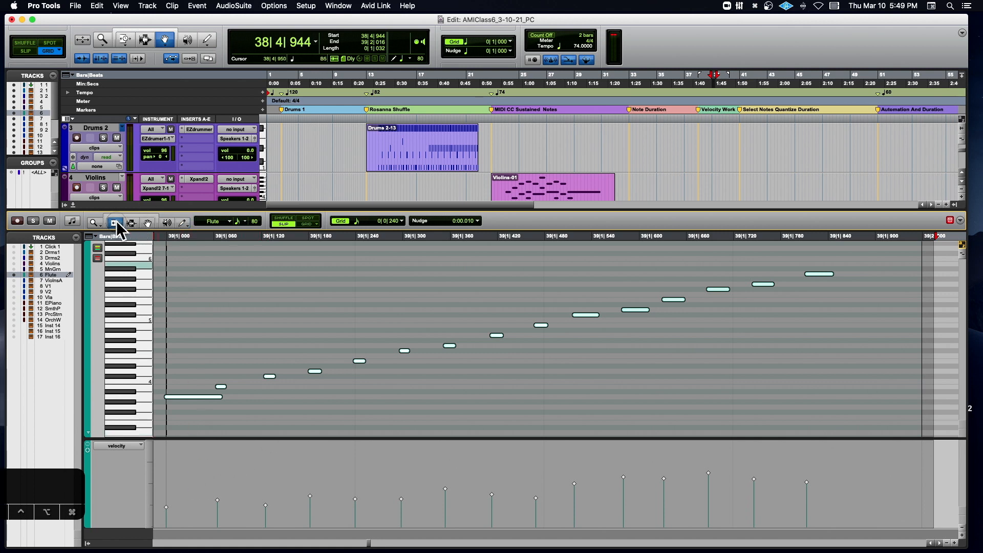
drag(366, 512, 389, 522)
key(space)
key(space)
key(space)
key(space)
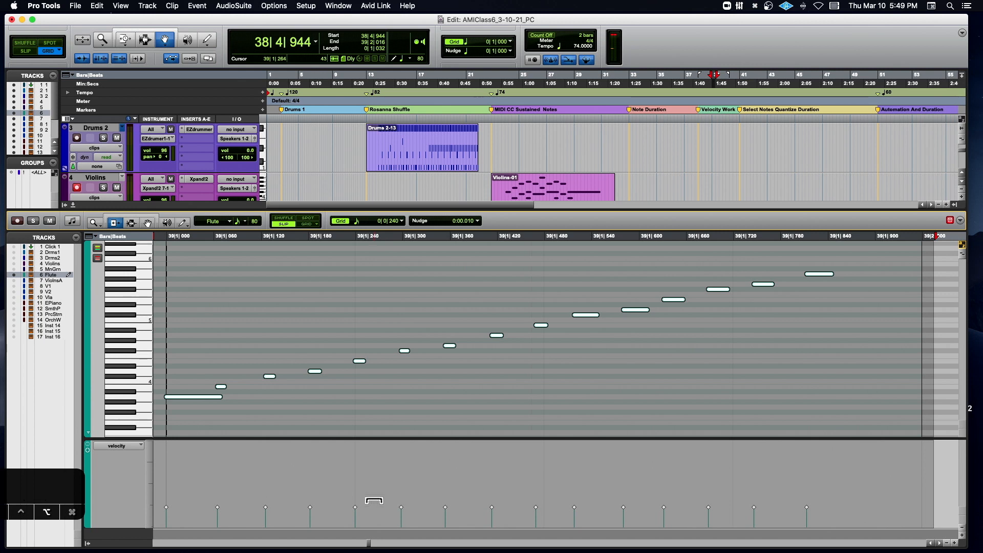
- Open Event Operations for the selected flute notes and set Change Velocity to change smoothly by percentage
key(alt+0)
click(244, 240)
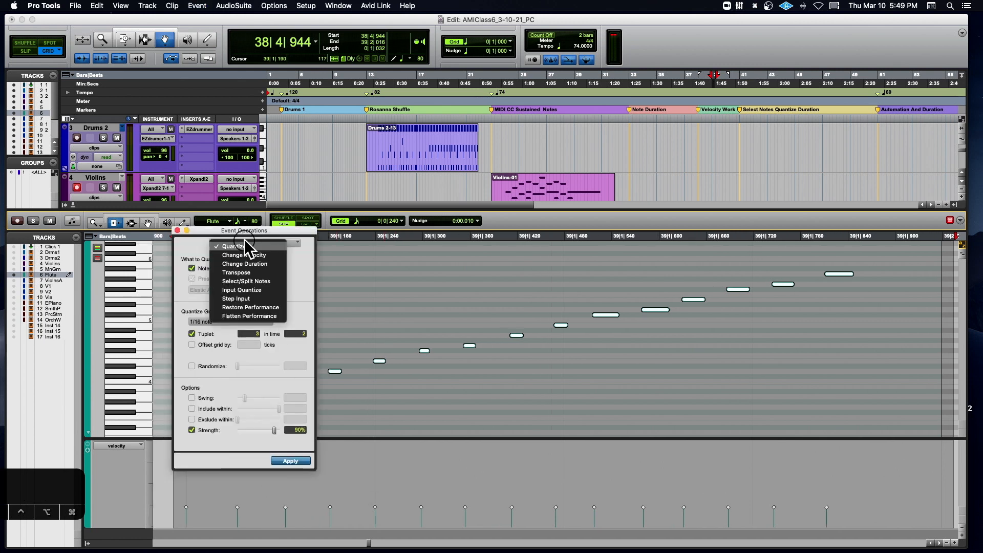
click(251, 255)
drag(260, 230, 206, 210)
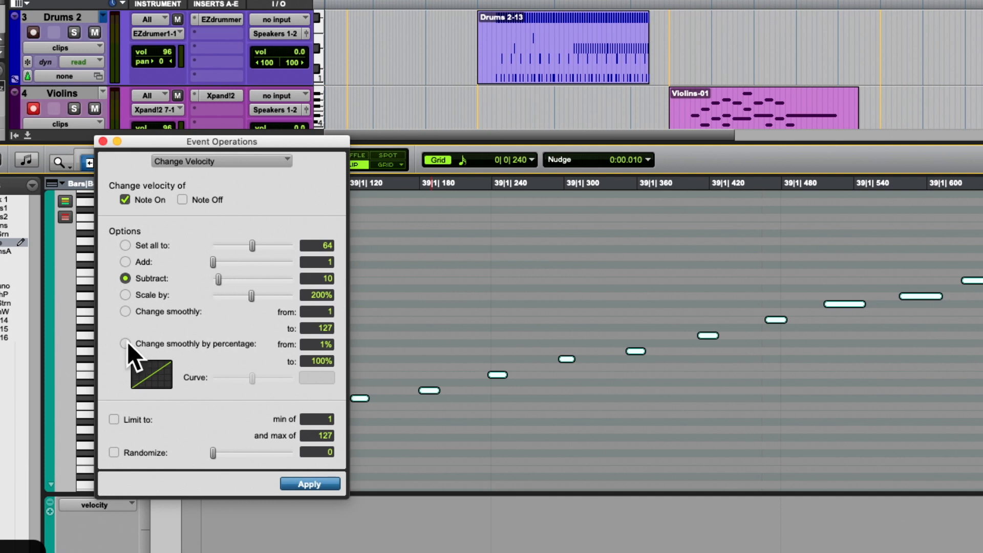
click(126, 344)
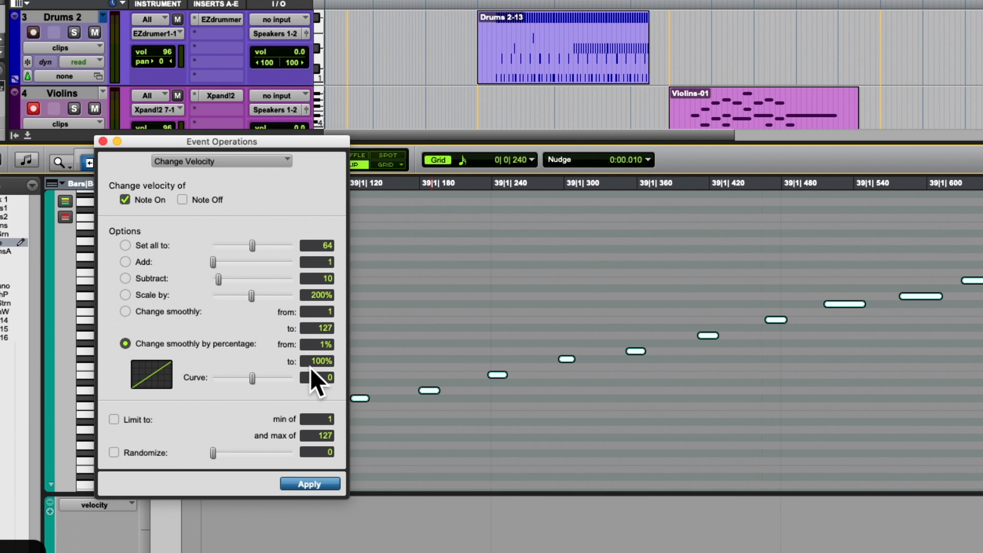
- Set the smooth velocity change to run from 75% to 163% and apply it to the flute run
click(323, 345)
key(Tab)
key(Up)
key(Up)
key(Up)
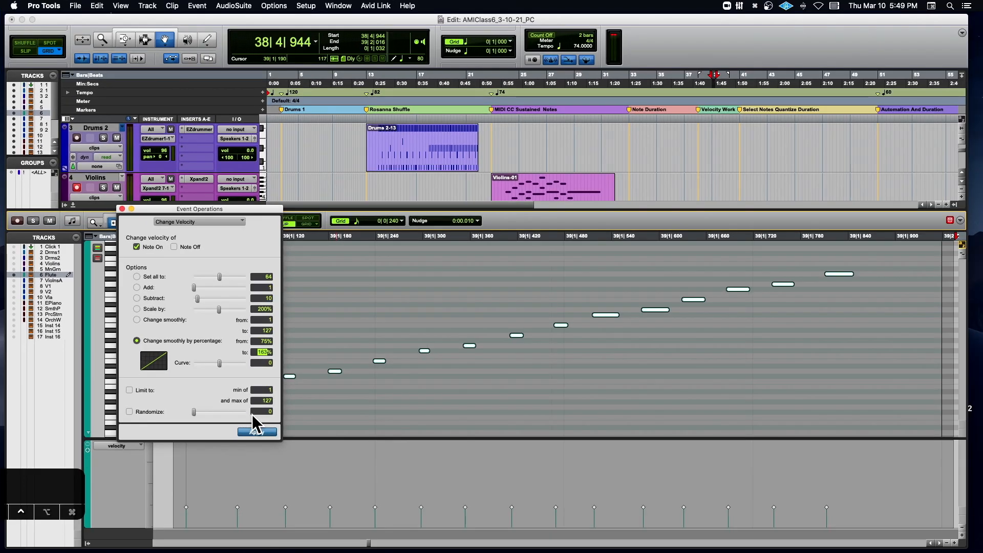
click(254, 433)
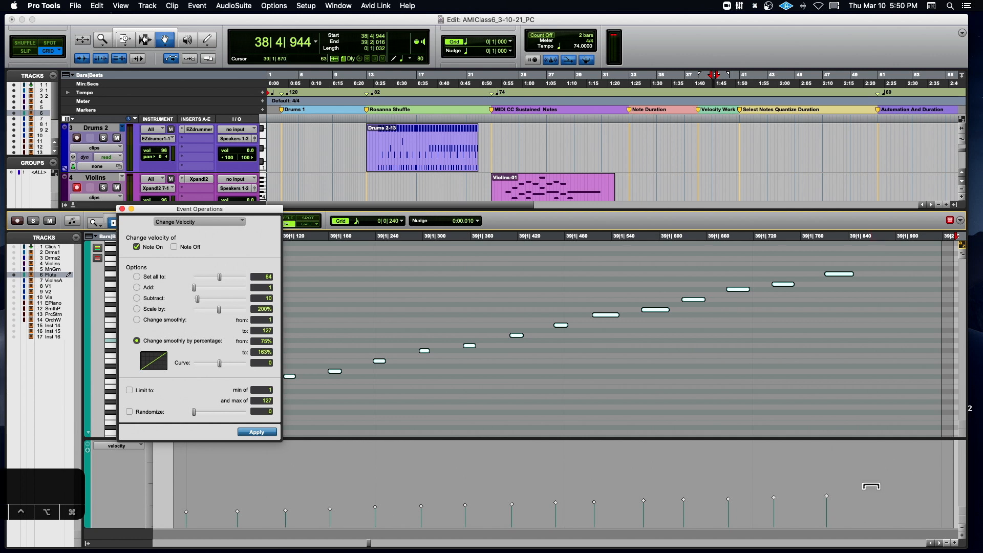
- Try an end percentage of 200% on the flute run, play it and undo both applied velocity changes
click(254, 352)
text(200)
key(Return)
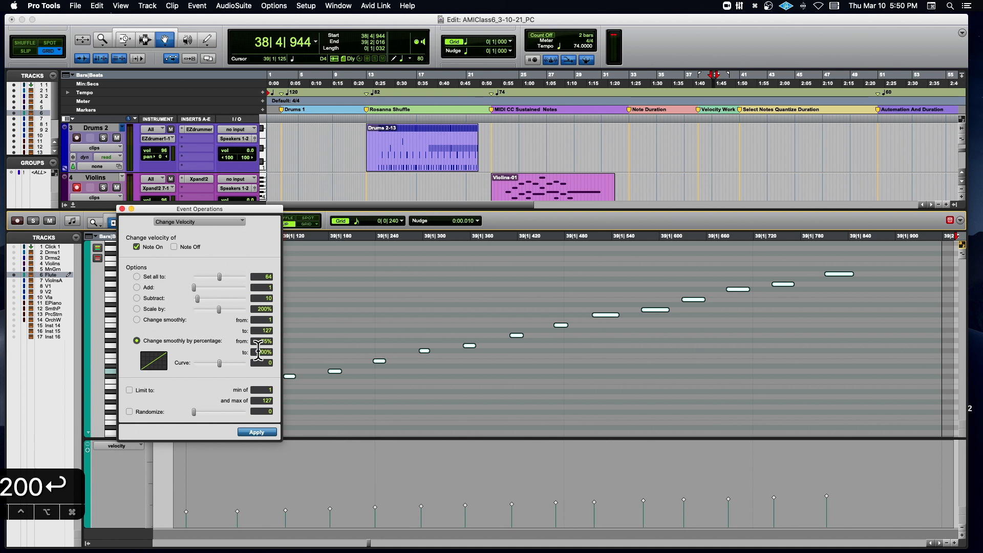
click(261, 433)
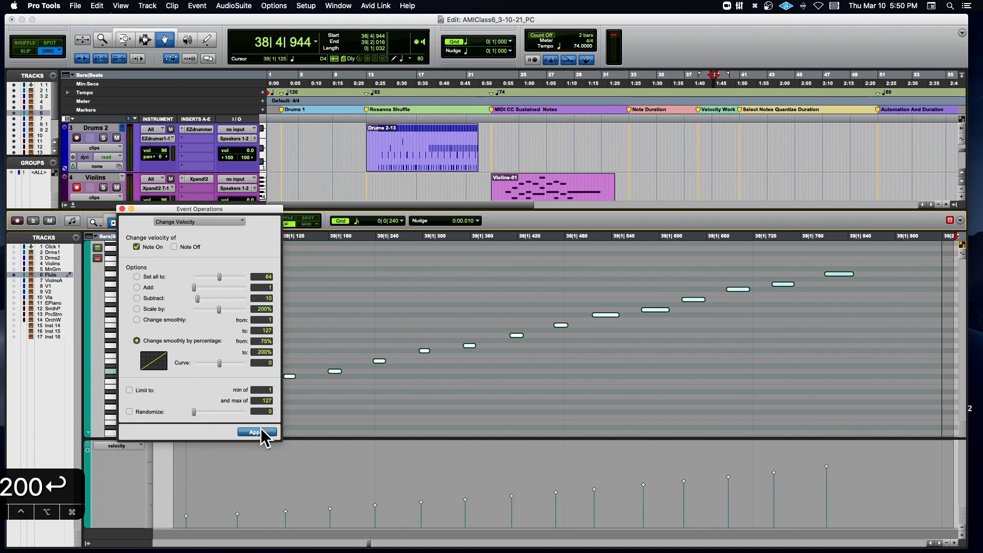
key(space)
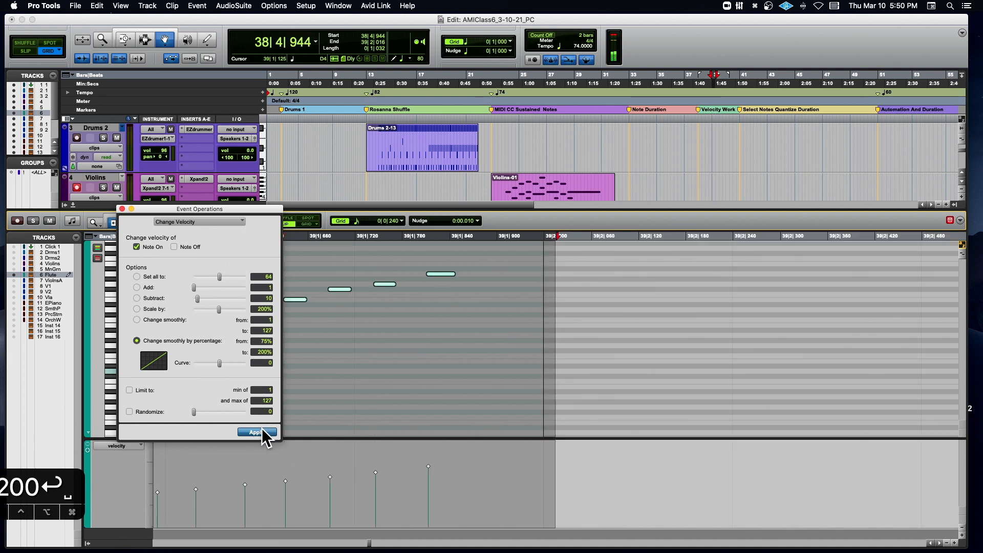
key(space)
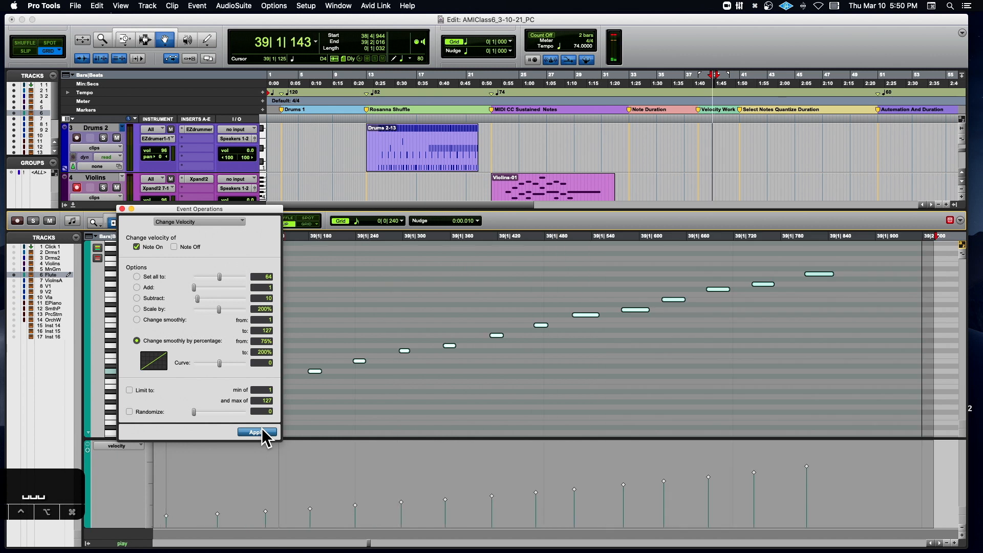
key(super+z)
key(super+z)
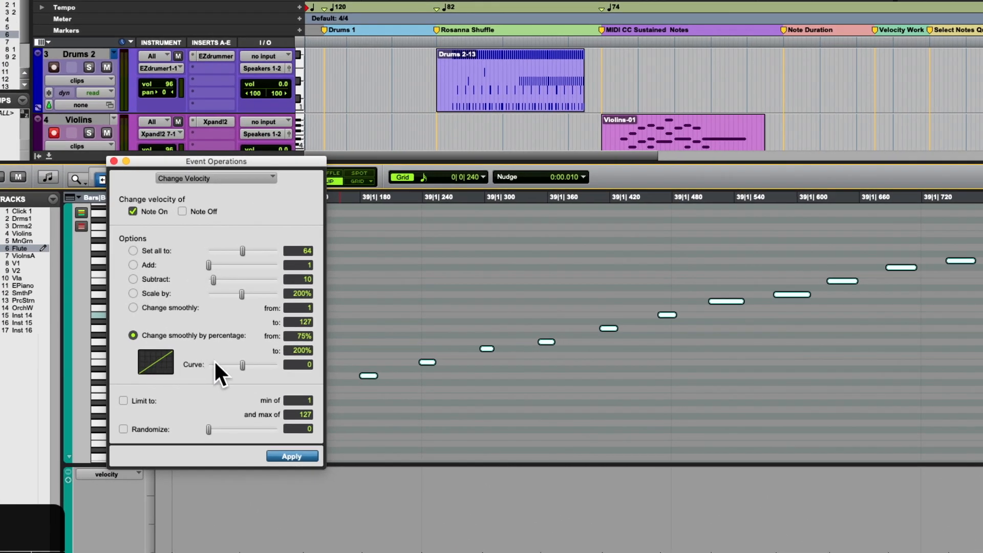
- Set the velocity change curve to 27, apply it to the flute run and undo the application
drag(239, 361, 247, 361)
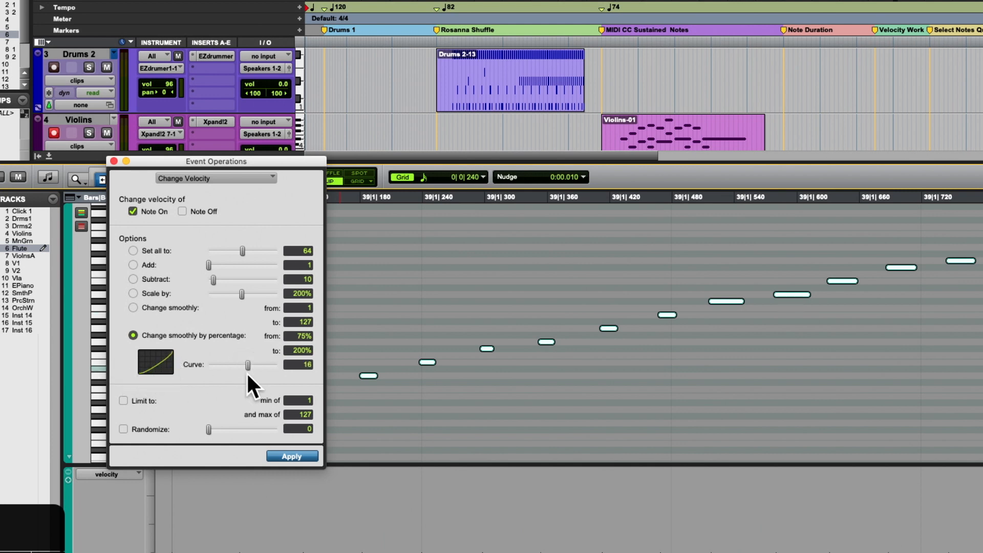
drag(247, 364, 250, 365)
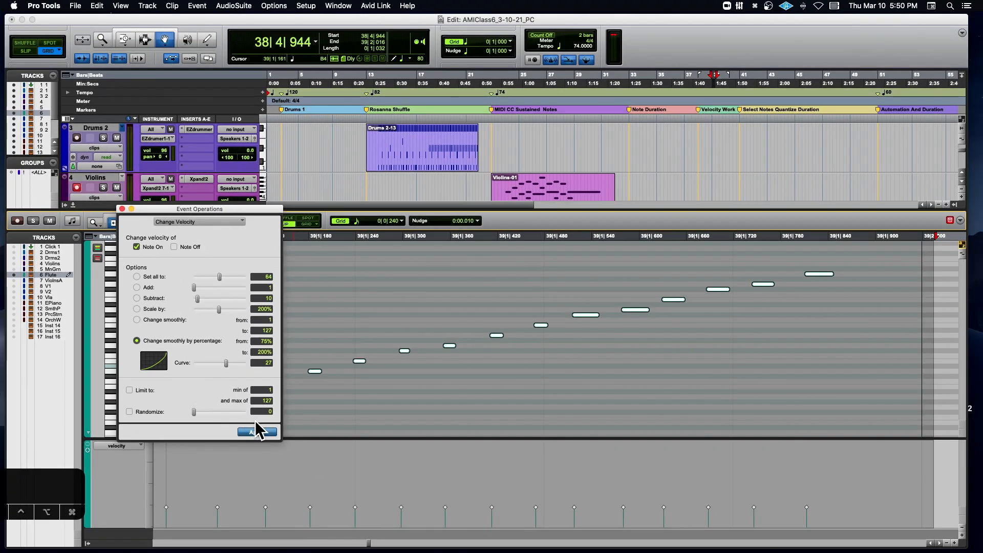
click(290, 457)
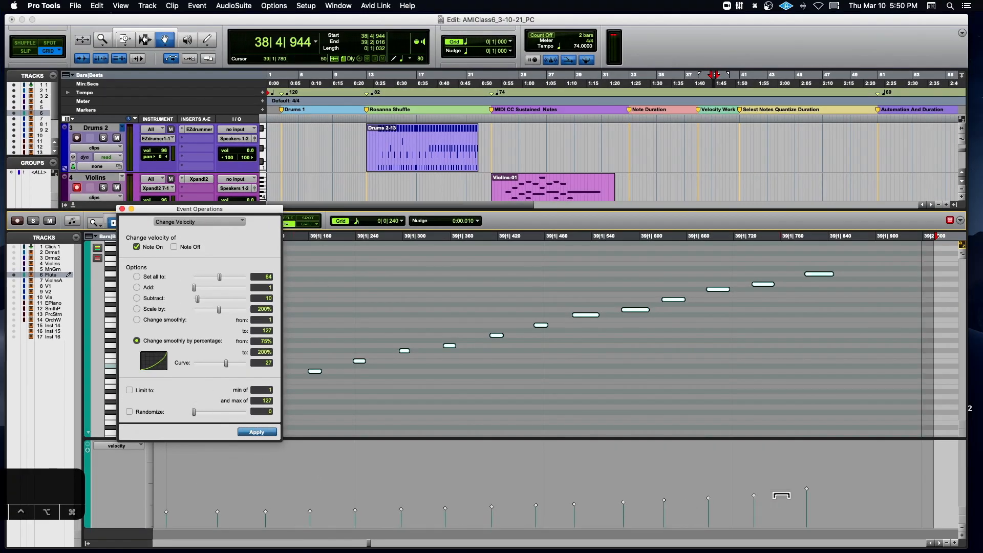
key(super+z)
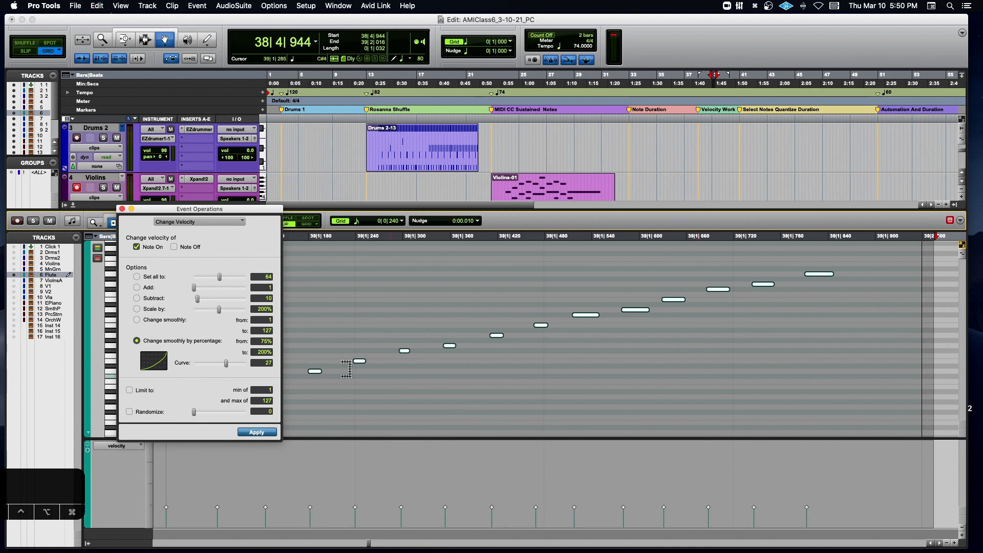
- Set the end percentage to 275%, apply the curved velocity change to the flute run and play it
click(264, 353)
text(275)
key(Return)
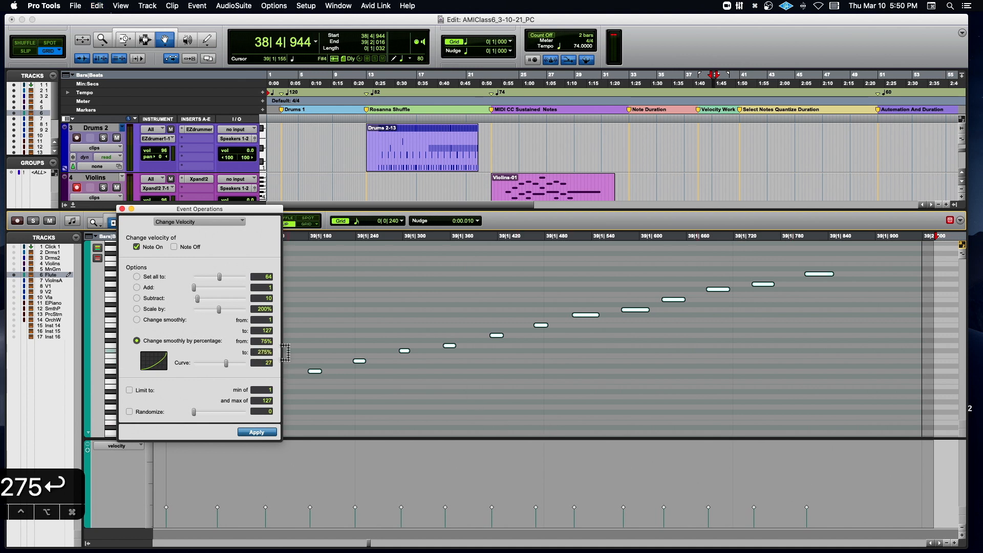
click(254, 433)
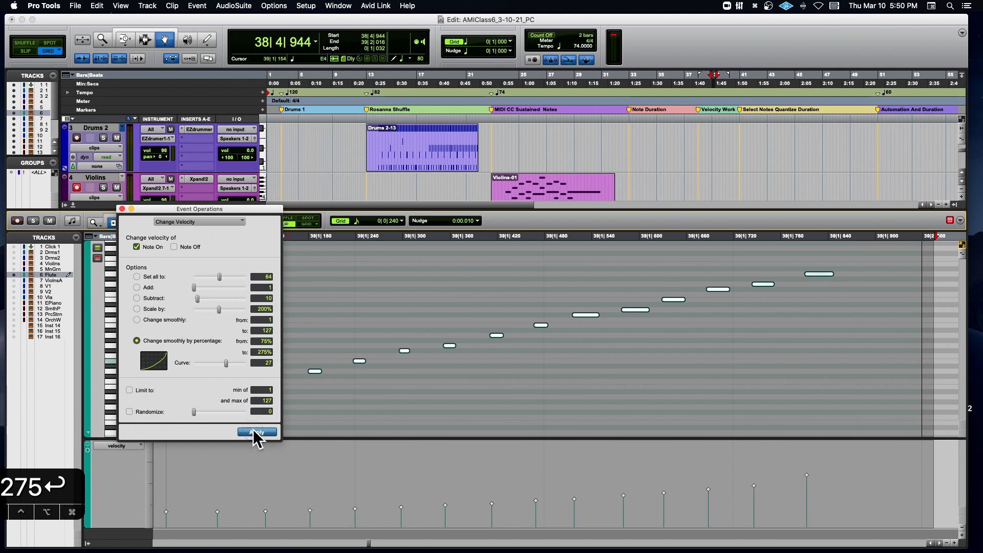
key(space)
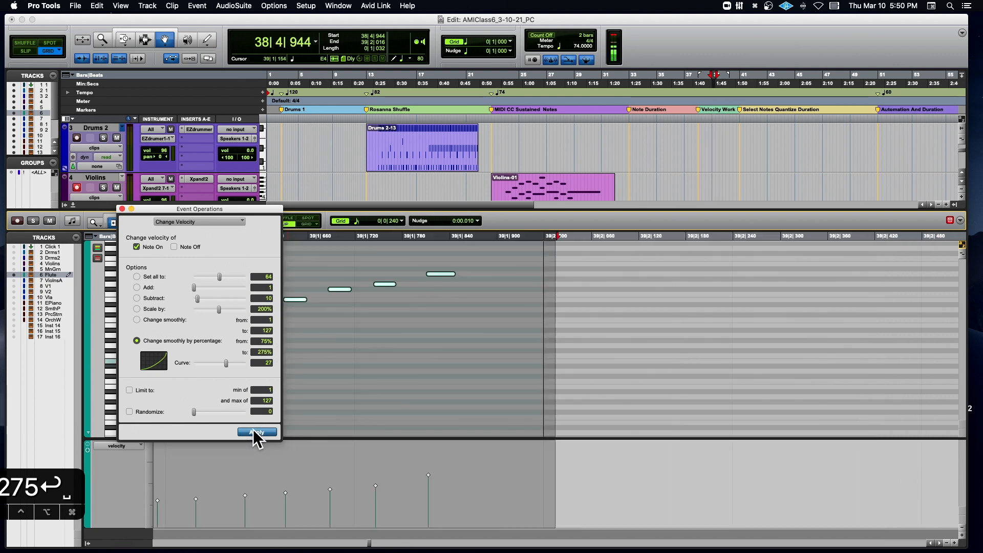
key(space)
key(space)
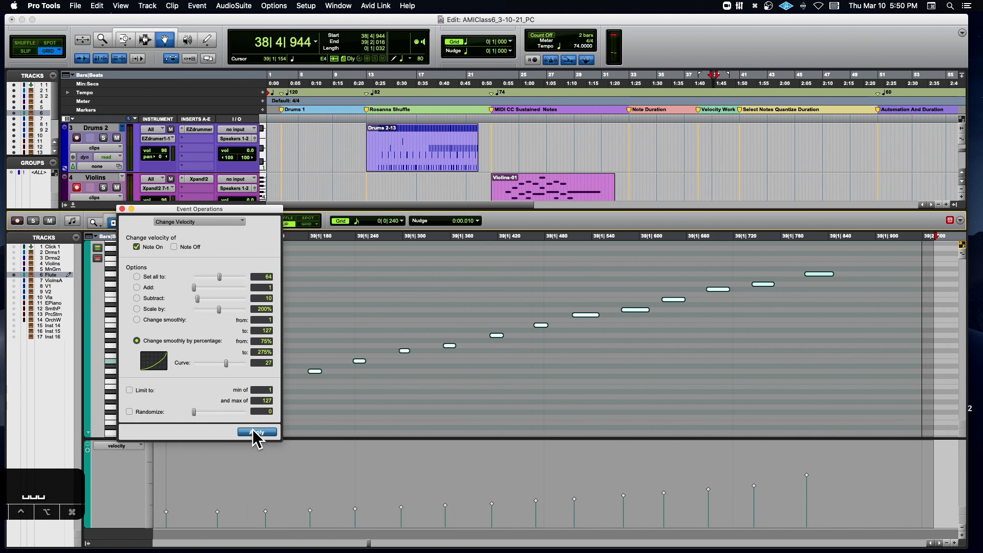
- Raise all the selected flute velocities proportionally with the Trim tool and play the run
click(252, 429)
click(658, 485)
drag(658, 485, 660, 476)
key(space)
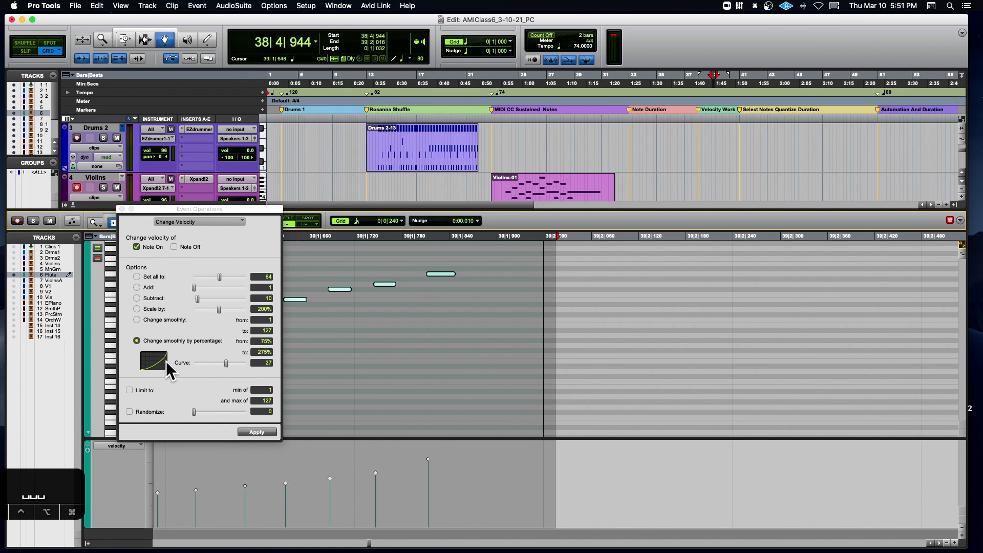
- Close Event Operations and hide the docked MIDI editor to show the tracks in the Edit window
click(122, 209)
key(r)
key(r)
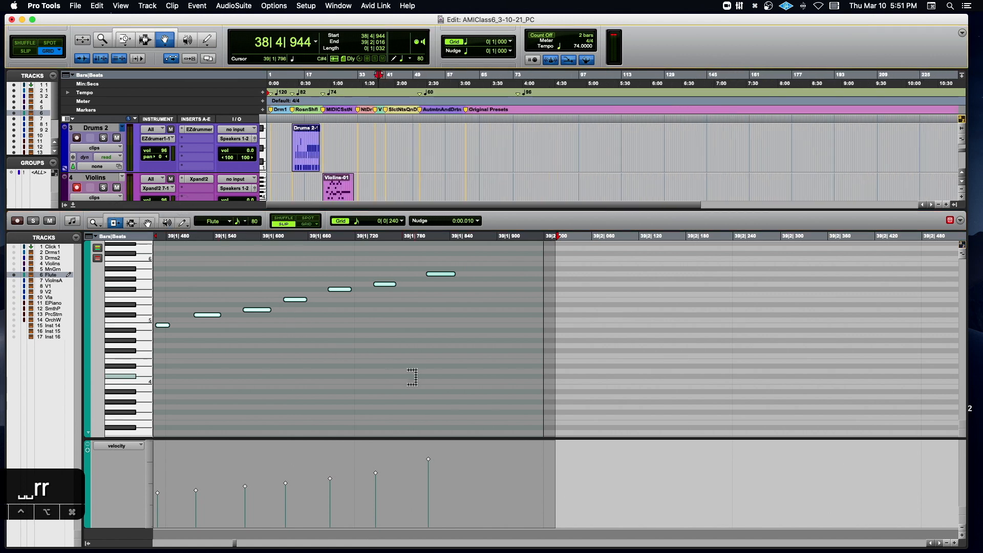
scroll(407, 377, up, 4)
scroll(409, 377, down, 3)
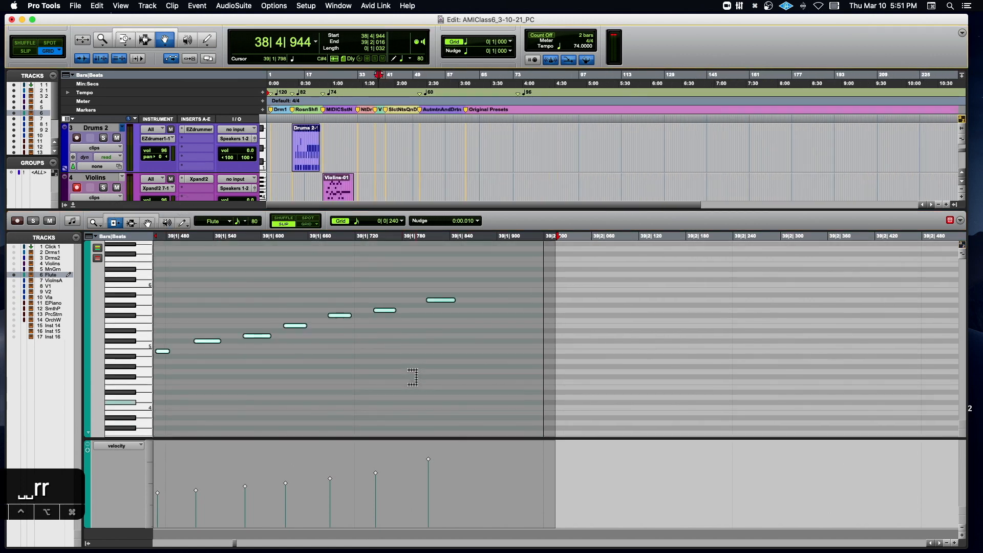
key(r)
key(r)
key(r)
key(t)
key(t)
key(t)
key(t)
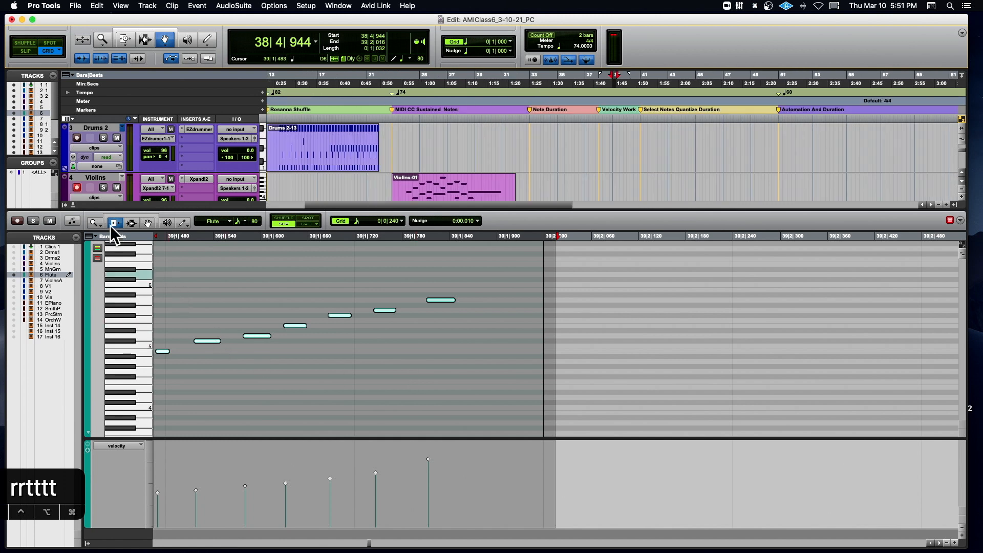
click(73, 204)
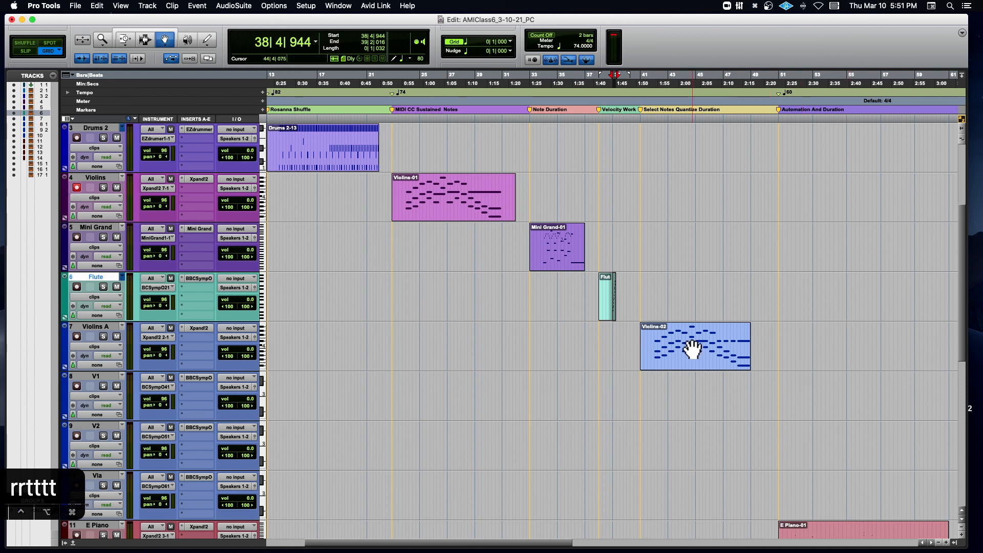
- Open the Violins-02 clip of the Violins A track in the docked MIDI editor with its whole phrase visible
click(692, 347)
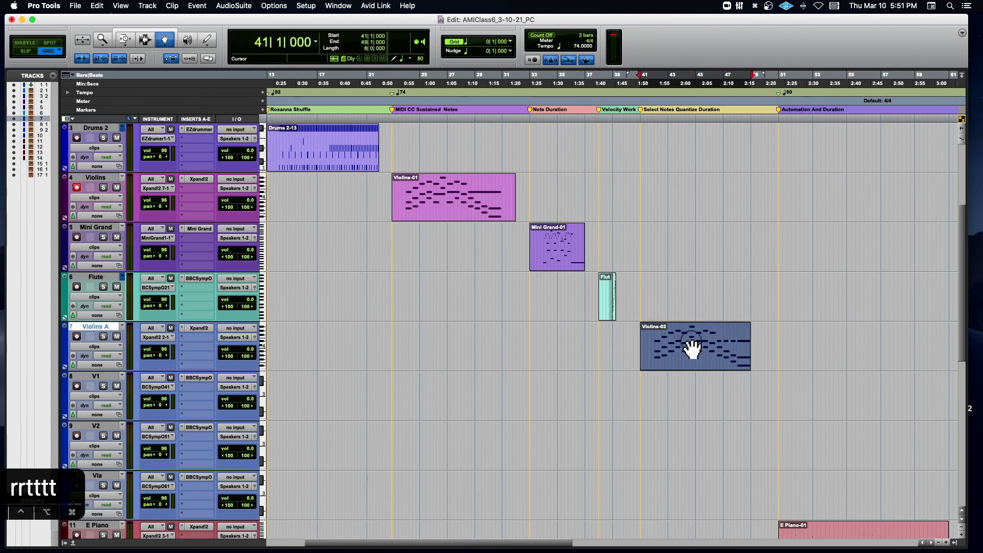
double_click(692, 347)
key(r)
key(r)
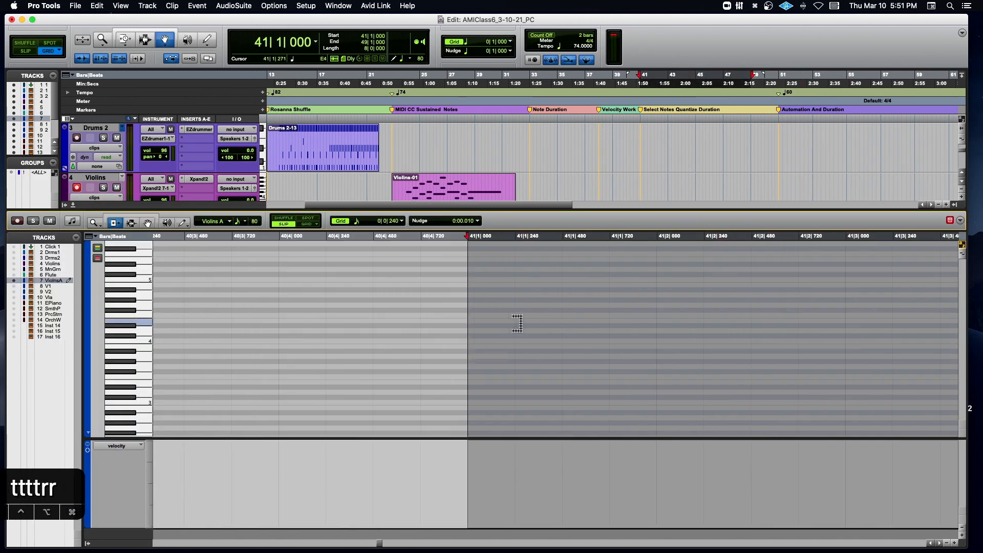
key(r)
key(r)
key(r)
key(r)
scroll(511, 323, right, 5)
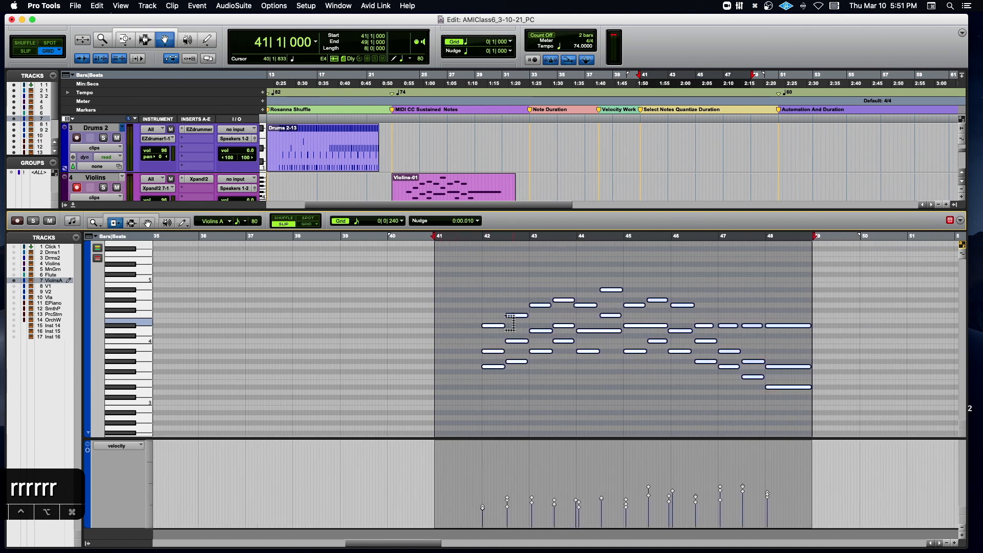
- Play the start of the Violins A phrase from 41|4|772
click(464, 237)
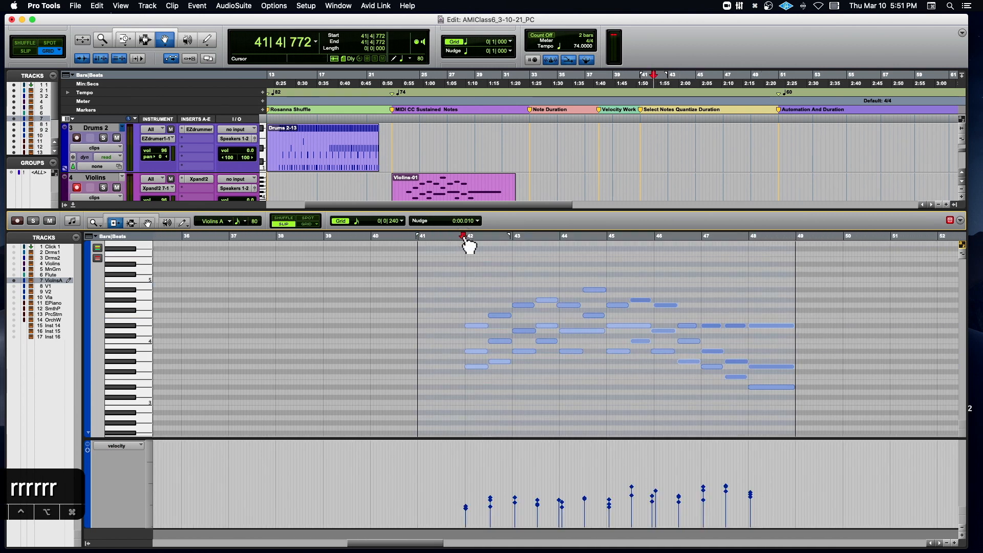
key(space)
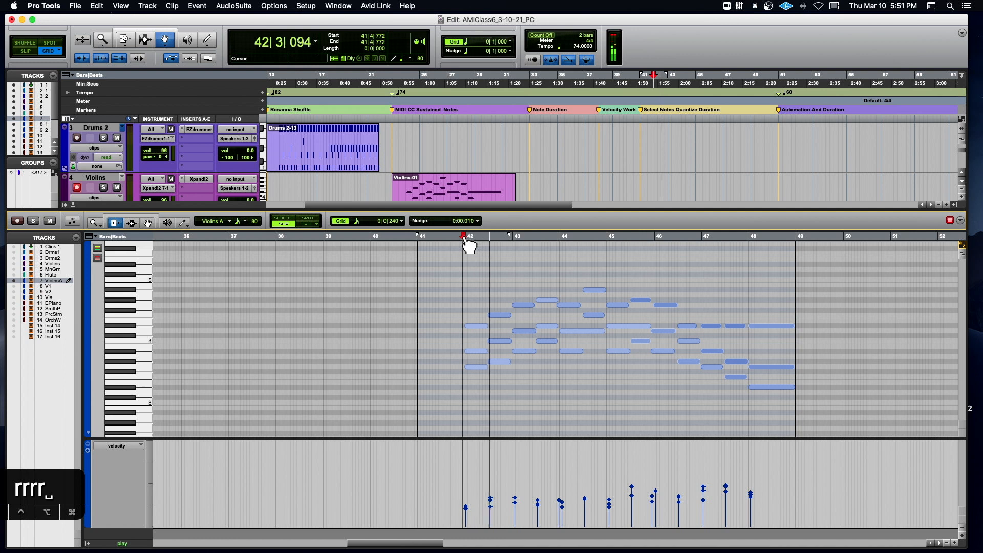
key(space)
- Switch the Violins A controller lane from velocity to sustain (64)
click(110, 444)
mouse_move(129, 518)
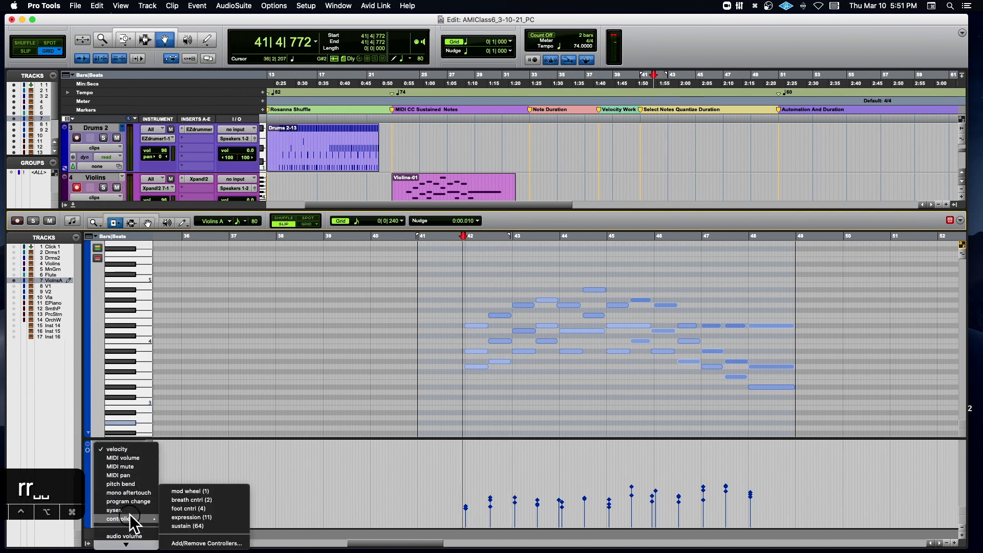
click(179, 526)
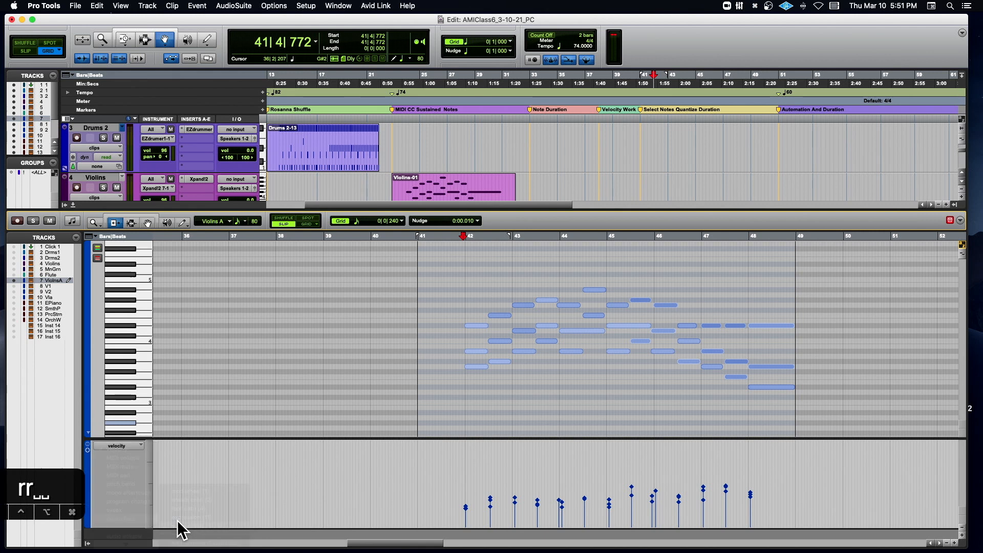
click(128, 446)
click(240, 254)
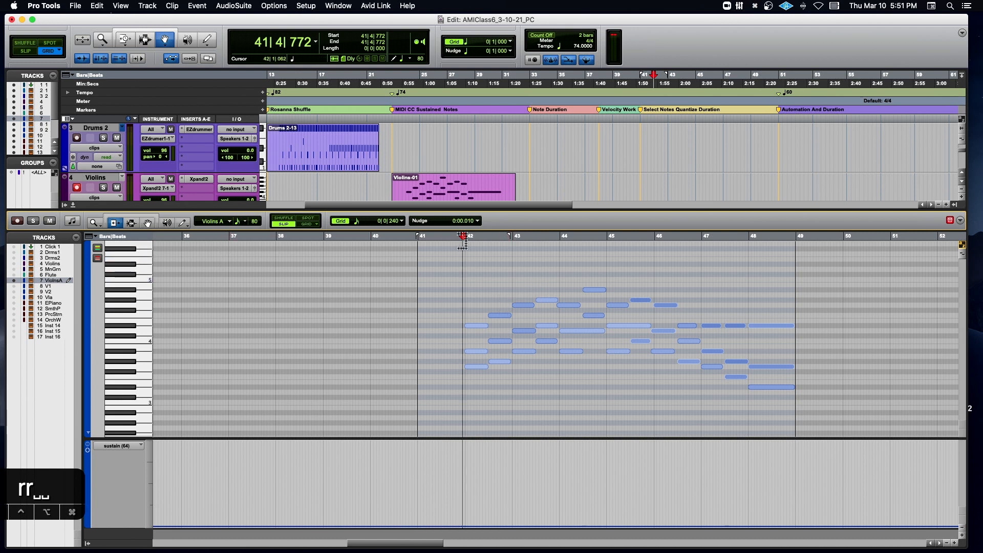
- Select all the Violins A notes from 41|4|439 to 49|2|360 and open Event Operations
drag(461, 237, 811, 283)
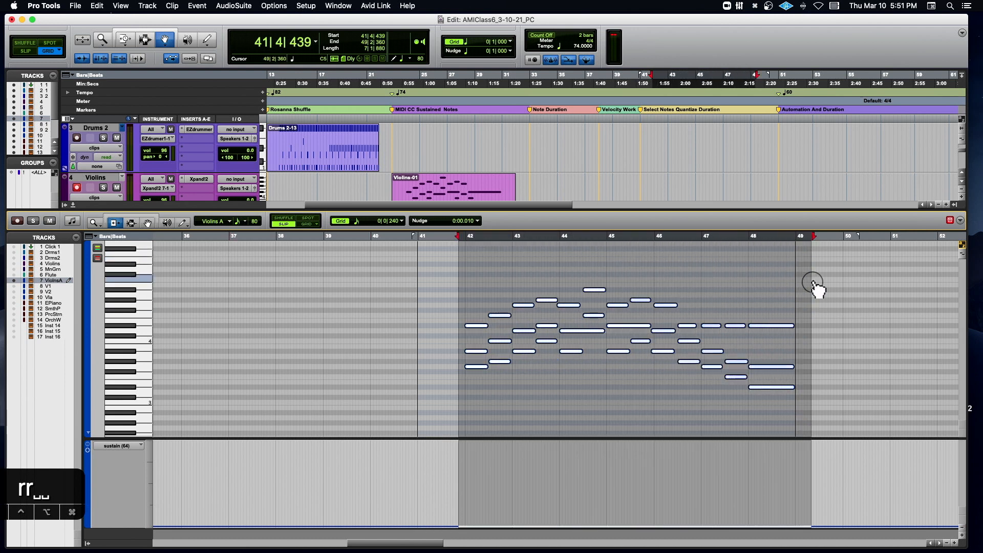
key(t)
key(t)
scroll(550, 290, right, 10)
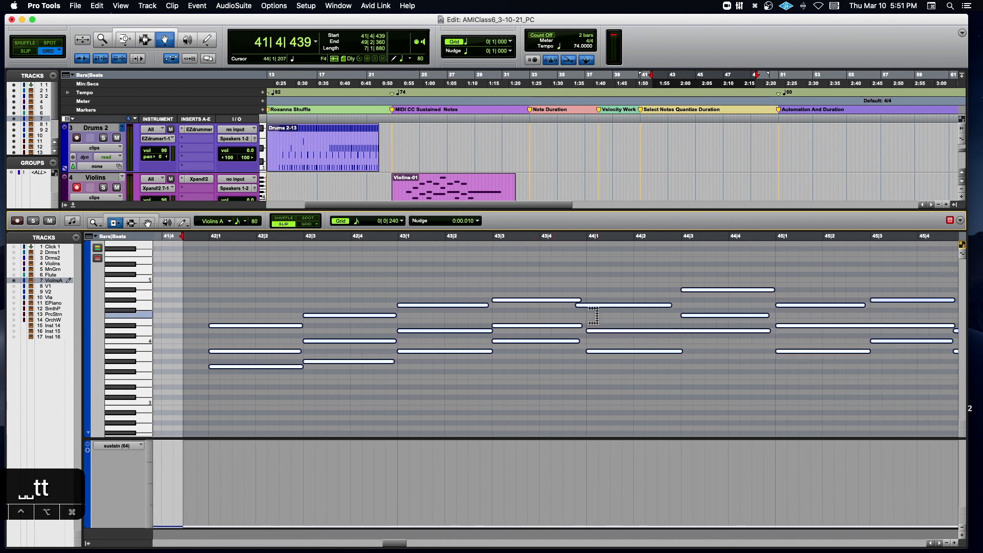
scroll(537, 310, right, 1)
scroll(535, 316, right, 3)
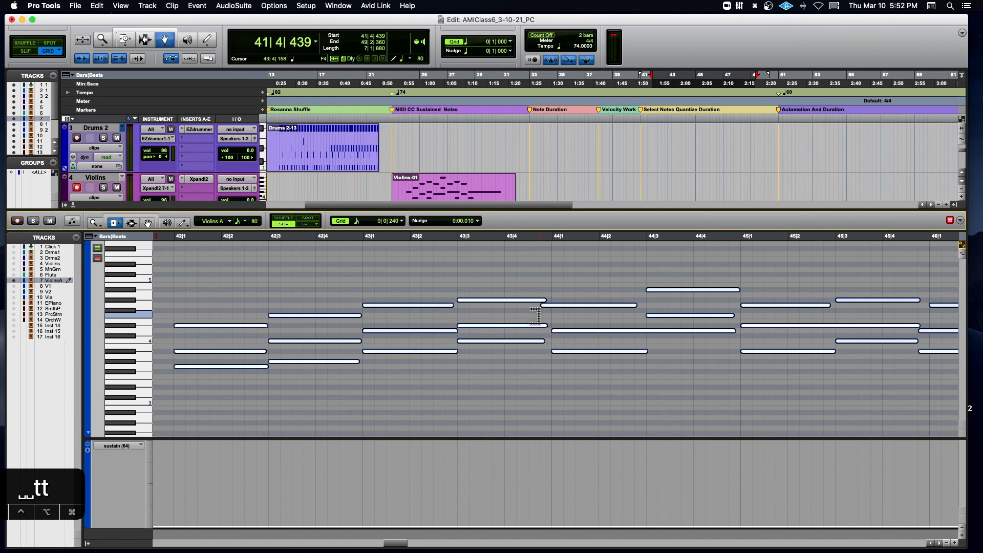
key(alt+0)
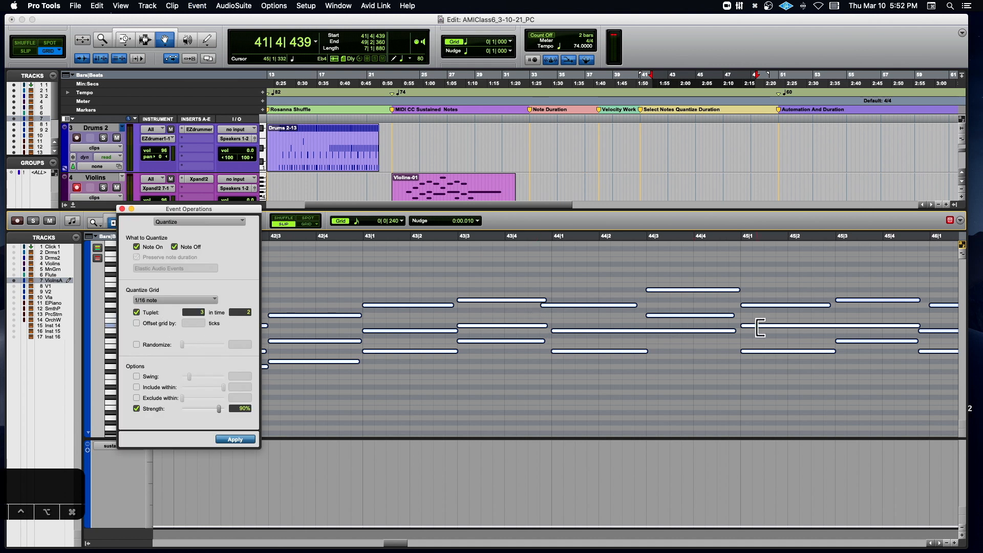
- Set the Quantize grid to 1/2 note for the selected Violins A notes, with the Tuplet and Strength options turned off
scroll(758, 328, right, 10)
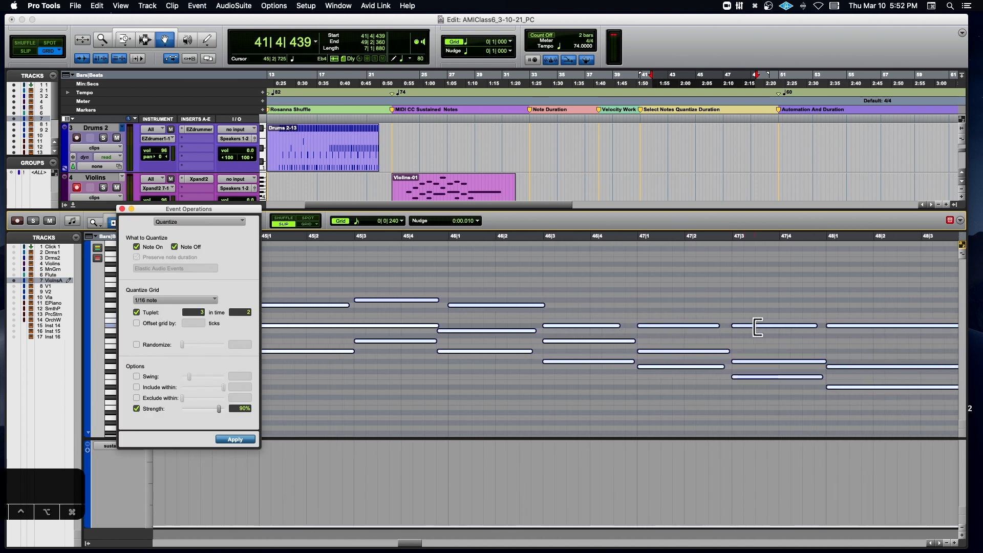
scroll(758, 328, left, 10)
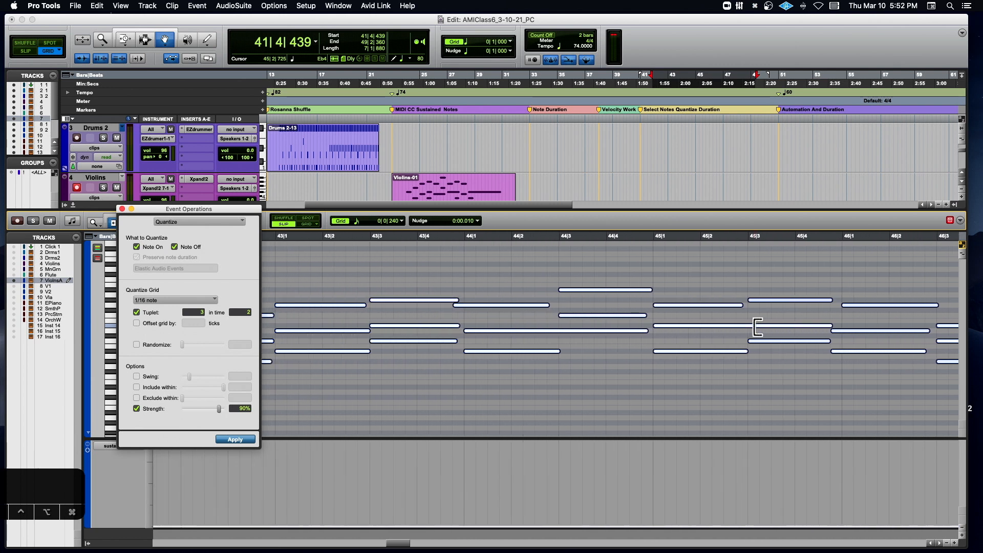
scroll(758, 328, left, 3)
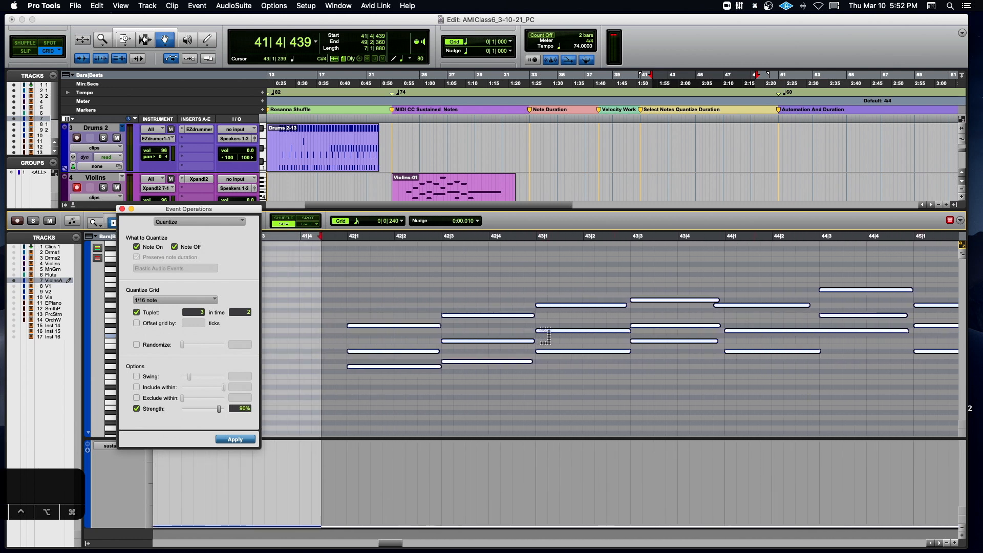
click(136, 313)
click(136, 408)
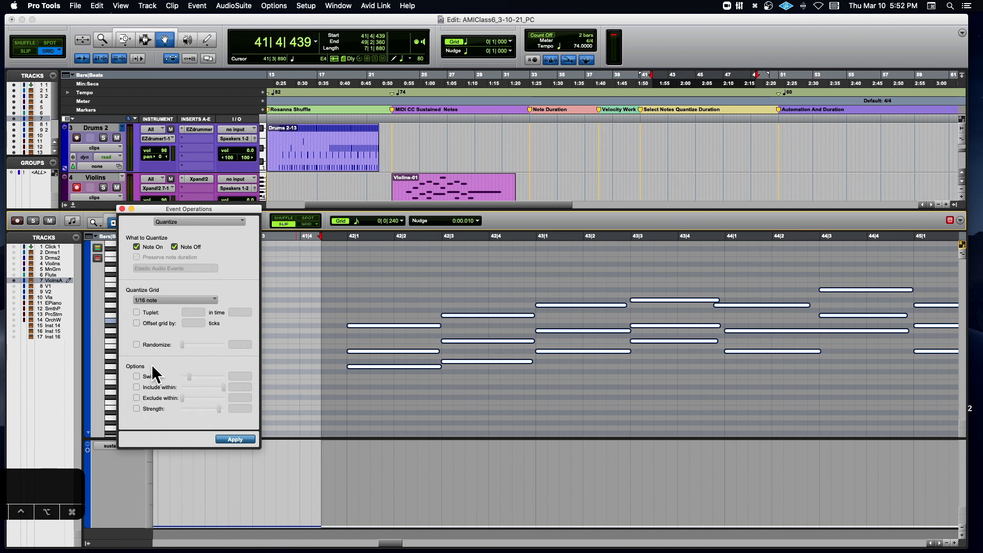
click(165, 298)
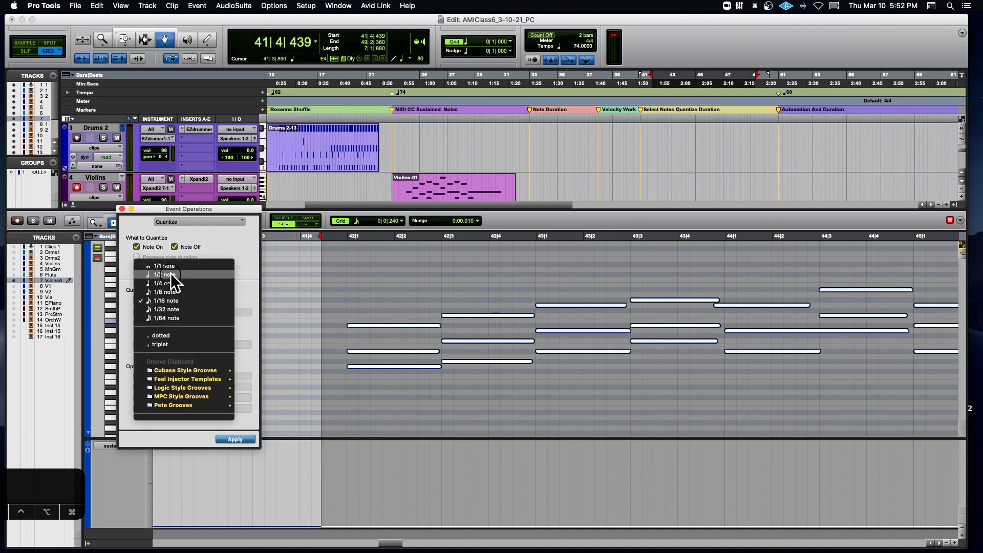
click(171, 275)
- Try quantizing only the note starts of the selected Violins A notes with note duration preserved, and undo that quantize
click(175, 247)
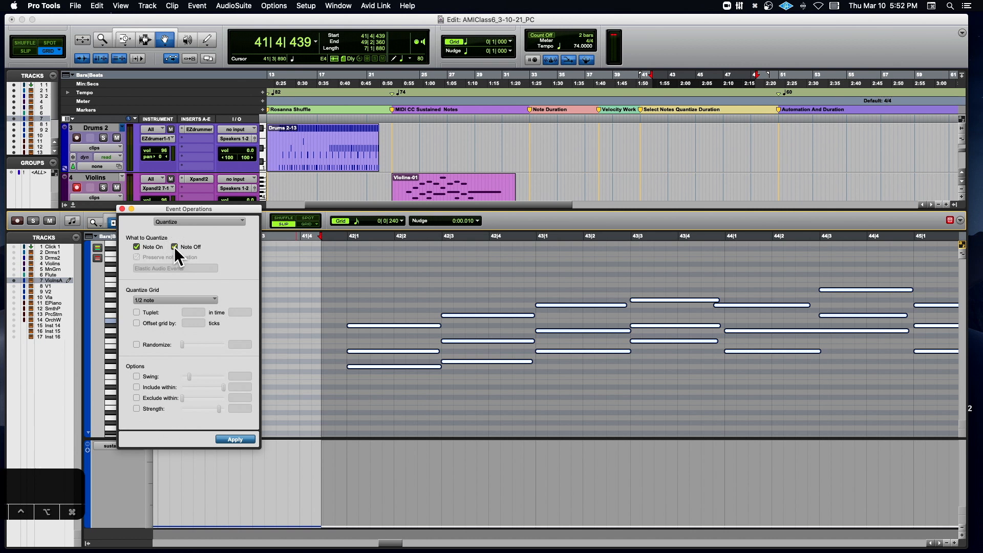
click(136, 256)
click(237, 437)
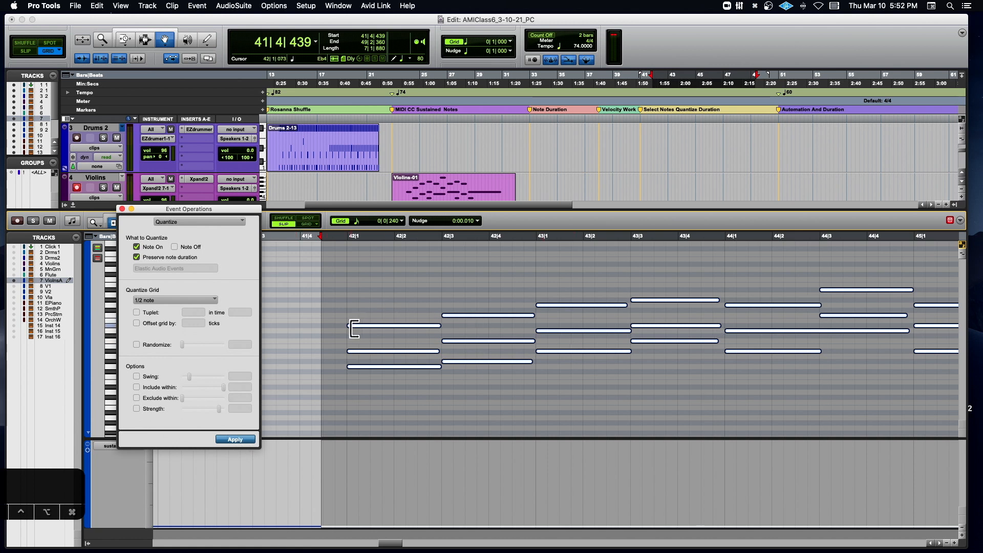
click(716, 237)
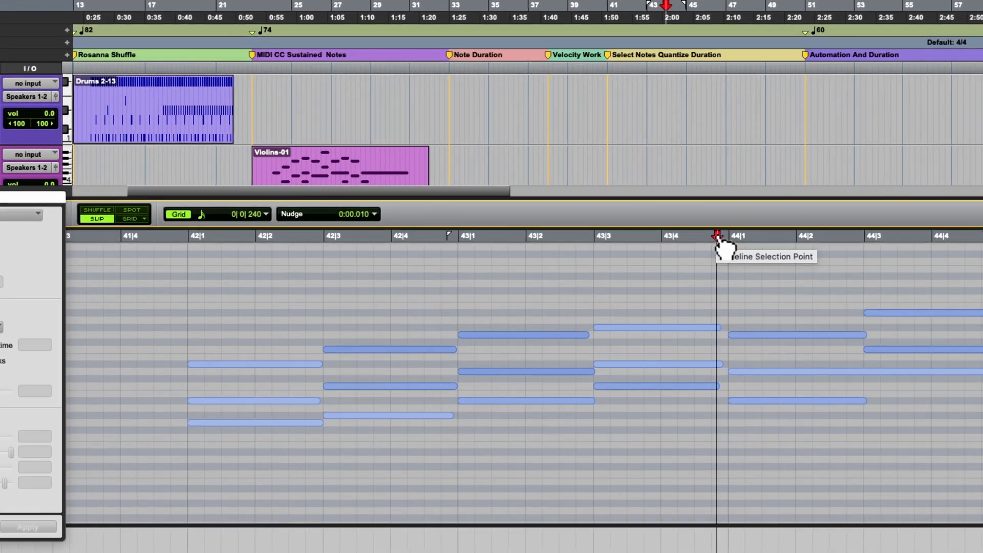
key(super+a)
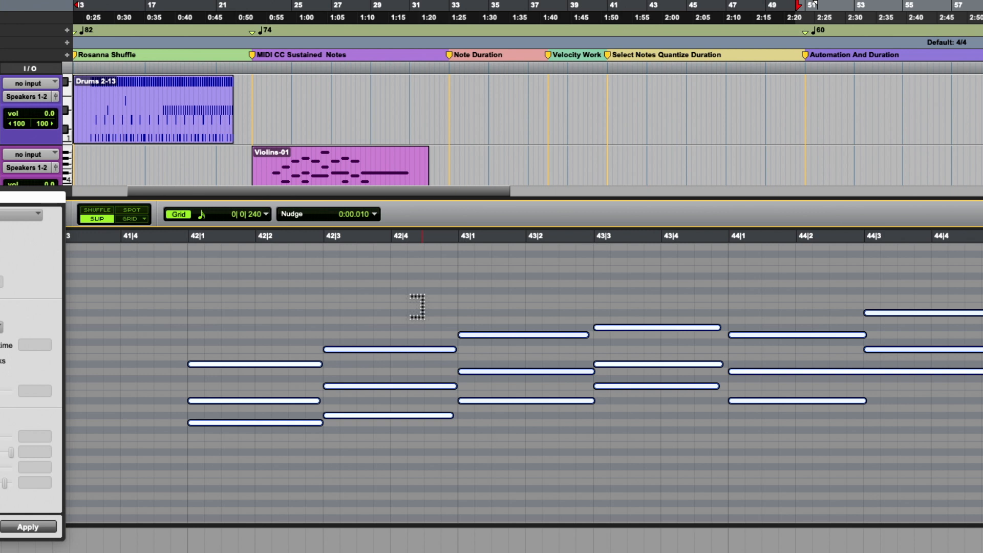
key(super+z)
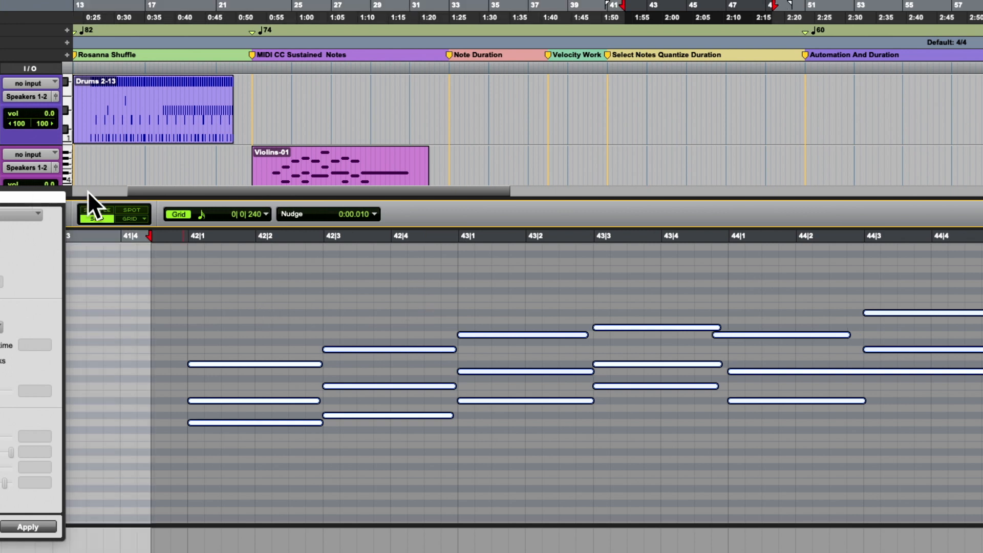
- Quantize both Note On and Note Off of the selected Violins A notes to the 1/2 note grid
drag(51, 197, 278, 197)
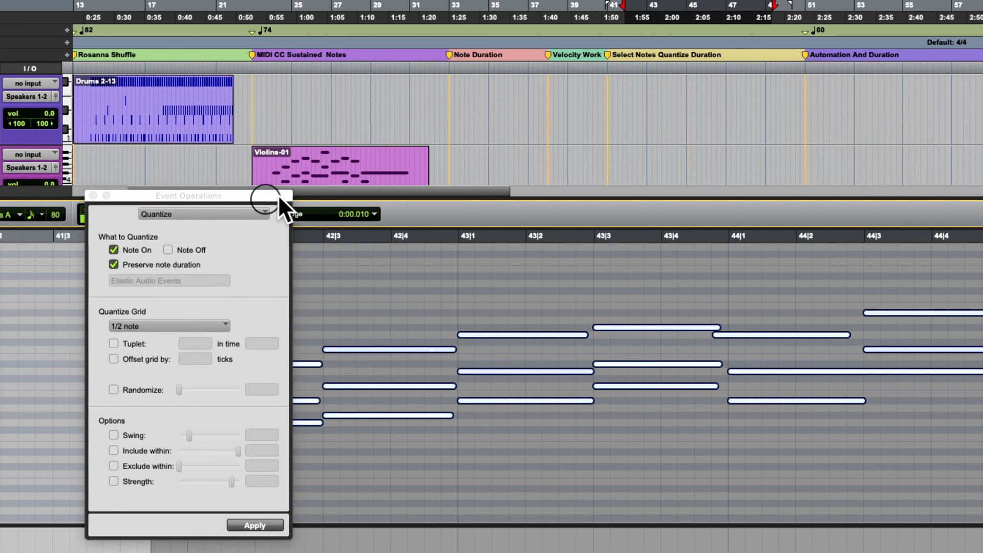
click(166, 250)
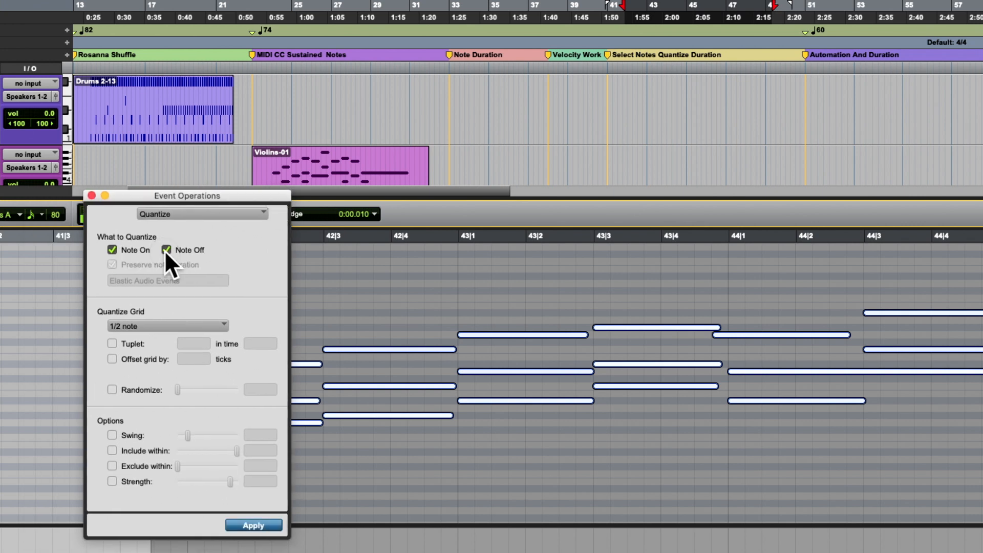
click(253, 525)
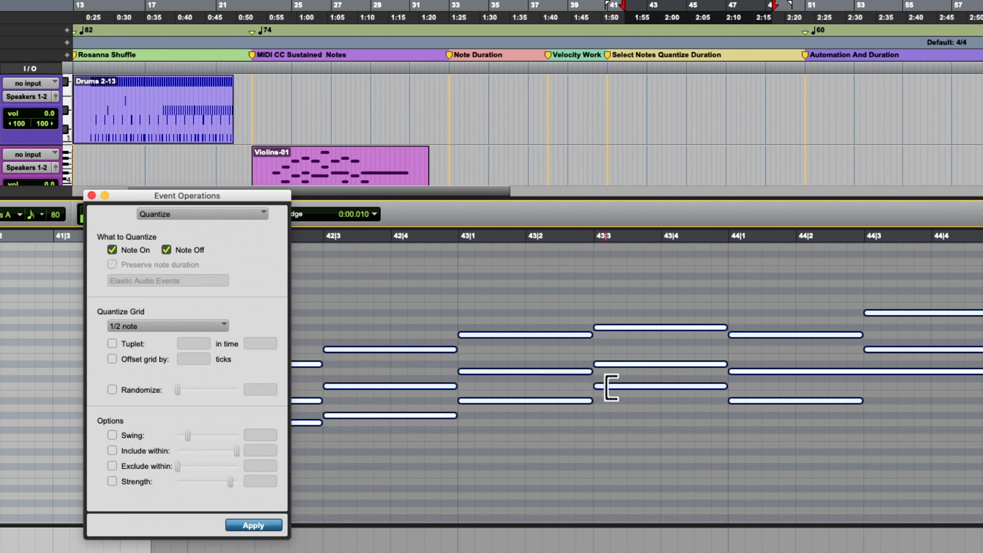
scroll(609, 388, right, 8)
scroll(611, 388, right, 8)
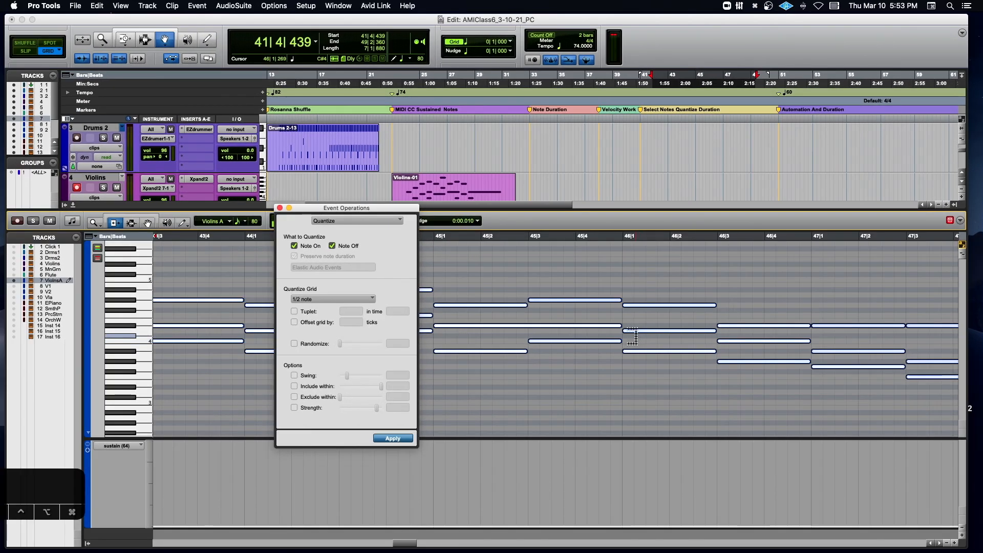
- Play the quantized Violins A phrase, close Event Operations and activate the Selector tool before stopping playback
key(space)
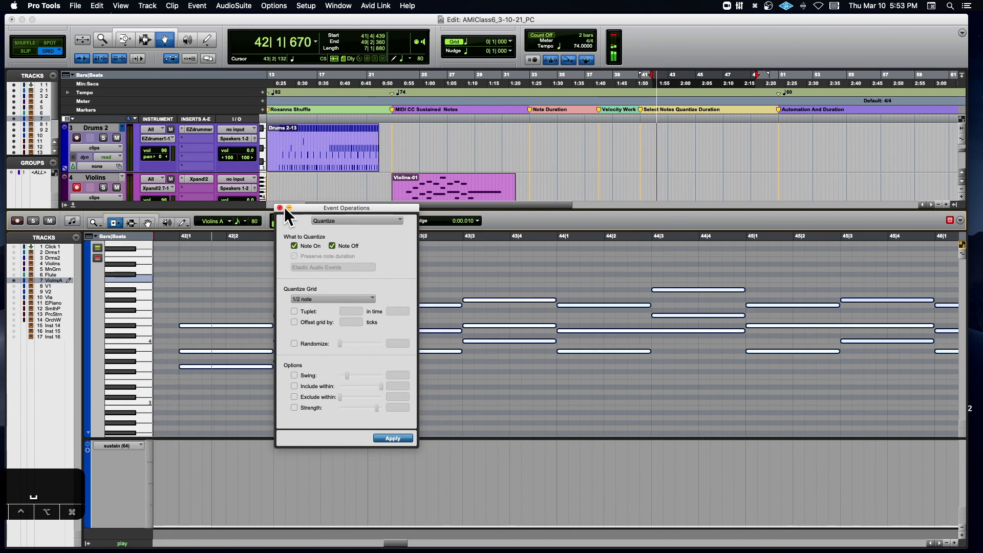
click(280, 207)
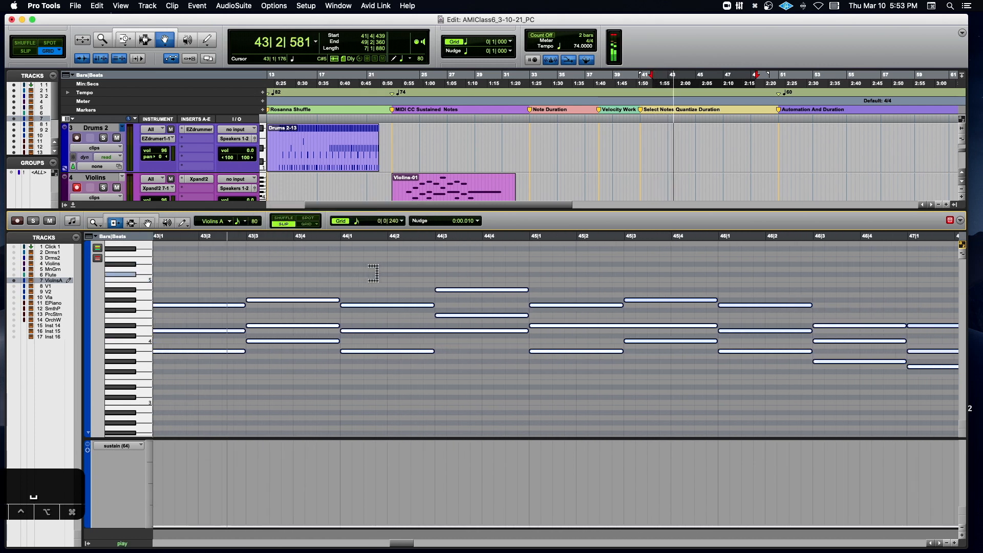
click(132, 221)
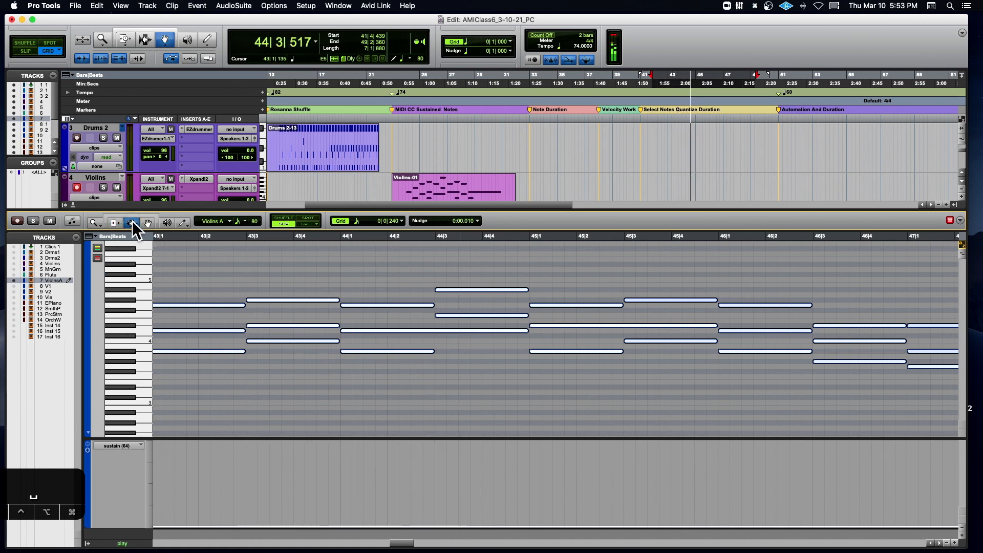
key(space)
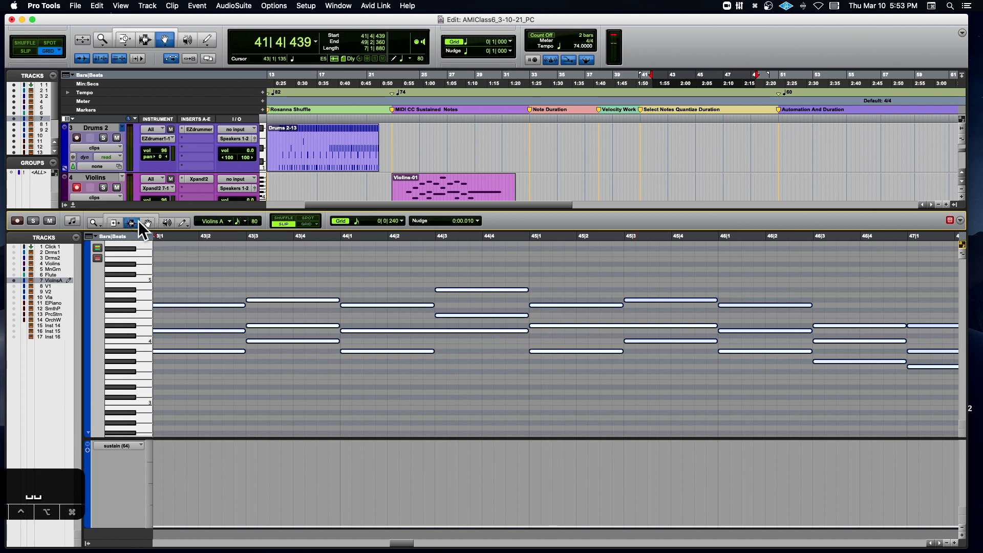
- Switch the MIDI editor to Grid mode and place the edit cursor at 44|3|000
scroll(428, 263, right, 3)
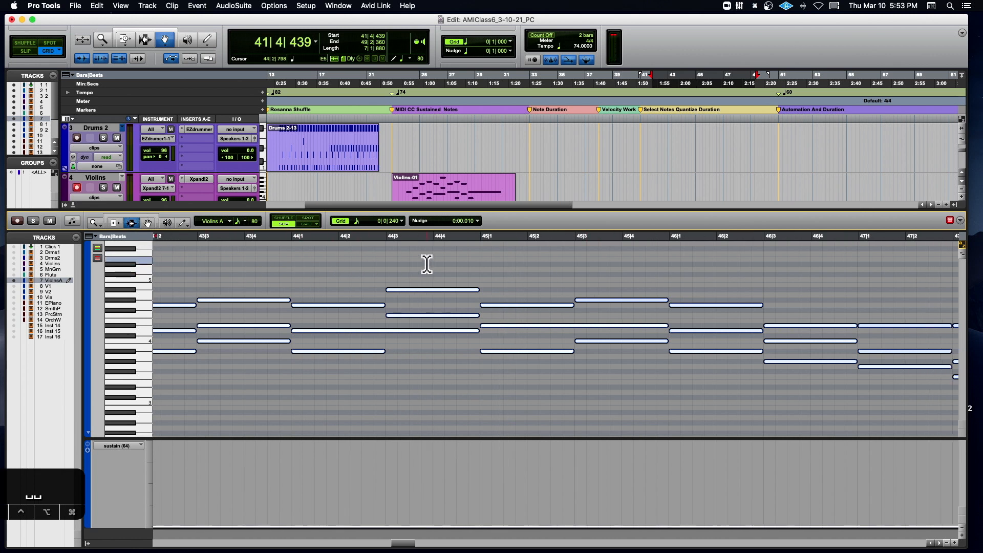
click(553, 331)
click(365, 334)
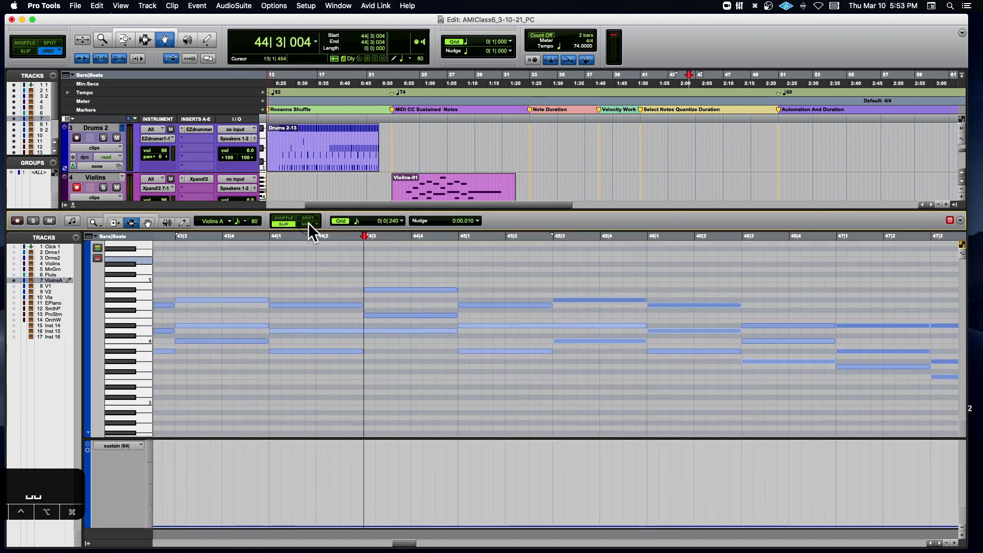
click(308, 224)
click(363, 327)
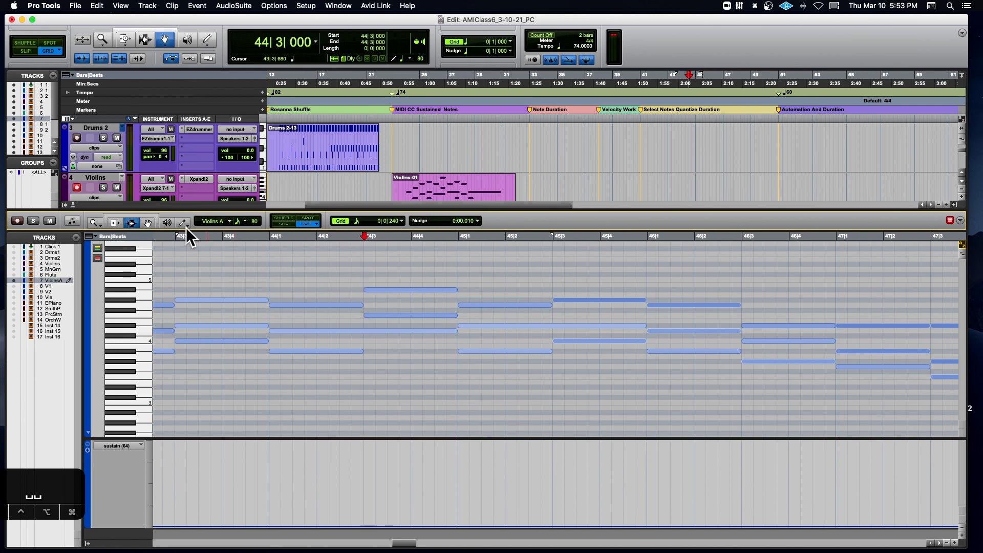
- Separate the long D4 note between 44|1|000 and 45|1|000 into two notes at 44|3|000
click(148, 223)
click(358, 331)
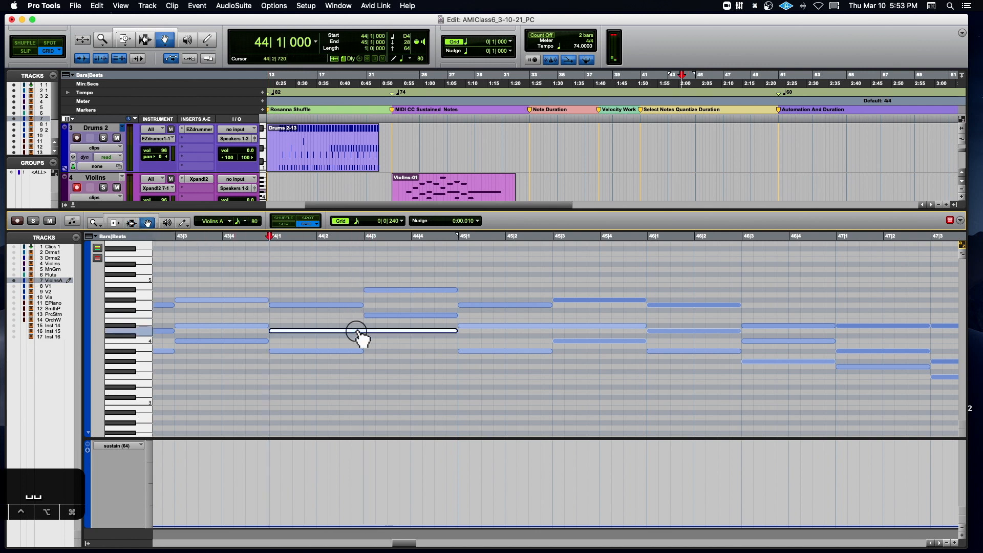
click(130, 221)
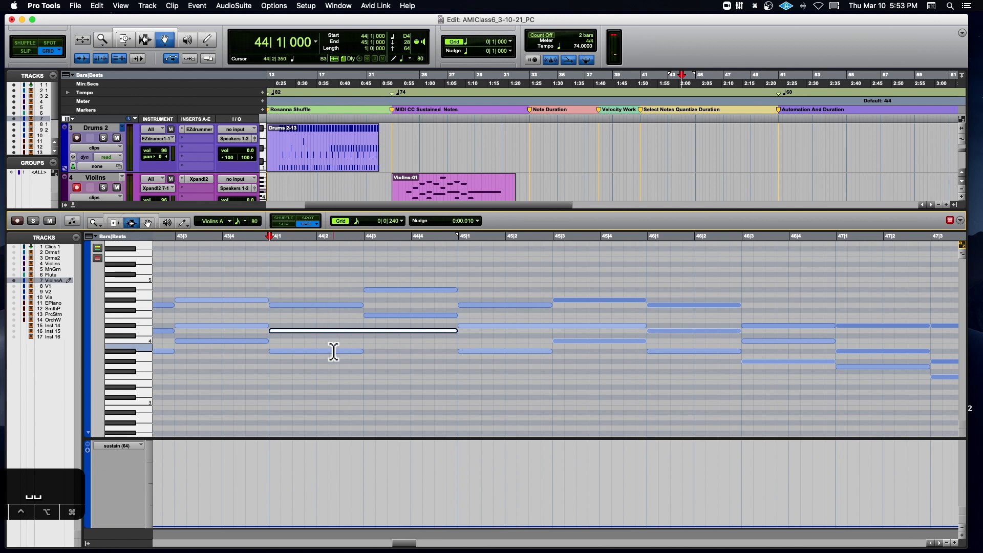
click(147, 223)
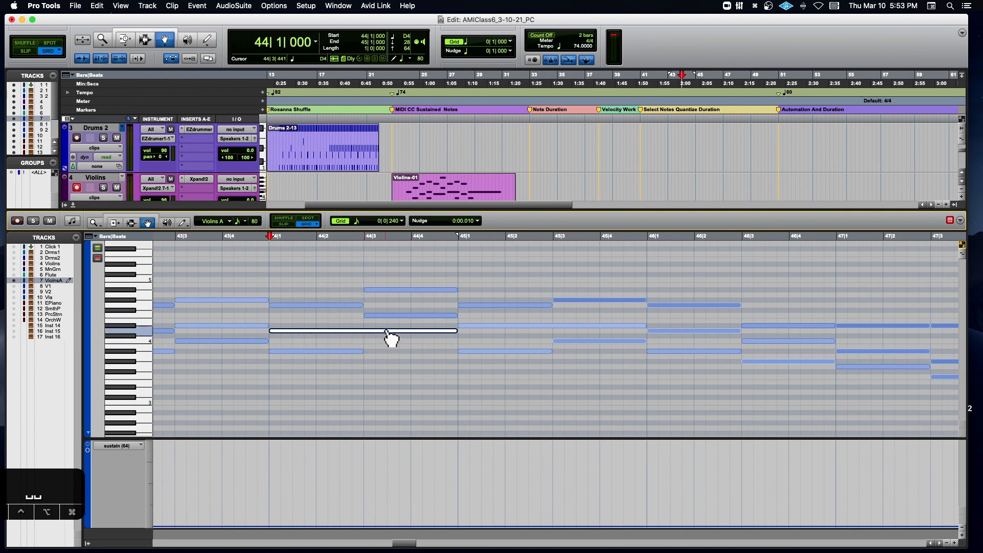
click(133, 222)
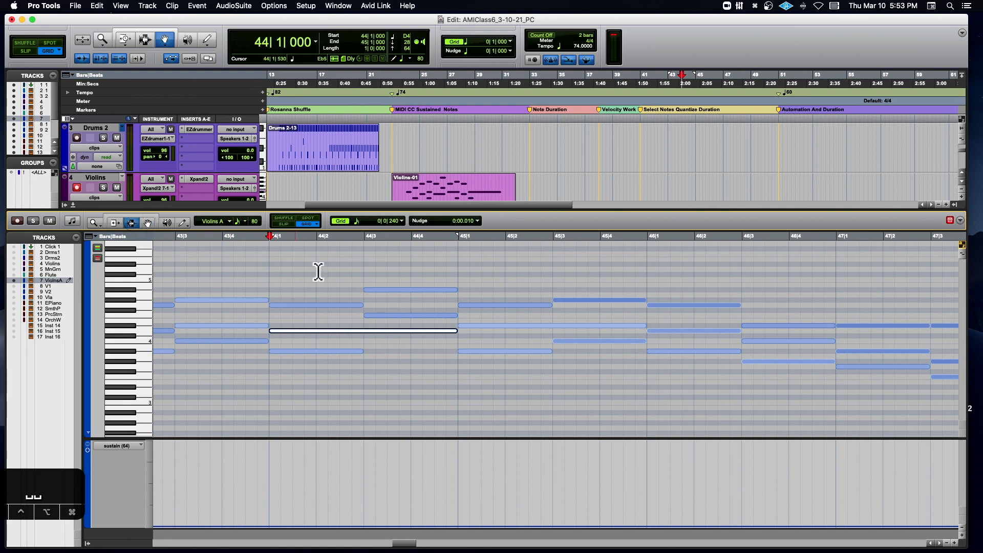
click(362, 286)
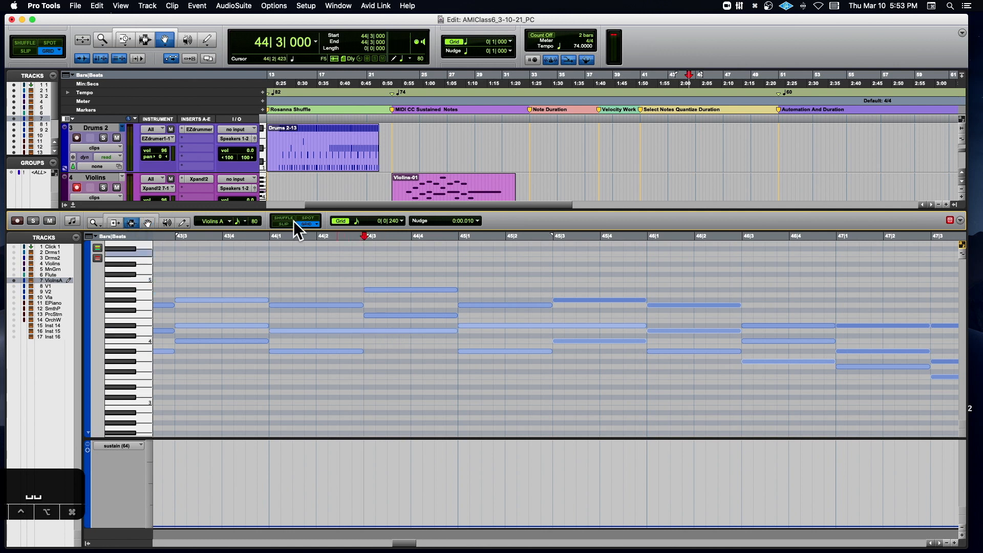
key(t)
key(t)
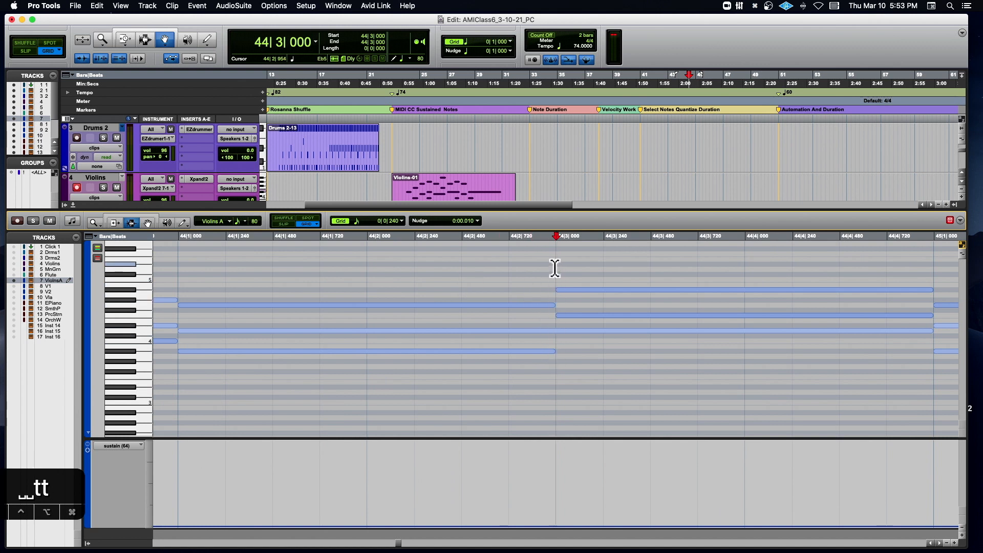
key(super+e)
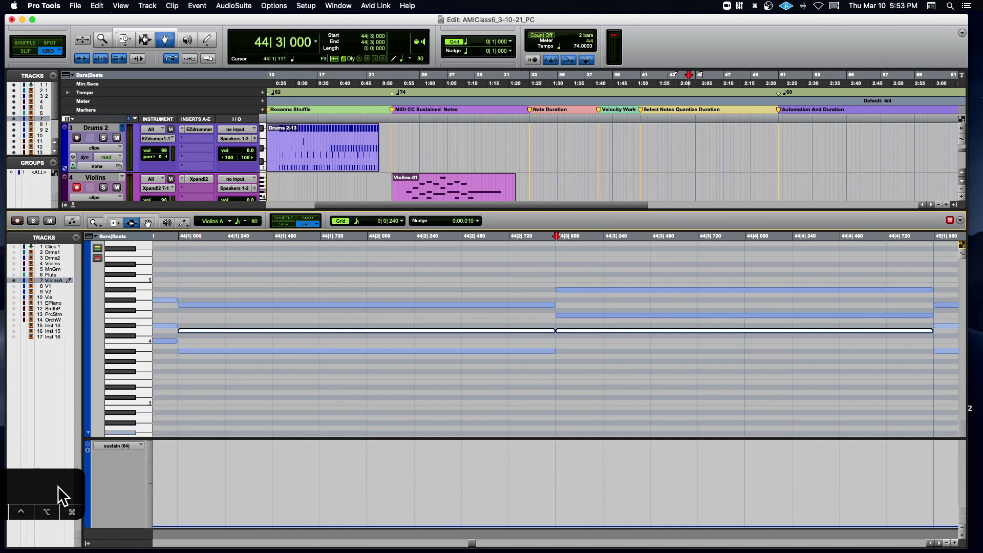
- Separate the long note that crosses 45|3|000 at that point, and show the whole Violins A phrase again
drag(58, 486, 214, 472)
scroll(436, 338, right, 1)
scroll(436, 338, right, 10)
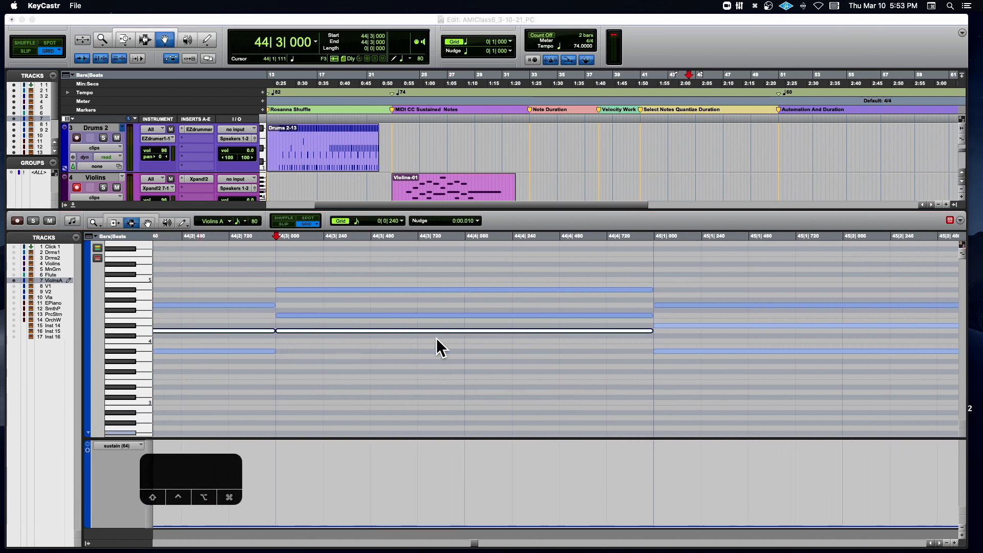
click(433, 327)
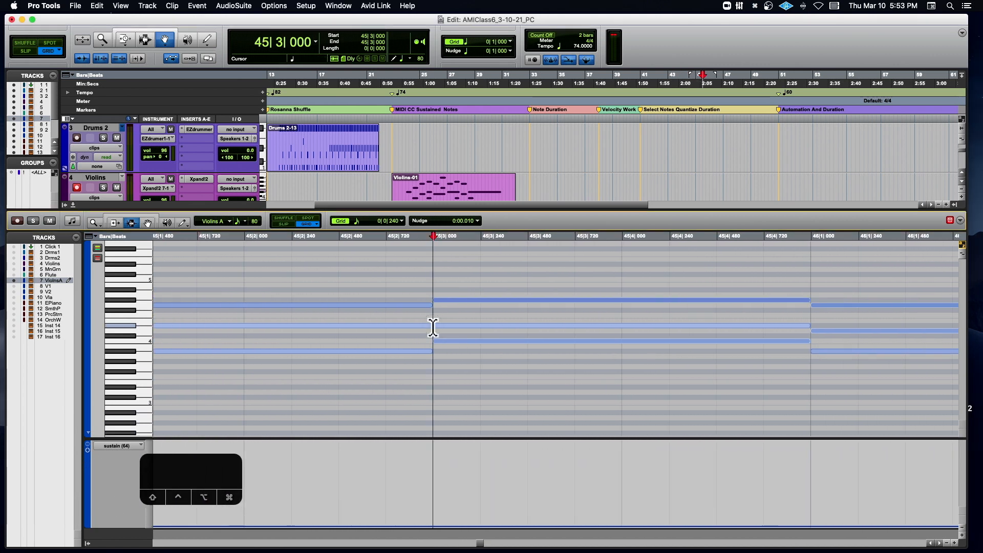
click(365, 328)
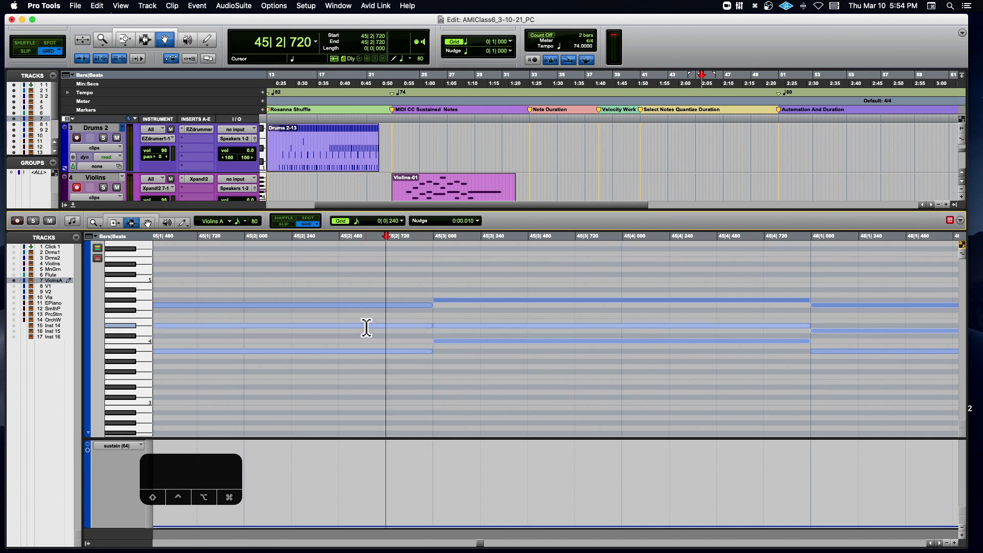
key(r)
key(r)
key(r)
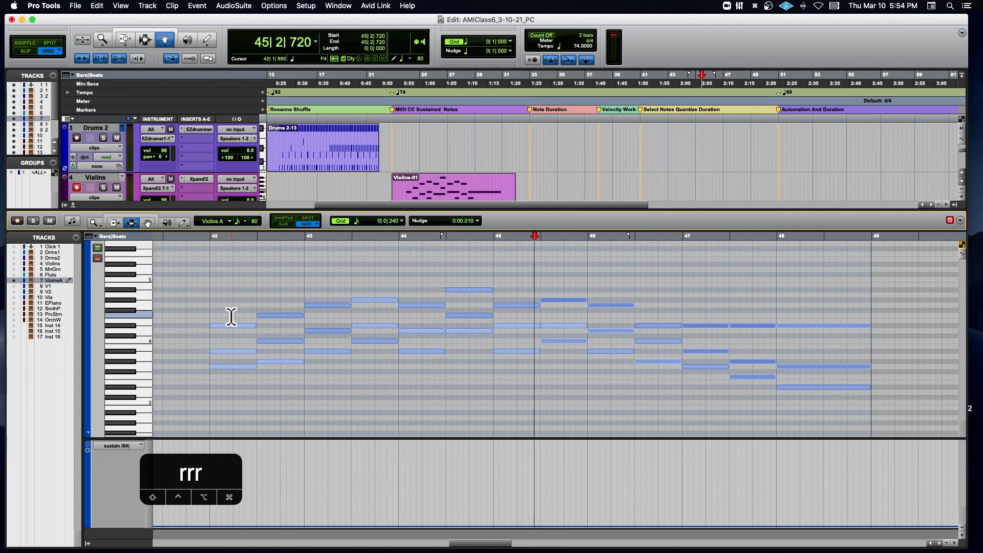
right_click(207, 309)
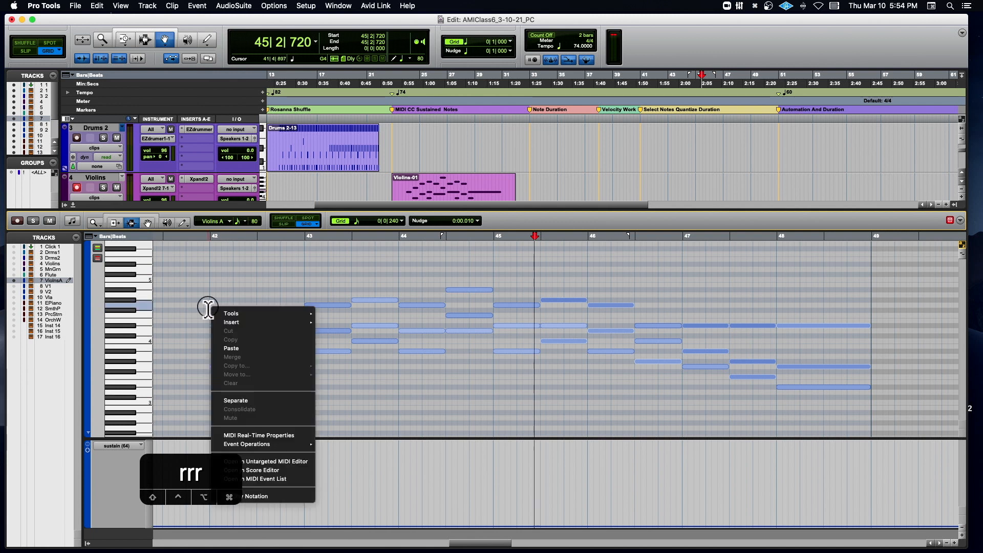
click(205, 308)
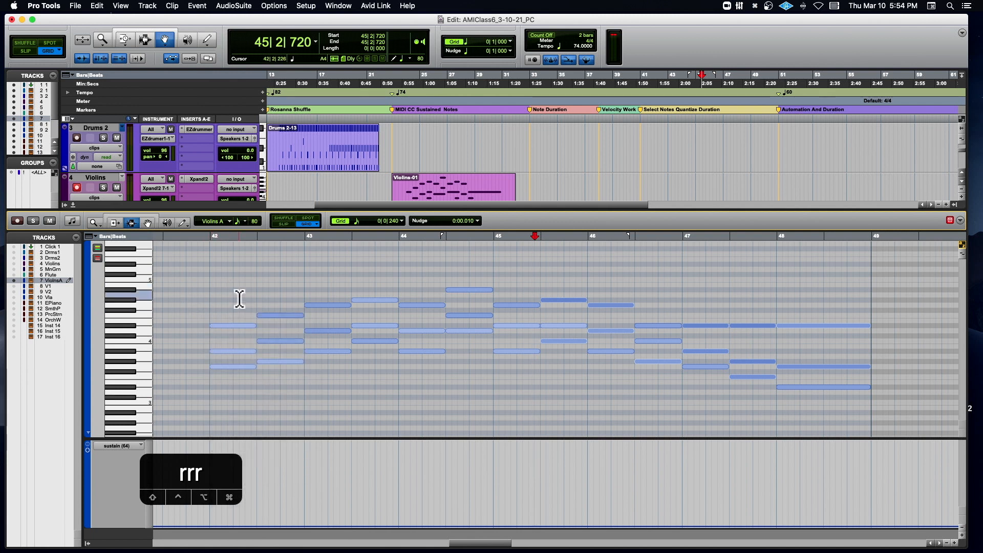
drag(210, 475, 84, 473)
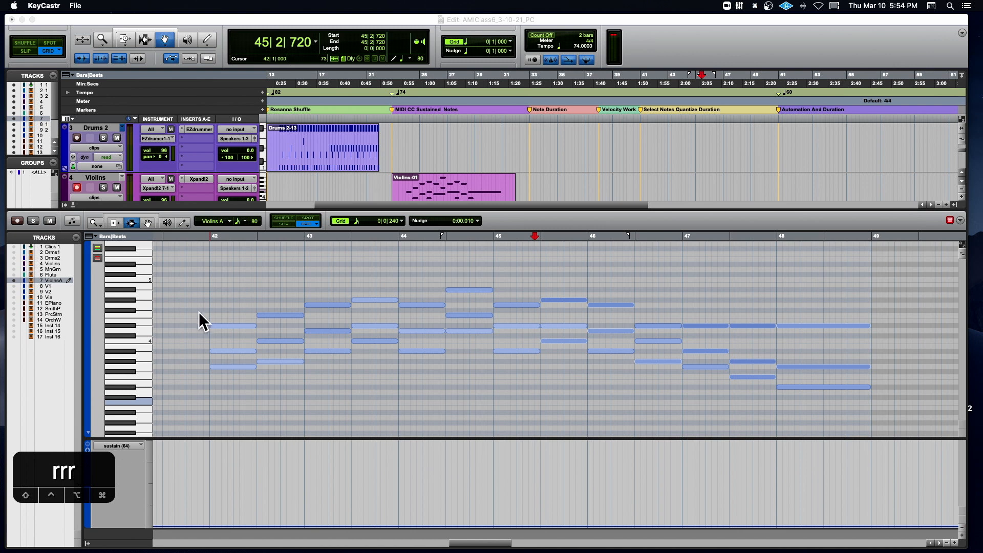
click(204, 298)
right_click(204, 299)
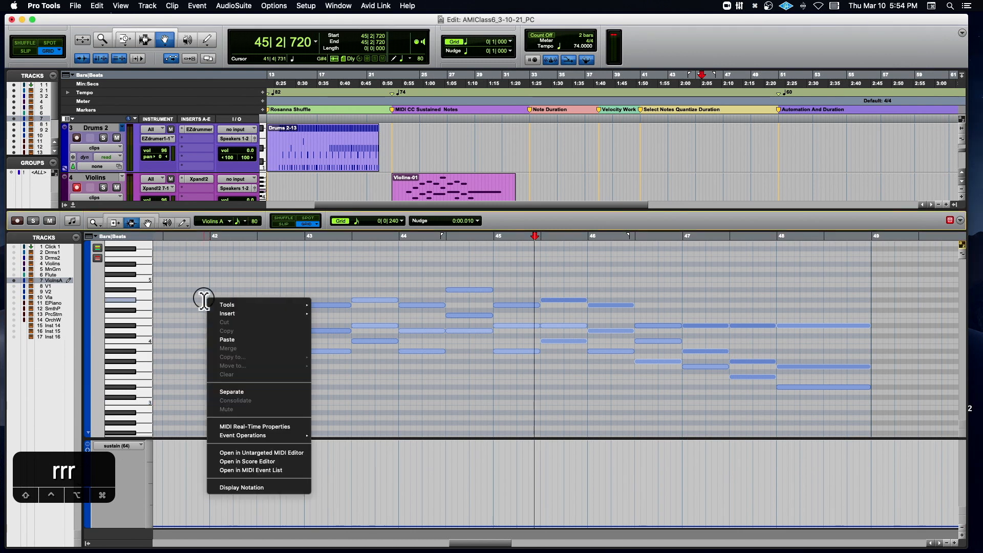
click(203, 299)
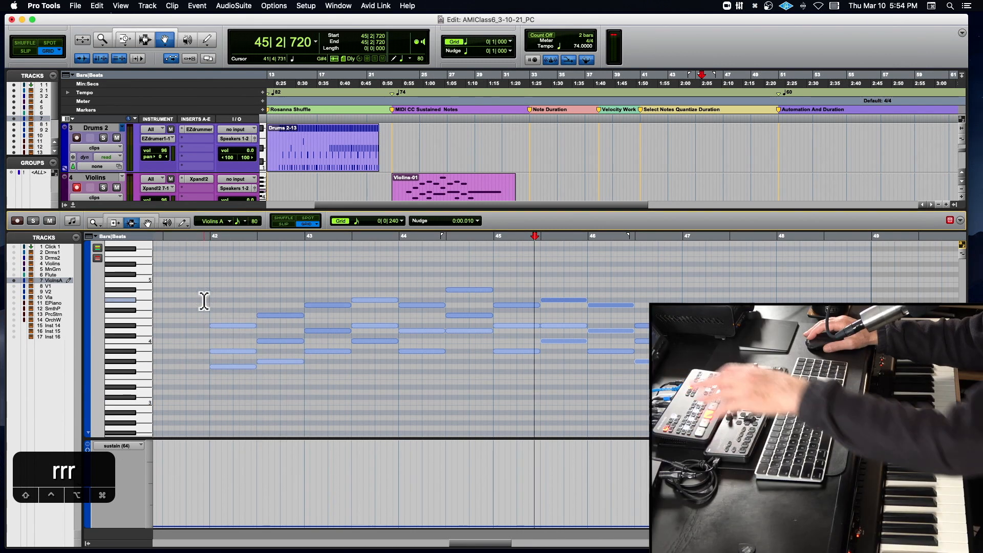
right_click(204, 300)
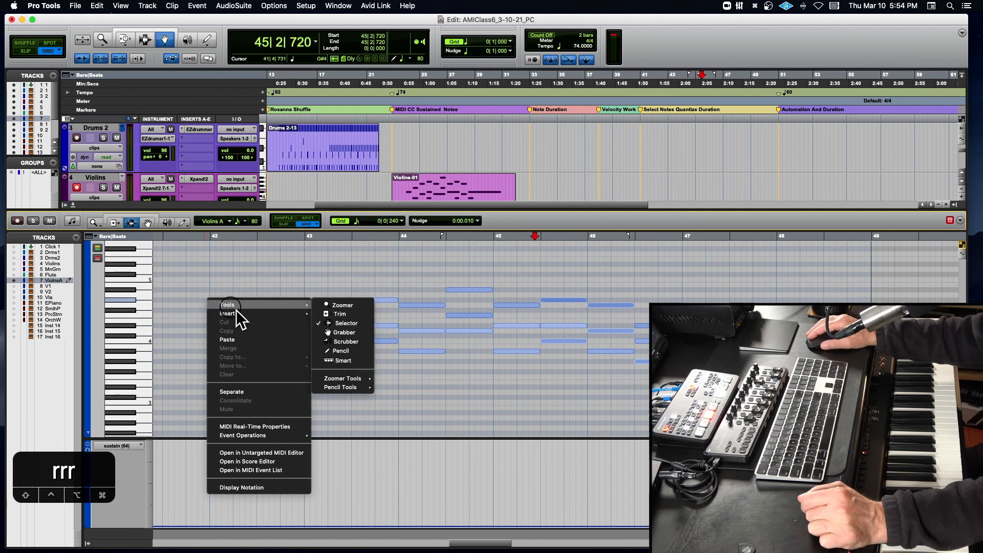
mouse_move(260, 435)
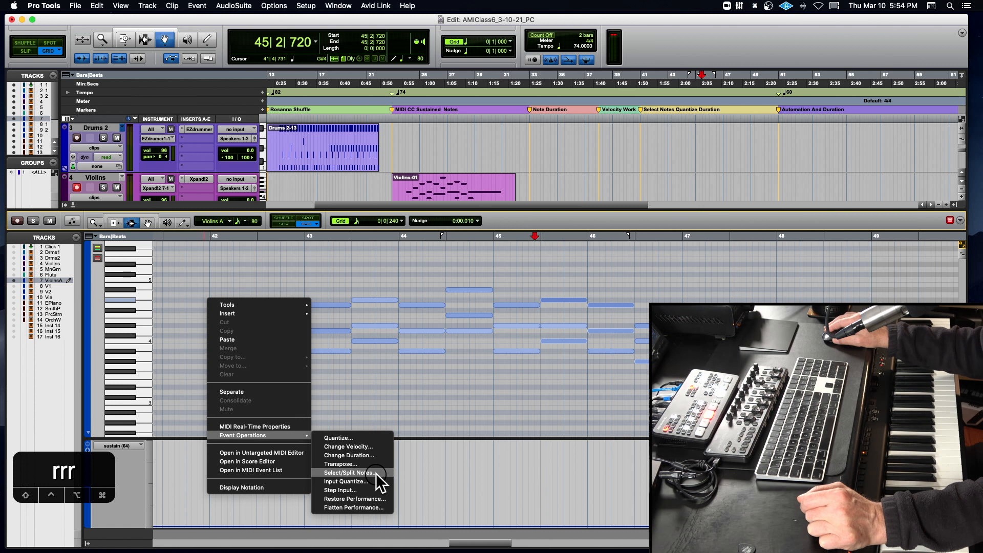
click(372, 403)
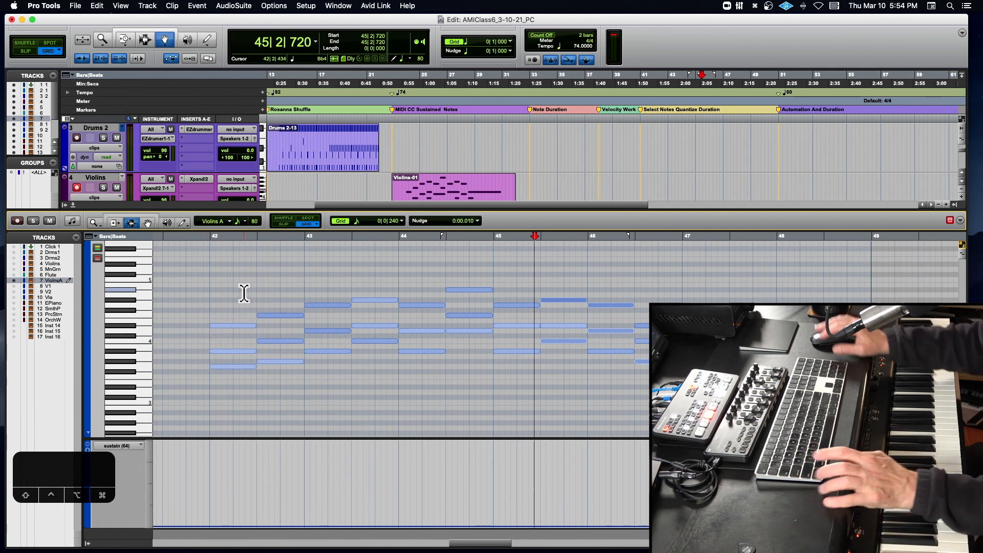
key(alt+0)
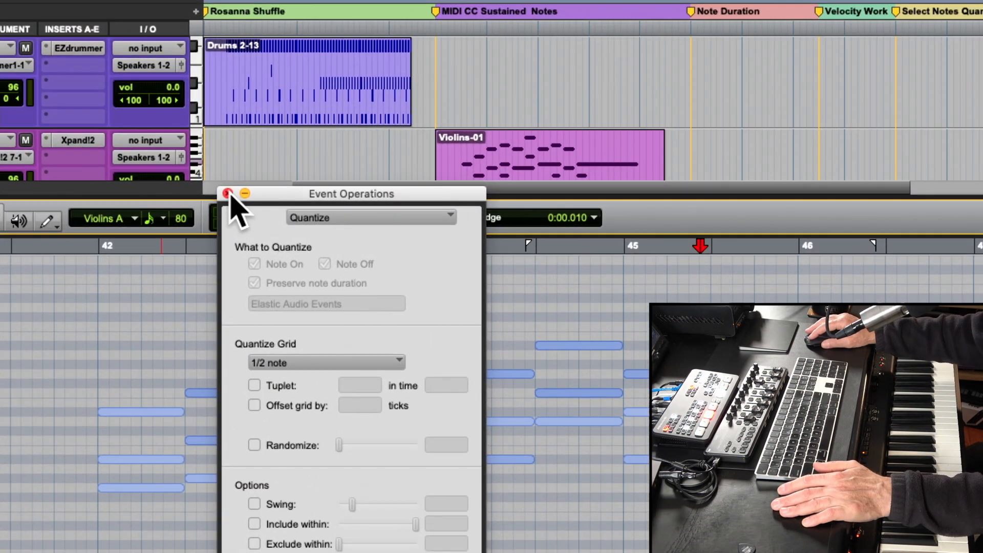
click(228, 193)
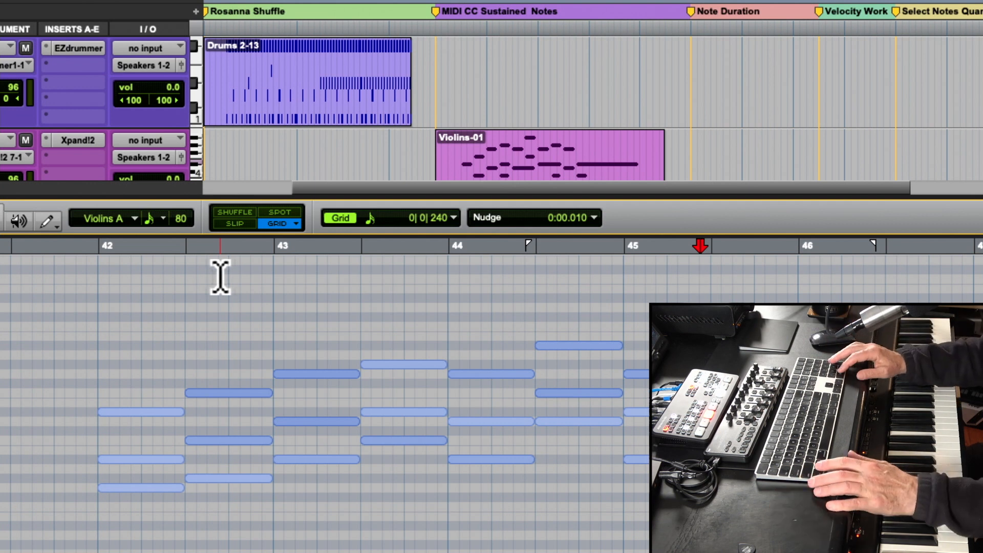
- Open Event Operations with the Select/Split Notes operation and move its window clear of the Violins A notes
key(alt+0)
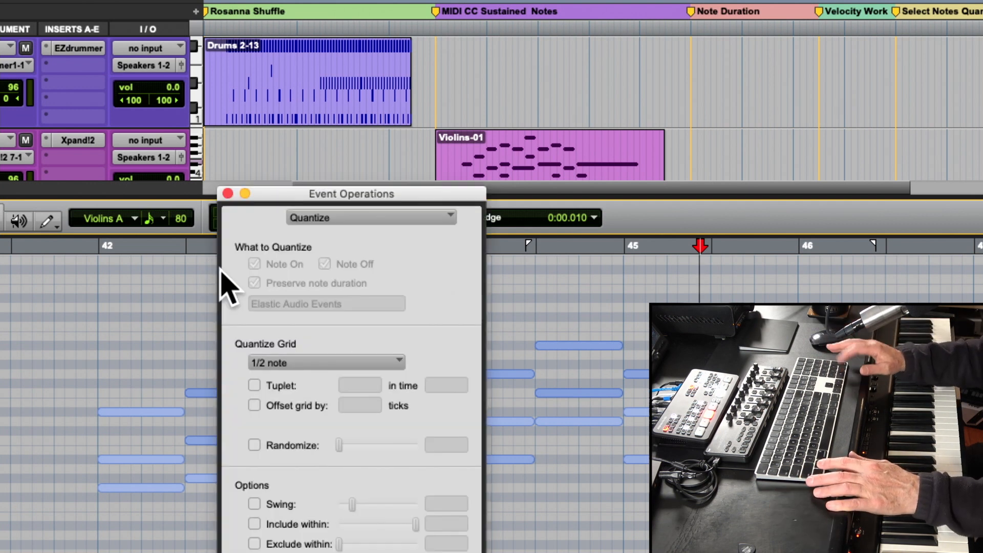
click(349, 218)
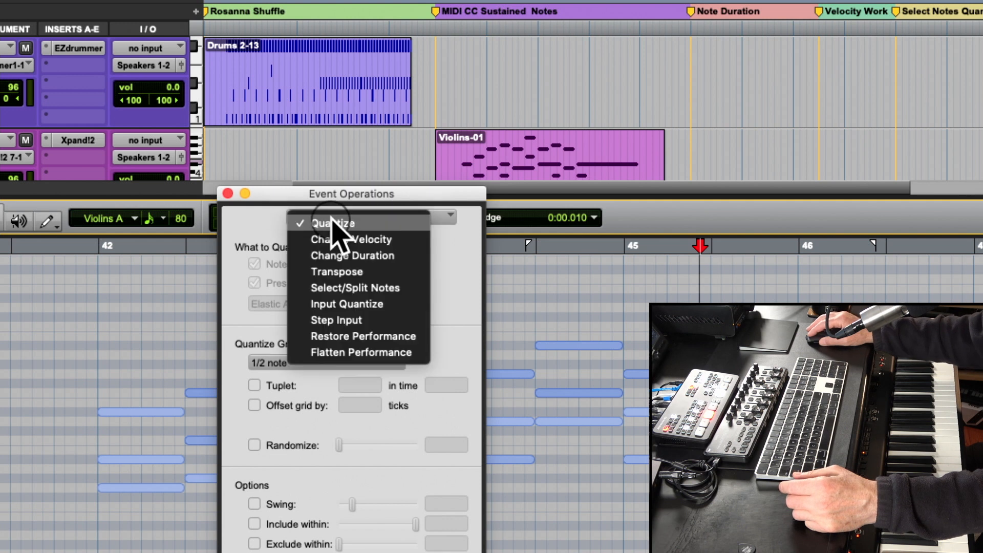
click(388, 284)
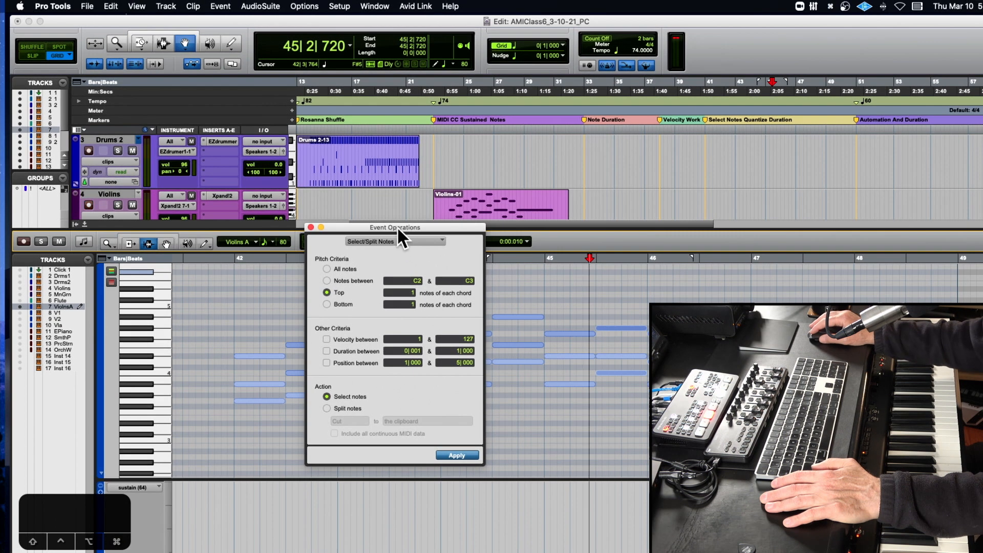
drag(391, 218, 105, 215)
drag(157, 235, 127, 235)
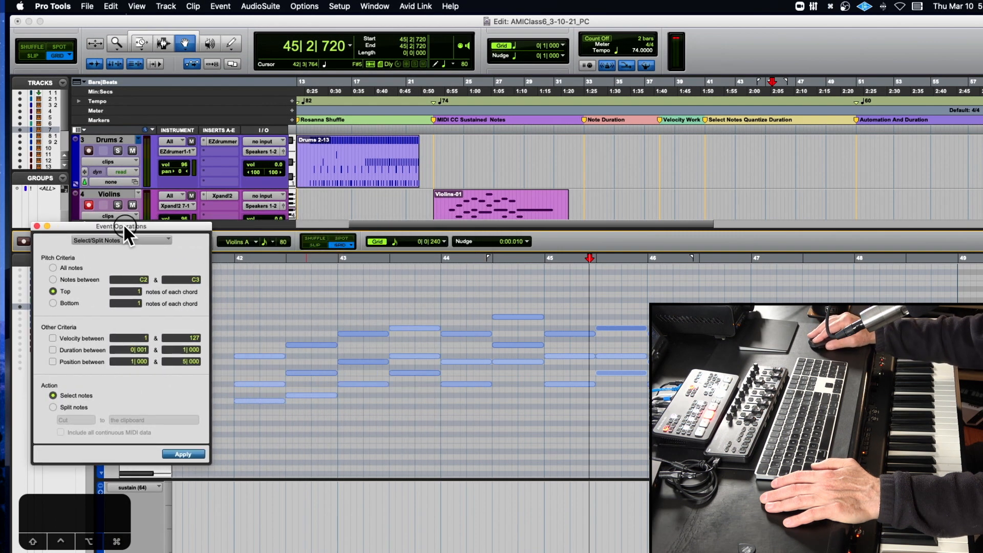
- Select all the Violins A notes in the MIDI editor
click(233, 303)
key(super+a)
key(shift+r)
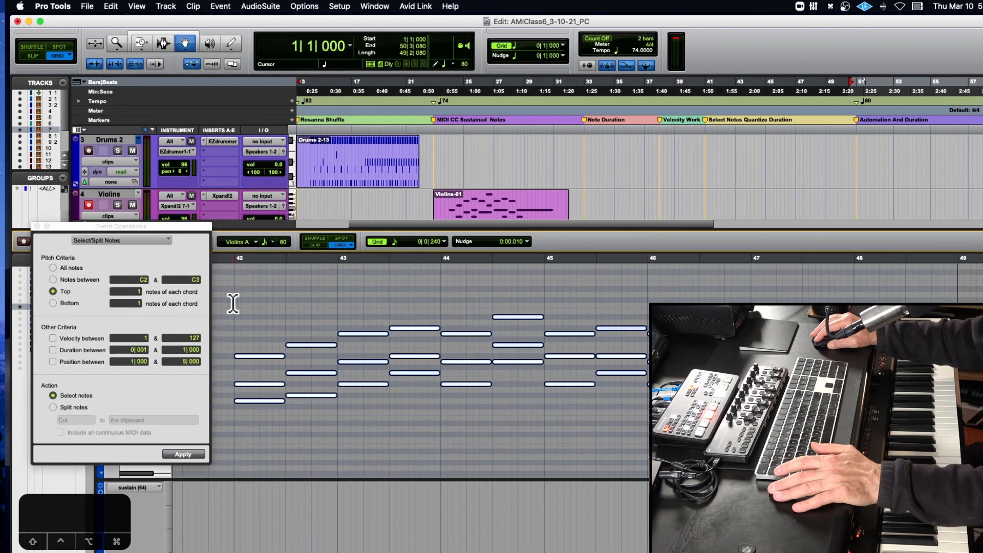
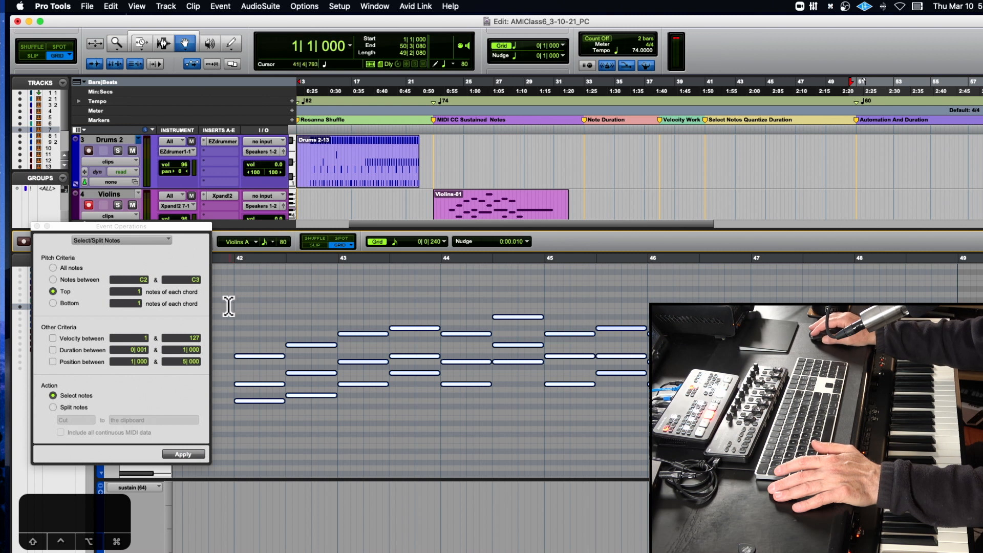
- Select the top 1 note of each chord on the Violins A track and copy those notes
click(132, 294)
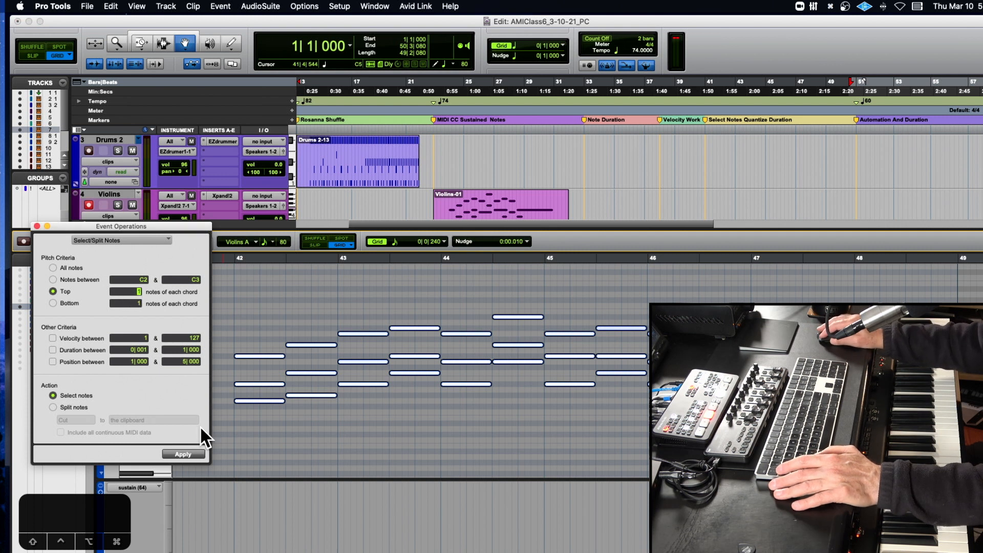
drag(155, 225, 210, 187)
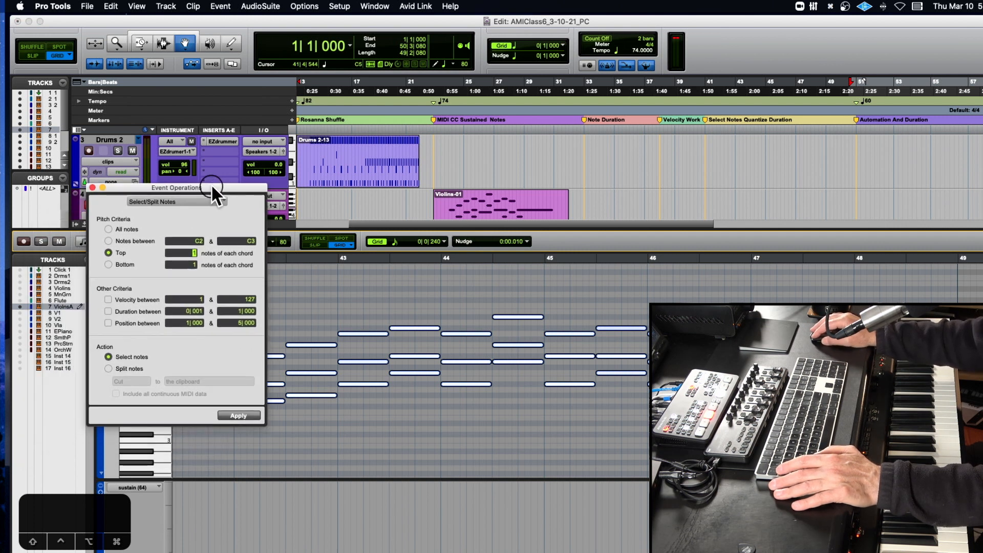
click(249, 412)
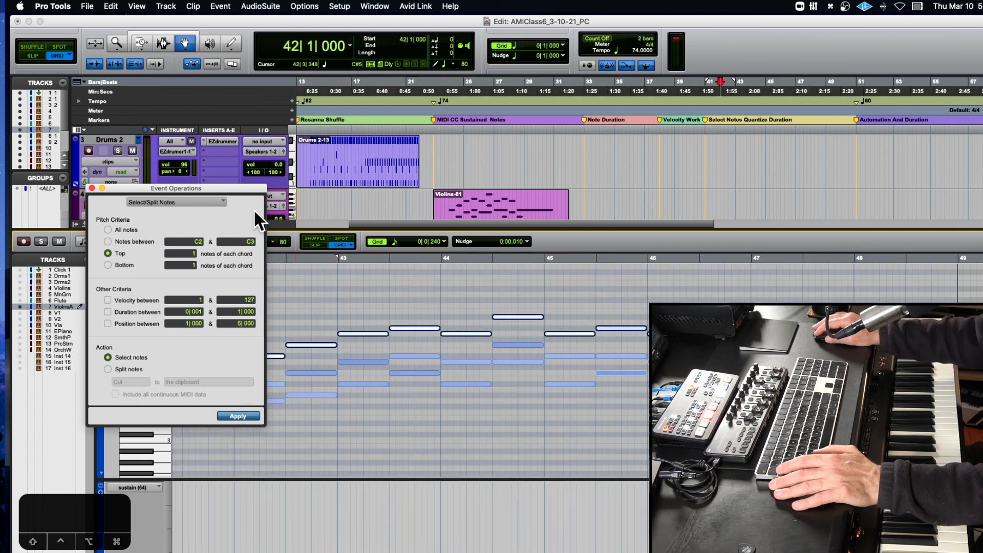
drag(246, 187, 230, 425)
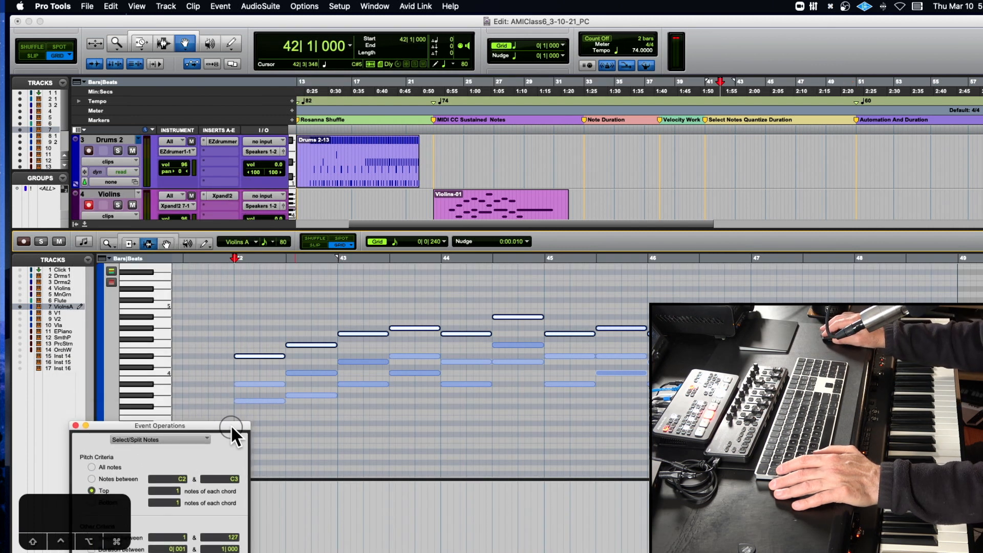
key(super+c)
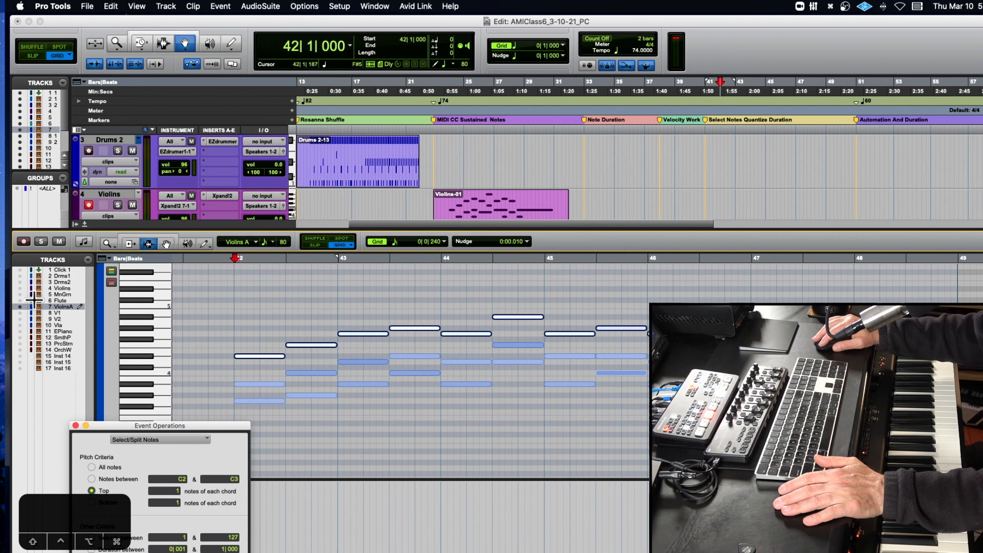
- Merge-paste the copied top notes onto the V1 track at bar 41
drag(104, 229, 110, 358)
scroll(480, 278, down, 1)
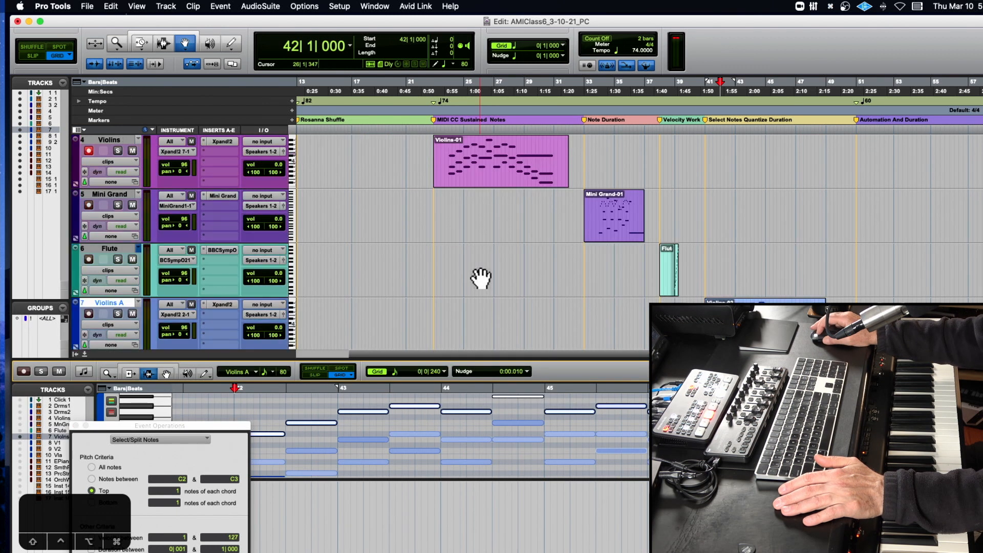
scroll(481, 278, down, 2)
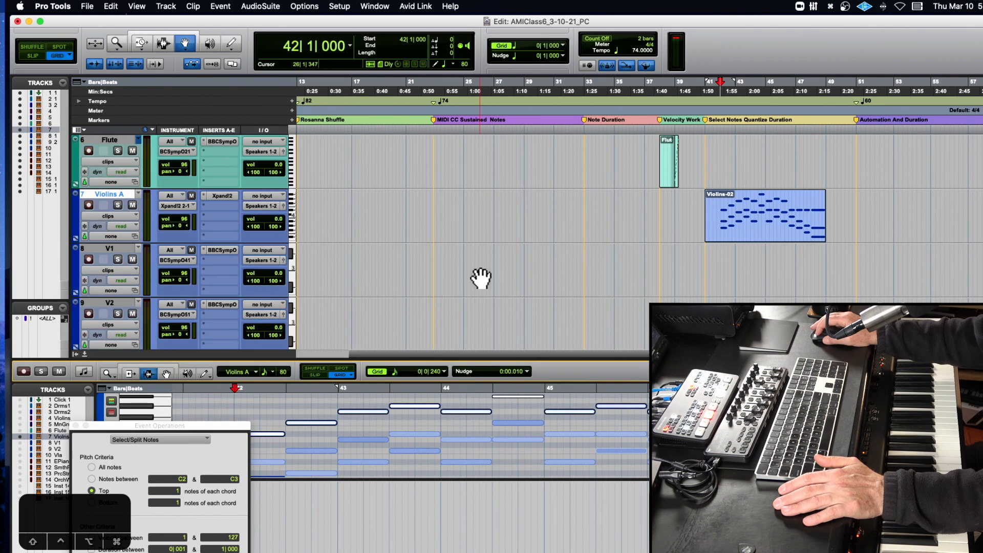
click(163, 41)
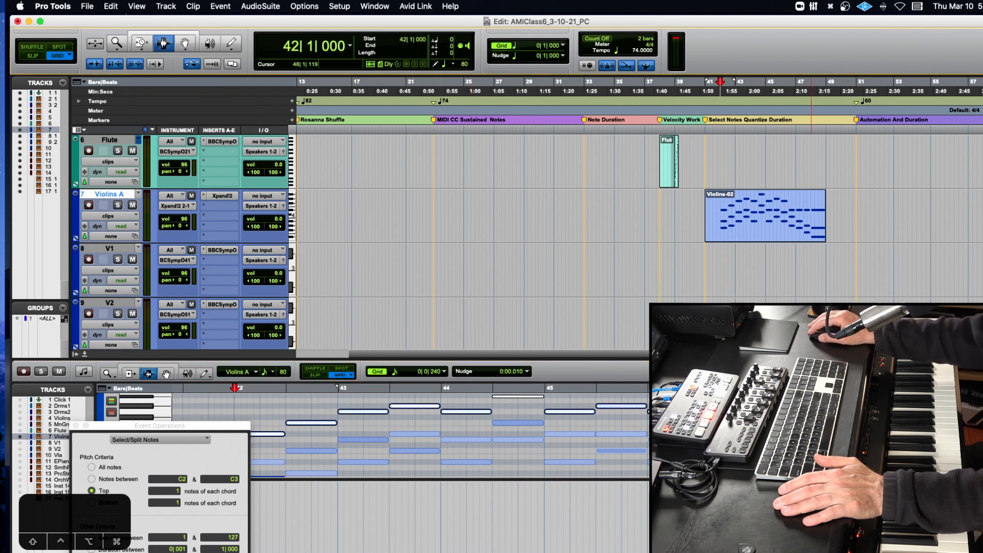
click(704, 278)
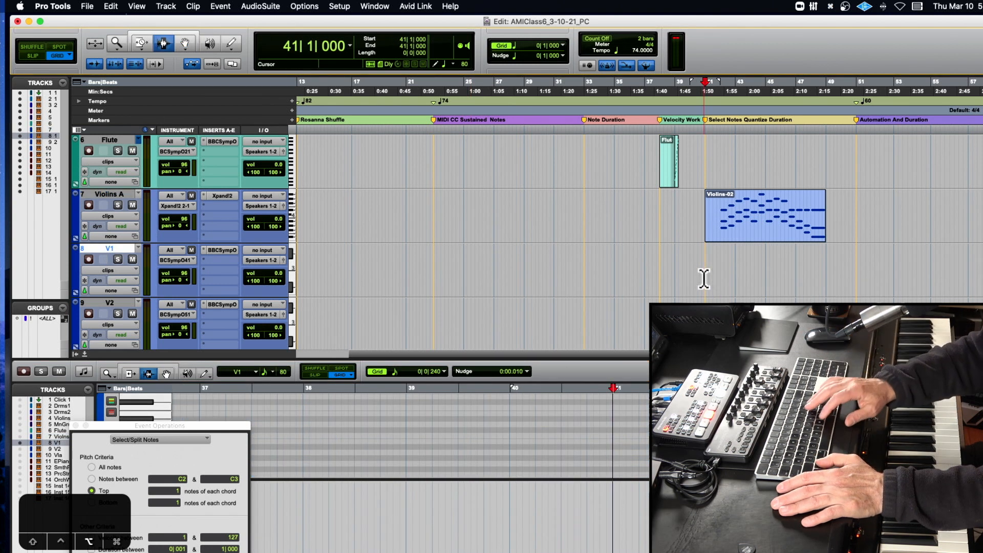
key(alt+m)
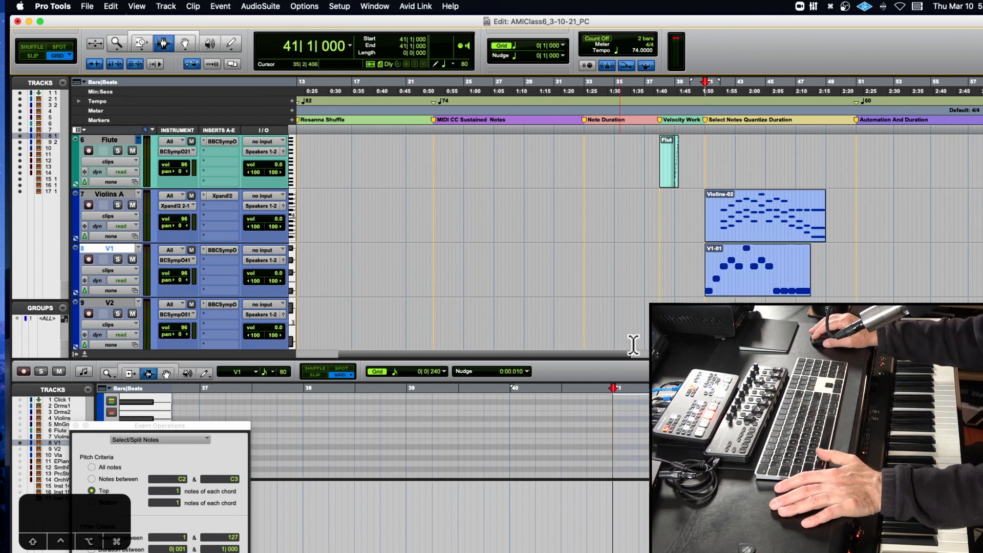
- Show the Violins A clip's notes in an enlarged MIDI editor and activate its Grabber tool
click(779, 216)
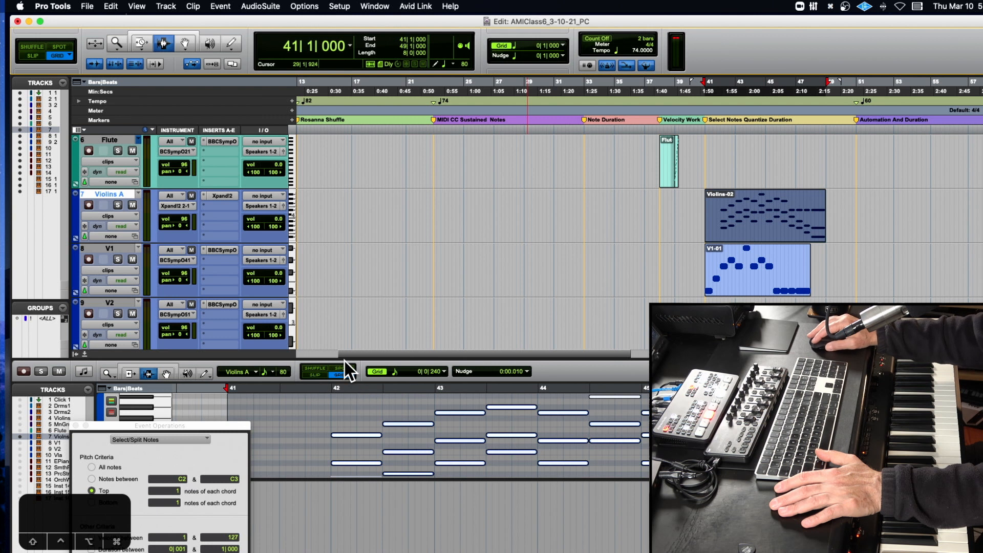
drag(343, 358, 380, 247)
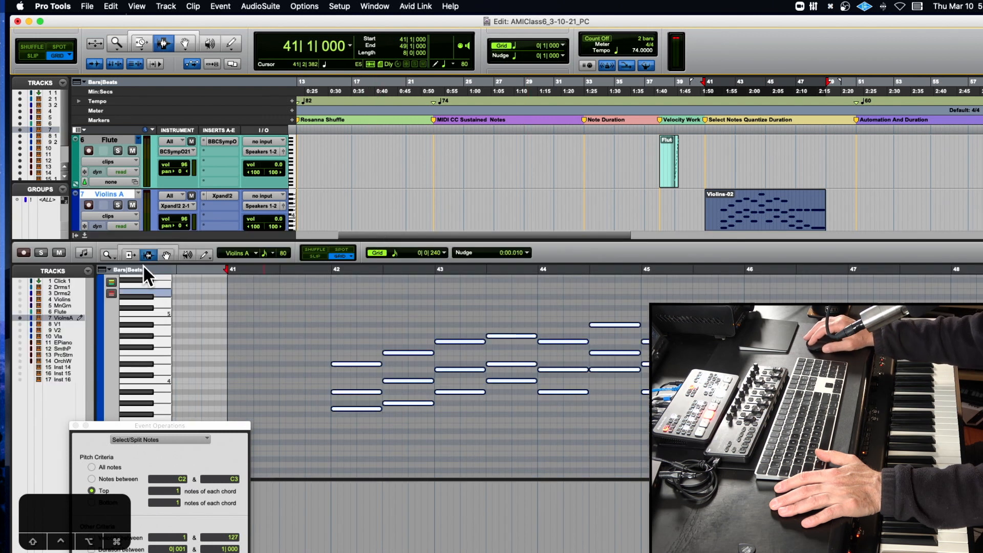
click(166, 254)
click(325, 318)
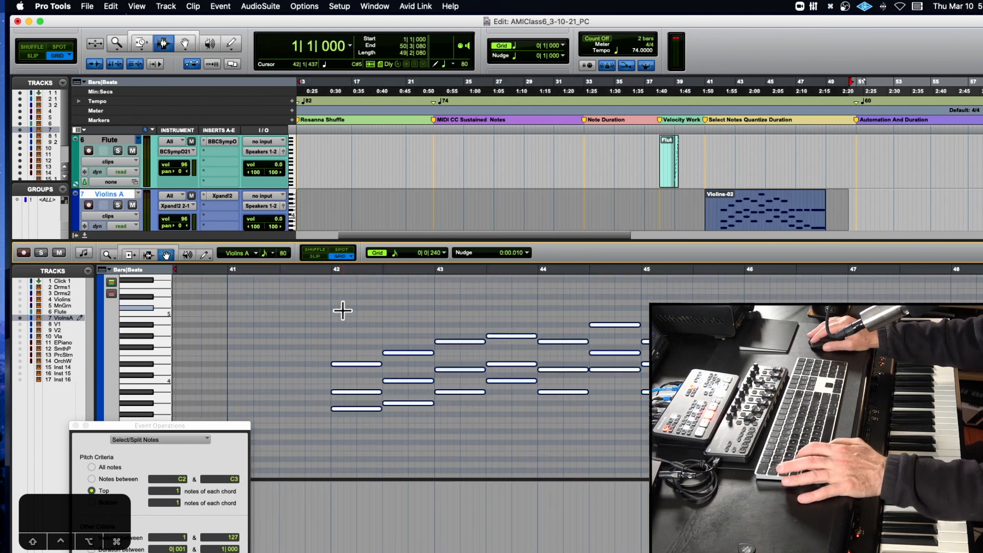
- Try deleting the top note of each Violins A chord and selecting the next-highest notes, and undo the attempt
key(super+a)
drag(230, 425, 251, 265)
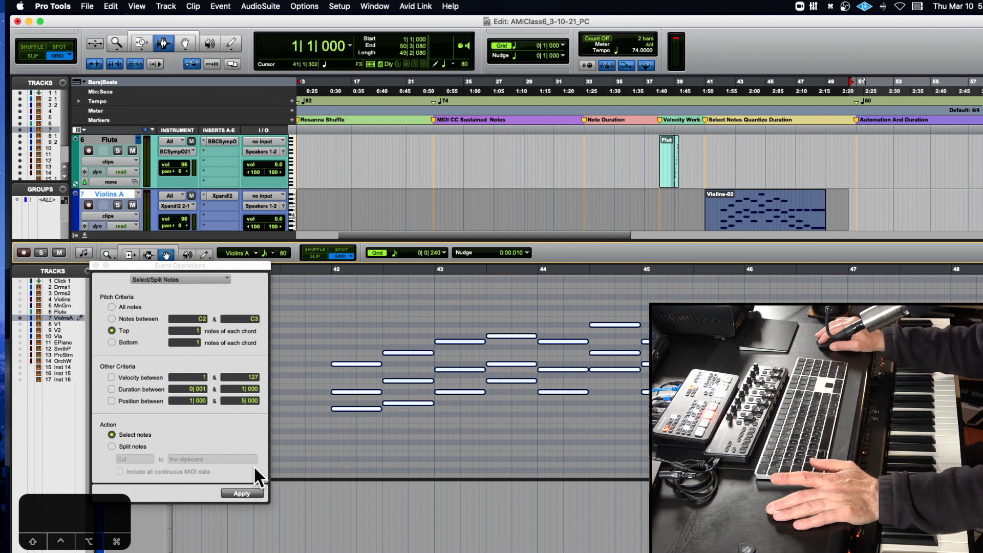
click(247, 492)
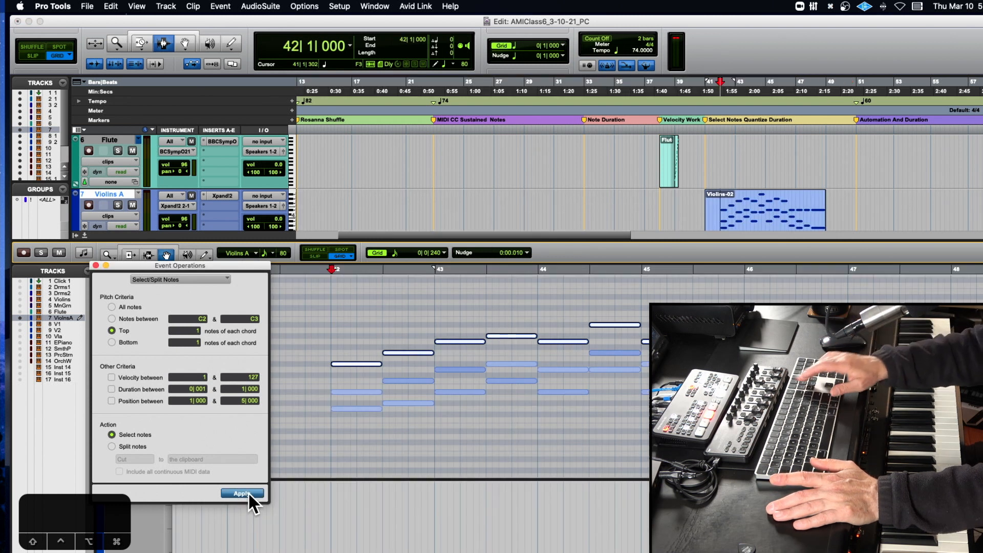
key(BackSpace)
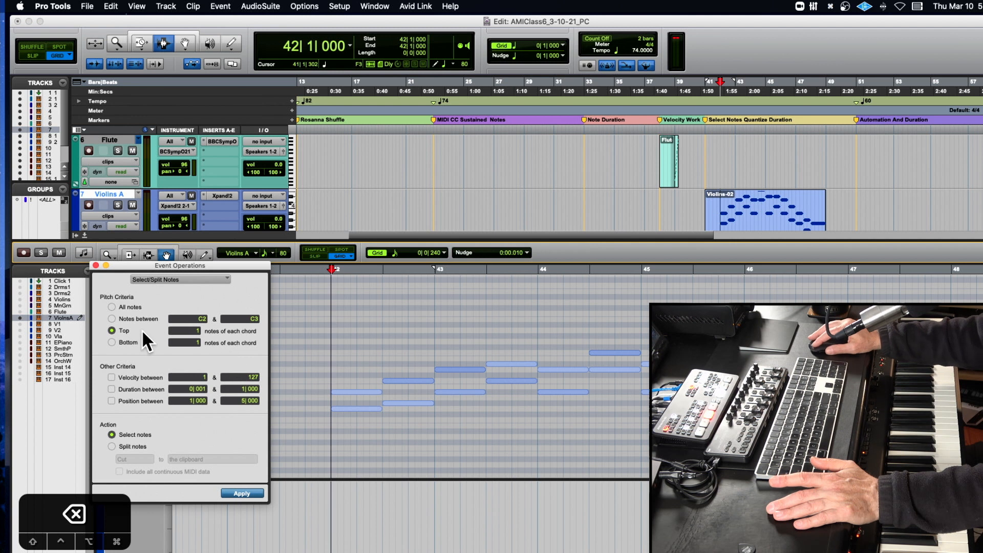
key(super+a)
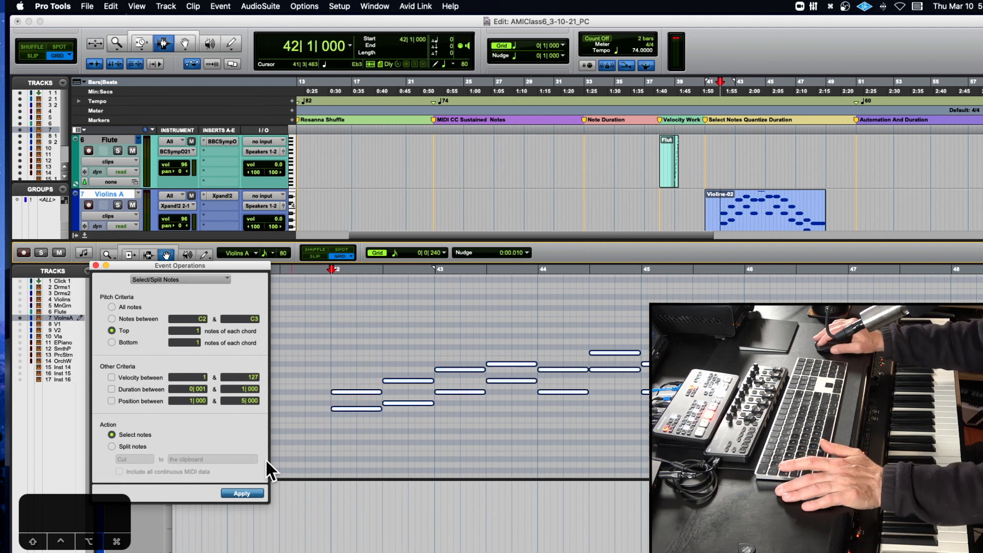
click(242, 490)
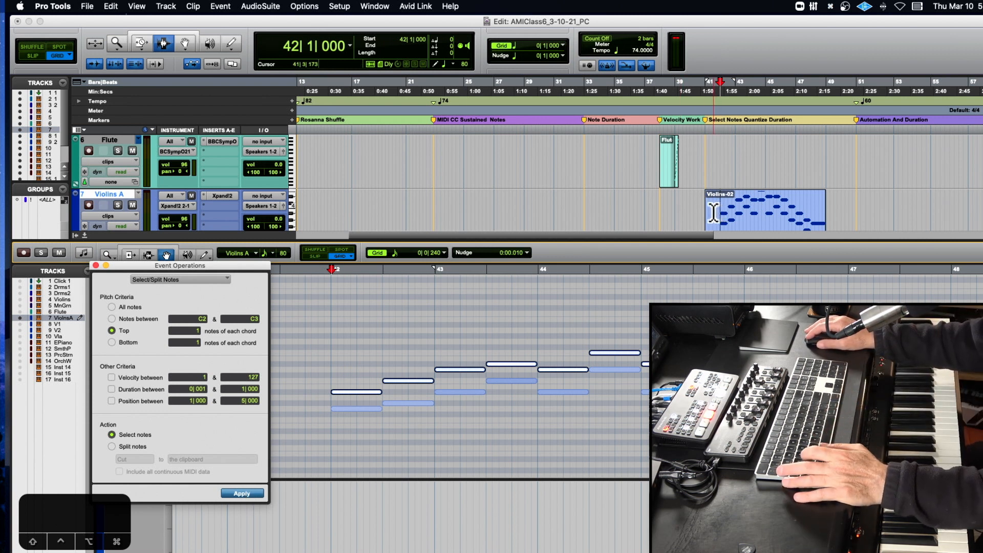
key(super+z)
key(super+z)
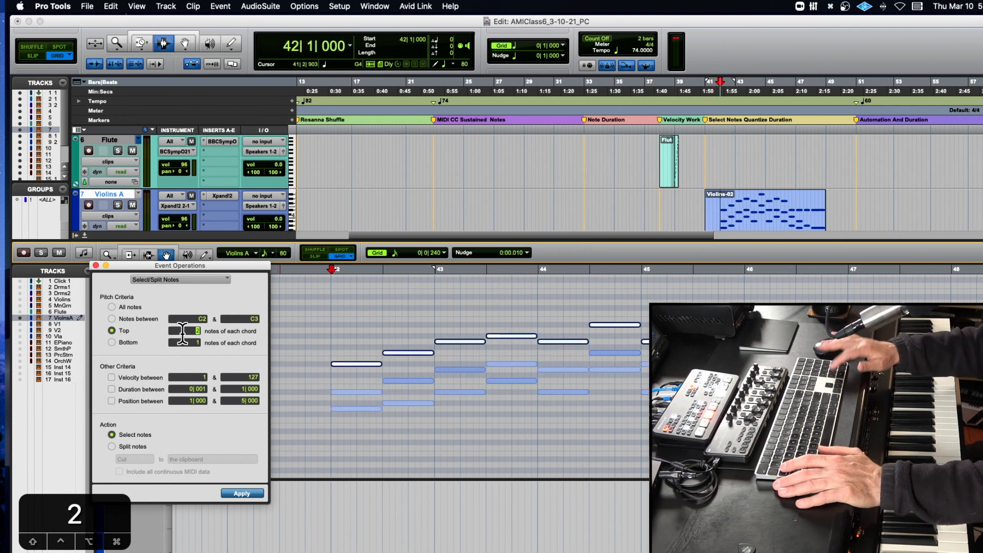
- Select the top 2 notes of each chord on the Violins A track and copy them
click(332, 277)
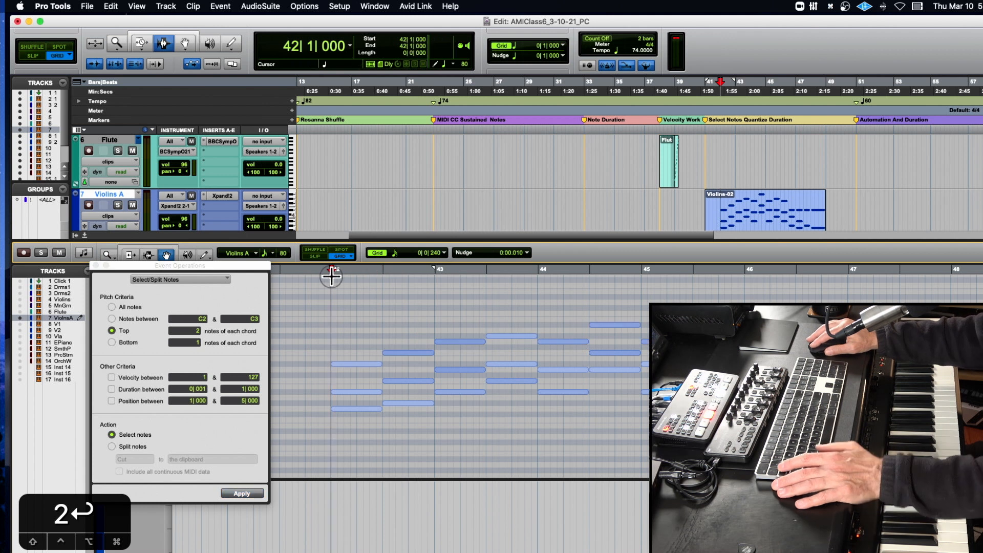
key(super+a)
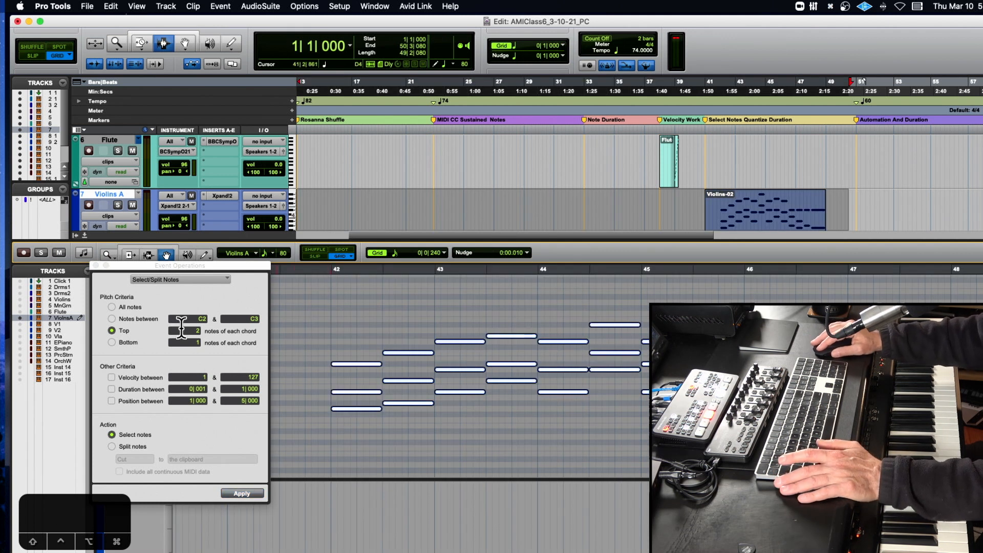
click(247, 495)
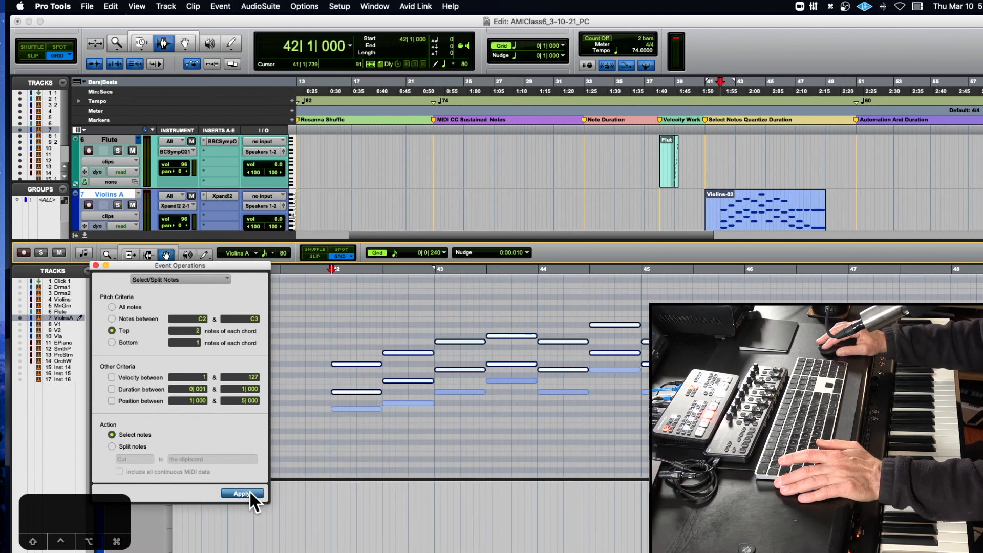
key(super+c)
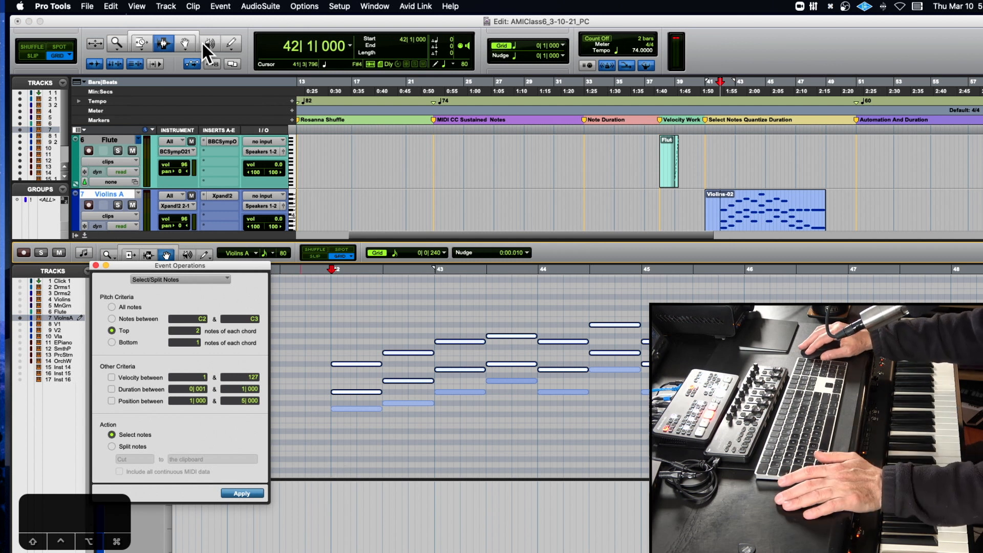
- Merge-paste the copied two-note chords onto the V2 track at bar 41
click(167, 39)
scroll(820, 233, down, 2)
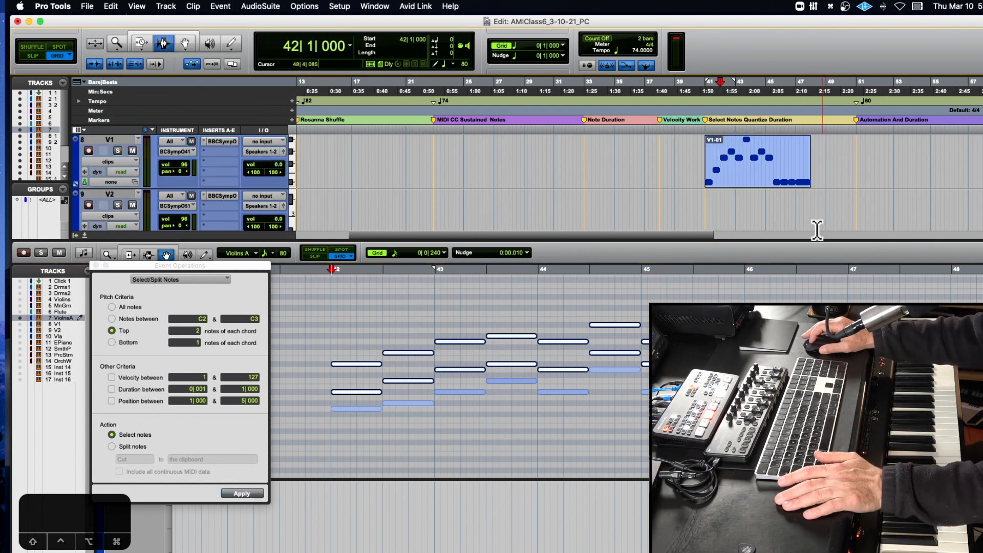
click(707, 203)
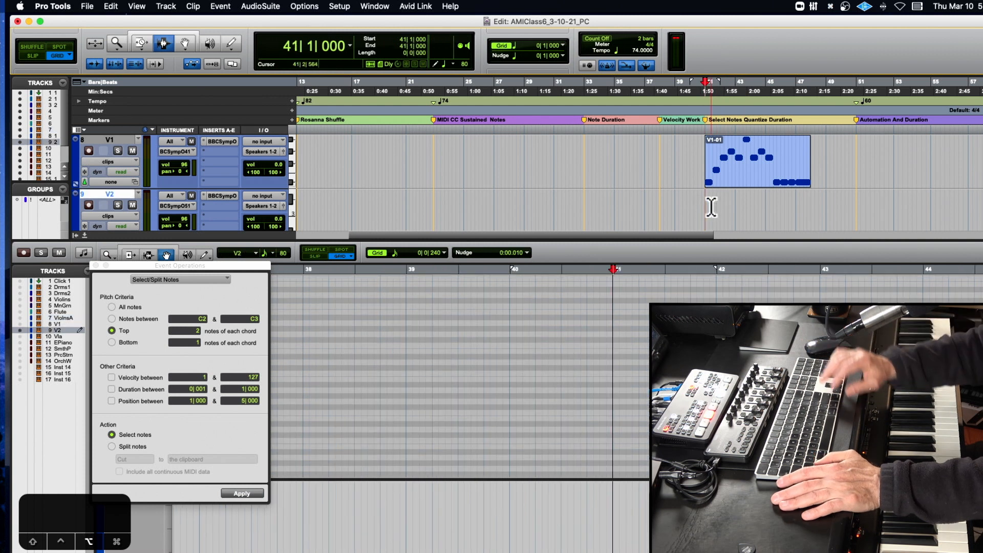
key(alt+m)
scroll(642, 311, up, 3)
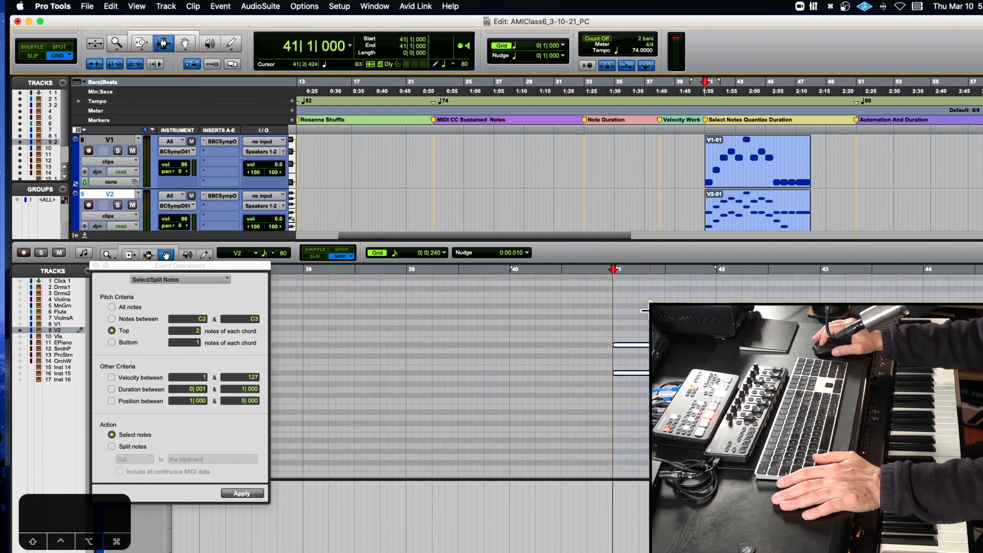
- Select the top 1 note of each chord on the V2 track and delete those notes
click(188, 328)
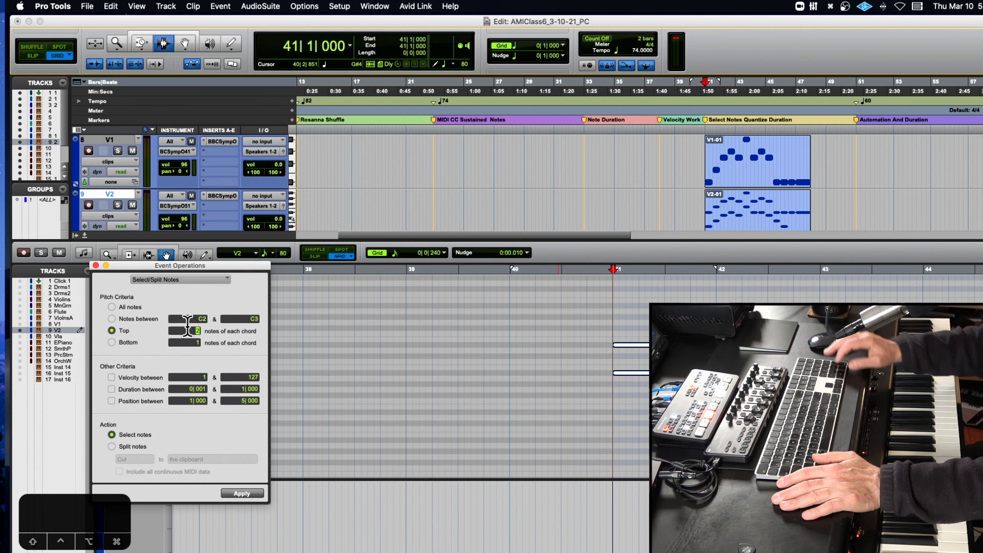
click(490, 365)
triple_click(488, 363)
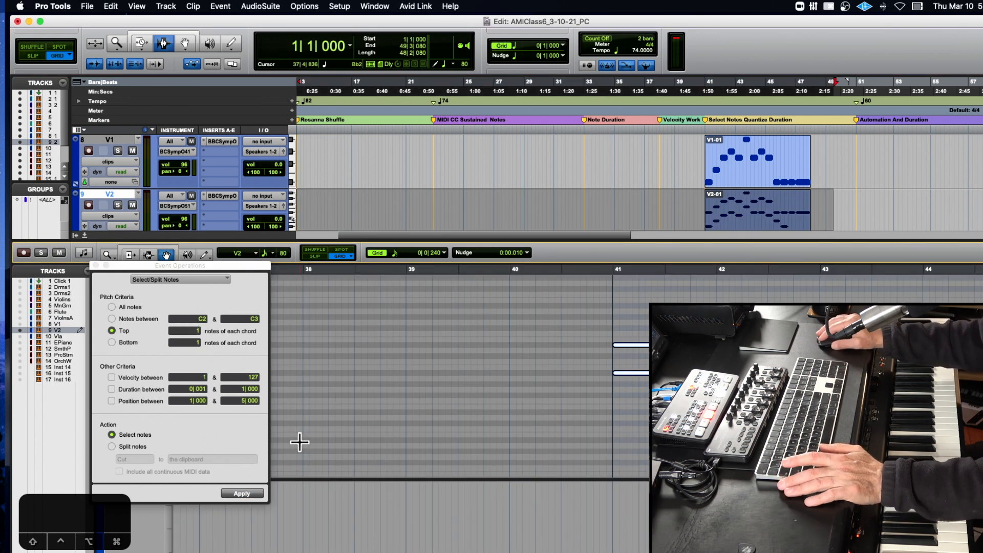
click(240, 494)
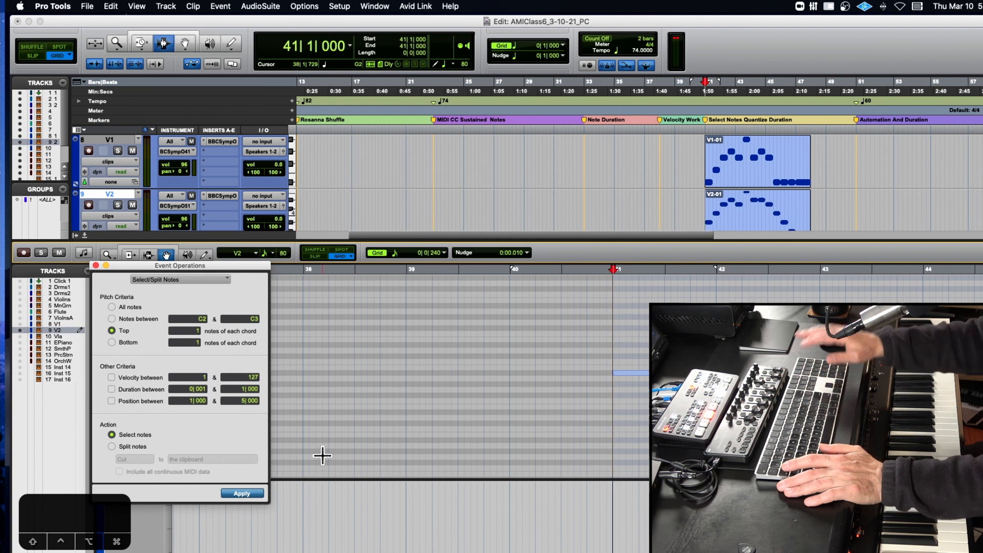
- Select the bottom 1 note of each chord on the Violins A track and copy the selected notes
scroll(702, 183, up, 4)
scroll(702, 184, down, 2)
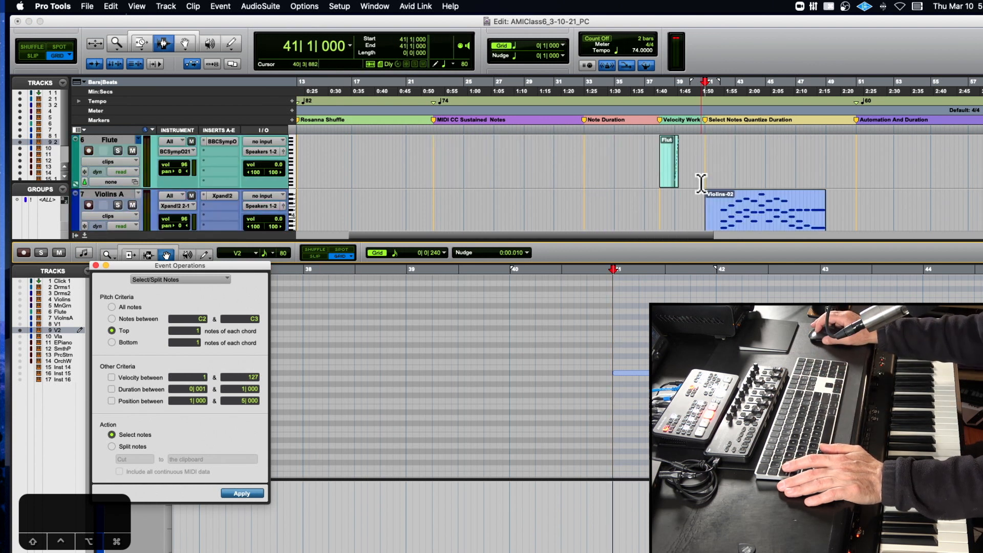
scroll(701, 183, down, 2)
click(185, 43)
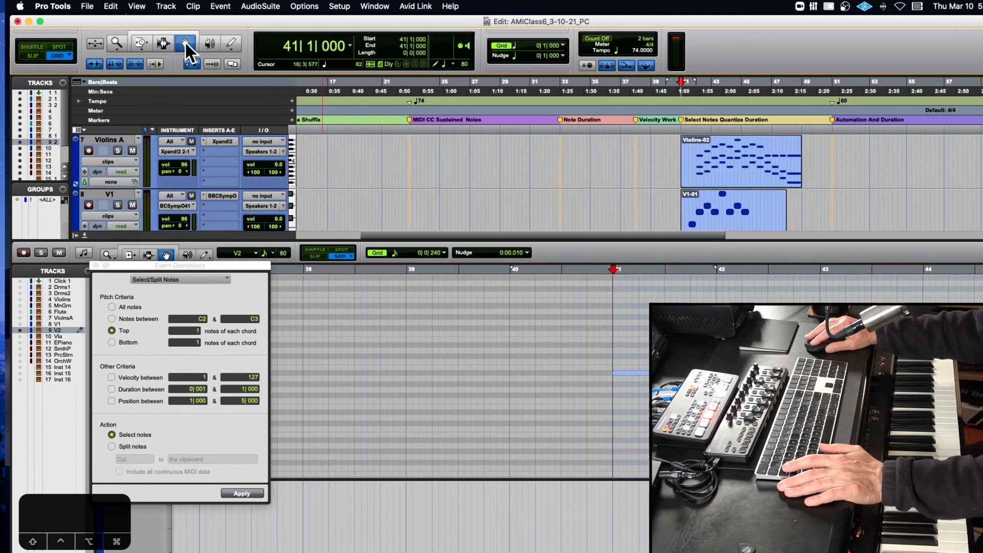
click(760, 167)
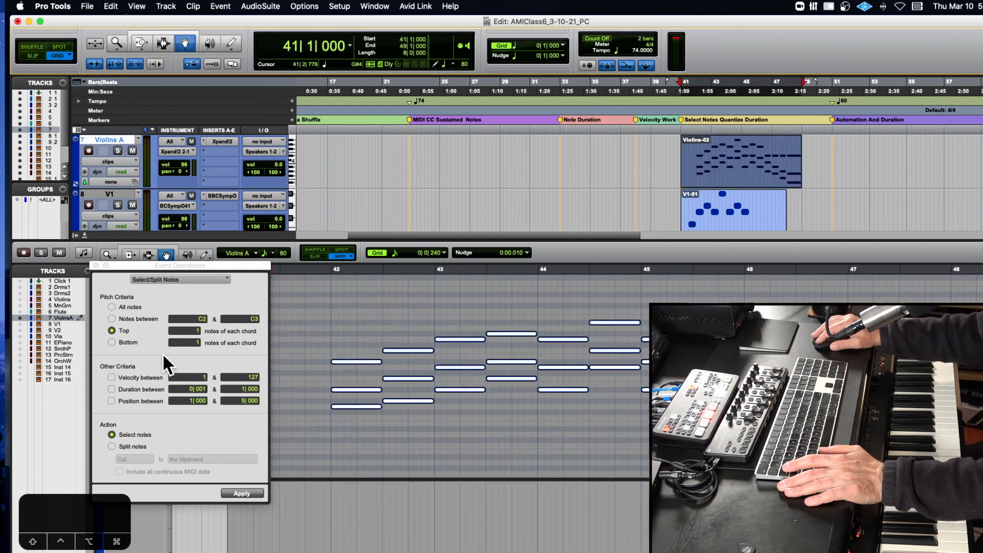
click(111, 342)
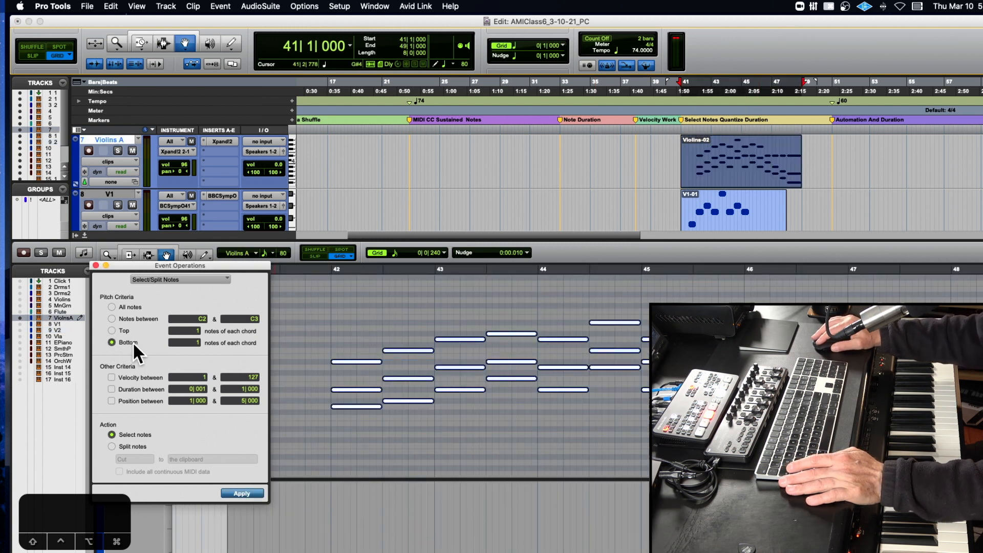
click(243, 493)
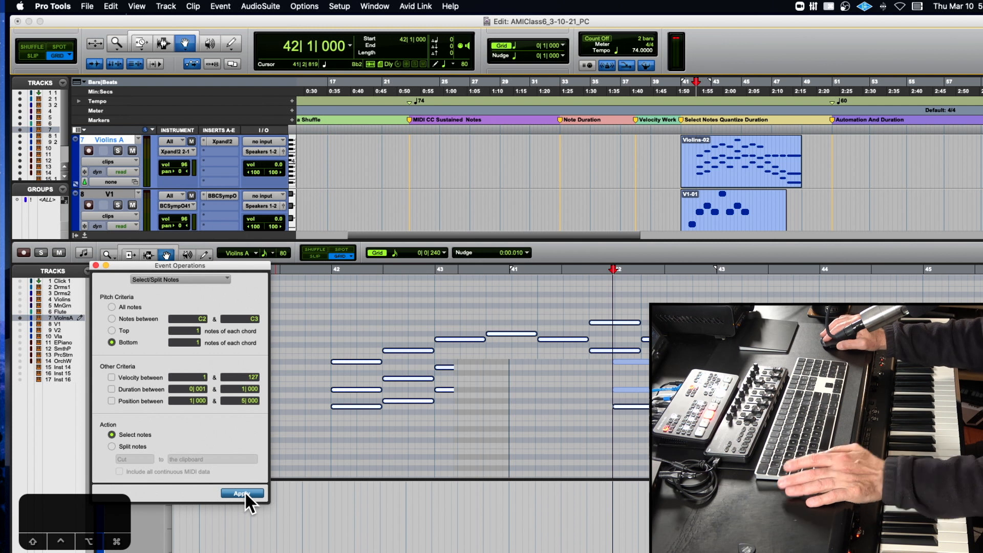
click(353, 420)
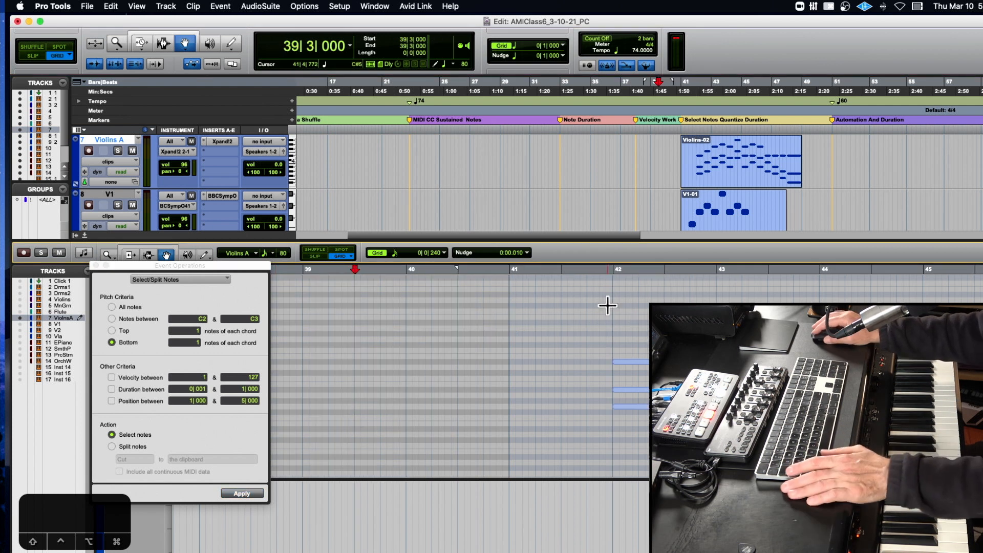
click(607, 276)
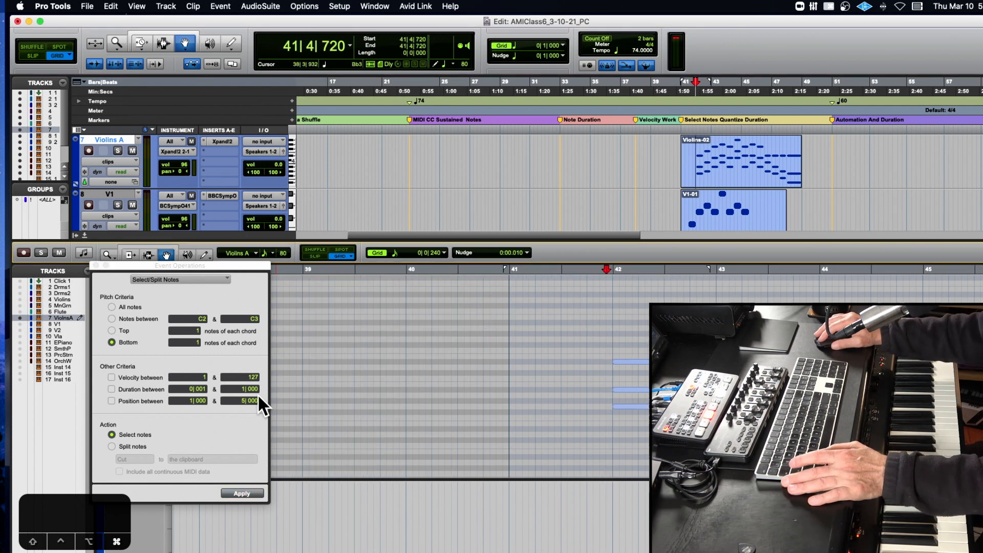
key(super+a)
click(240, 486)
click(241, 491)
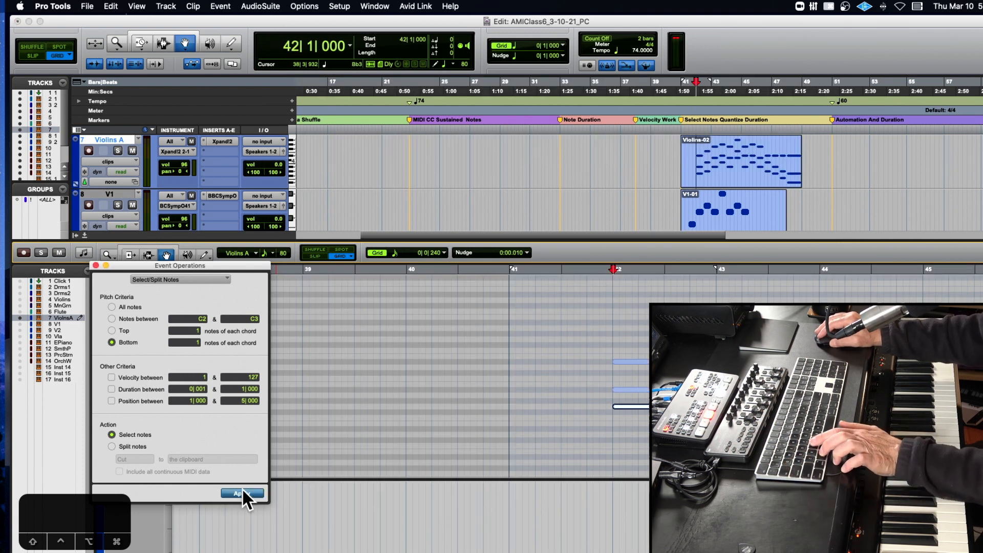
- Paste the copied bottom notes onto the Vla track at bar 42 and mute the Violins A track
click(20, 336)
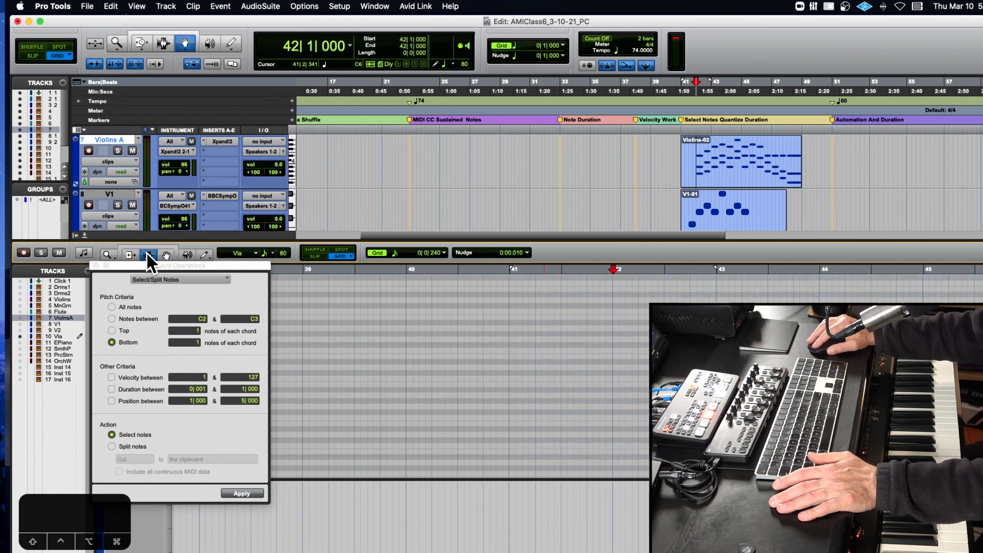
click(615, 315)
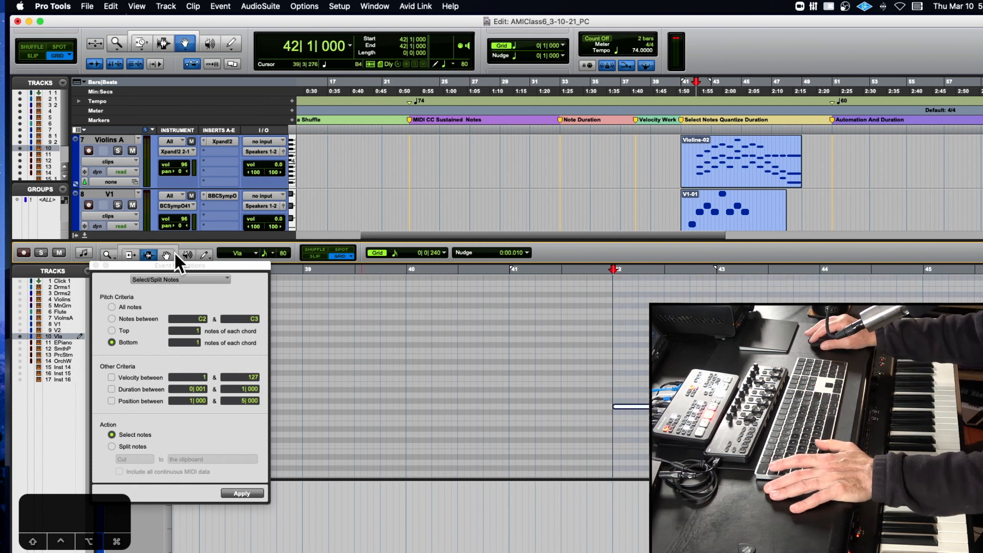
click(134, 149)
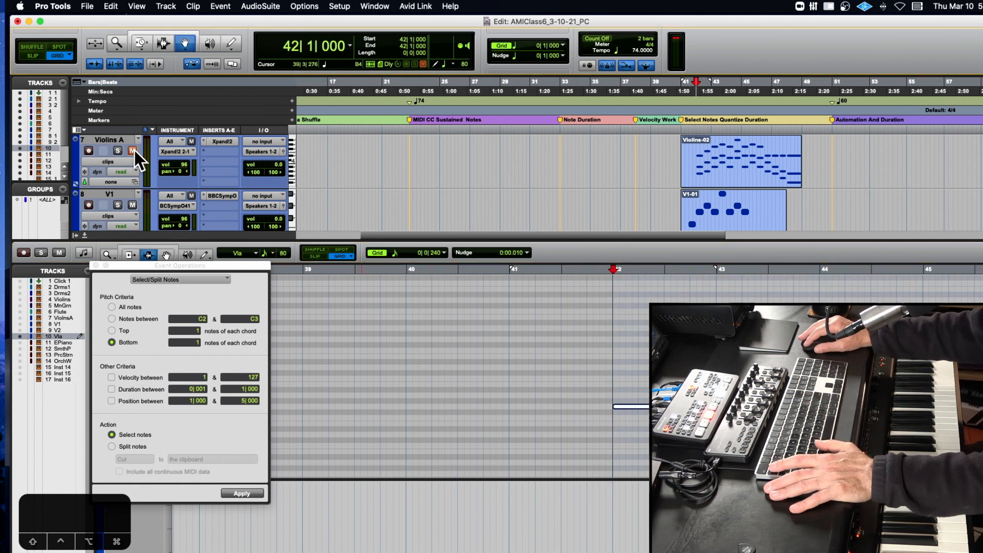
- Close the MIDI editor pane and move the Vla clip to start at bar 41 with the V1 and V2 clips
click(85, 234)
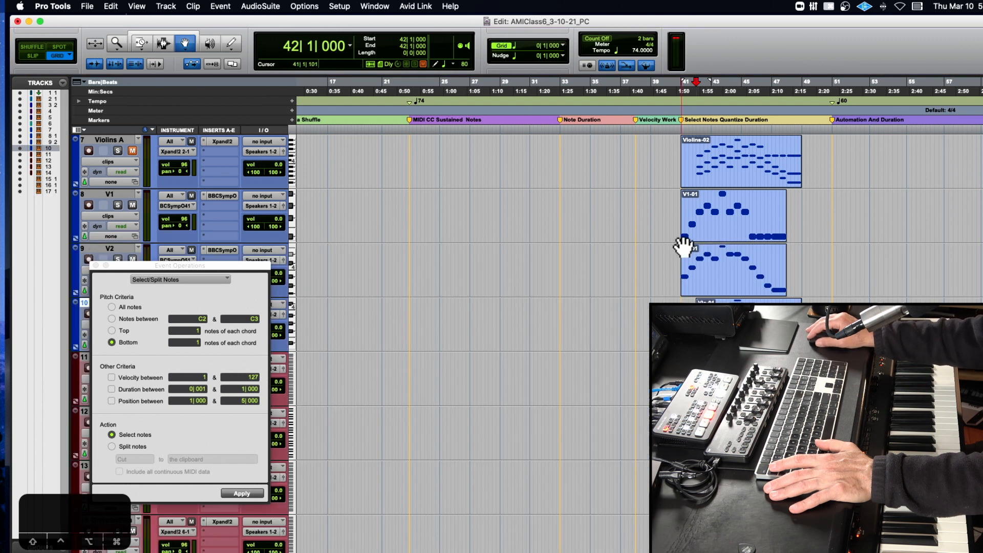
click(699, 204)
click(698, 281)
drag(709, 328, 697, 328)
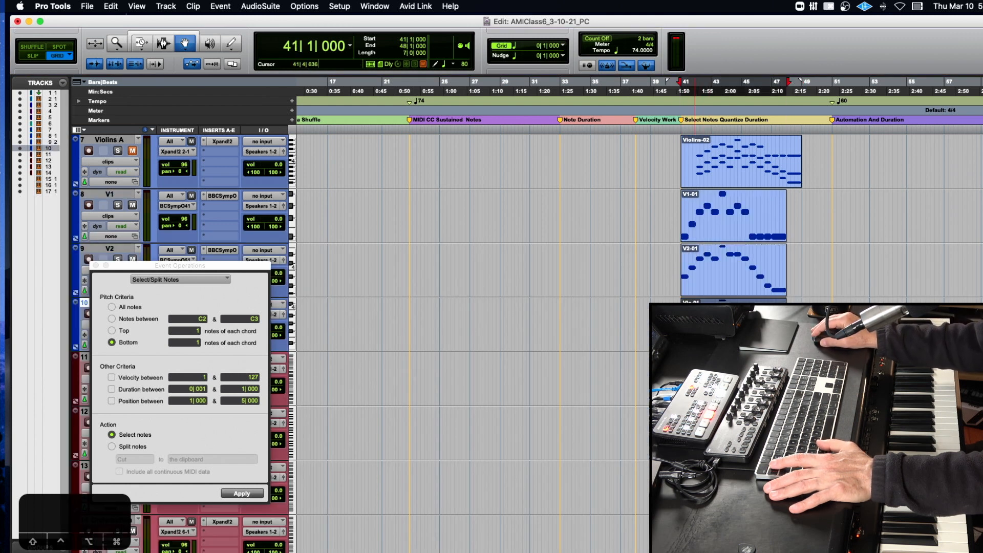
- Close Event Operations and play the parts from bar 41, soloing V1, V2 and Vla in turn
key(space)
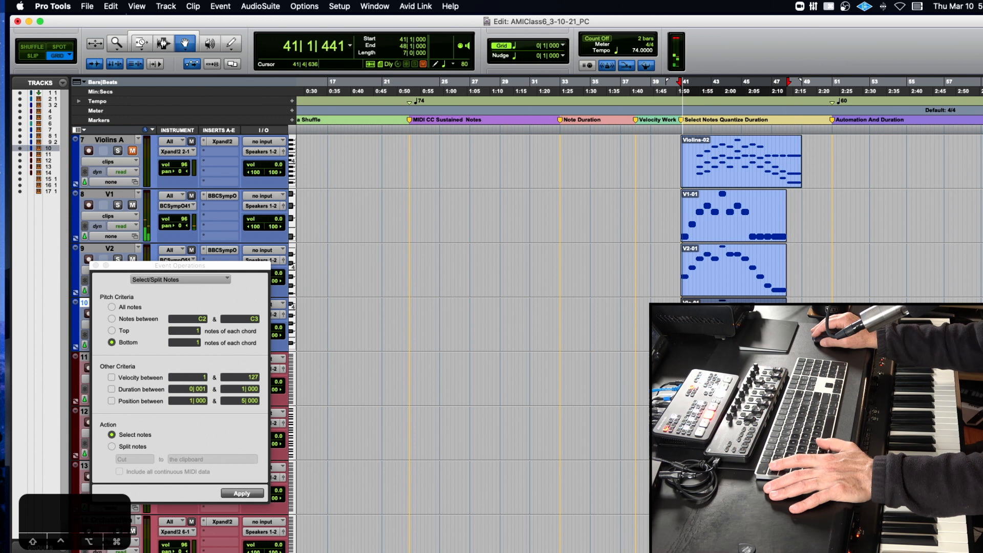
click(95, 265)
click(117, 204)
click(117, 205)
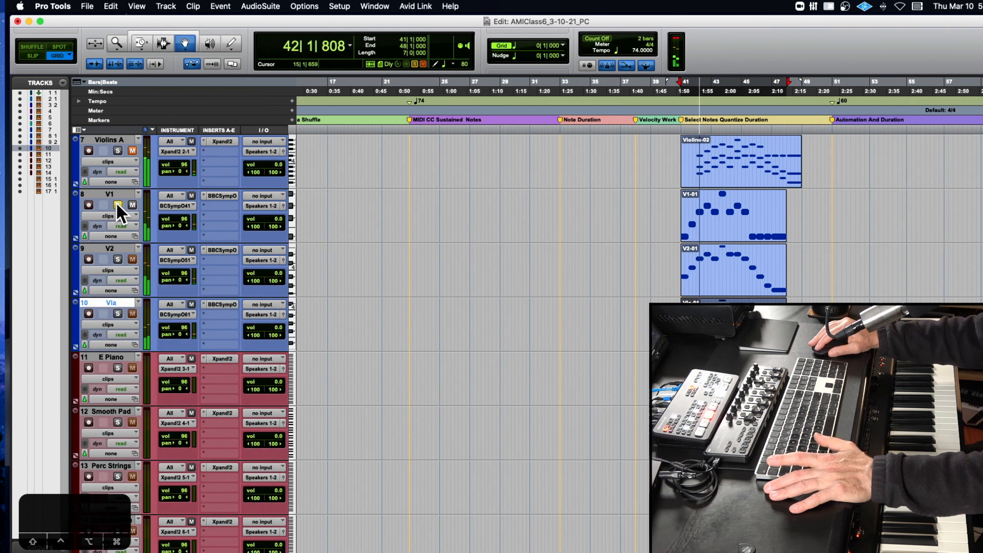
click(117, 259)
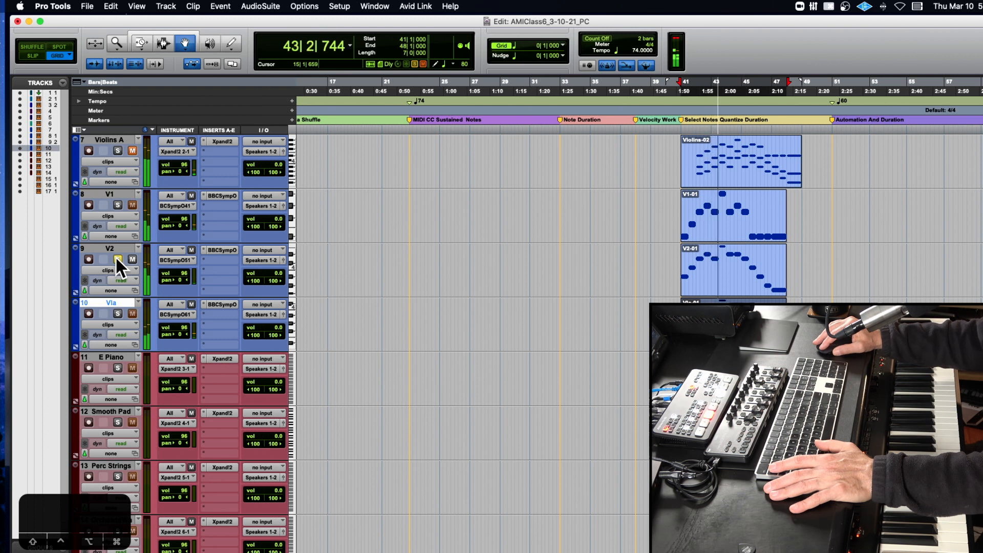
key(space)
click(117, 259)
click(117, 314)
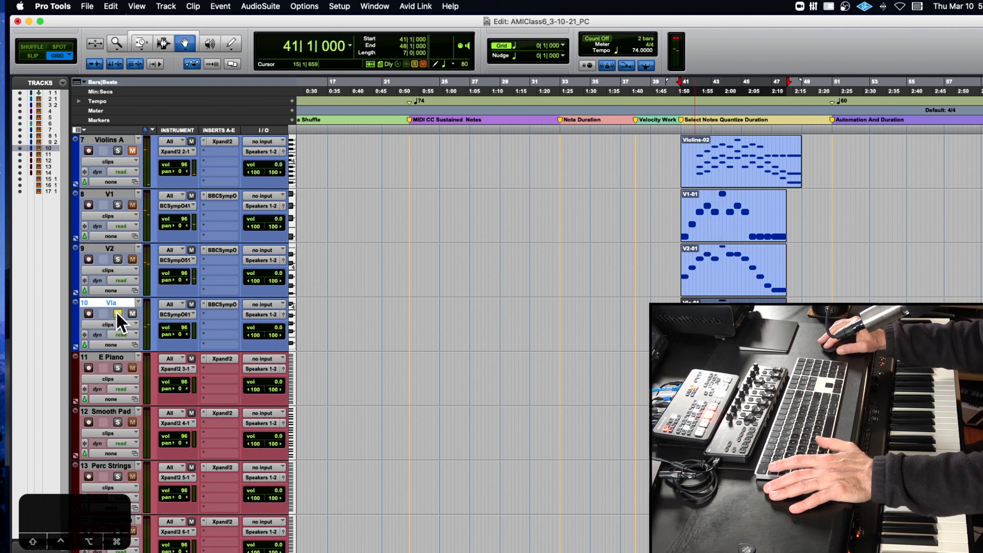
key(space)
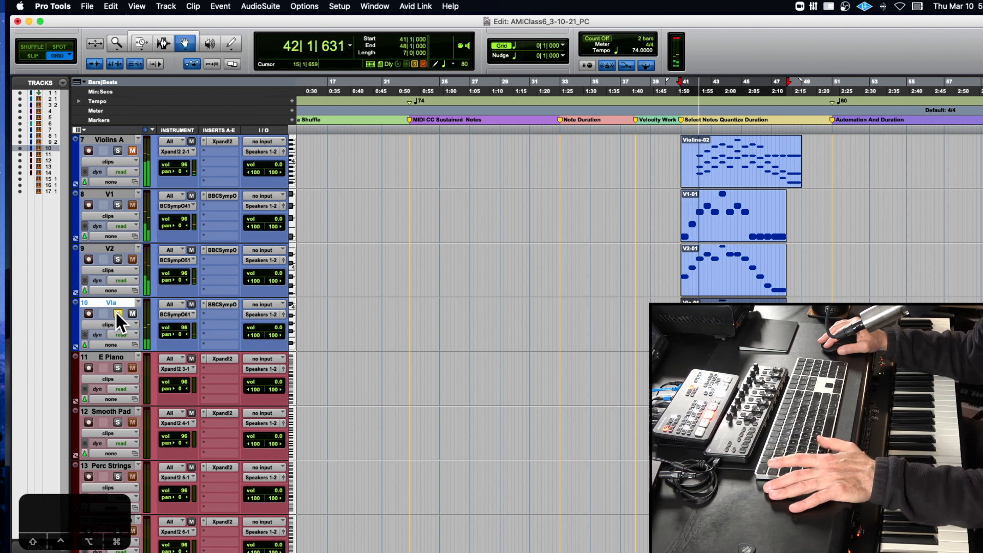
key(space)
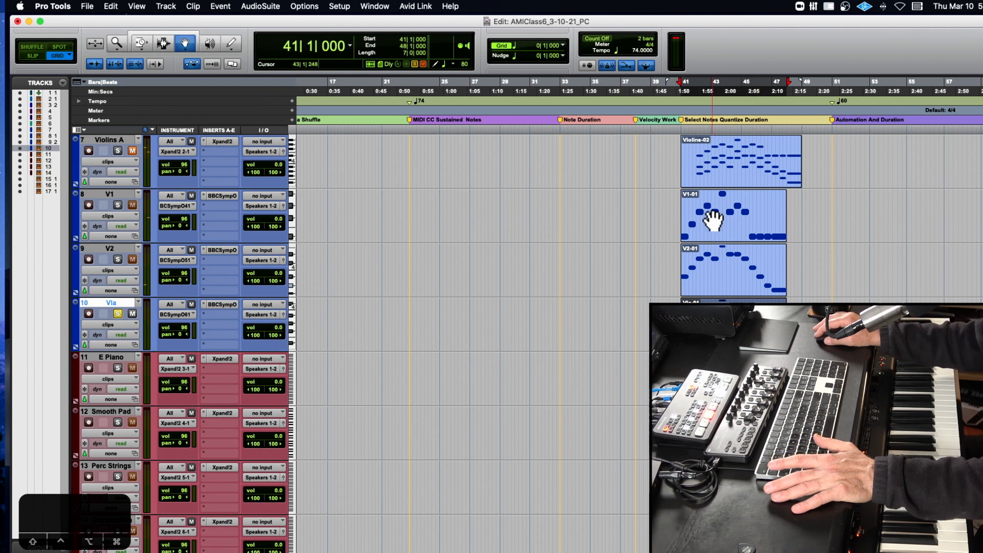
- Select the V1, V2 and Vla clips together and move them to start at bar 42
click(713, 221)
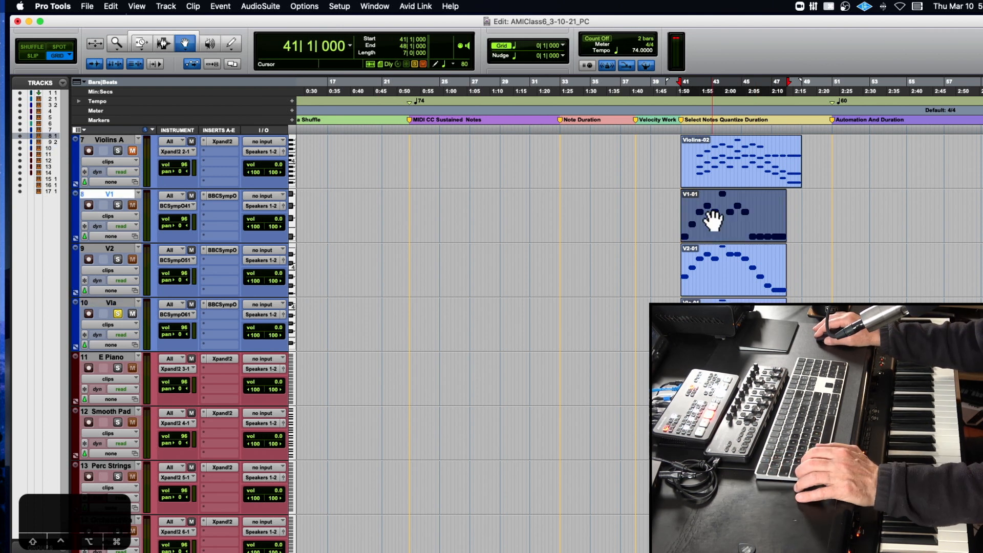
shift+click(717, 267)
shift+click(712, 325)
key(t)
key(t)
drag(719, 237, 773, 235)
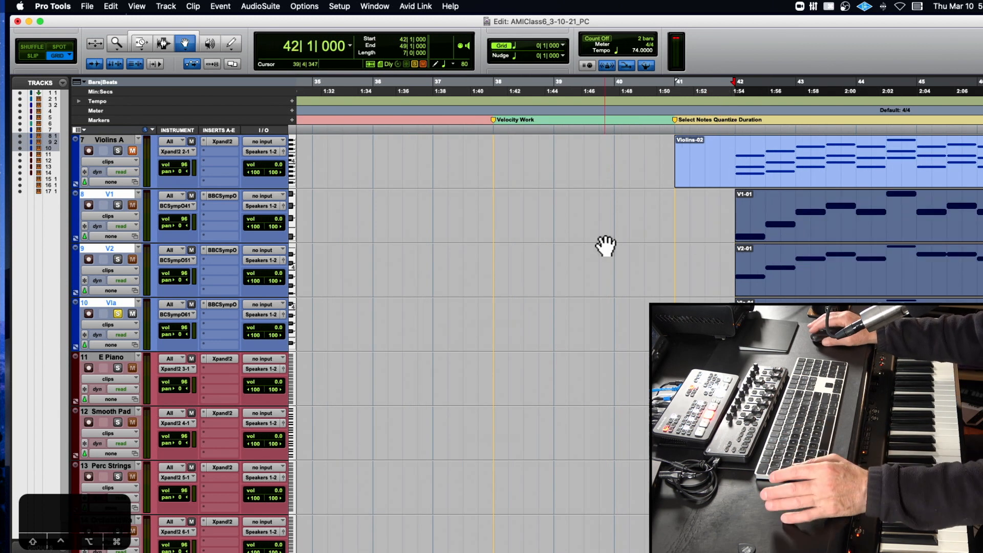
- Open the split clips in the MIDI editor and examine the V1, V2 and Vla parts one at a time
scroll(606, 246, right, 10)
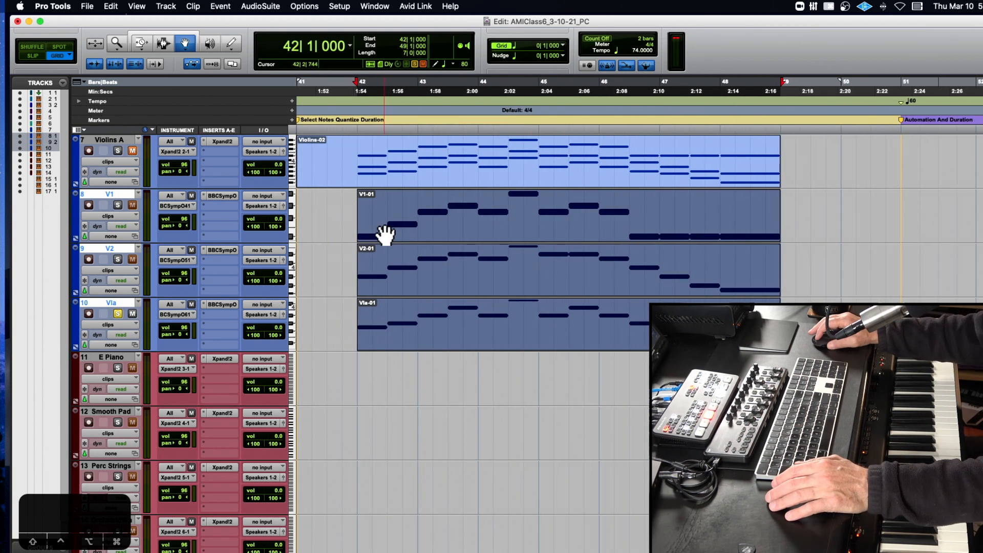
scroll(453, 273, up, 5)
scroll(453, 272, left, 3)
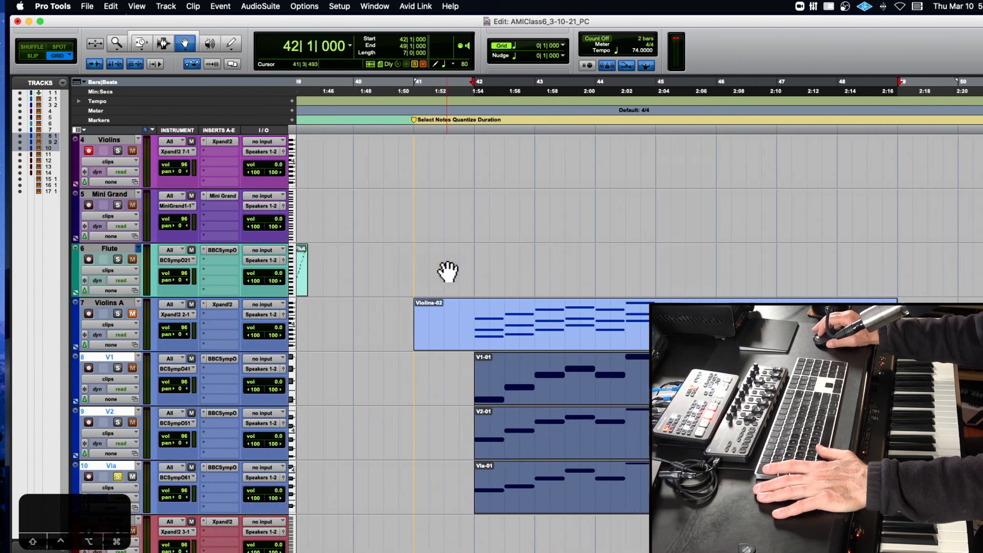
double_click(709, 370)
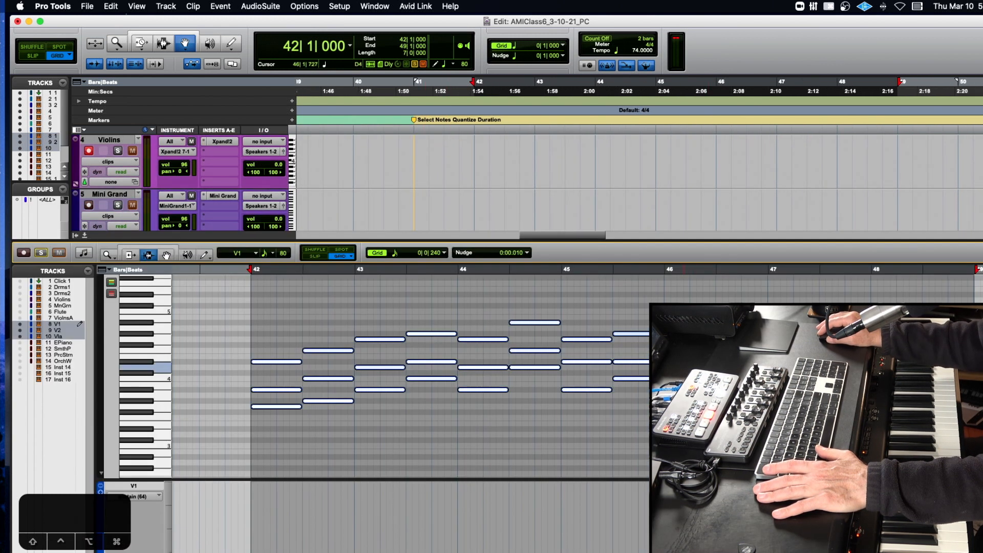
click(20, 323)
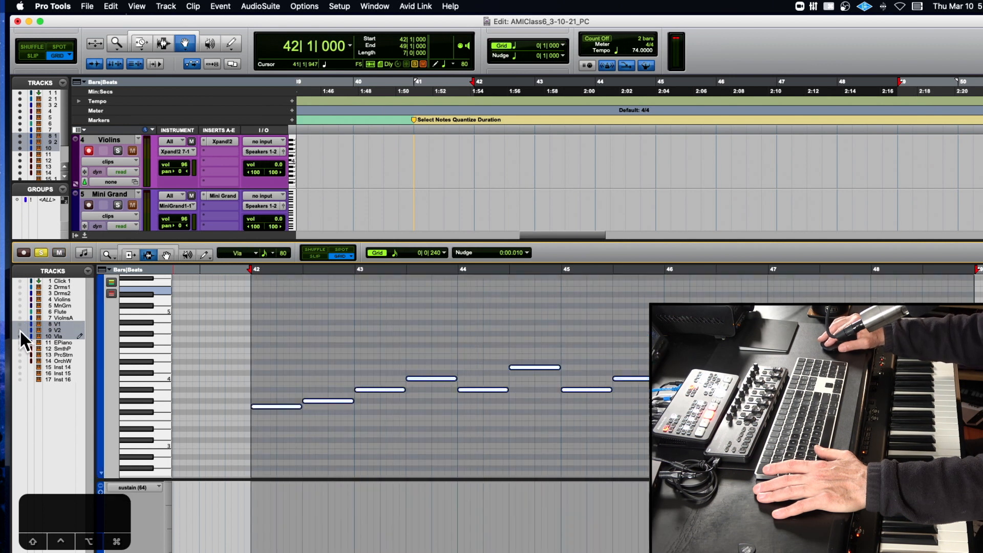
click(20, 331)
click(20, 336)
click(20, 330)
click(20, 325)
click(20, 331)
- Select the V1 notes from 46|2|720 to 49|1|240 and copy them
scroll(409, 359, right, 3)
click(640, 362)
drag(641, 365, 897, 365)
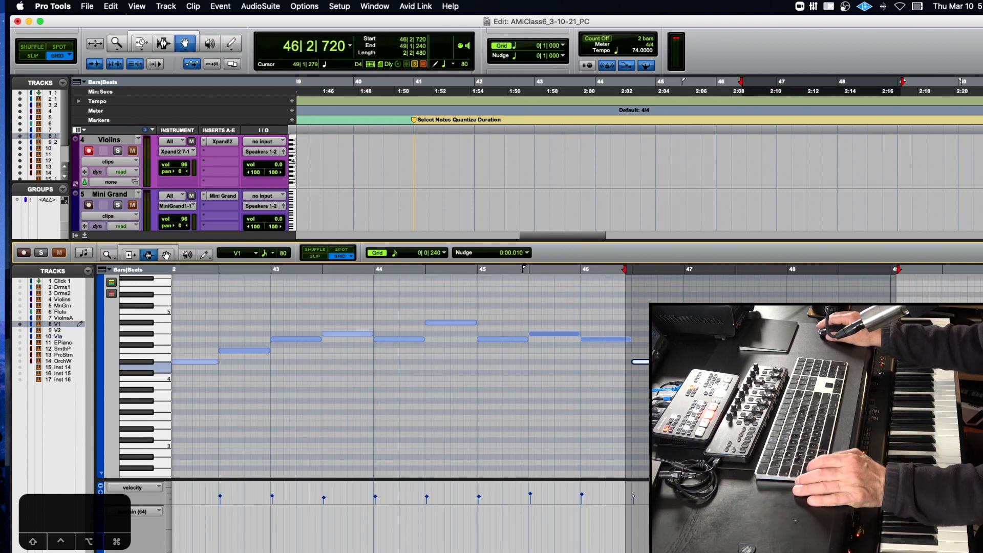
key(super+c)
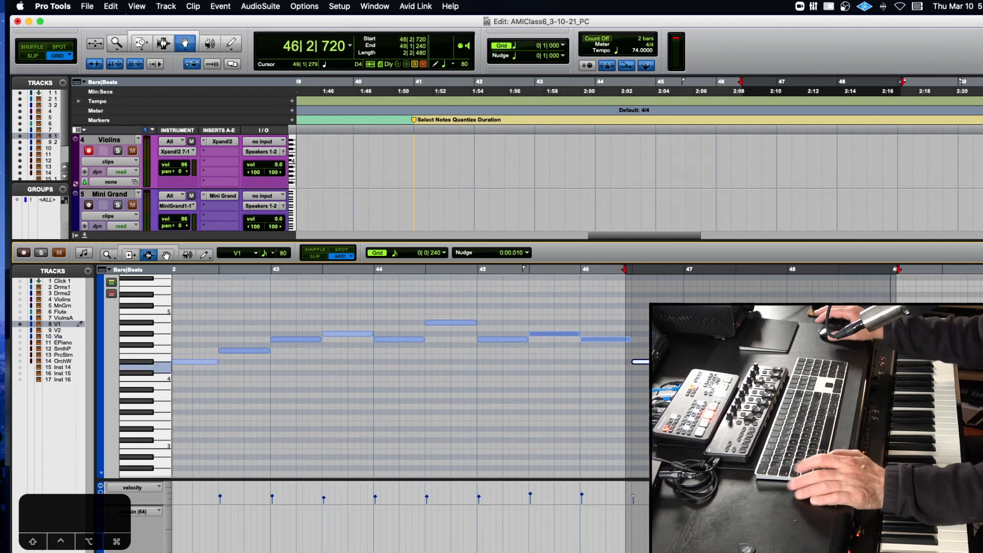
- Recall memory location 4 and open the Violins clip at bar 23 in the MIDI editor
click(85, 234)
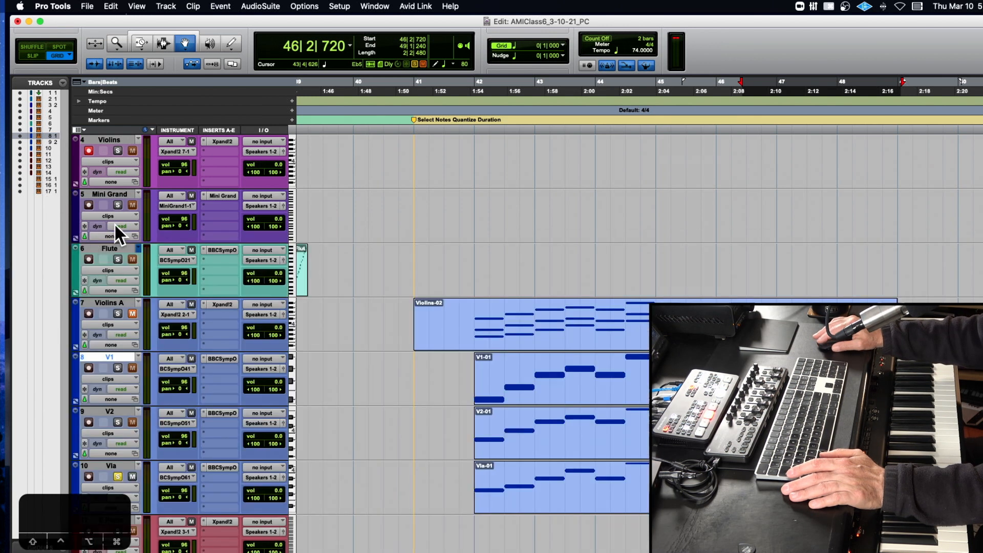
scroll(160, 216, up, 5)
key(KP_Decimal)
key(KP_4)
key(KP_Decimal)
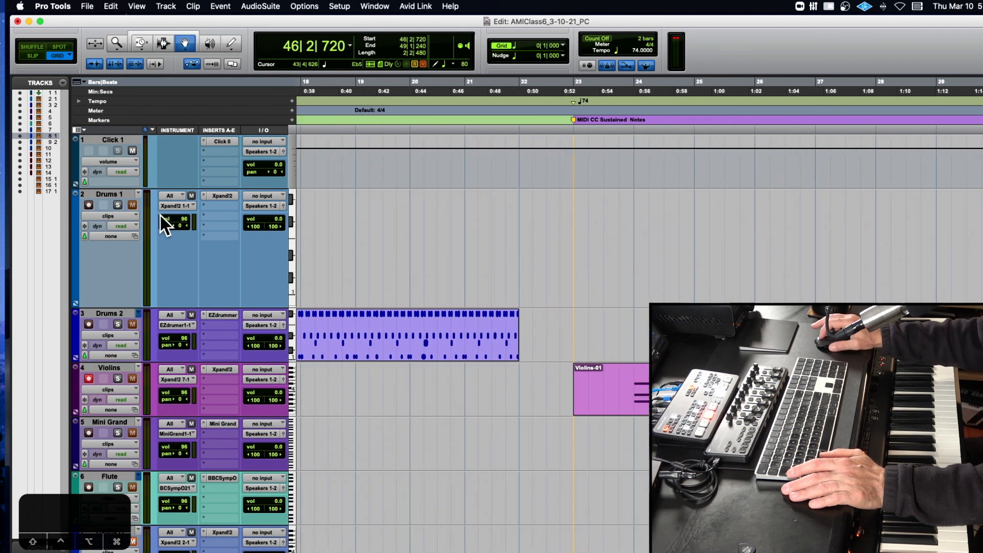
double_click(682, 394)
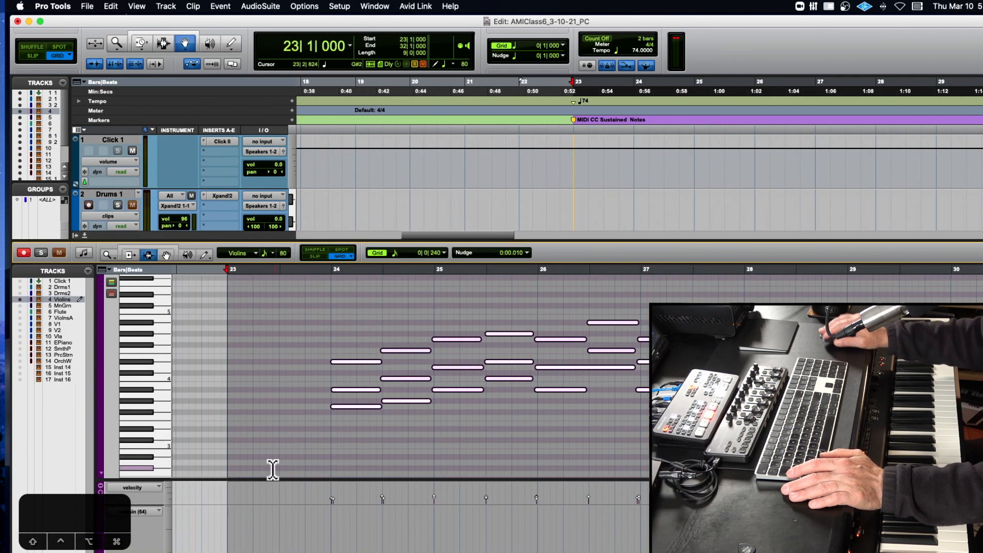
- Enlarge the MIDI editor pane and remove the sustain (64) lane beneath the Violins notes
drag(230, 239, 268, 203)
drag(100, 504, 60, 529)
click(99, 508)
click(100, 508)
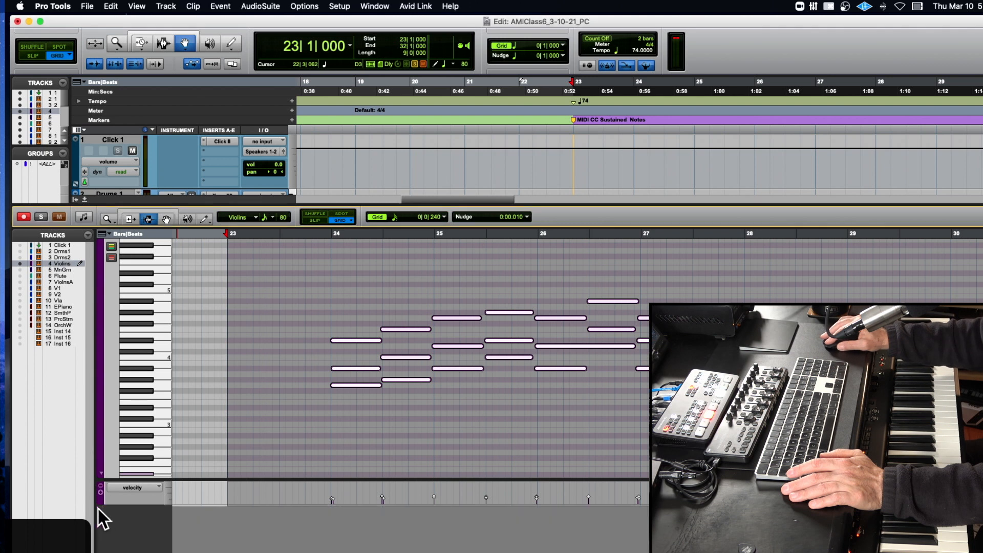
- Set the controller lane beneath the Violins notes to show expression (11) in place of velocity
click(115, 487)
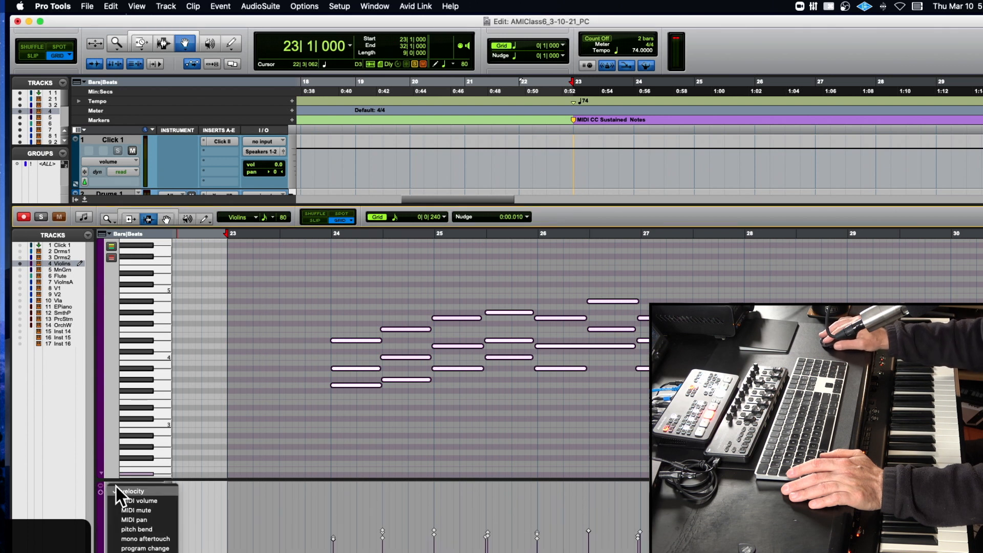
click(223, 434)
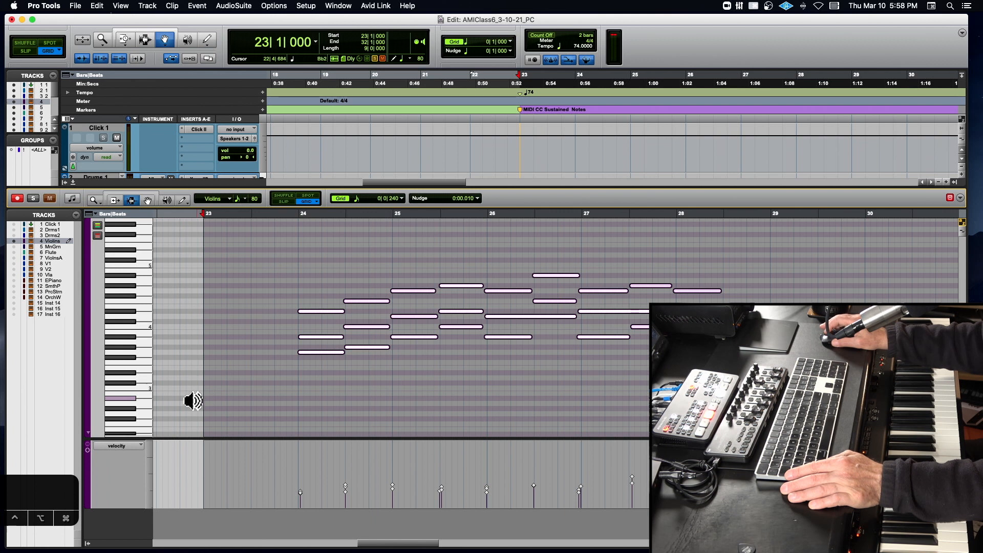
click(125, 445)
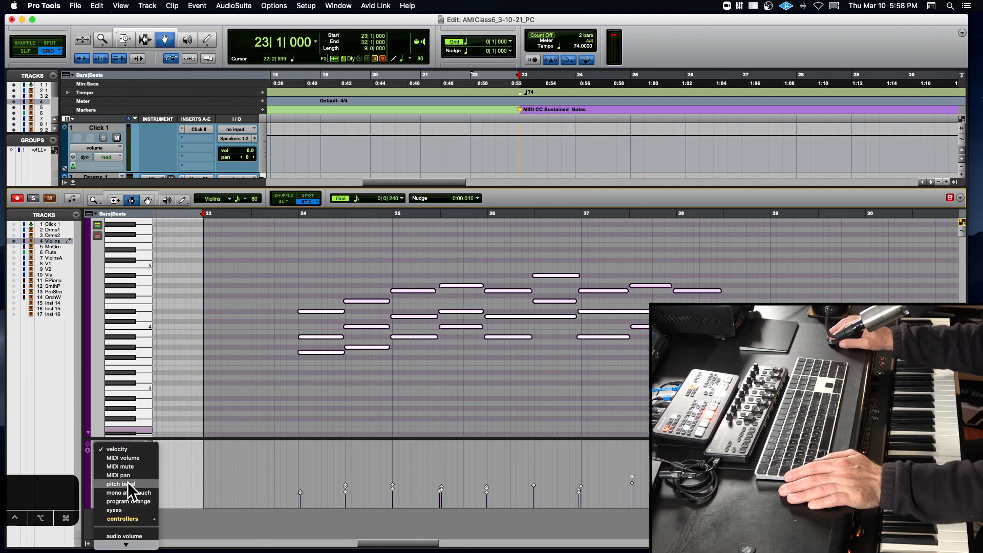
mouse_move(127, 517)
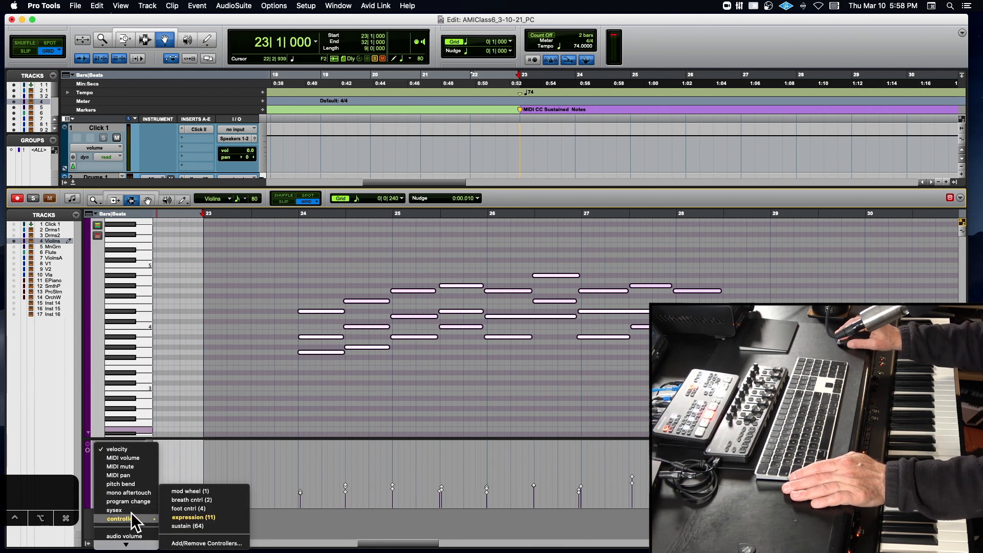
click(209, 518)
- Select the Violins expression data from 23|1|000 to 31|3|480 in the controller lane and copy it
click(279, 466)
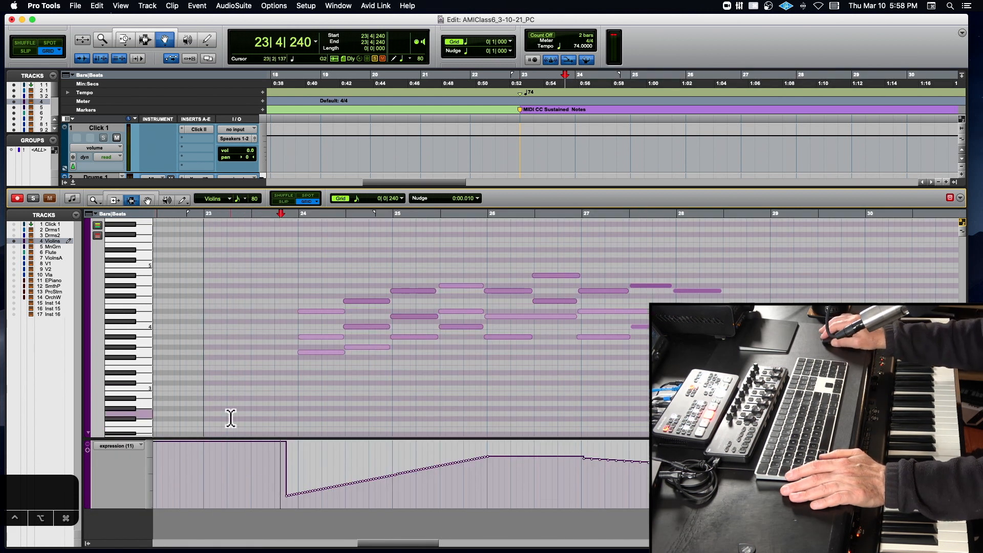
scroll(273, 470, right, 1)
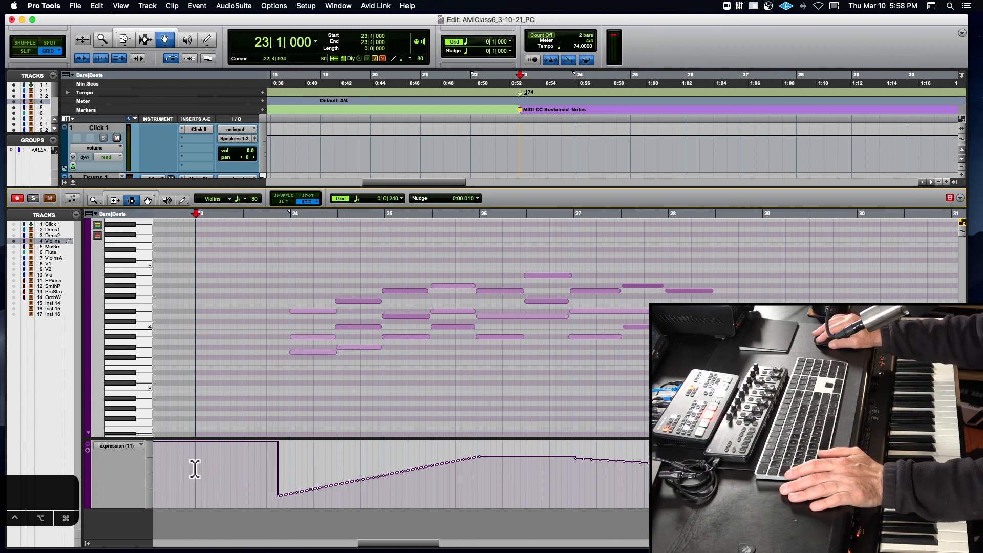
key(r)
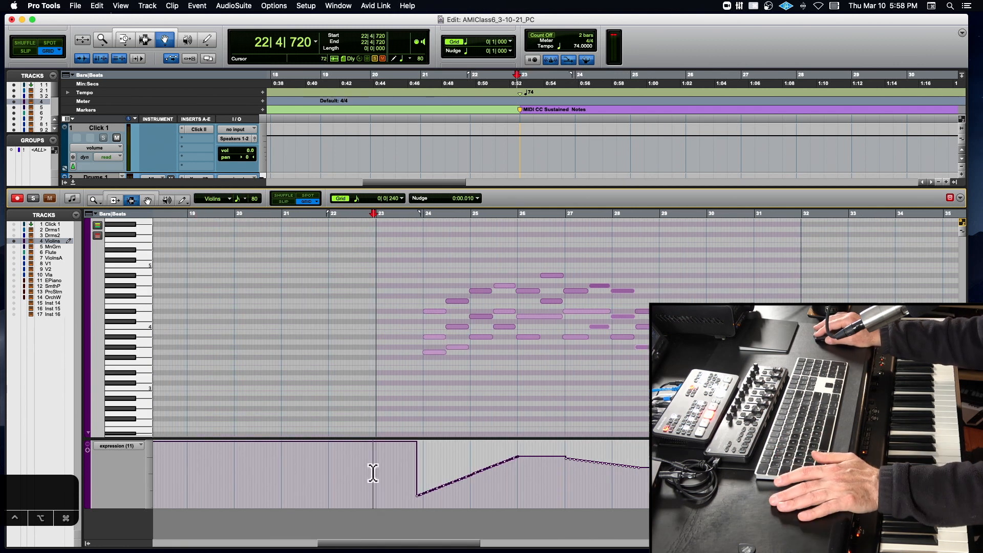
drag(376, 471, 789, 467)
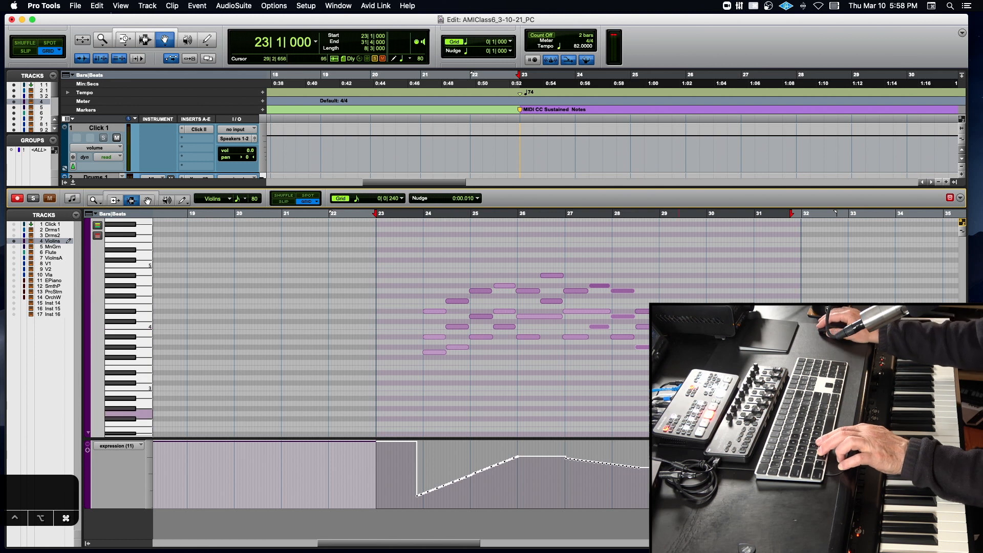
drag(376, 465, 766, 461)
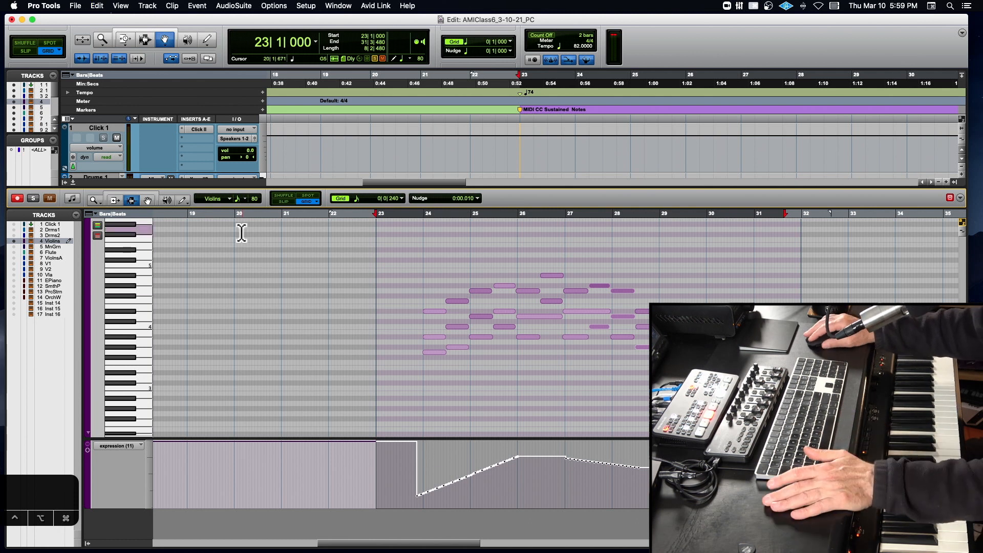
- Display only the V1 track in the MIDI editor and paste the copied expression data at 41|1|000
click(15, 263)
click(17, 241)
scroll(480, 307, right, 10)
scroll(400, 328, right, 2)
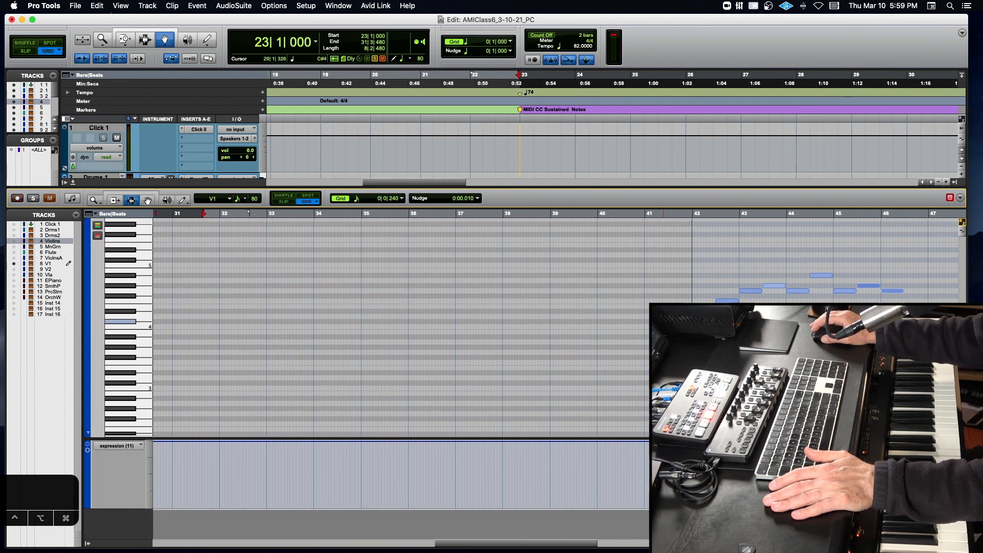
click(644, 471)
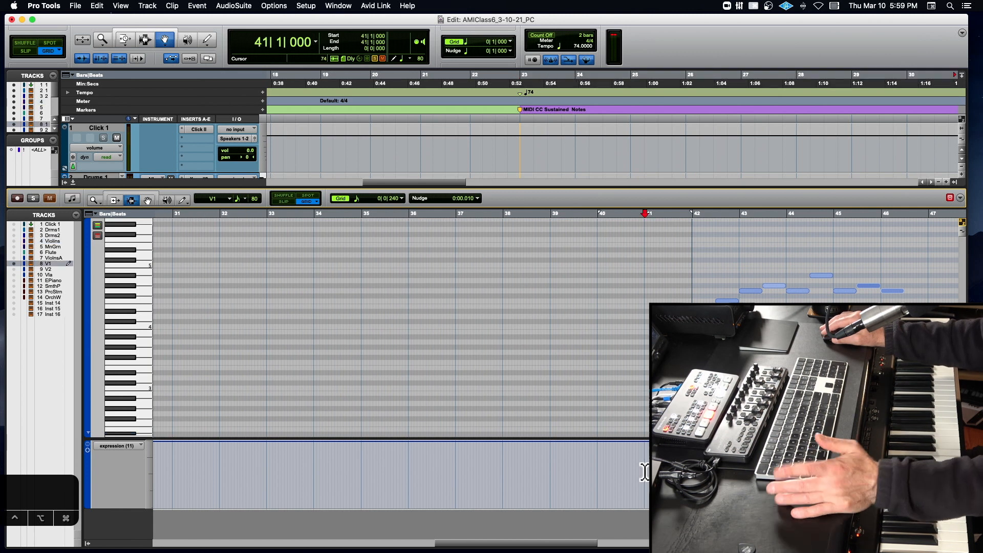
key(super+v)
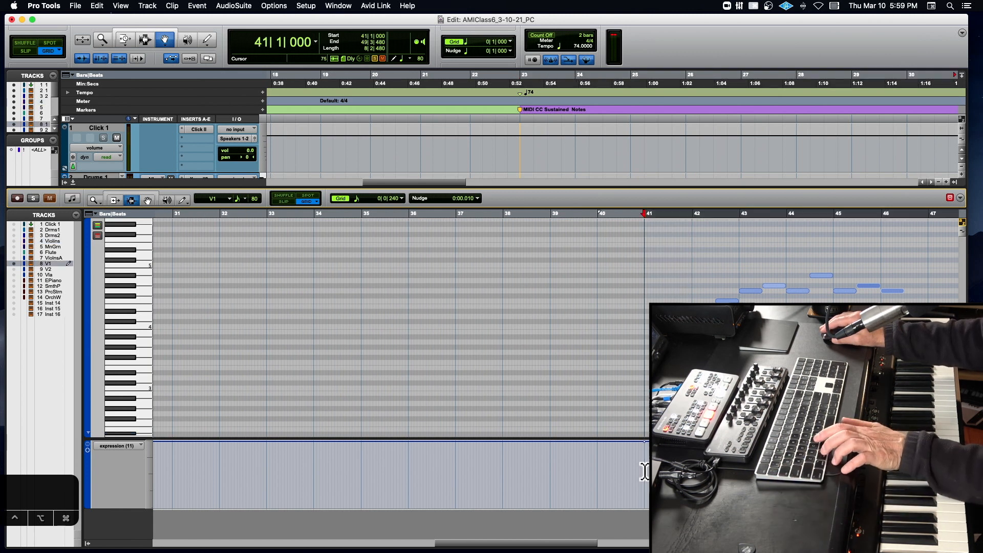
- Display the V2 and Vla tracks in turn and paste the expression data at 41|1|000 on each
click(18, 270)
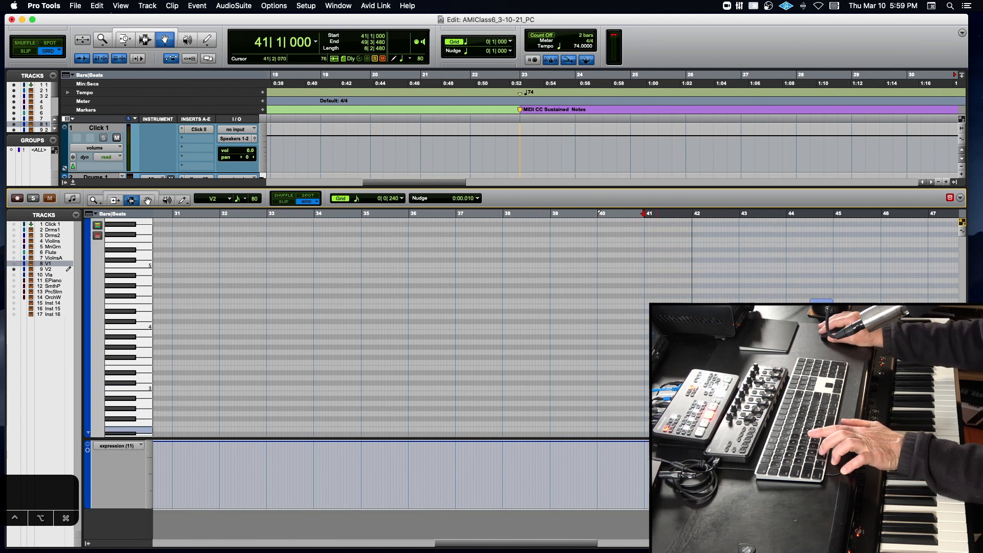
click(16, 275)
click(645, 481)
key(super+v)
key(r)
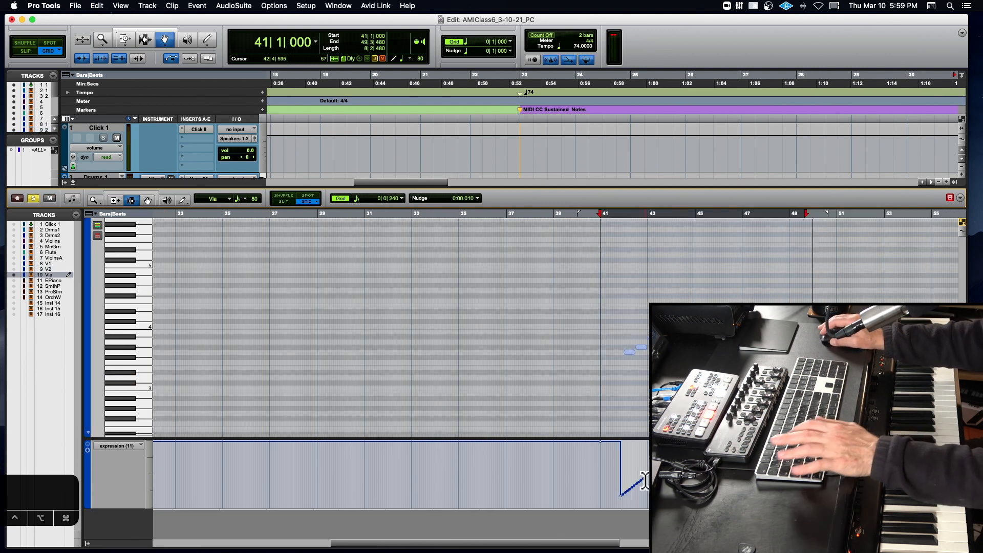
- Trim the Vla expression curve from 41|2|240 to 49|4|000 slightly lower, and lower the V2 expression curve as well
scroll(643, 477, right, 1)
drag(599, 478, 721, 477)
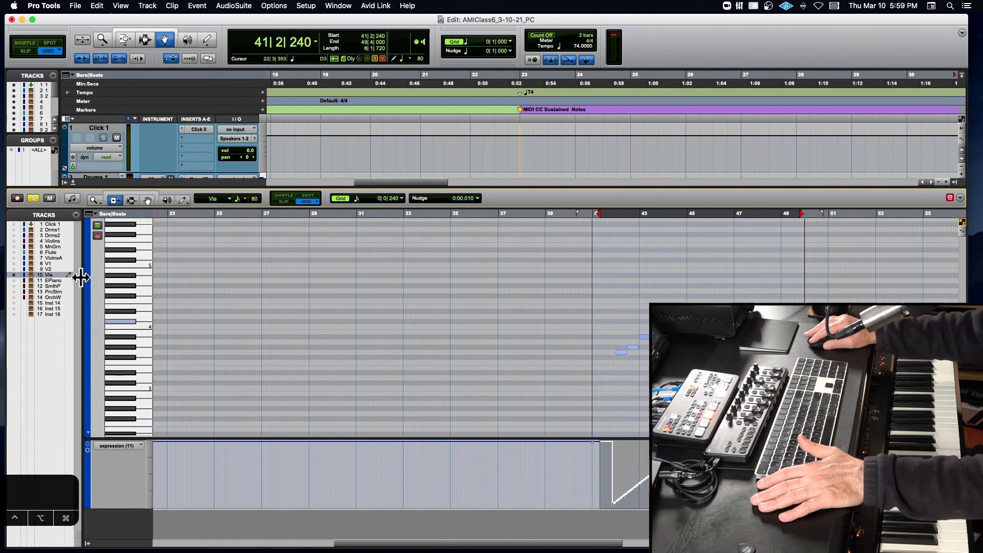
click(15, 270)
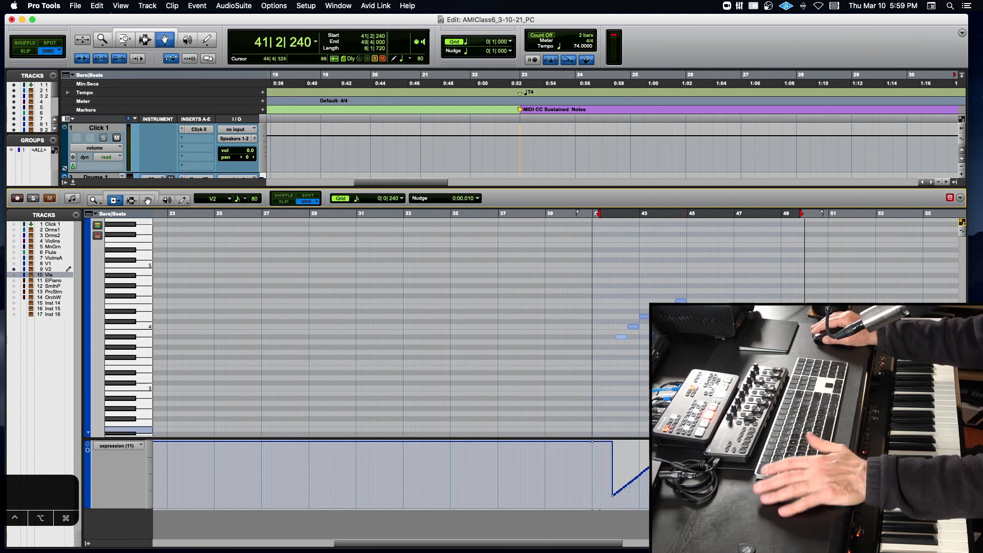
- Play from 41|2|720, hide the MIDI editor pane and turn off solo on the Vla track
click(603, 214)
key(space)
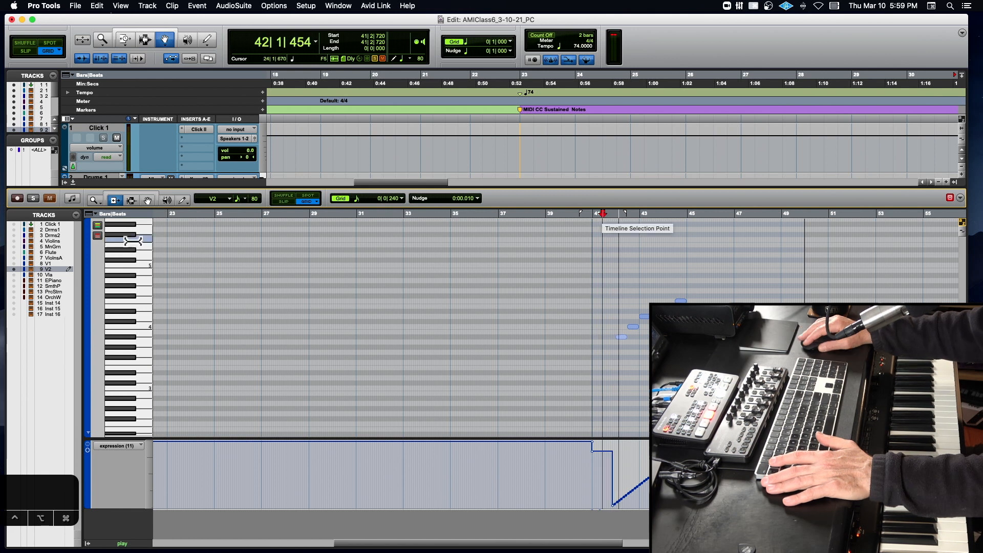
click(73, 183)
scroll(147, 377, down, 3)
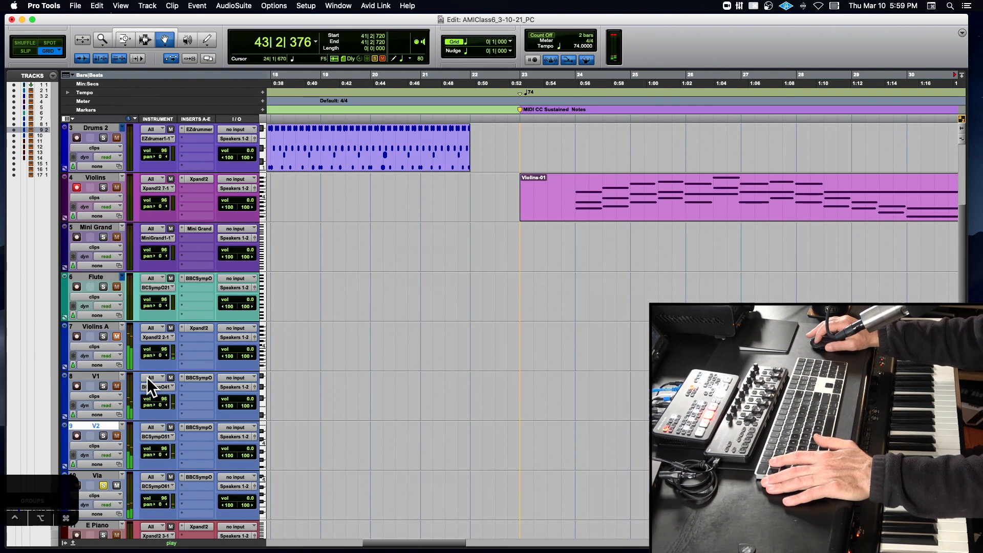
scroll(146, 377, down, 1)
click(103, 435)
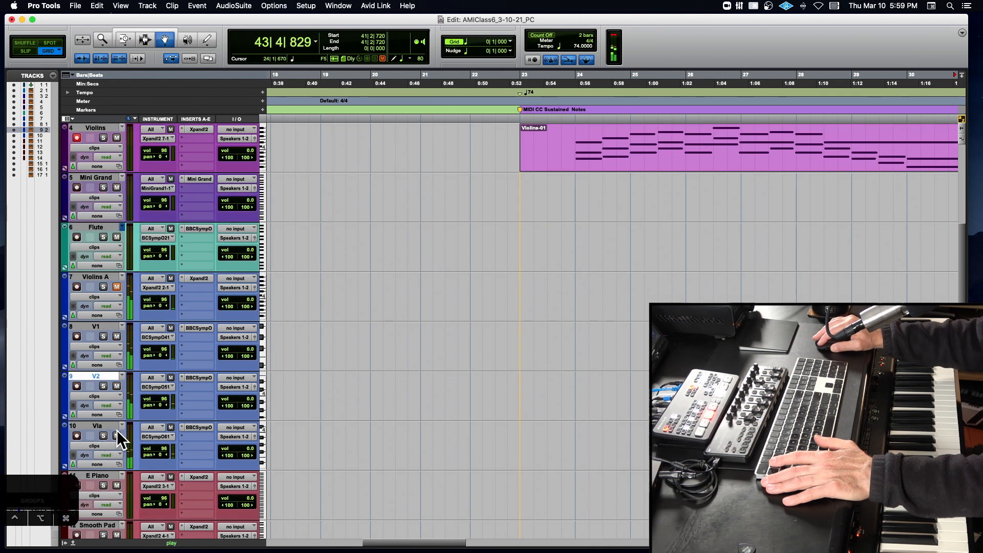
key(space)
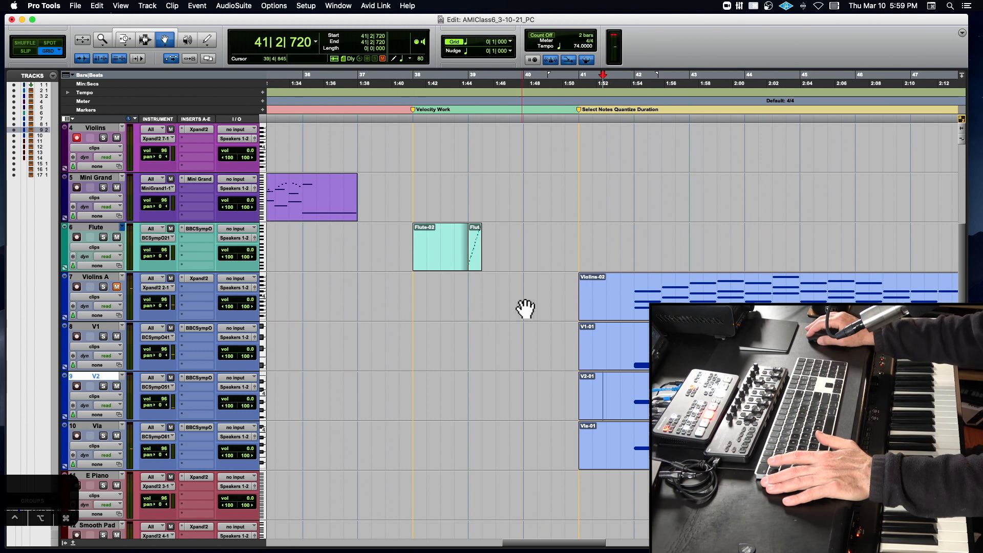
- Play the V1, V2 and Vla parts together from 42|1|000 and listen to the expression changes
click(642, 301)
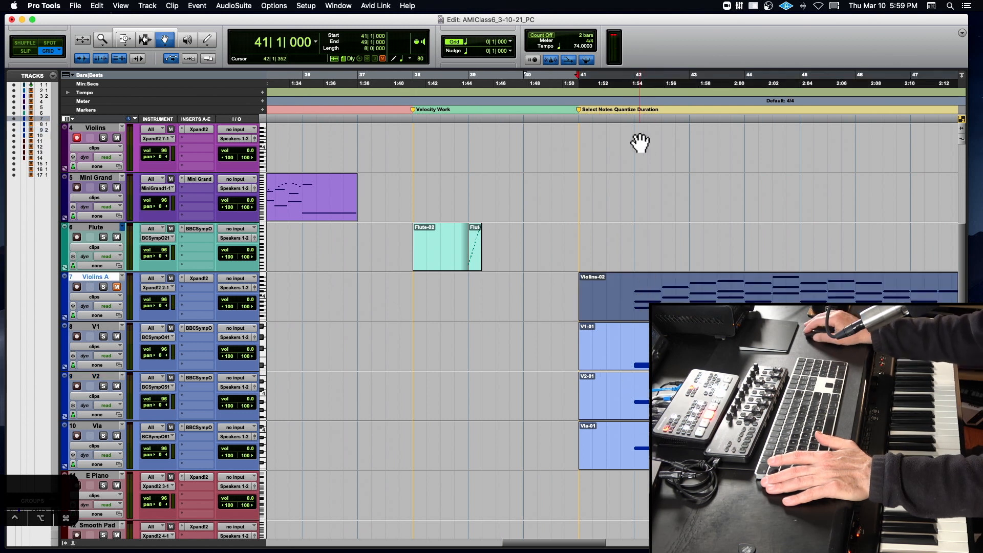
click(630, 102)
key(space)
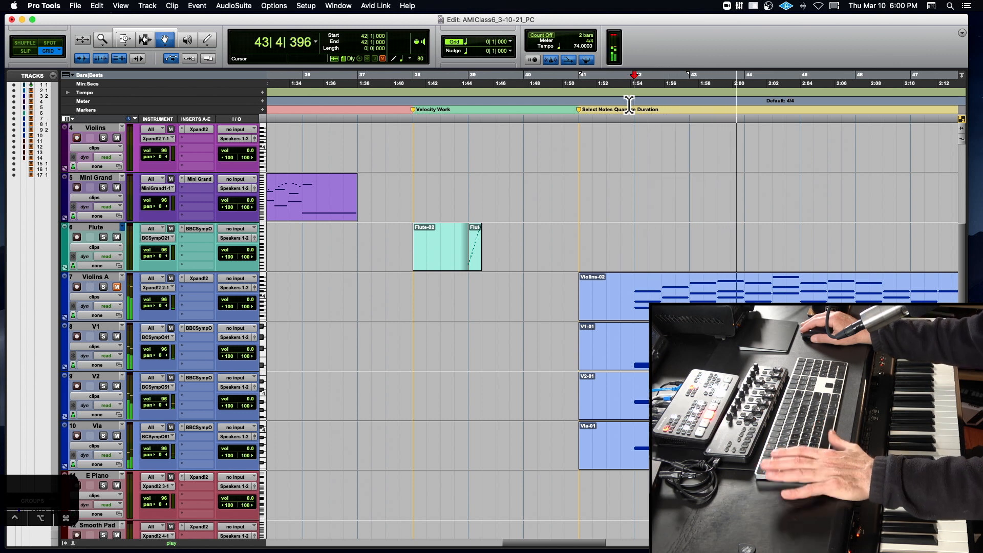
key(super+bracketleft)
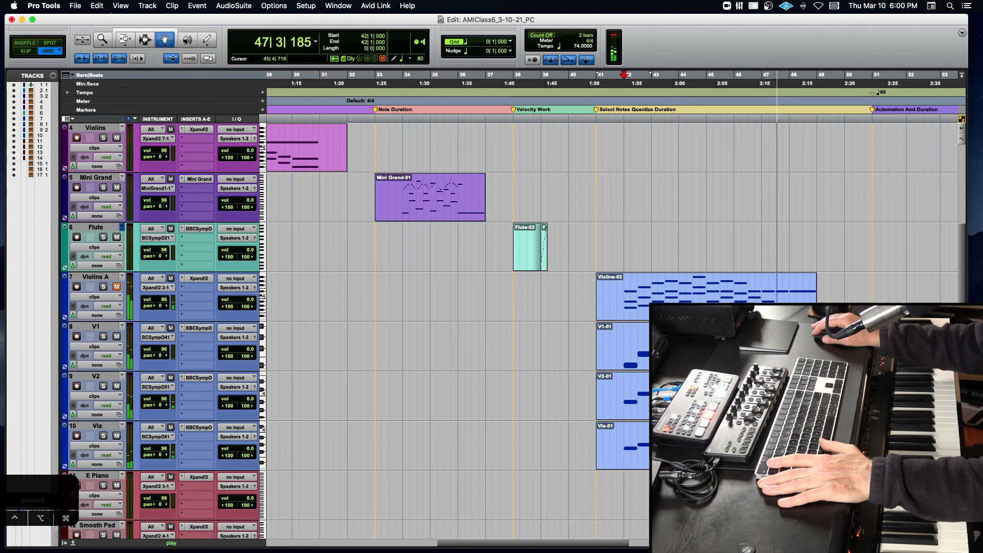
key(space)
- Open the BBC Symphony Orchestra instrument on V1, examine its large control knob and close the plug-in
click(199, 328)
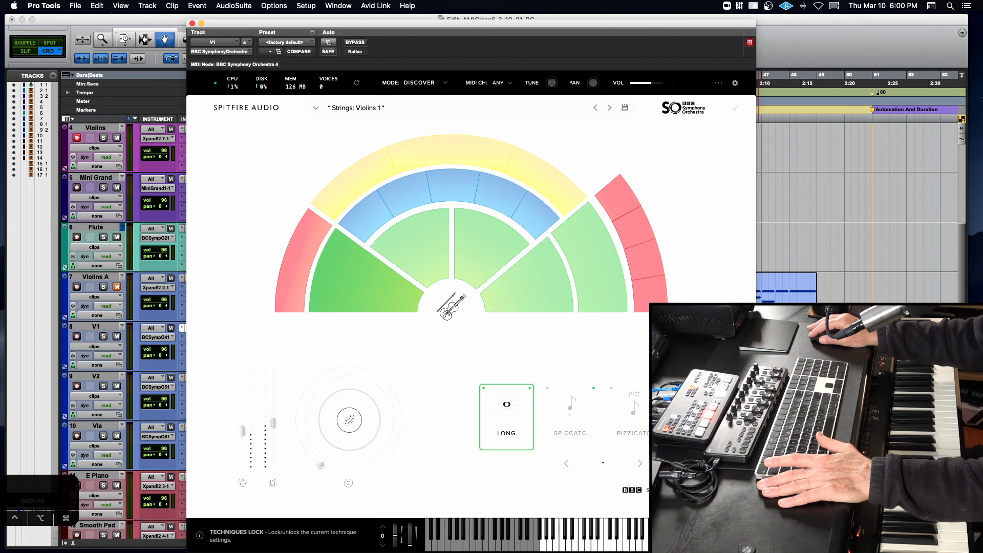
click(358, 439)
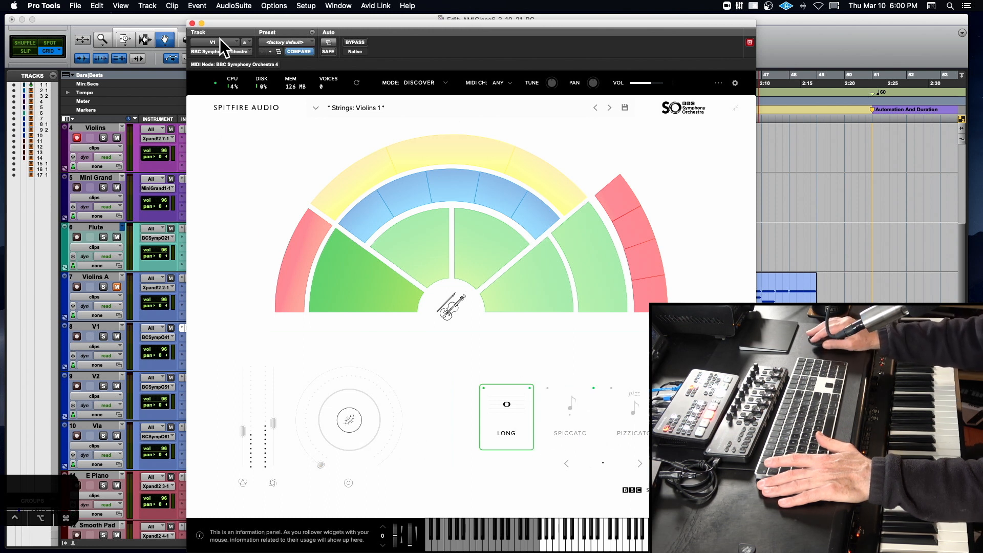
click(193, 24)
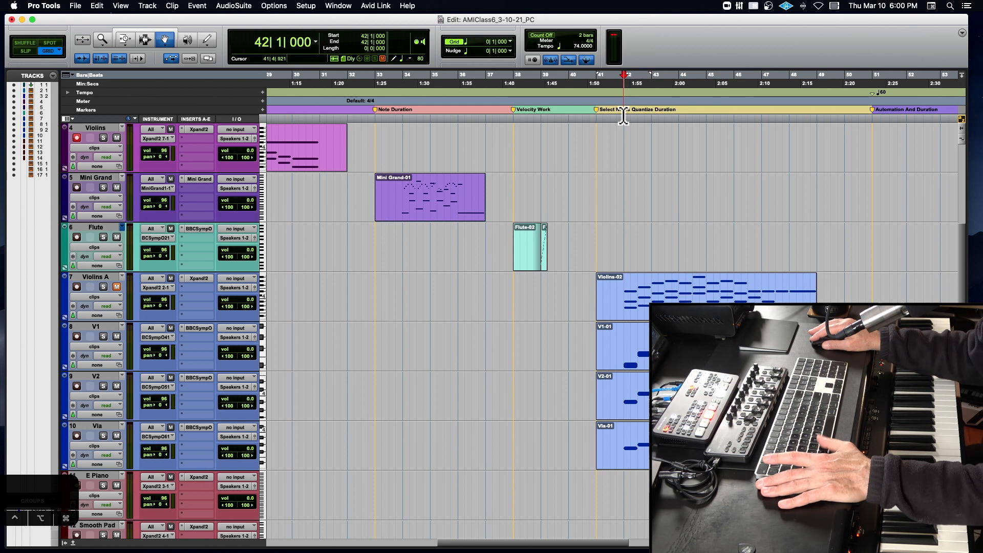
- Play the string parts once more from 42|1|000
key(space)
scroll(577, 135, right, 7)
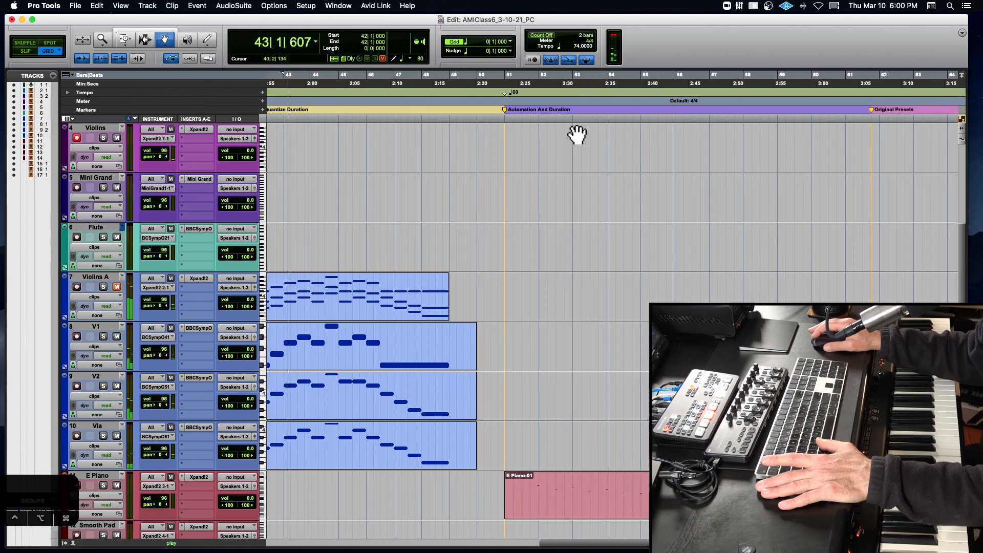
key(space)
- Open the Xpand!2 instrument on the Smooth Pad track and move its window clear of the Smooth Pad clip
scroll(620, 294, down, 2)
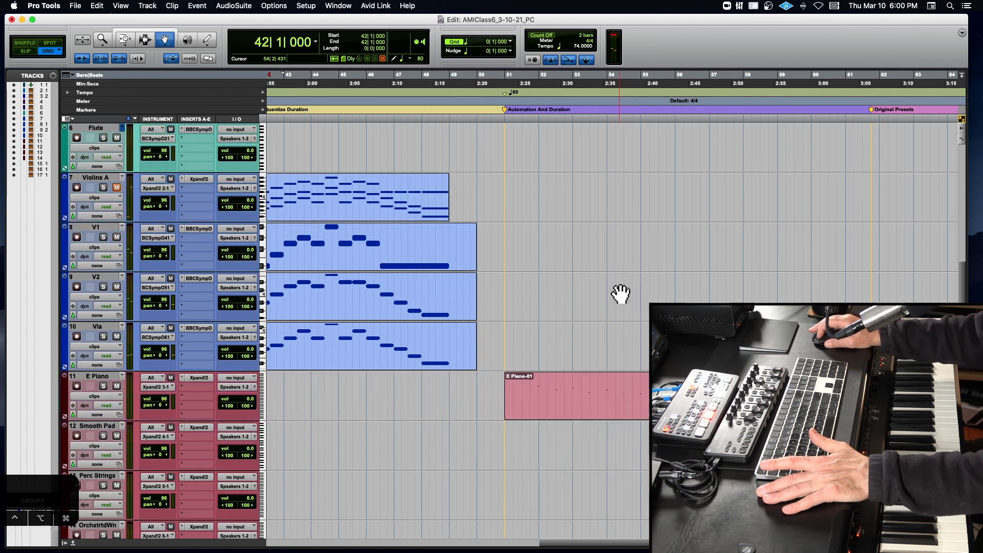
scroll(621, 294, down, 1)
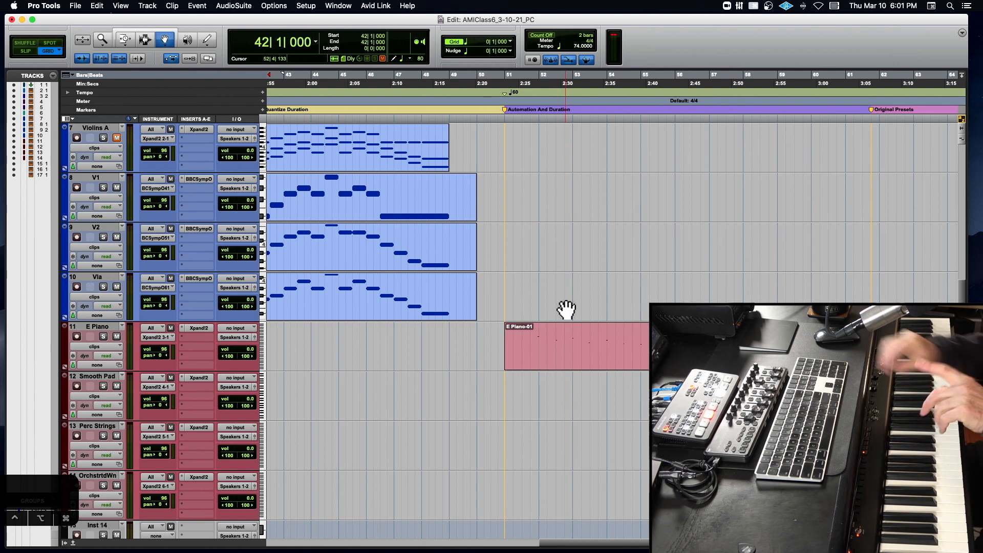
scroll(567, 308, right, 10)
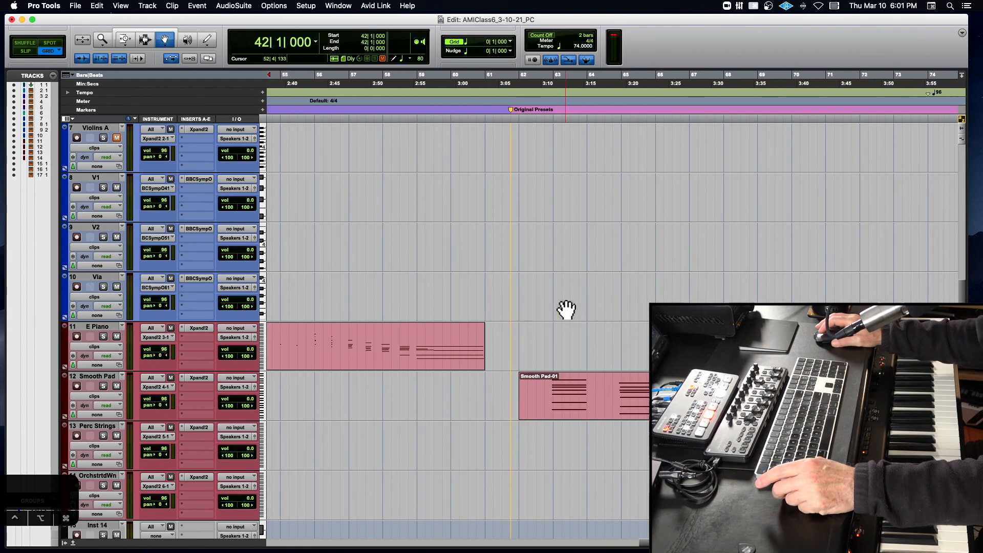
scroll(567, 309, down, 4)
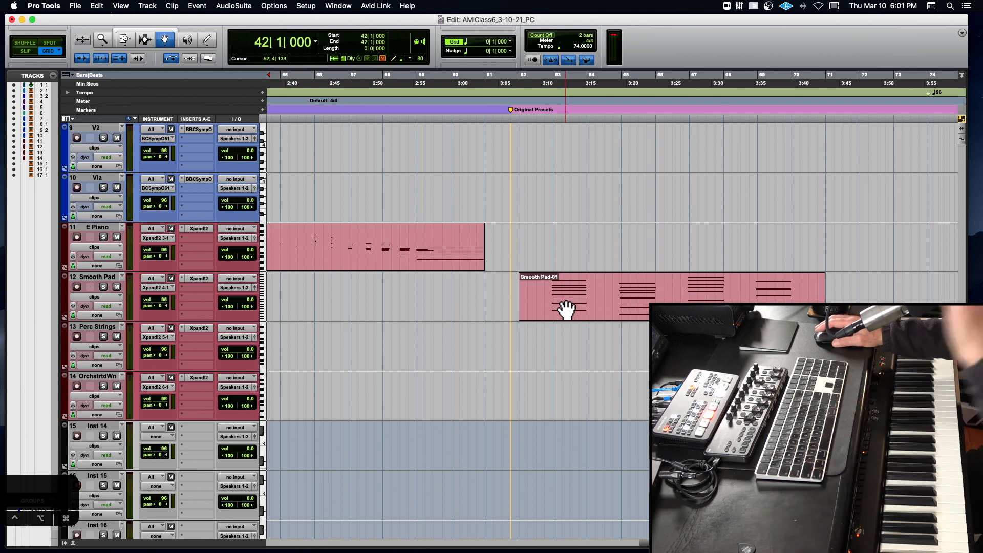
click(204, 277)
drag(381, 22, 214, 27)
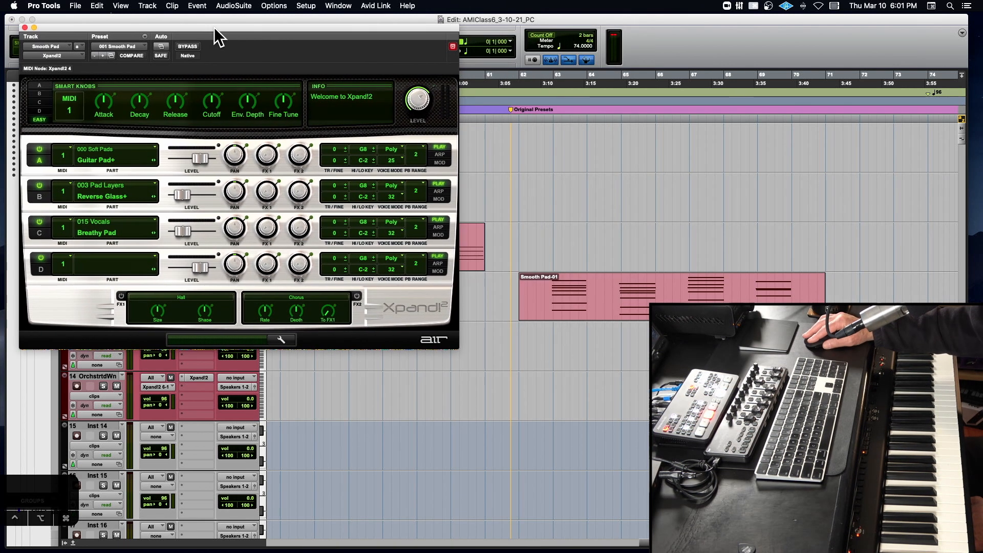
- Play the Smooth Pad clip from 62|4|000 and reposition the Xpand!2 window over the tracks
click(545, 112)
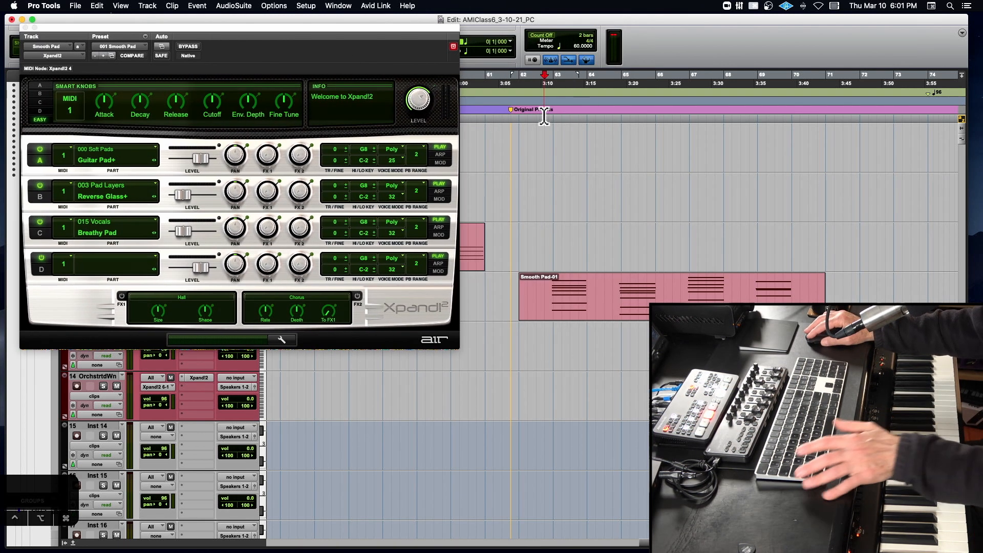
key(space)
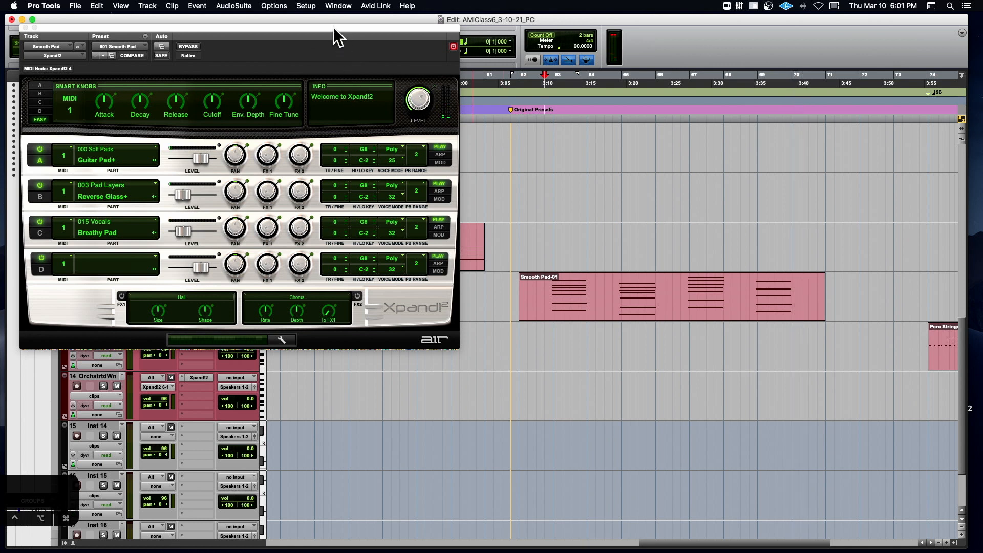
drag(333, 27, 442, 90)
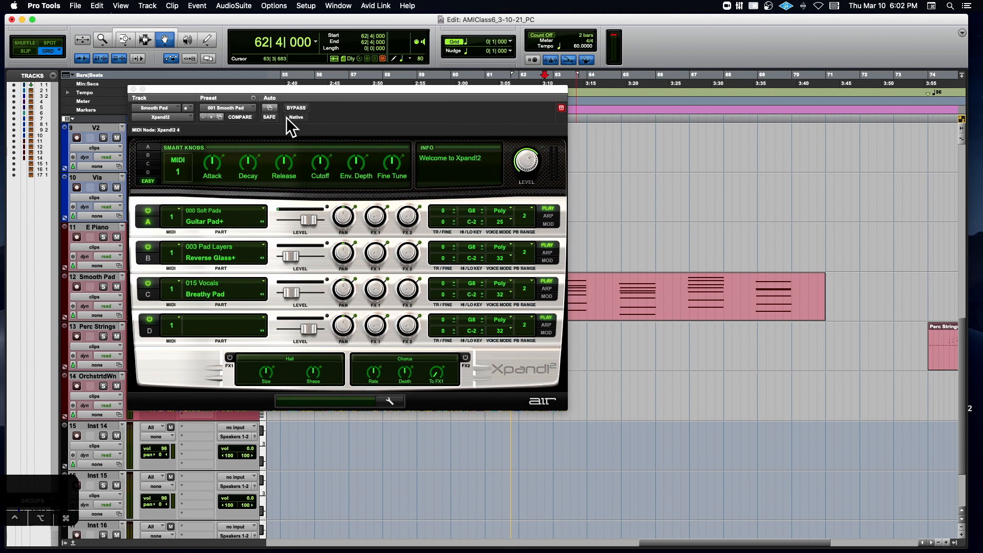
- Examine the 30 Pete Presets folder and the settings-file commands of the Smooth Pad's Xpand!2, and shift its window over the tracks
click(234, 108)
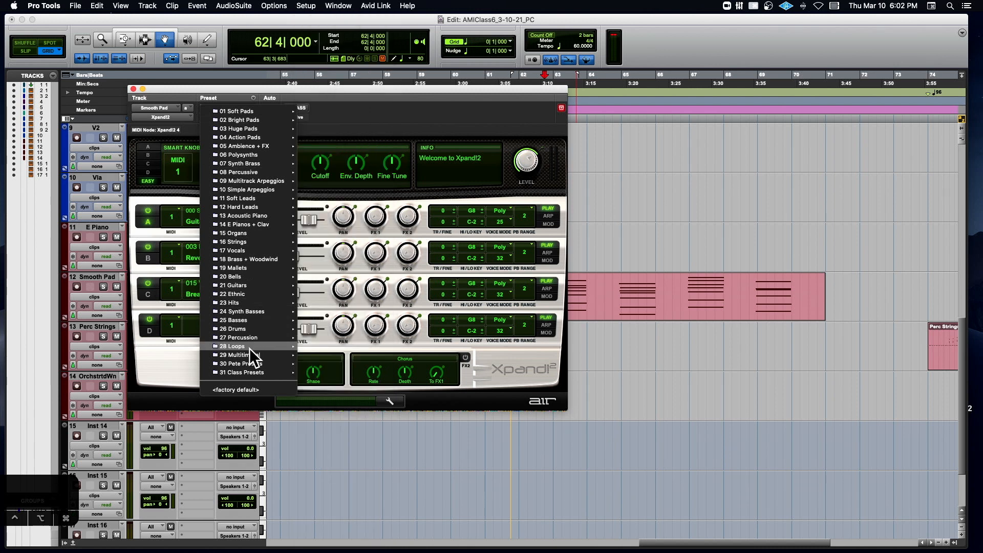
mouse_move(251, 363)
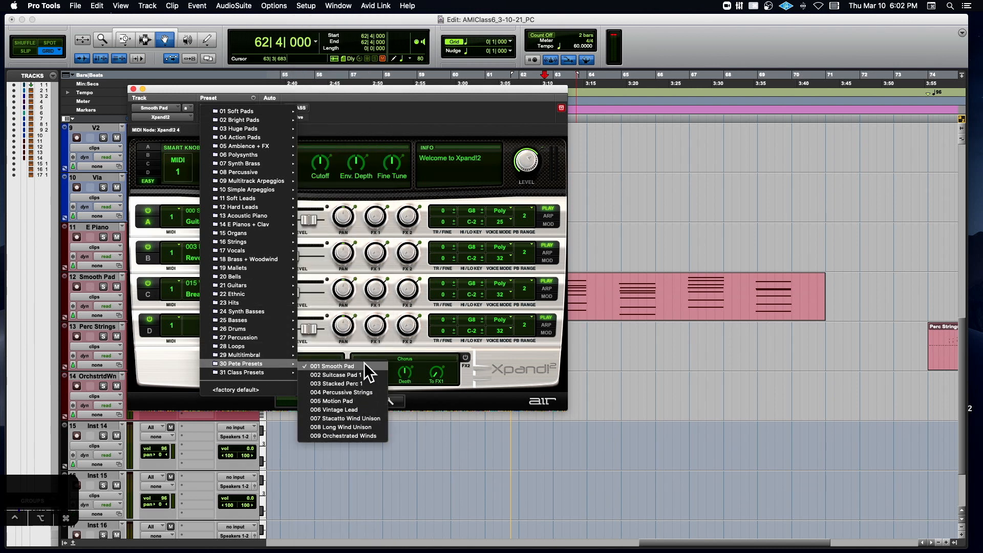
click(441, 98)
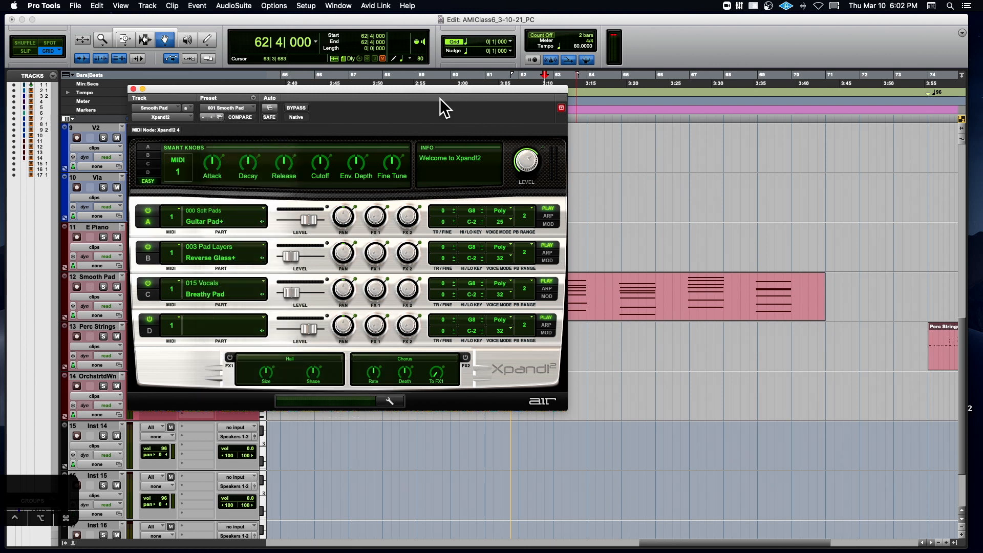
click(251, 97)
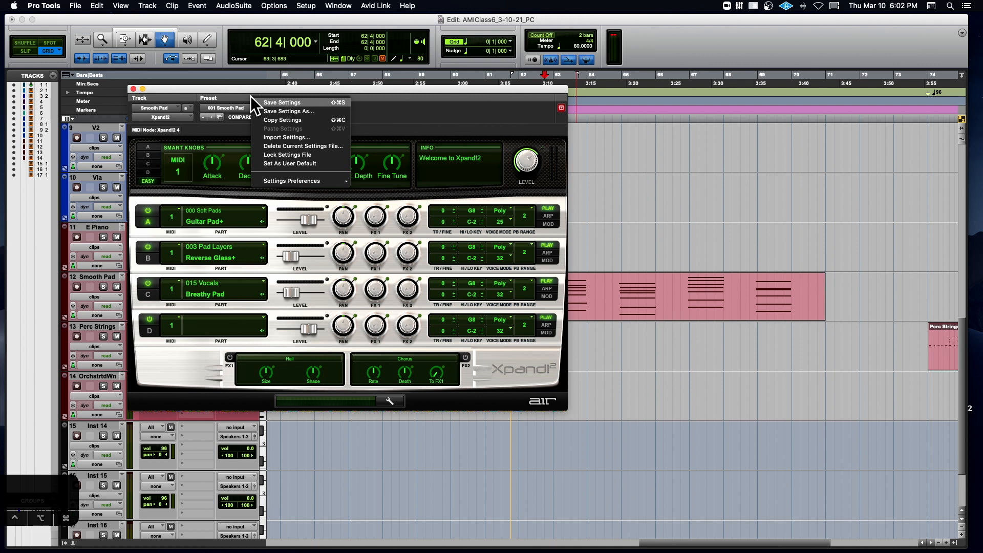
click(394, 113)
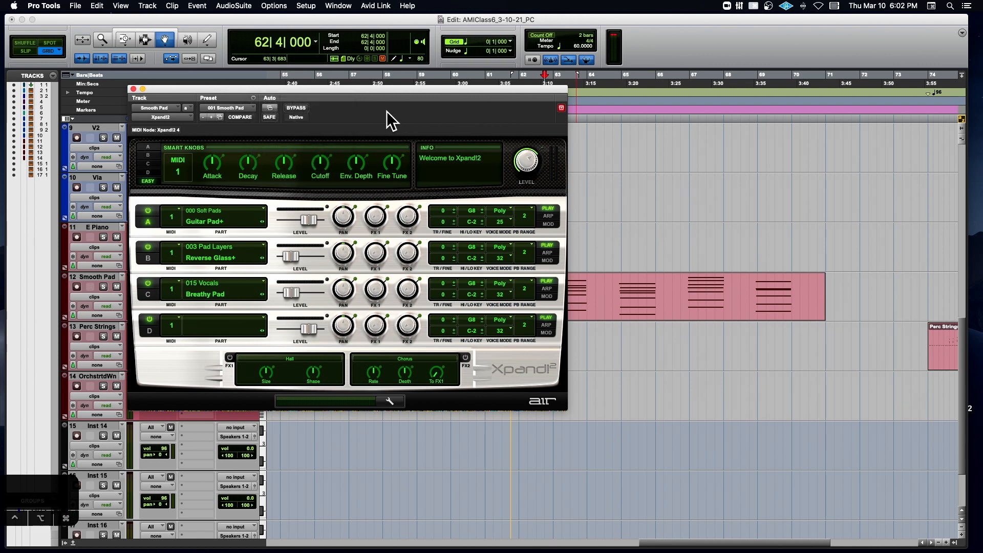
drag(385, 88, 426, 67)
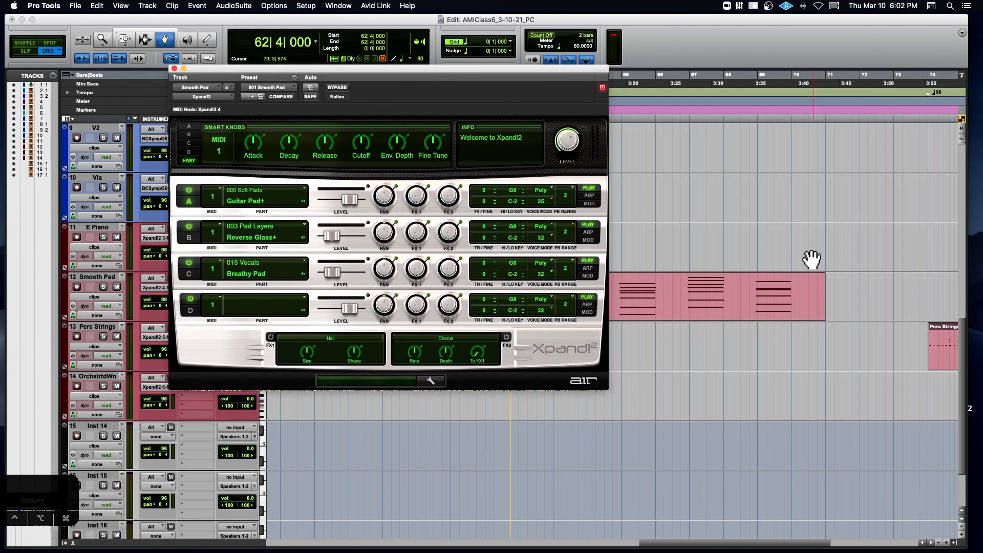
- Select the Perc Strings-01 clip, replace the Smooth Pad plug-in window with the Perc Strings Xpand!2, and play the clip from 74|1|000
scroll(815, 261, right, 5)
scroll(814, 262, down, 2)
click(724, 300)
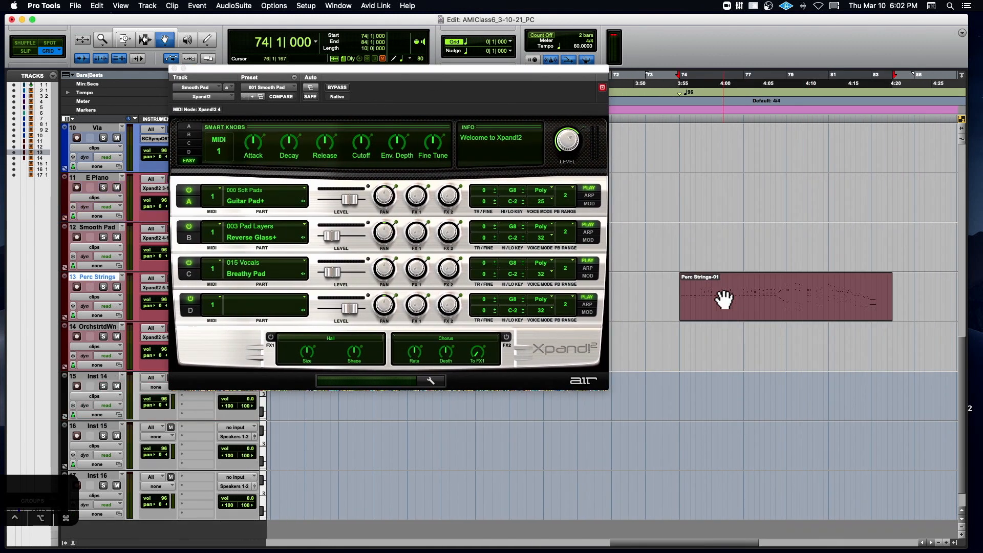
click(174, 68)
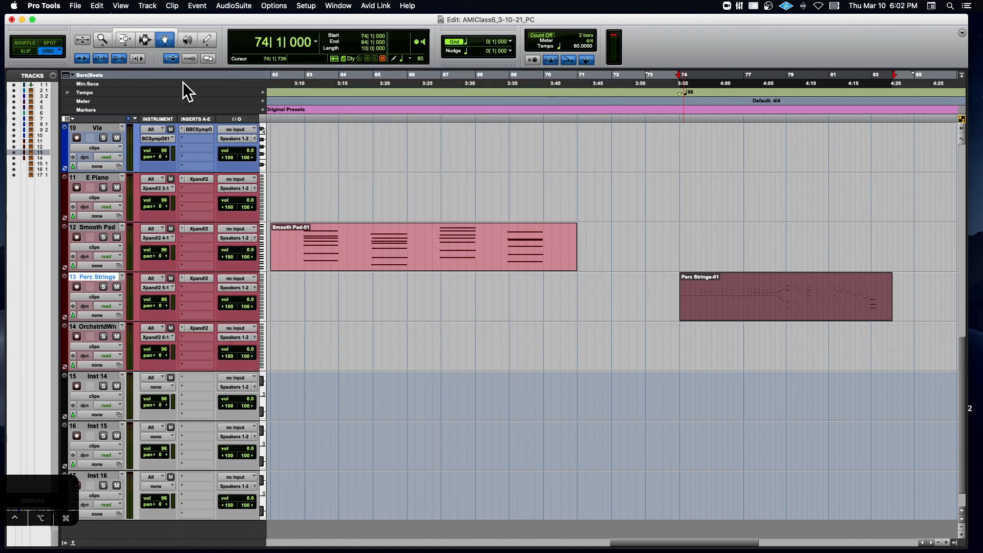
click(202, 276)
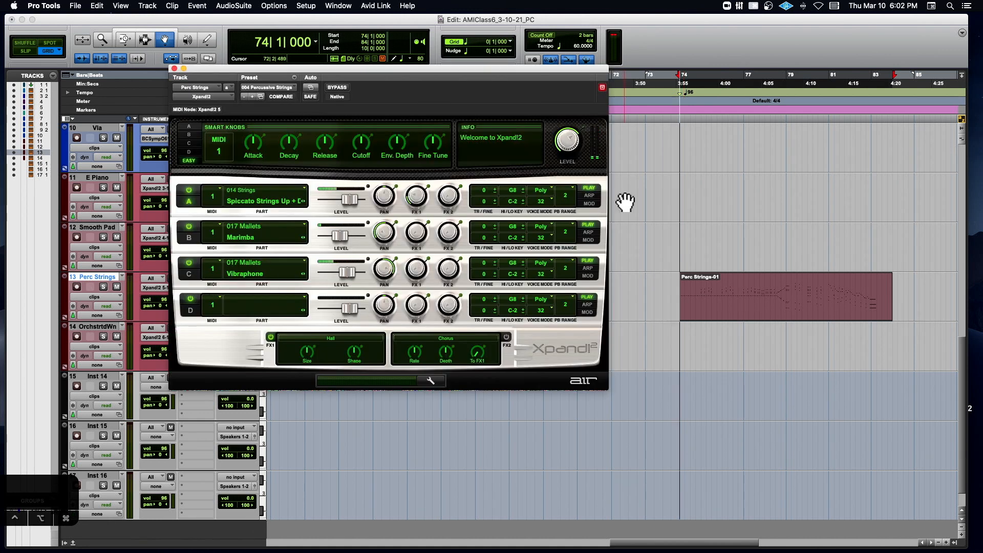
key(space)
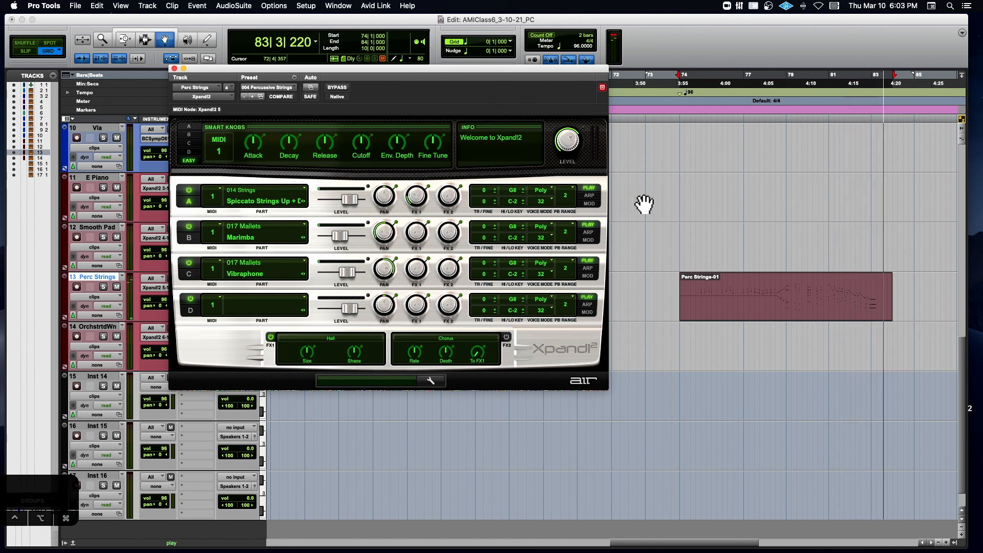
key(space)
- Replace the open plug-in window with the Orchestrated Winds Xpand!2 and play that track's clip from 91|1|000
scroll(644, 204, right, 10)
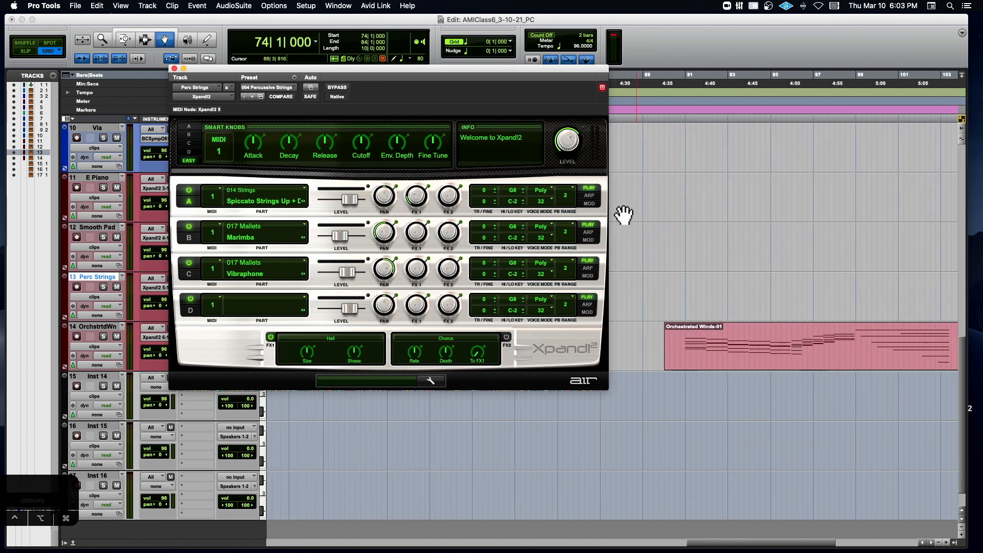
click(174, 69)
click(209, 328)
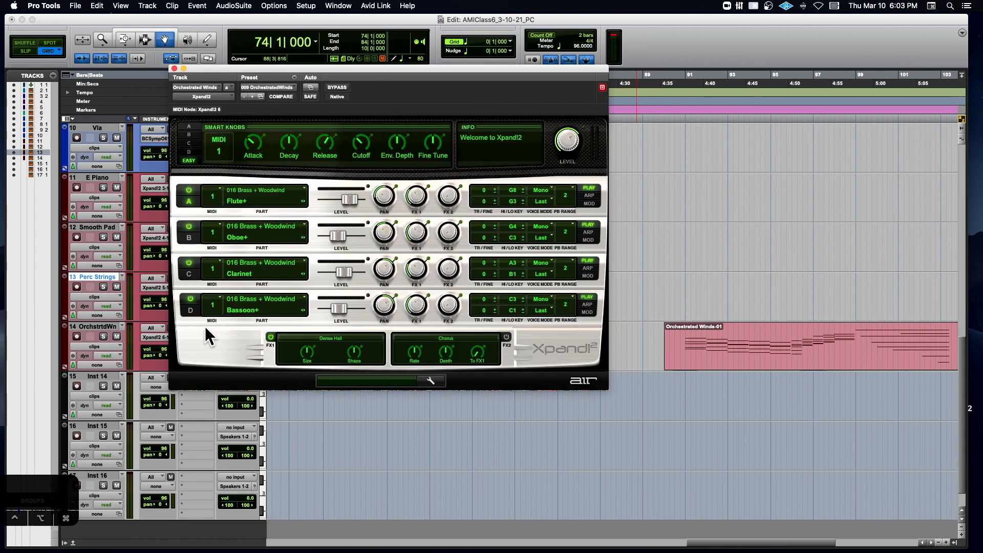
click(682, 113)
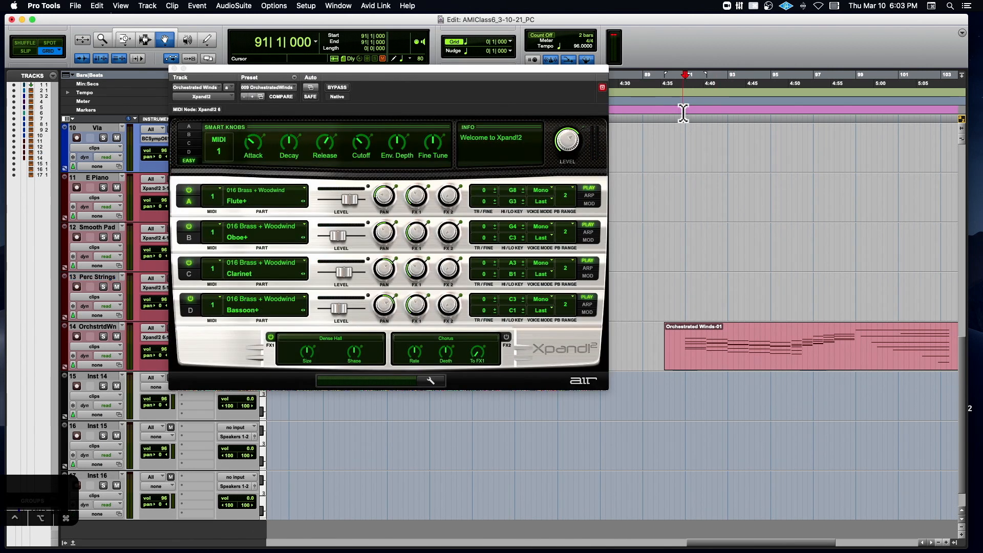
key(space)
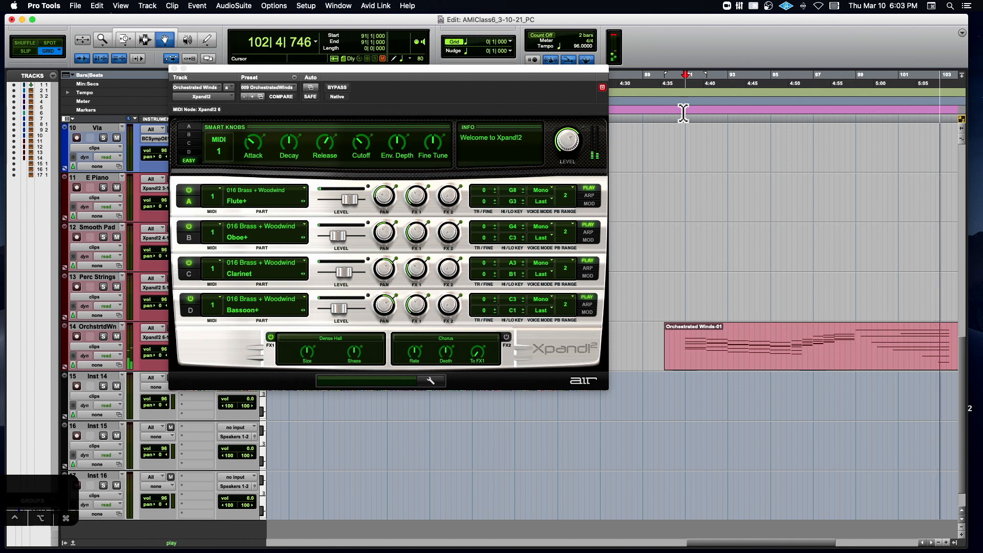
key(space)
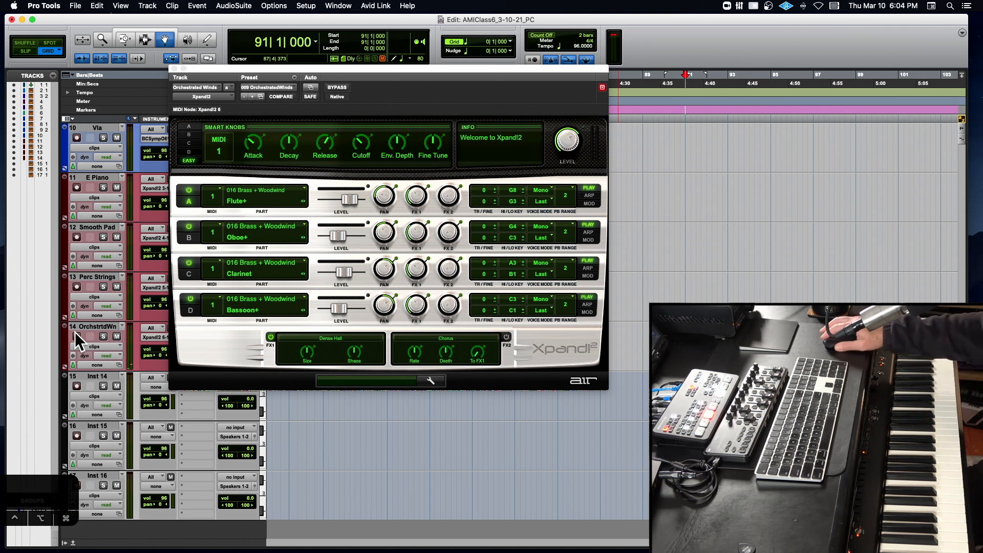
- Close the Orchestrated Winds plug-in, then briefly review the Smooth Pad's Xpand!2 and close it
click(174, 69)
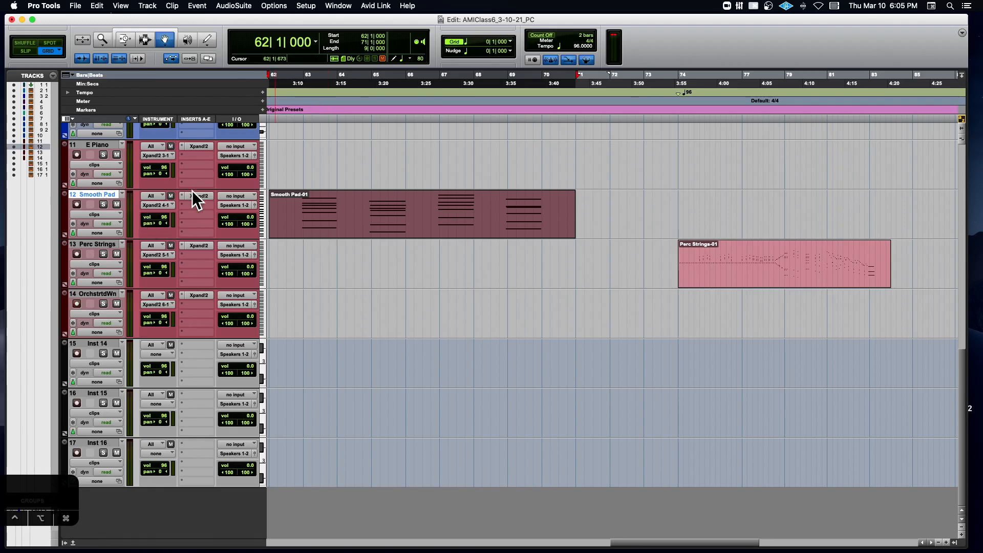
click(200, 195)
drag(379, 68, 454, 116)
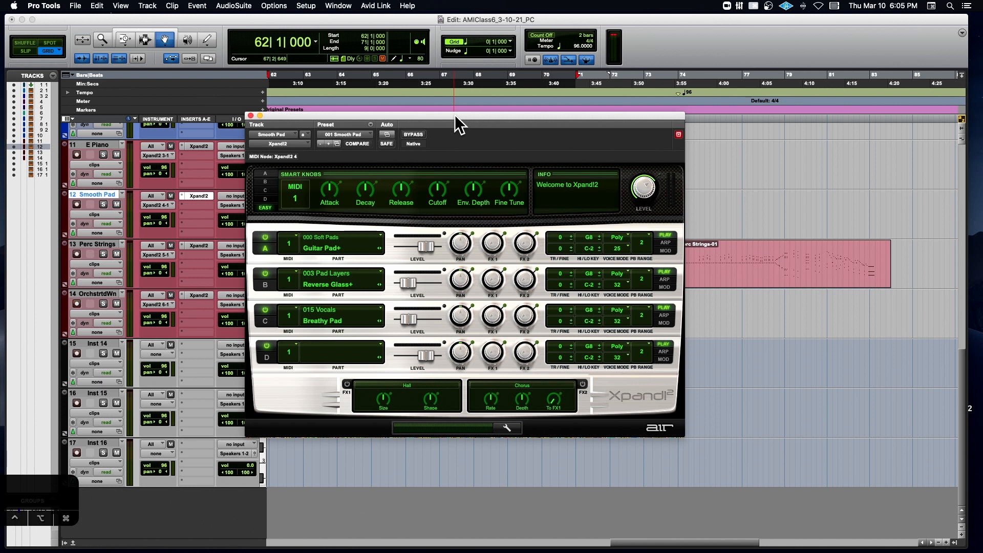
click(250, 115)
- Insert a stereo Xpand!2 on the Inst 14 track and record-enable that track
scroll(296, 164, right, 1)
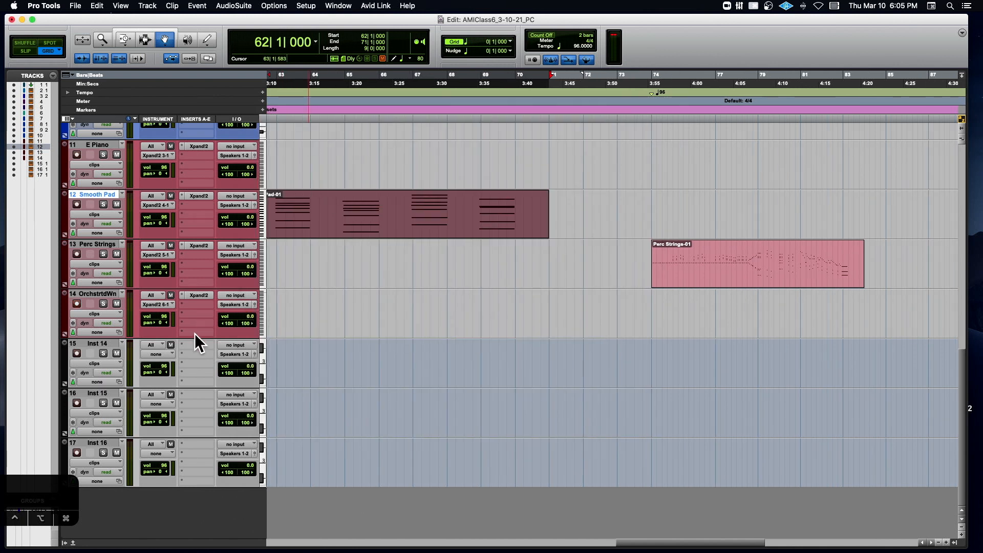
click(196, 342)
mouse_move(205, 344)
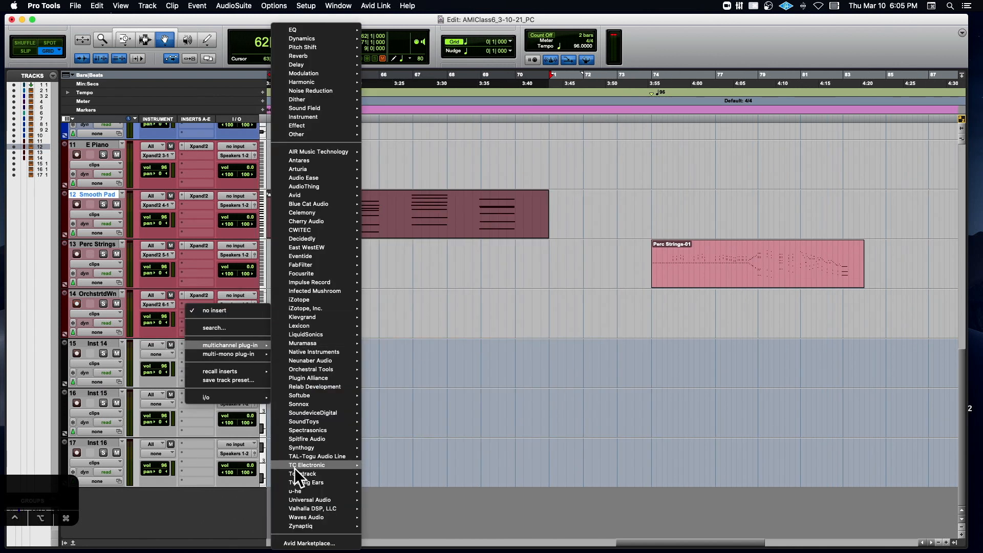
mouse_move(302, 517)
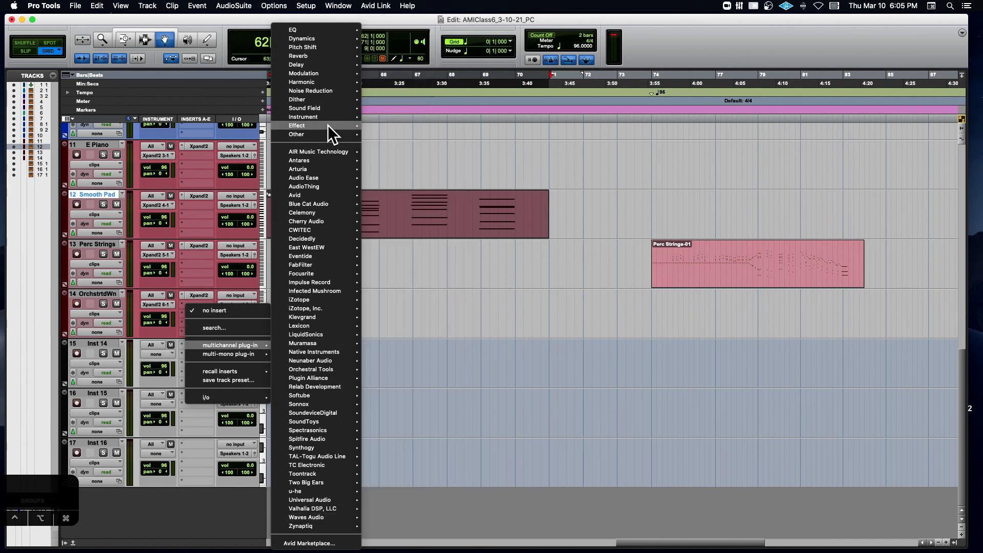
mouse_move(318, 154)
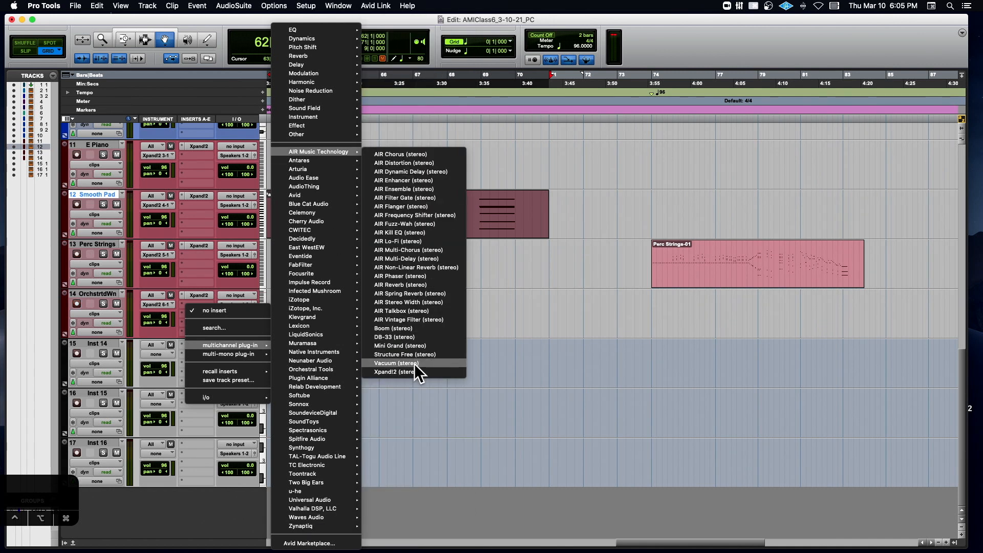
click(404, 372)
drag(359, 112, 359, 97)
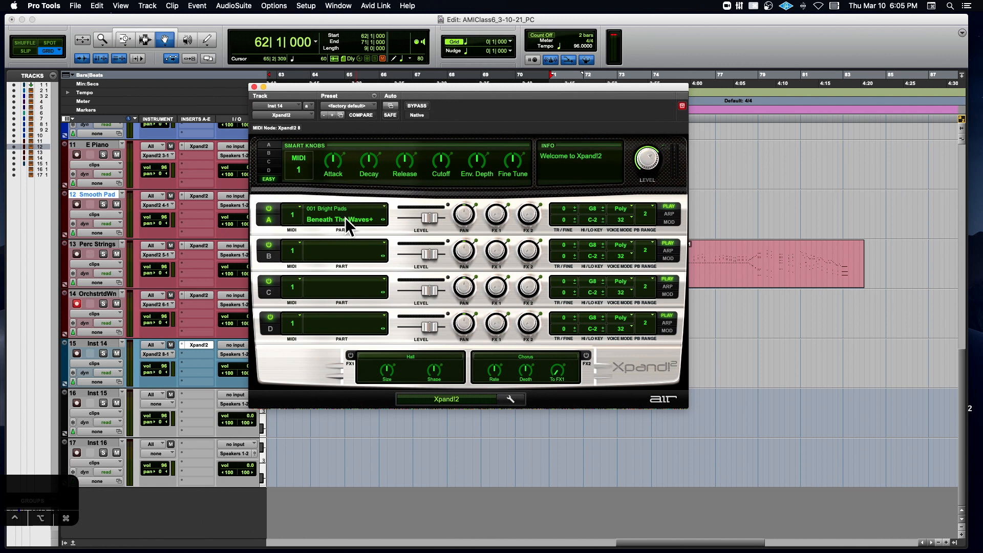
click(76, 354)
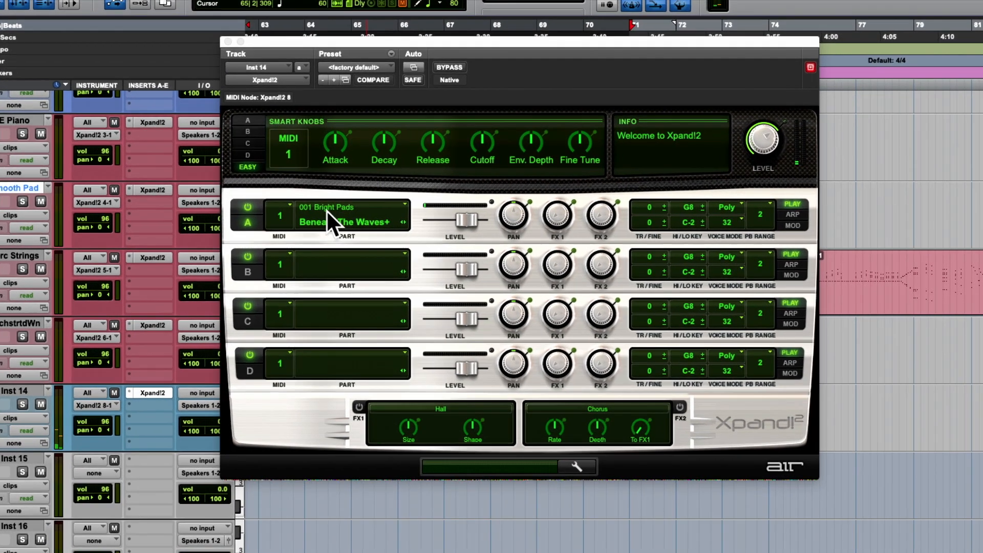
- Switch part A of Inst 14's Xpand!2 off and back on
drag(405, 38, 349, 41)
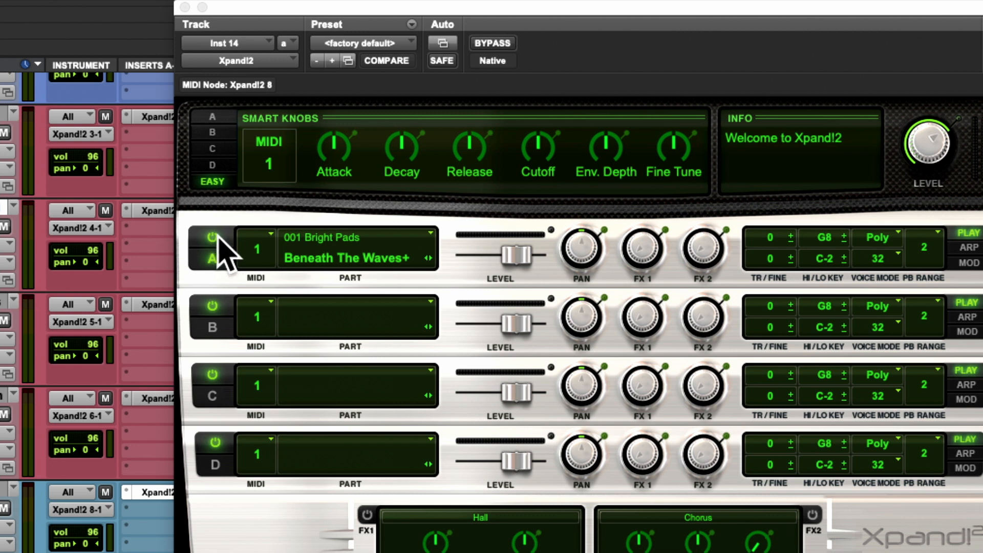
click(214, 237)
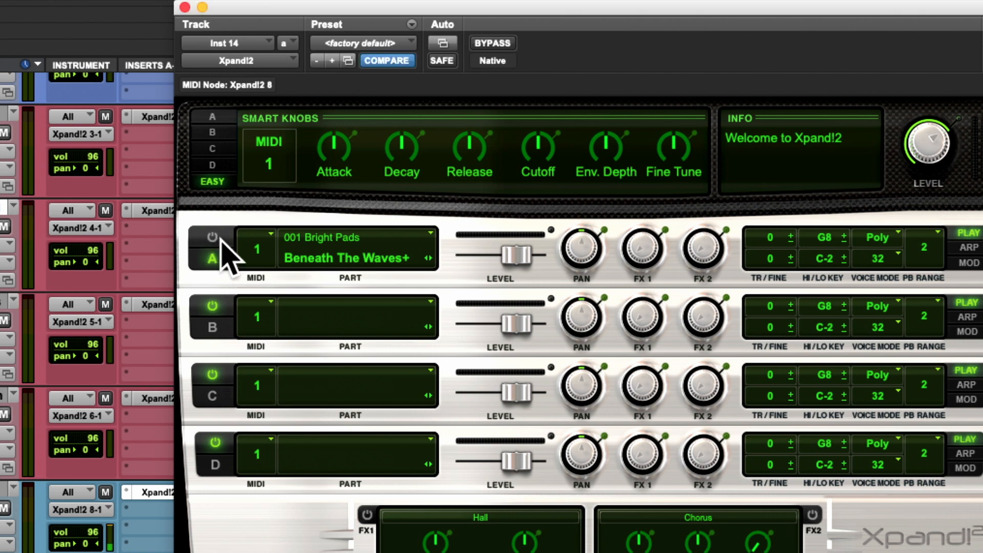
click(214, 238)
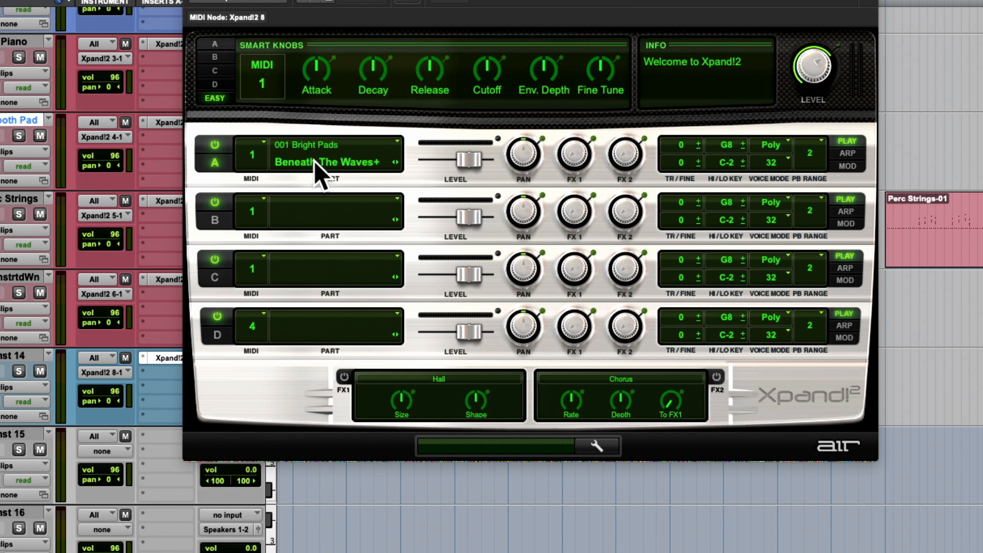
- Compare the sounds available for part A in 000 Soft Pads with the whole-plug-in presets in 01 Soft Pads
click(365, 162)
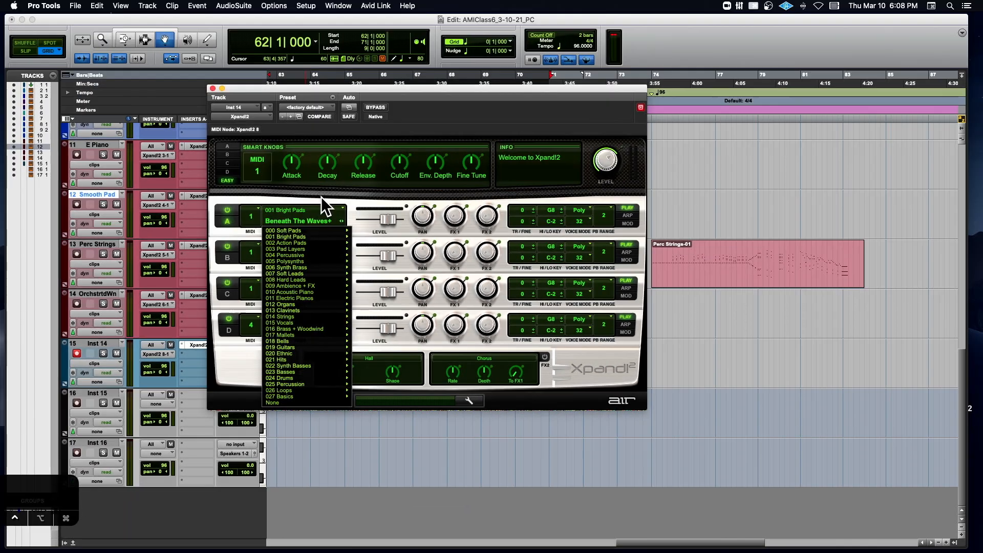
click(302, 107)
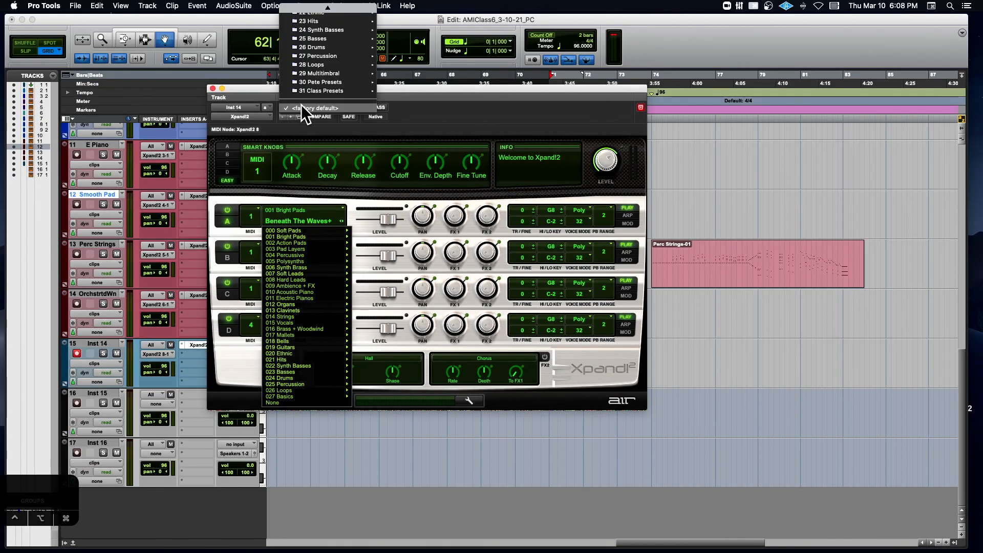
click(272, 247)
mouse_move(294, 227)
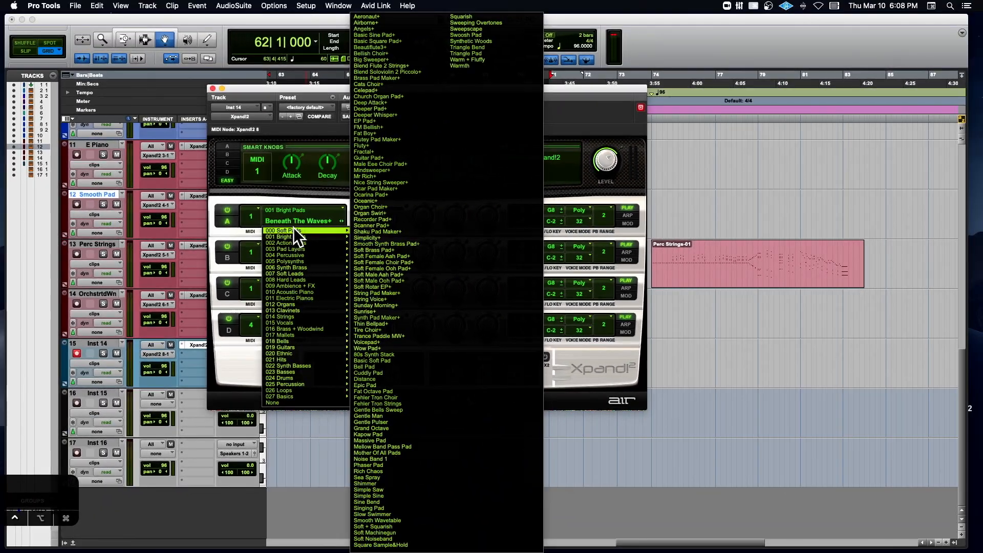
click(304, 106)
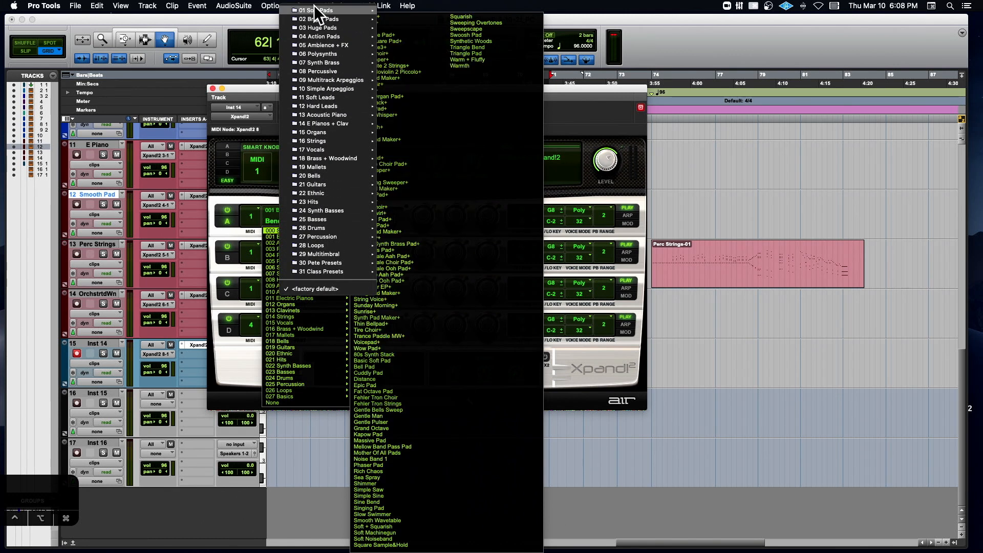
mouse_move(317, 11)
mouse_move(429, 546)
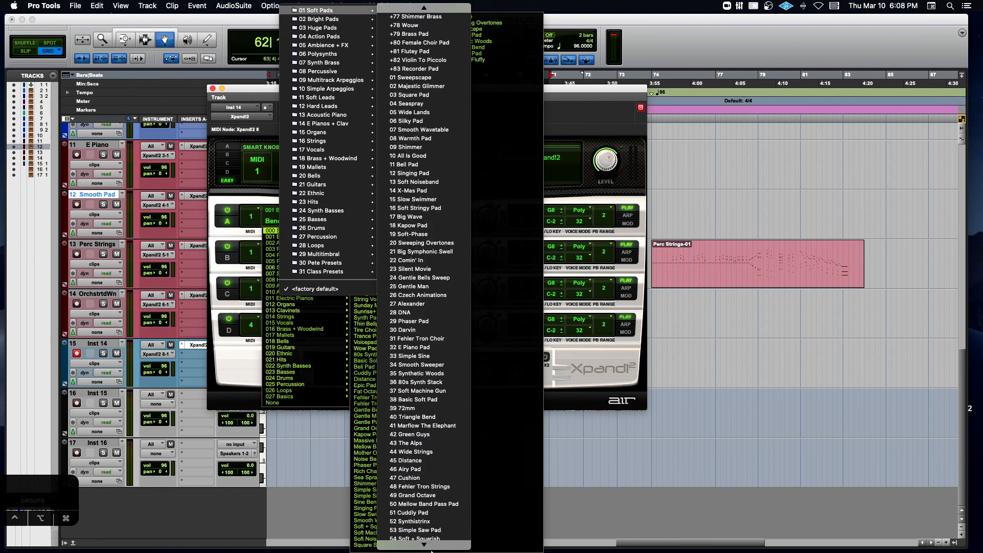
click(557, 173)
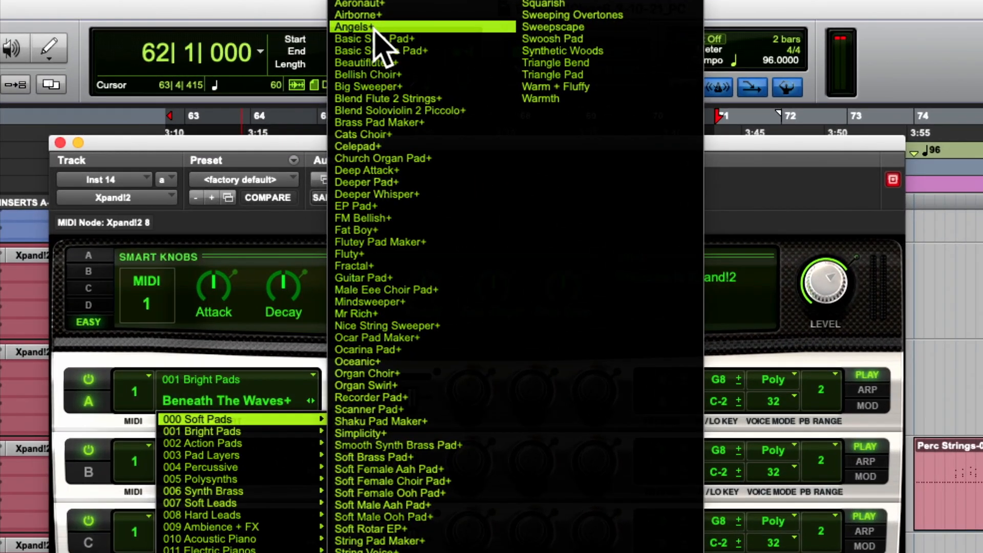
- Load Angels+ from 000 Soft Pads into part A of Inst 14's Xpand!2 and close the plug-in
click(370, 28)
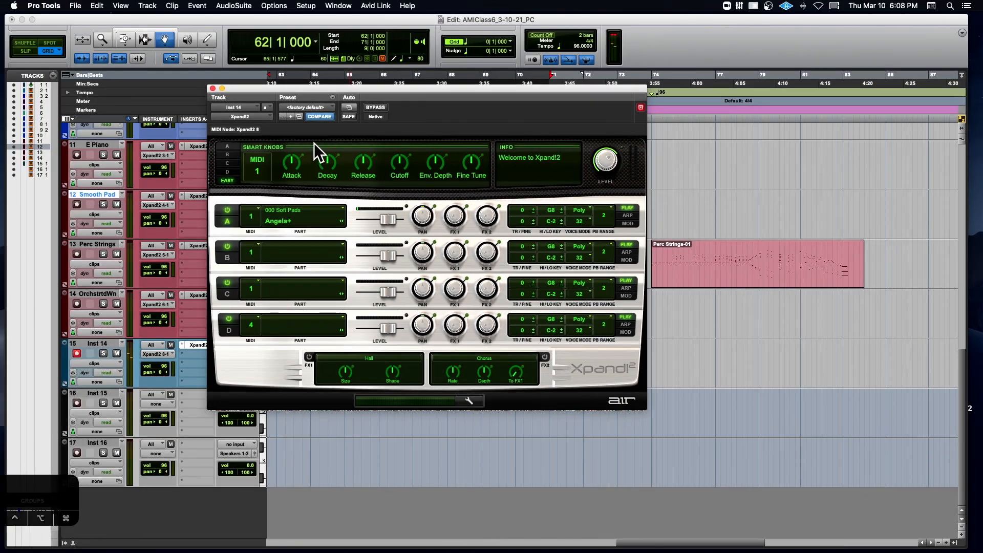
mouse_move(276, 182)
click(212, 88)
- Open the Smooth Pad track's Xpand!2, switch off its parts B and C, and record-enable that track
scroll(290, 251, left, 5)
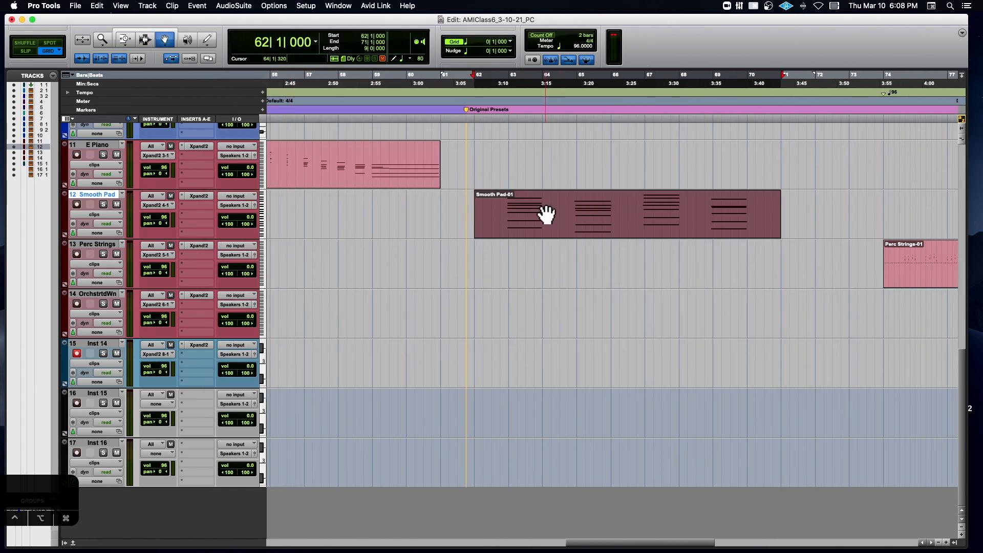
click(189, 194)
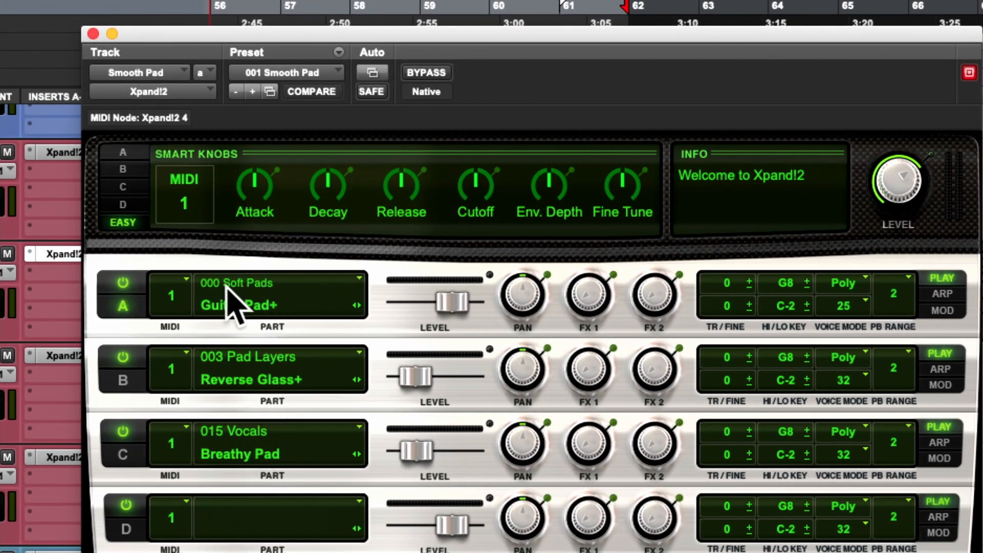
click(123, 356)
click(123, 431)
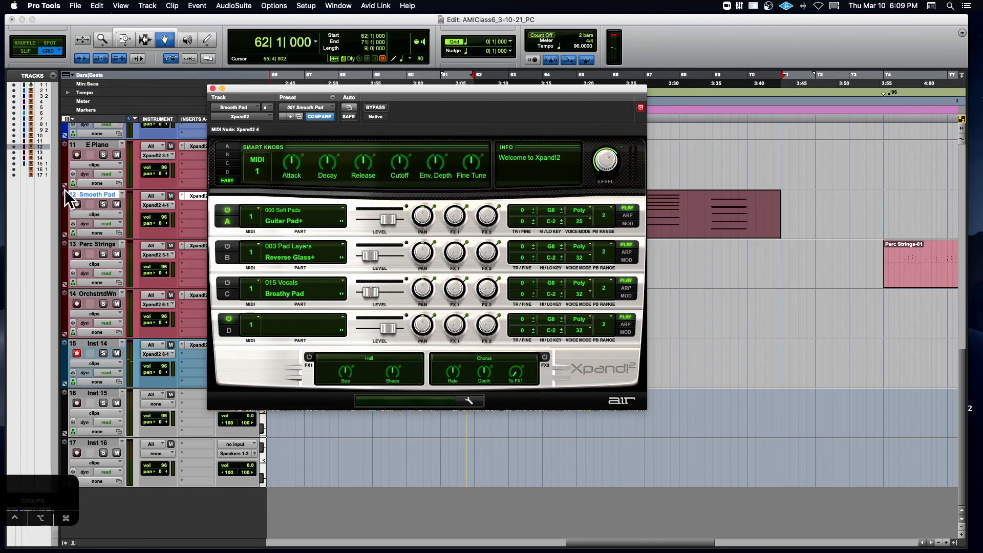
click(76, 203)
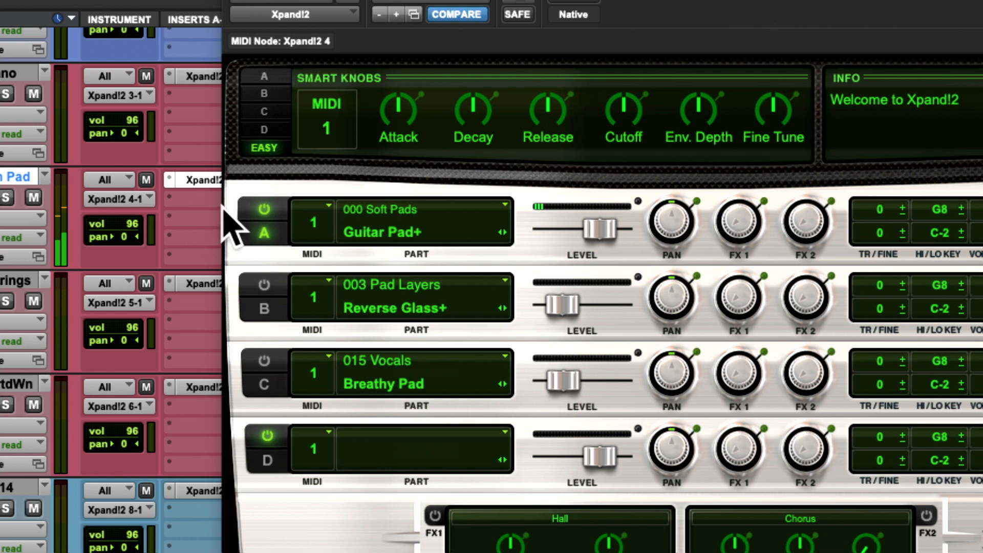
- Audition part B alone, then part C alone, raising C's level and lowering it back
click(264, 211)
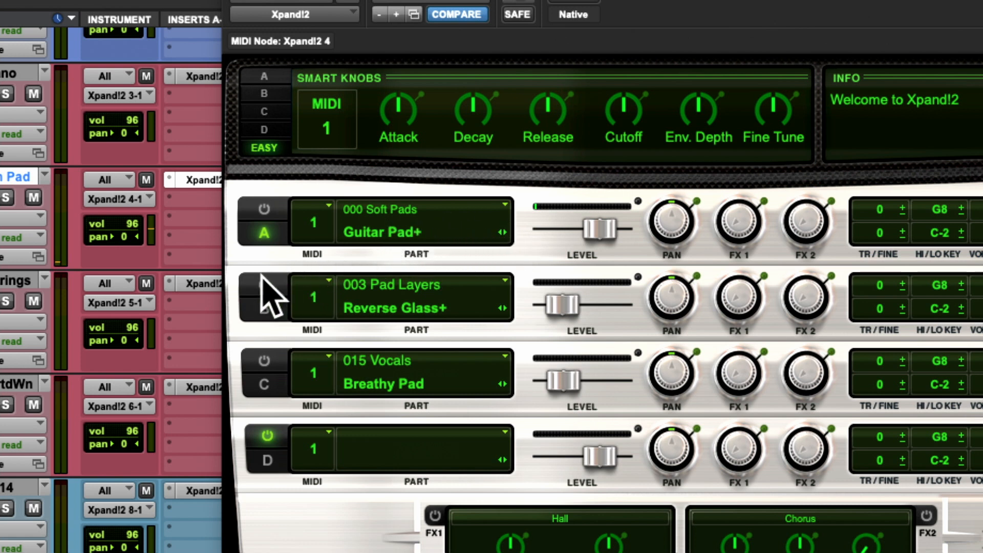
click(263, 285)
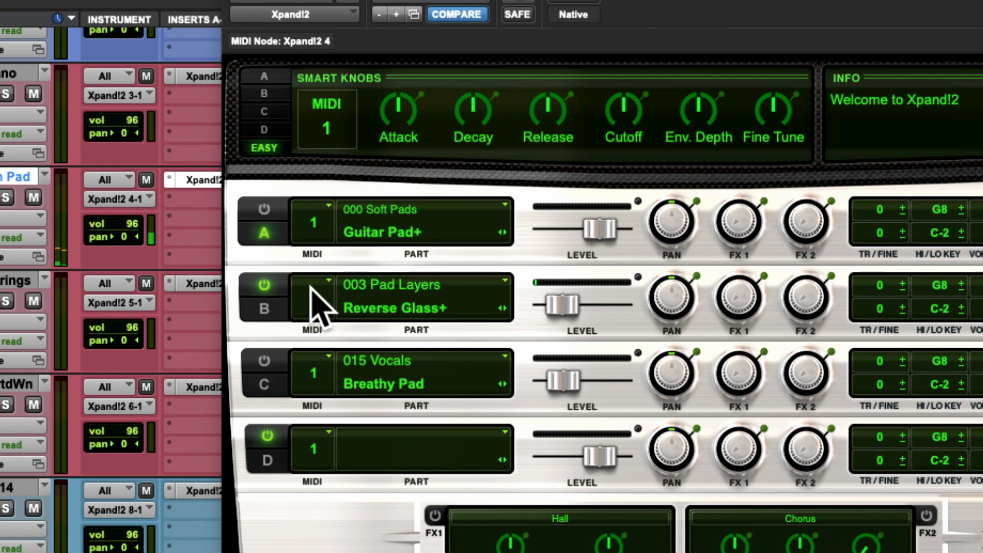
click(266, 362)
click(264, 285)
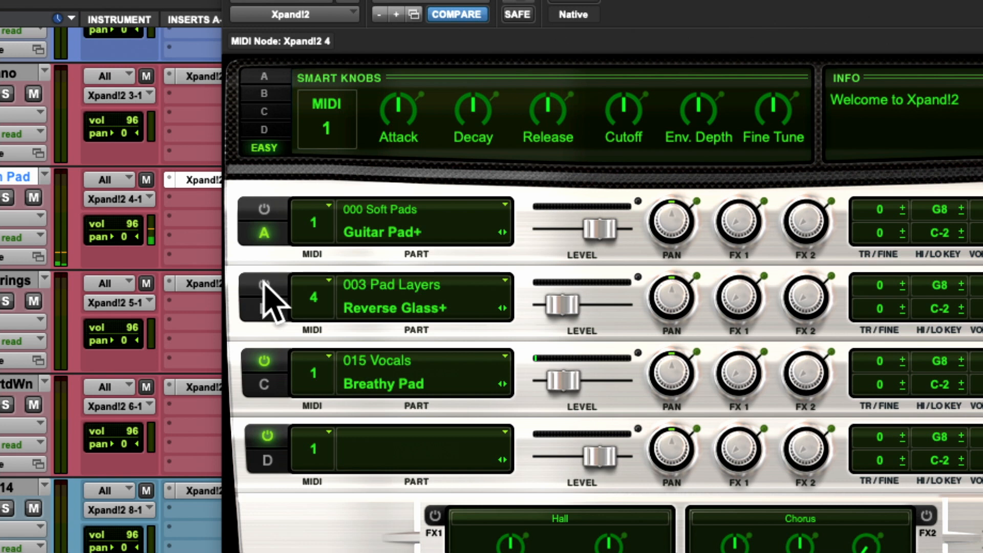
drag(570, 388, 591, 388)
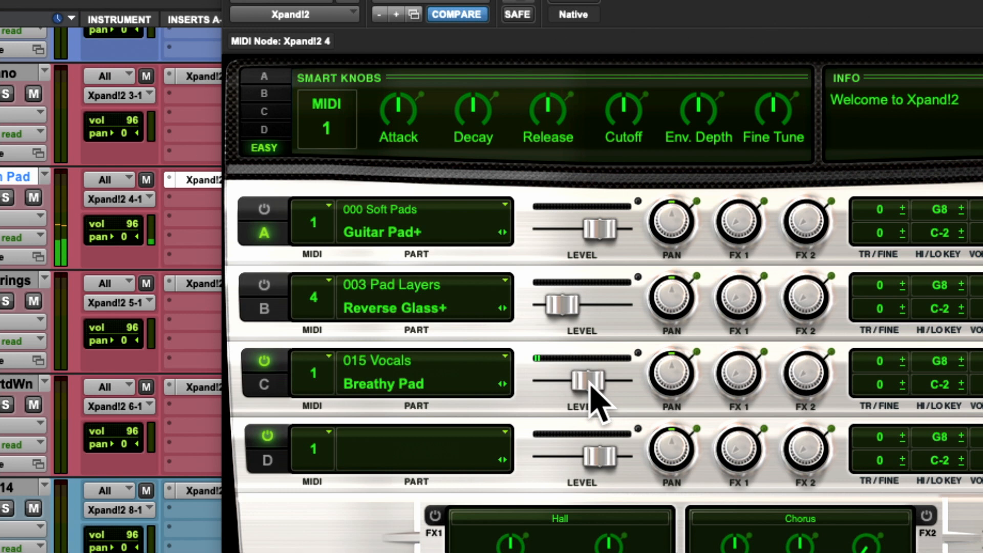
drag(590, 382, 560, 384)
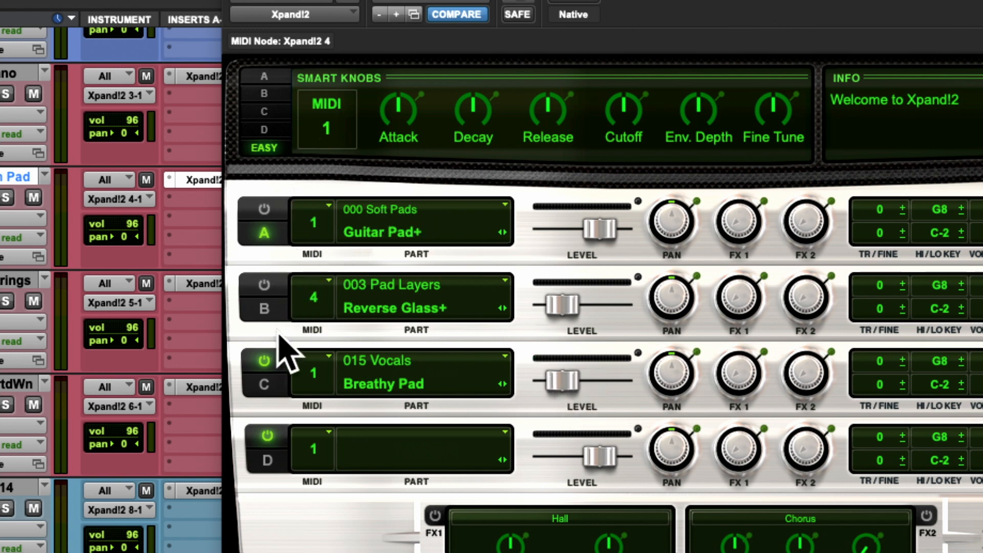
- Briefly re-enable part B, then switch parts B and C off and part A on so only Guitar Pad+ sounds
click(264, 286)
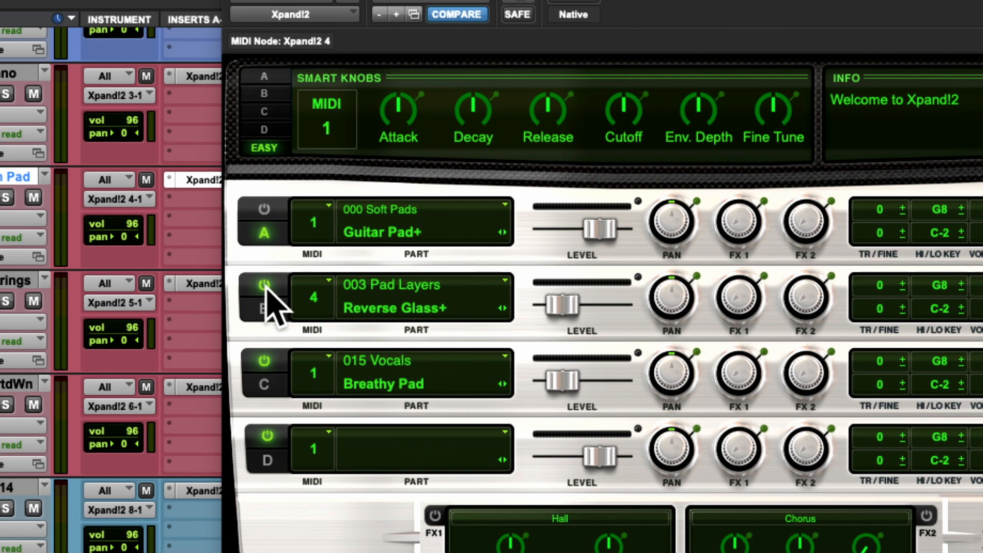
click(265, 285)
click(264, 361)
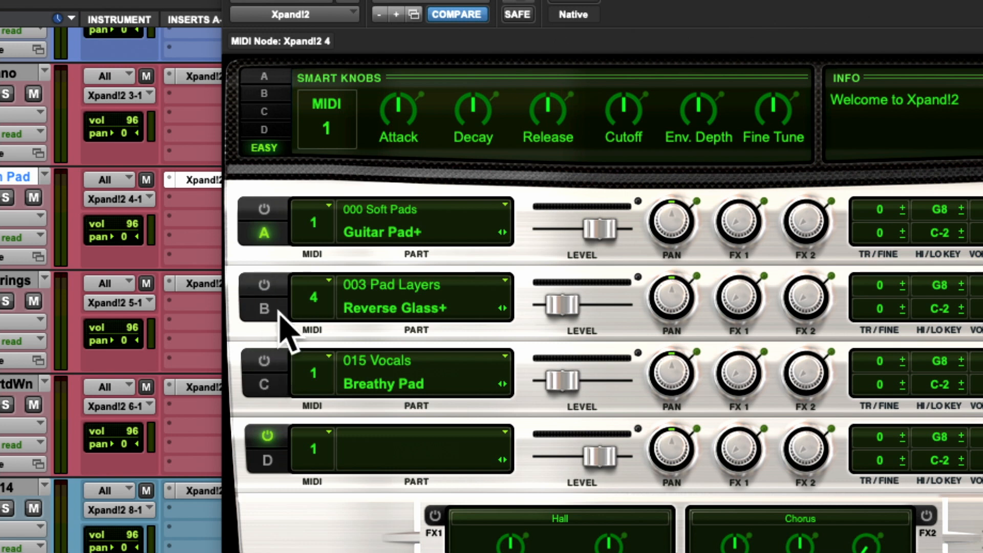
click(264, 209)
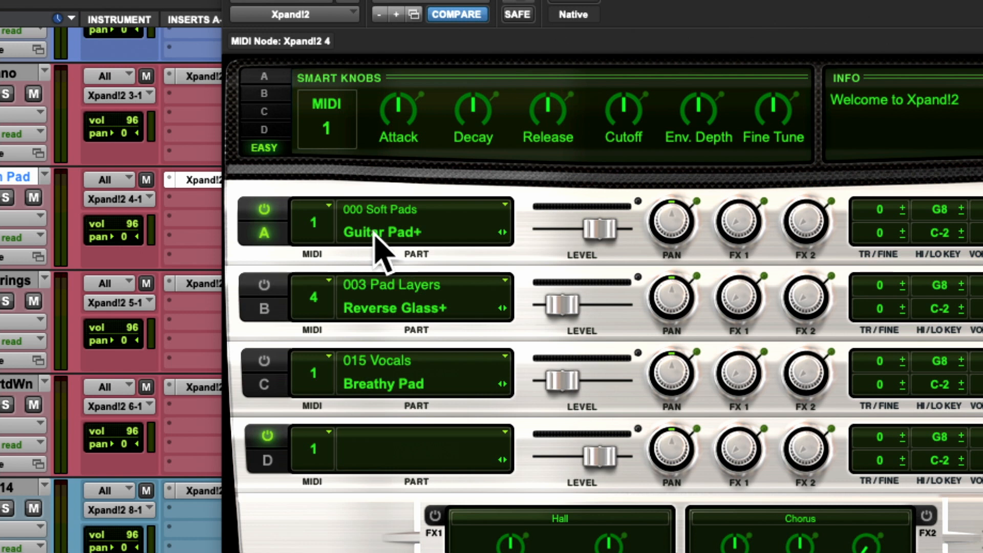
- Set part B's MIDI channel to 2 and lower part A's level slightly
click(325, 302)
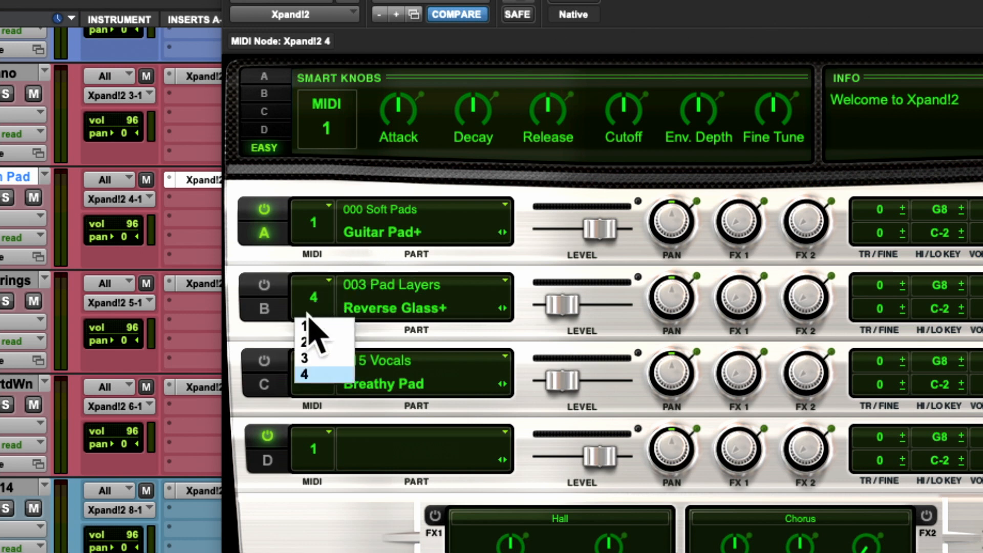
click(306, 326)
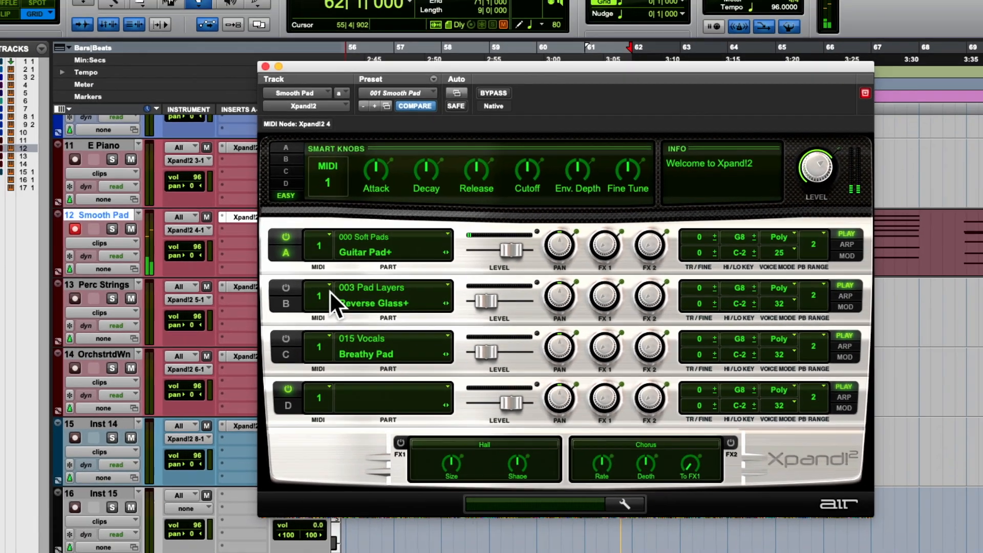
click(330, 291)
drag(500, 247, 502, 247)
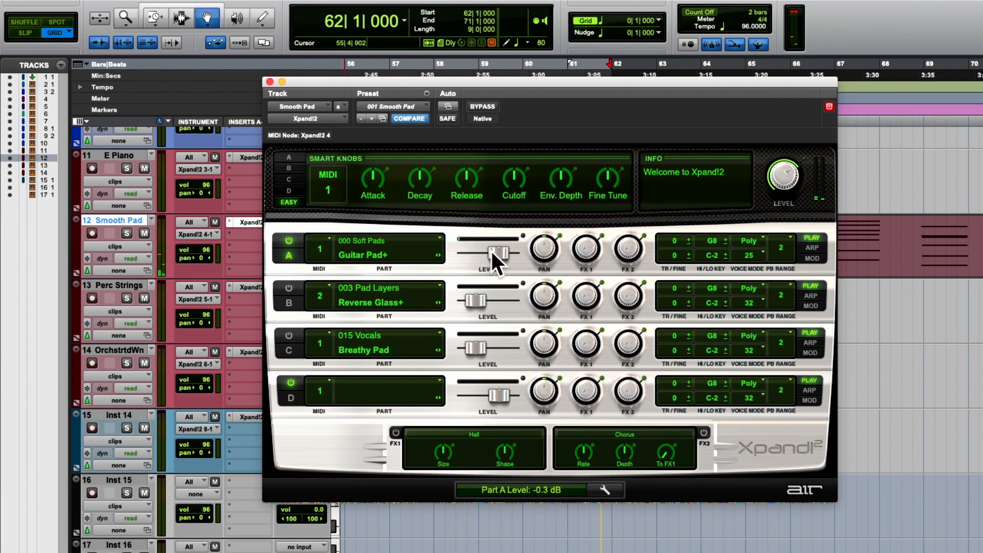
mouse_move(490, 250)
mouse_down()
mouse_move(460, 250)
mouse_move(512, 250)
mouse_move(493, 249)
mouse_up()
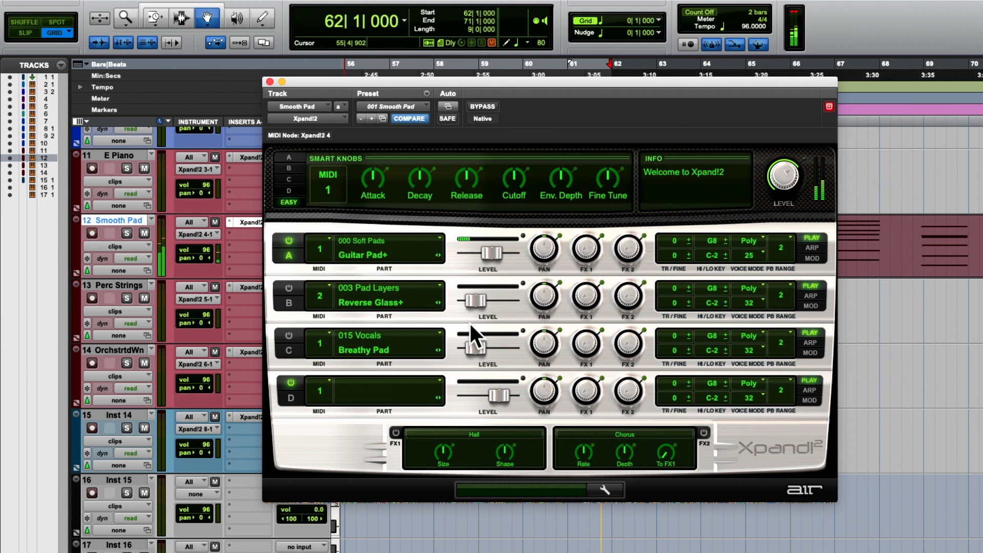
- Switch on parts B and C and set their levels to about -15.9 dB for B and -9.5 dB for C
click(292, 291)
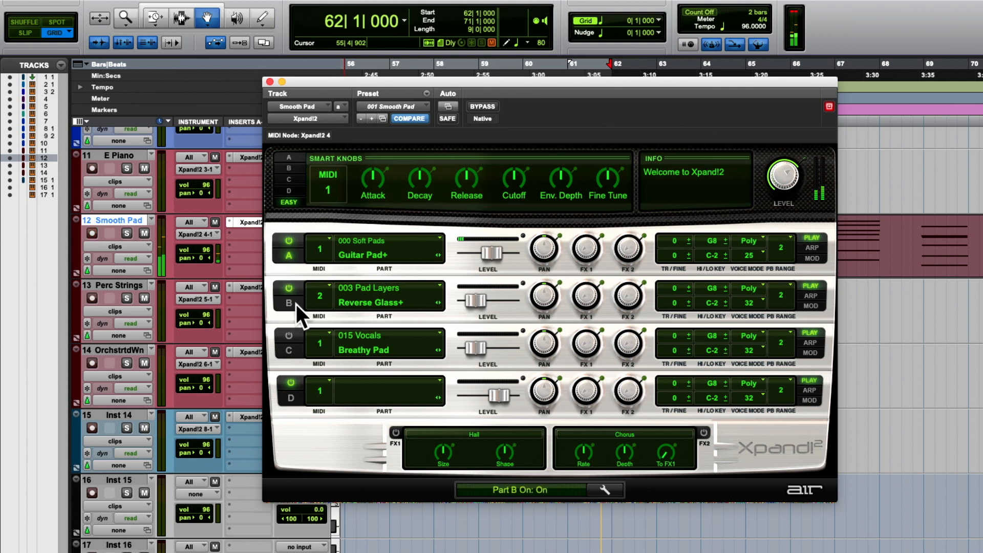
click(291, 337)
click(476, 349)
drag(477, 344, 484, 345)
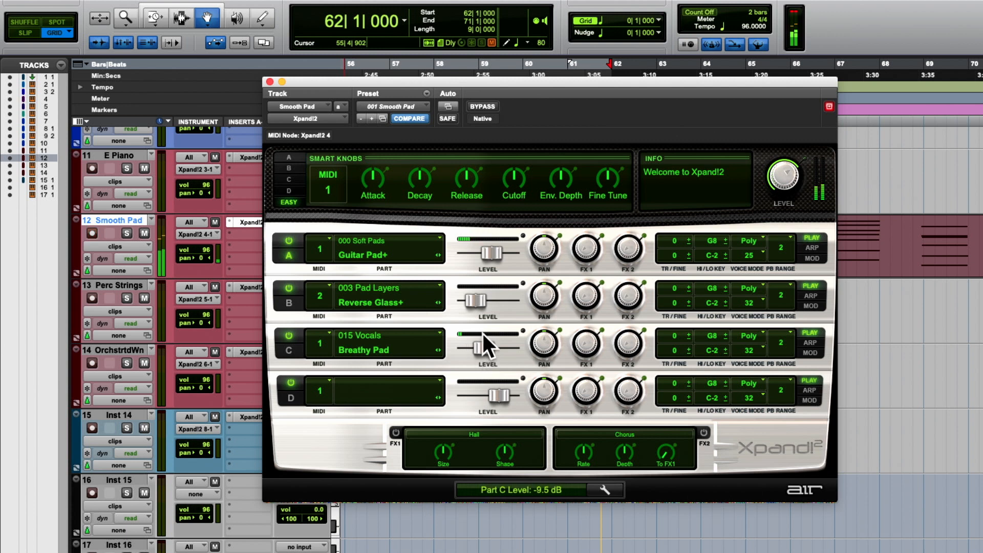
drag(477, 307, 480, 305)
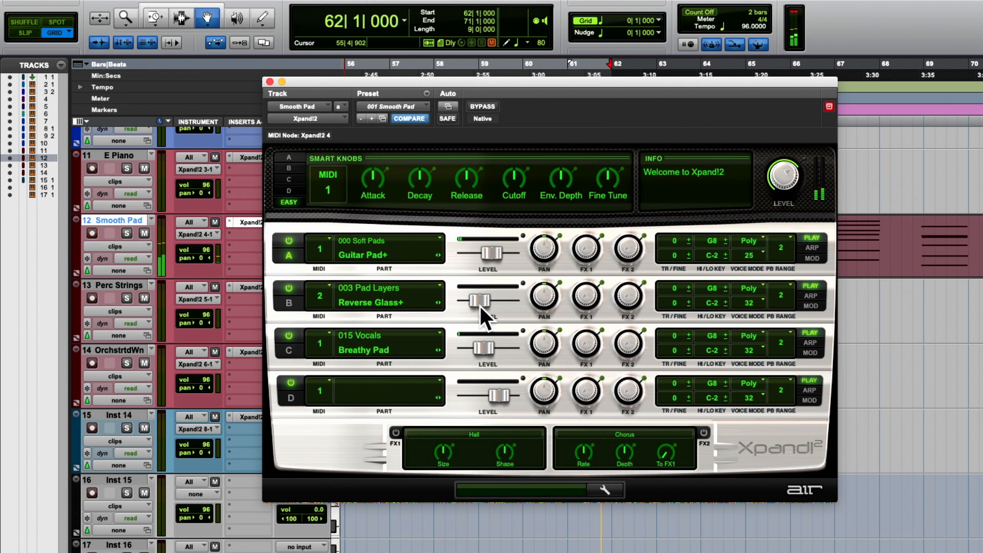
click(481, 307)
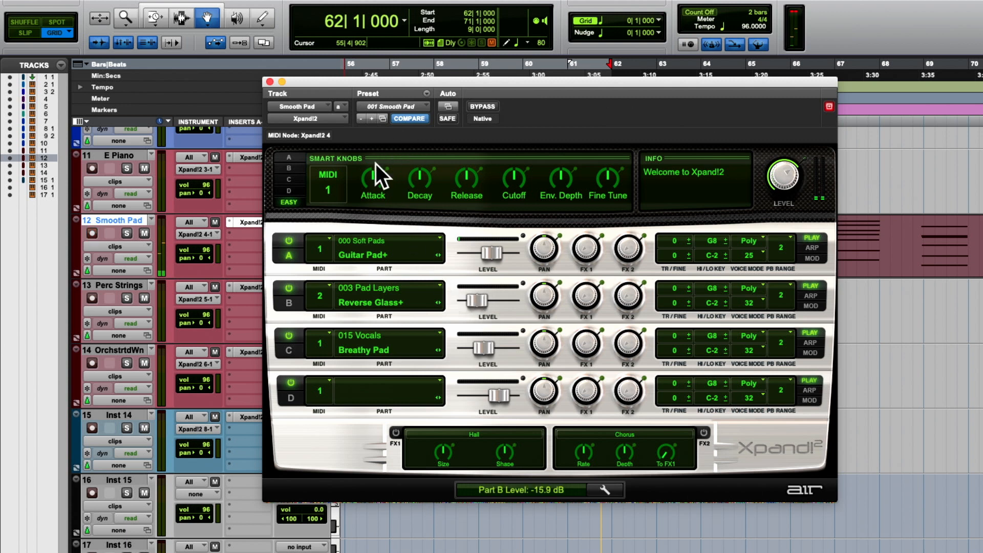
- Switch parts B and C off and compare the Easy Smart Knobs with part A's, leaving part A's displayed
click(289, 289)
click(290, 336)
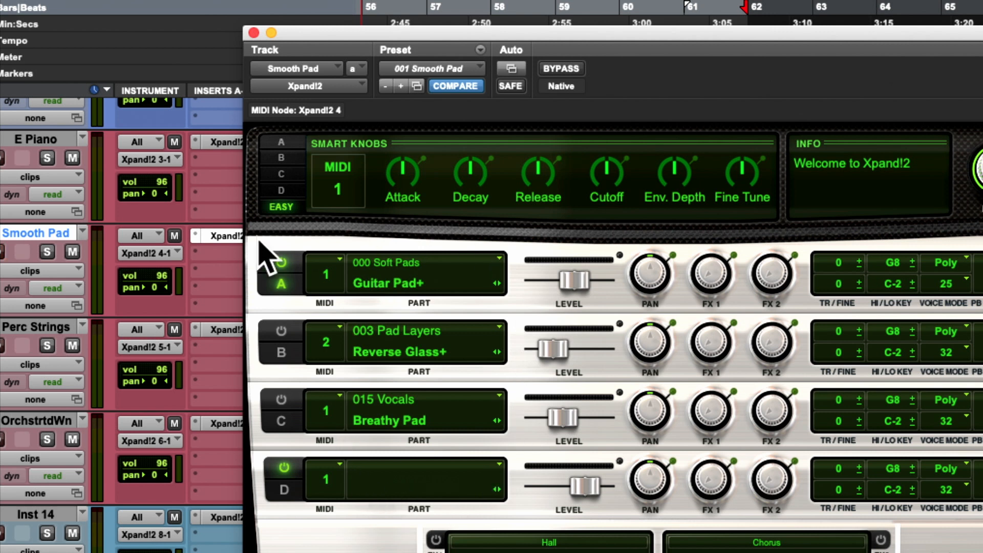
click(278, 143)
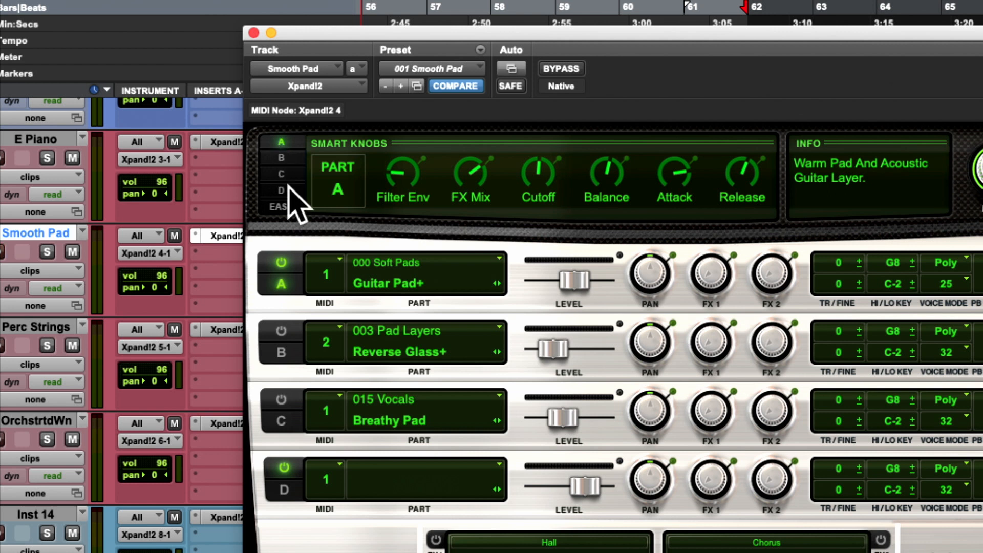
click(281, 206)
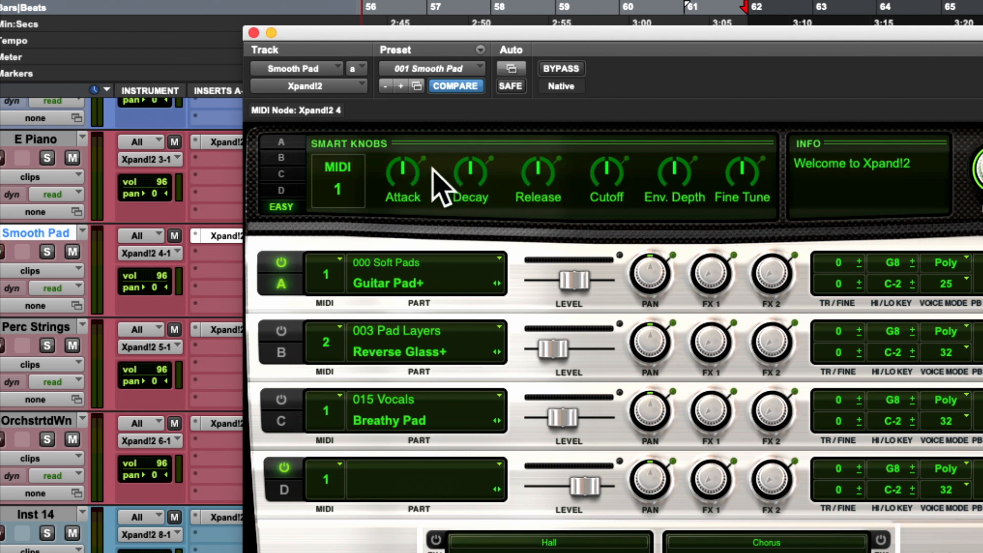
click(291, 144)
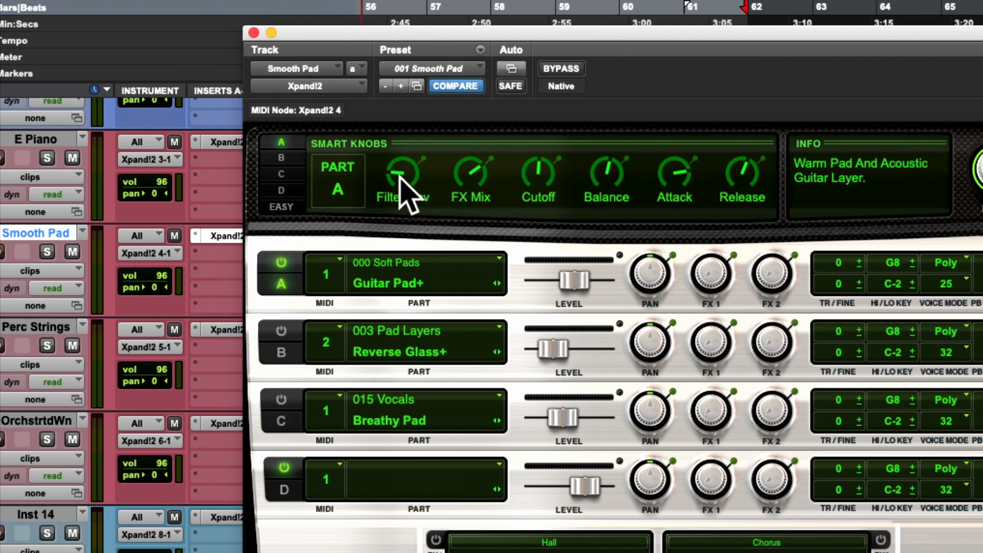
- Sweep part A's Filter Env knob up and back down to hear its effect on Guitar Pad+
drag(393, 173, 440, 100)
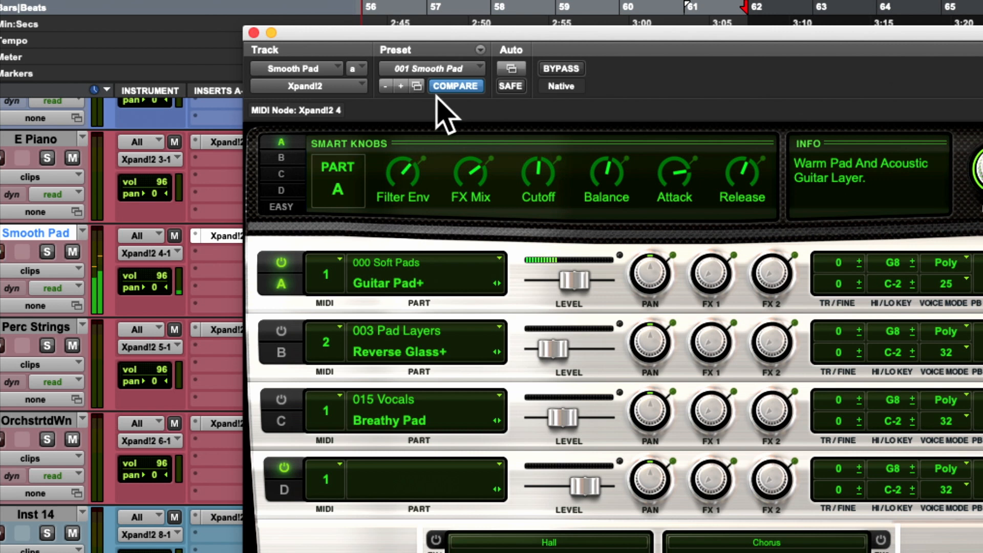
drag(429, 100, 509, 33)
drag(510, 35, 429, 174)
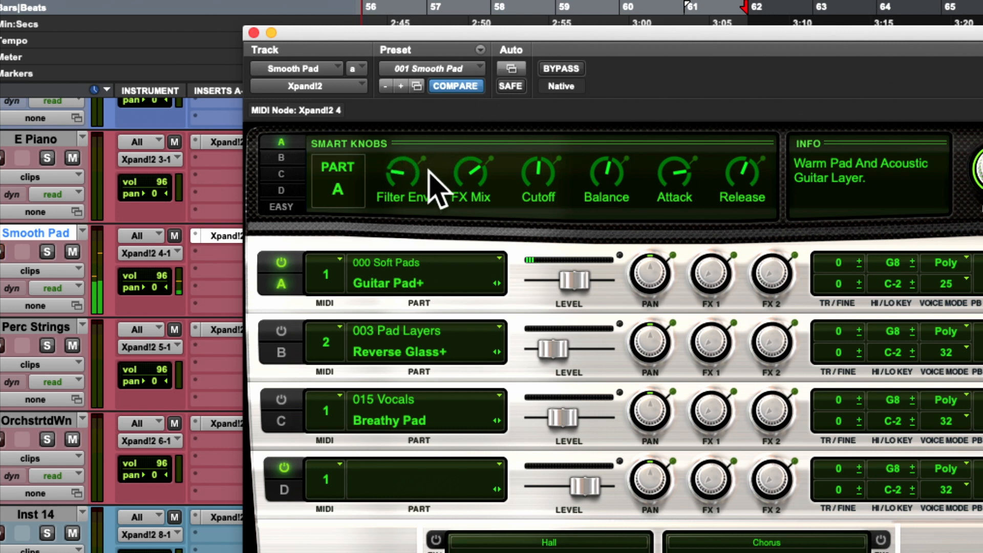
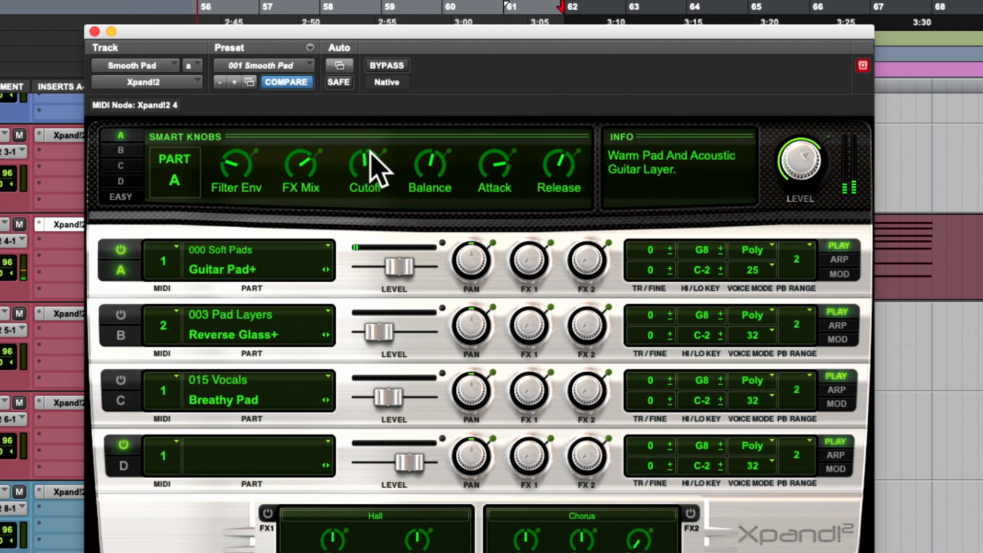
- Sweep part A's Attack and Release knobs to hear their effect on Guitar Pad+, leaving both at minimum
drag(480, 168, 461, 219)
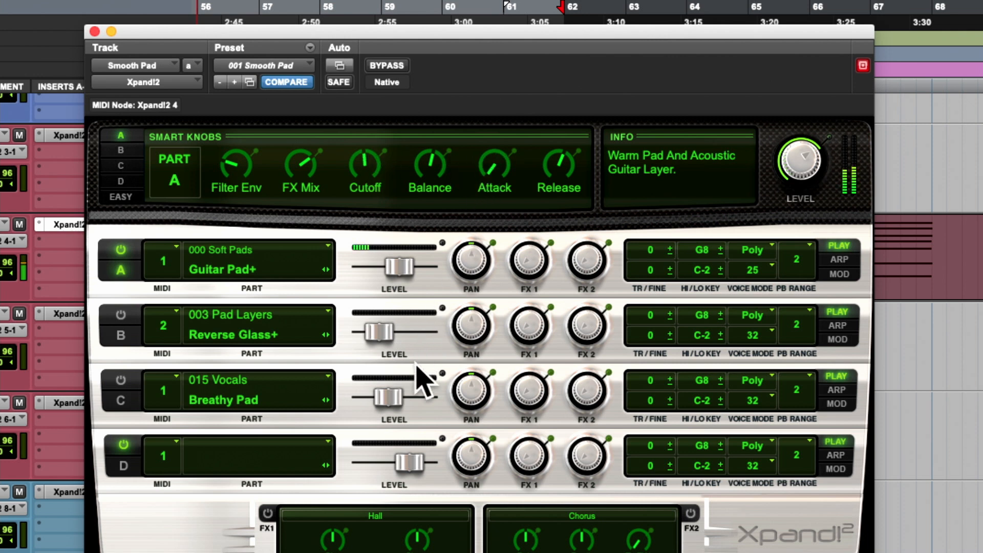
drag(416, 364, 452, 165)
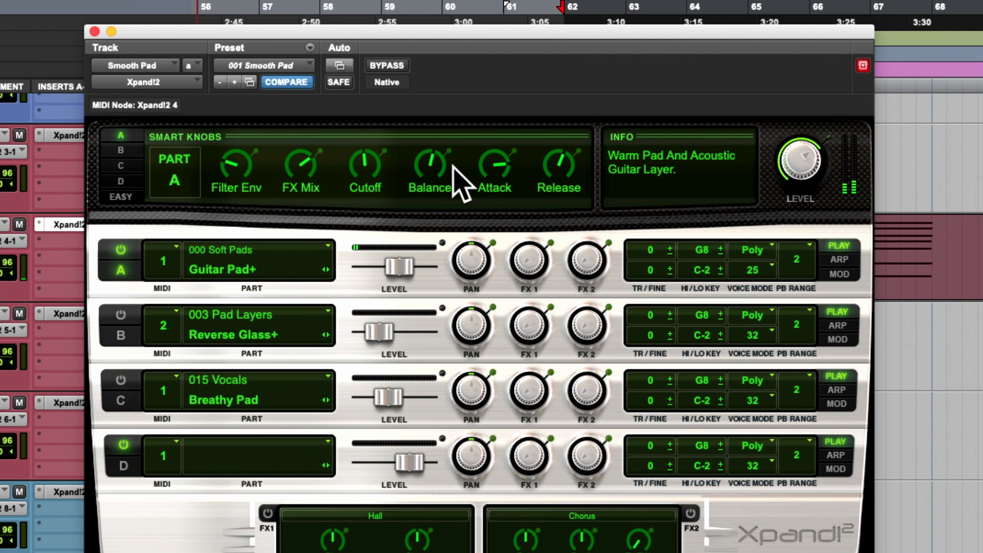
drag(566, 164, 522, 220)
drag(546, 138, 520, 260)
drag(475, 153, 440, 323)
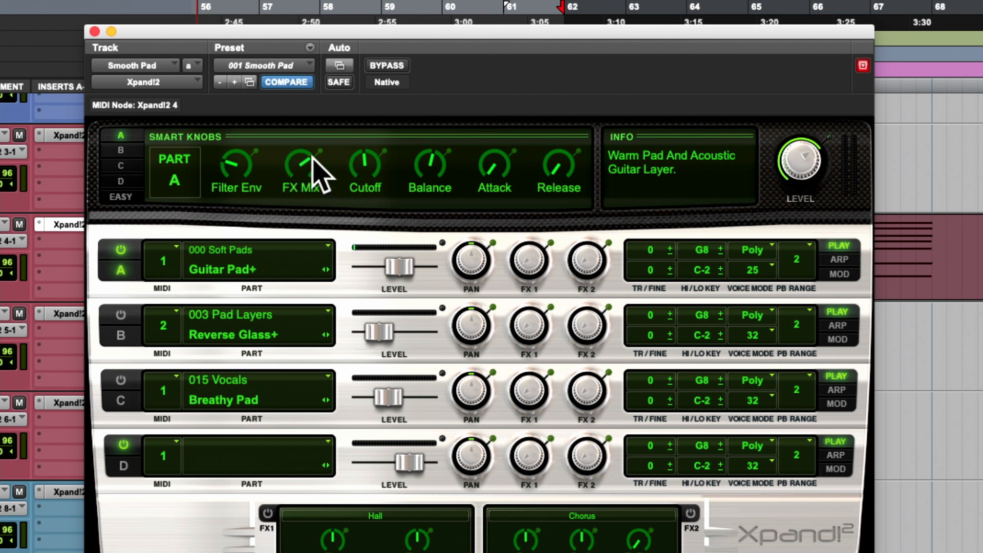
- Sweep part A's FX Mix knob down and back up, and raise its Attack and Release above minimum
drag(290, 168, 305, 106)
drag(297, 149, 241, 351)
drag(300, 168, 369, 49)
drag(487, 171, 526, 97)
drag(551, 163, 625, 42)
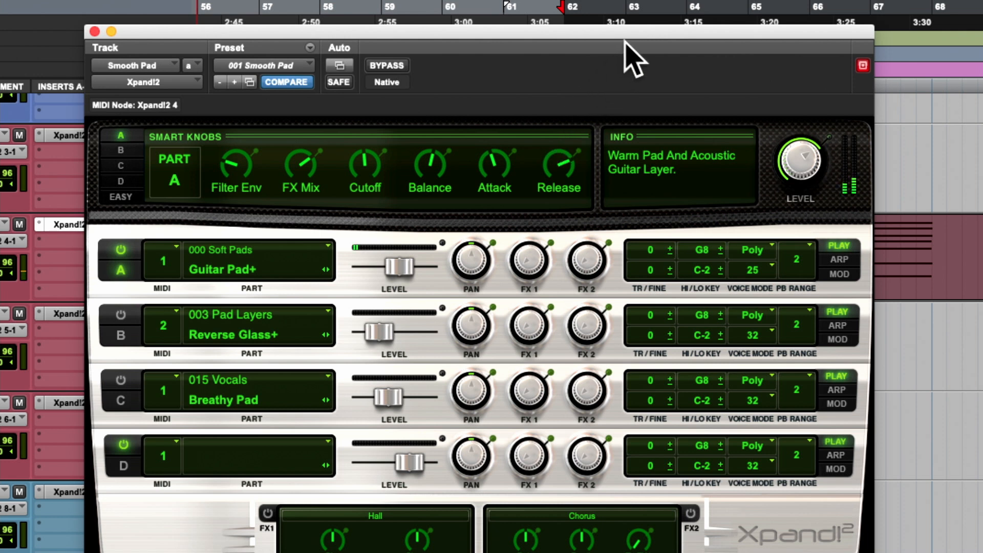
drag(502, 171, 522, 130)
- Display part B's Smart Knobs, switching part A off and part B on so Reverse Glass+ plays alone
click(121, 150)
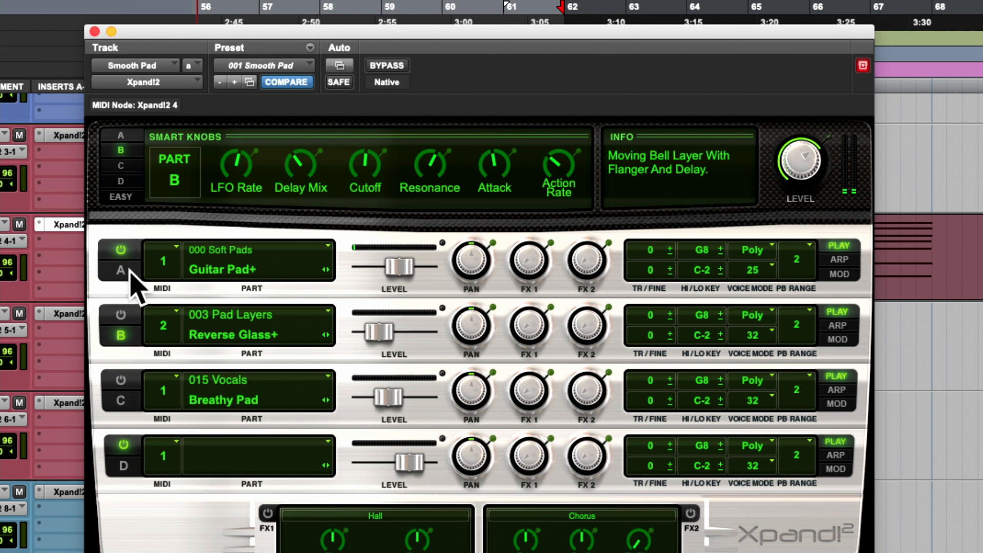
click(122, 247)
click(121, 316)
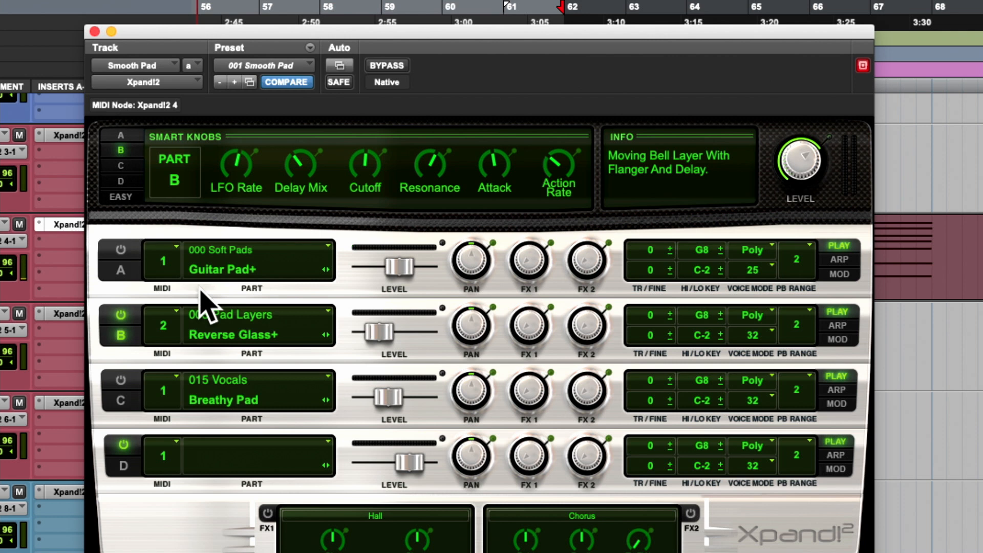
- Set part B's MIDI channel to 1 and adjust its level until it sits slightly higher
drag(369, 330, 424, 332)
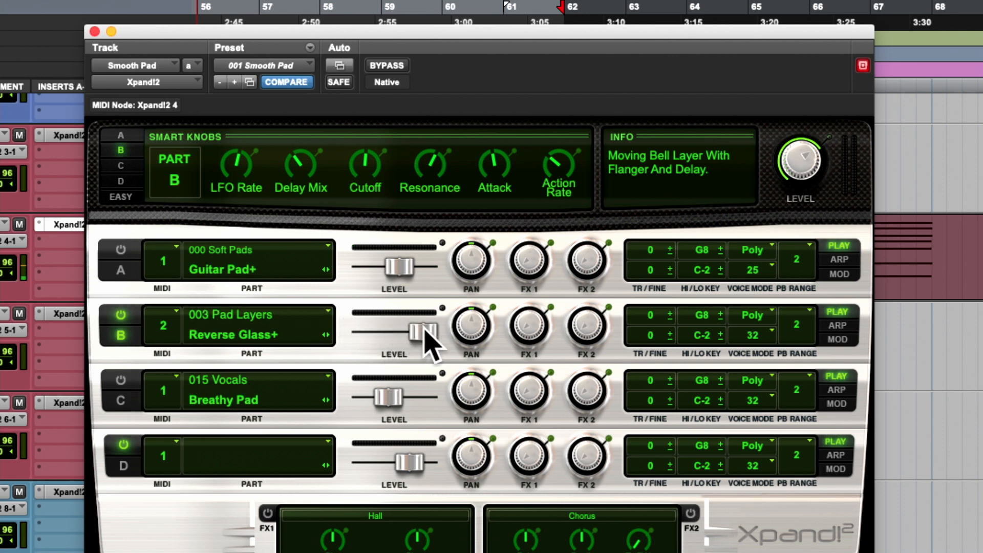
click(159, 333)
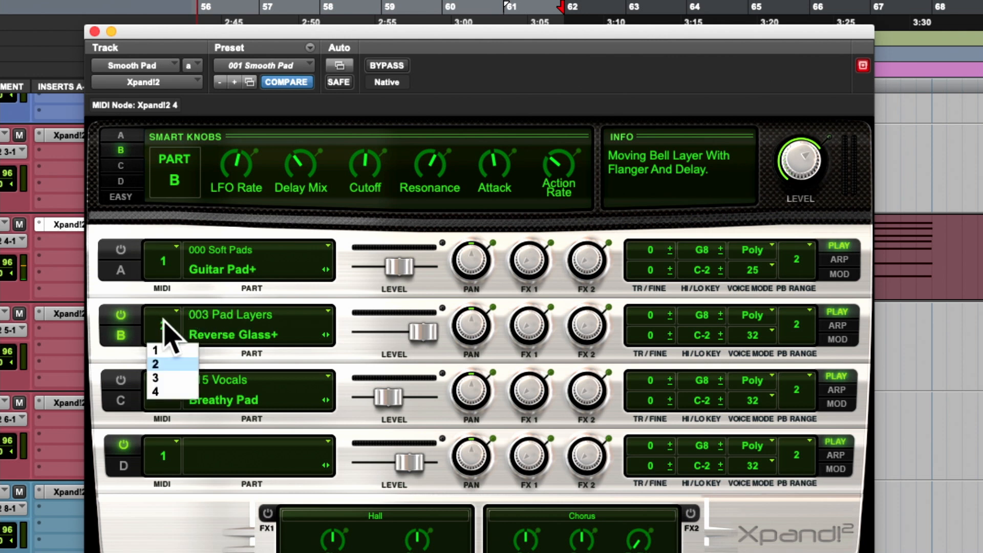
click(158, 351)
drag(423, 332, 385, 339)
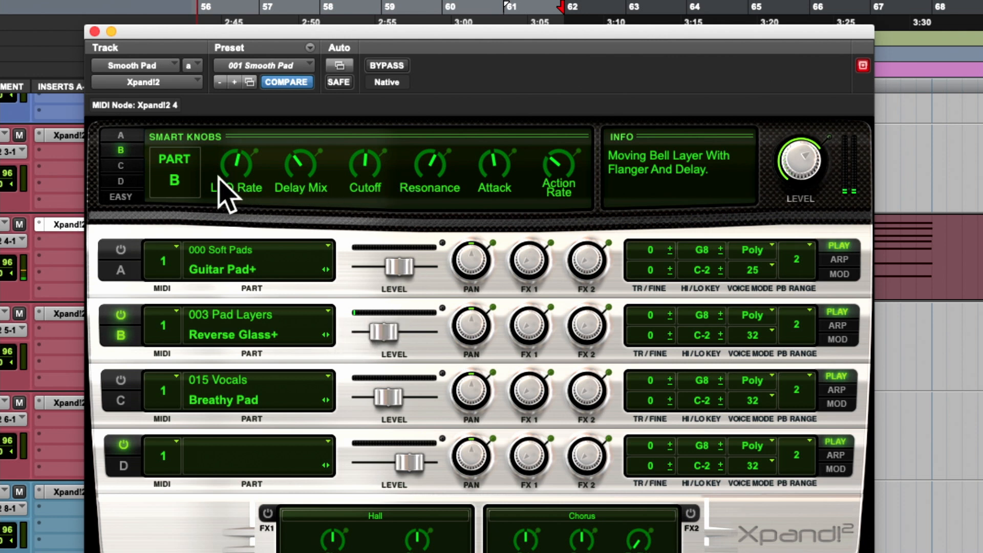
- Raise part B's LFO Rate and bring Delay Mix to maximum, with Attack at minimum
drag(237, 159, 259, 125)
drag(250, 107, 222, 150)
drag(301, 163, 355, 47)
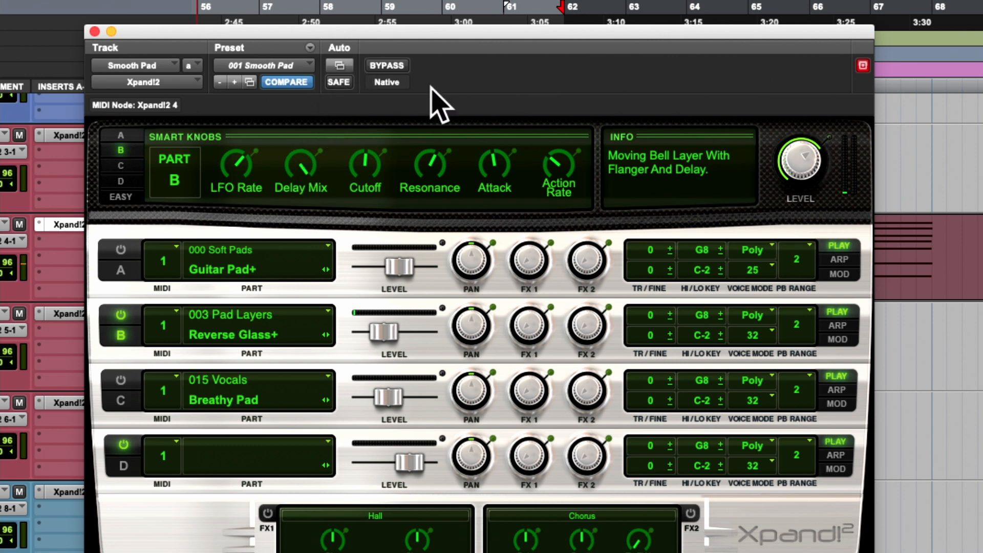
drag(488, 166, 456, 210)
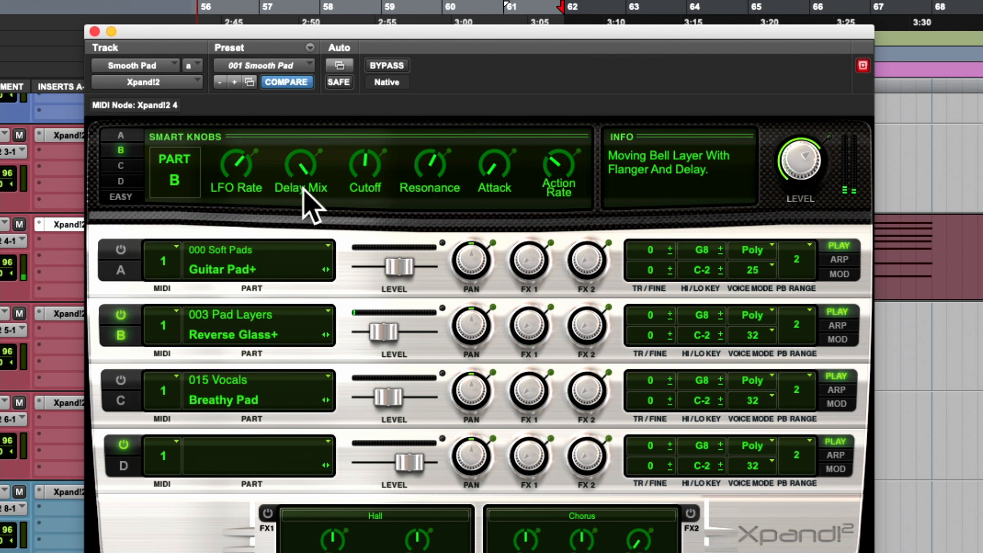
- Raise part B's level and sweep its Delay Mix from minimum up to the centre
drag(299, 185, 236, 367)
drag(384, 332, 419, 330)
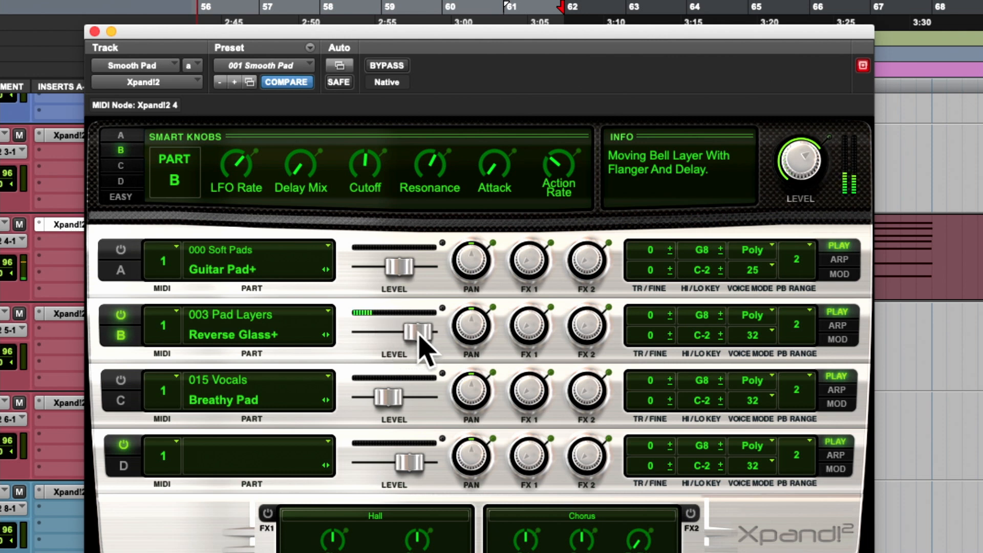
drag(300, 147, 308, 109)
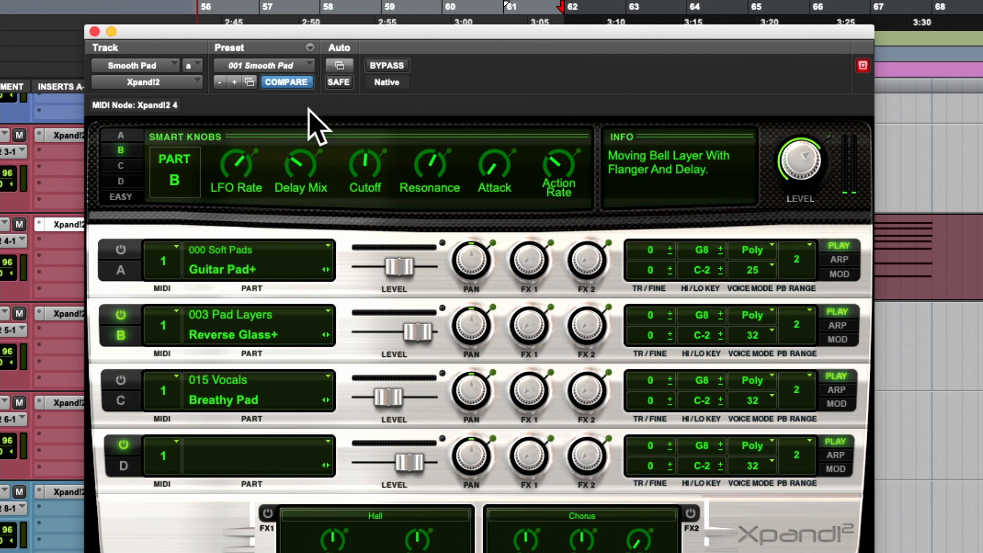
drag(308, 108, 328, 75)
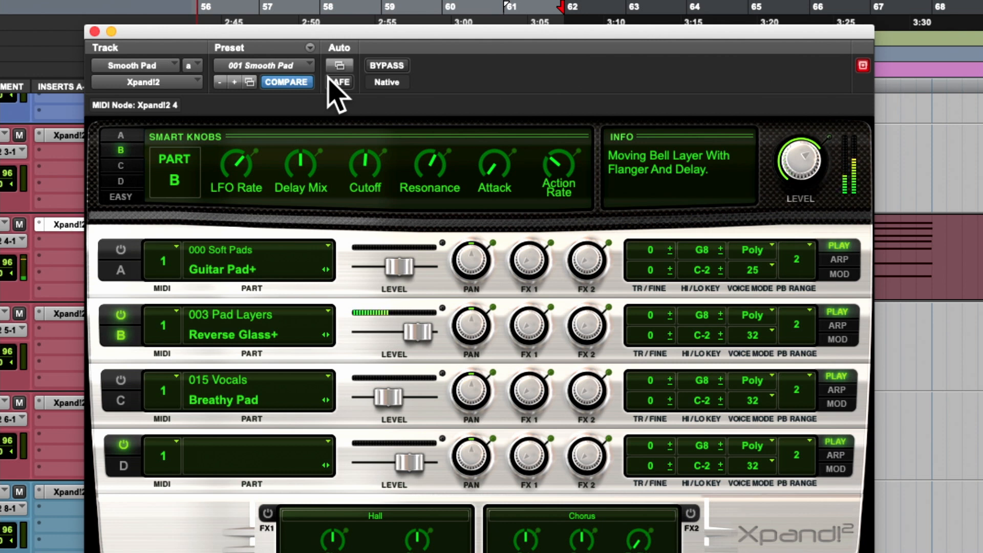
- Sweep part B's Delay Mix up to maximum and back to about centre, and lower Cutoff slightly
mouse_move(297, 151)
mouse_down()
mouse_move(277, 190)
mouse_move(283, 147)
mouse_up()
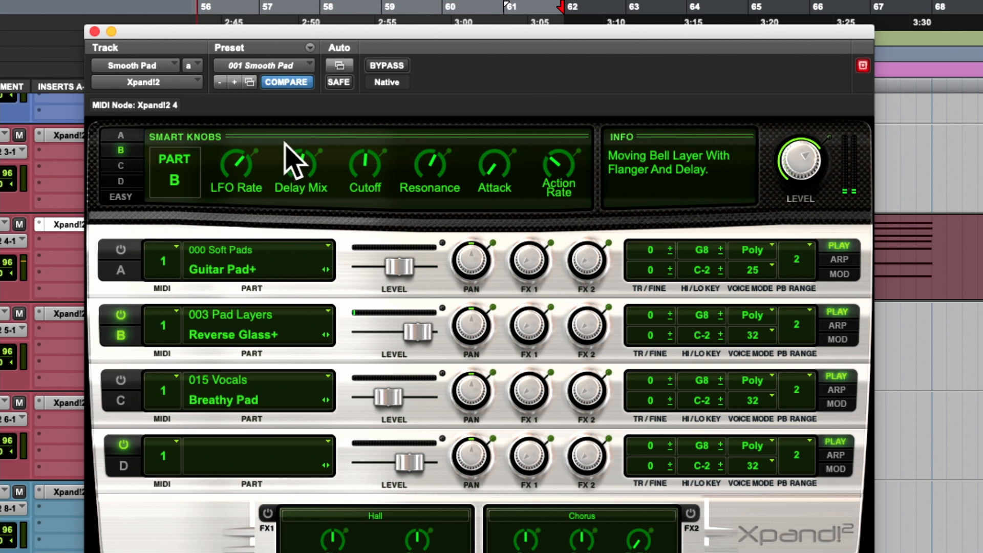
drag(296, 165, 310, 95)
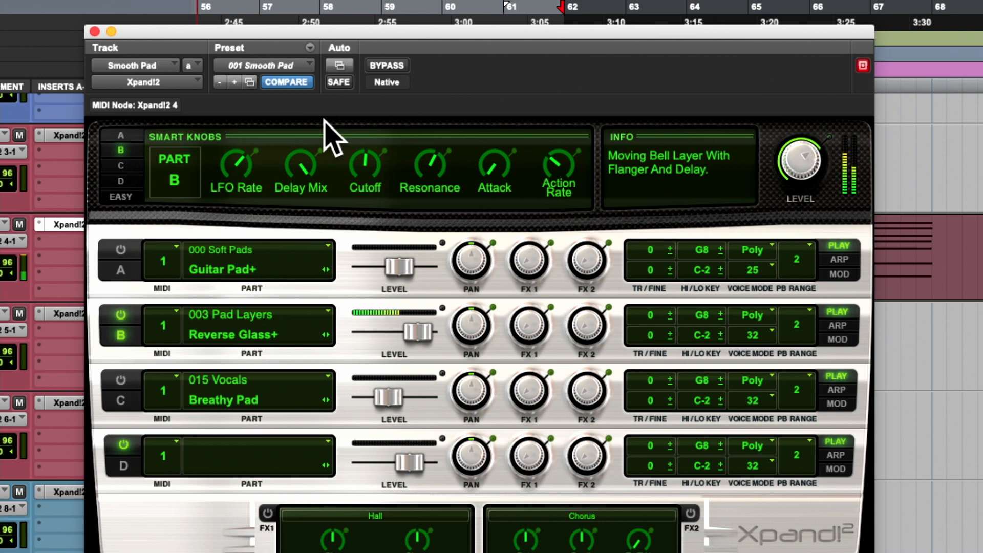
drag(288, 158, 263, 233)
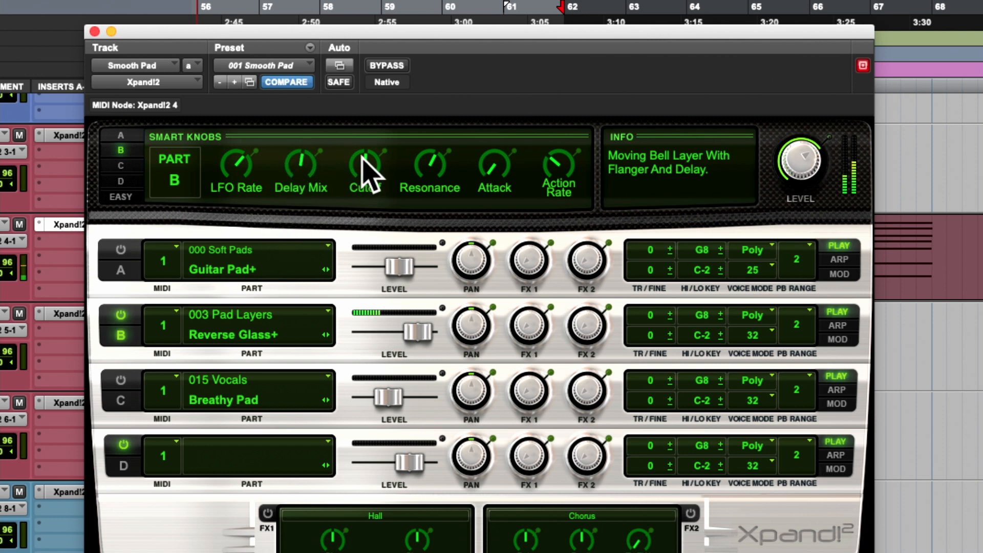
drag(355, 164, 323, 158)
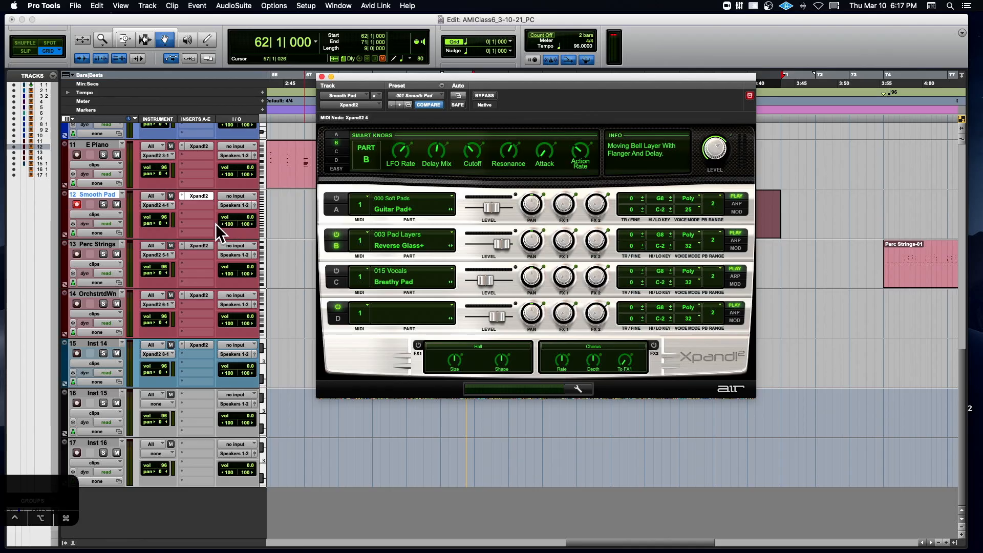
- Insert an EQ3 1-Band (stereo) after Xpand!2 on the Smooth Pad track and set its type to Low-Pass
click(195, 202)
mouse_move(216, 204)
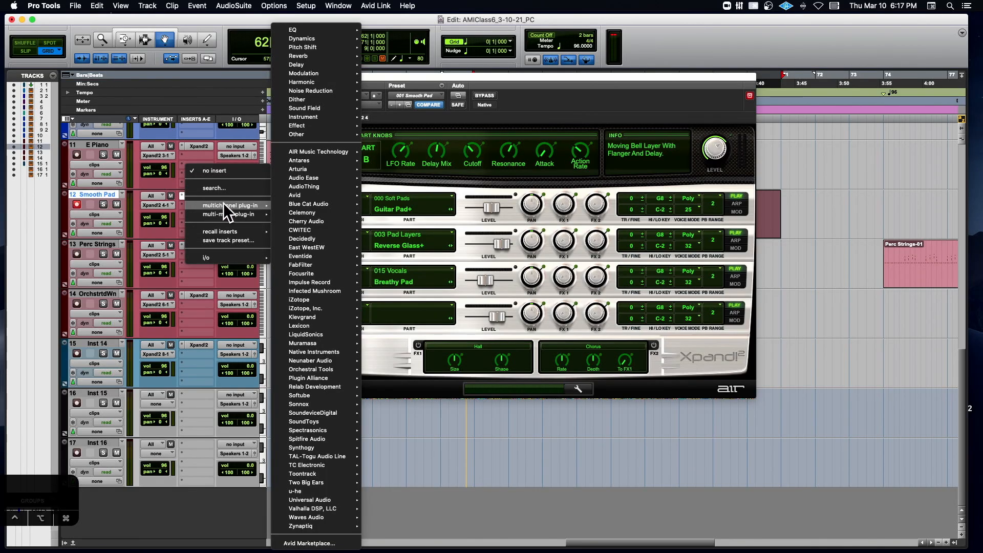
mouse_move(327, 30)
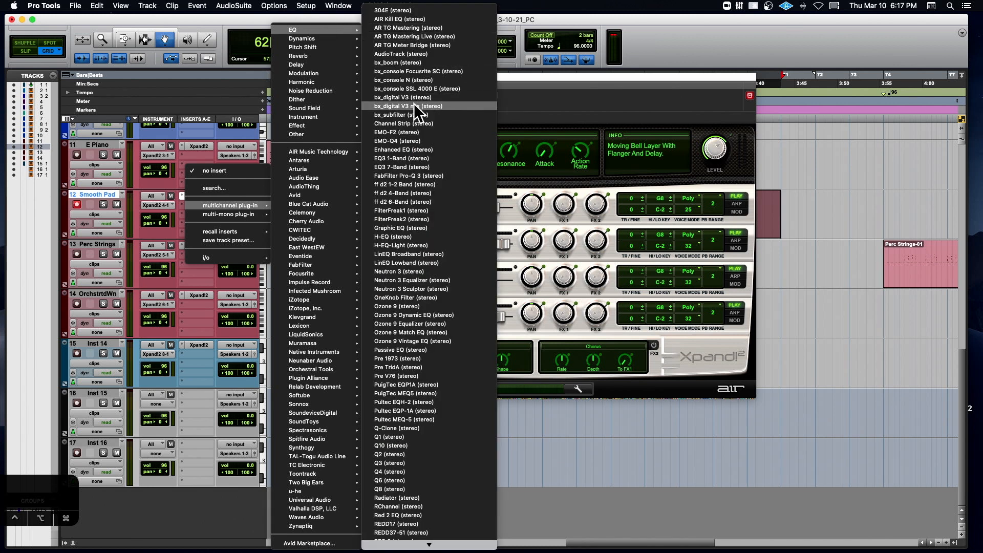
click(405, 158)
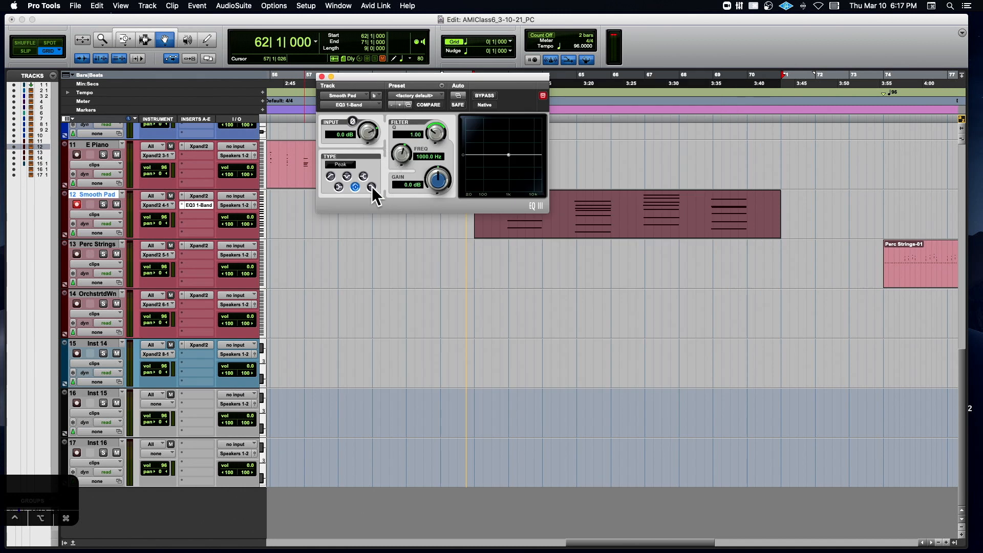
click(372, 187)
- Sweep the low-pass frequency down to 106.1 Hz and up to 20.00 kHz, and bypass the EQ
mouse_move(509, 160)
mouse_down()
mouse_move(523, 159)
mouse_move(490, 162)
mouse_up()
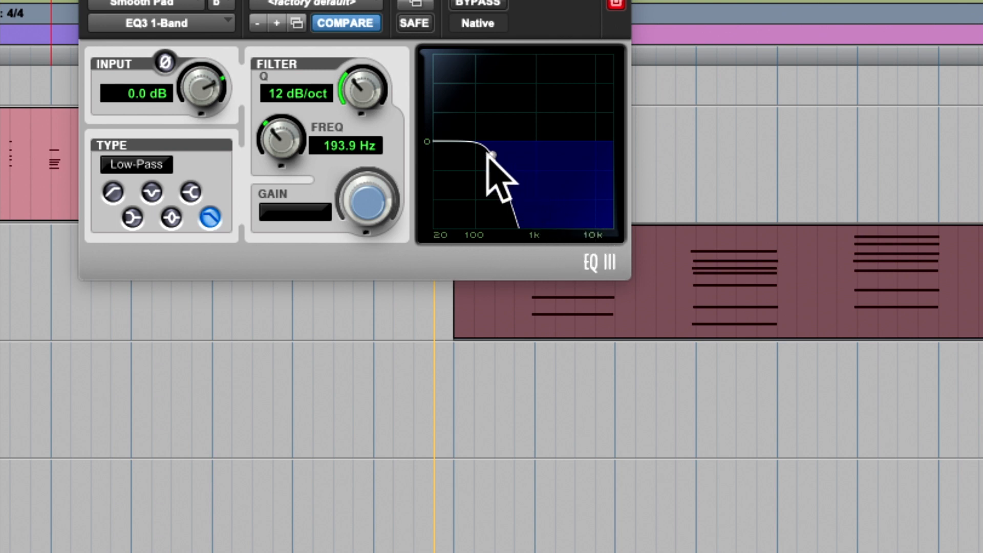
mouse_move(490, 154)
mouse_down()
mouse_move(456, 152)
mouse_move(476, 154)
mouse_up()
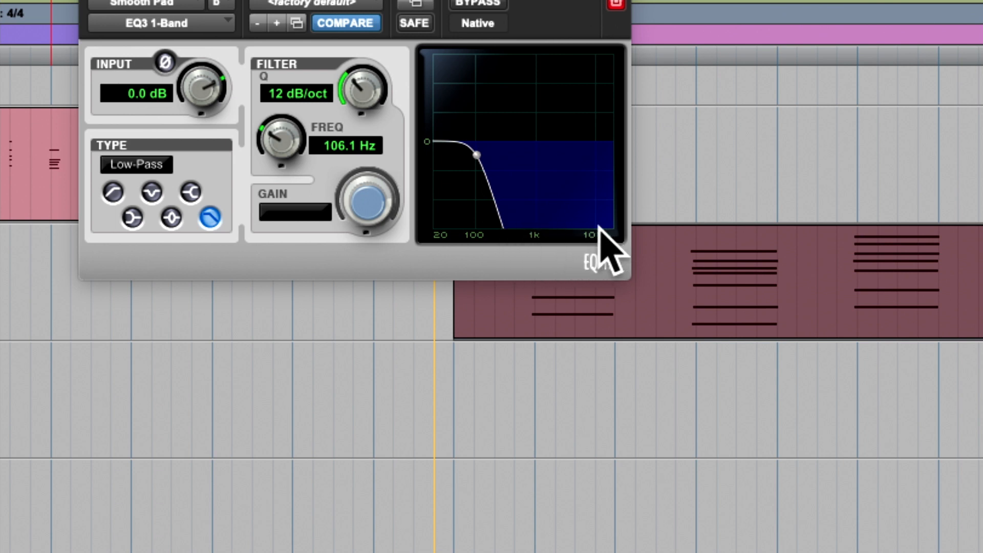
drag(476, 155, 564, 158)
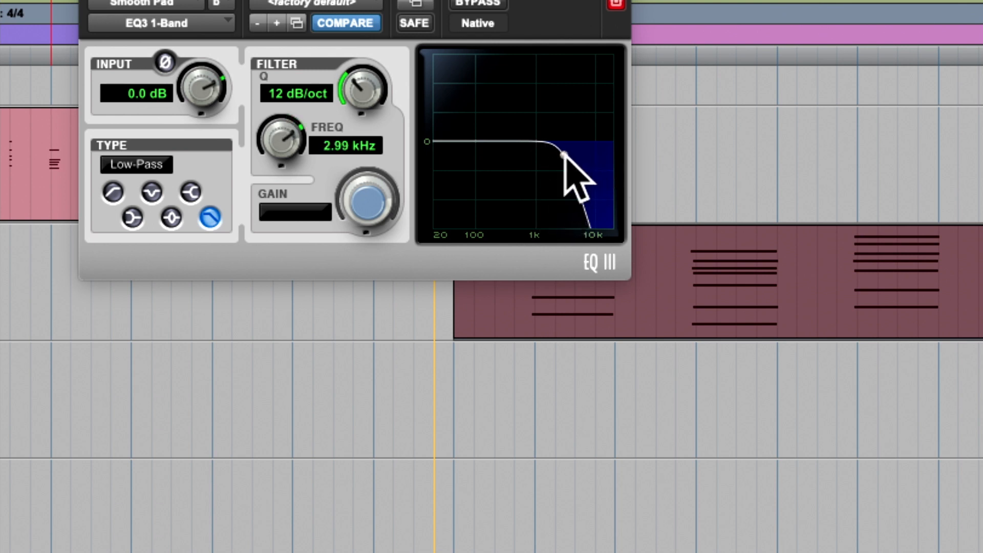
drag(565, 158, 632, 158)
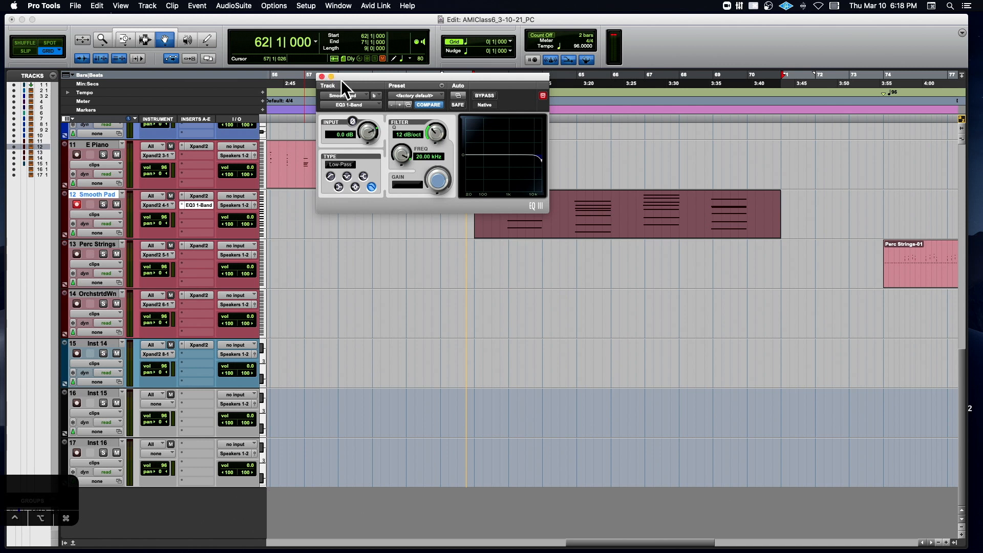
click(483, 96)
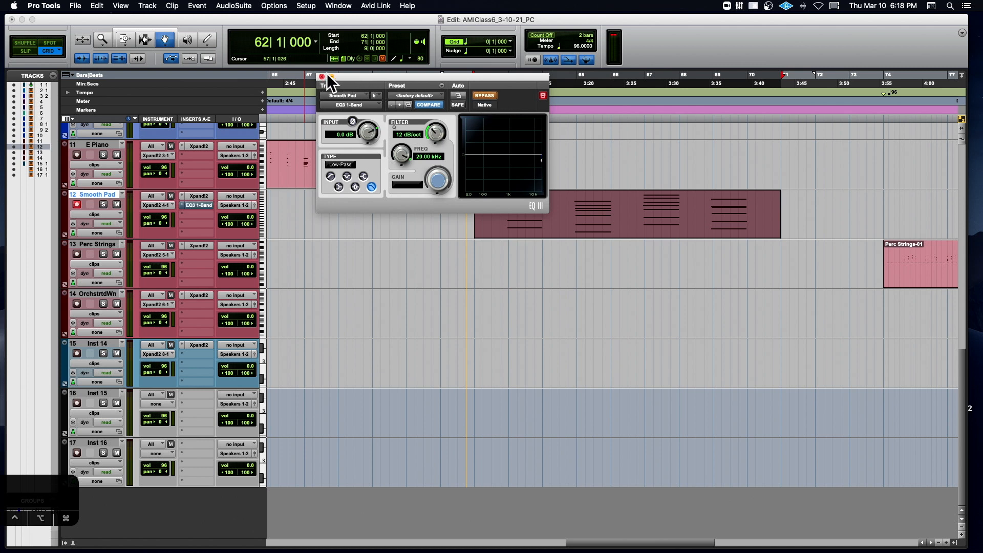
- Reopen Smooth Pad's Xpand!2 and adjust part B's Cutoff, raising its Resonance to 92%
click(195, 196)
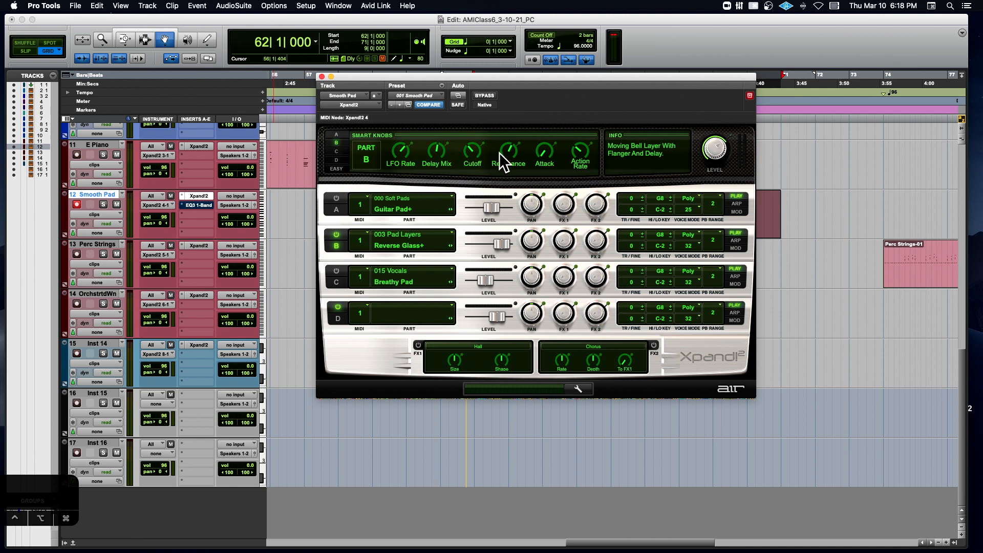
drag(469, 143, 468, 144)
drag(466, 146, 501, 156)
drag(508, 152, 504, 119)
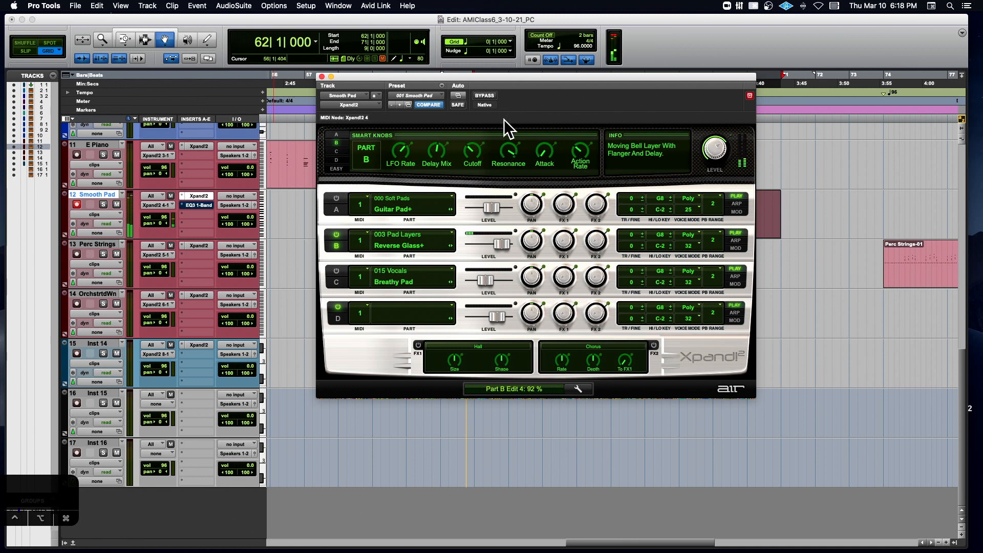
- Vary part B's Cutoff against the high resonance, lowering Delay Mix and raising Attack
mouse_move(472, 153)
mouse_down()
mouse_move(463, 170)
mouse_move(467, 137)
mouse_up()
drag(437, 145, 422, 164)
drag(502, 145, 548, 91)
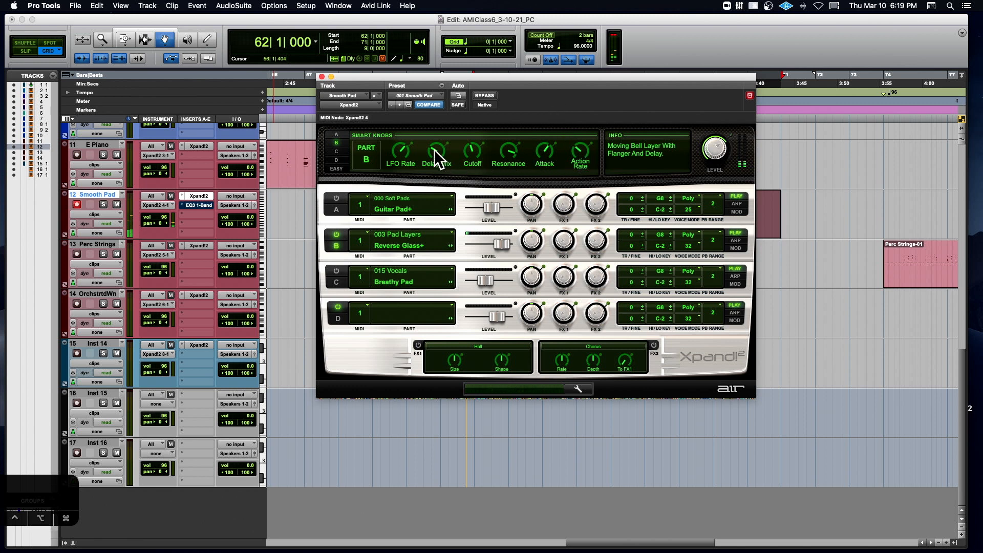
drag(476, 147, 496, 164)
- Lower part B's Attack and set its Action Rate to about 37%
click(431, 148)
click(506, 154)
click(545, 151)
drag(546, 156, 504, 213)
drag(580, 151, 576, 117)
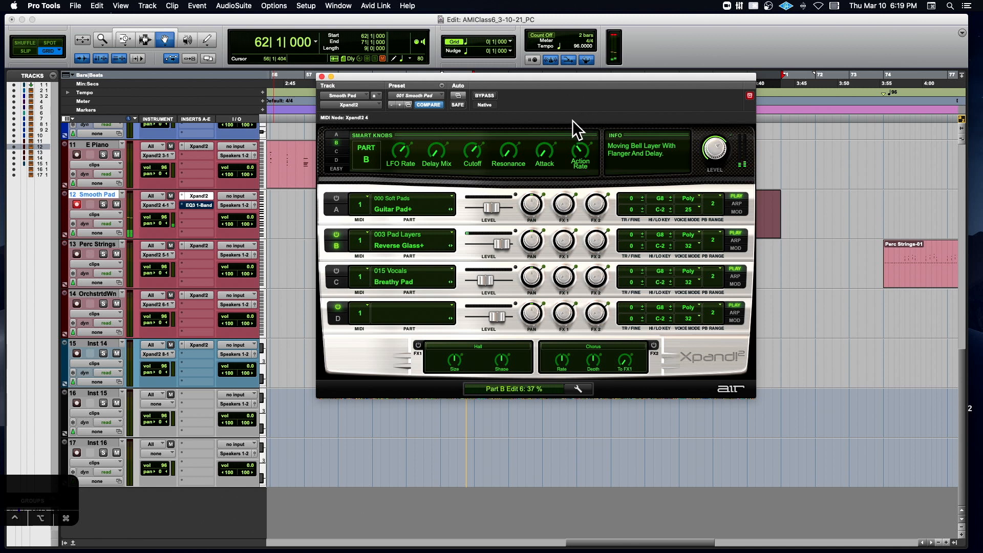
drag(579, 147, 574, 151)
- Raise part B's Delay Mix and Attack slightly and turn its Resonance down to minimum
drag(435, 153, 435, 131)
drag(544, 153, 551, 106)
drag(463, 156, 459, 166)
- Switch part A on to blend it with part B, and lower part B's level slightly
click(335, 198)
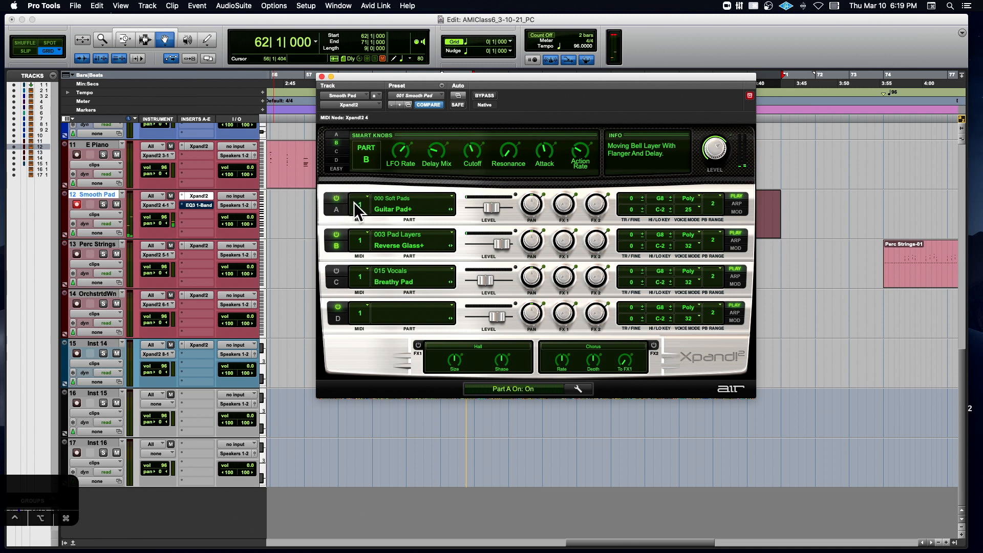
drag(501, 242, 498, 241)
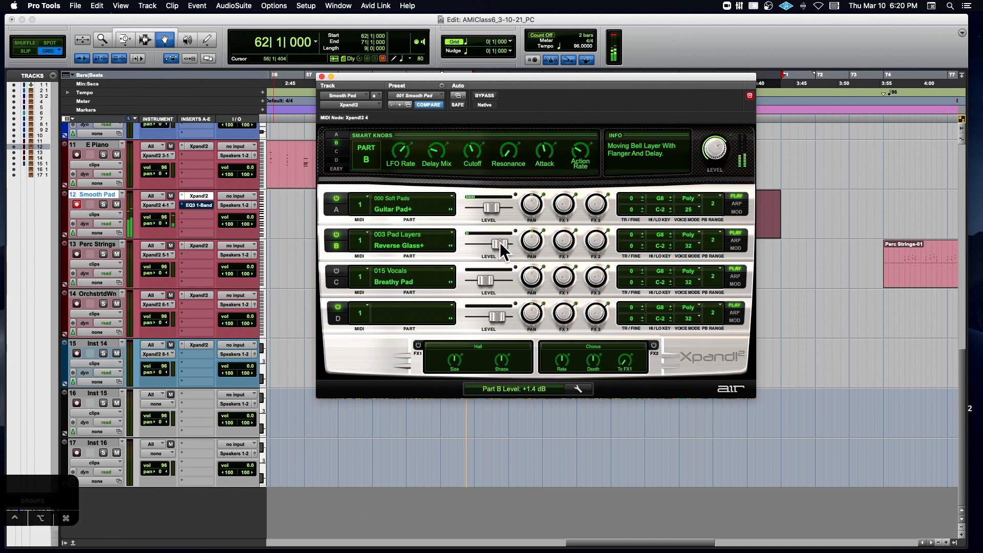
drag(500, 242, 496, 243)
- Switch parts A and B off, switch part C on and display the Smart Knobs for Breathy Pad
click(336, 198)
click(336, 235)
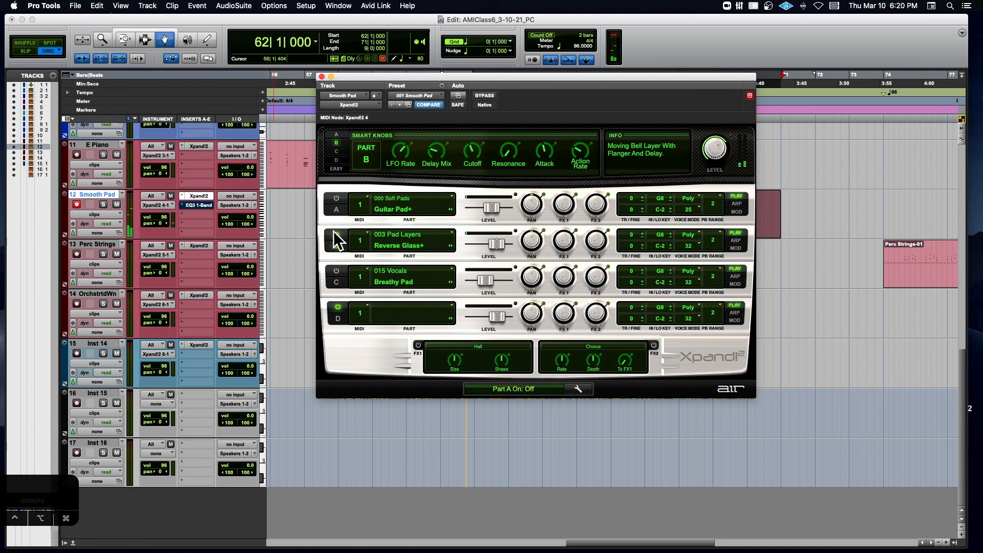
click(338, 271)
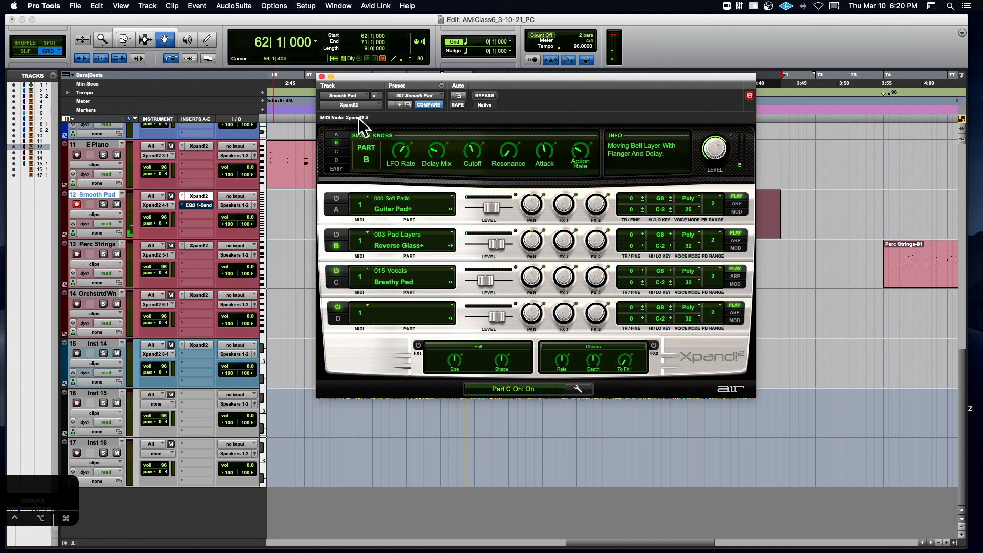
click(338, 151)
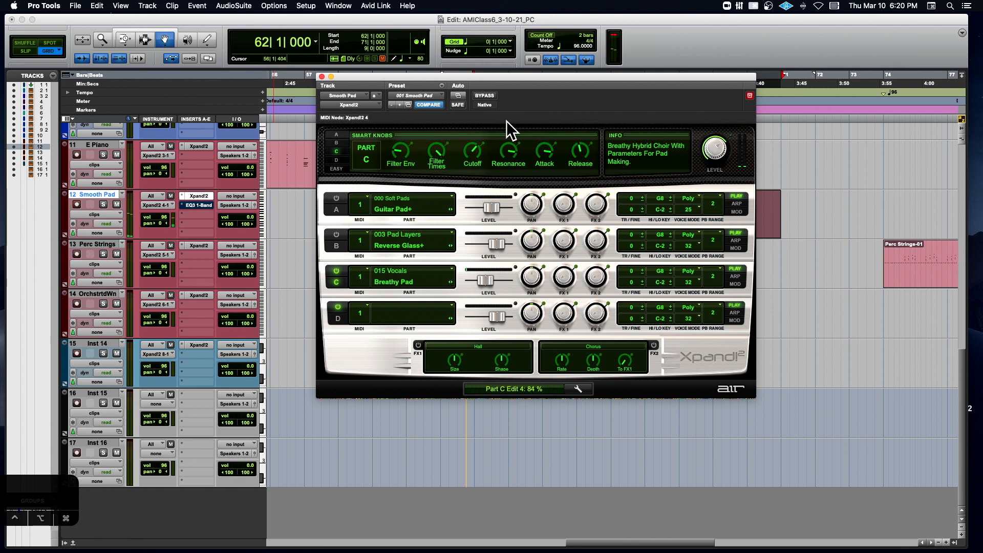
- Try different Resonance amounts on part C's Breathy Pad and lower its Cutoff slightly
drag(502, 151, 501, 144)
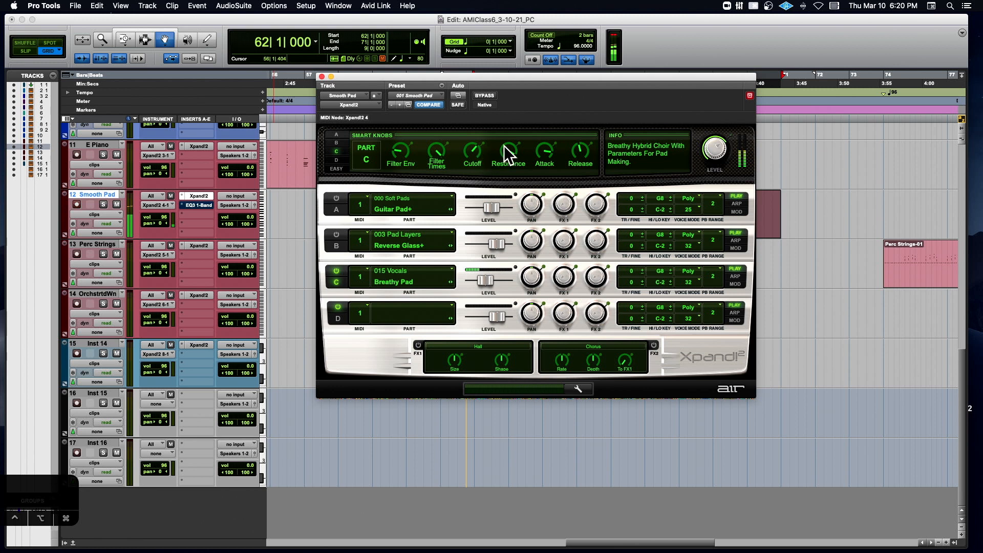
drag(504, 143, 490, 175)
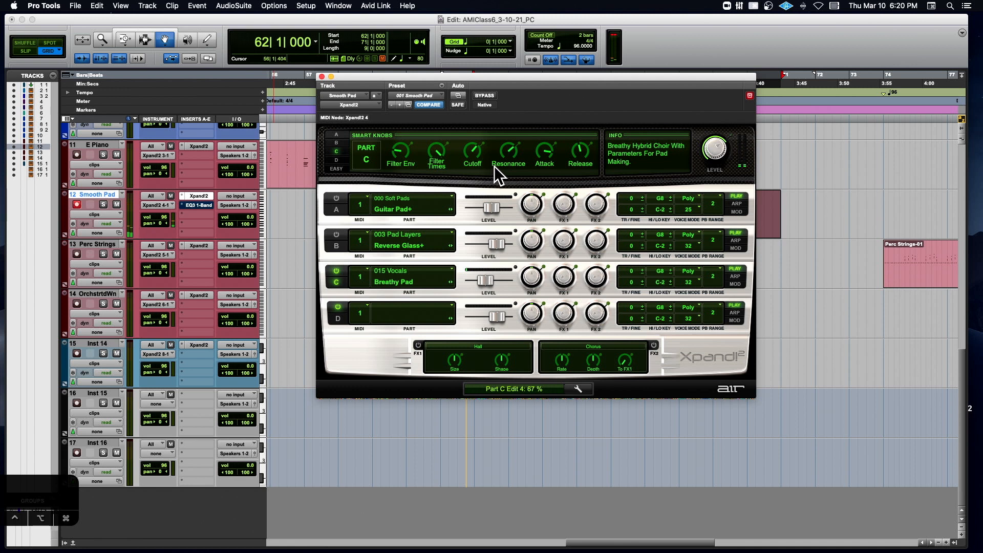
drag(495, 162, 497, 158)
mouse_move(462, 158)
mouse_down()
mouse_move(463, 150)
mouse_move(444, 162)
mouse_move(451, 151)
mouse_move(474, 158)
mouse_move(478, 148)
mouse_move(459, 158)
mouse_move(469, 153)
mouse_move(457, 143)
mouse_move(472, 135)
mouse_move(504, 137)
mouse_move(459, 165)
mouse_up()
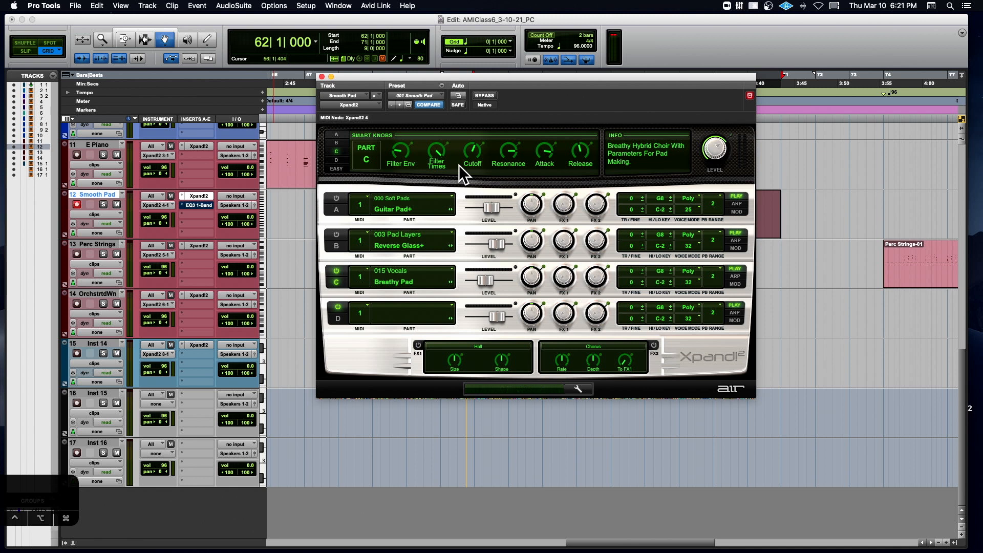
- Reload the 001 Smooth Pad preset to restore its saved settings
click(433, 96)
mouse_move(419, 352)
click(512, 353)
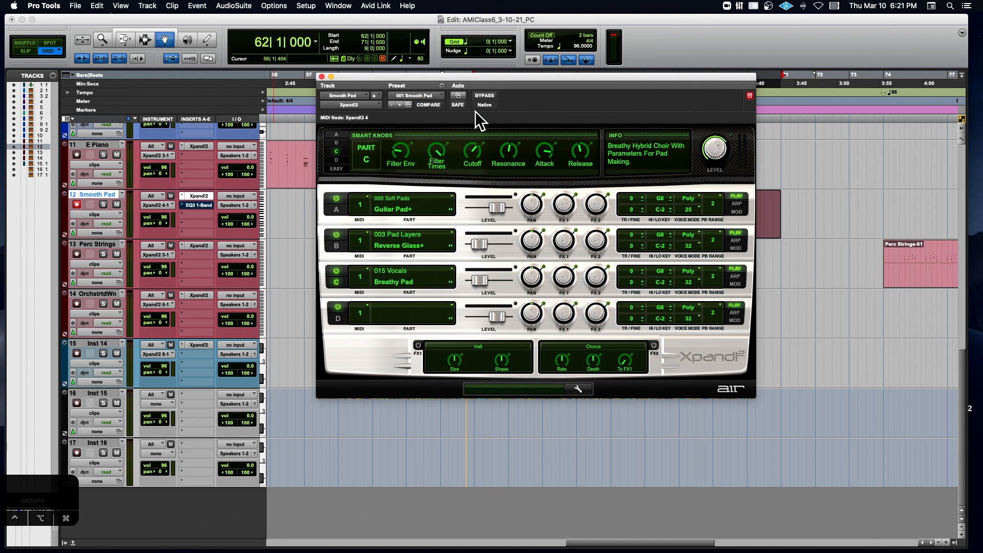
- Show the presets stored in preset category 30, which contains 001 Smooth Pad, and leave the preset list
mouse_move(4, 551)
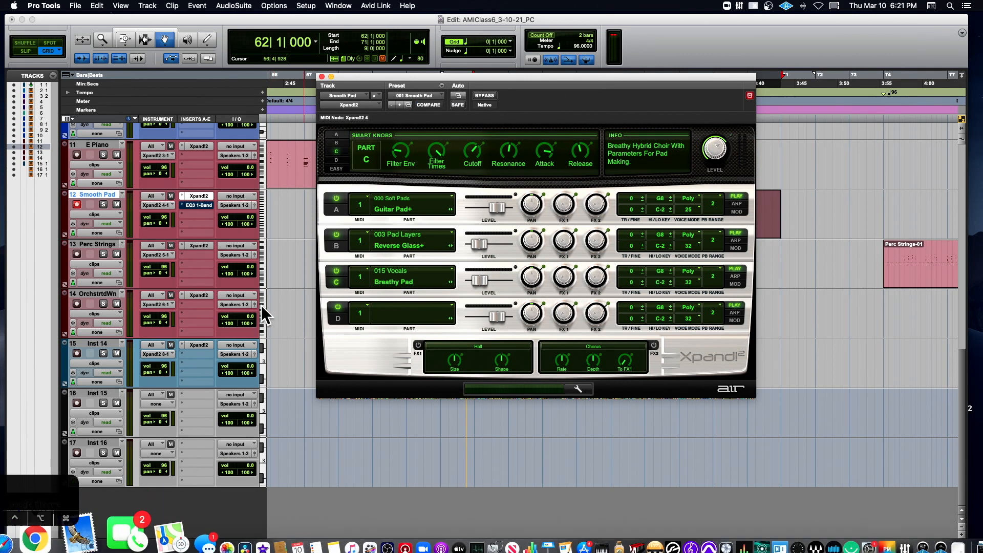
click(428, 92)
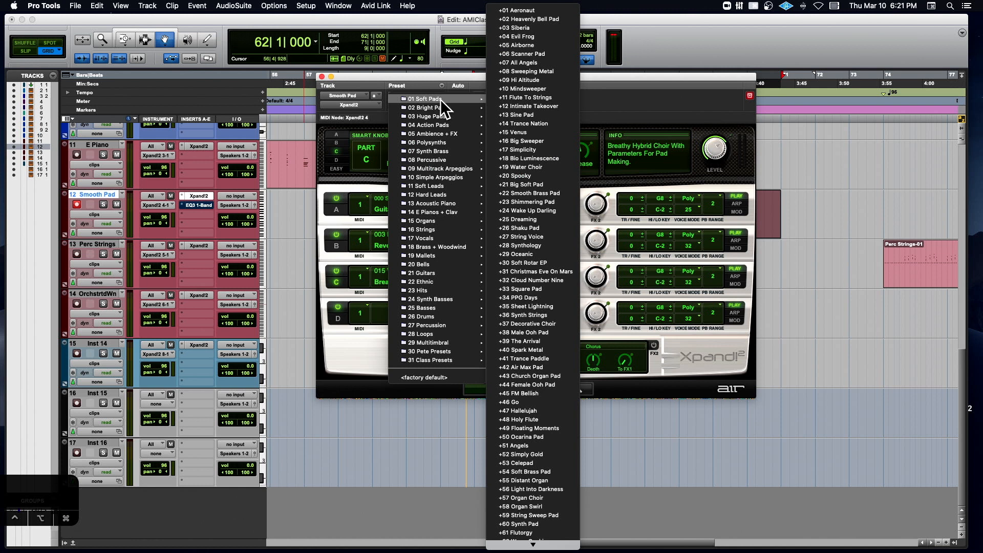
mouse_move(442, 354)
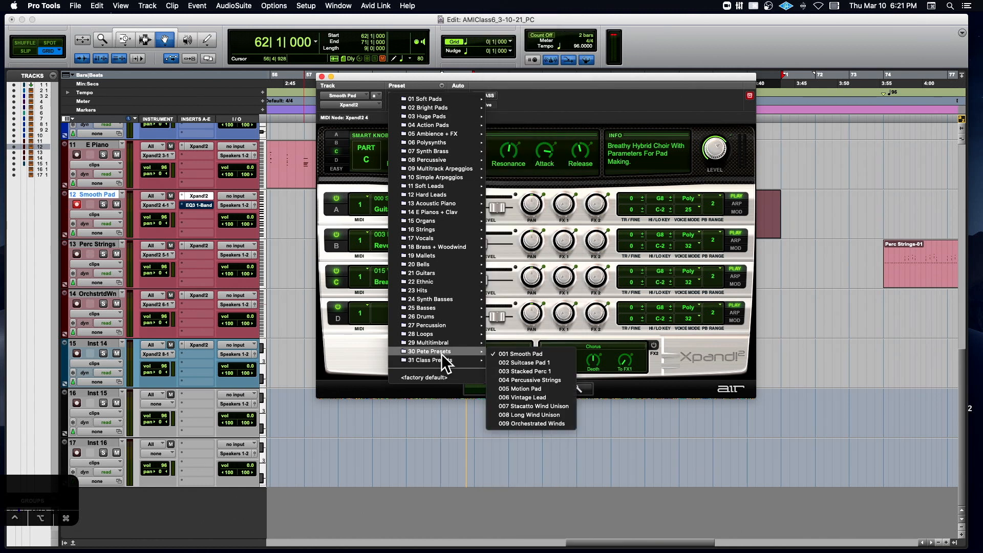
click(325, 514)
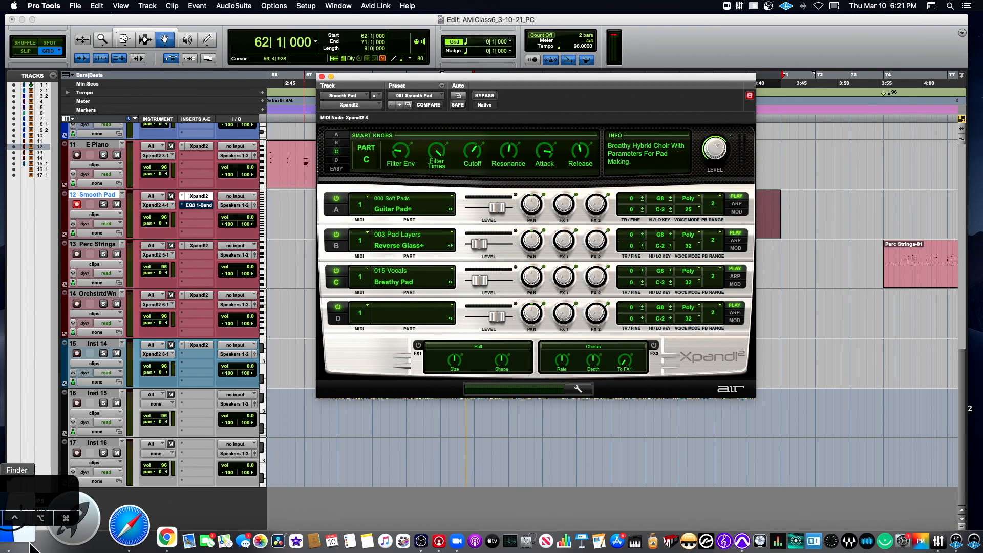
- Switch to Finder and open the Xpand!2 folder inside AIR Music Technology in Applications
click(21, 544)
click(344, 158)
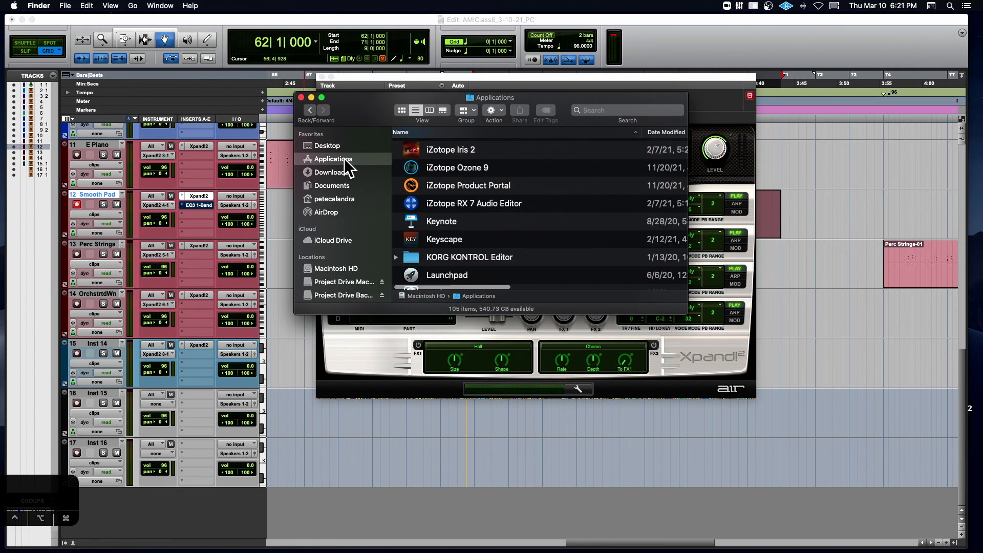
scroll(511, 154, up, 15)
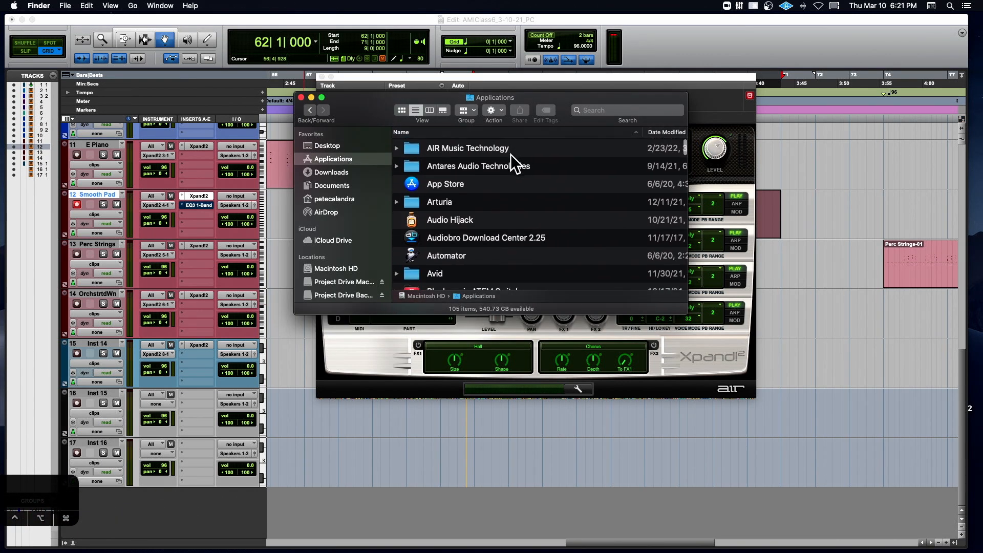
double_click(477, 150)
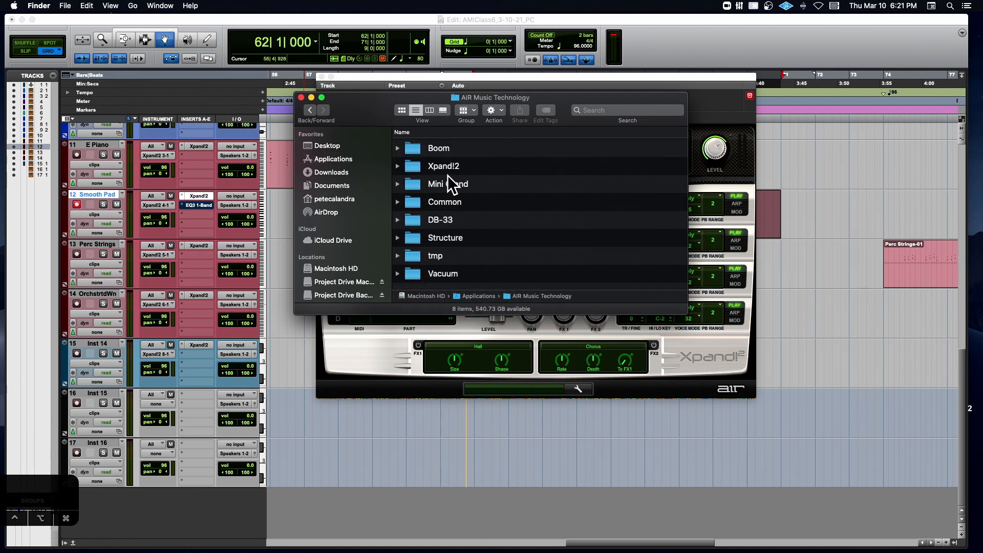
double_click(416, 167)
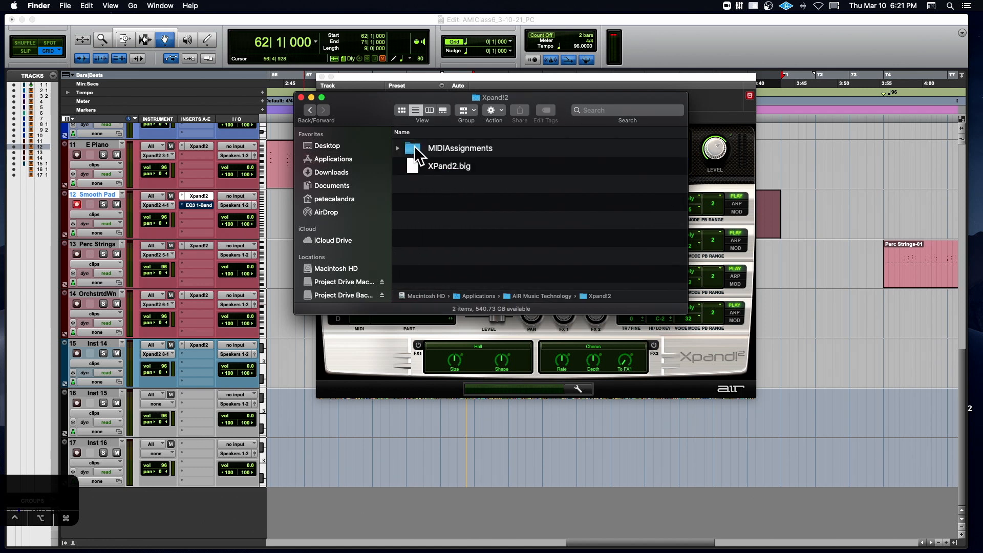
- Leave the Xpand!2 folder and look through the Documents folder for the location of the plug-in presets
click(307, 110)
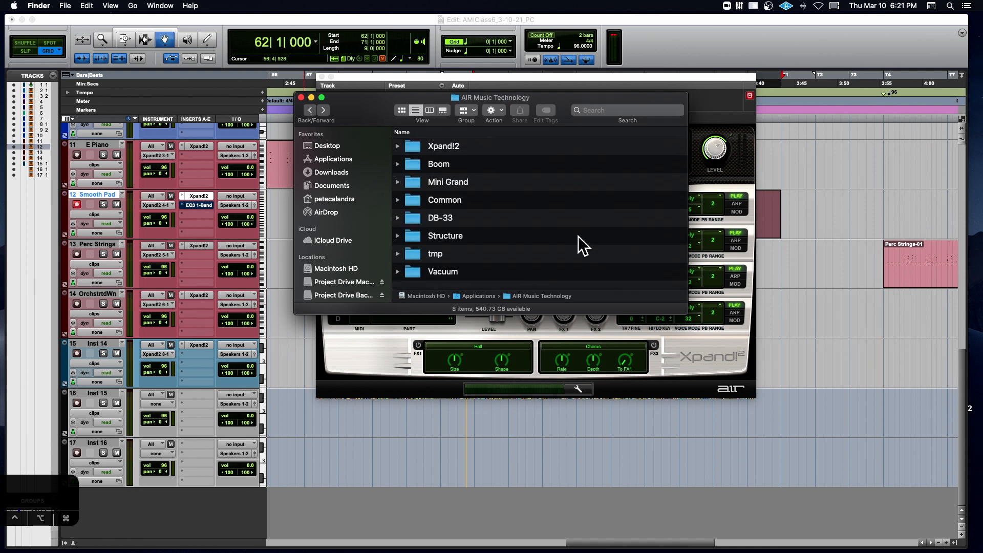
click(339, 189)
scroll(493, 182, up, 10)
scroll(494, 187, down, 10)
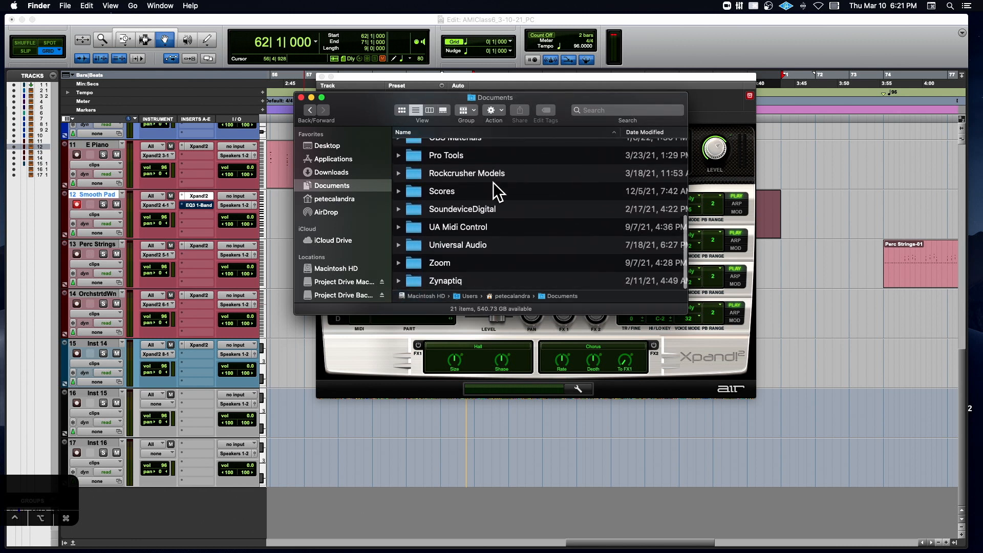
click(620, 110)
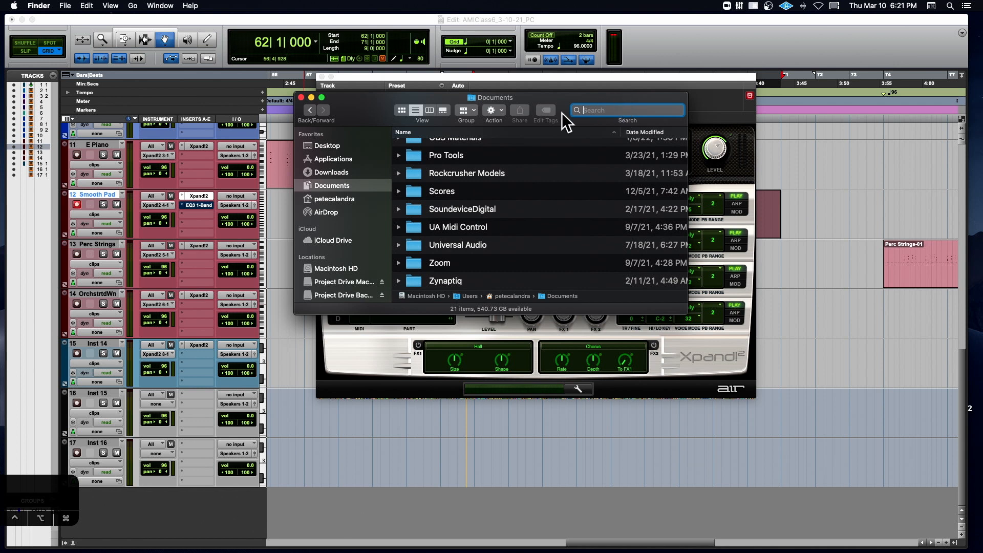
- Return to the AIR Music Technology folder and check the contents of its Xpand!2 folder again
click(311, 110)
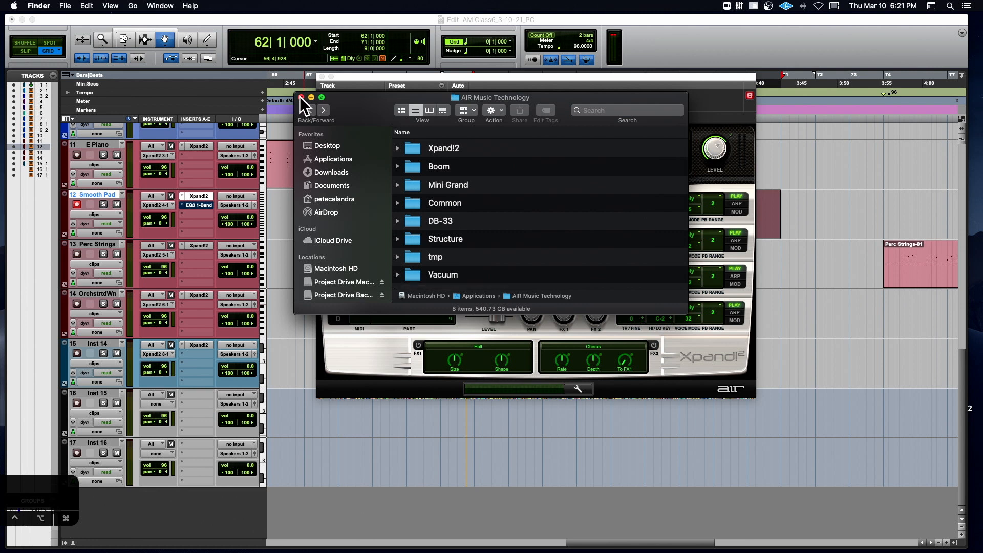
double_click(411, 151)
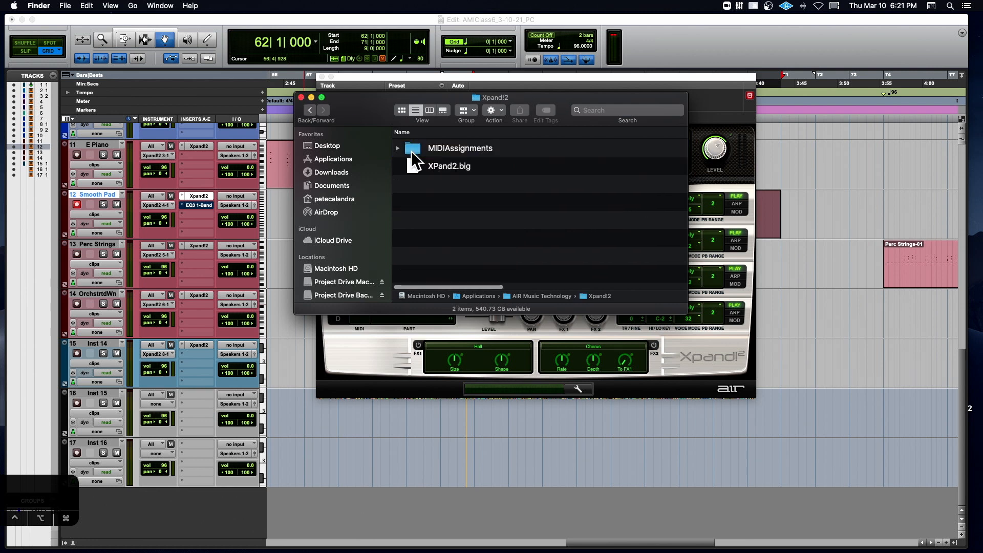
click(310, 110)
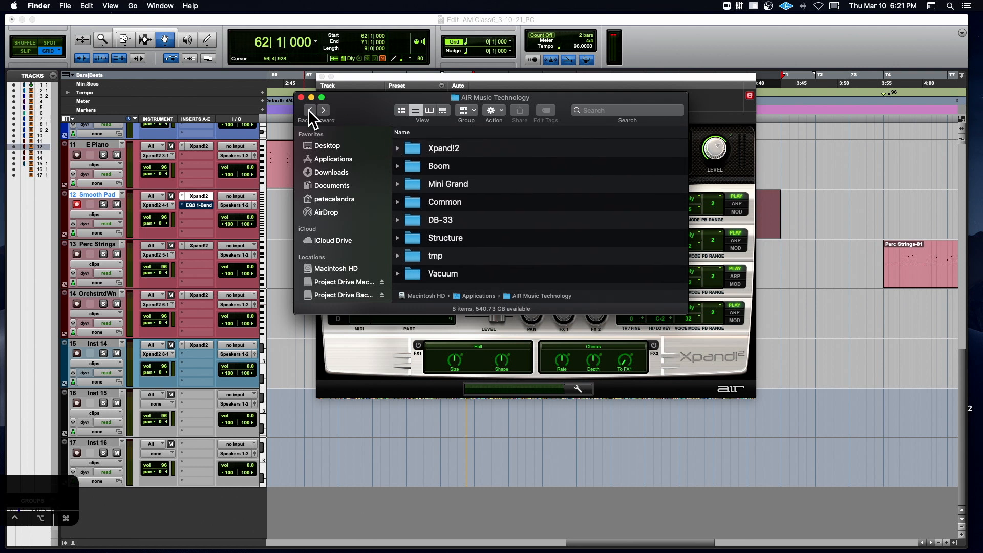
- Open the Avid folder in Applications and expand its AvidAudioServer folder
click(309, 110)
scroll(549, 170, down, 3)
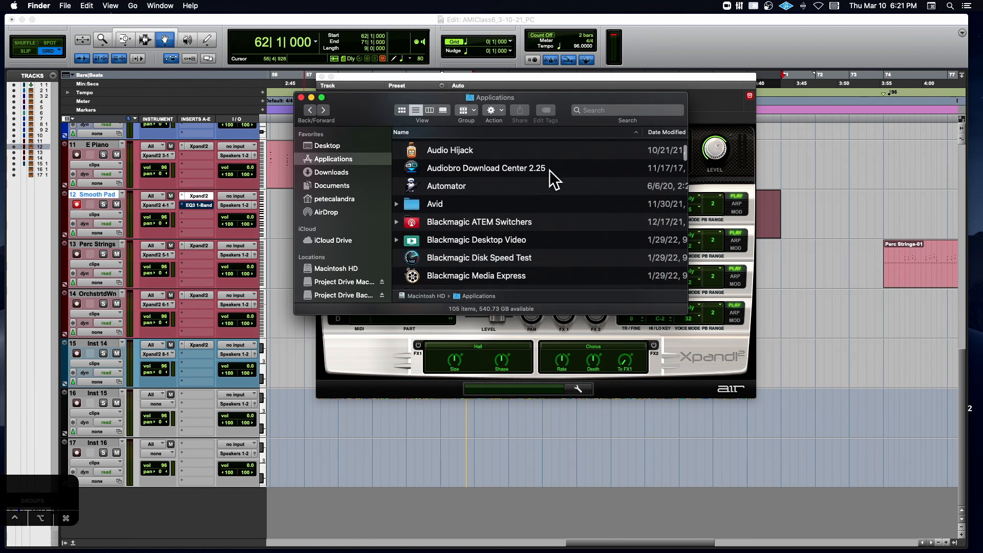
double_click(414, 205)
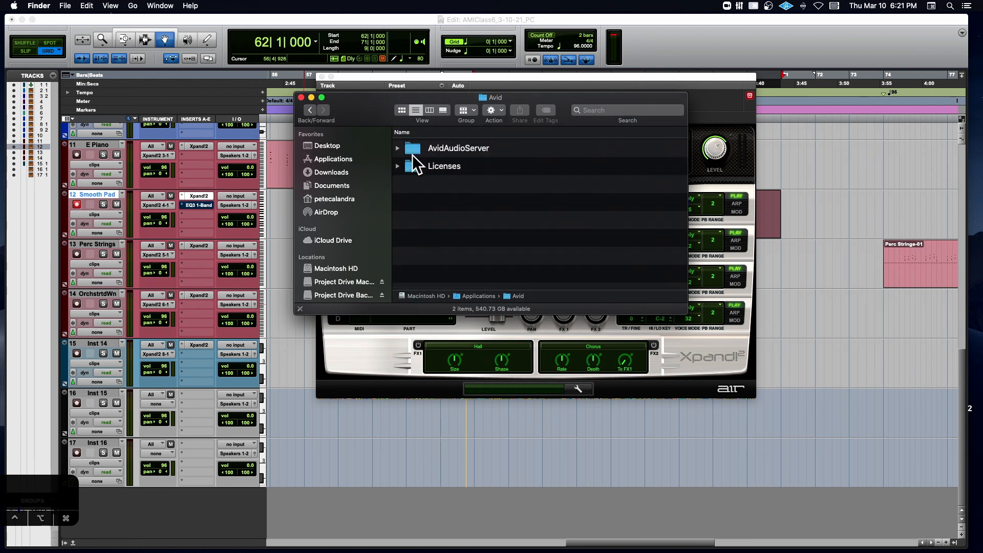
click(398, 148)
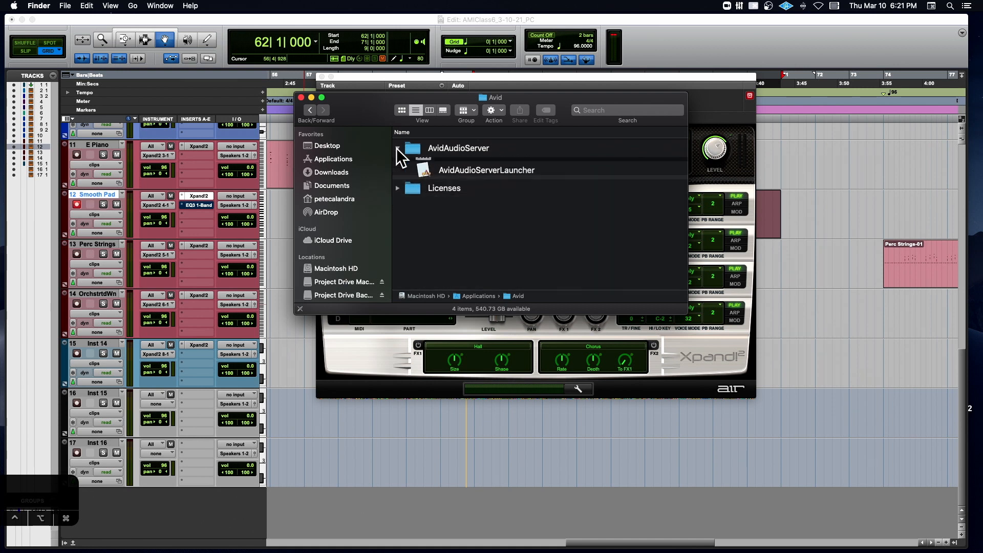
- Go back to Applications, look through its list for a presets location, and close the Finder window
click(313, 109)
scroll(505, 174, down, 5)
scroll(506, 174, down, 10)
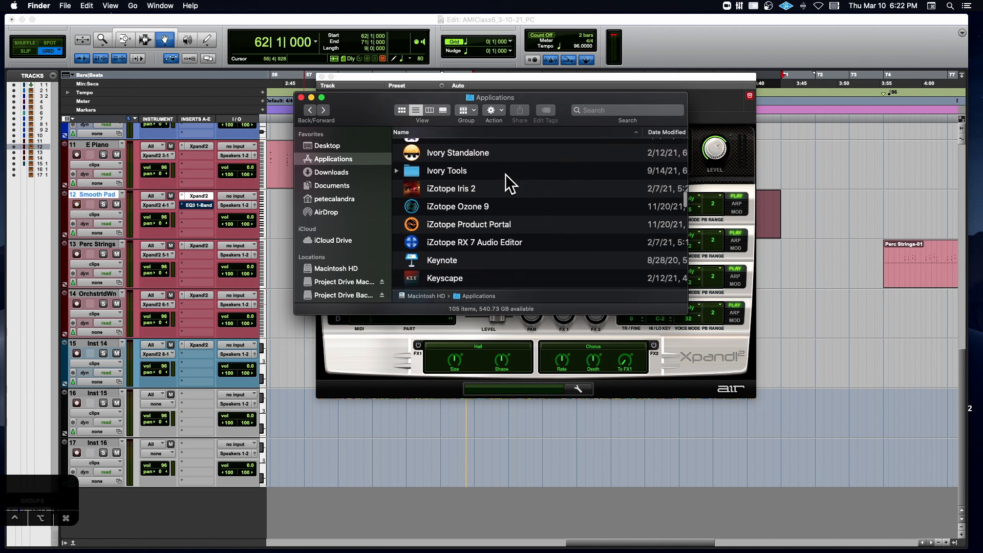
scroll(506, 183, down, 10)
scroll(505, 174, down, 15)
scroll(505, 174, up, 8)
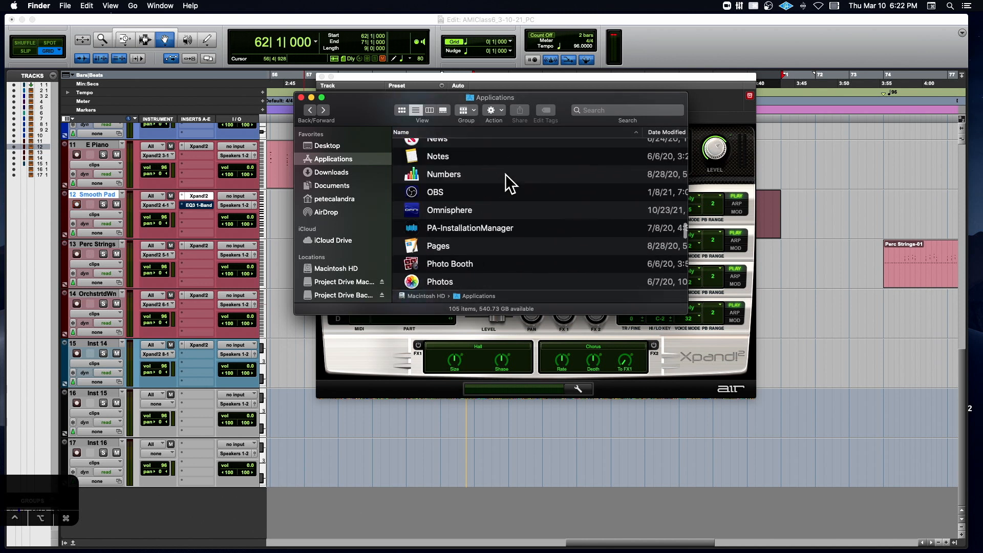
scroll(505, 177, up, 12)
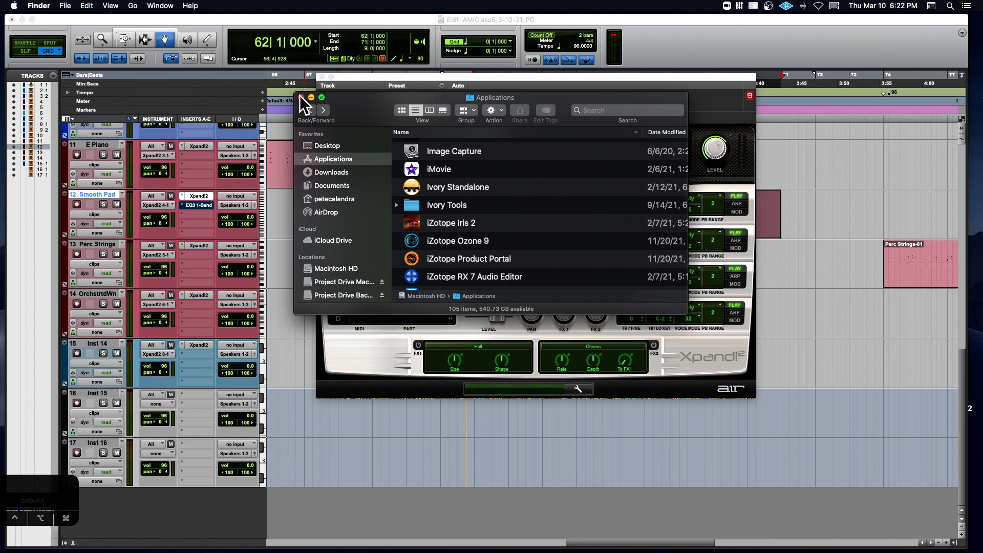
click(301, 97)
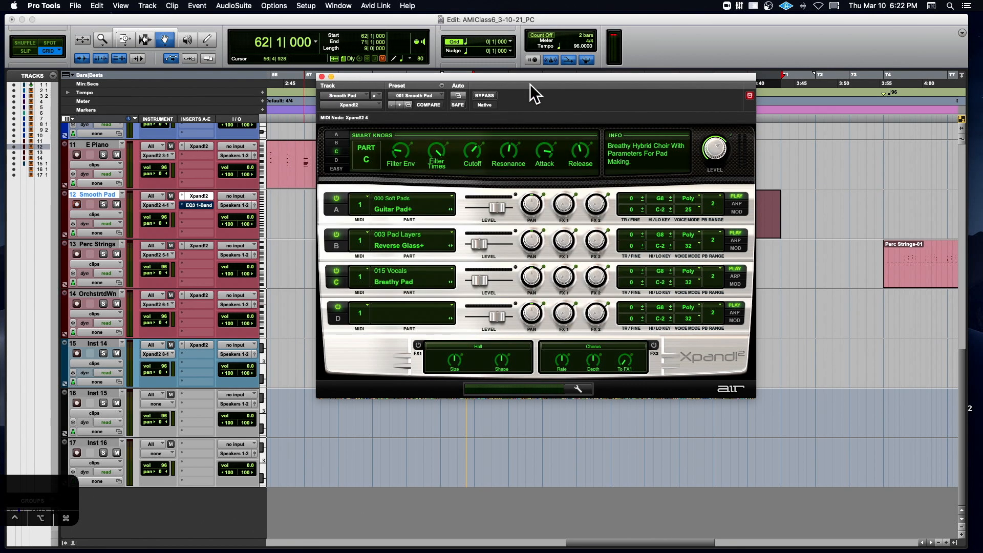
- Reposition the Xpand!2 window slightly and show the Settings Preferences options for the preset
drag(531, 77, 508, 72)
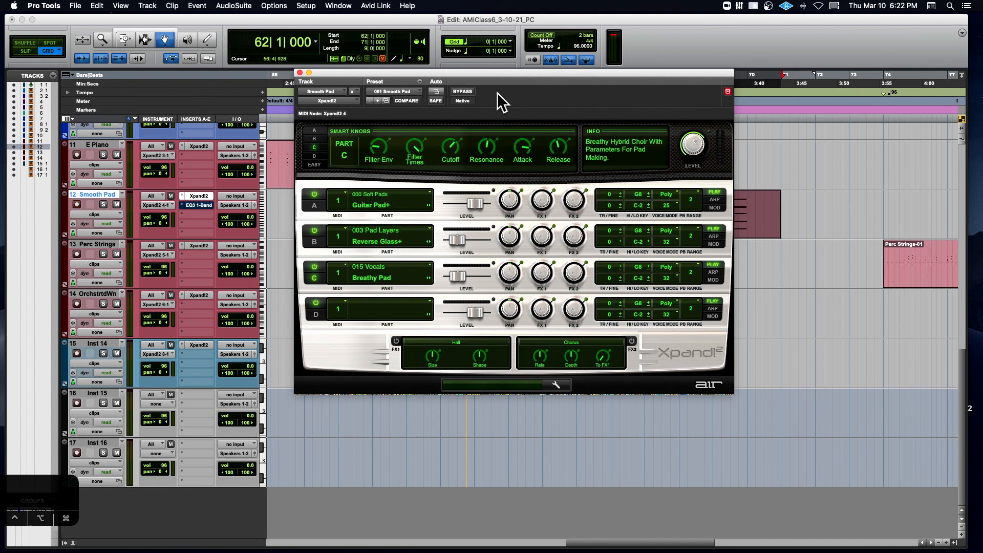
click(419, 82)
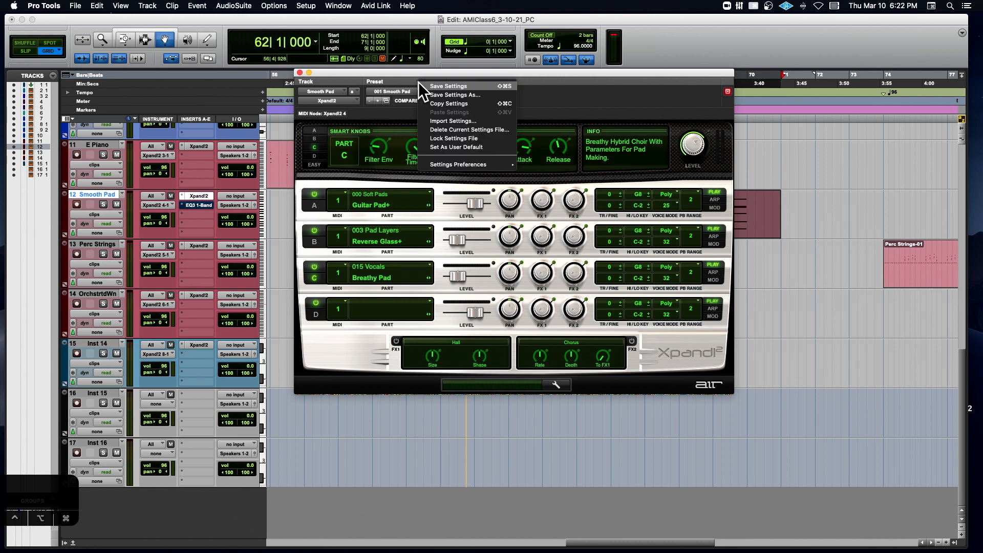
mouse_move(469, 164)
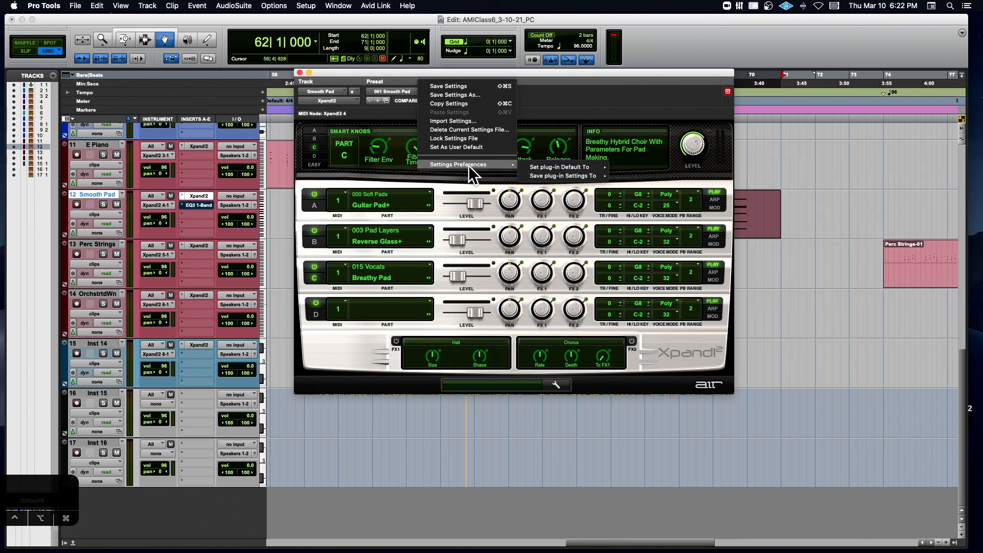
mouse_move(559, 166)
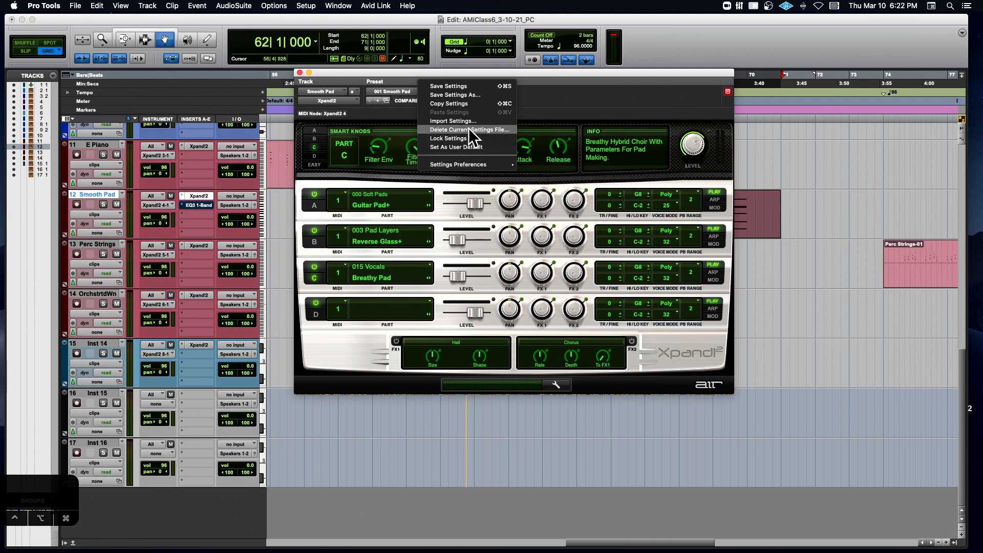
- Open Save Settings As, inspect the folder path of the Xpand!2 save location, and cancel without saving
click(469, 94)
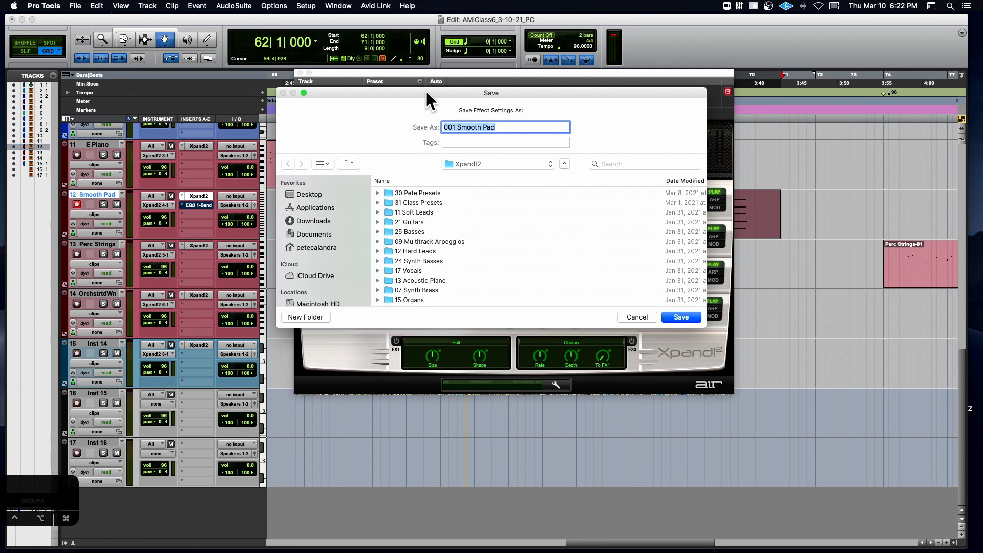
click(487, 164)
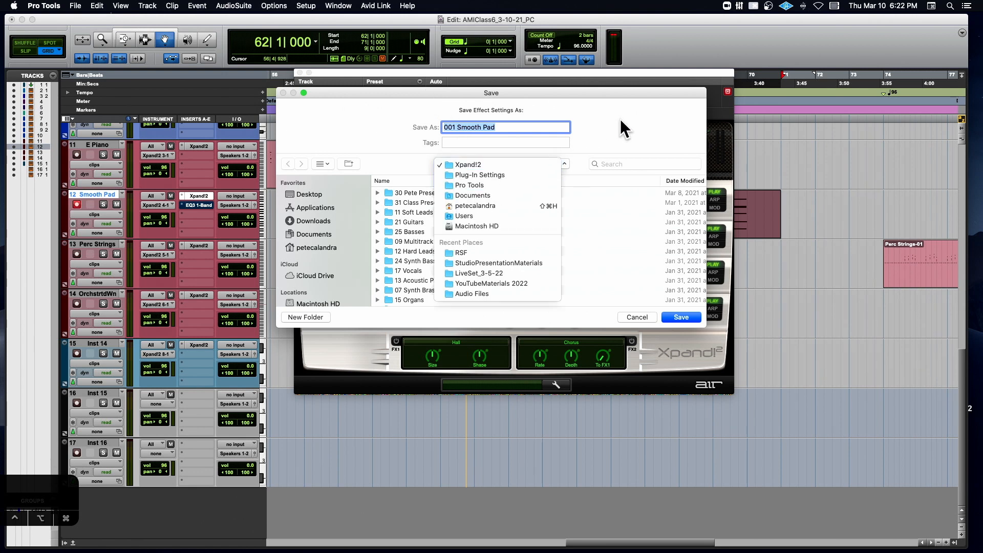
click(541, 117)
click(644, 319)
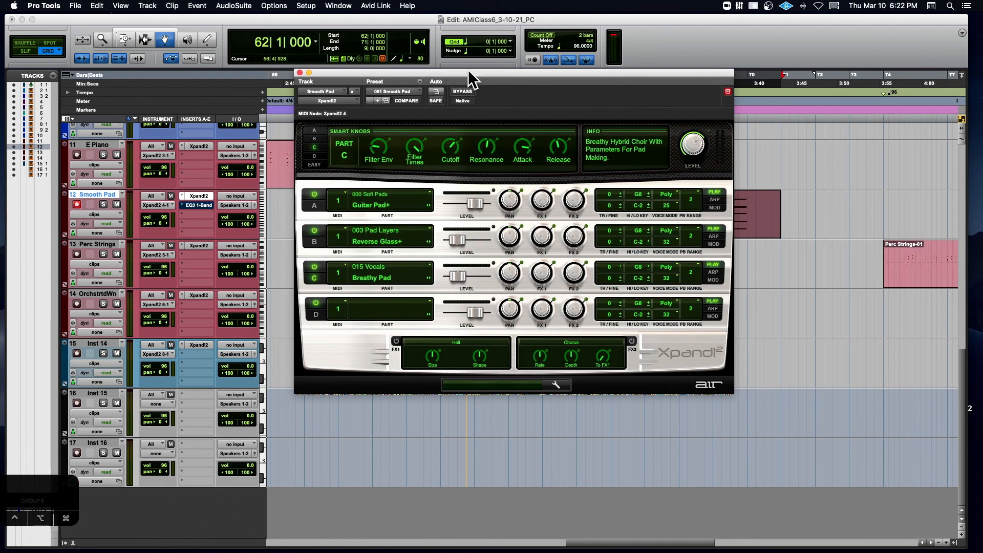
- Open Save Settings As for the Smooth Pad preset and trace its location up from Xpand!2 through Plug-In Settings and Pro Tools to Documents
drag(467, 81, 460, 112)
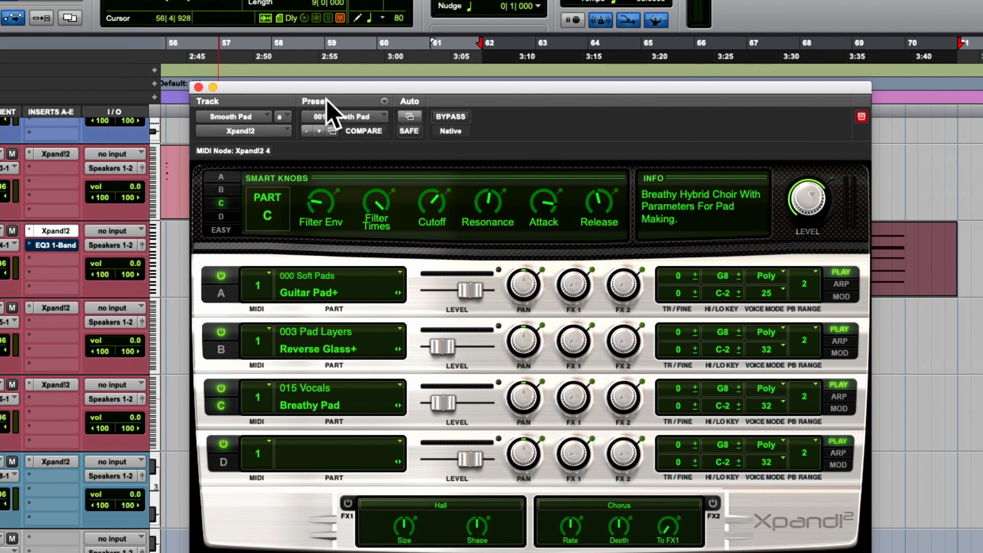
click(386, 101)
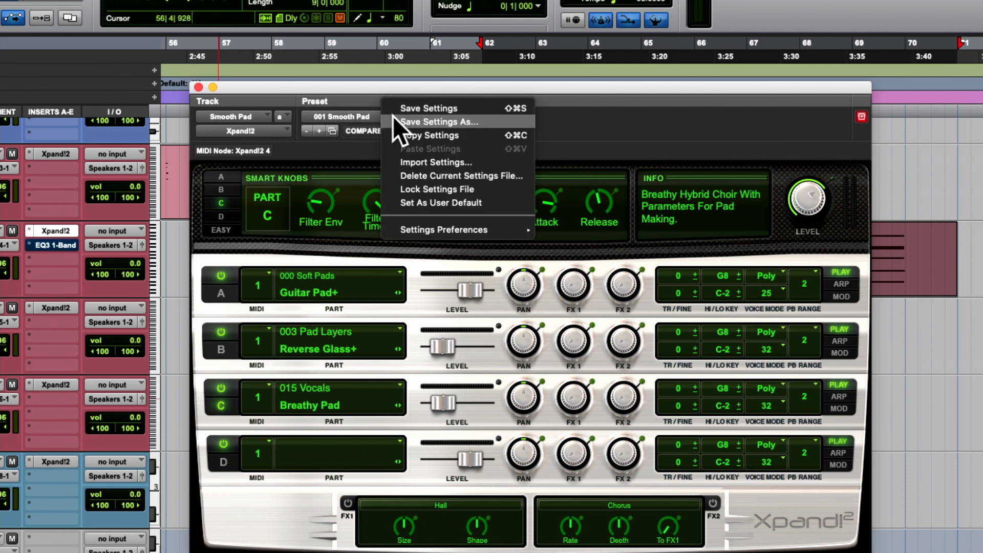
click(405, 121)
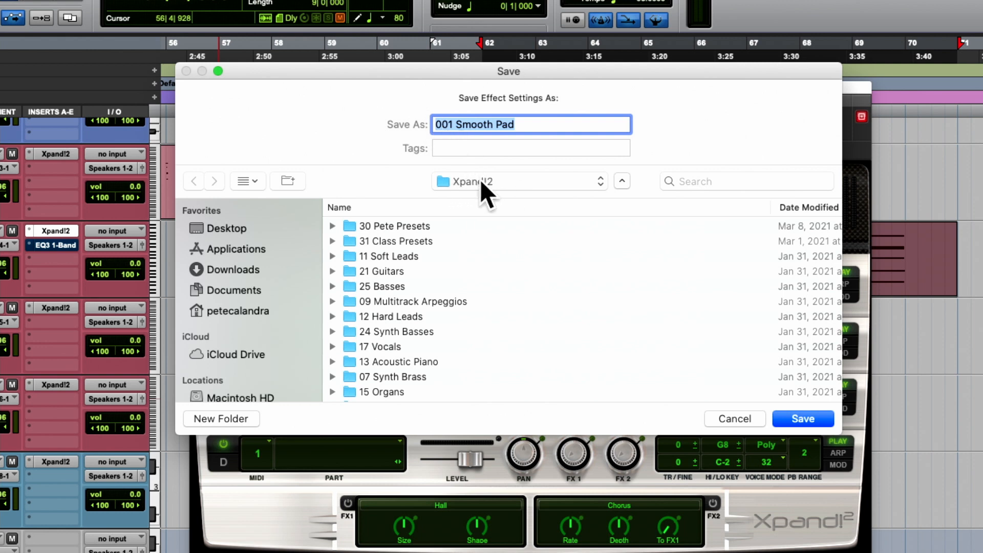
click(481, 179)
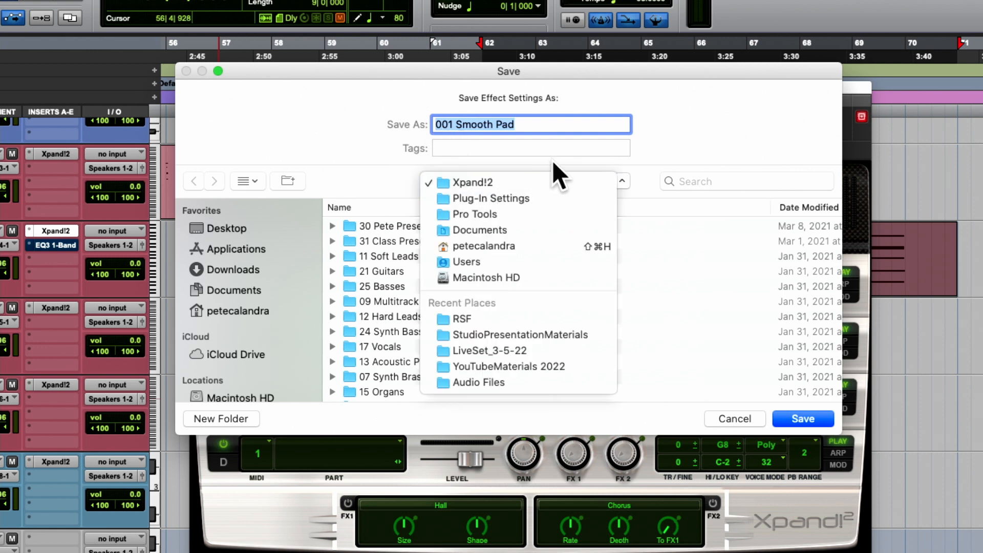
click(550, 195)
click(515, 184)
click(515, 195)
click(503, 188)
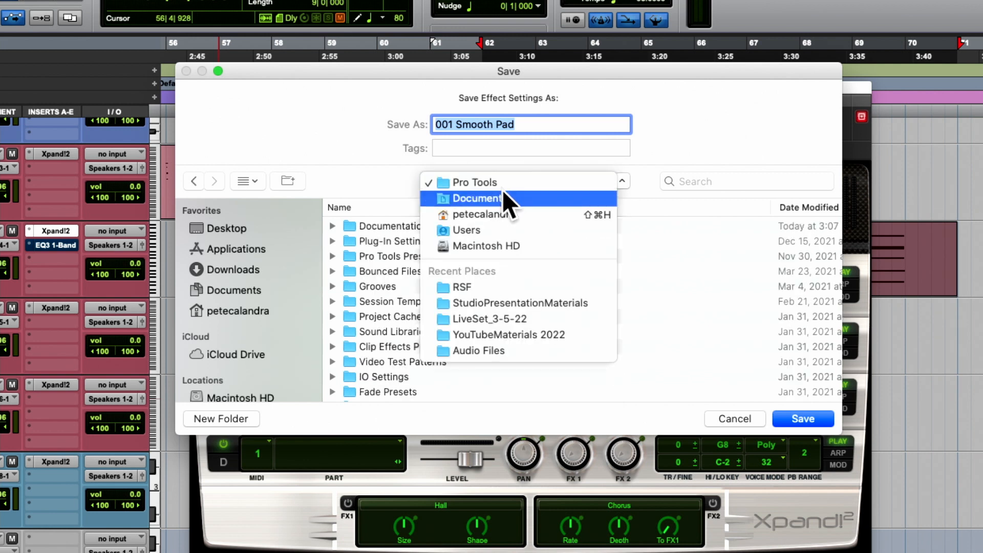
click(502, 194)
click(499, 185)
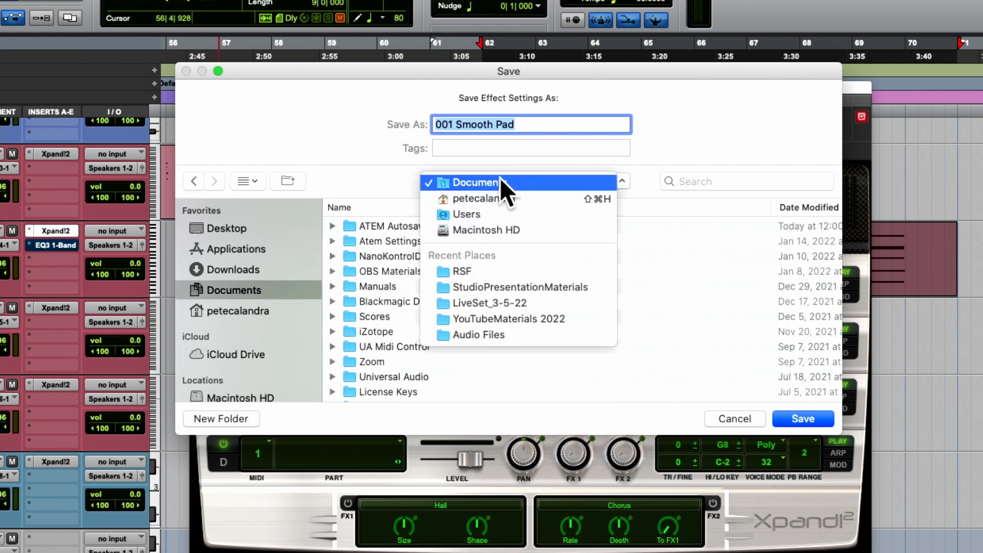
click(390, 183)
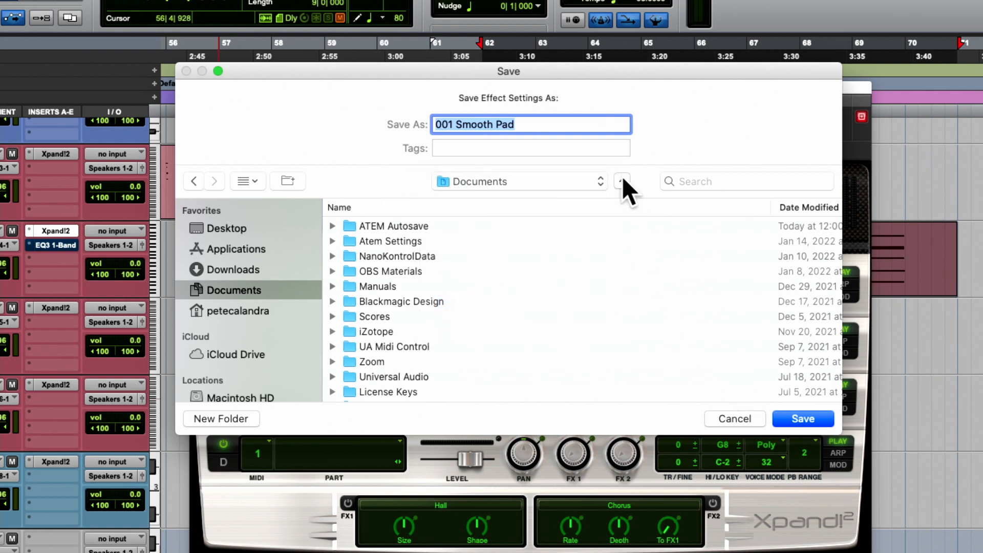
click(563, 183)
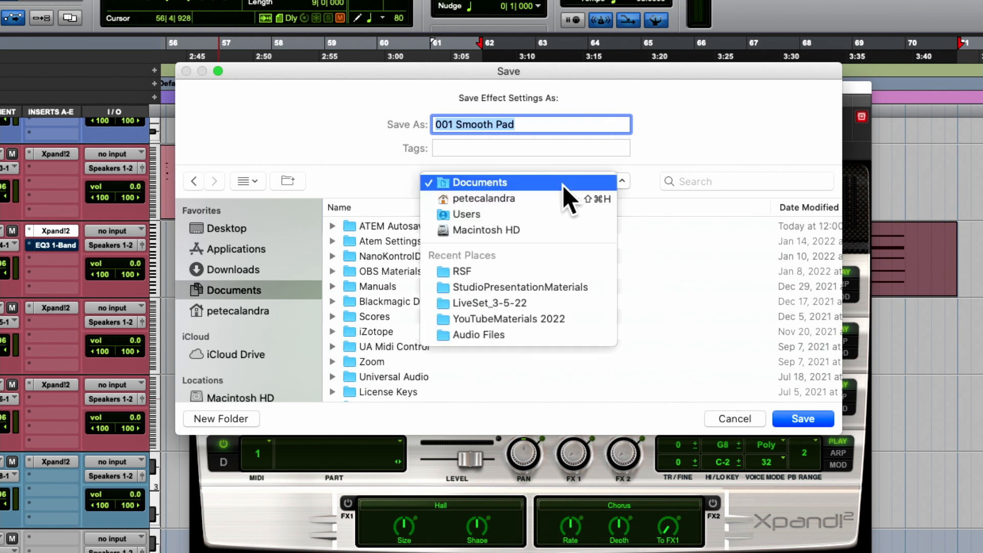
click(365, 263)
- Browse from Documents through Pro Tools and Plug-In Settings into the Xpand2 folder
scroll(413, 287, down, 5)
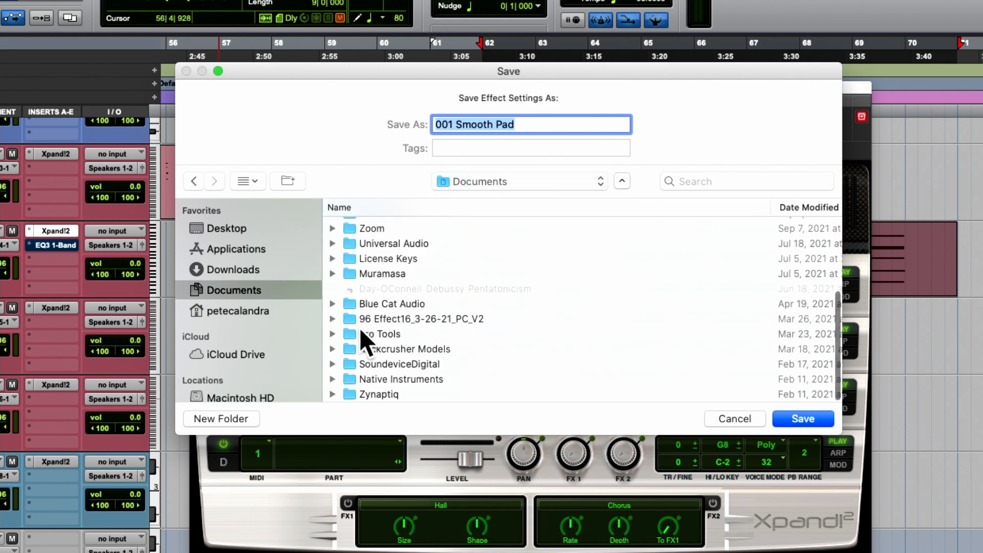
double_click(354, 333)
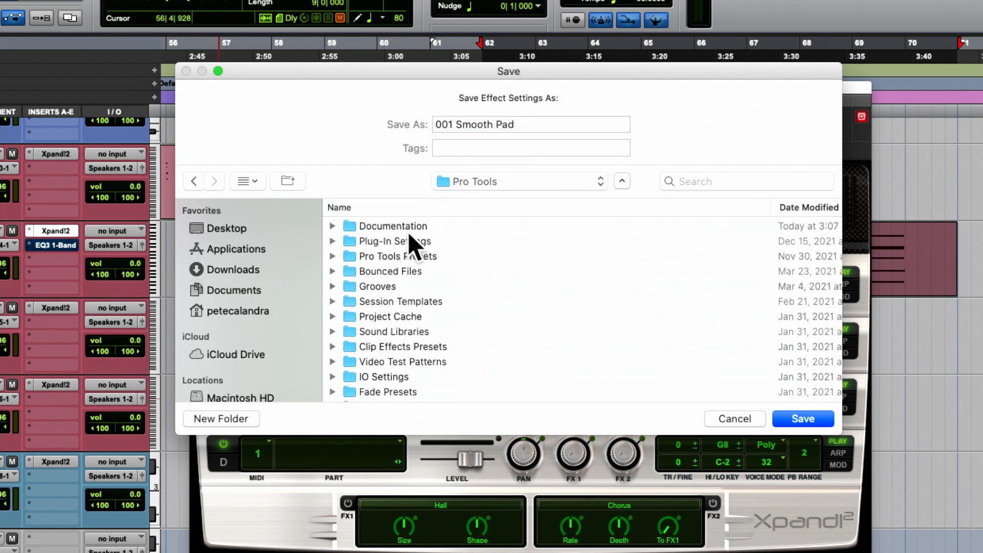
double_click(414, 239)
scroll(450, 264, down, 3)
scroll(458, 273, down, 15)
scroll(458, 277, down, 10)
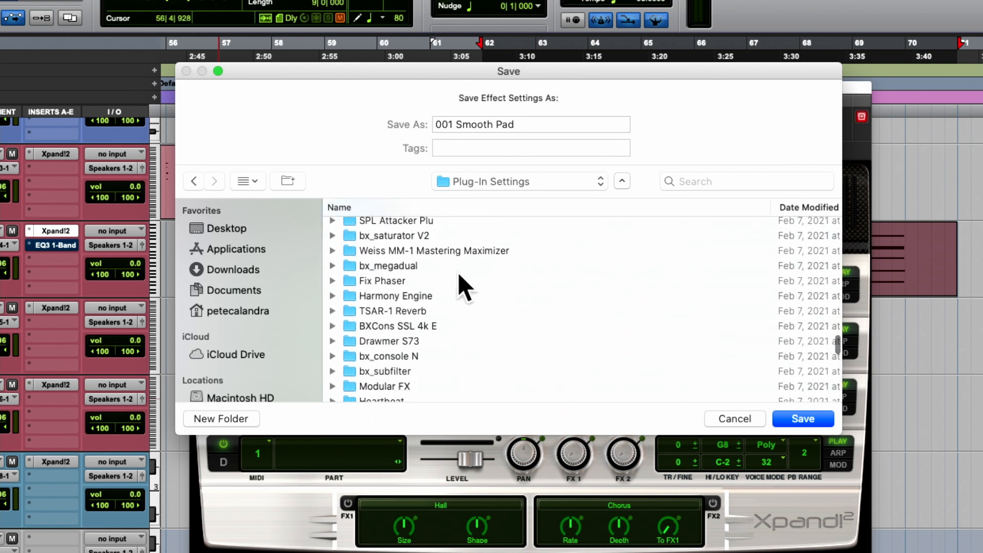
scroll(458, 272, down, 12)
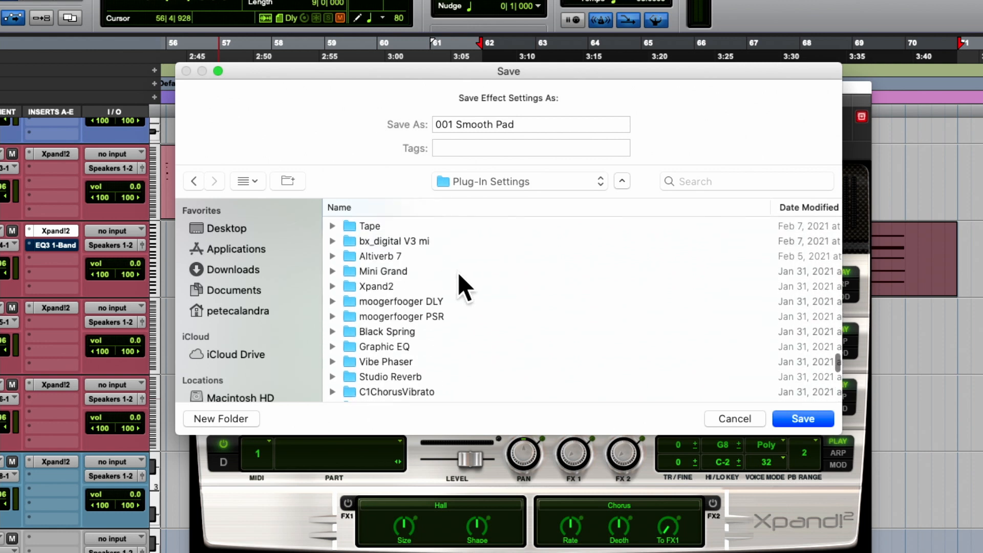
double_click(394, 285)
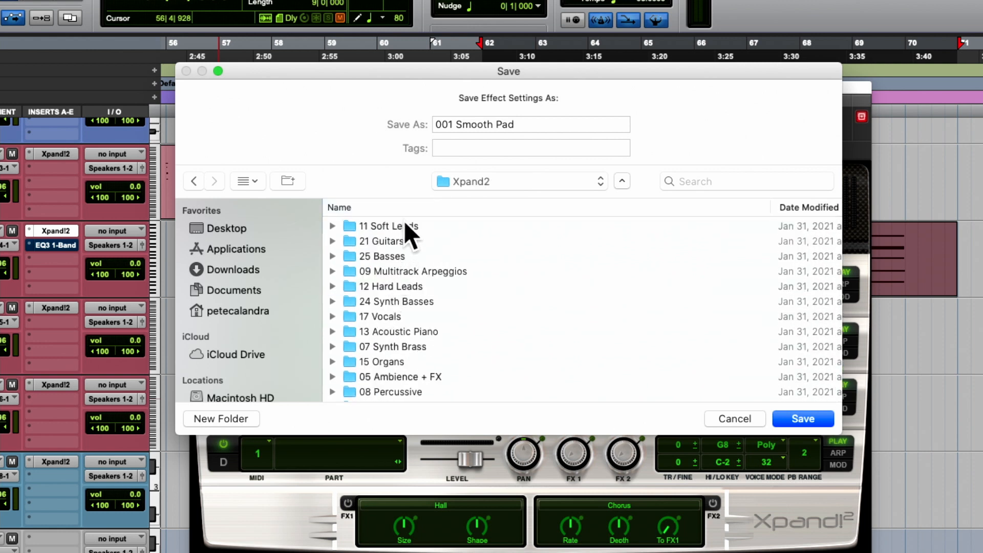
- Sort the Xpand2 folder by name and look through its preset category folders
click(475, 206)
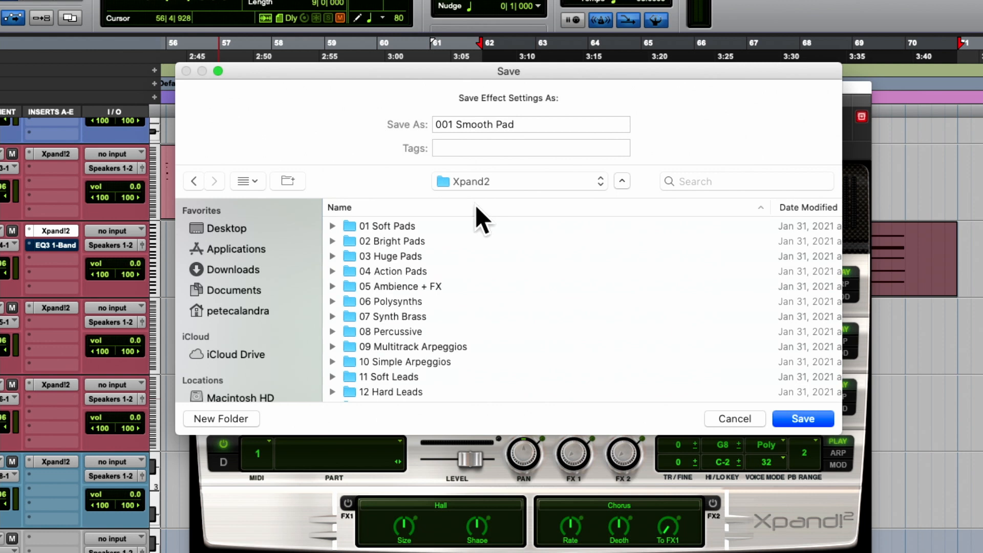
scroll(538, 265, down, 5)
scroll(536, 262, down, 3)
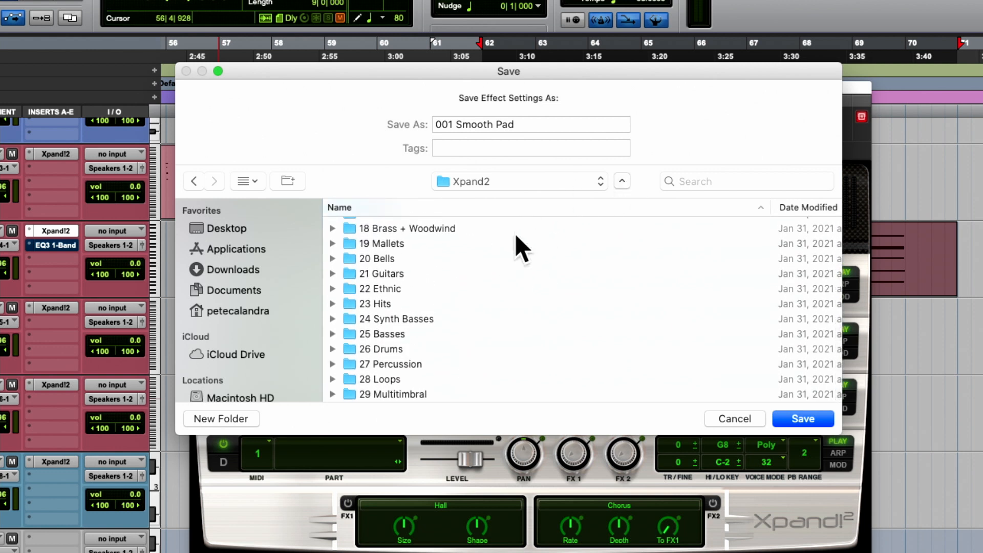
scroll(415, 333, up, 10)
scroll(423, 302, up, 1)
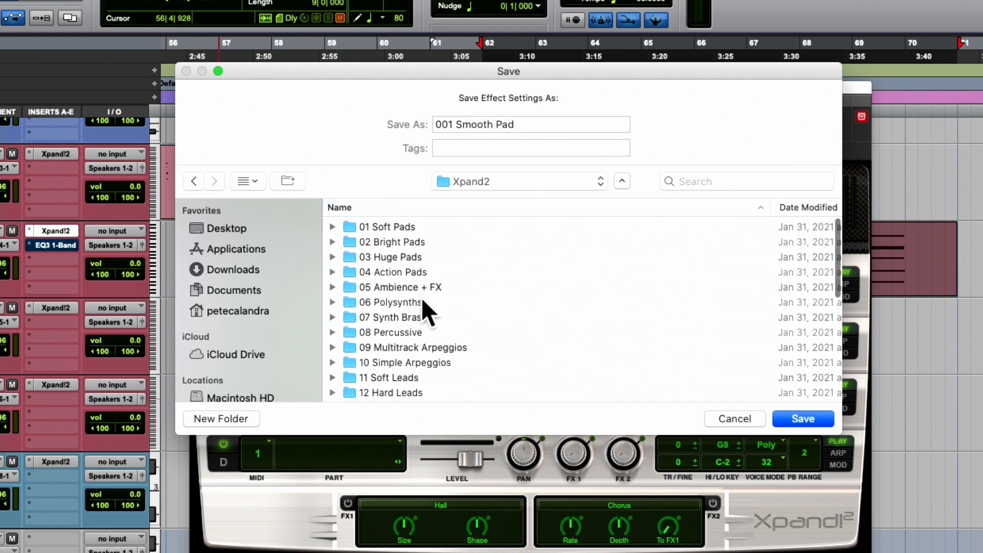
scroll(423, 302, down, 10)
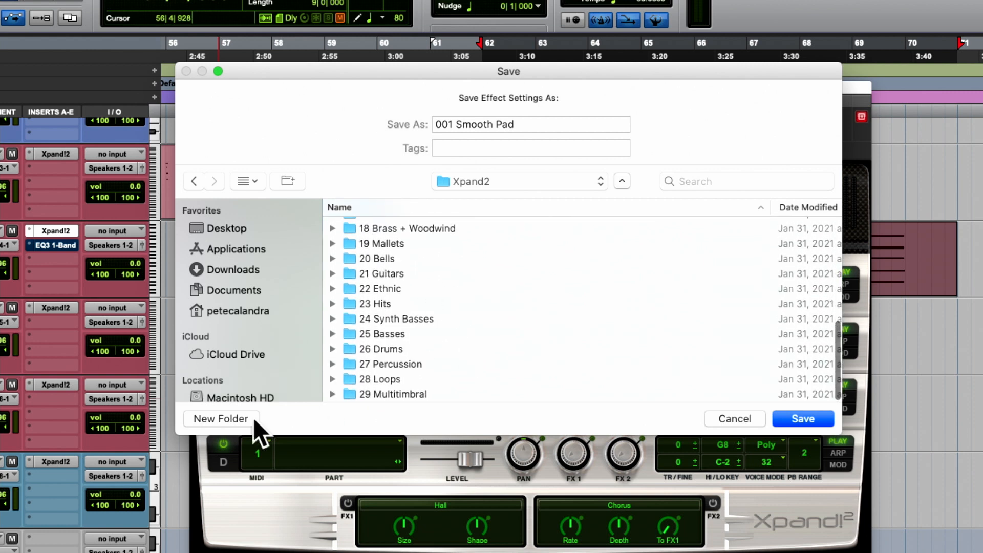
- Create a new presets folder inside Xpand2, named with the student's first name in possessive form followed by Presets
click(225, 419)
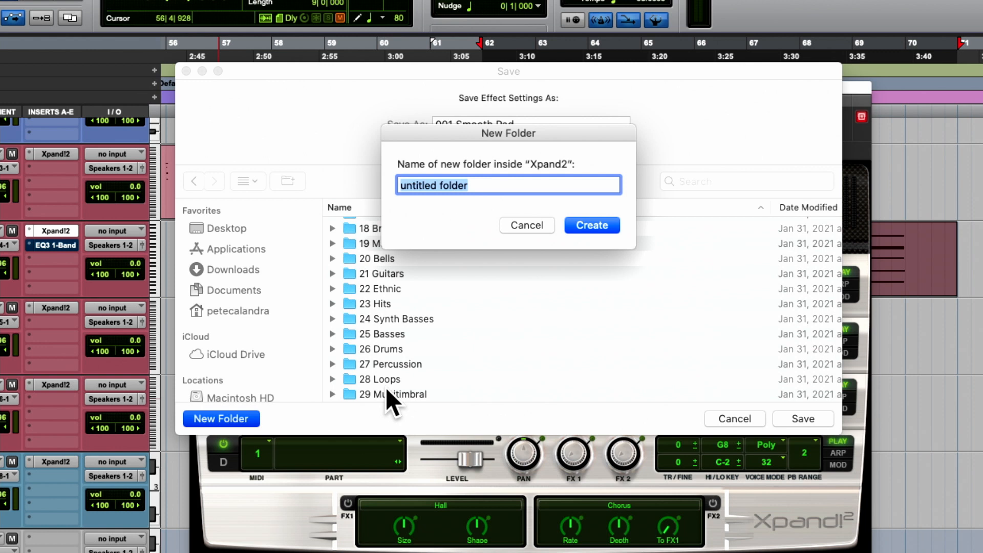
text(Adrian's)
key(BackSpace)
text('s Powe)
key(BackSpace)
key(BackSpace)
key(BackSpace)
text(o)
key(BackSpace)
text(resets)
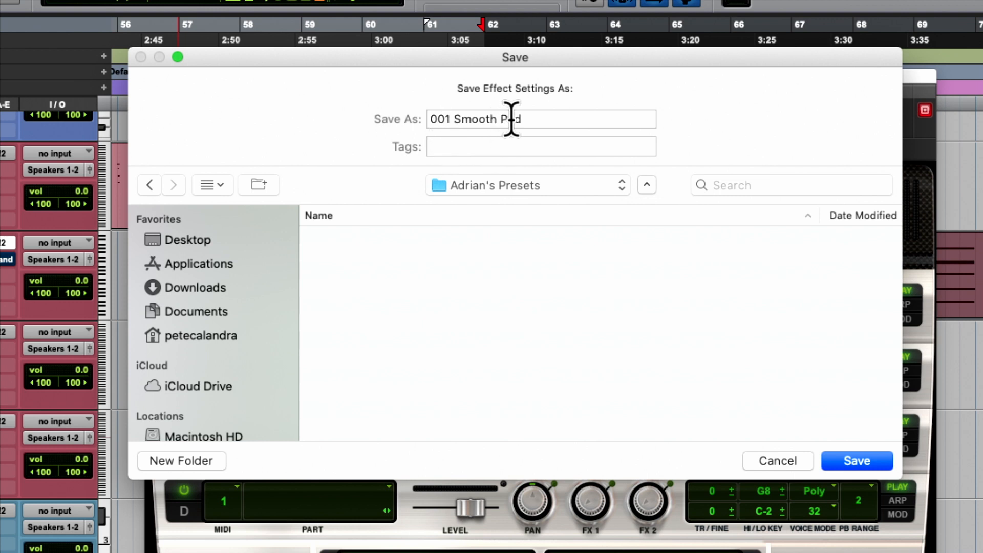
- Try to save the settings as 001 Smooth Pad AC in the new folder, and cancel the save dialog
click(543, 120)
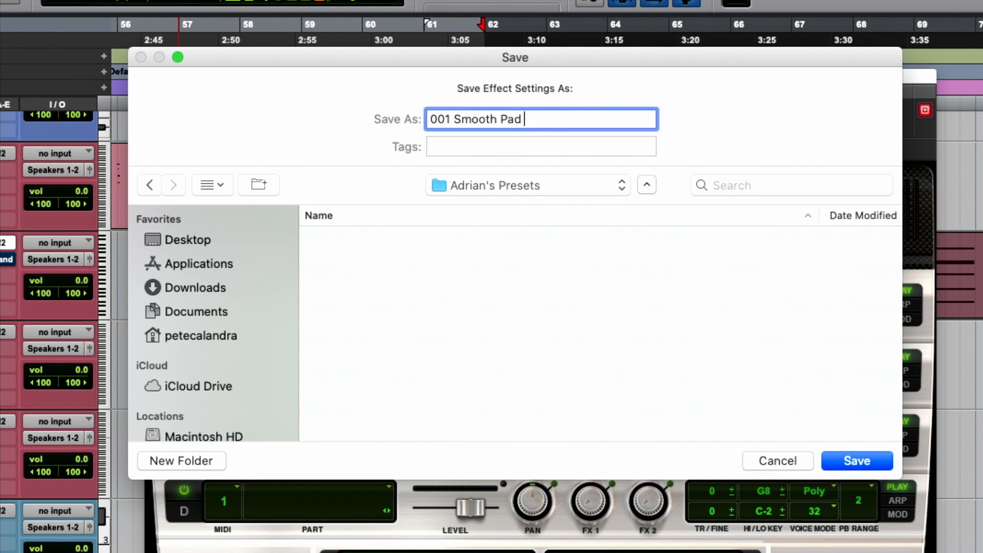
click(857, 464)
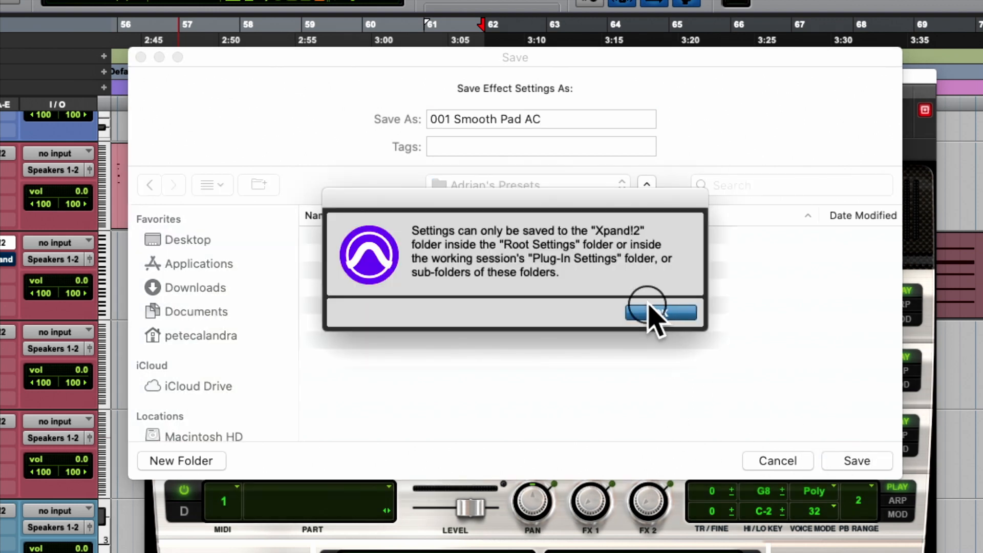
click(653, 312)
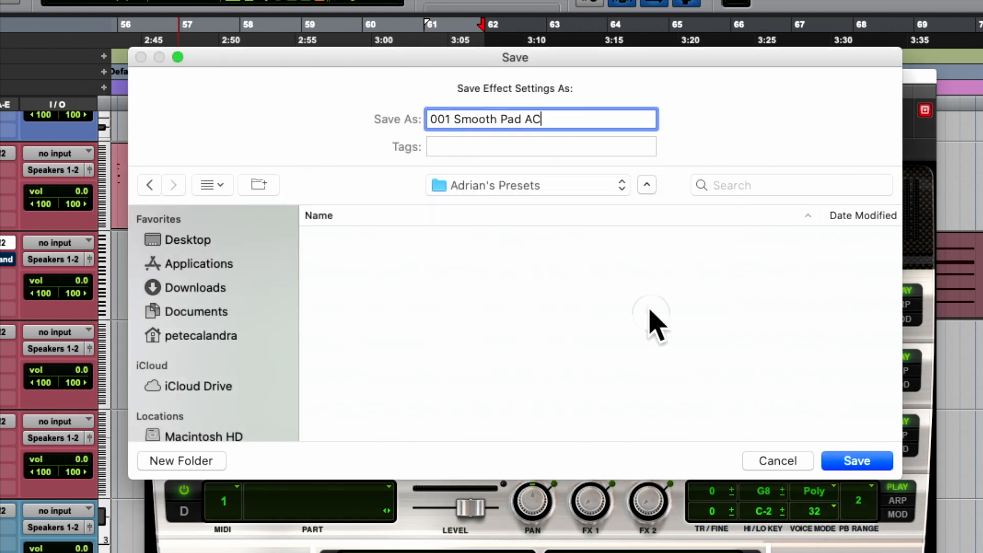
click(647, 185)
click(646, 177)
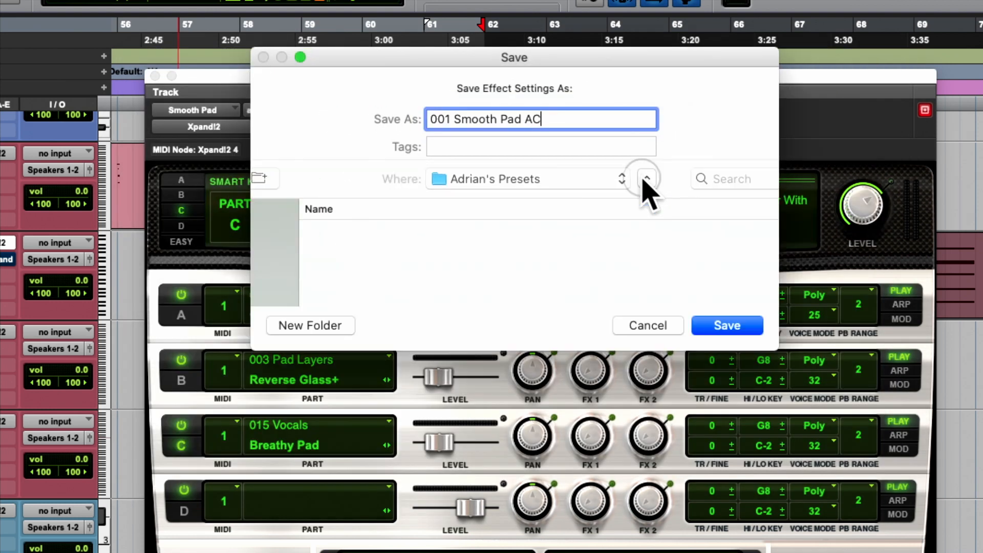
click(765, 457)
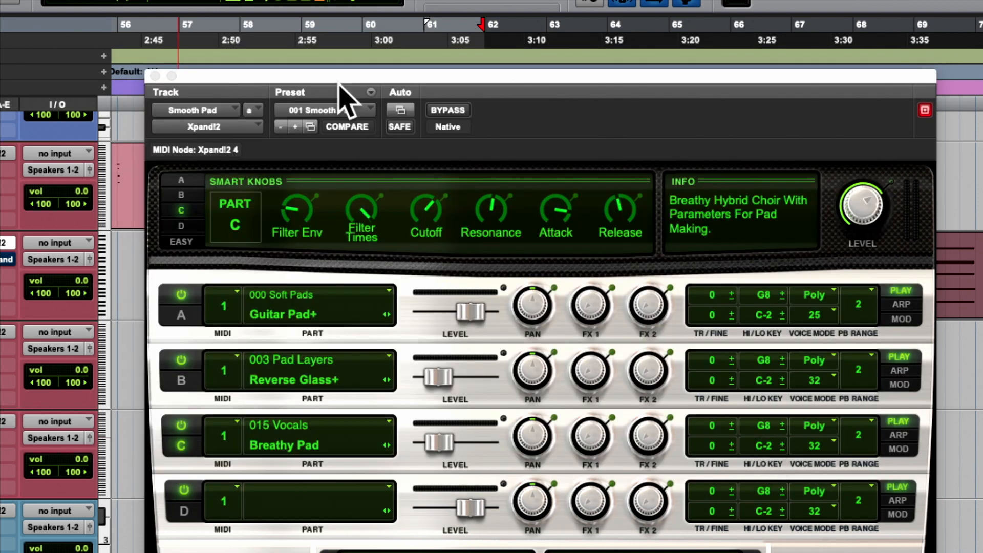
- Create a presets folder with the student's first name inside Xpand!2 and save the settings there as 001 Smooth Pad
click(370, 92)
click(405, 116)
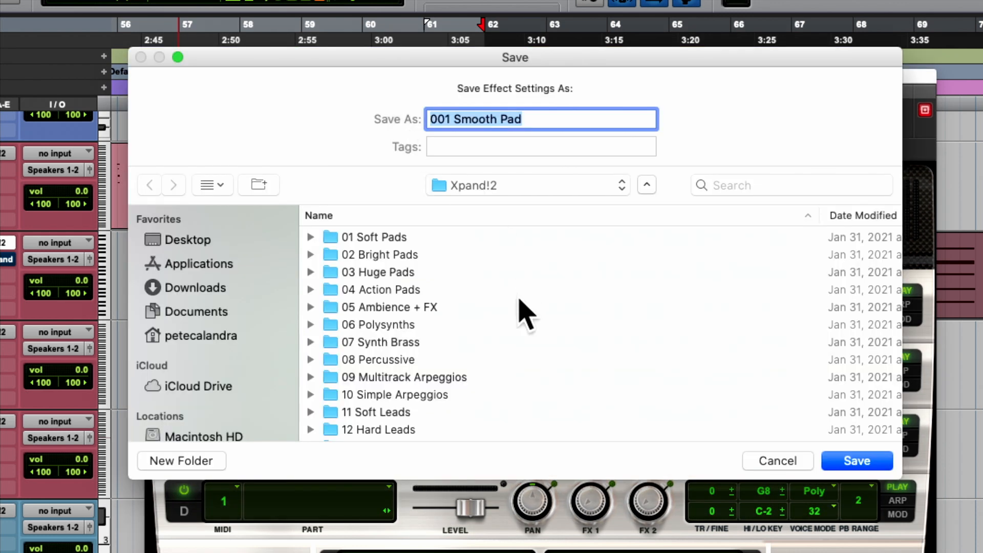
scroll(520, 313, down, 10)
click(187, 461)
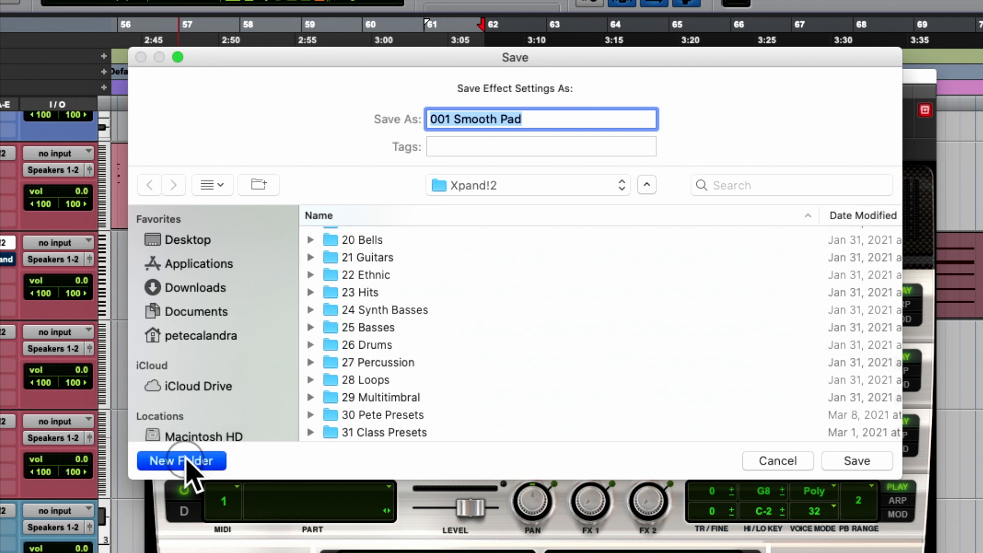
text(Adrian Presets)
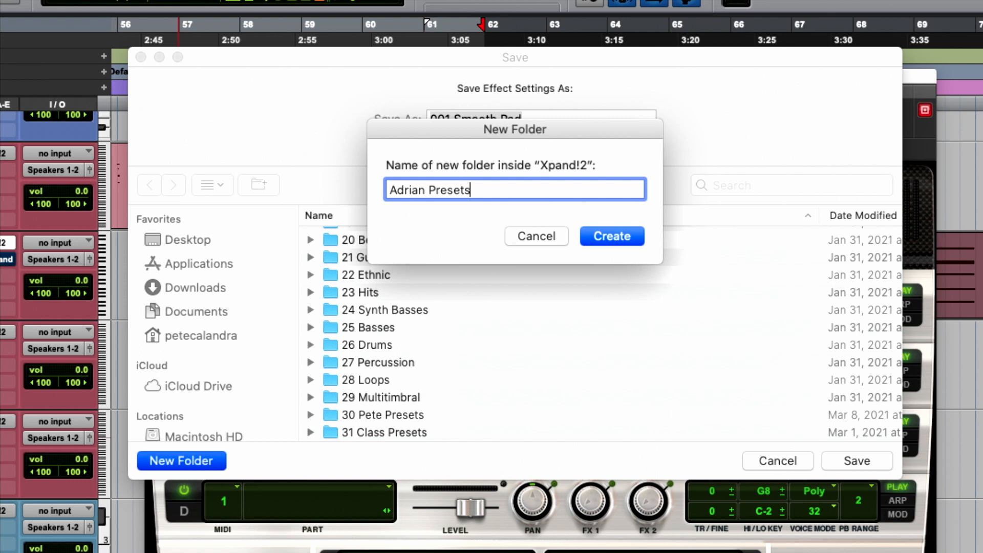
key(Return)
key(Return)
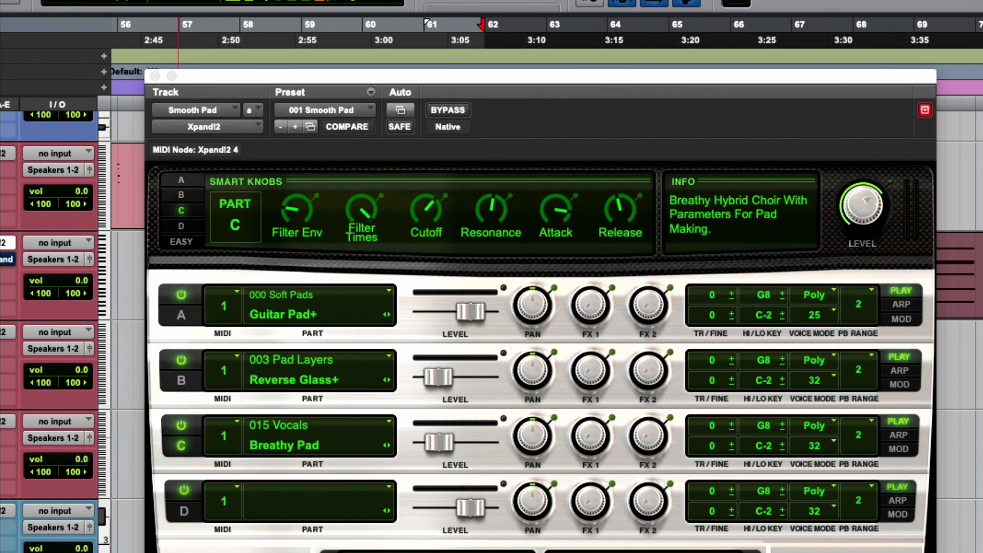
- Load the 001 Smooth Pad preset from the student's new presets folder and close the Xpand!2 window
click(323, 111)
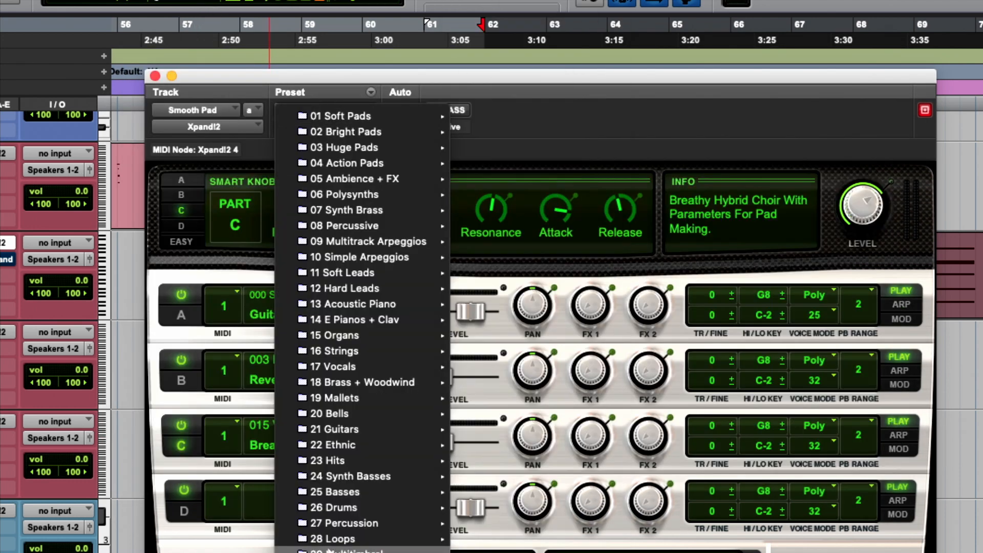
click(490, 366)
scroll(490, 365, up, 3)
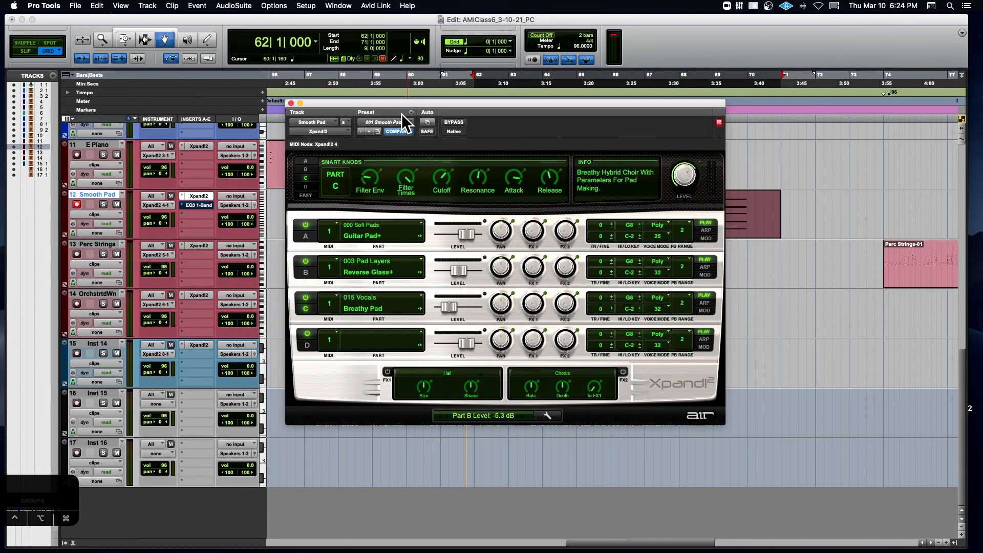
click(384, 164)
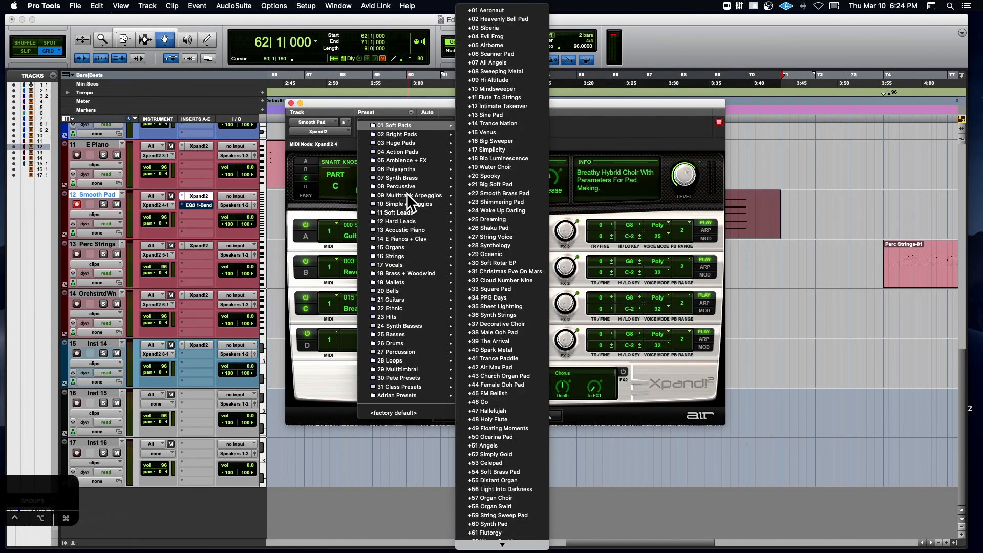
mouse_move(395, 396)
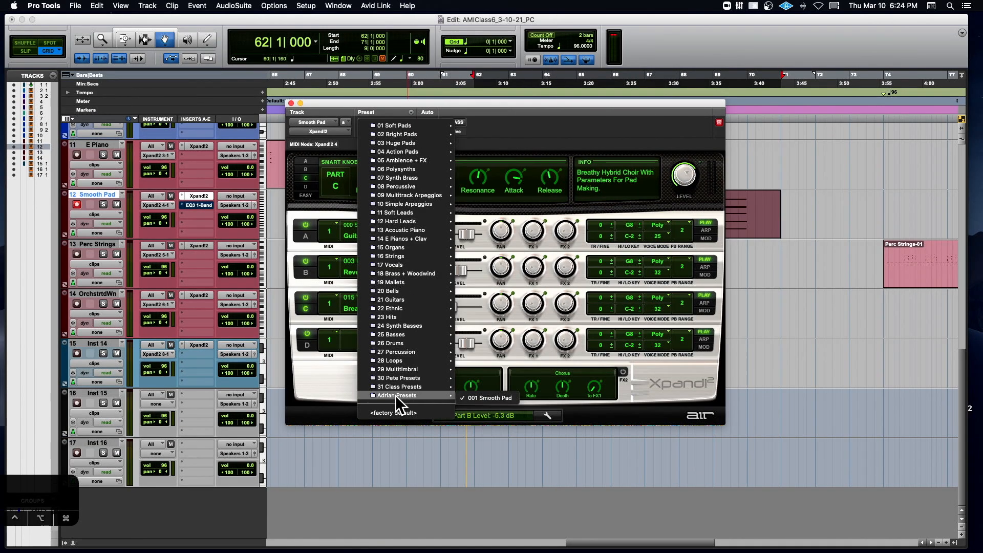
click(477, 395)
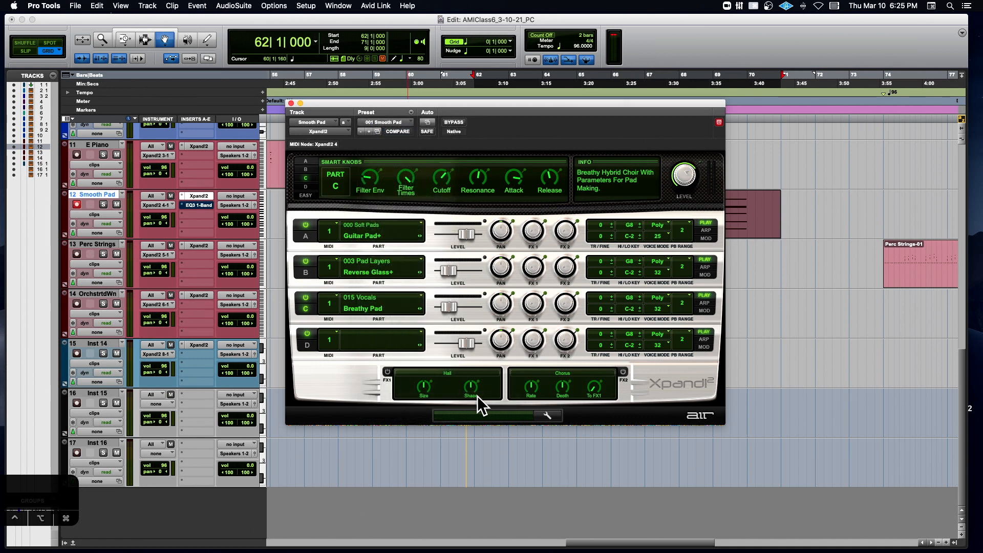
click(291, 104)
- Select the Perc Strings-01 clip and solo the Perc Strings track
scroll(450, 212, right, 10)
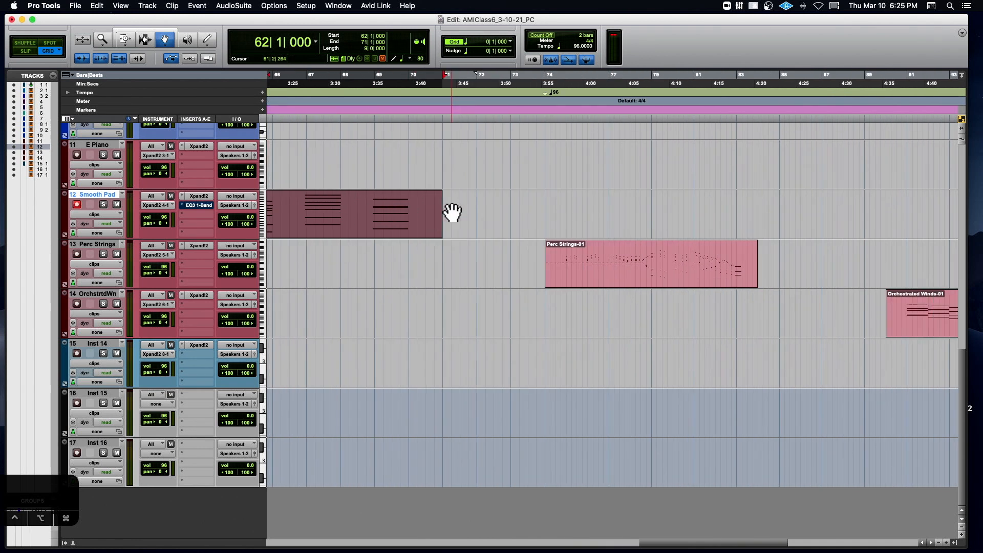
click(595, 257)
click(102, 255)
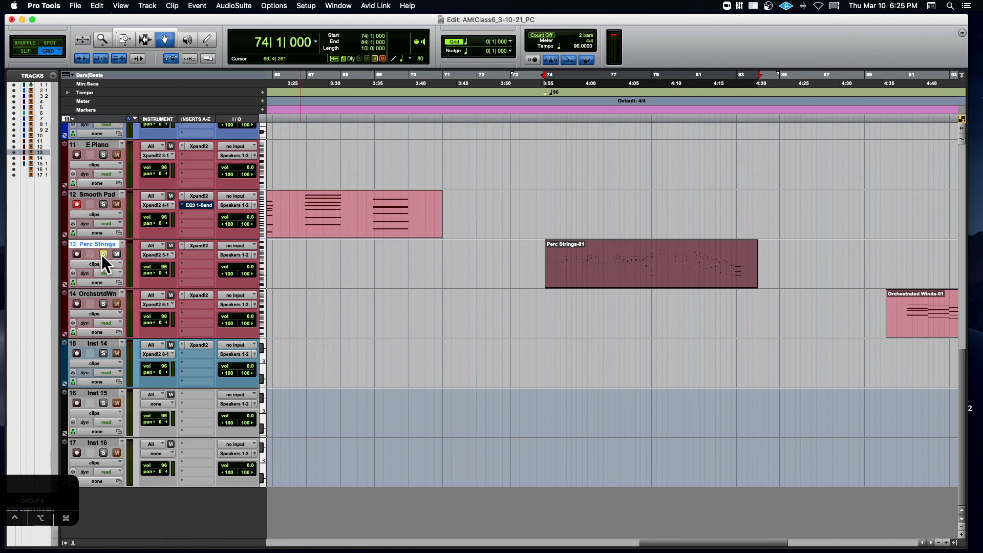
- Open Xpand!2 on the Perc Strings track, switch off parts A and C to isolate Marimba, and record-enable the track
click(199, 246)
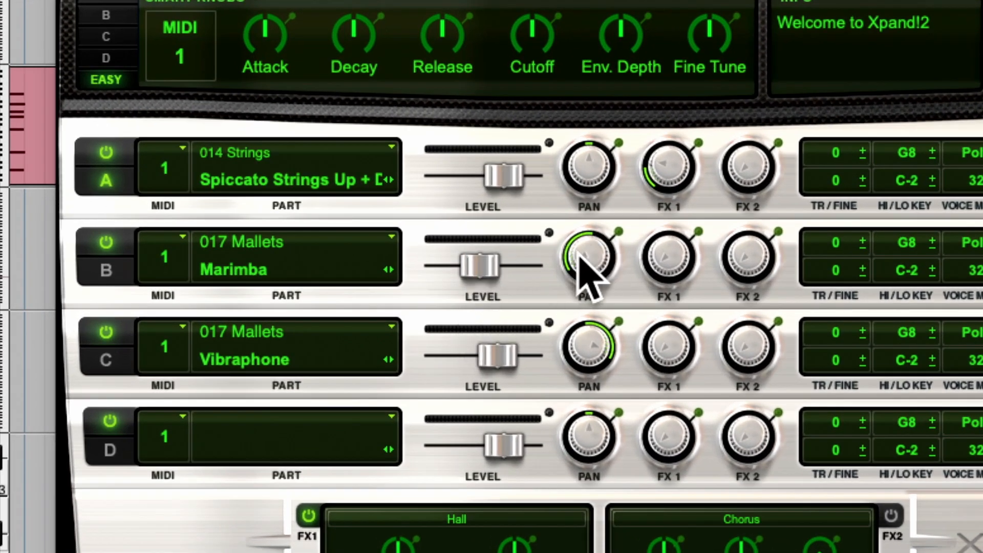
click(106, 153)
click(106, 332)
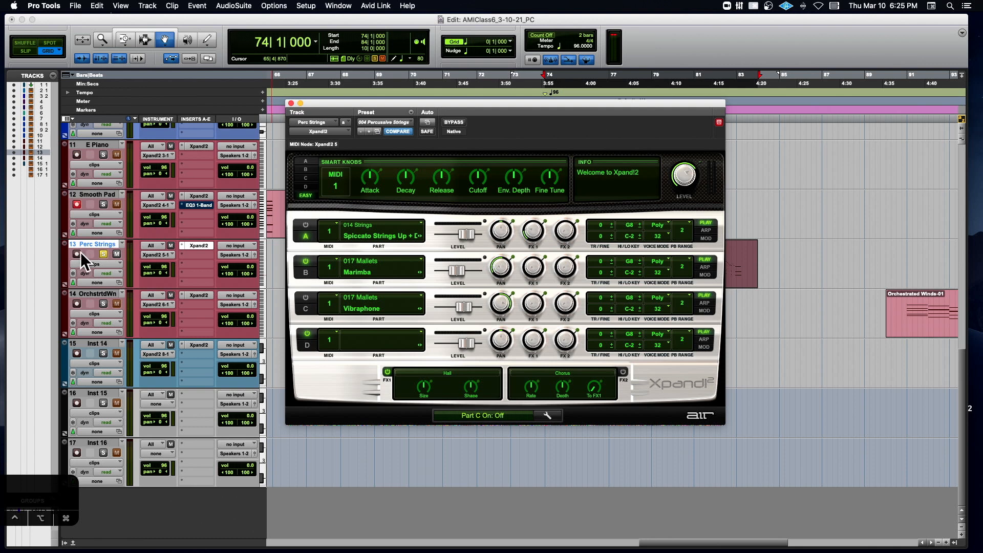
click(77, 253)
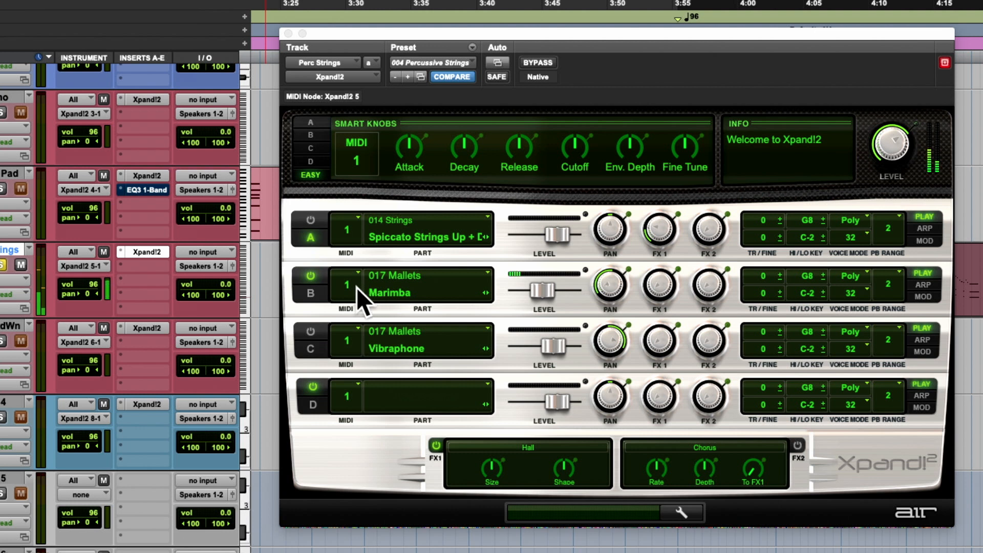
- Isolate the Vibraphone part and then the Spiccato Strings part, displaying the Smart Knobs of parts C, B and A in between
click(311, 342)
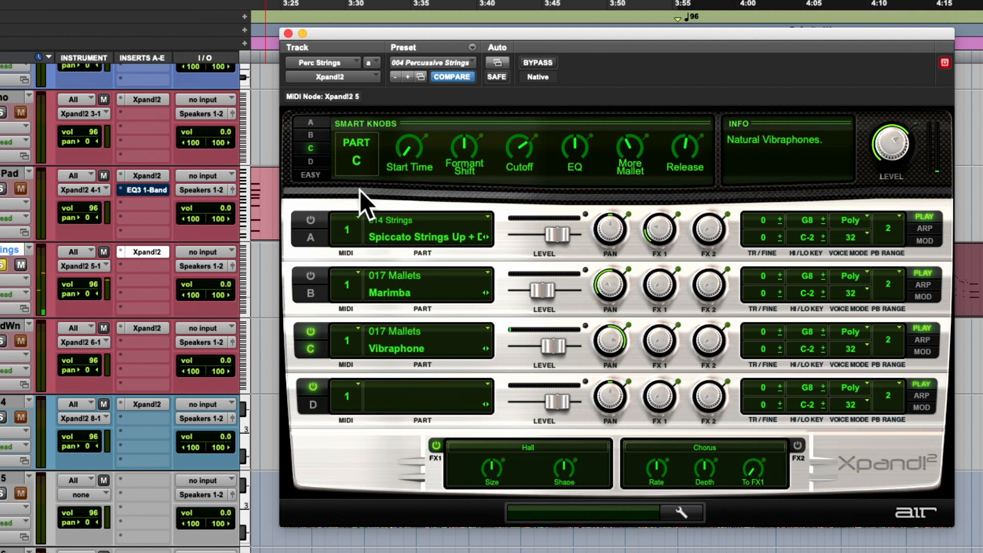
click(311, 293)
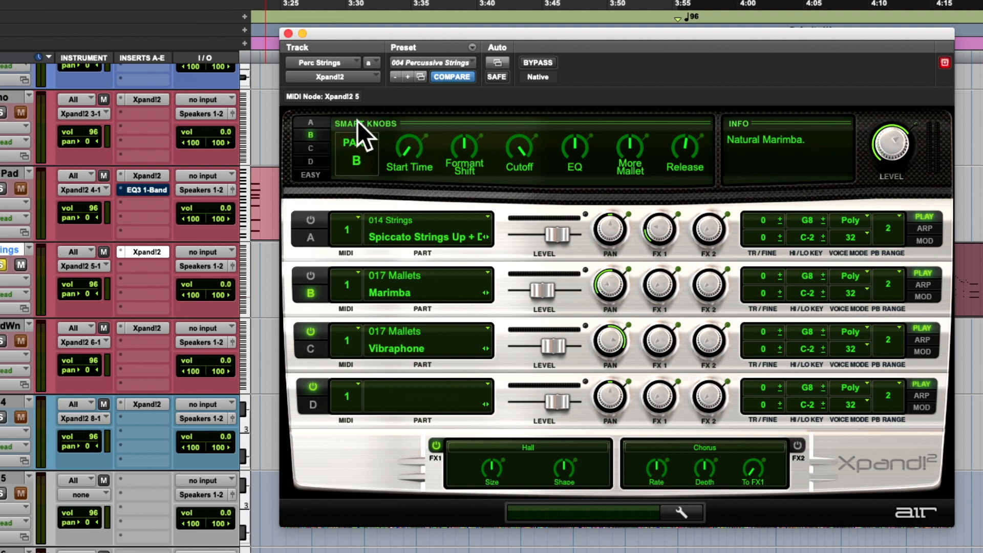
click(311, 237)
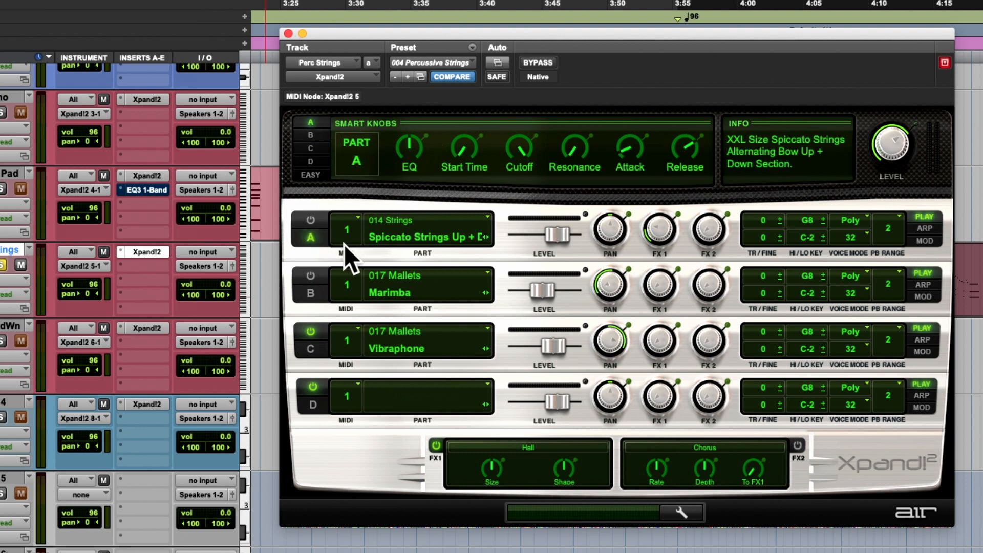
click(310, 220)
click(311, 332)
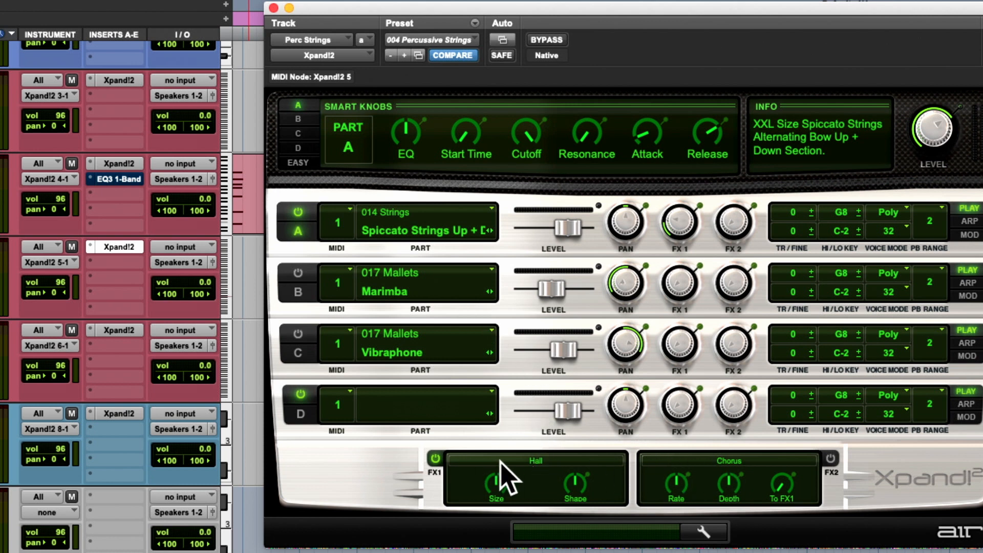
- Move the Xpand!2 window higher, examine the full list of available FX1 effects, and choose Hall
click(466, 460)
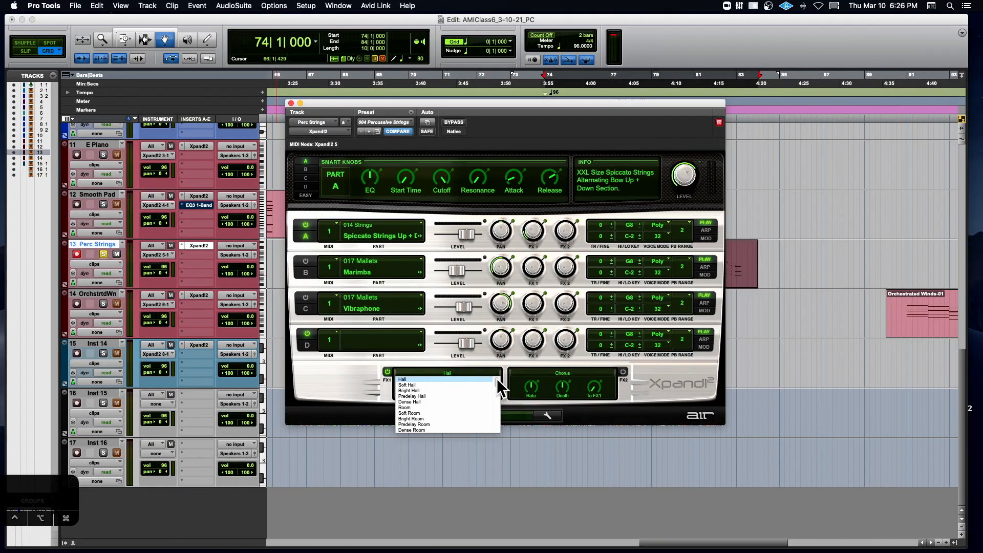
drag(469, 102, 466, 15)
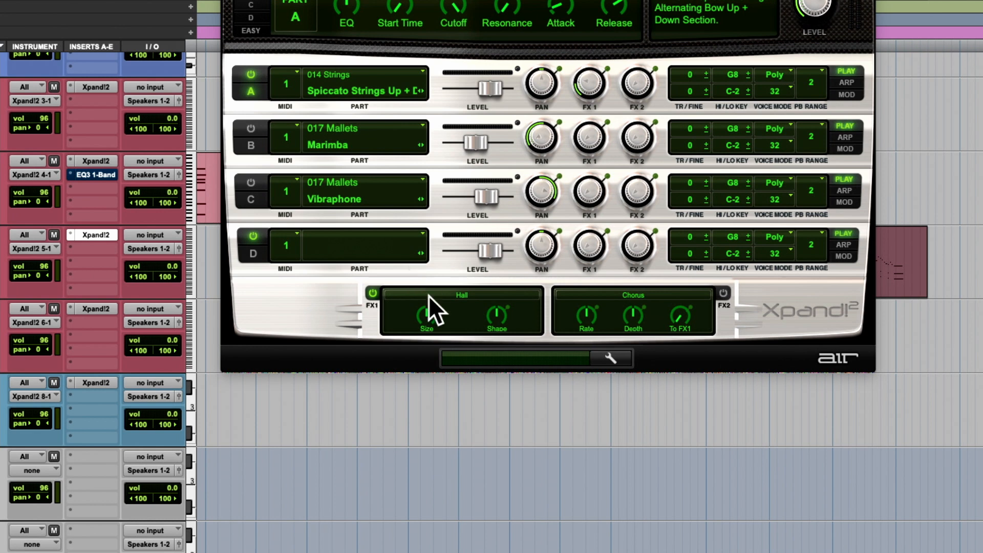
click(435, 296)
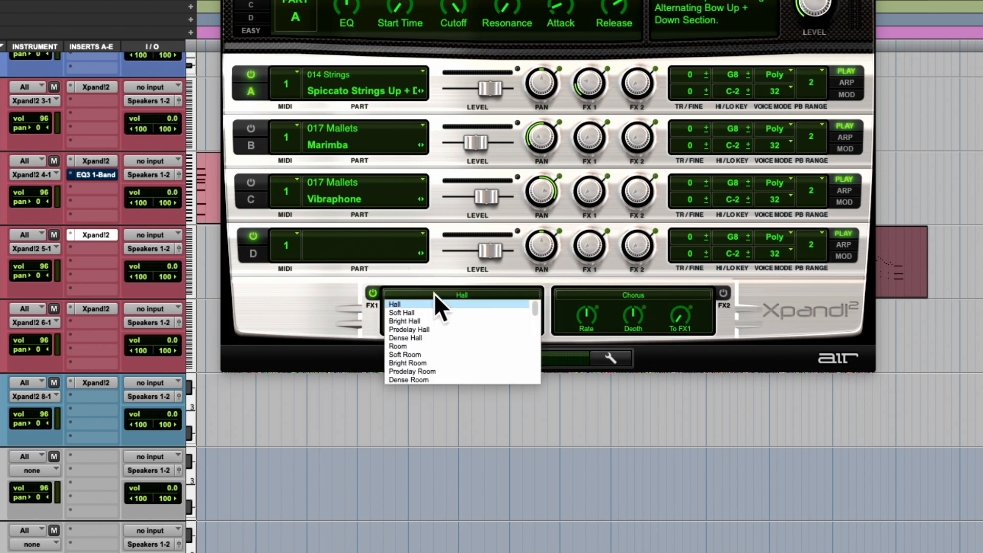
scroll(438, 324, down, 3)
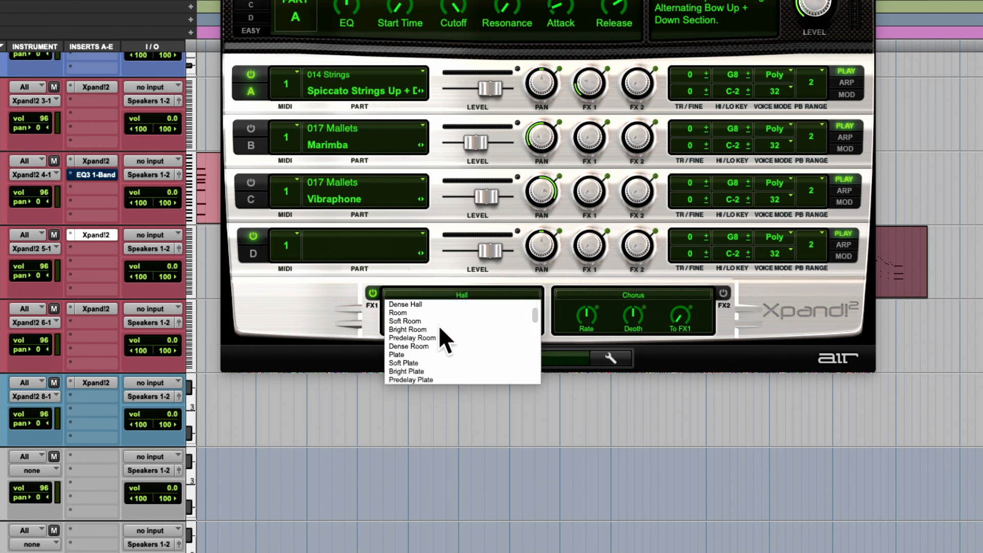
scroll(439, 324, down, 5)
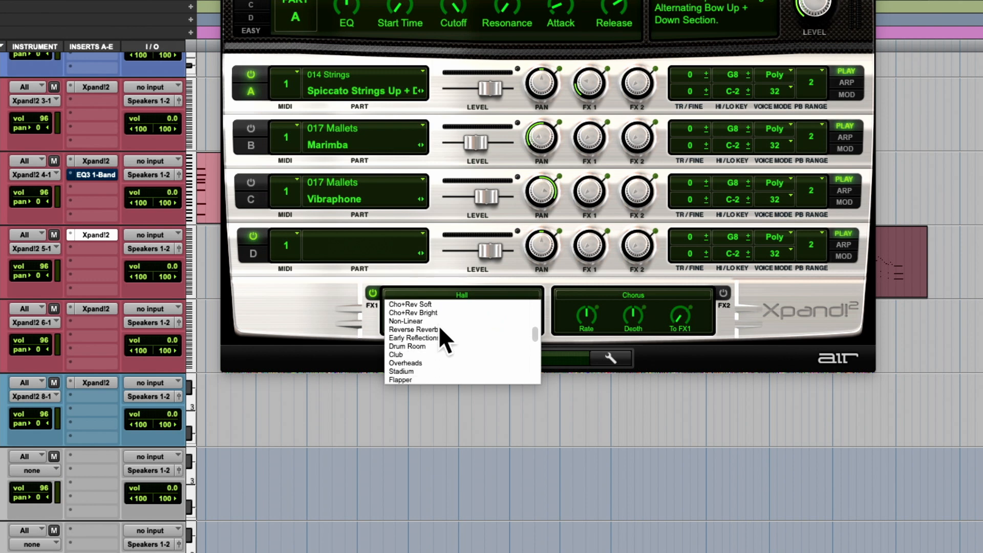
scroll(439, 325, down, 6)
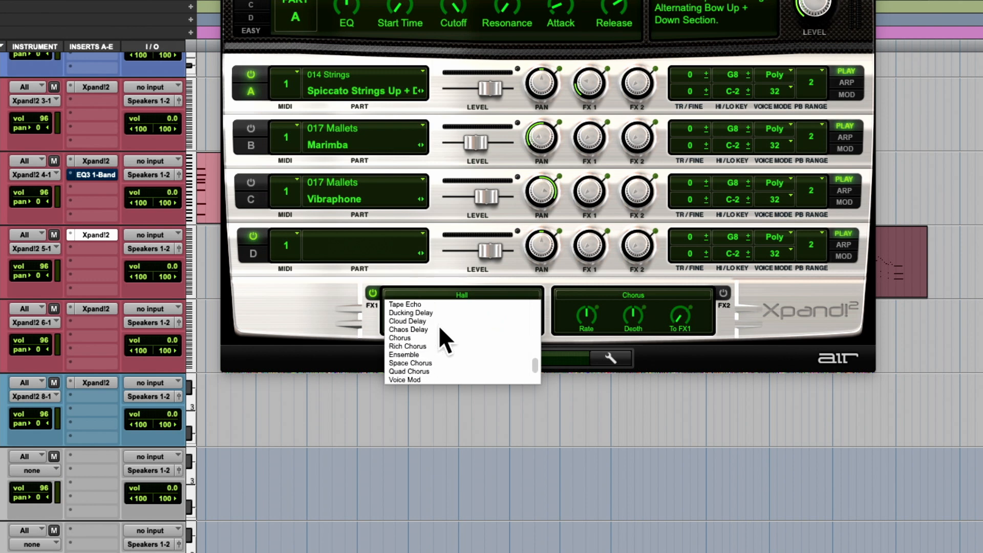
scroll(438, 325, down, 1)
scroll(438, 324, up, 6)
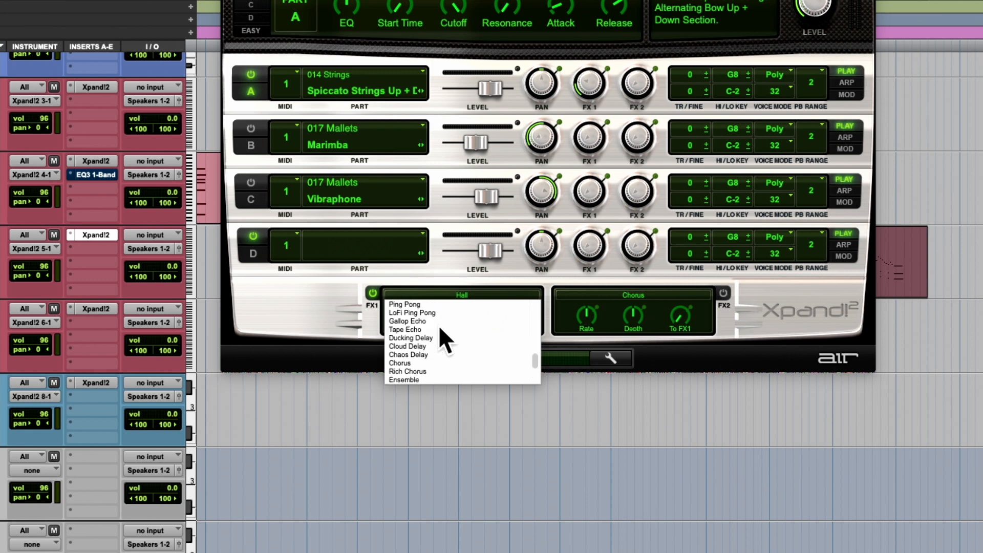
scroll(438, 325, up, 8)
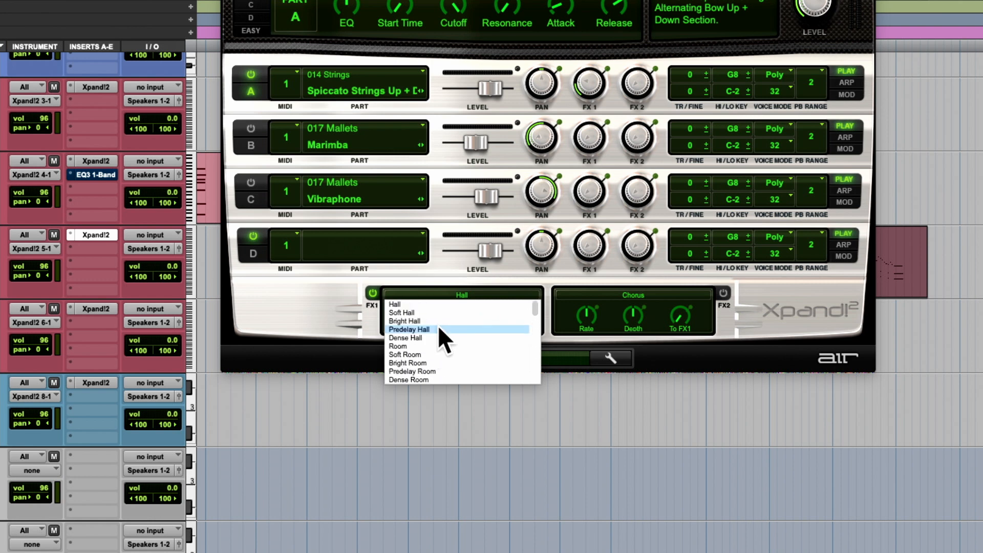
click(461, 305)
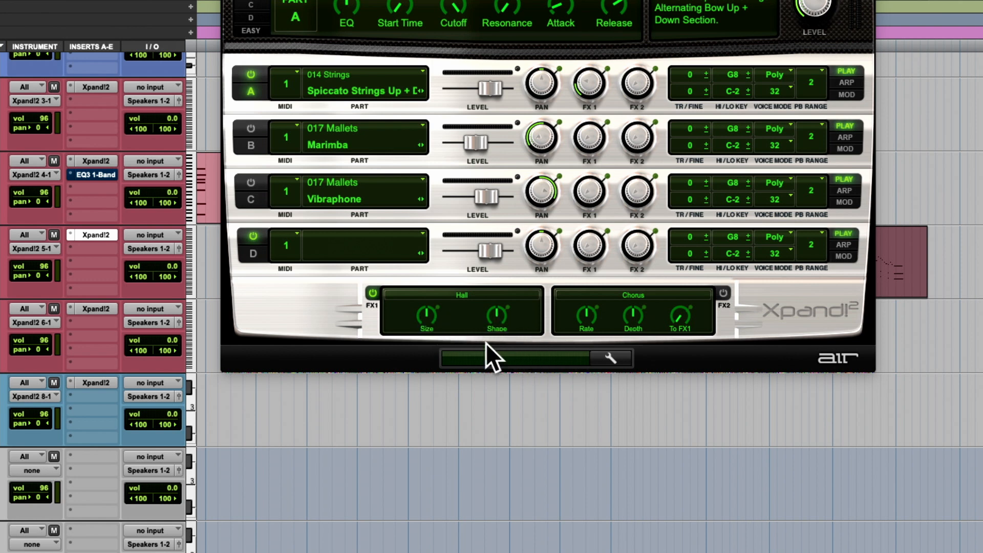
click(469, 296)
click(443, 304)
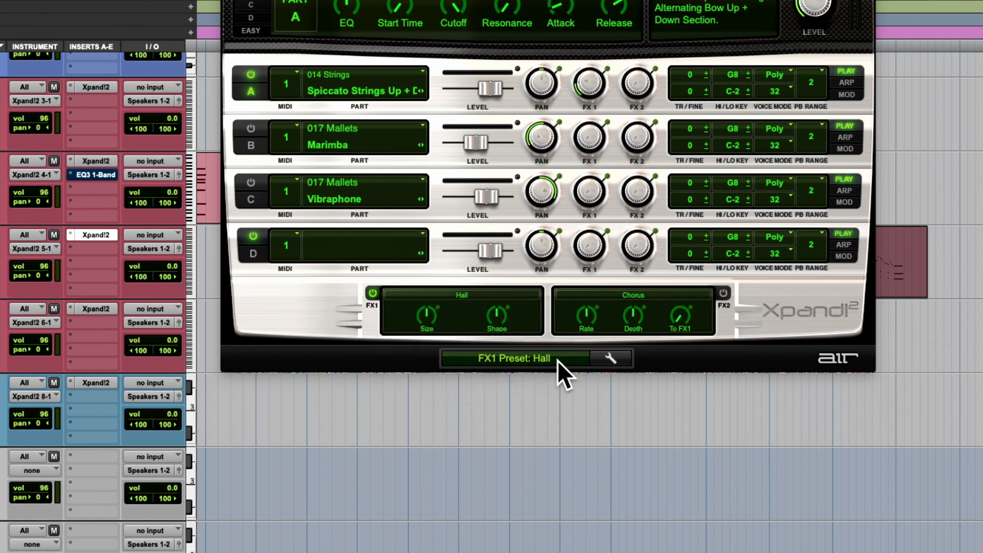
- View the Xpand!2 MIDI assignments options, close them, and switch FX1 off and back on
click(617, 361)
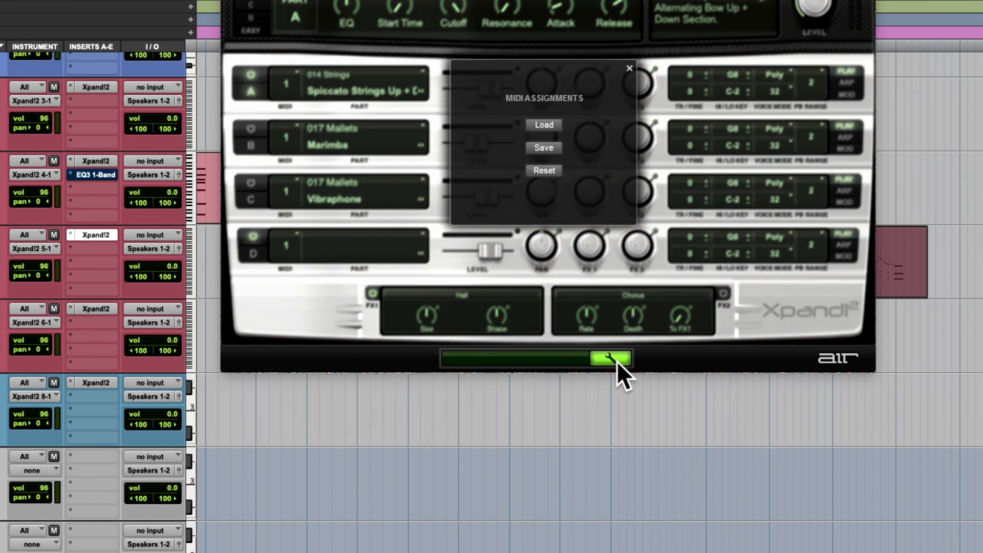
click(629, 67)
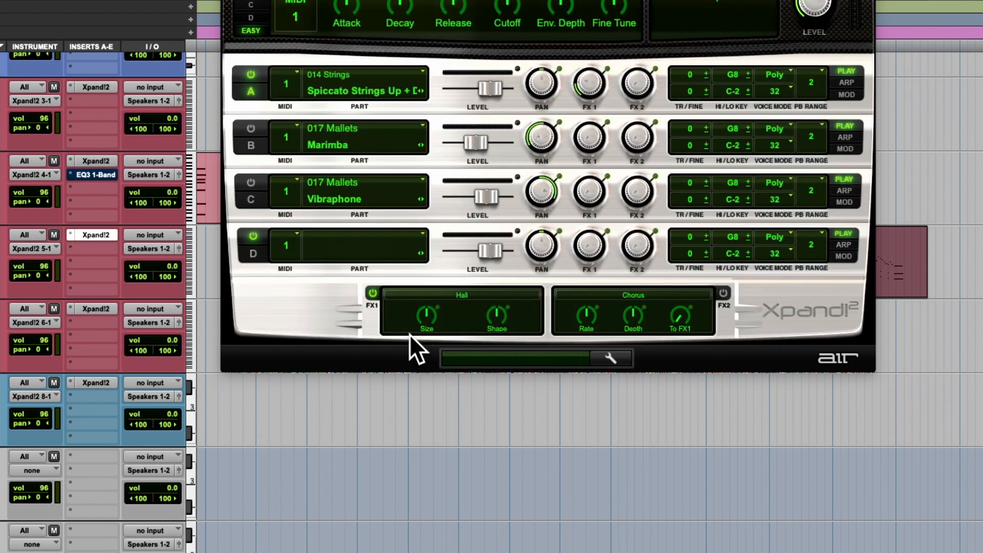
click(372, 294)
click(372, 293)
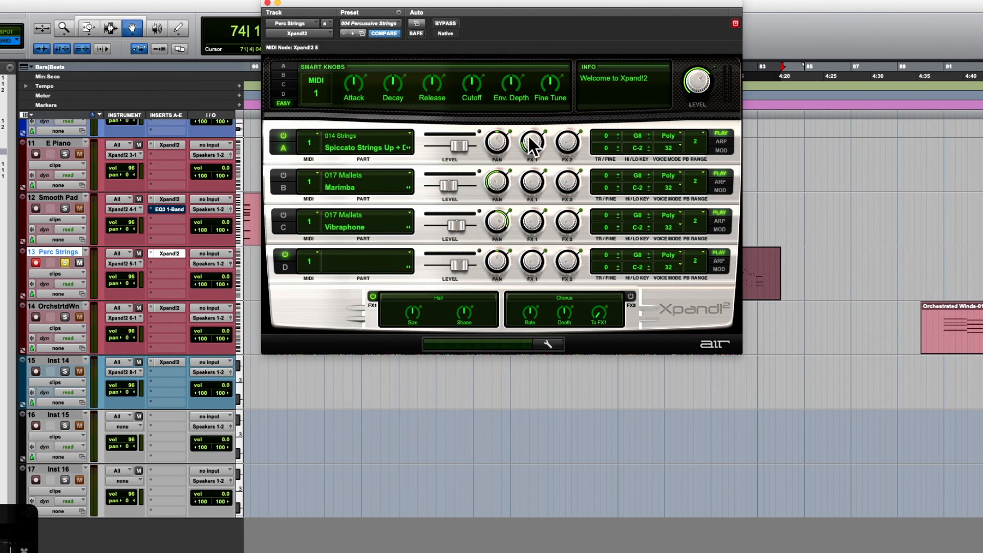
- Raise part A's FX1 send to +6.0 dB, then lower it to about -13.8 dB
mouse_move(526, 142)
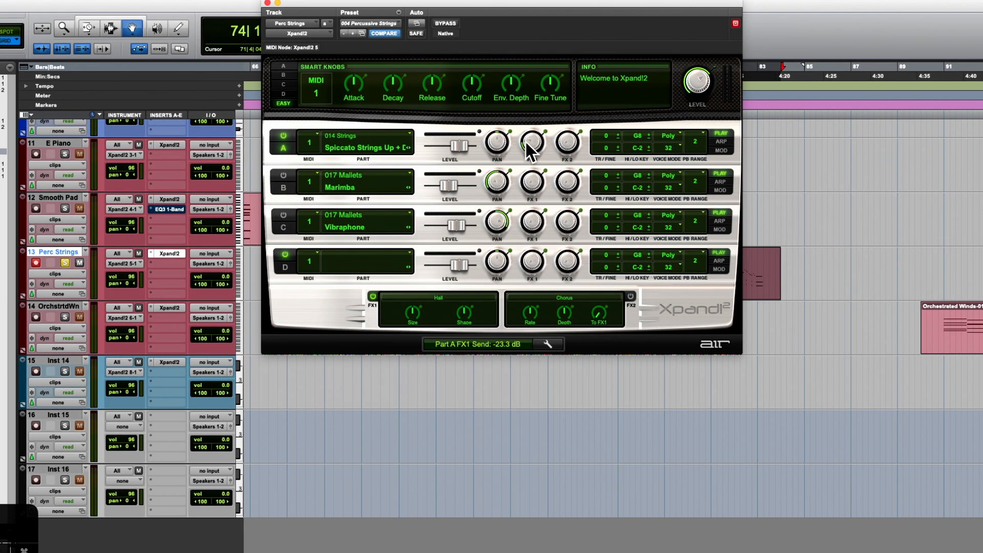
drag(526, 141, 567, 50)
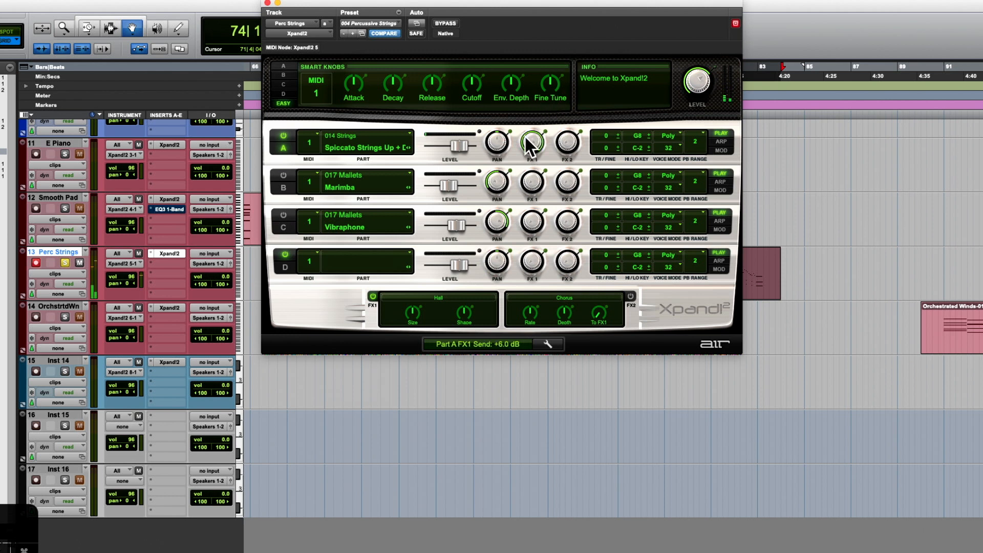
drag(530, 145, 505, 208)
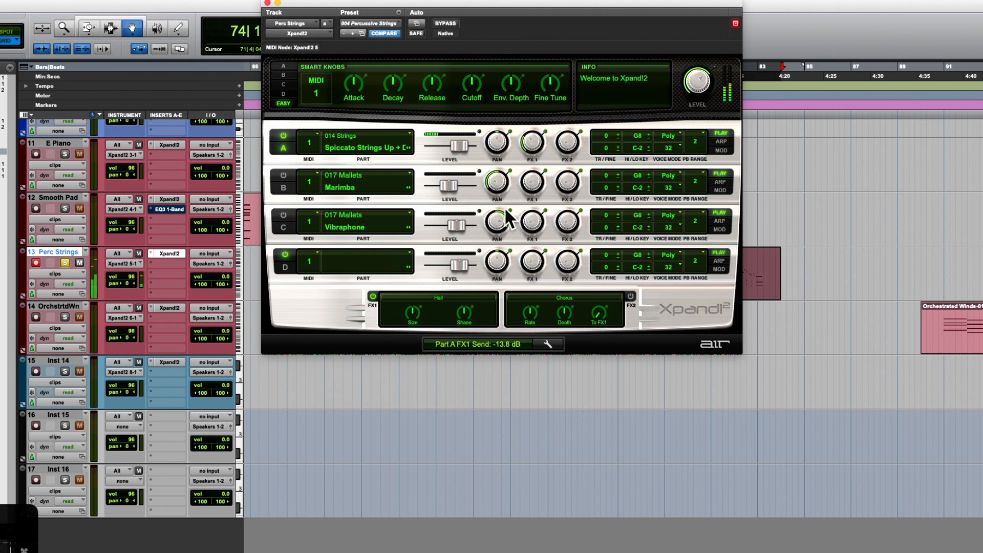
- Try different Size and Shape settings on the FX1 Hall reverb, ending with Size at 11.0 sec
mouse_move(425, 319)
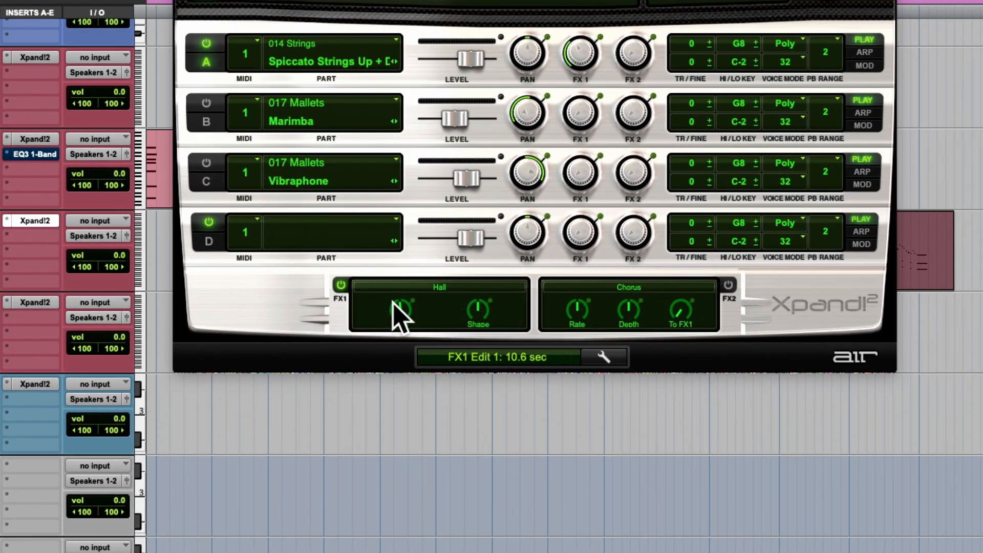
drag(402, 311, 381, 323)
drag(376, 338, 420, 196)
drag(419, 196, 380, 274)
drag(478, 310, 505, 233)
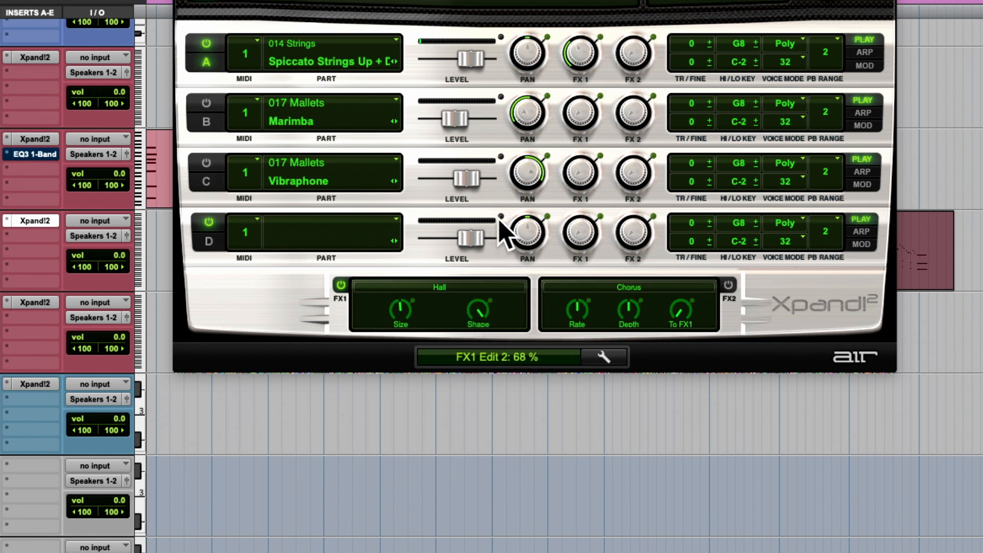
drag(504, 233, 412, 300)
click(401, 310)
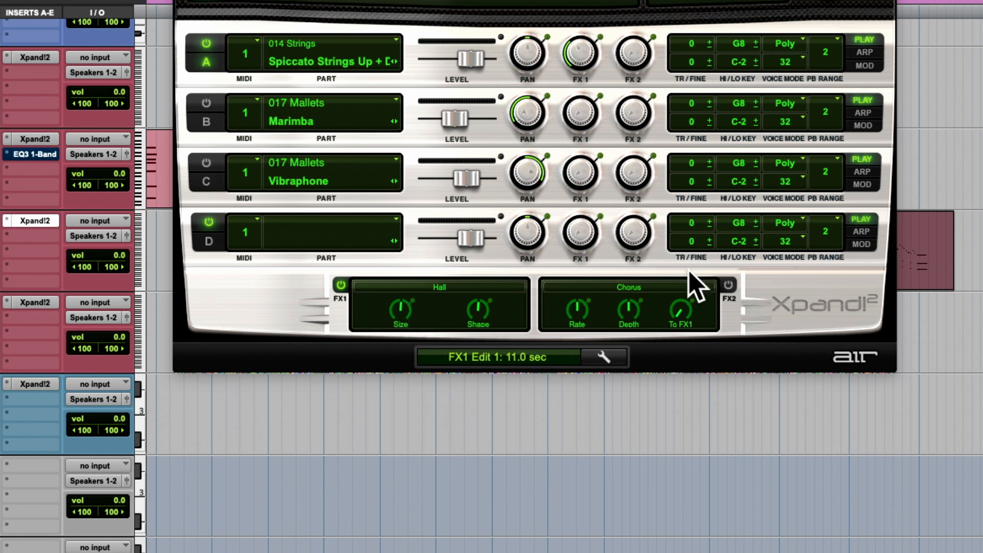
- Turn on FX2 with the Ping Pong effect and set part A's FX2 send to -5.9 dB
click(730, 285)
click(671, 287)
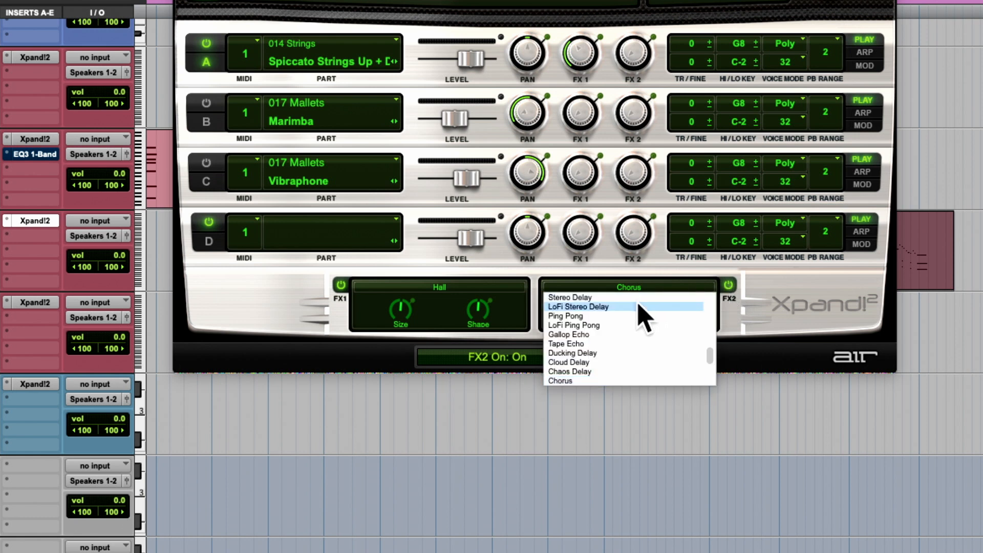
click(612, 316)
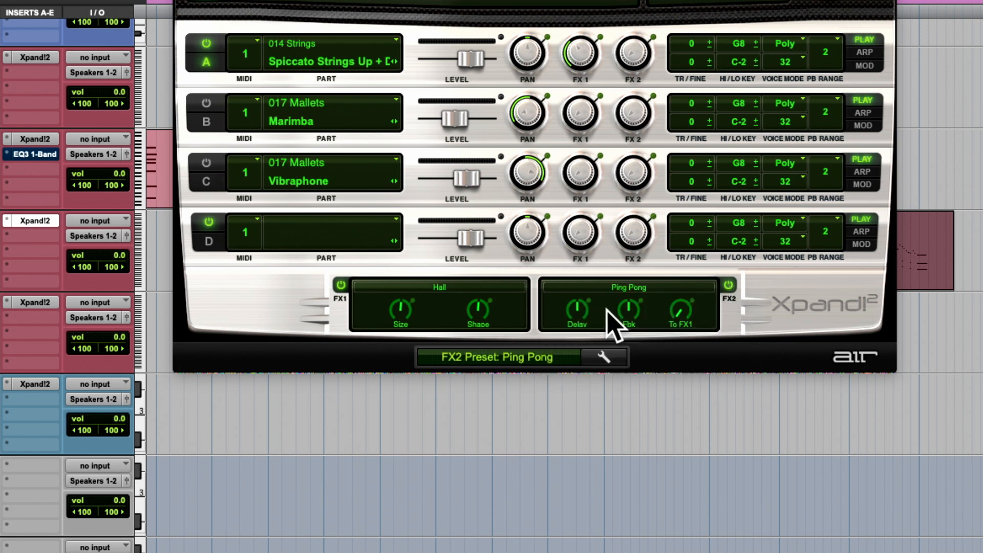
drag(633, 69, 652, 3)
drag(636, 74, 640, 60)
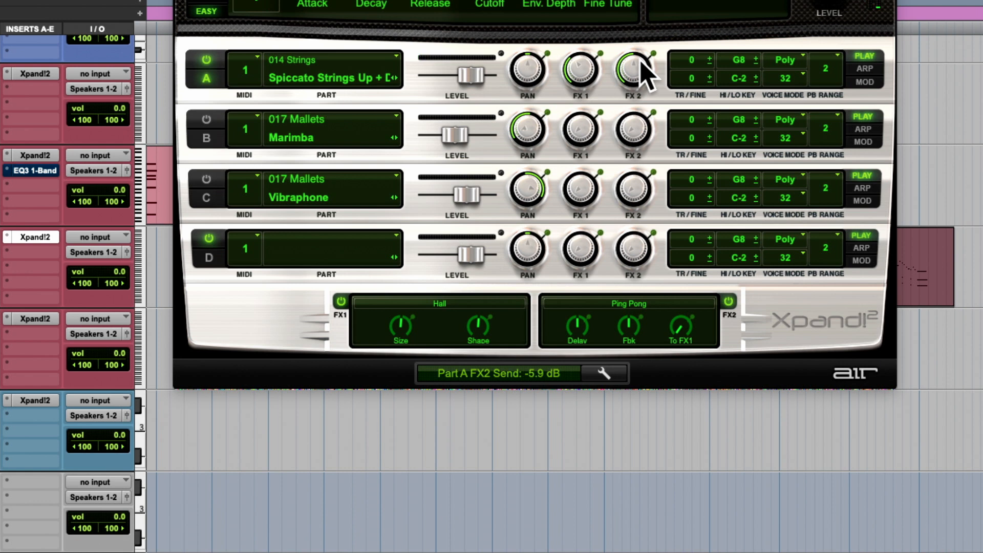
- Try Ping Pong delay times of 1/2T, 1/8* and 1/4T, and return the Delay knob to its centre position
click(575, 327)
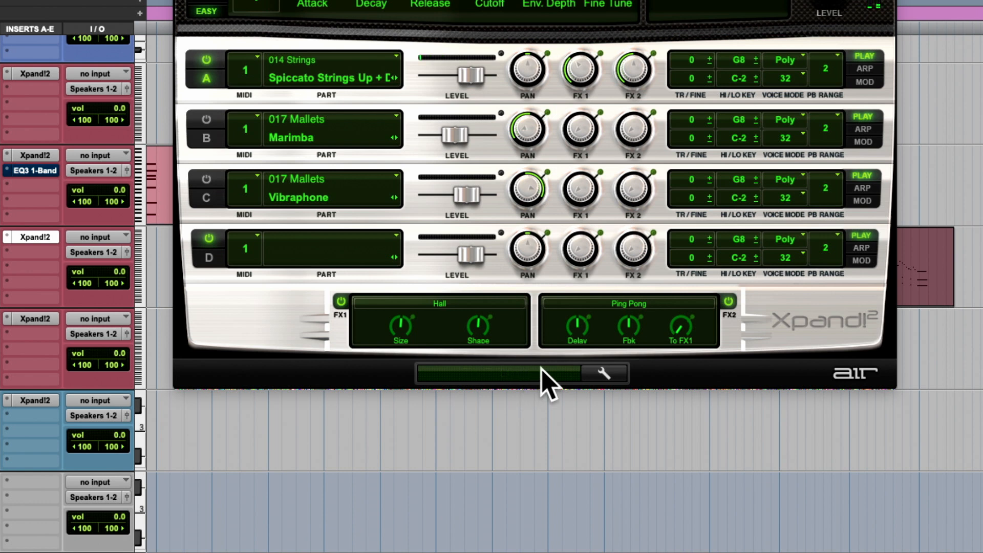
mouse_move(572, 328)
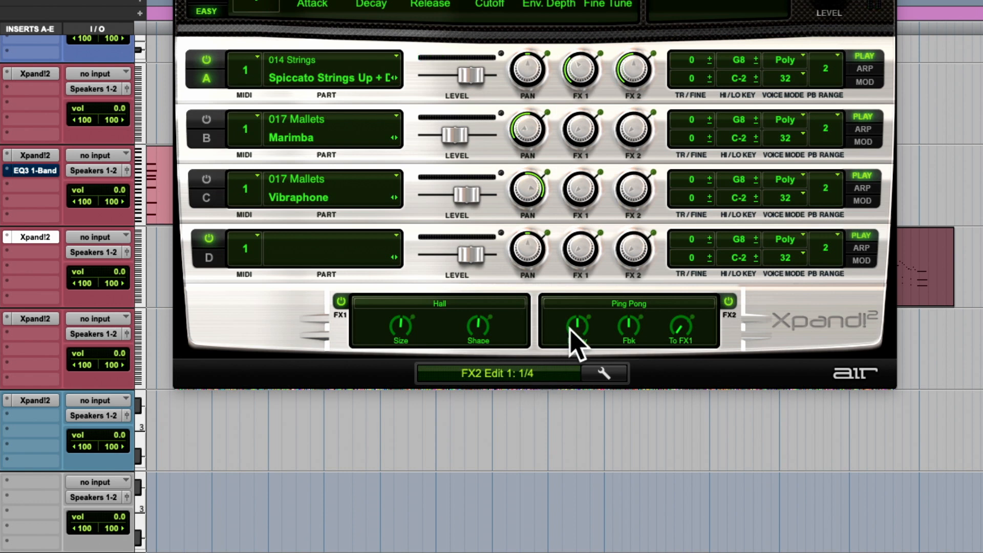
drag(571, 328, 572, 322)
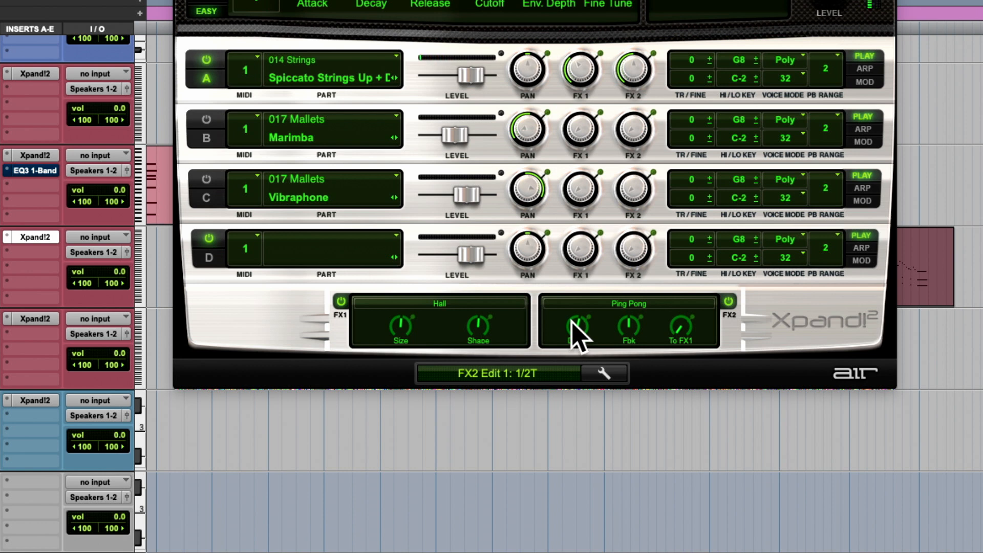
drag(572, 318, 565, 336)
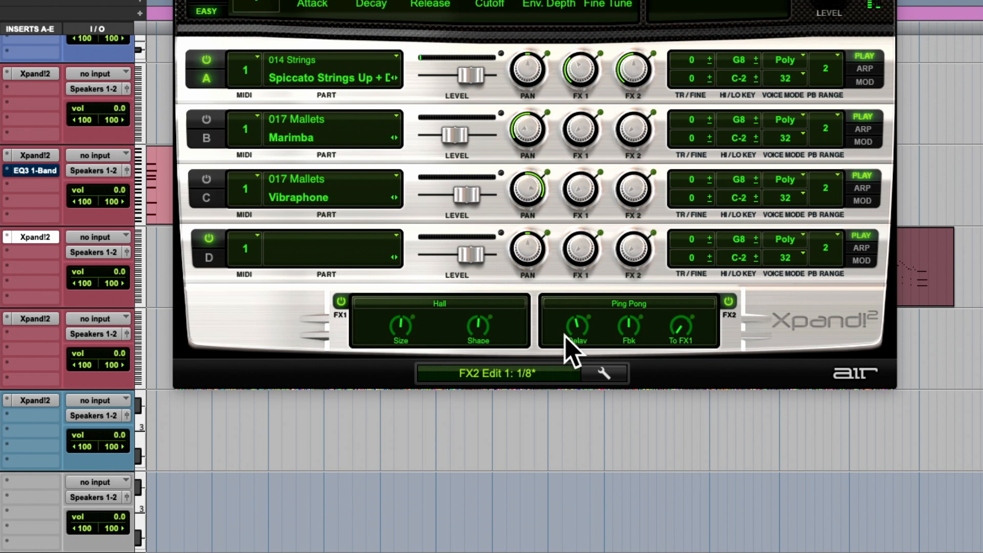
drag(566, 337, 562, 339)
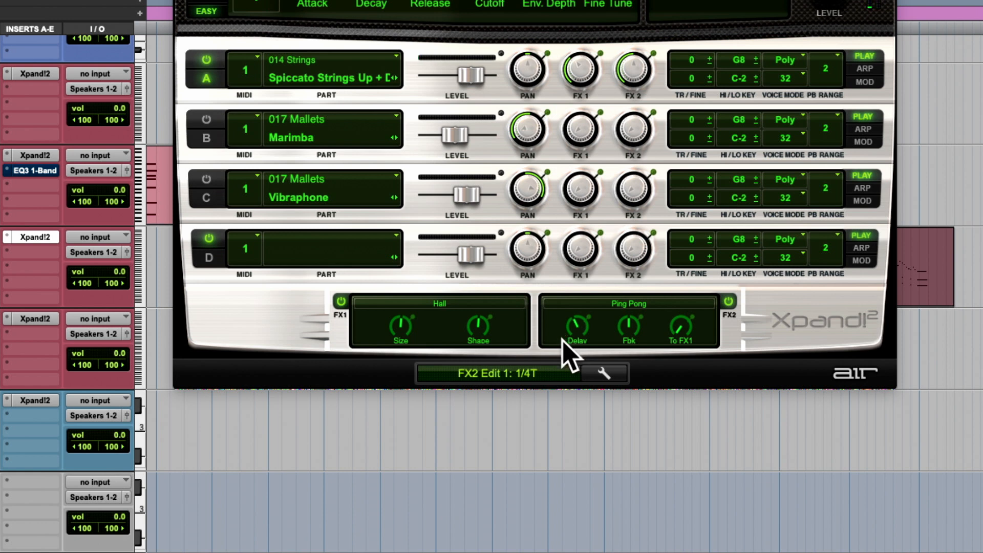
mouse_move(562, 337)
mouse_down()
mouse_move(558, 351)
mouse_move(565, 325)
mouse_up()
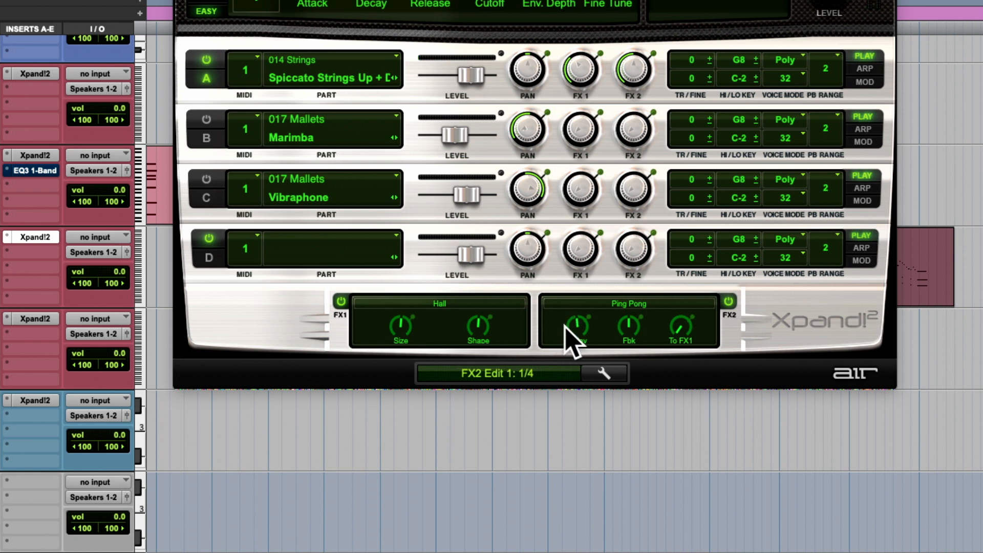
- Try different feedback amounts on the FX2 Ping Pong delay, including fully off, and end with Fbk at a low setting
click(637, 330)
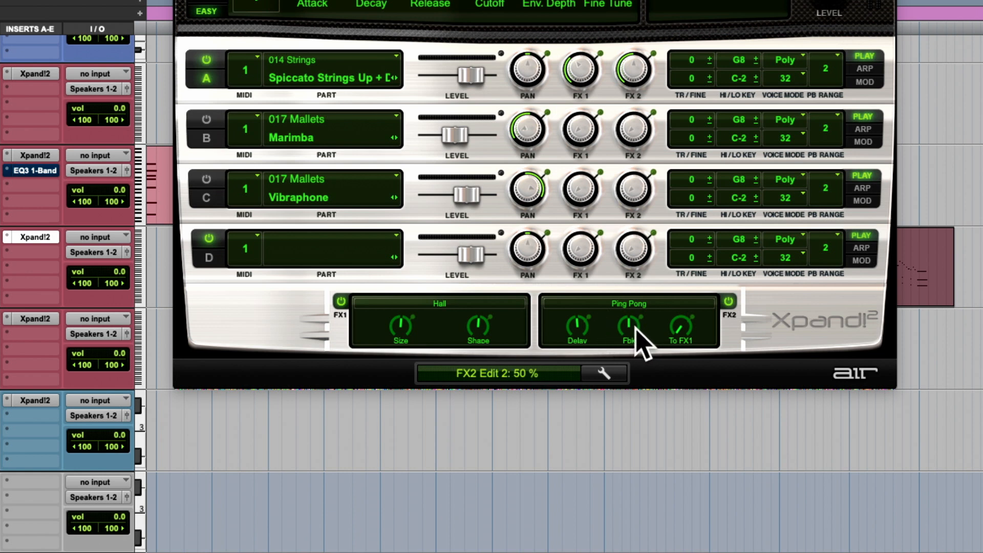
drag(631, 334, 587, 449)
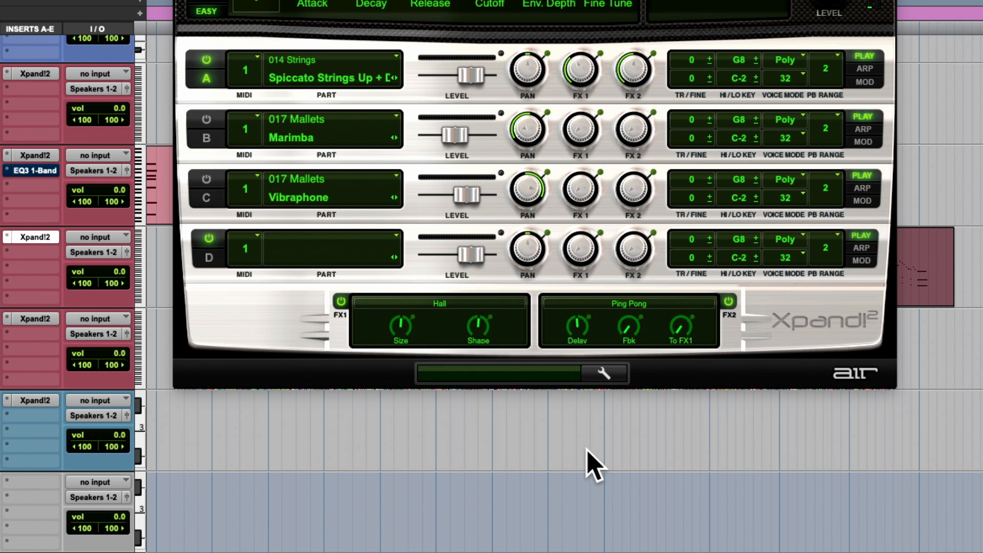
drag(636, 329, 648, 250)
drag(626, 331, 639, 277)
drag(630, 336, 594, 366)
- Raise FX2's To FX1 amount to 52% and then 100%, with part A's own FX1 send lowered to -Inf dB
drag(678, 330, 699, 244)
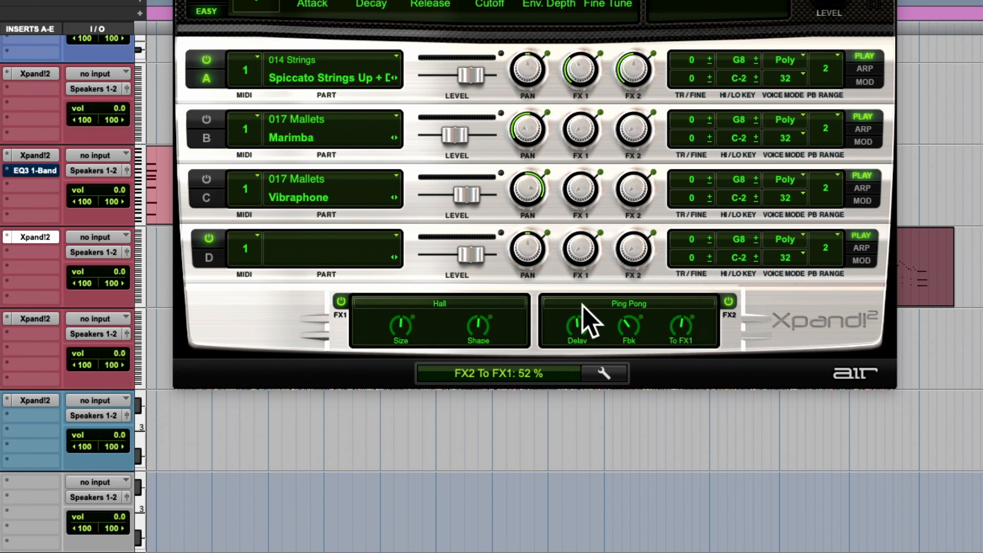
drag(589, 71, 556, 184)
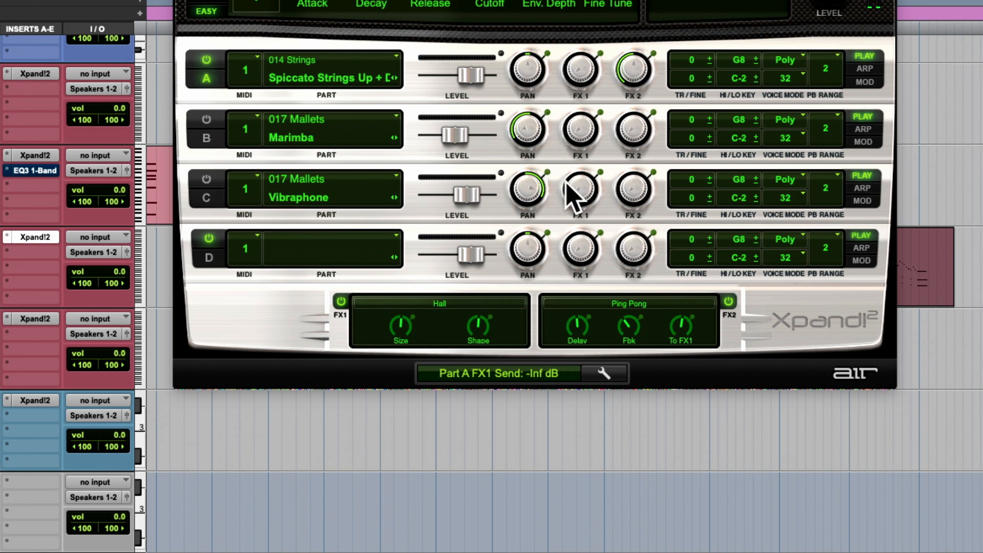
drag(676, 323, 695, 239)
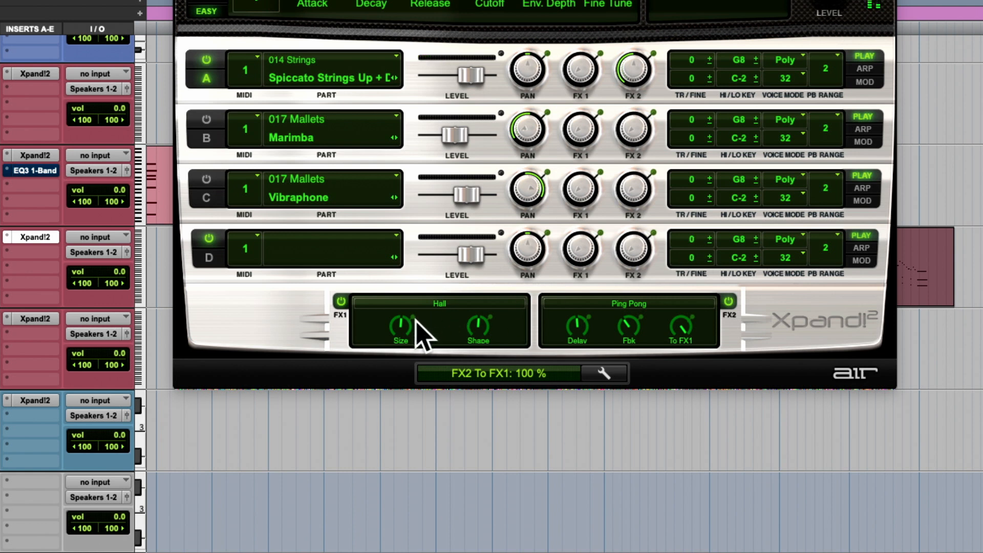
- Increase the Size of the FX1 Hall reverb and raise part A's FX2 send to +6.0 dB
drag(406, 331, 415, 272)
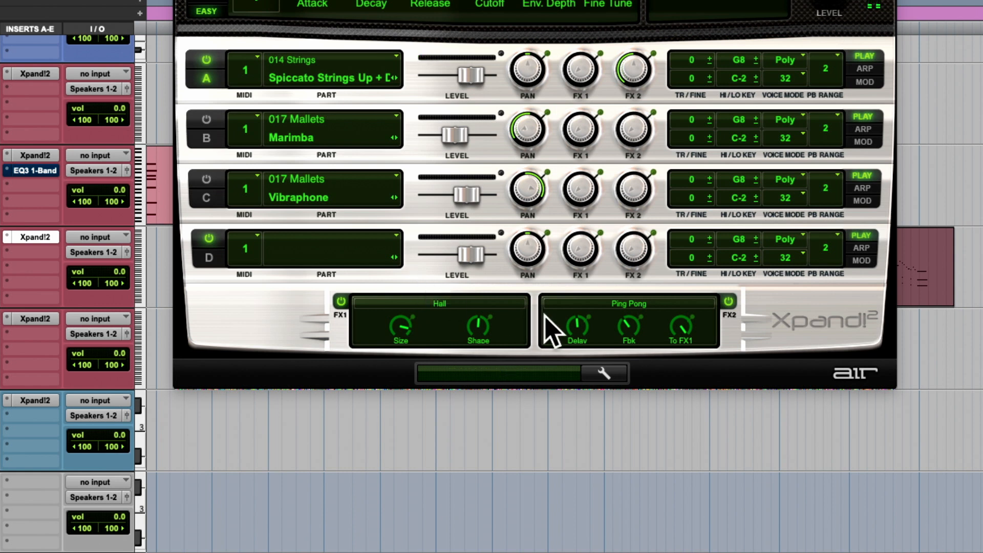
click(584, 329)
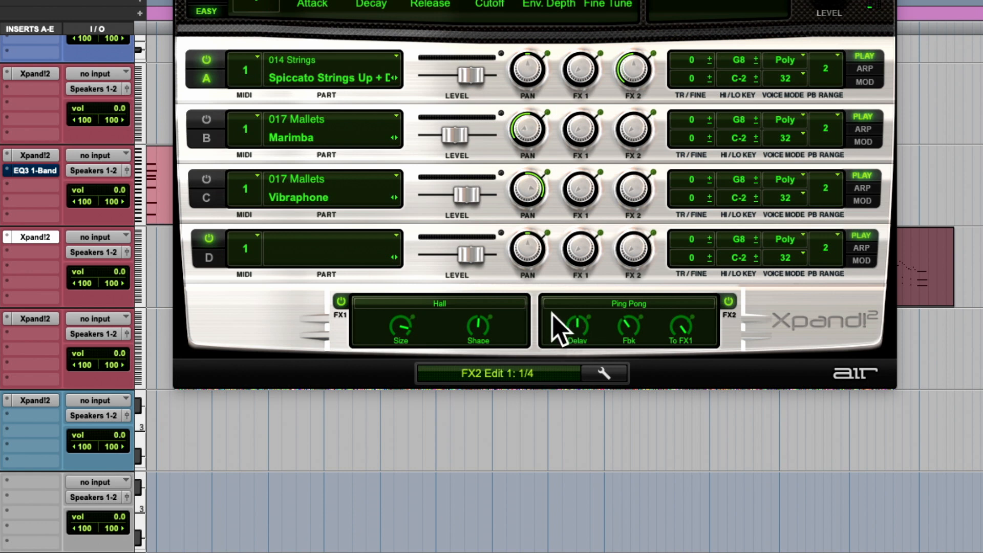
drag(634, 70, 689, 0)
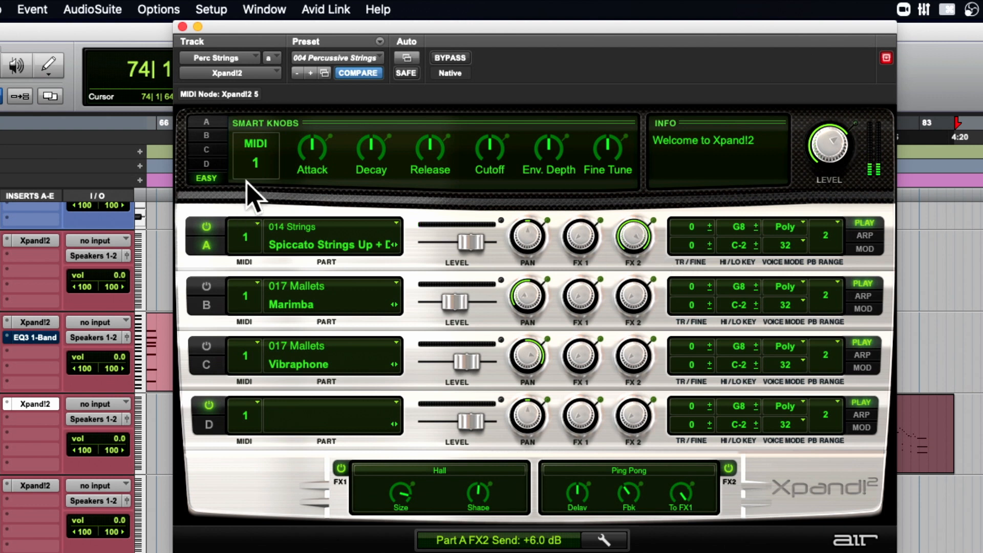
- Show part A's Smart Knobs and set its Attack to 47%
click(212, 124)
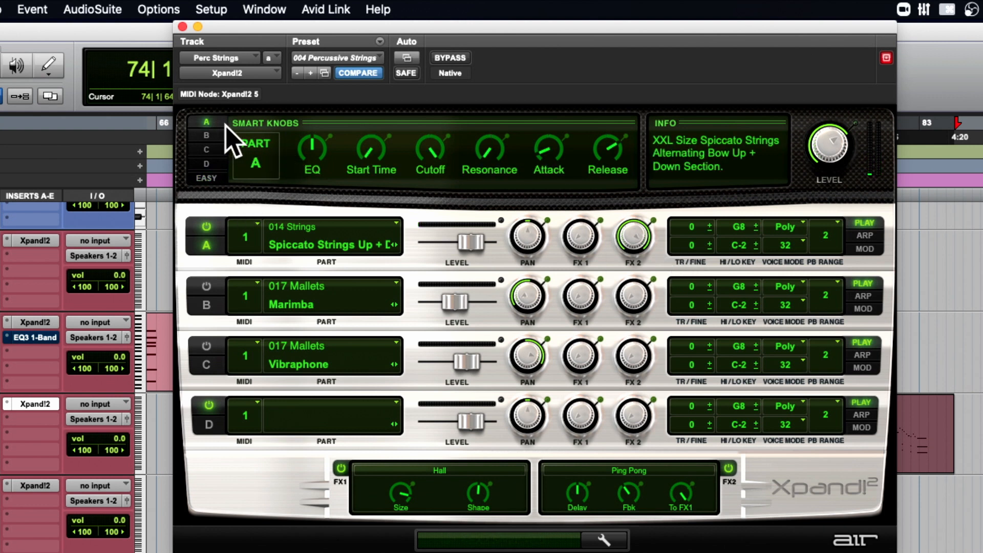
drag(521, 146, 573, 88)
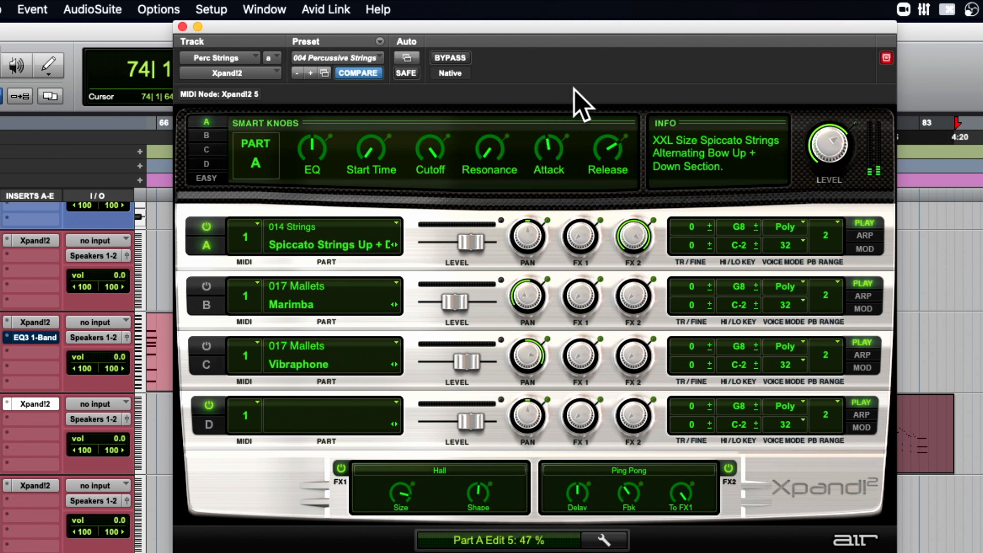
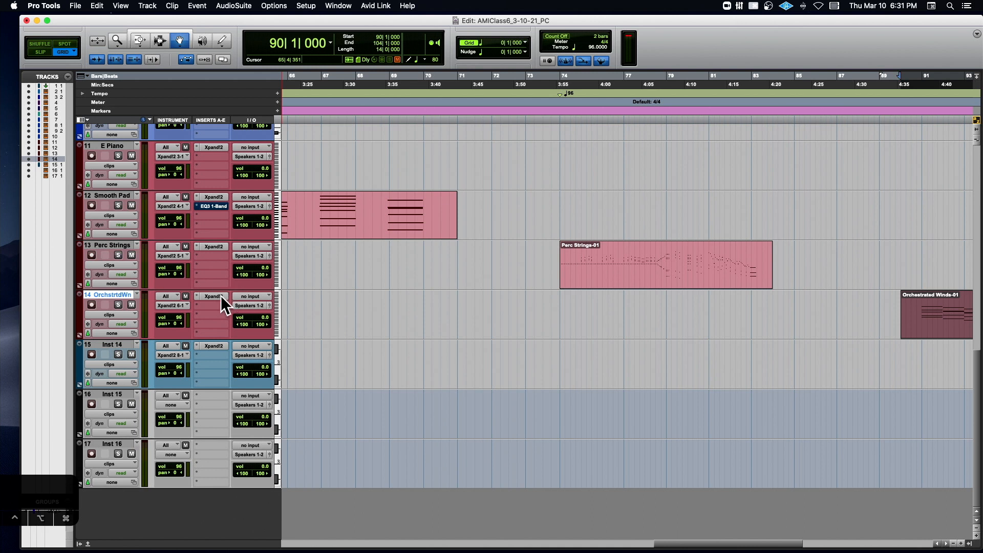
- Open the OrchstrtdWn track's Xpand!2, leave only part A (Flute+) on with its Smart Knobs shown, and record-enable the track
click(217, 297)
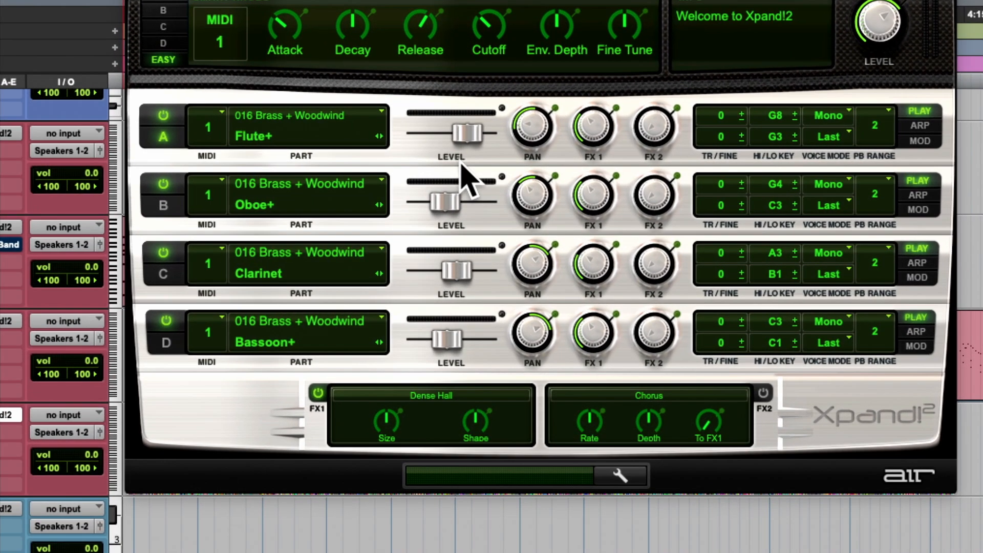
click(163, 136)
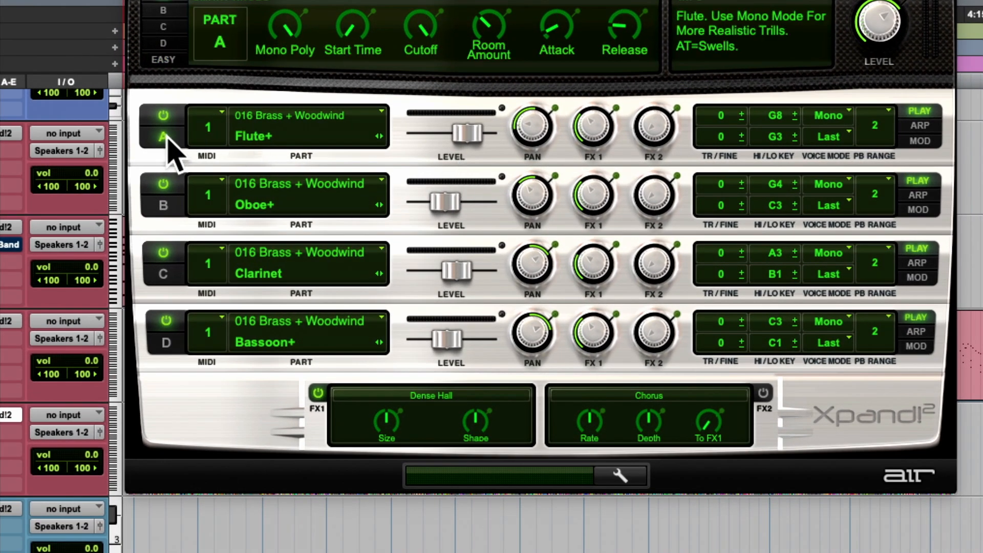
click(163, 184)
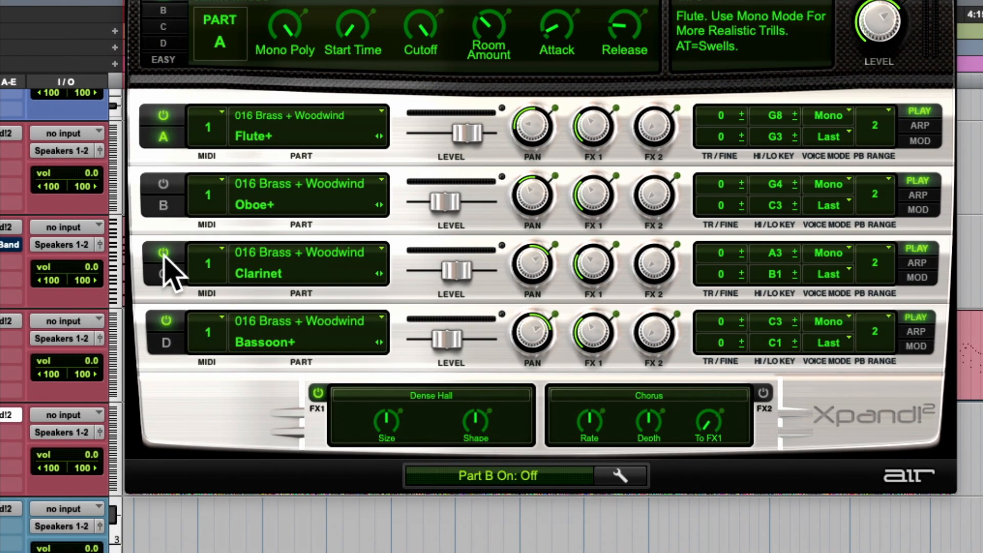
click(163, 252)
click(166, 321)
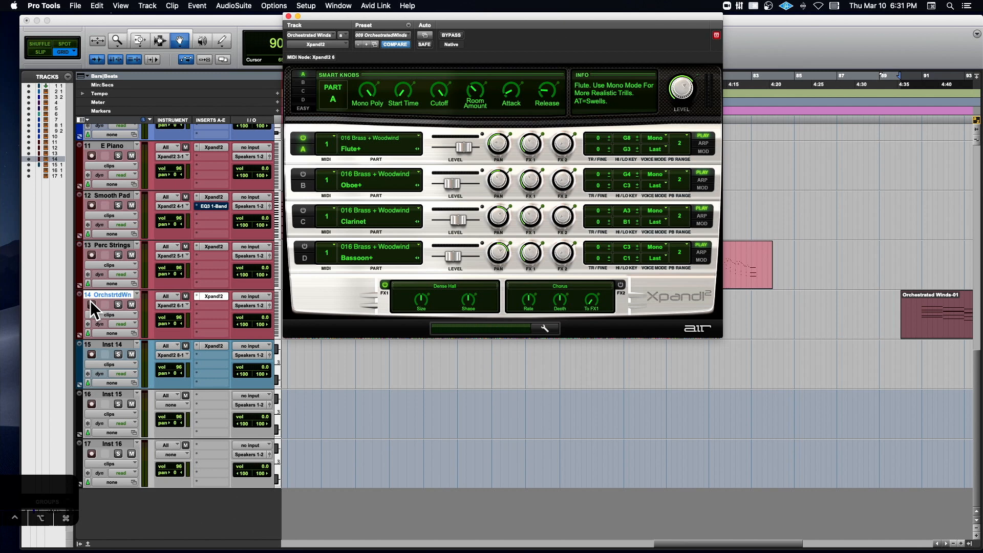
click(91, 304)
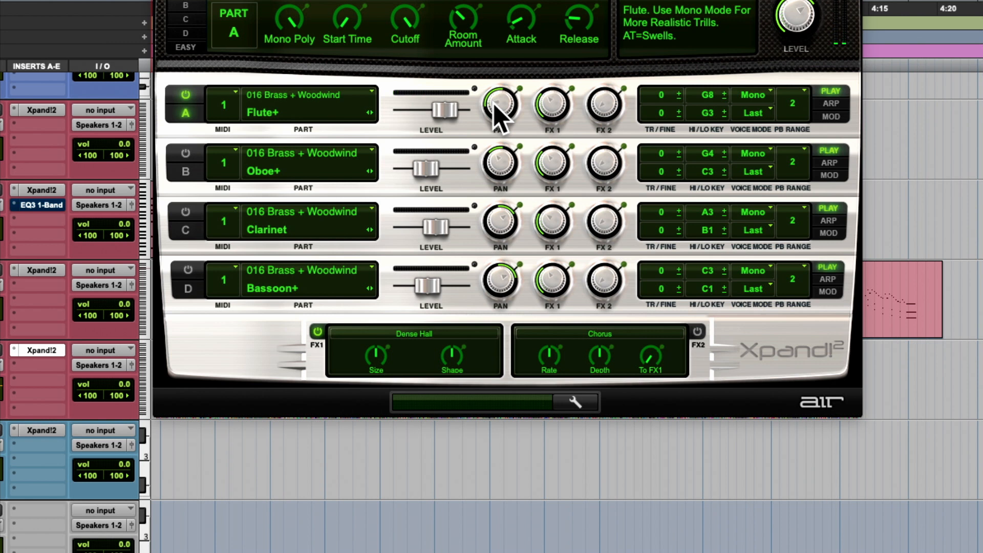
- Check part A's pan, isolate the Oboe+, Clarinet+ and Bassoon+ parts one at a time, and check part D's pan
drag(499, 116, 499, 72)
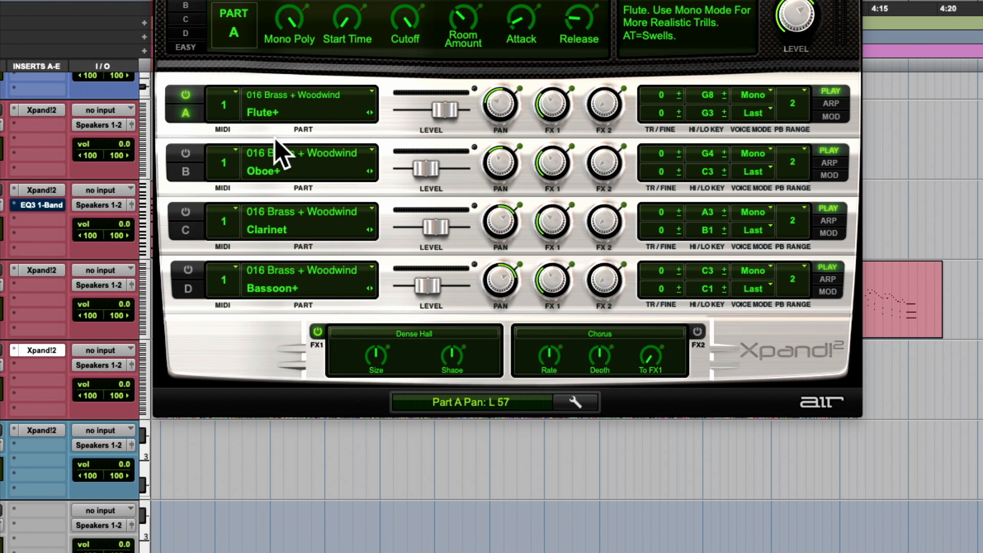
click(190, 96)
click(186, 154)
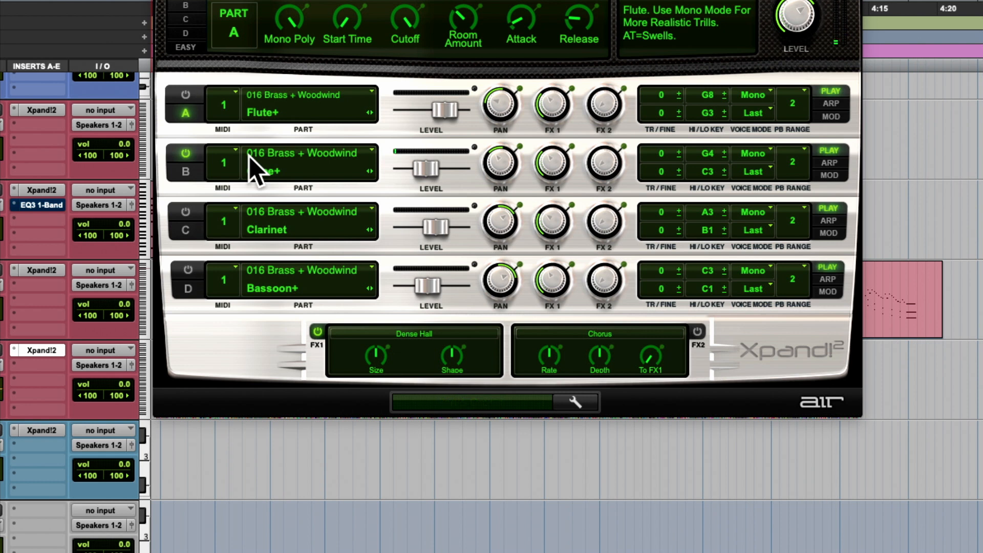
click(187, 211)
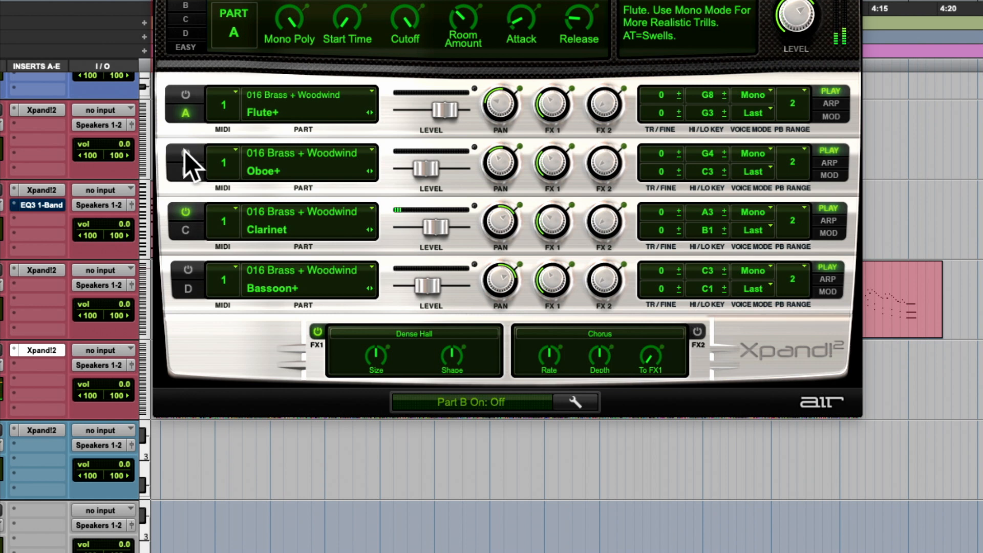
drag(492, 273, 488, 265)
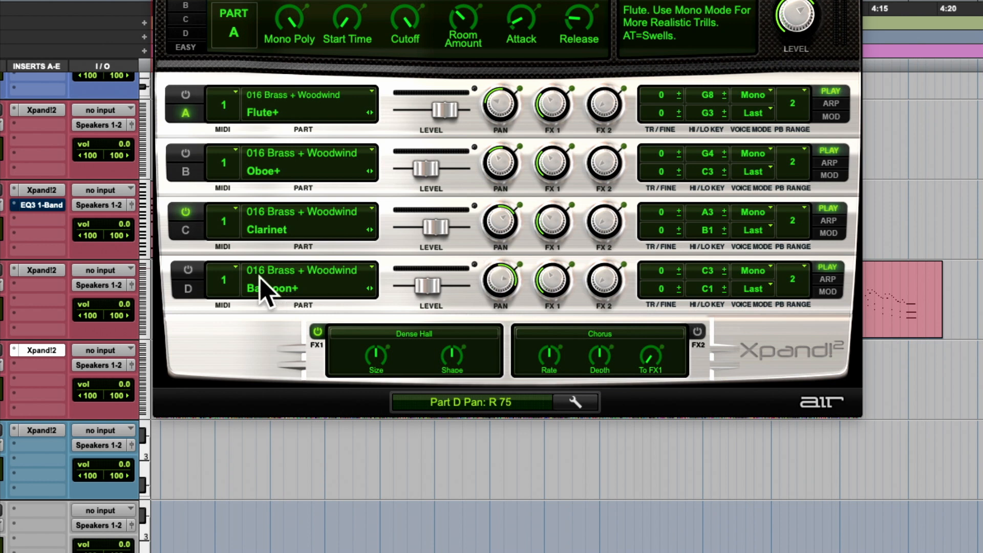
click(186, 212)
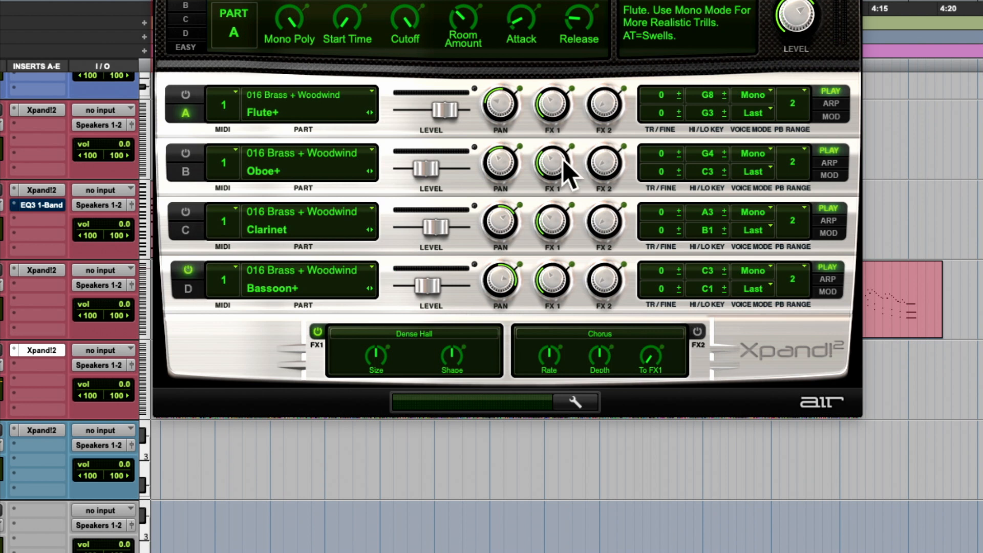
- Try the Learn Key option on the low key of part D (Bassoon+)
mouse_move(562, 158)
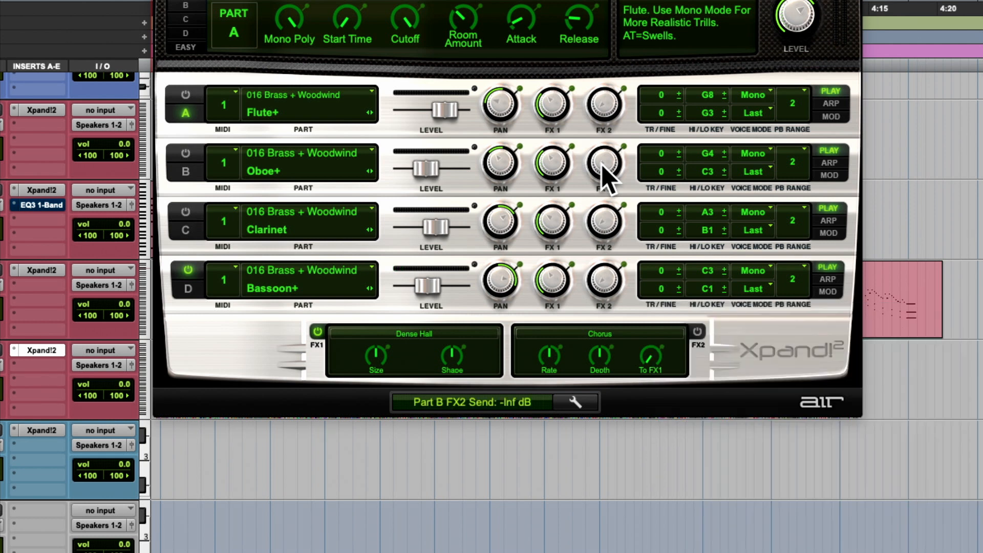
scroll(602, 164, up, 1)
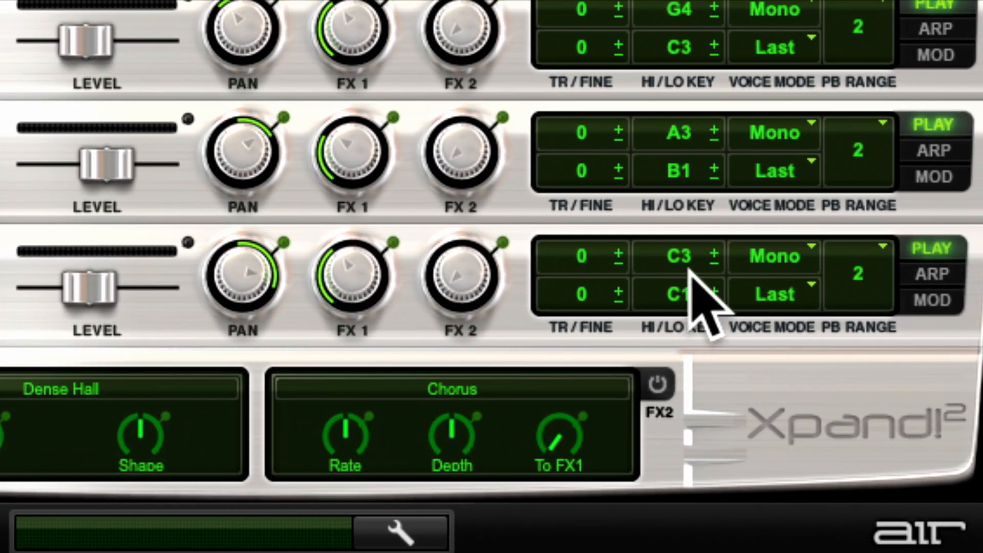
click(683, 296)
right_click(685, 295)
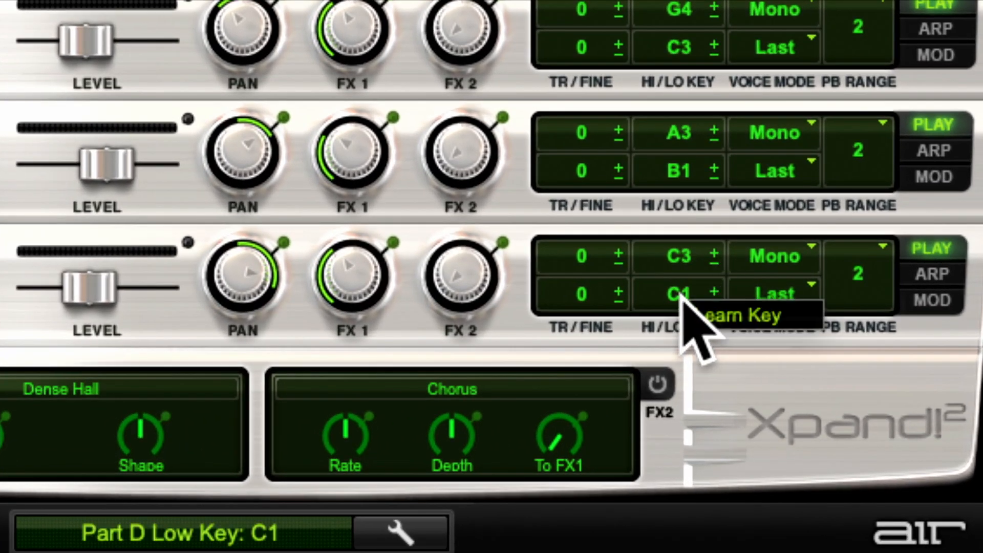
click(707, 316)
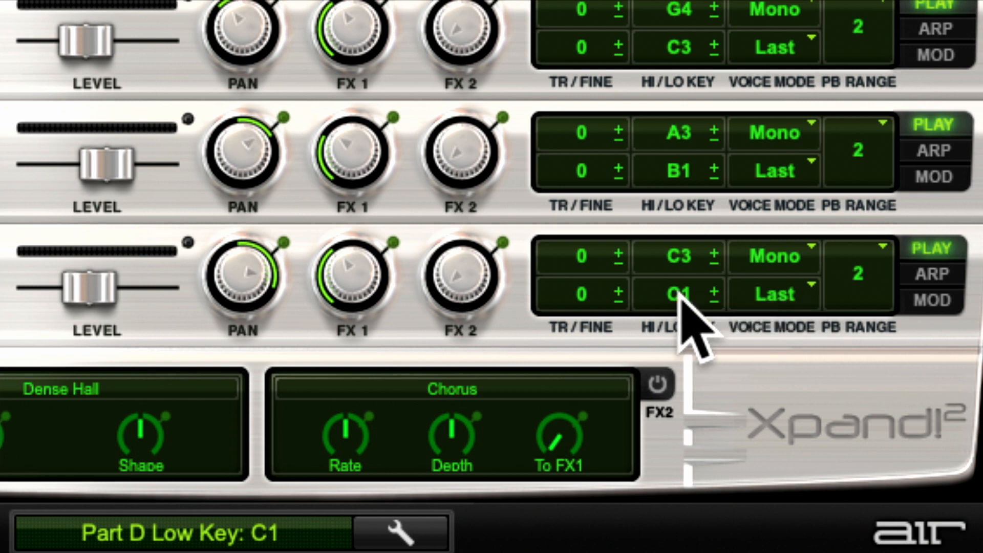
- Lower part D's low key to B0, return it to C1, and raise it to G#1
click(715, 292)
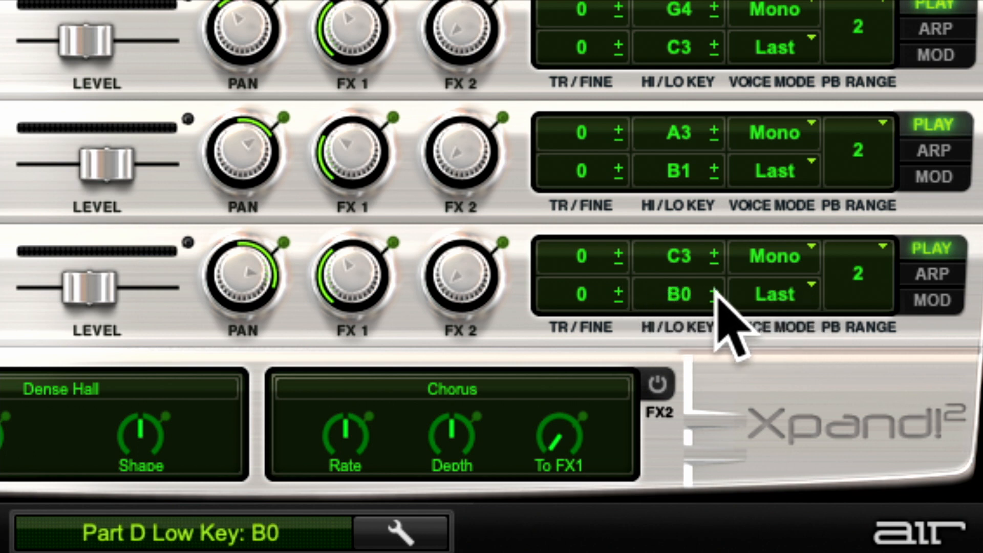
click(716, 292)
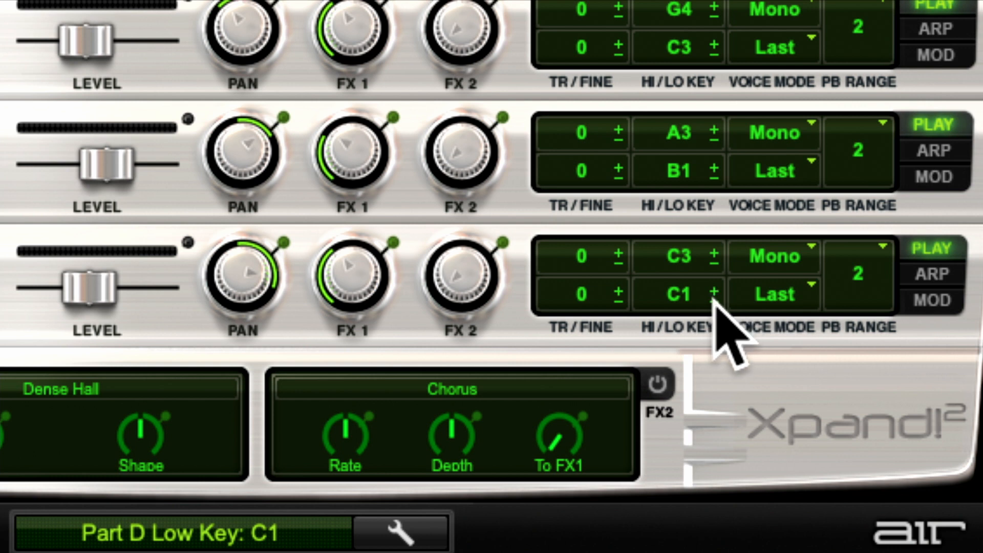
click(714, 302)
mouse_move(698, 302)
mouse_down()
mouse_move(698, 248)
mouse_move(698, 305)
mouse_up()
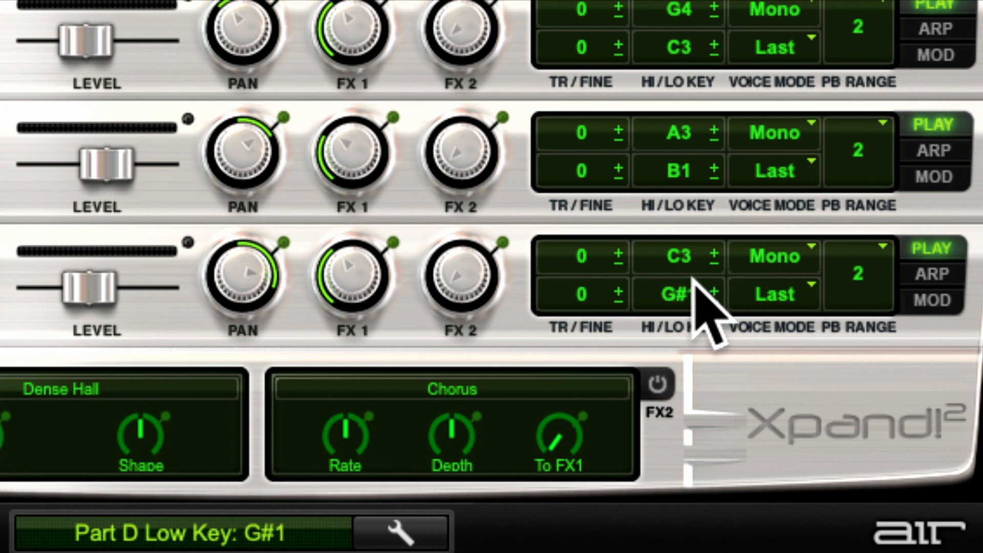
- Learn part D's low key as C1, shift it to G1, and learn C1 again
right_click(699, 299)
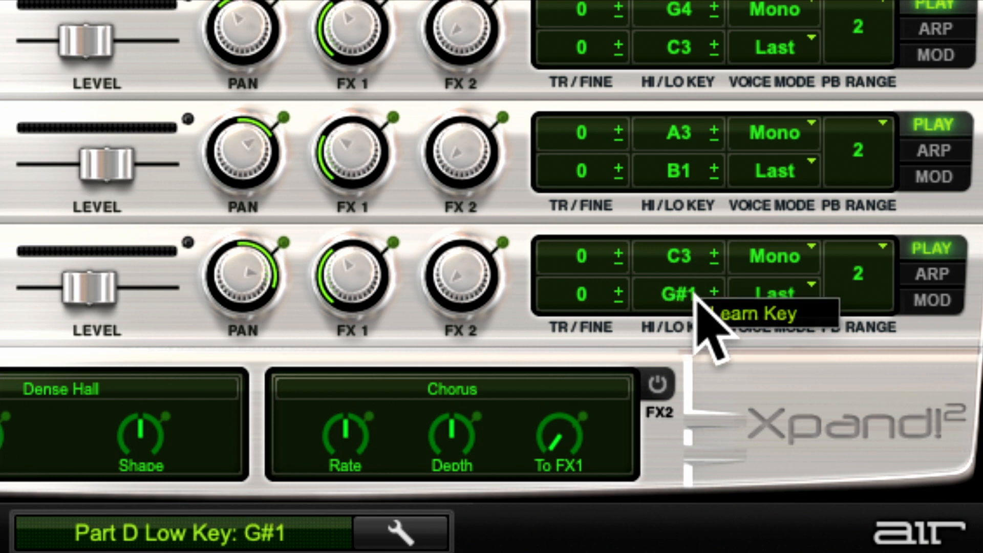
click(737, 315)
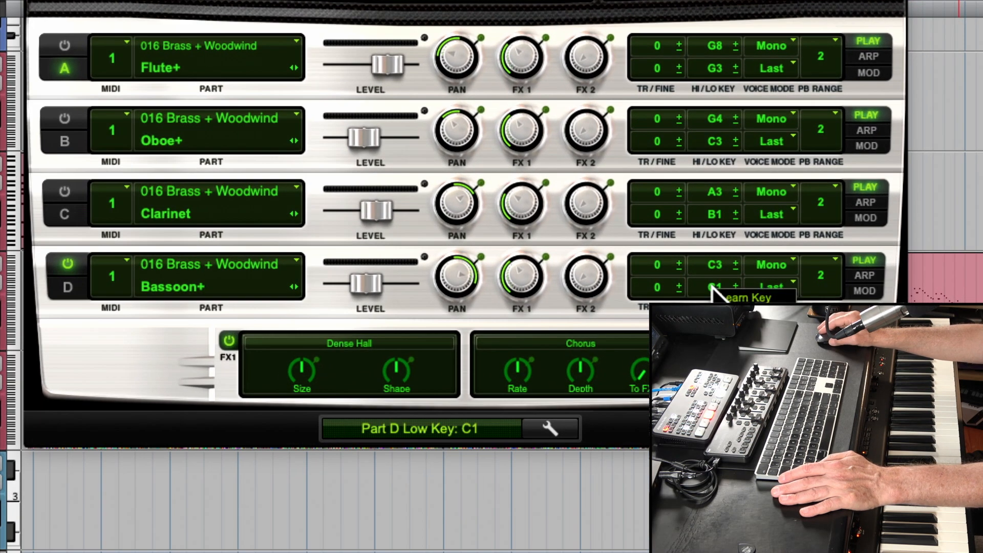
click(731, 290)
drag(736, 285, 737, 279)
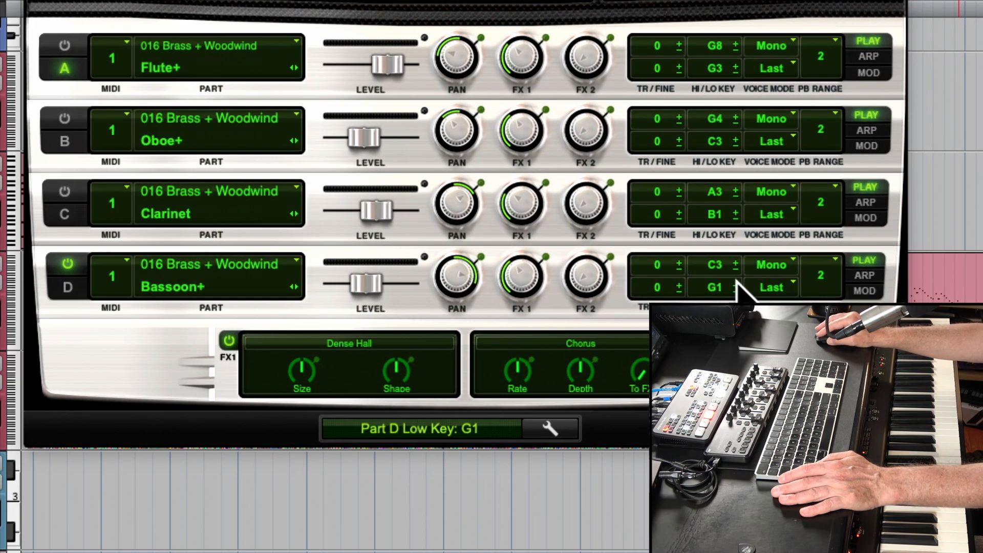
right_click(703, 287)
click(725, 297)
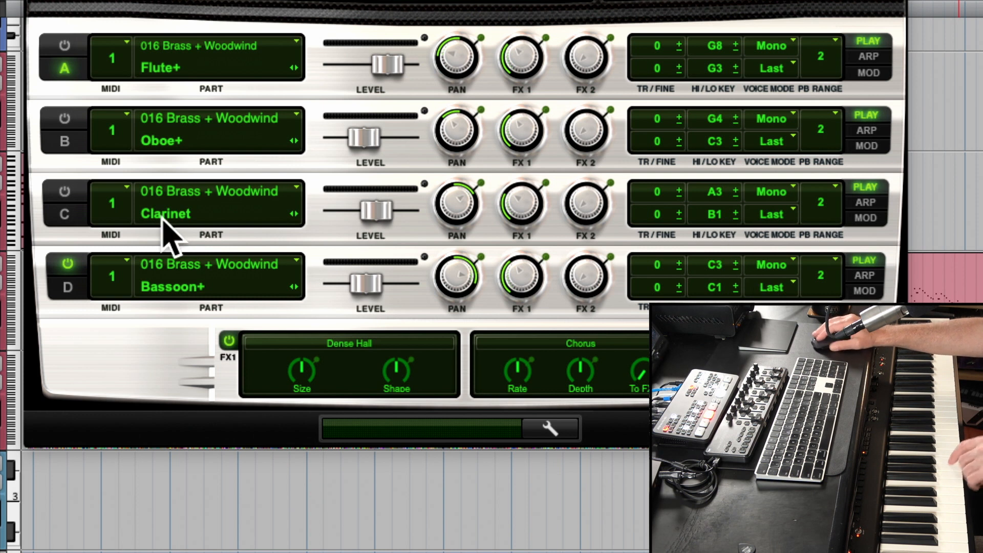
- Lower part C's low key to A1 and restore it to B1 with Learn Key
click(729, 223)
click(730, 222)
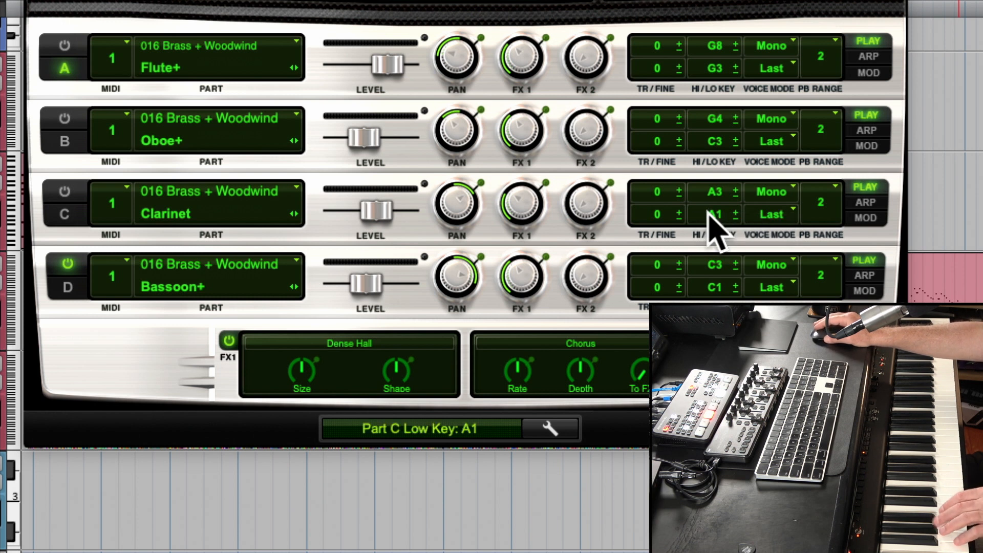
right_click(708, 211)
click(720, 225)
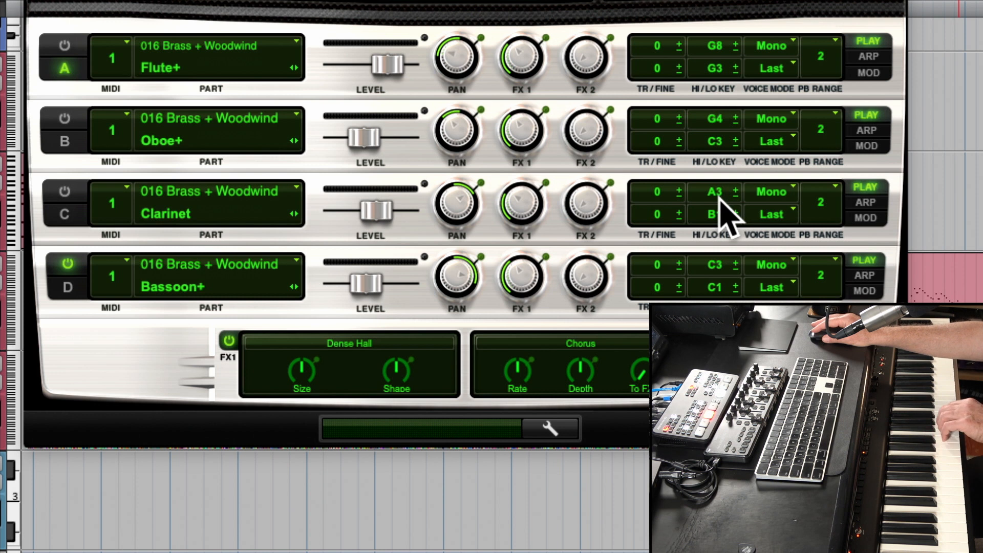
mouse_move(720, 192)
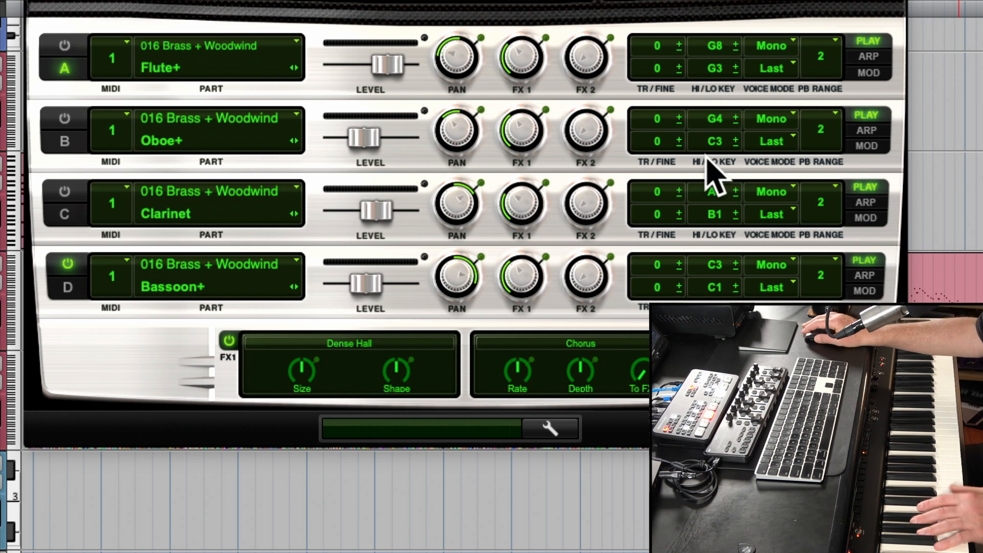
- Turn parts C, B and A back on in the OrchstrtdWn track's Xpand!2 and show the Easy Smart Knobs
scroll(485, 154, up, 6)
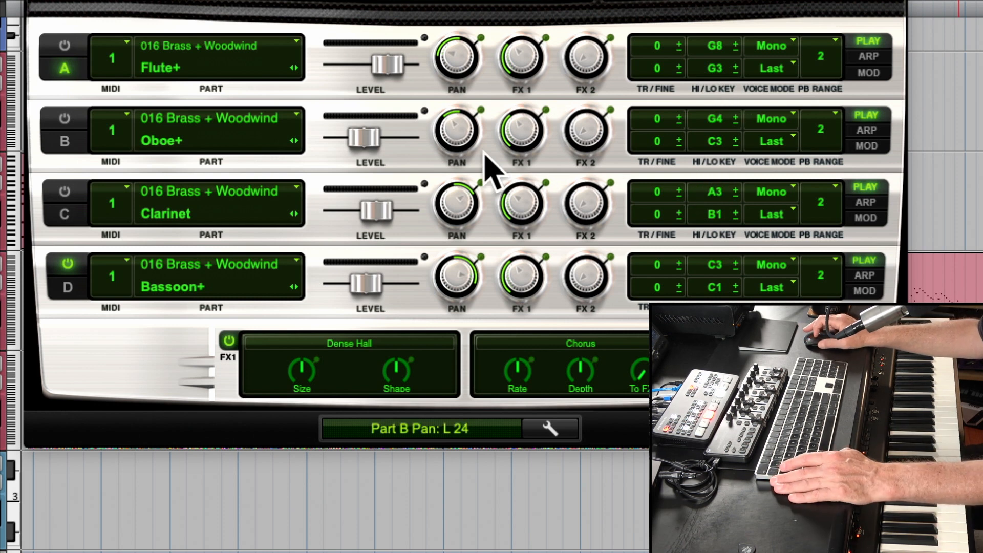
scroll(485, 155, up, 4)
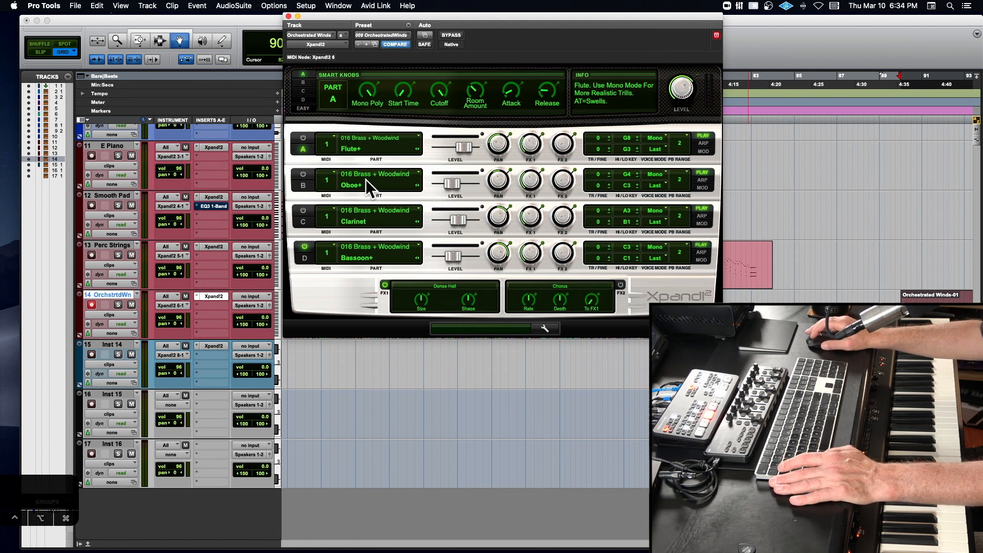
click(288, 16)
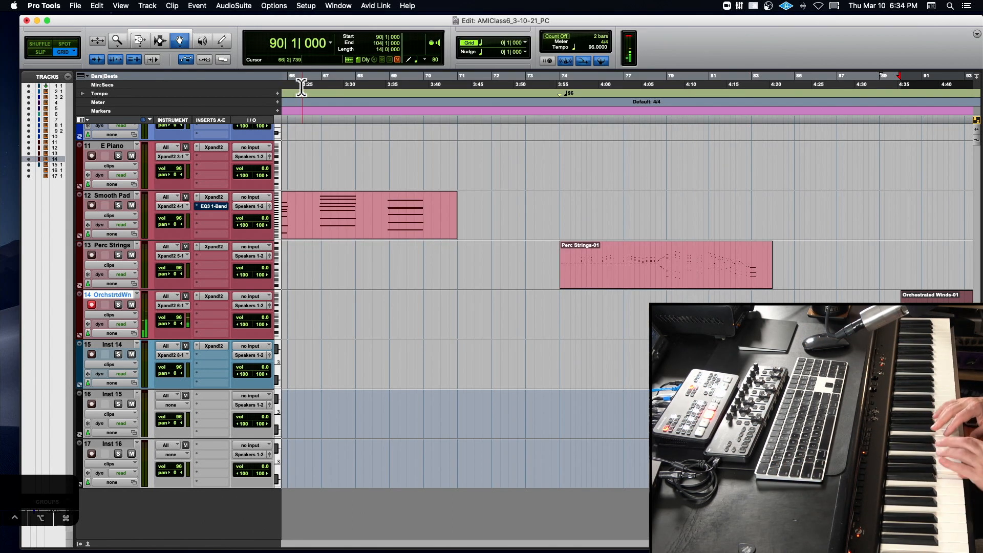
click(219, 297)
click(302, 210)
click(303, 174)
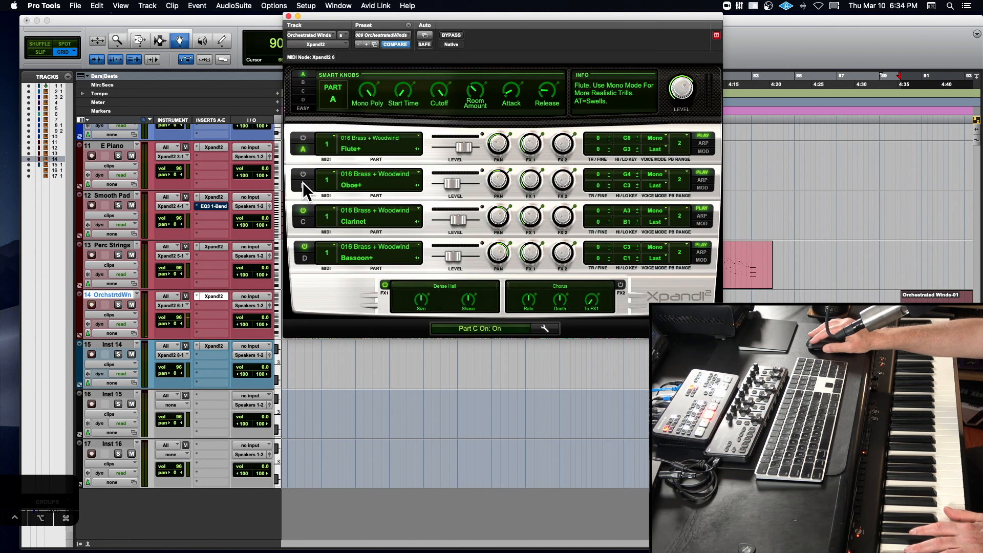
click(302, 138)
click(303, 107)
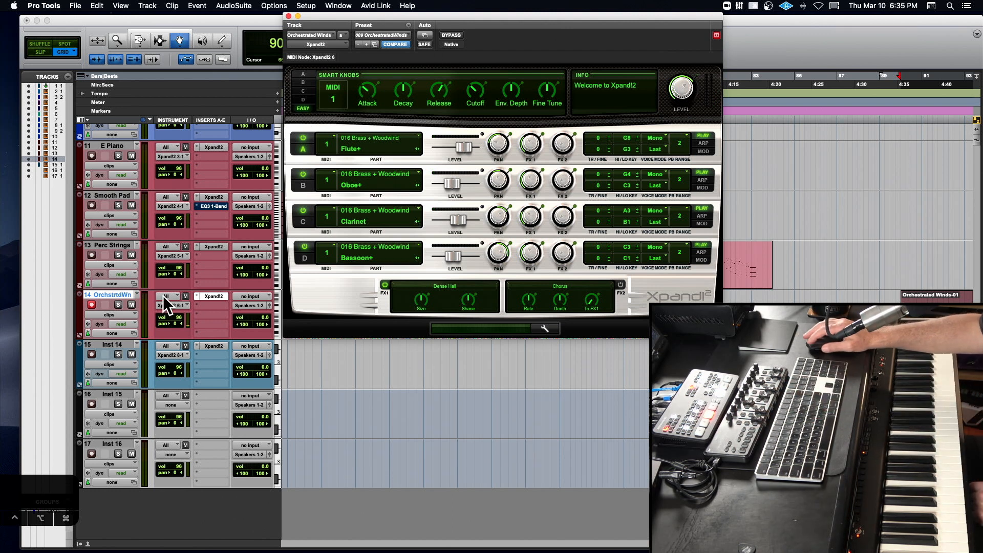
- Load the +22 Soprano Sax preset from 18 Brass + Woodwind into the Inst 14 track's Xpand!2 and record-enable the track
click(214, 346)
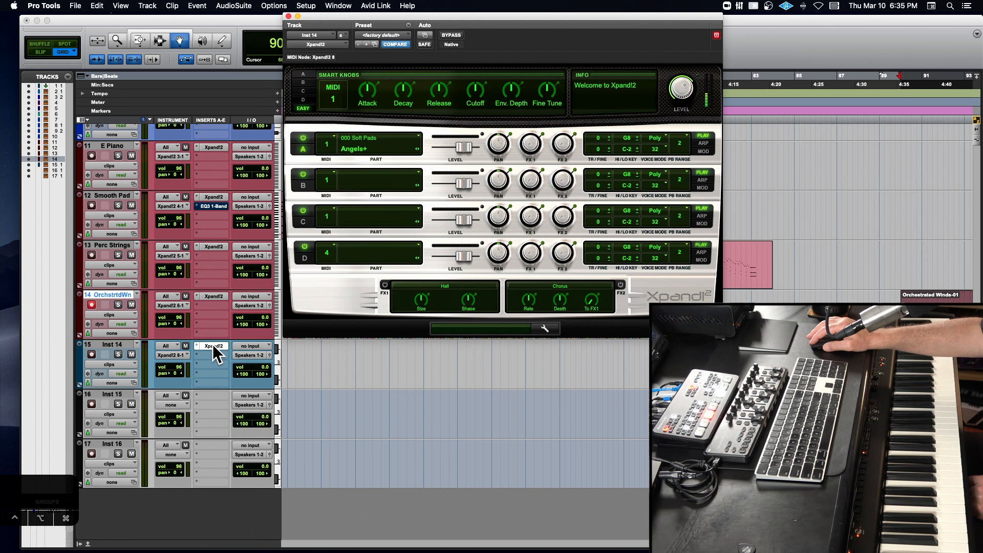
click(396, 34)
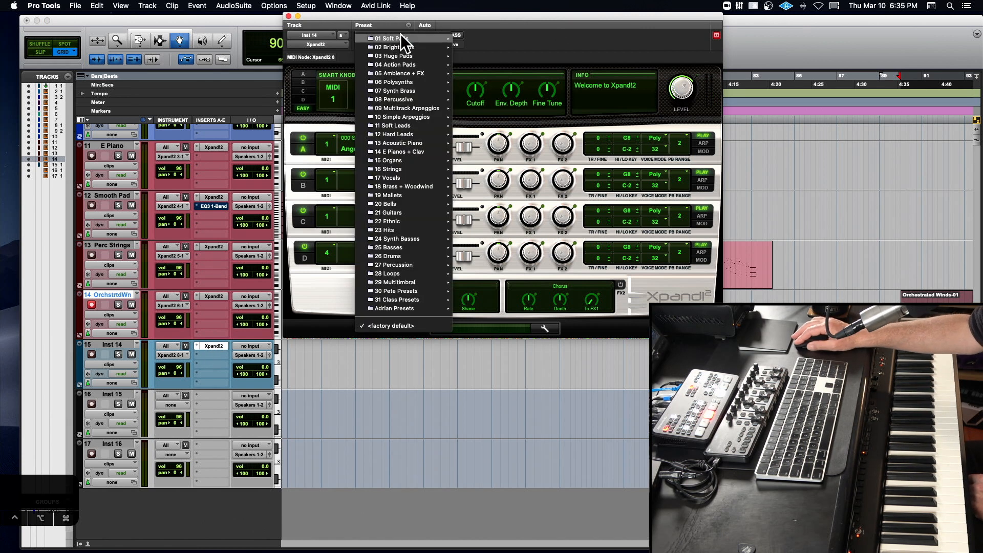
mouse_move(374, 54)
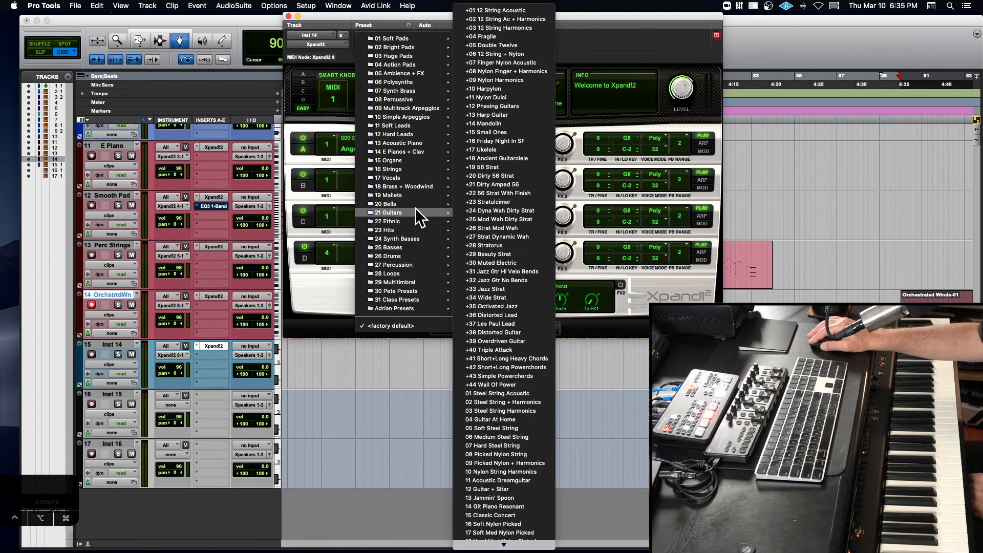
mouse_move(416, 188)
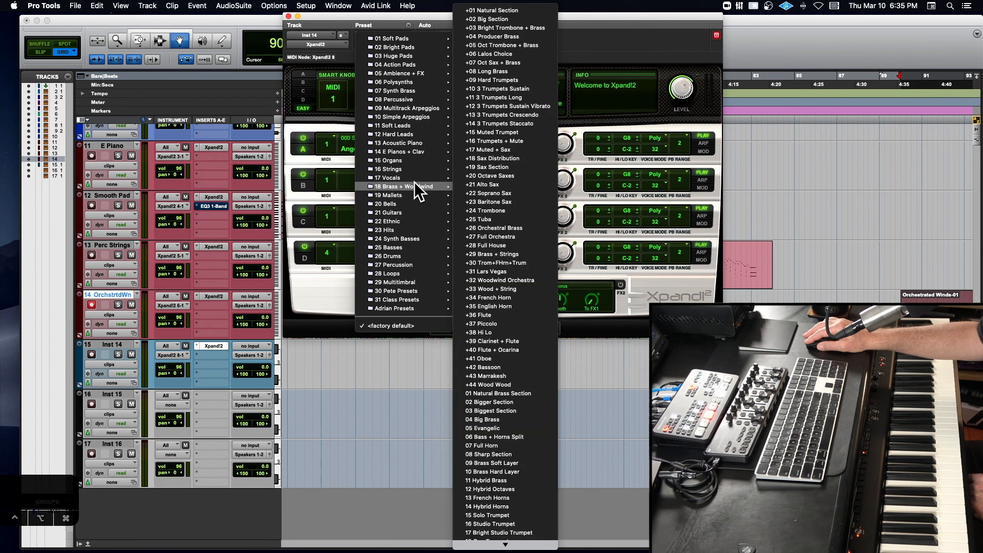
click(515, 193)
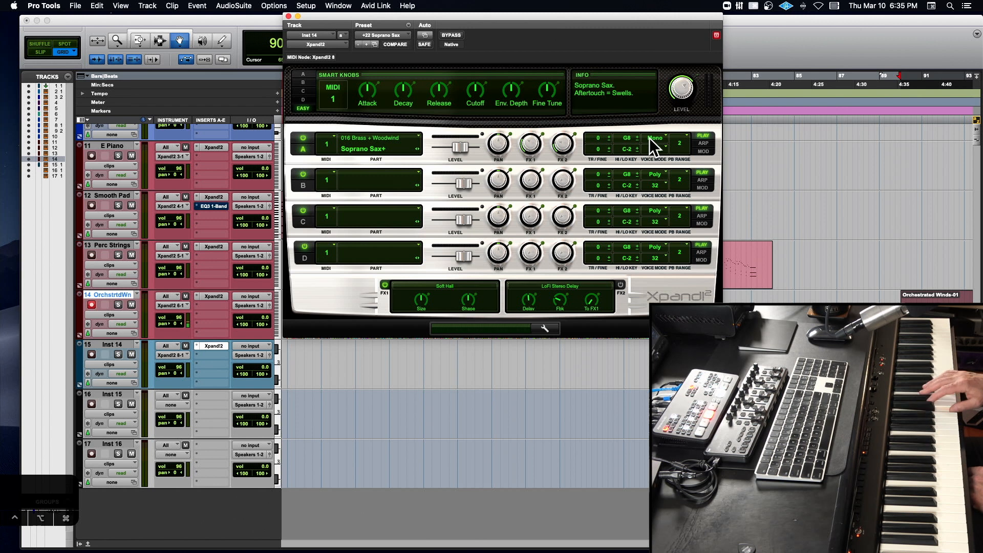
click(92, 354)
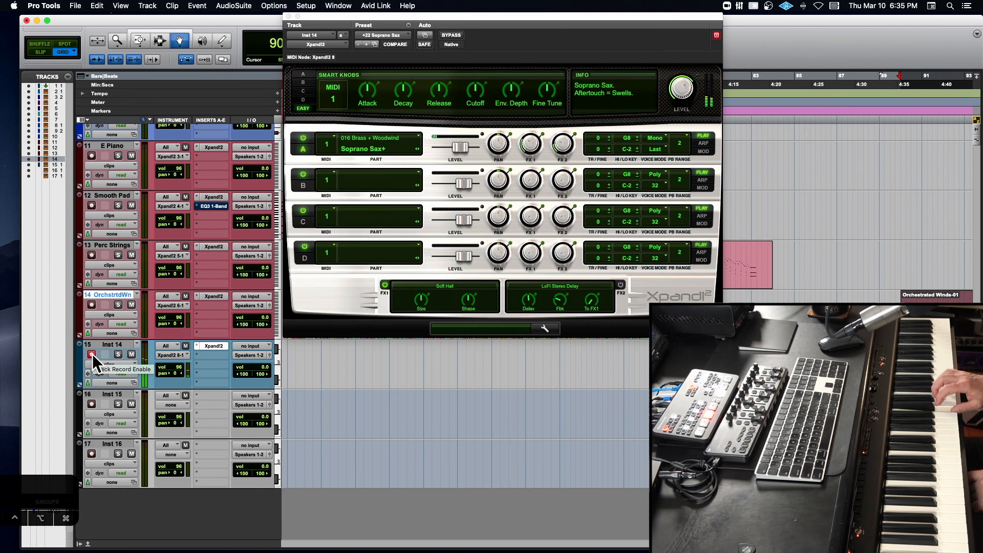
- Switch part A to Poly voice mode and load the +34 French Horn preset from 18 Brass + Woodwind
click(656, 139)
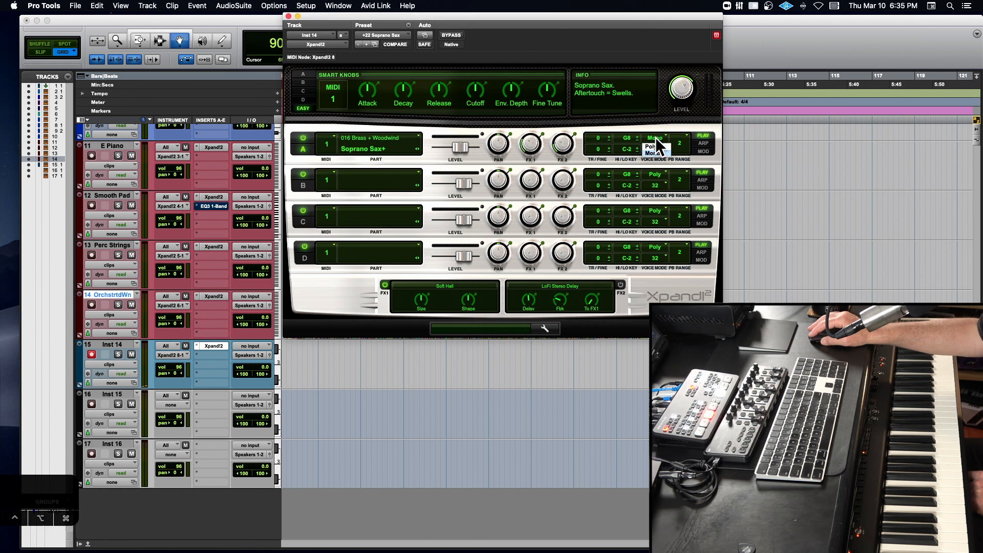
click(654, 146)
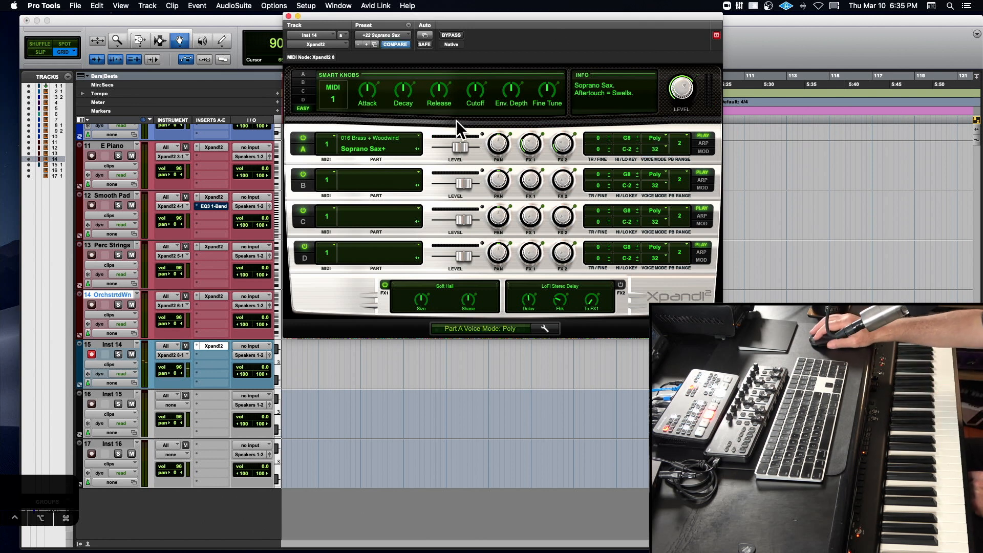
click(389, 31)
mouse_move(389, 33)
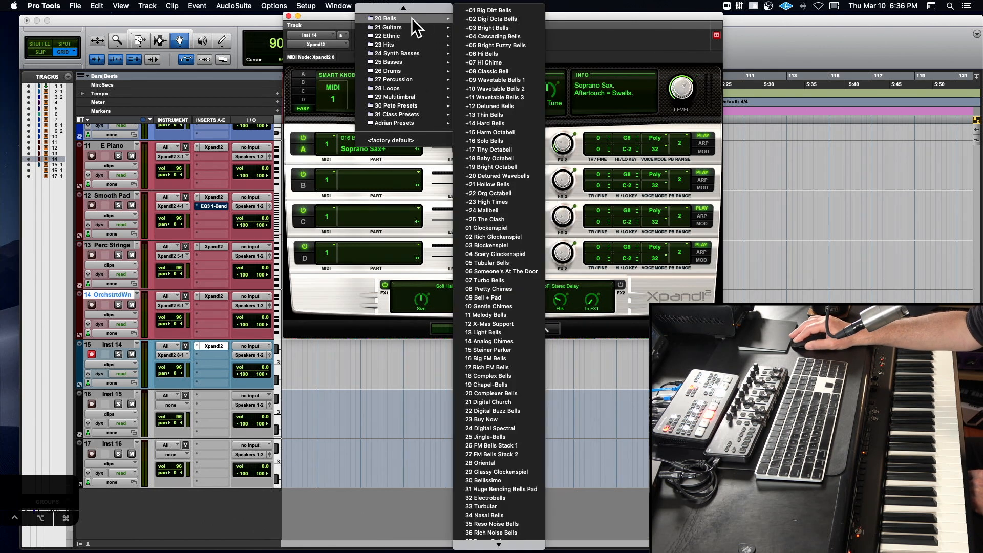
mouse_move(407, 2)
mouse_move(404, 97)
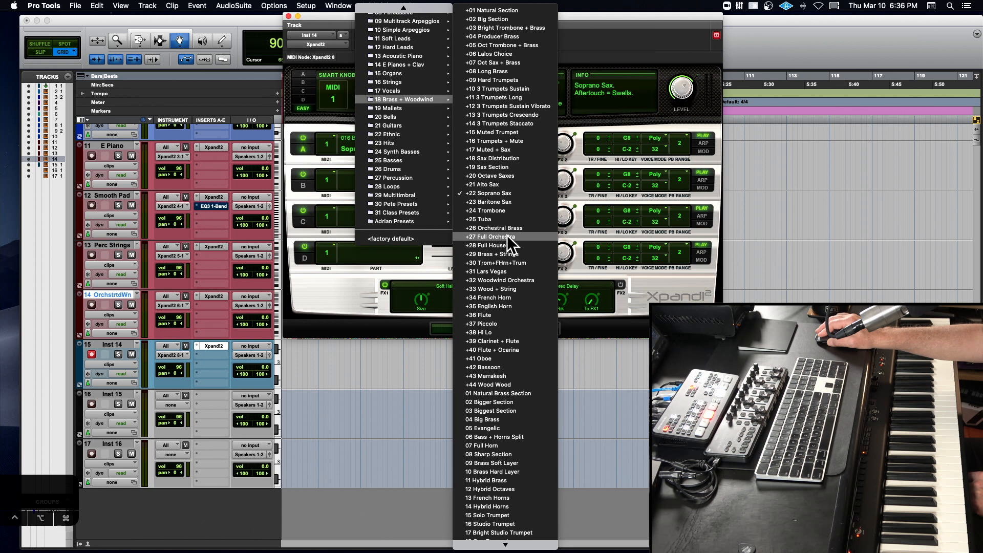
click(504, 296)
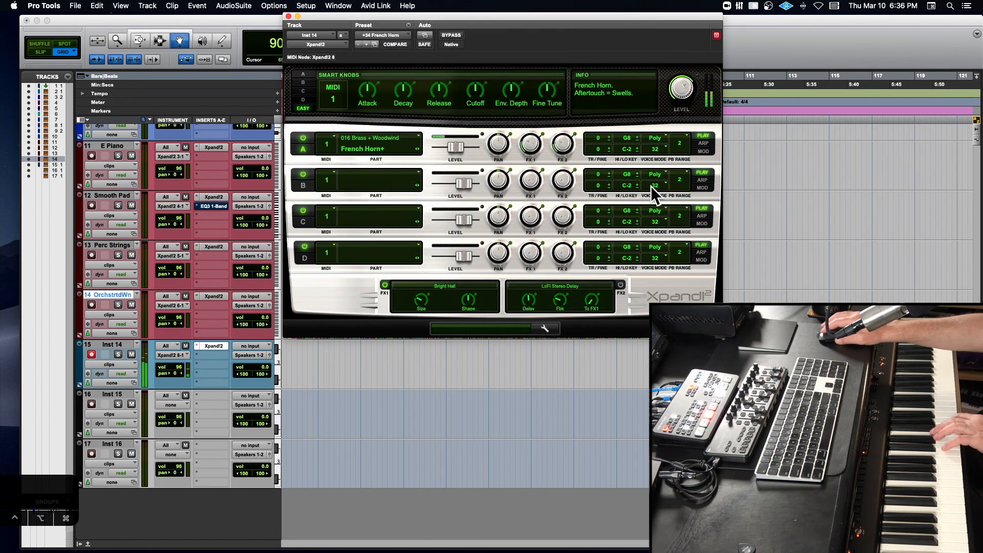
- Set part A's voice mode to Mono with the mono mode set to Low
click(657, 138)
click(656, 151)
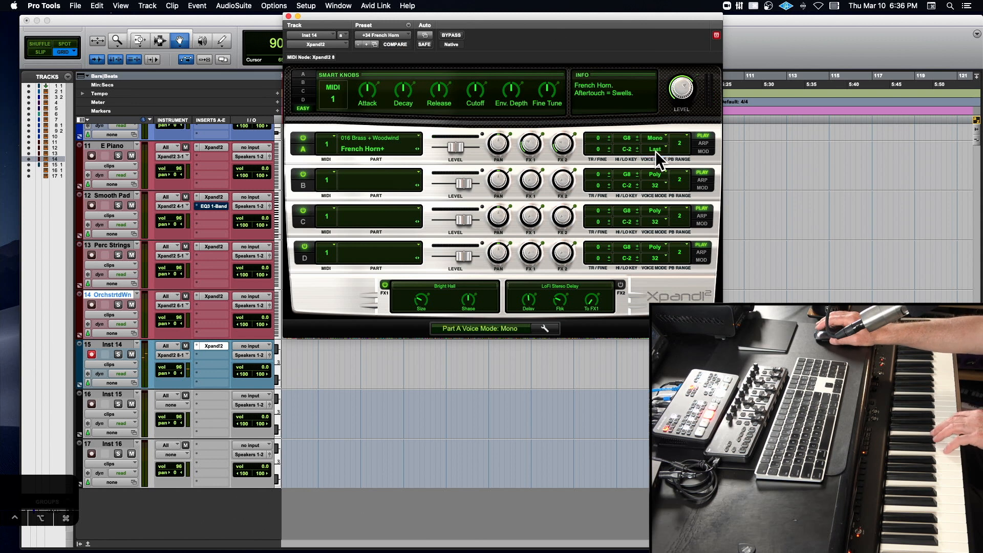
click(655, 151)
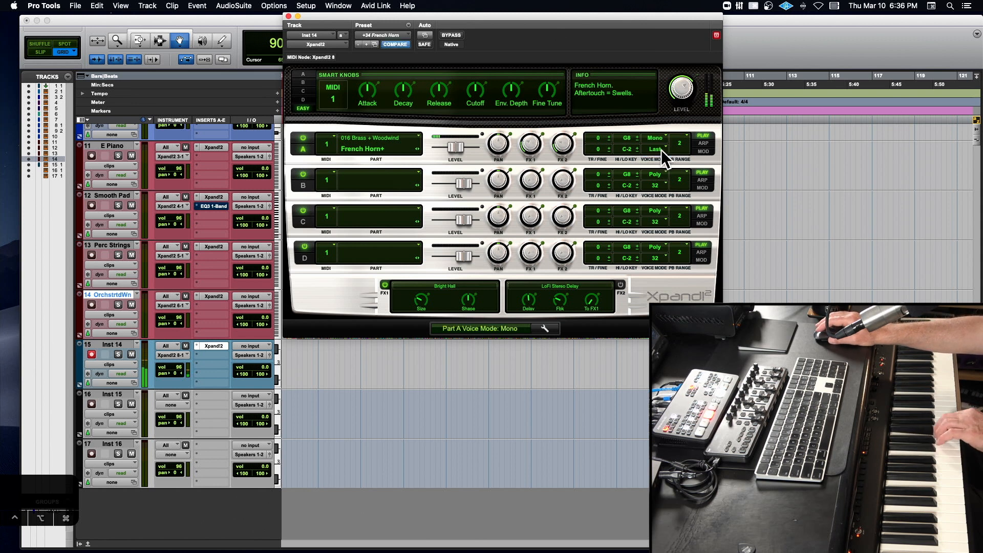
scroll(677, 146, down, 2)
click(651, 148)
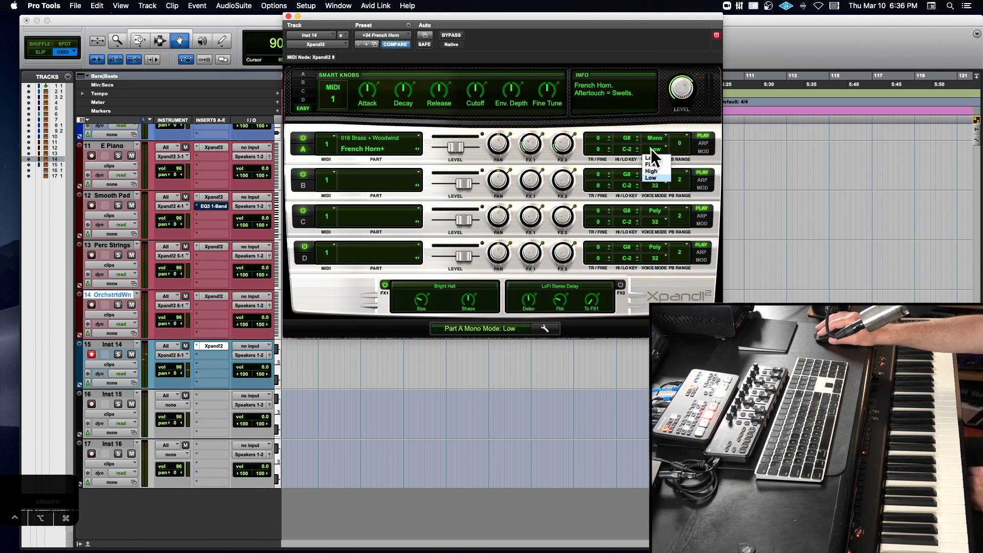
click(509, 123)
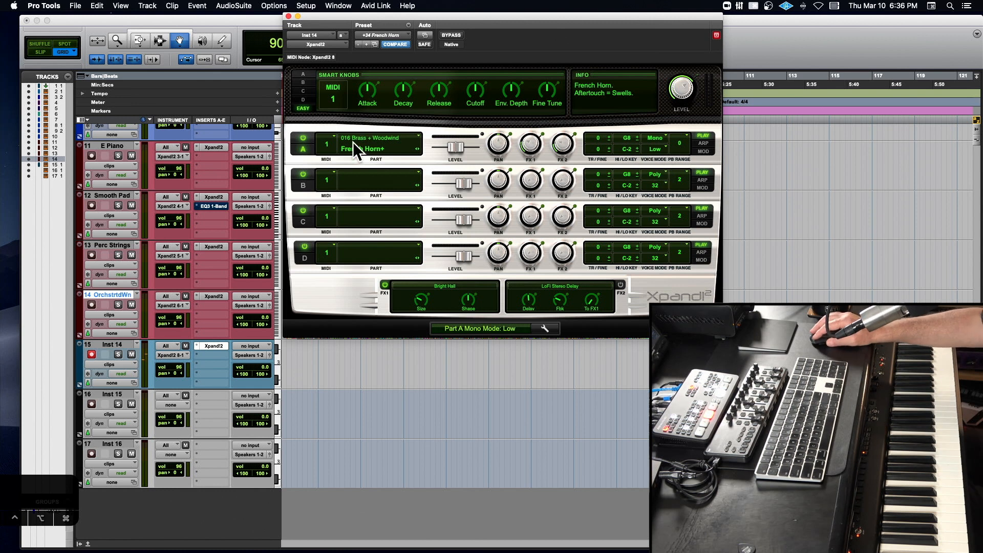
- Load the +36 Flute preset from 18 Brass + Woodwind and switch part A to Poly voice mode
click(376, 32)
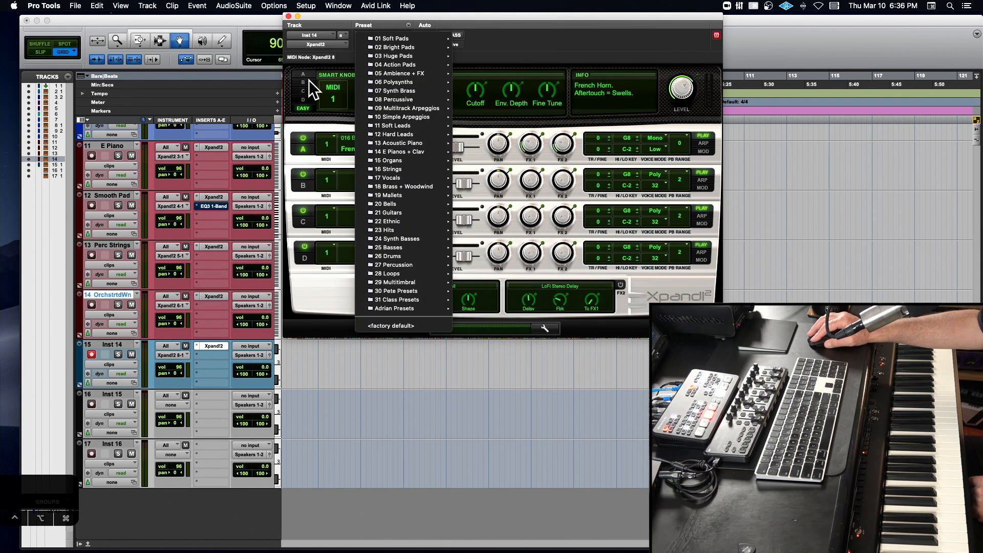
click(314, 85)
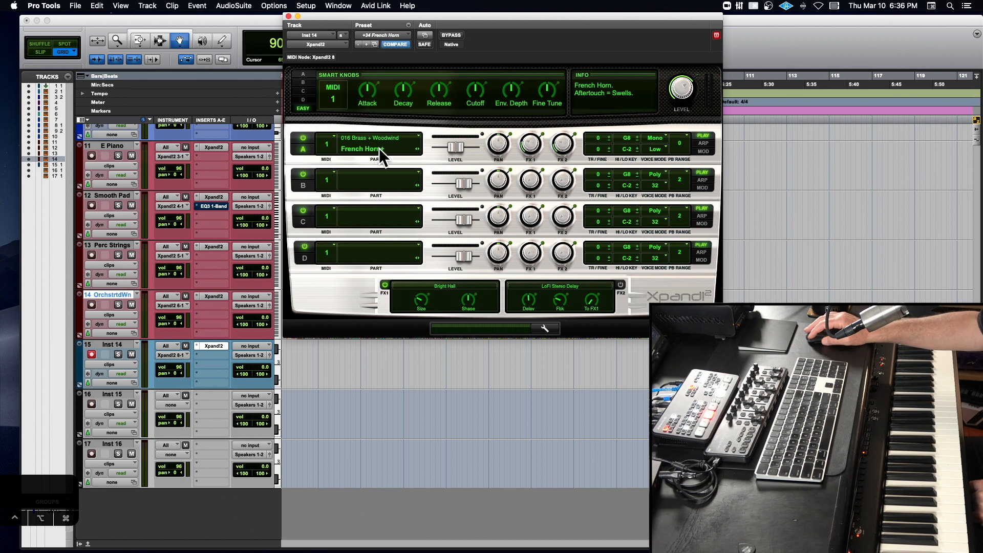
click(383, 34)
mouse_move(383, 34)
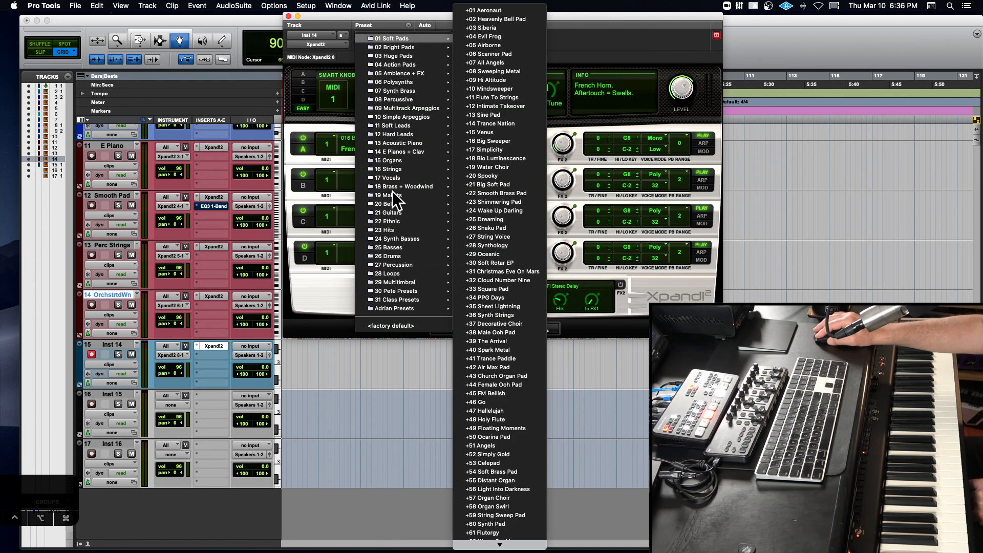
mouse_move(395, 188)
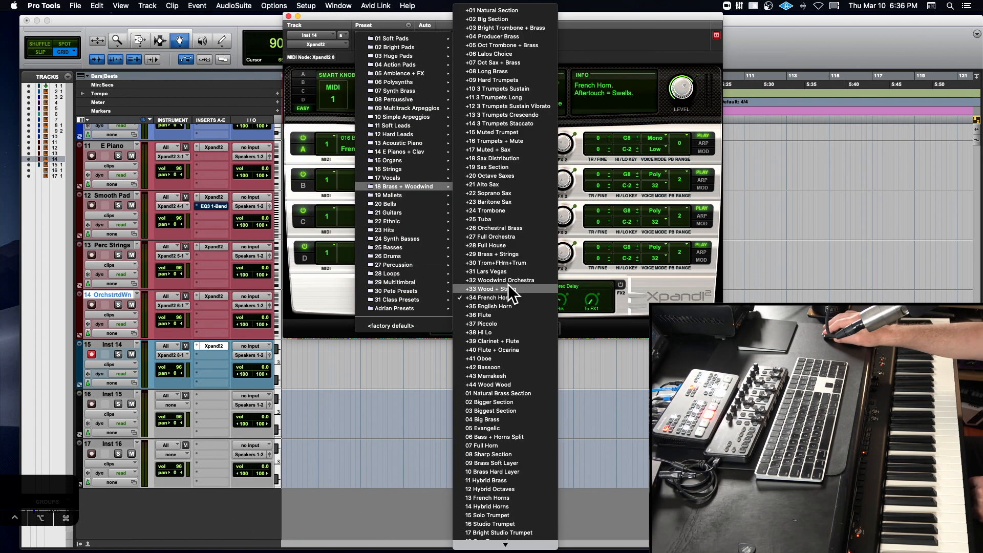
click(508, 313)
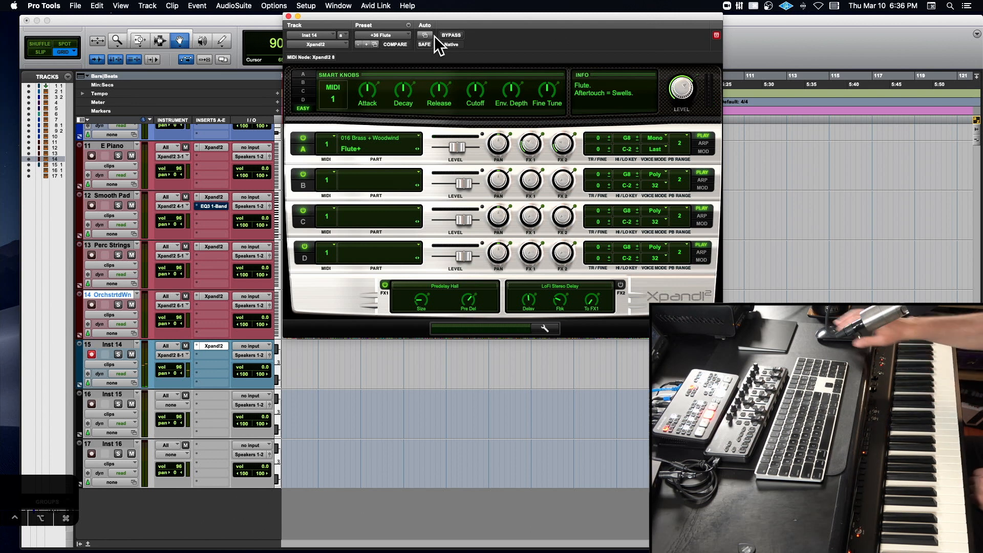
drag(451, 17, 450, 16)
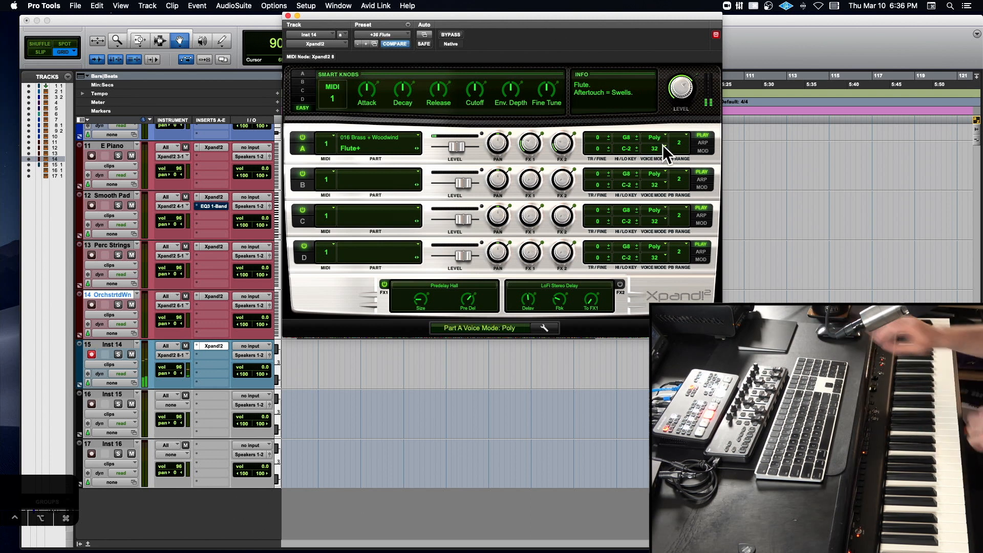
- Change part A's sound to French Horns from 016 Brass + Woodwind
click(397, 146)
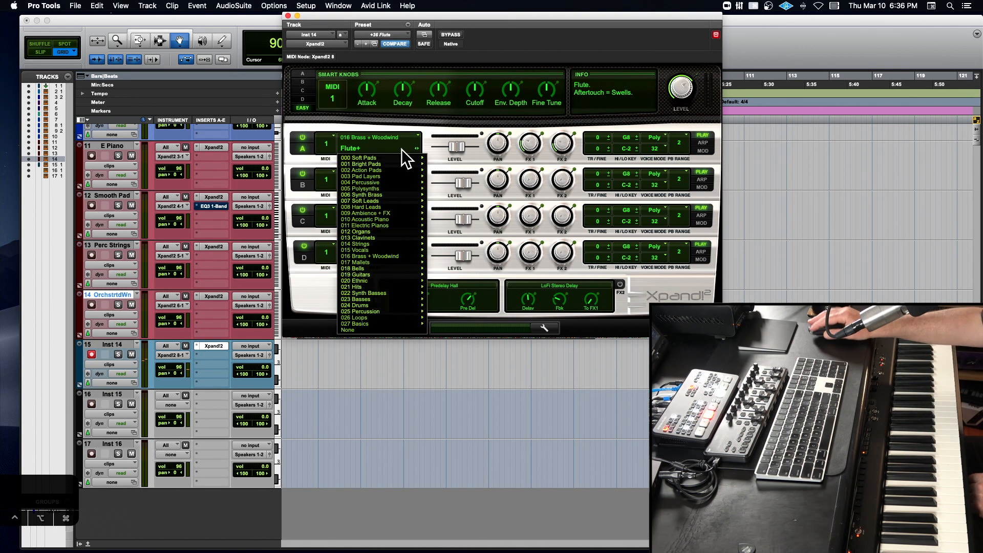
mouse_move(394, 255)
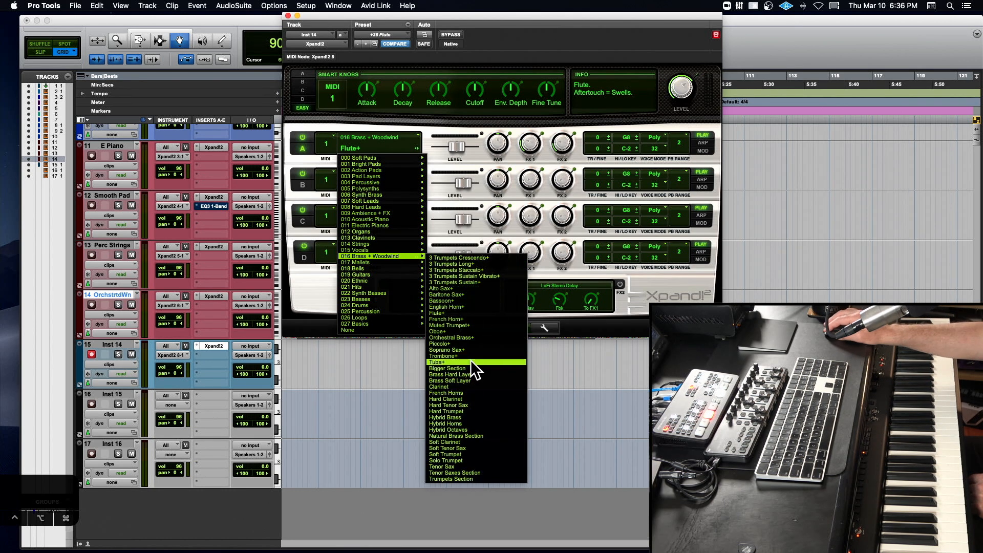
click(466, 392)
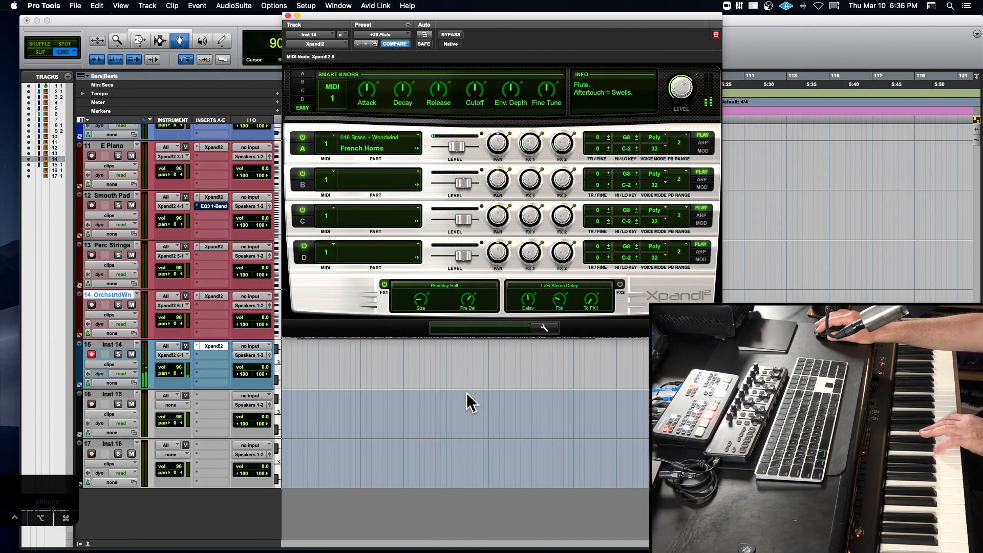
- Set part A to Mono voice mode and raise the Release and Attack Smart Knobs, with Attack at +22 %
click(653, 152)
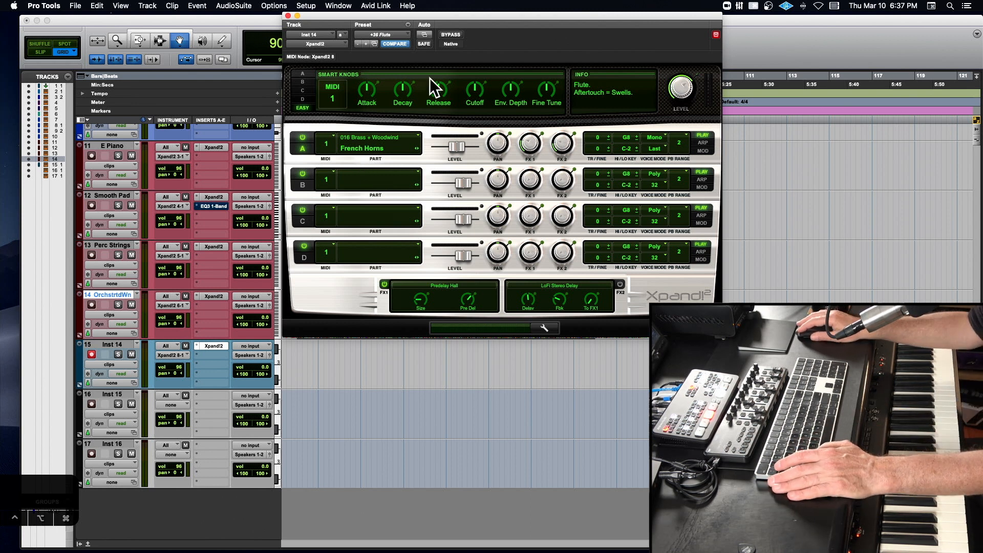
drag(438, 91, 438, 79)
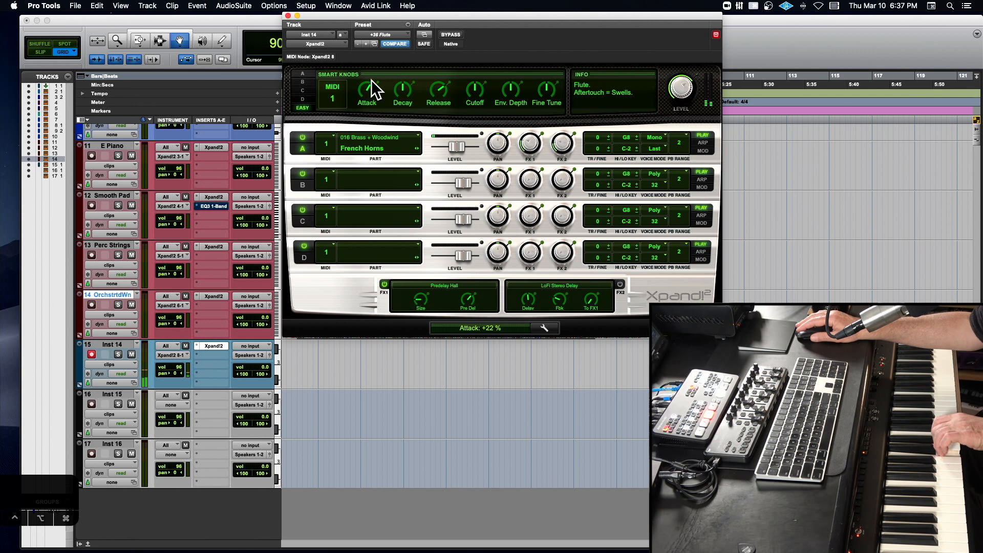
- Change part A's sound to Clarinet from 016 Brass + Woodwind and compare its Poly and Mono voice modes, ending on Mono
click(360, 143)
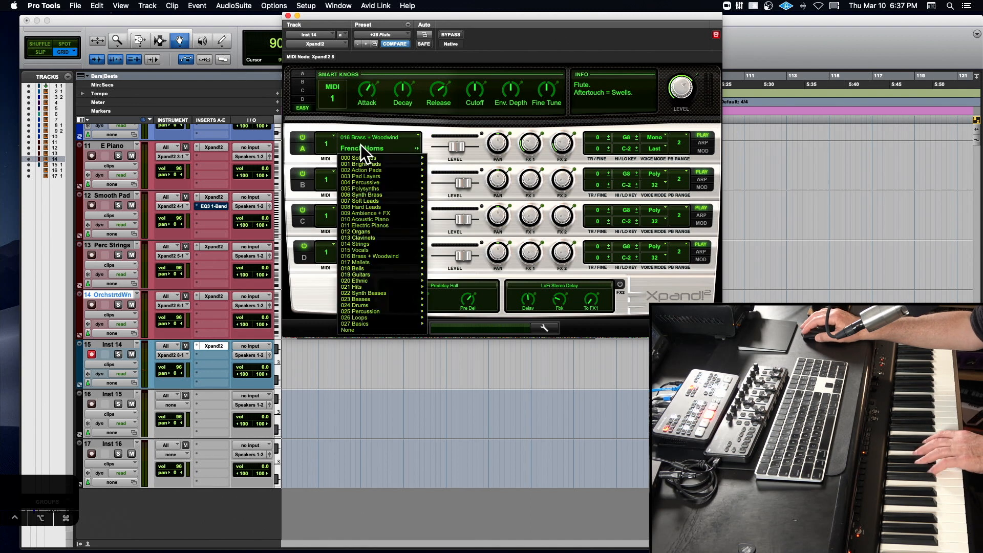
mouse_move(368, 156)
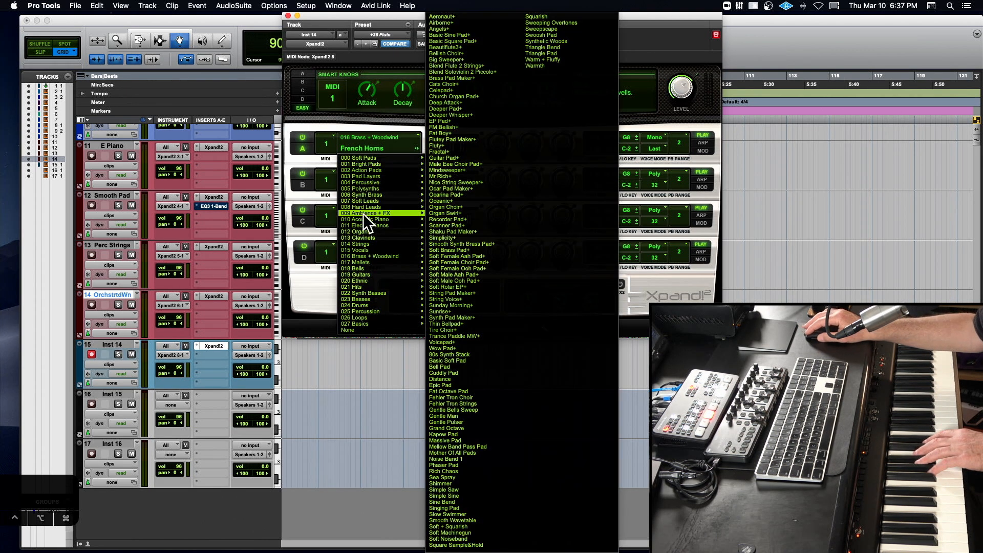
mouse_move(368, 256)
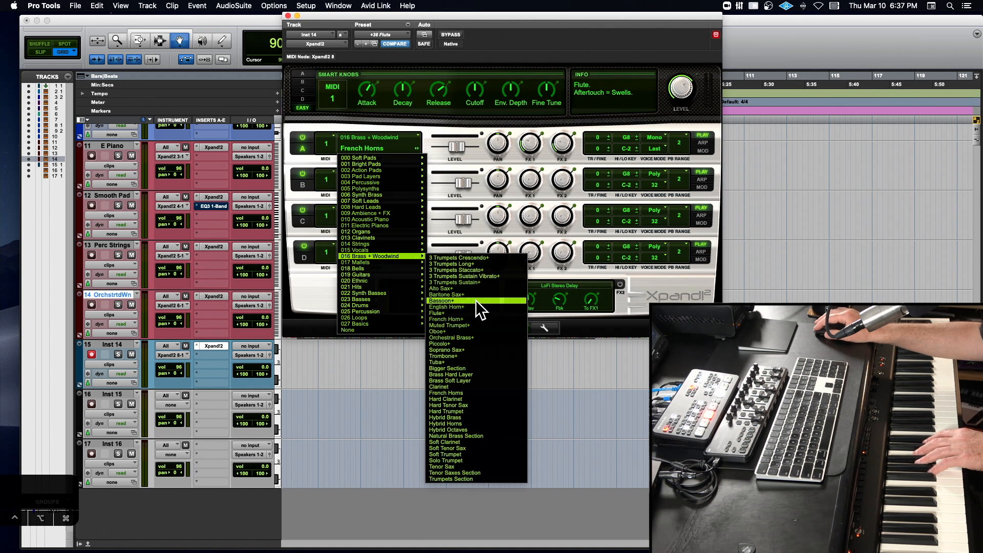
click(469, 386)
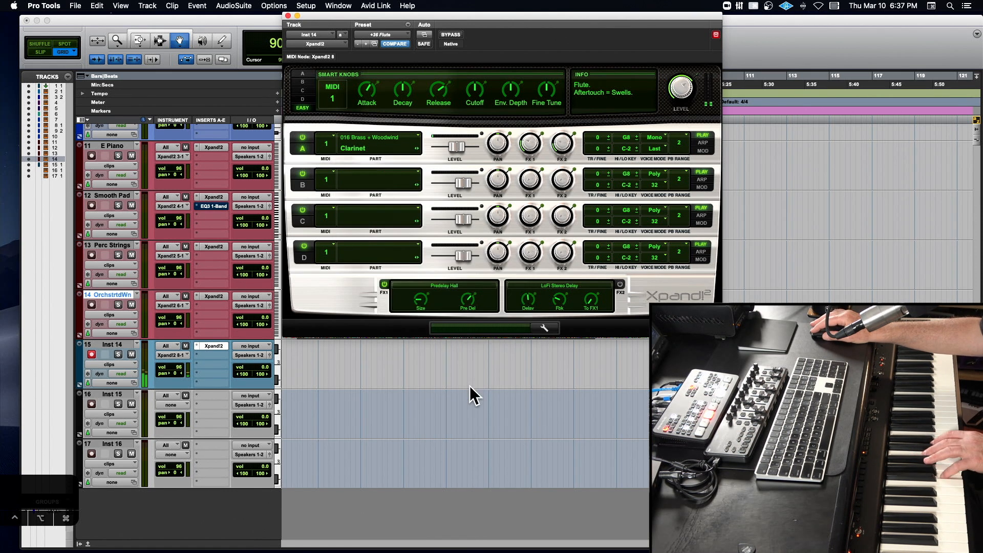
click(650, 135)
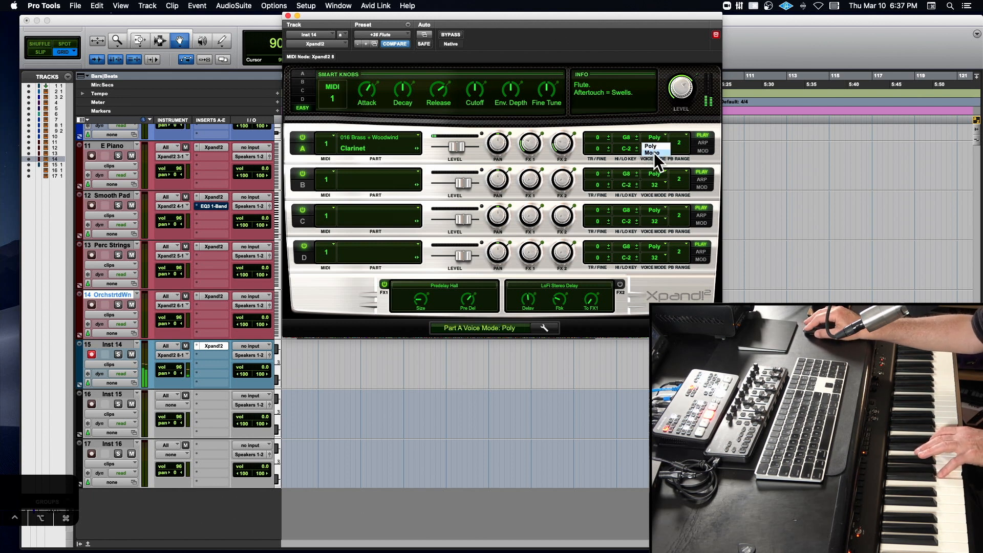
click(654, 152)
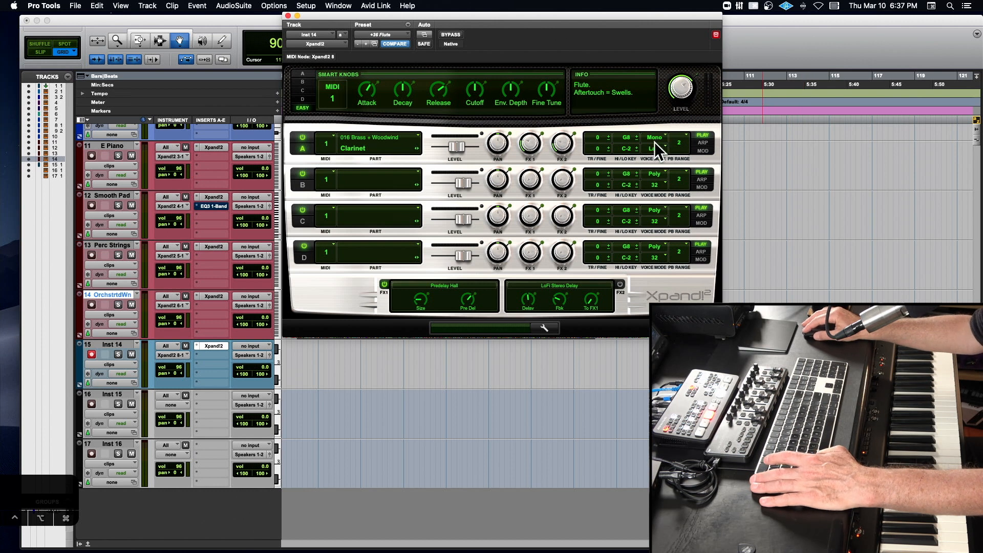
- Change part A's sound to Soprano Sax+ from 016 Brass + Woodwind, trying Poly voice mode before returning it to Mono
click(385, 149)
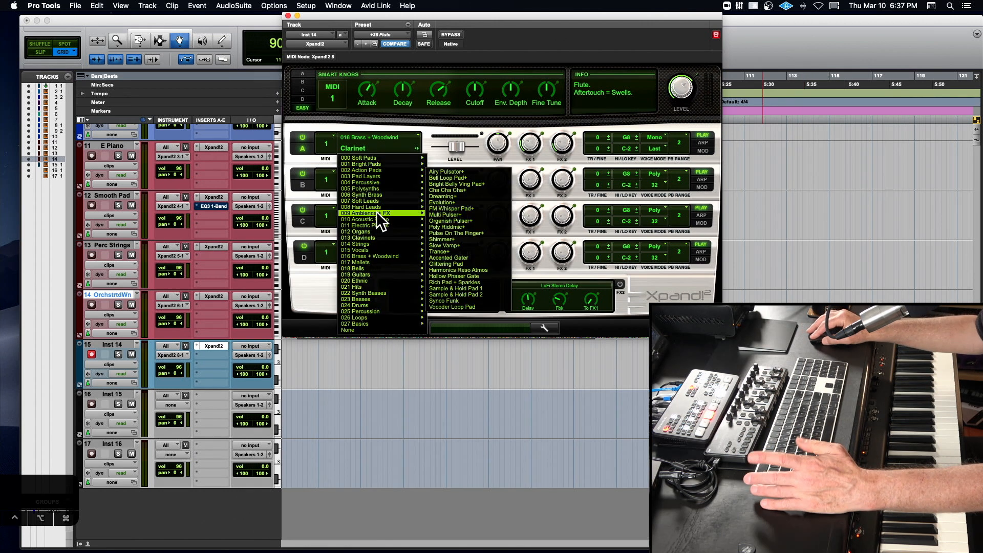
mouse_move(379, 238)
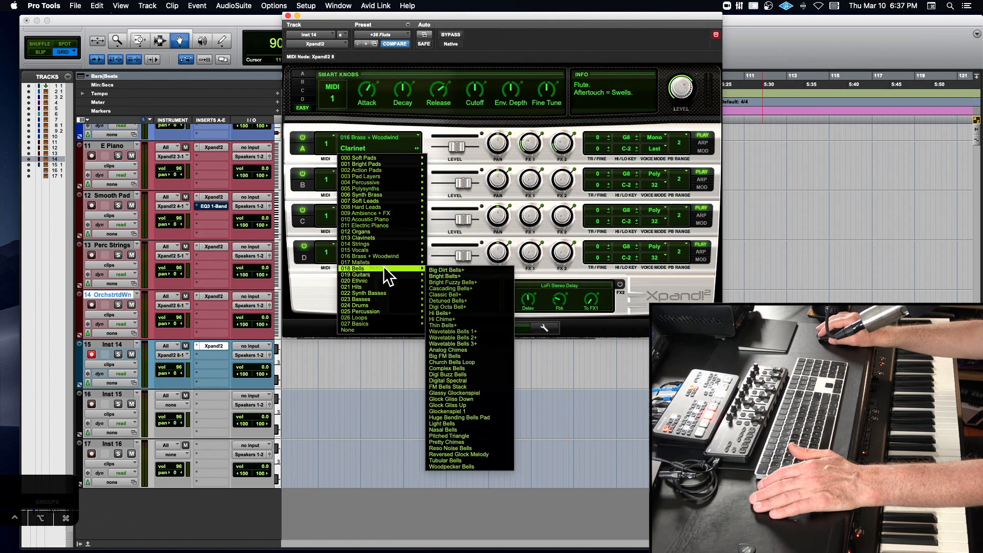
mouse_move(385, 256)
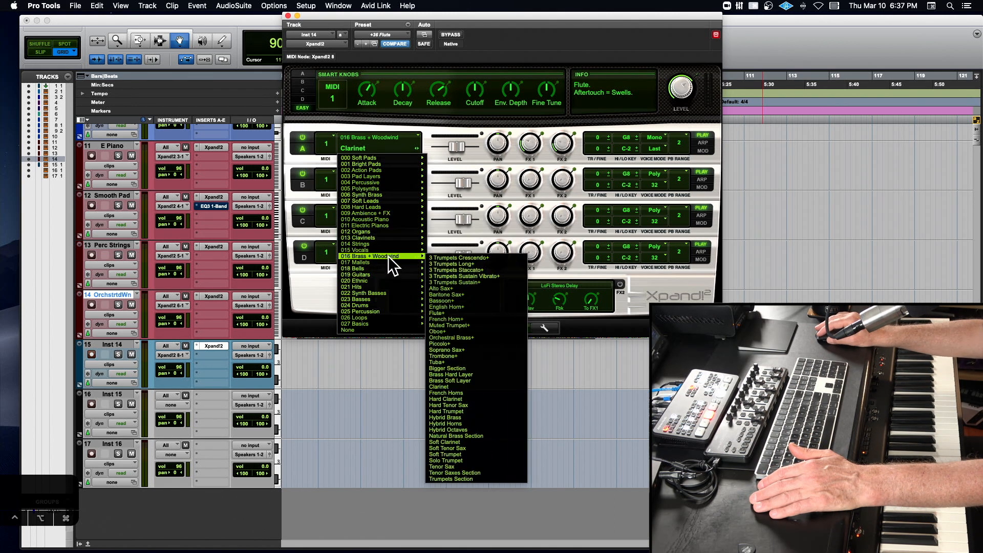
click(476, 350)
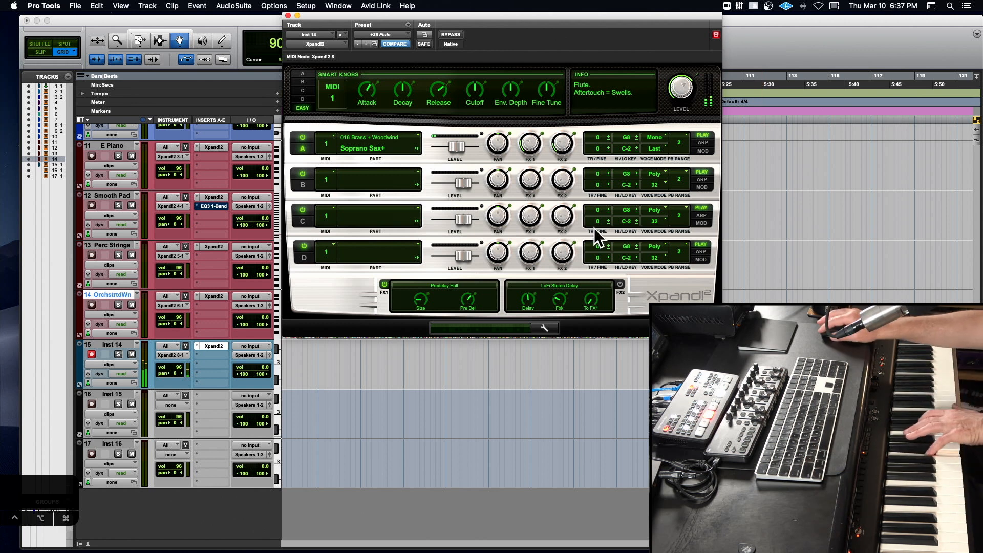
click(651, 138)
click(651, 146)
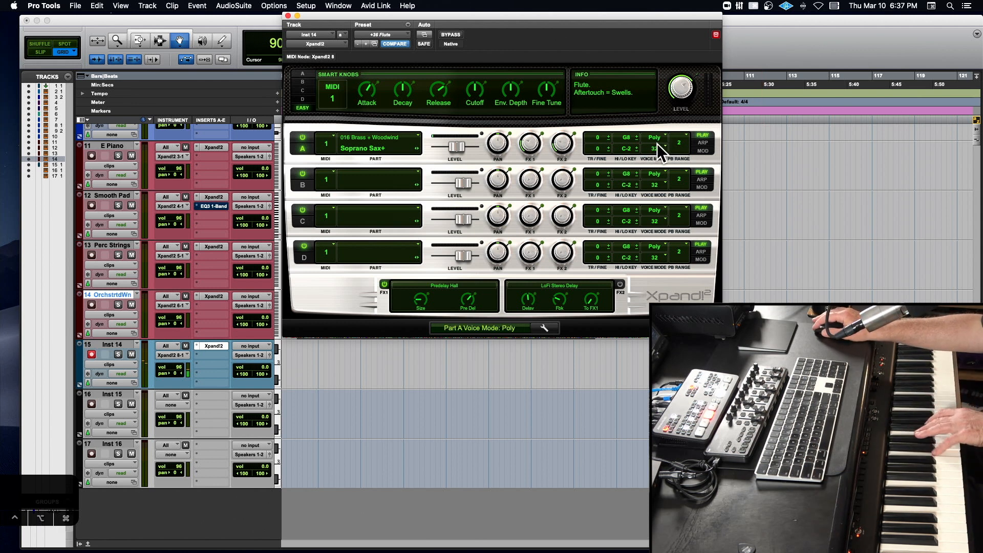
click(657, 150)
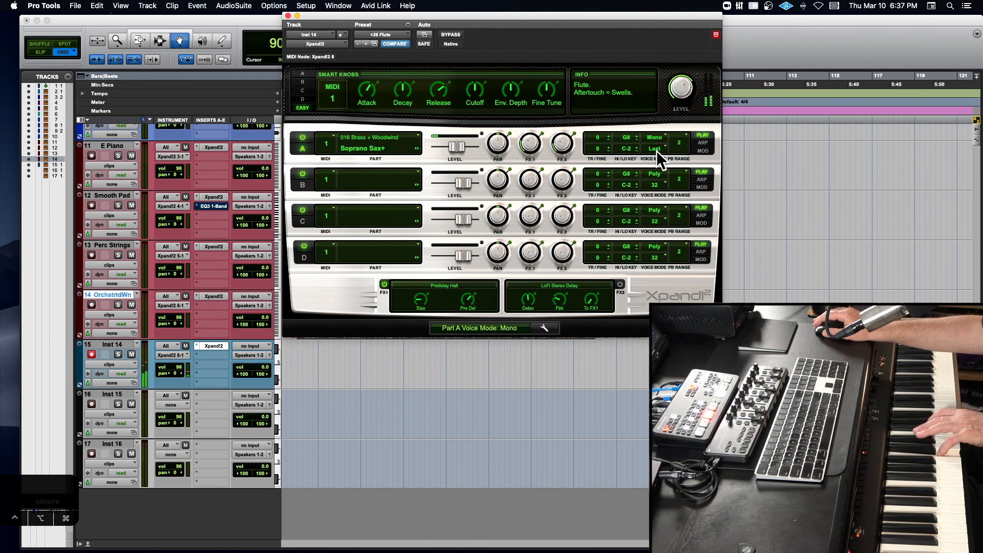
- Load the +22 Soprano Sax preset from 18 Brass + Woodwind into the Inst 14 track's Xpand!2
click(386, 33)
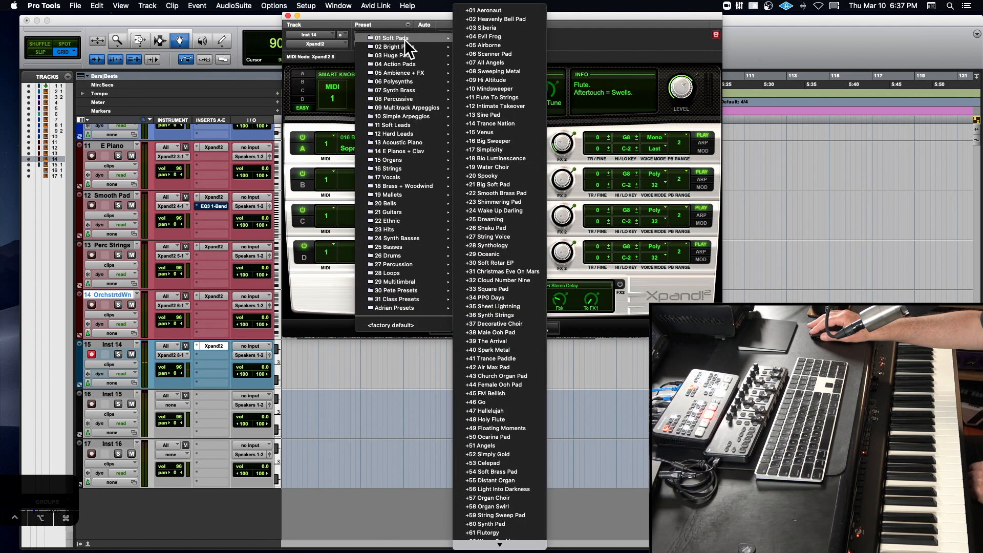
mouse_move(401, 162)
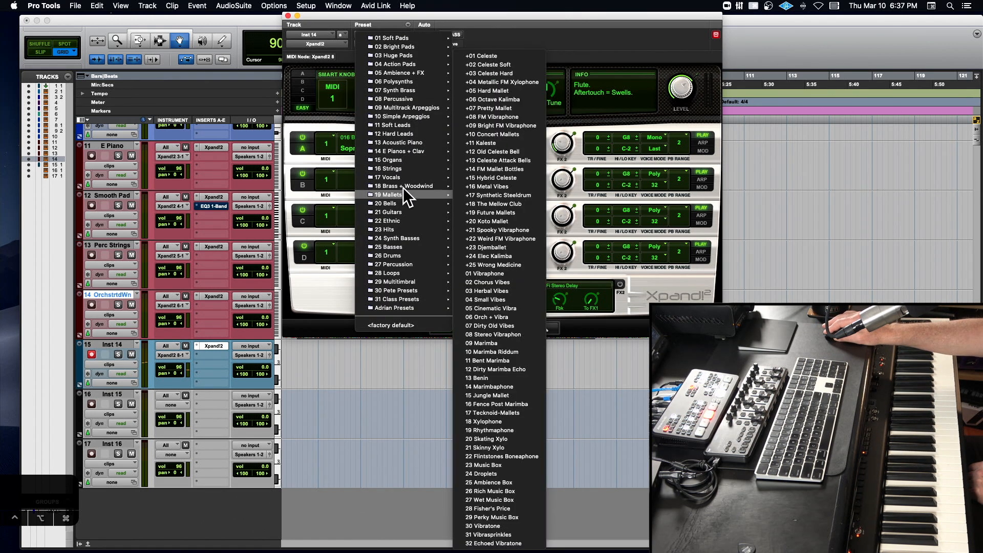
mouse_move(404, 186)
click(483, 190)
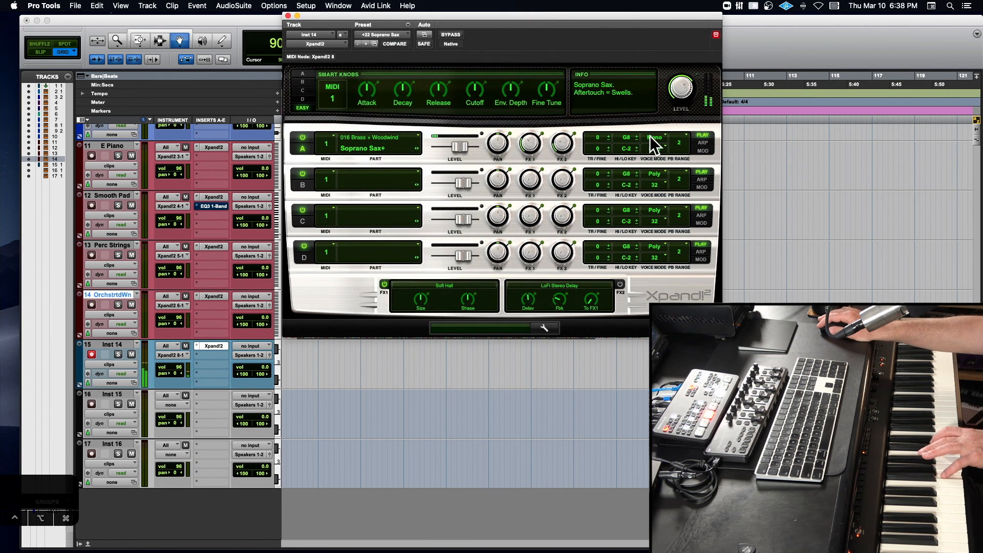
- Raise the Release Smart Knob on the soprano sax and try the 17 HipHop Tool preset from 25 Basses
drag(435, 91, 445, 76)
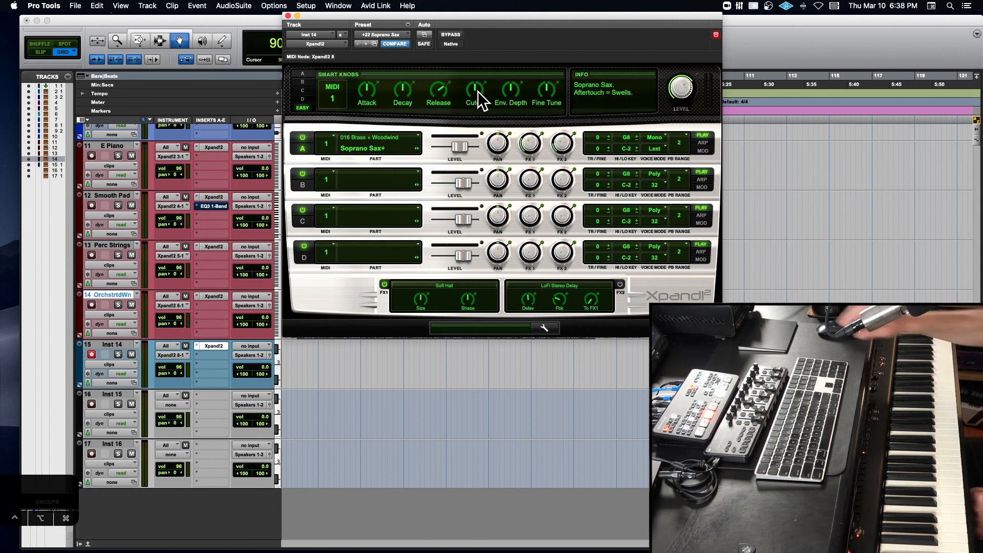
click(390, 34)
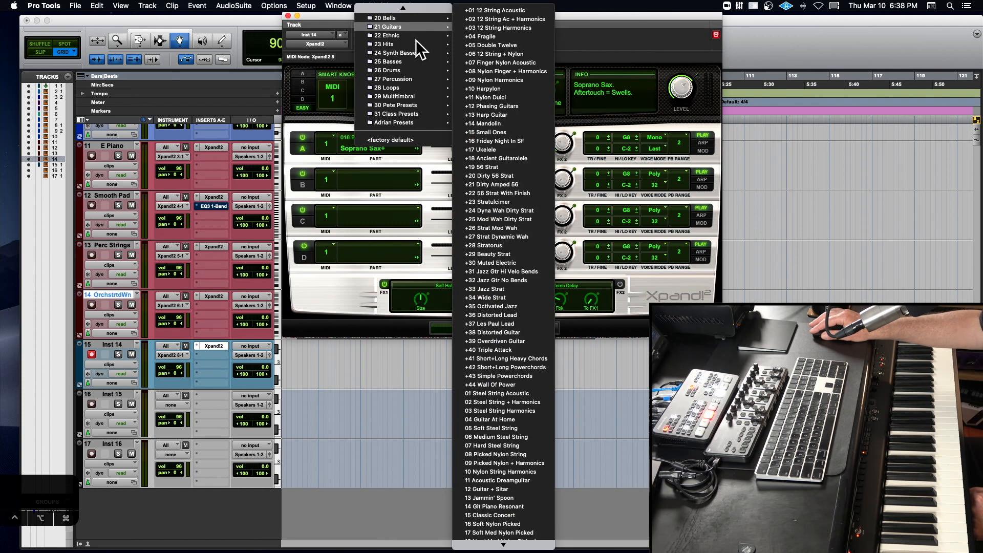
mouse_move(410, 62)
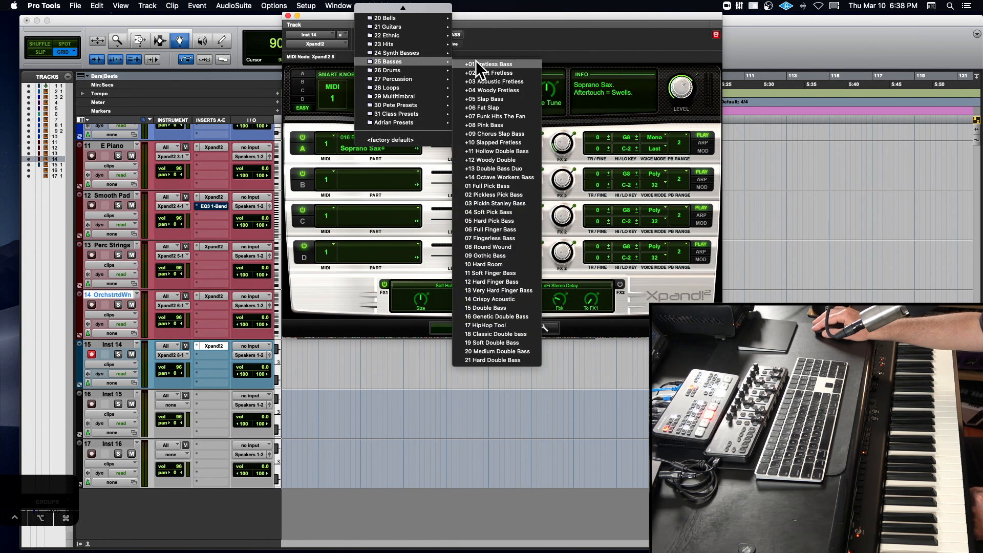
click(501, 324)
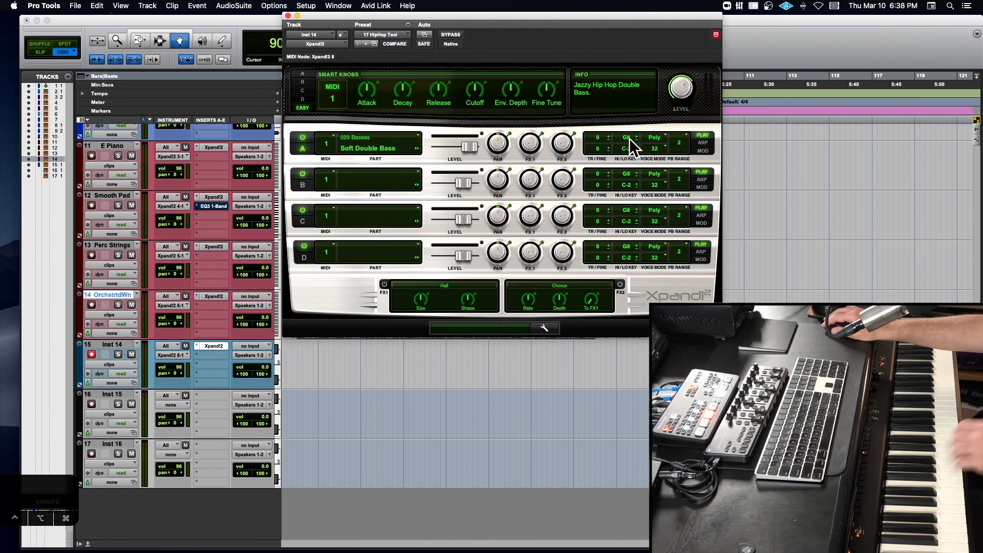
- Load the +33 Square Sync preset from 24 Synth Basses into the Inst 14 track's Xpand!2
click(395, 35)
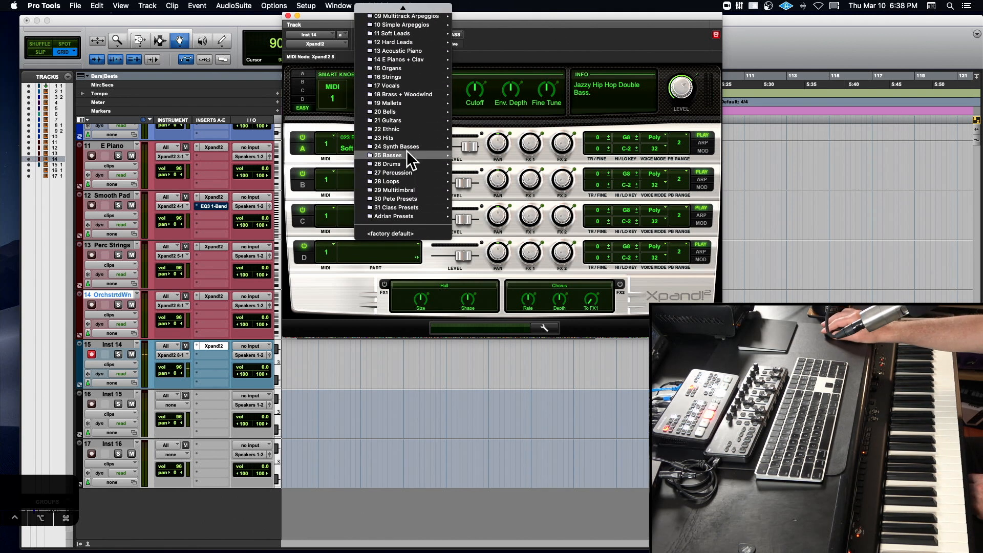
mouse_move(408, 149)
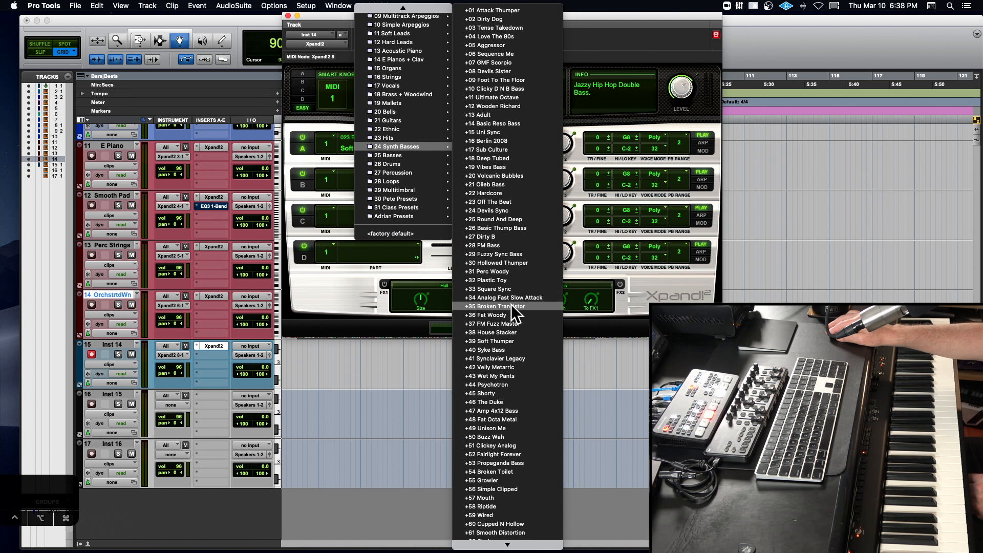
click(513, 289)
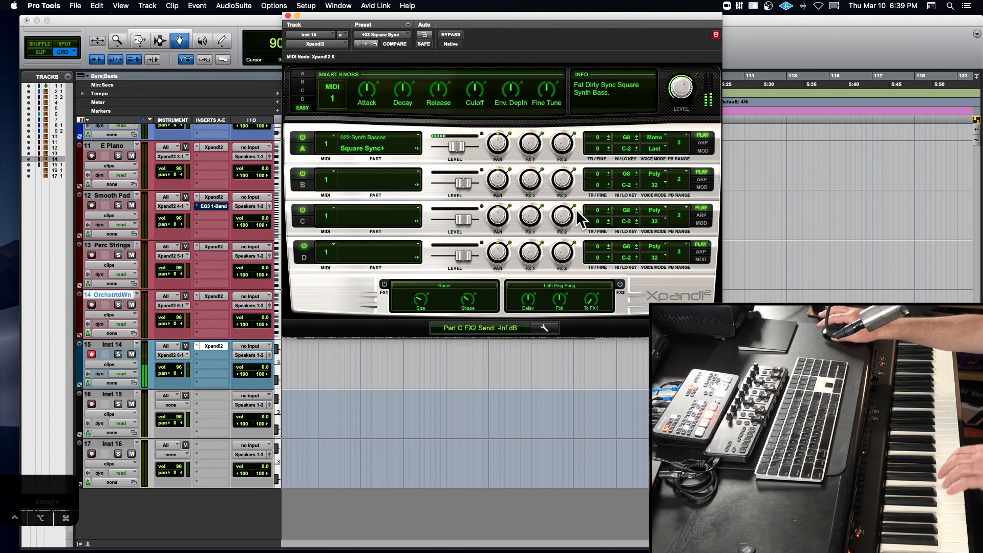
- Show part A's own Smart Knobs for the Square Sync+ sound and close the Xpand!2 window
click(306, 74)
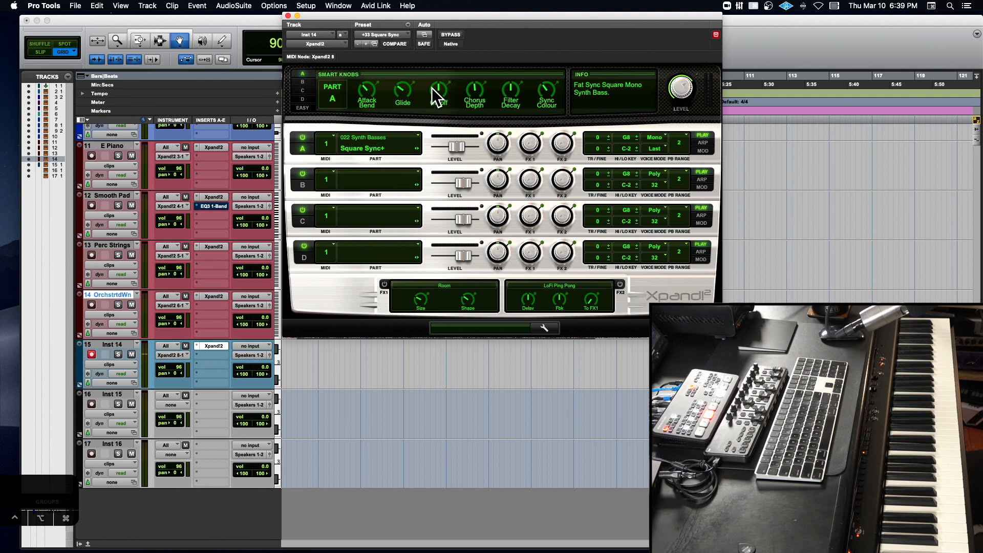
click(288, 15)
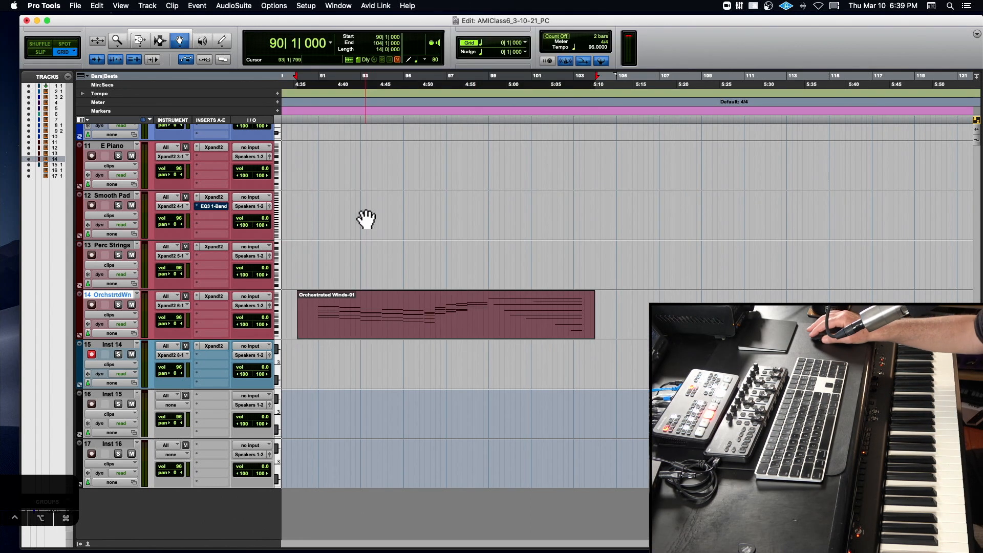